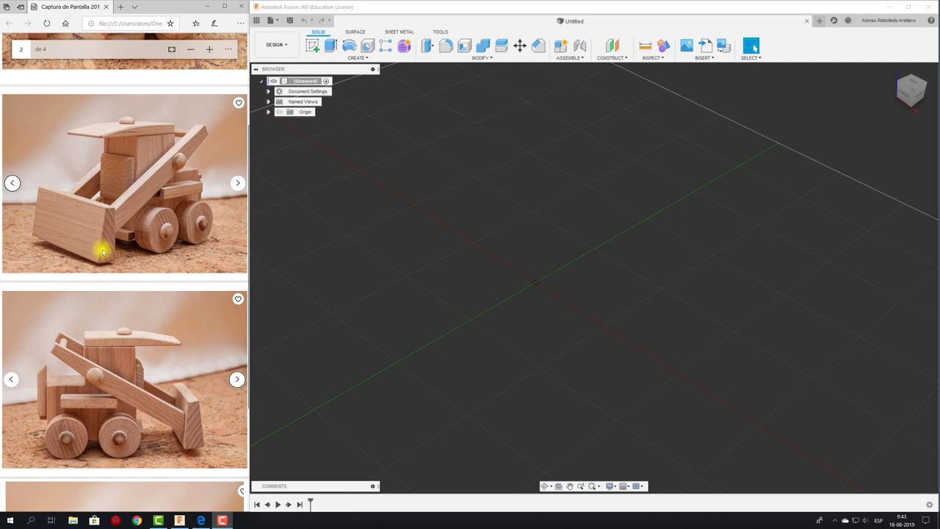
Step: In the Data Panel, create and open a JUGUETE folder in the MADERA project, then close the panel
{"action": "scroll", "coordinate": [103, 251], "scroll_direction": "up", "scroll_amount": 2}
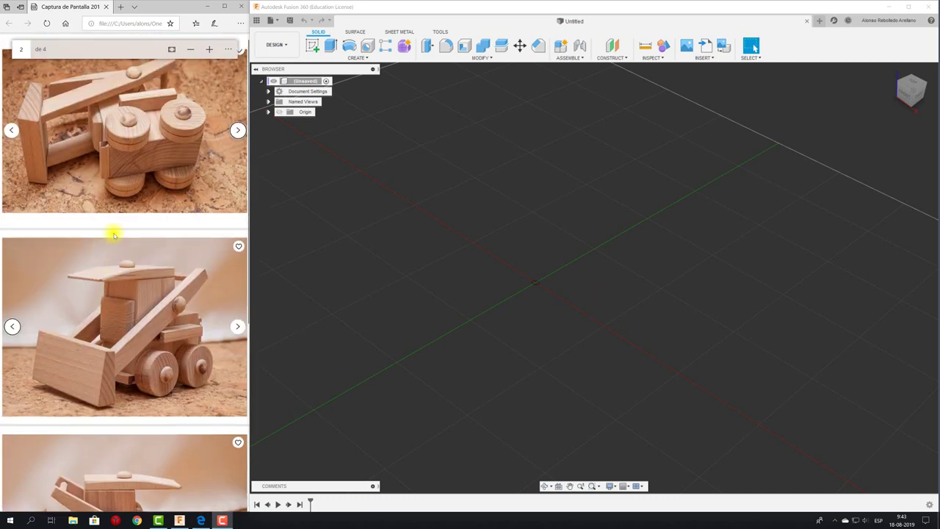
{"action": "scroll", "coordinate": [113, 235], "scroll_direction": "down", "scroll_amount": 2}
{"action": "scroll", "coordinate": [122, 224], "scroll_direction": "down", "scroll_amount": 2}
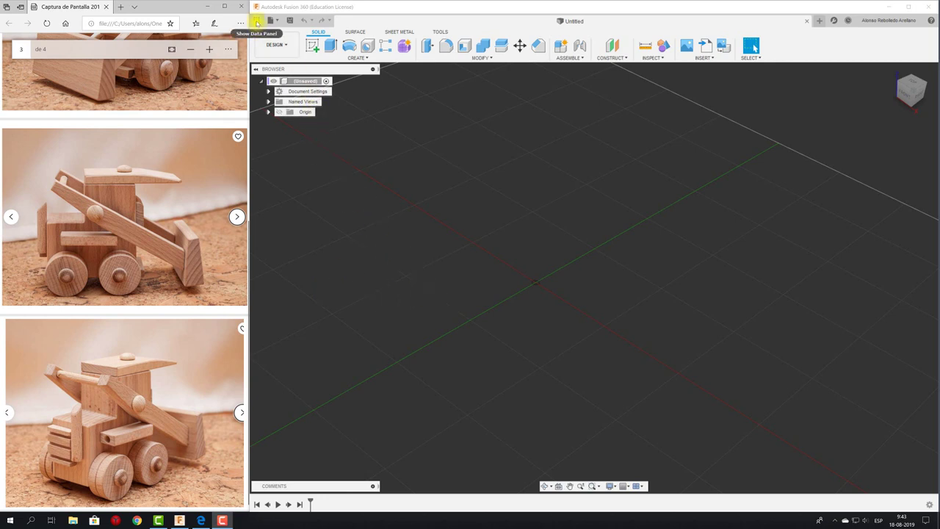
{"action": "left_click", "coordinate": [257, 21]}
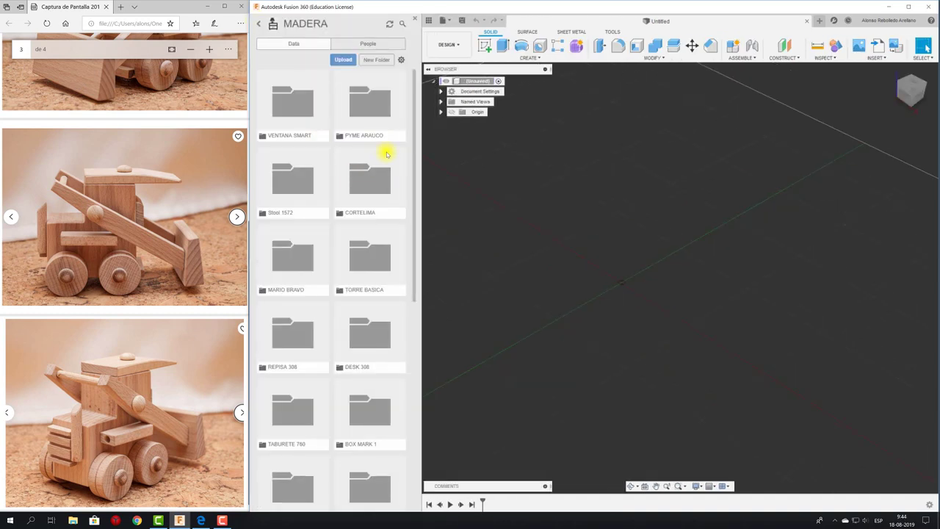
{"action": "left_click", "coordinate": [258, 23]}
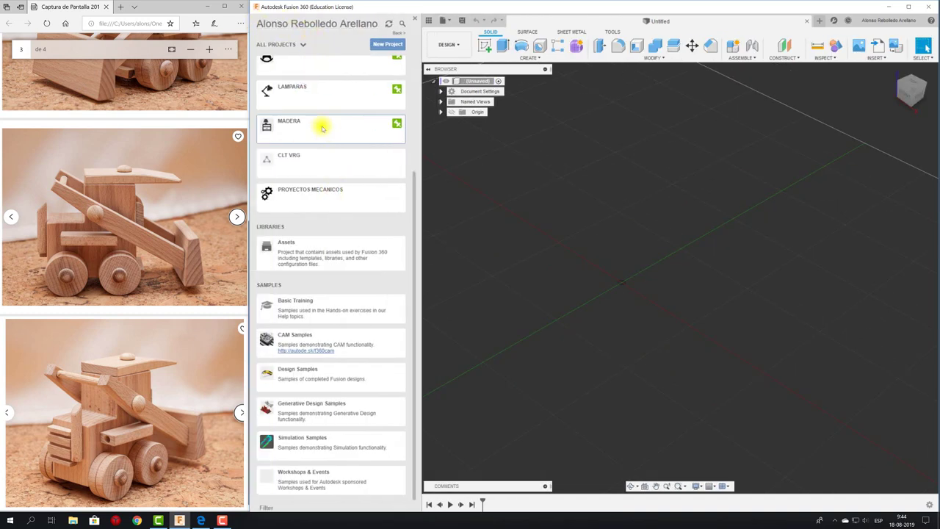
{"action": "left_click", "coordinate": [321, 128]}
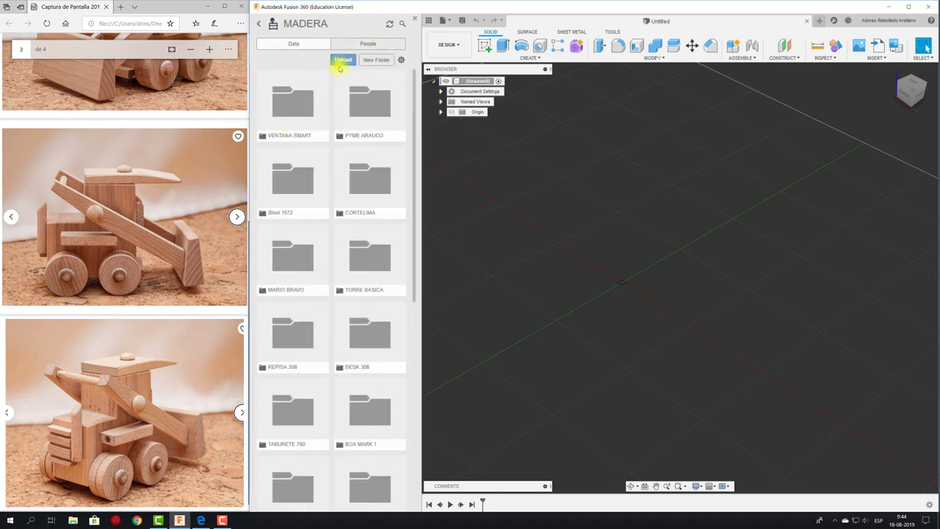
{"action": "left_click", "coordinate": [376, 59]}
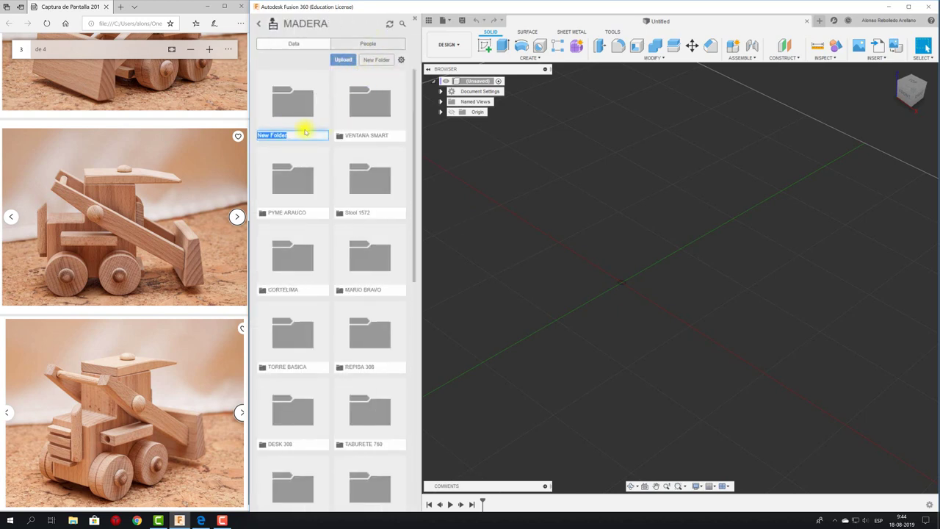
{"action": "type", "text": "J"}
{"action": "type", "text": "UGUETE"}
{"action": "key", "text": "Return"}
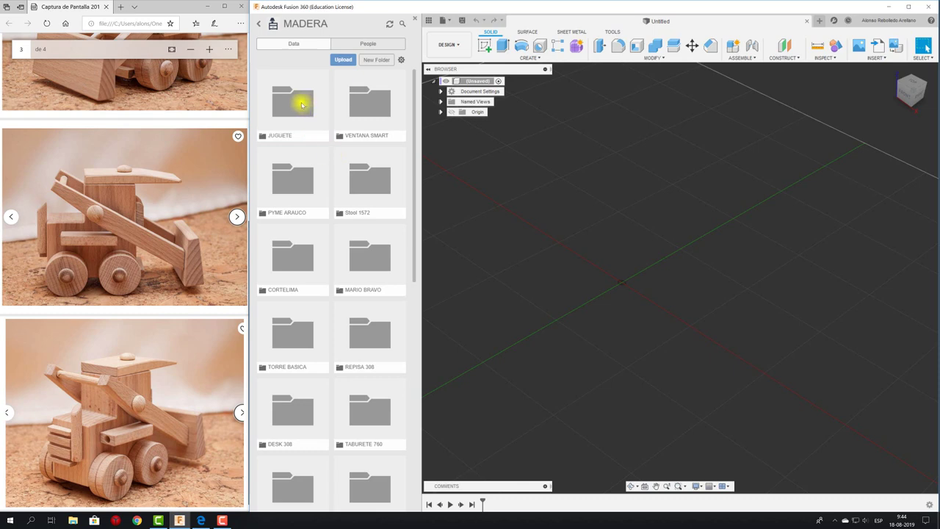
{"action": "double_click", "coordinate": [301, 100]}
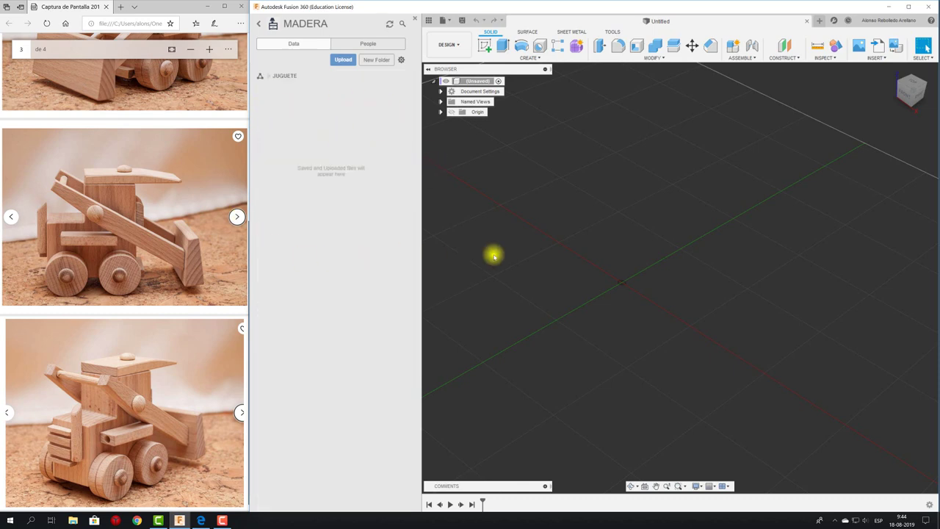
{"action": "left_click", "coordinate": [415, 20]}
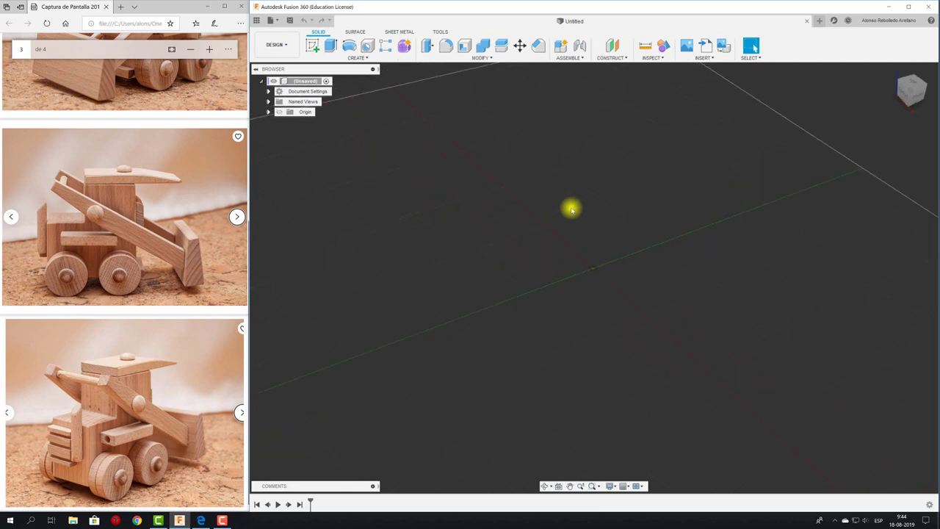
Step: Add a new component named CABINA MOTOR and start a new sketch in it
{"action": "middle_click_drag", "start_coordinate": [568, 208], "coordinate": [571, 210], "text": "shift"}
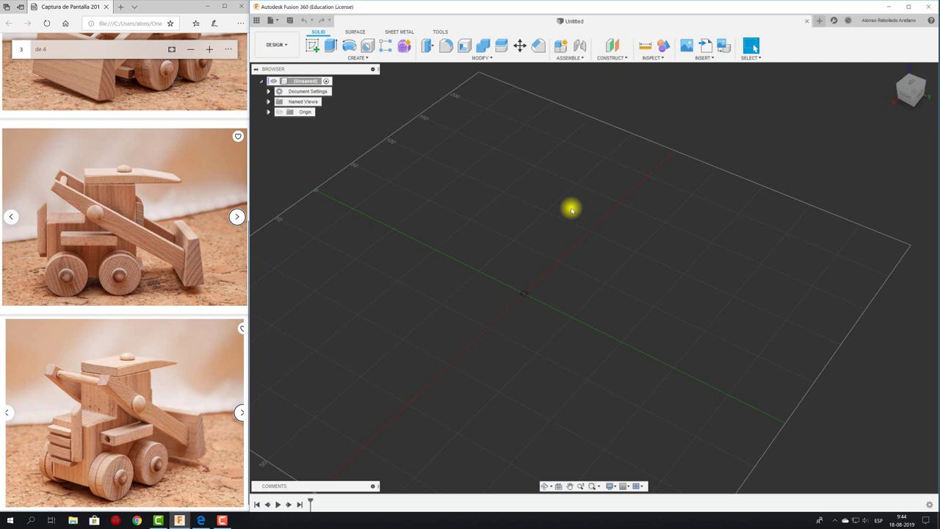
{"action": "scroll", "coordinate": [571, 210], "scroll_direction": "up", "scroll_amount": 2}
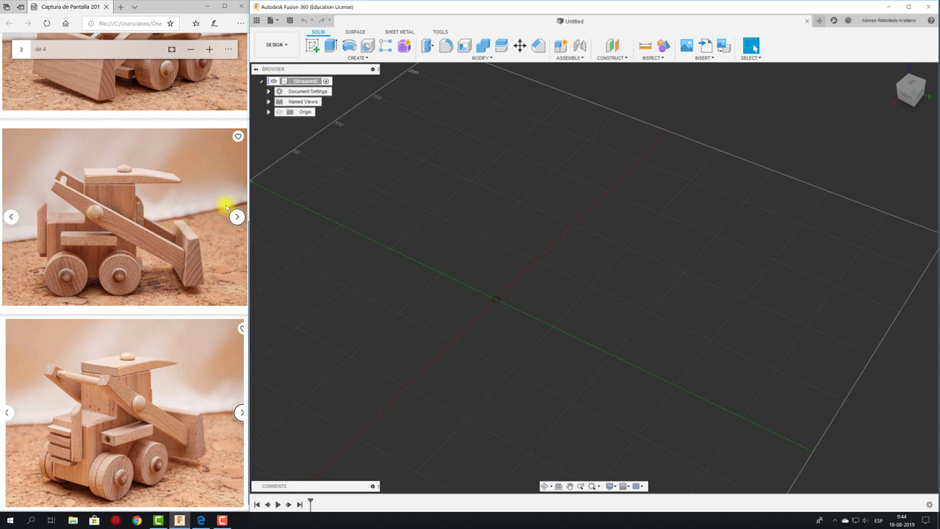
{"action": "scroll", "coordinate": [683, 213], "scroll_direction": "down", "scroll_amount": 4}
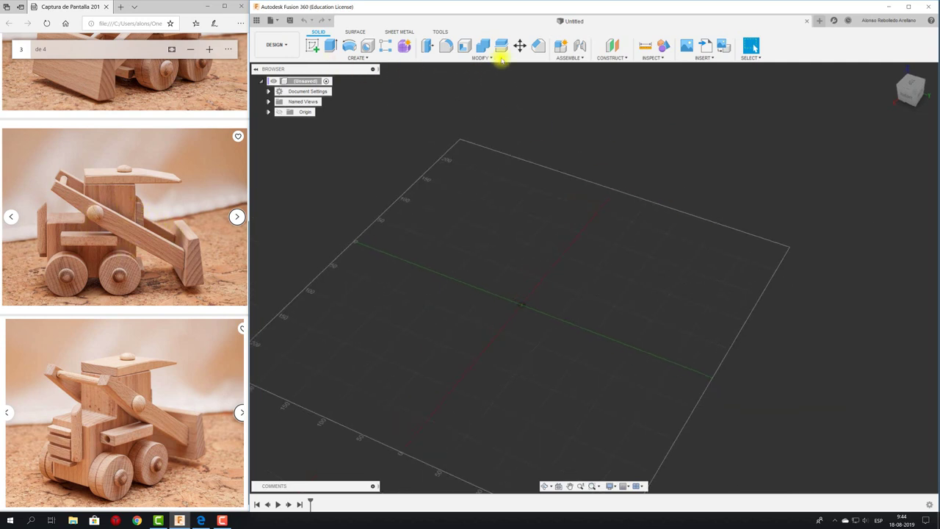
{"action": "left_click", "coordinate": [560, 47]}
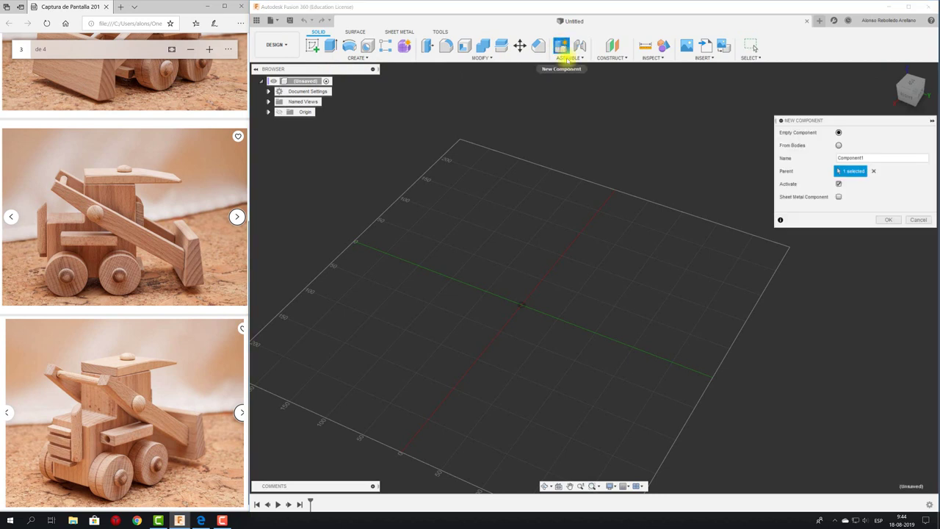
{"action": "left_click_drag", "start_coordinate": [886, 157], "coordinate": [808, 156]}
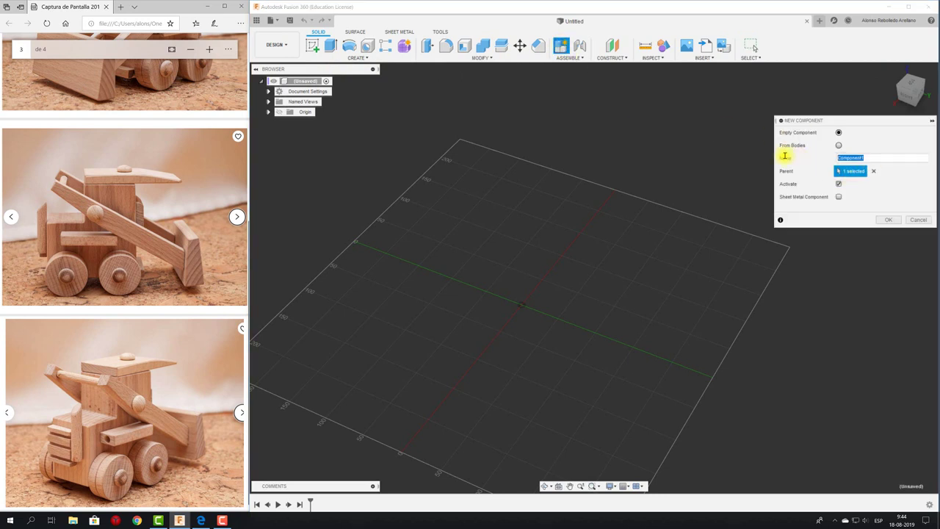
{"action": "type", "text": "CABINA MOTOR"}
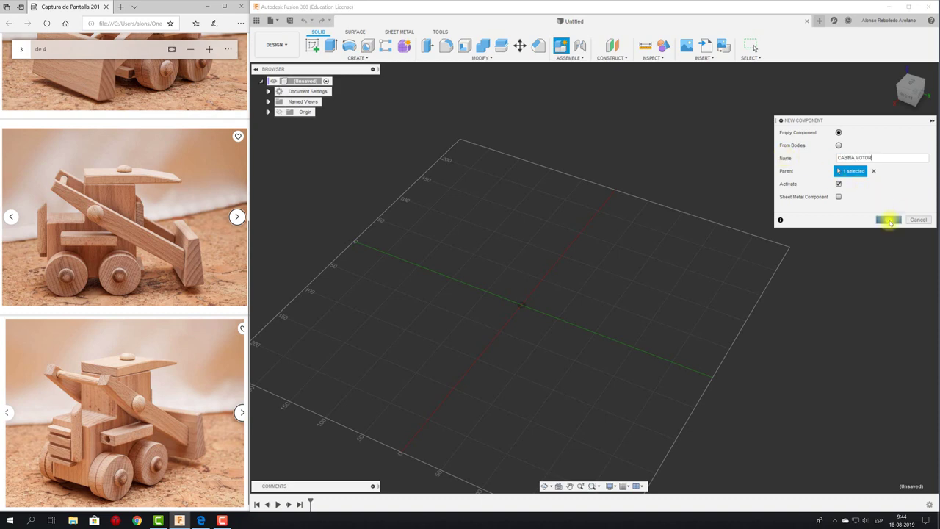
{"action": "left_click", "coordinate": [888, 220]}
{"action": "left_click", "coordinate": [313, 45]}
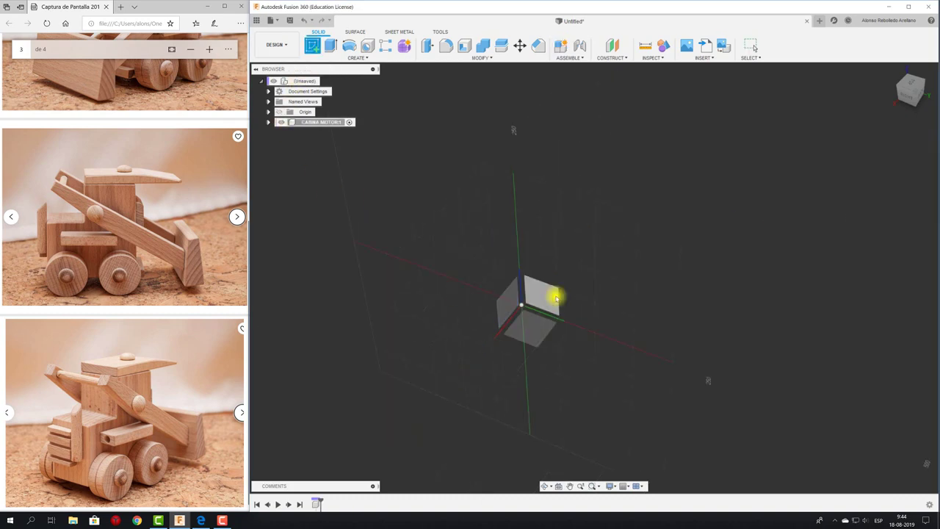
Step: Start the sketch on the side (YZ) origin plane
{"action": "left_click", "coordinate": [506, 298]}
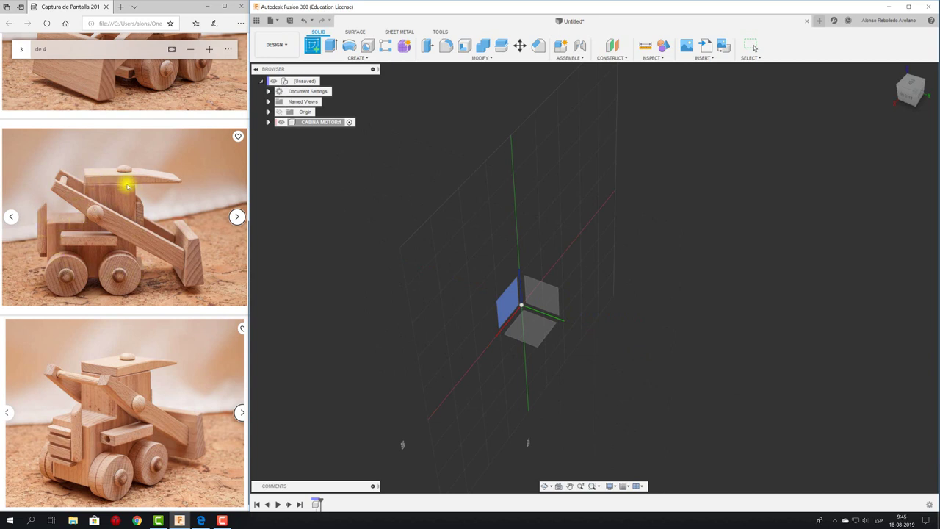
{"action": "middle_click_drag", "start_coordinate": [514, 345], "coordinate": [553, 370], "text": "shift"}
{"action": "left_click", "coordinate": [542, 299]}
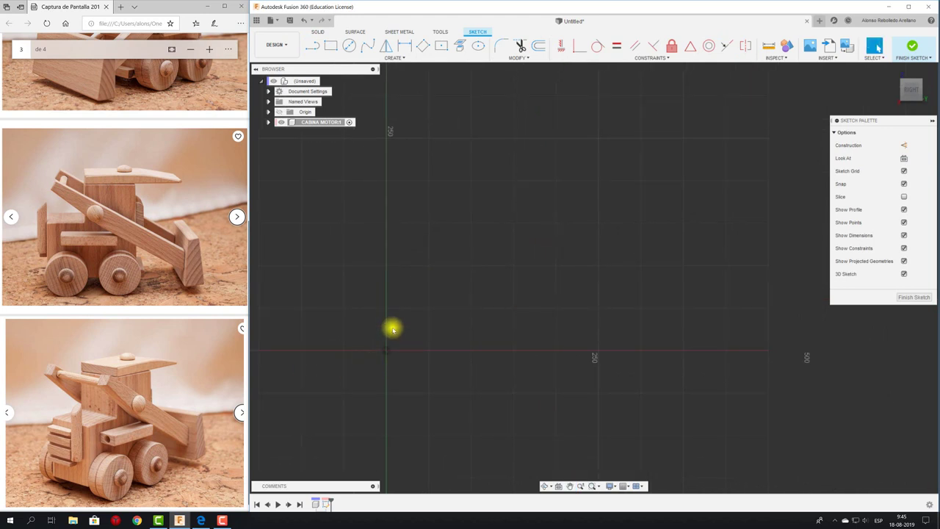
Step: Draw a two-point rectangle with its first corner at the origin
{"action": "left_click", "coordinate": [331, 45]}
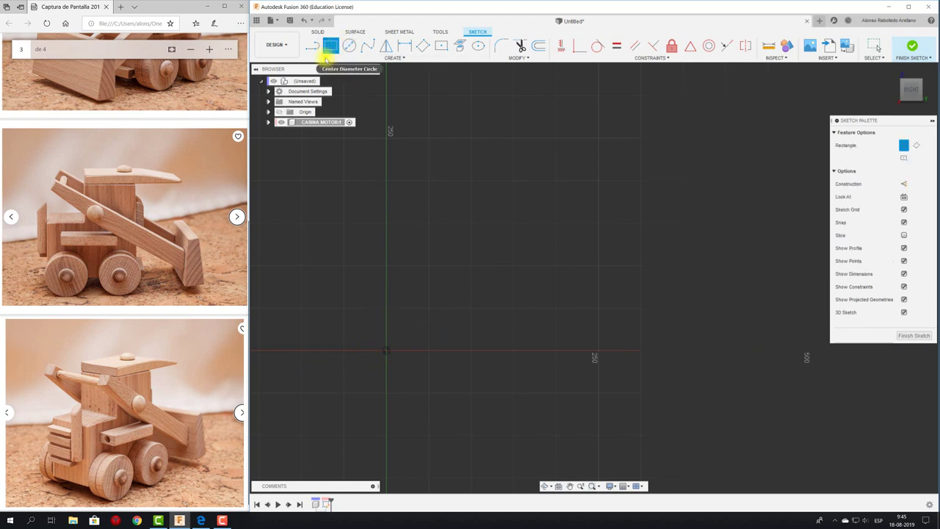
{"action": "left_click", "coordinate": [386, 351]}
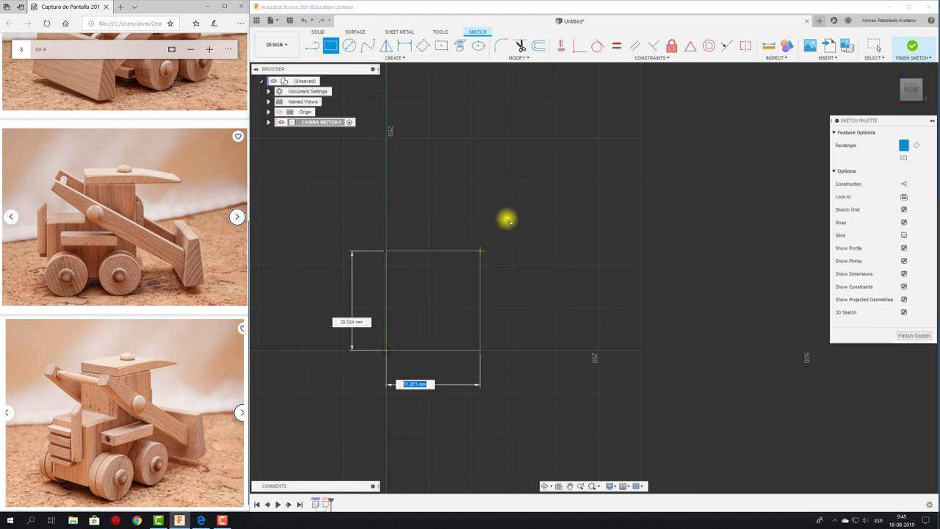
{"action": "left_click", "coordinate": [559, 143]}
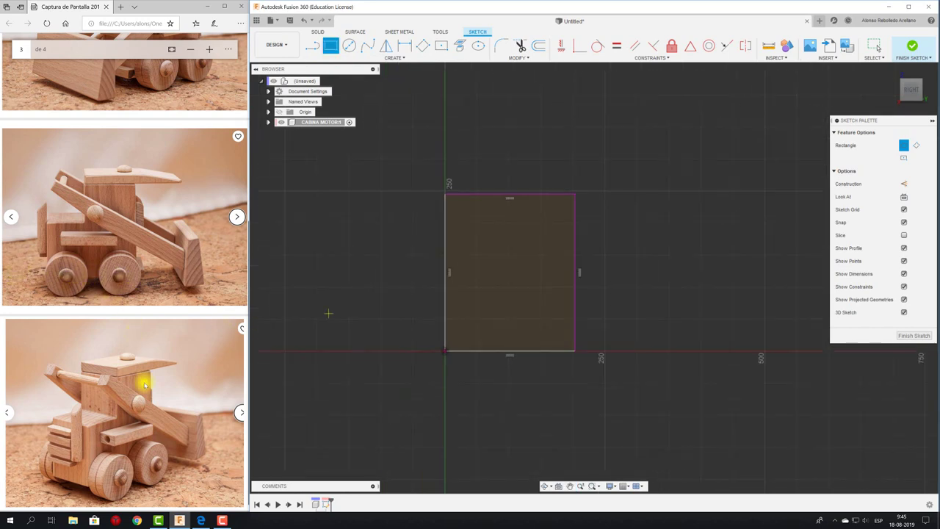
{"action": "scroll", "coordinate": [145, 383], "scroll_direction": "up", "scroll_amount": 2}
{"action": "scroll", "coordinate": [144, 383], "scroll_direction": "down", "scroll_amount": 2}
{"action": "scroll", "coordinate": [145, 383], "scroll_direction": "up", "scroll_amount": 4}
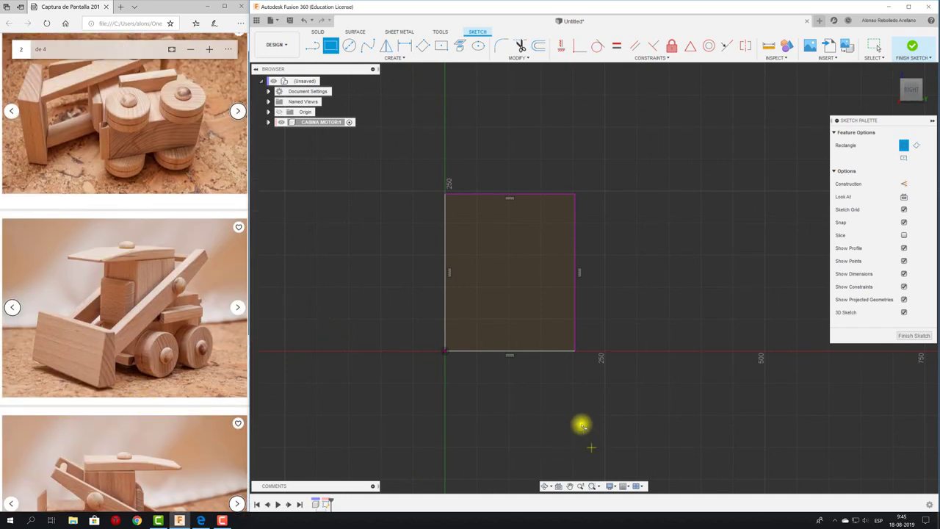
{"action": "scroll", "coordinate": [573, 363], "scroll_direction": "down", "scroll_amount": 1}
{"action": "scroll", "coordinate": [577, 349], "scroll_direction": "up", "scroll_amount": 2}
{"action": "scroll", "coordinate": [581, 326], "scroll_direction": "up", "scroll_amount": 1}
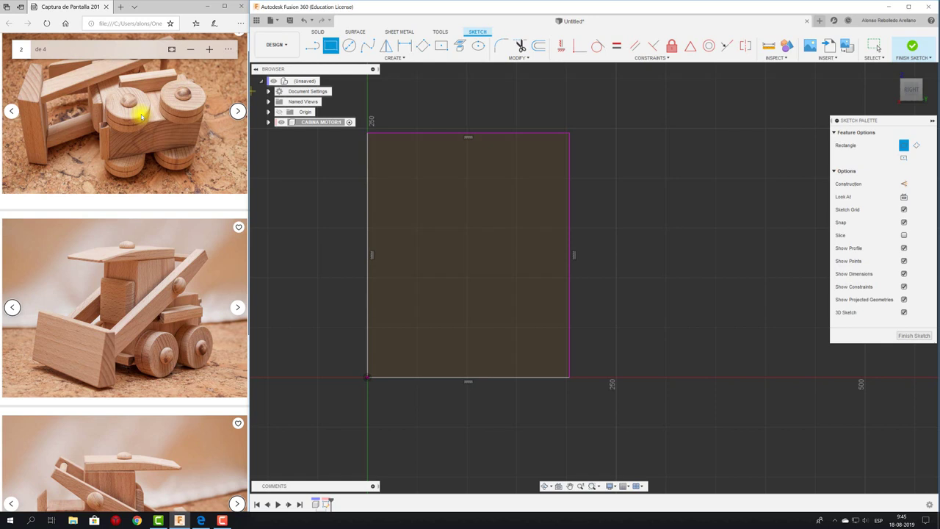
Step: Draw a 25.40 mm diameter circle near the rectangle's lower-left corner
{"action": "left_click", "coordinate": [349, 45]}
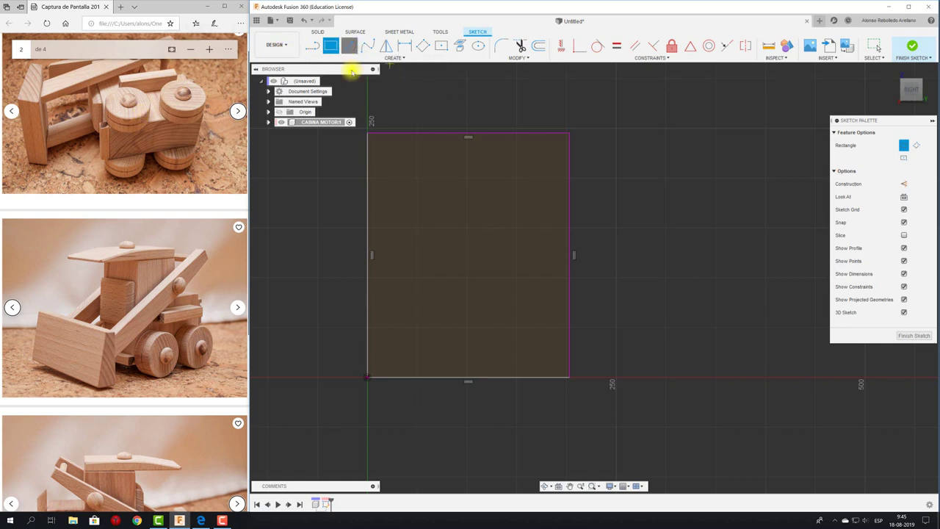
{"action": "left_click", "coordinate": [403, 356]}
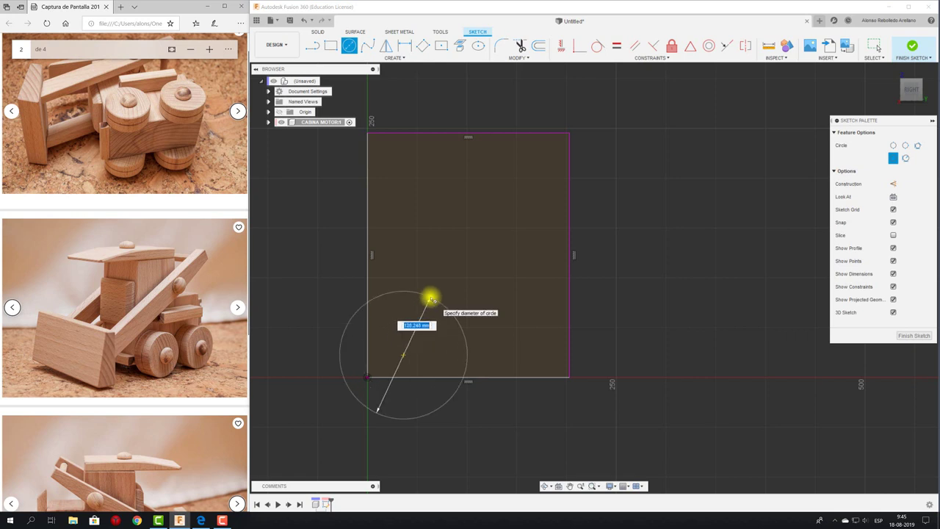
{"action": "type", "text": "1"}
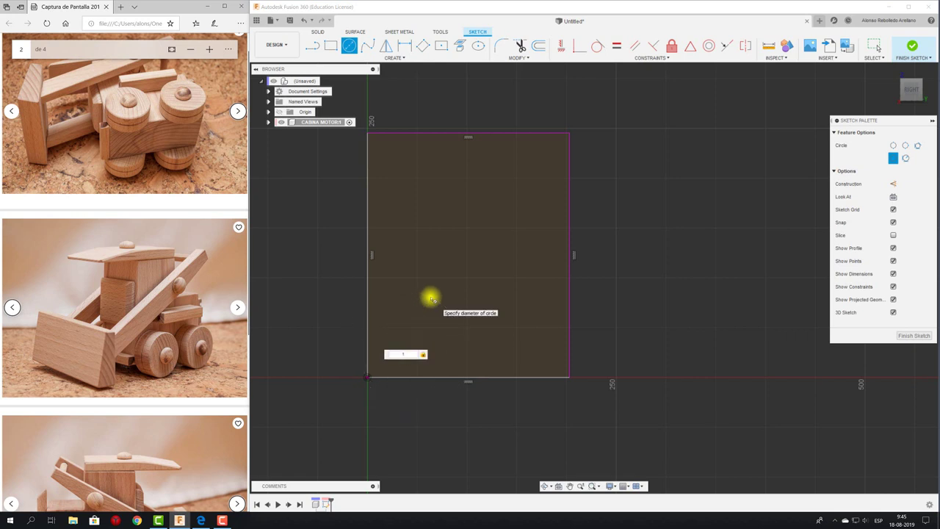
{"action": "type", "text": "1"}
{"action": "key", "text": "Return"}
{"action": "key", "text": "Escape"}
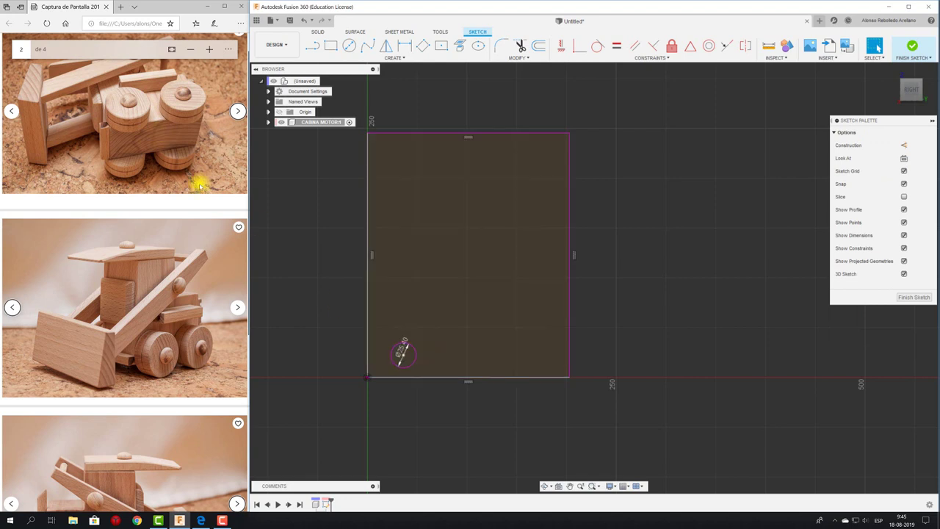
Step: Move the circle's centre just above and right of the origin
{"action": "scroll", "coordinate": [411, 368], "scroll_direction": "up", "scroll_amount": 2}
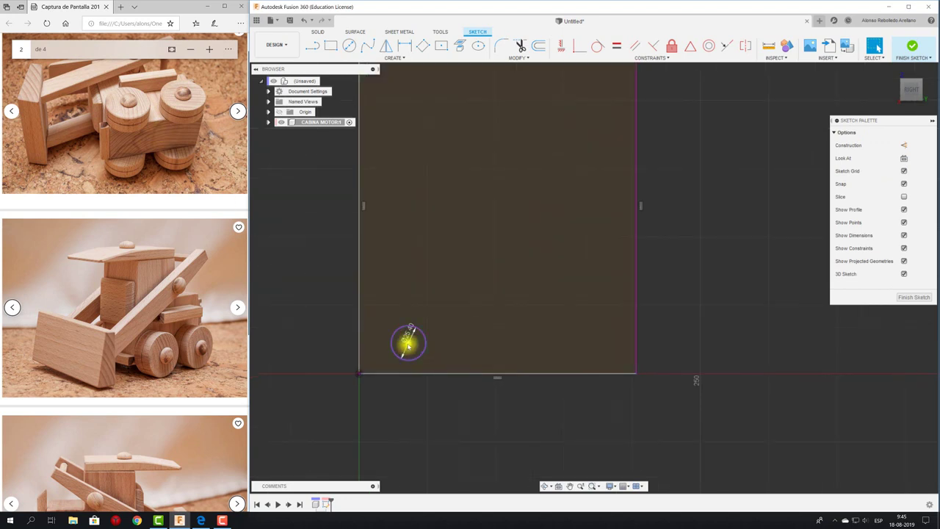
{"action": "scroll", "coordinate": [367, 361], "scroll_direction": "up", "scroll_amount": 2}
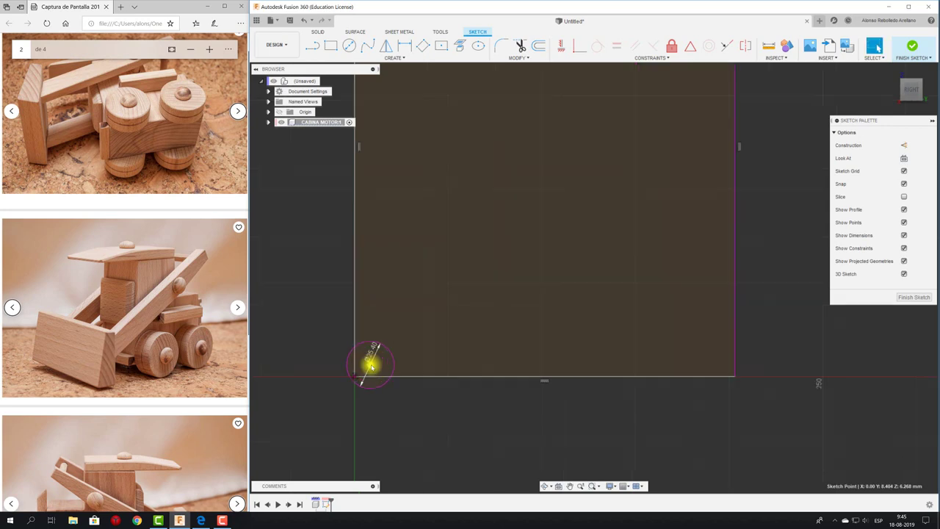
{"action": "scroll", "coordinate": [367, 362], "scroll_direction": "up", "scroll_amount": 2}
{"action": "left_click_drag", "start_coordinate": [383, 360], "coordinate": [367, 372]}
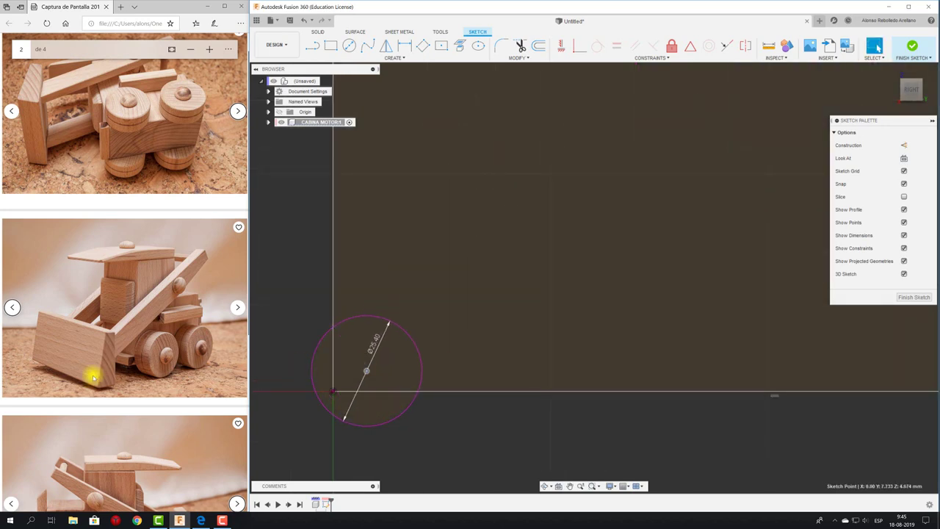
{"action": "scroll", "coordinate": [92, 375], "scroll_direction": "down", "scroll_amount": 3}
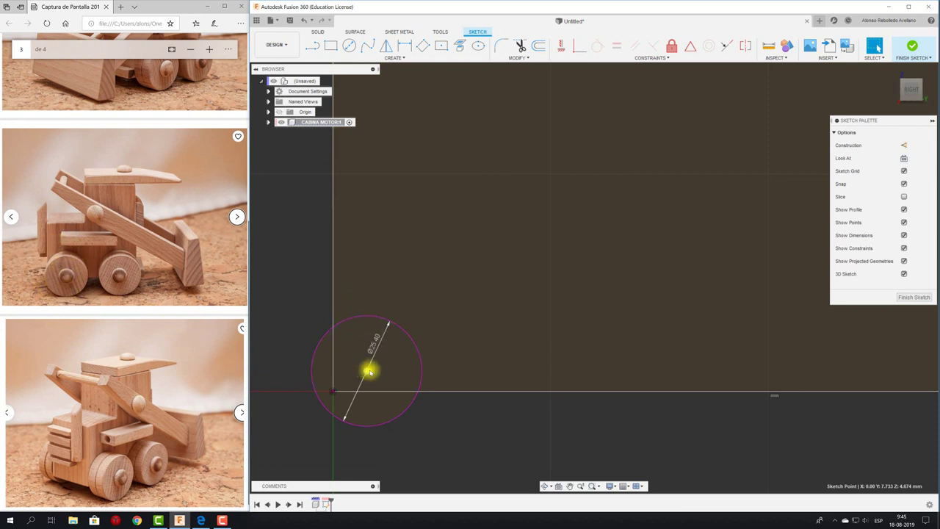
{"action": "left_click_drag", "start_coordinate": [366, 370], "coordinate": [372, 364]}
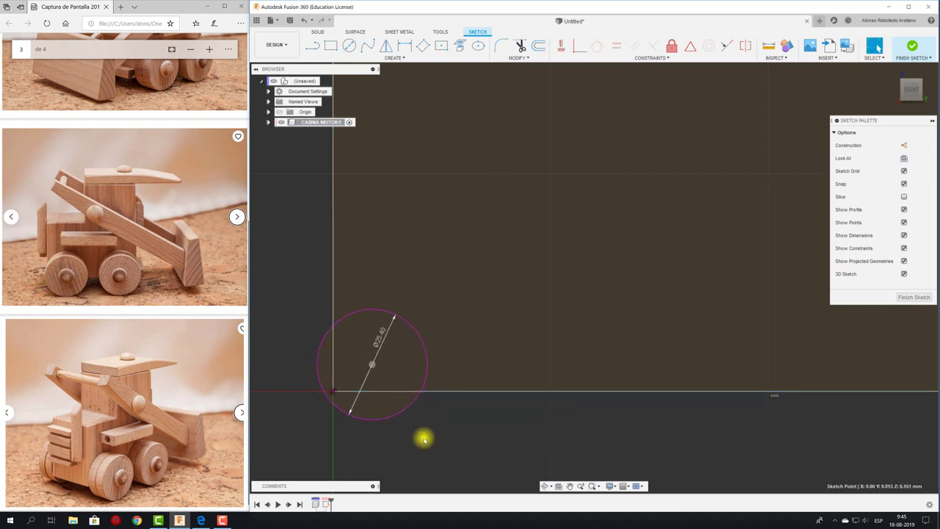
Step: Dimension the circle centre 6.00 mm above the horizontal axis
{"action": "key", "text": "d"}
{"action": "left_click", "coordinate": [372, 364]}
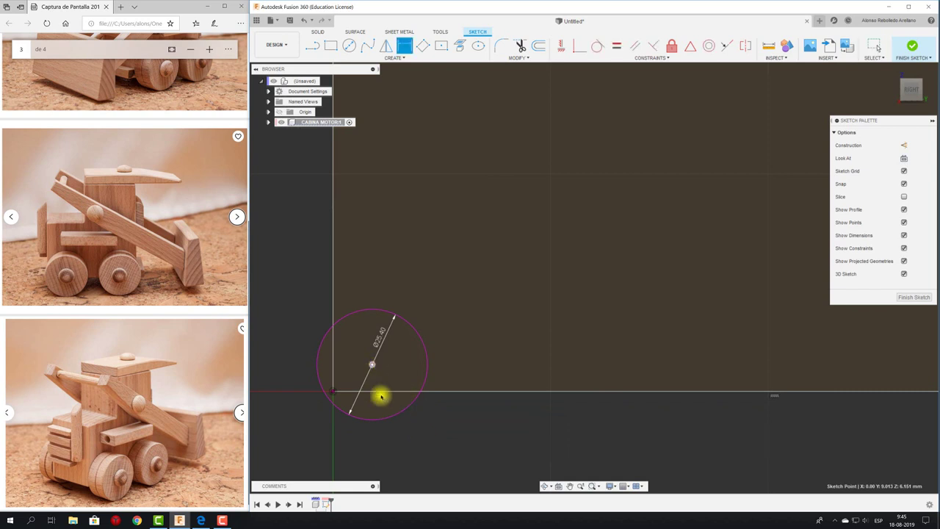
{"action": "left_click", "coordinate": [383, 391]}
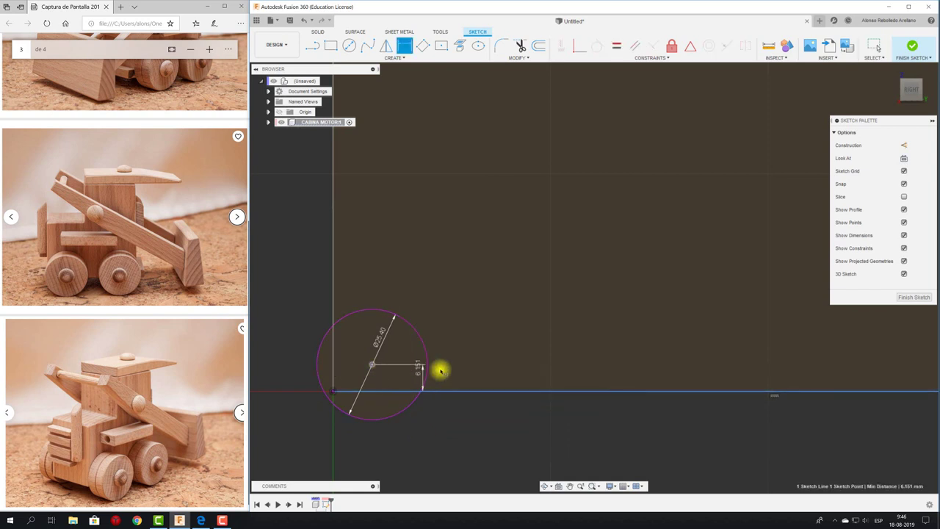
{"action": "left_click", "coordinate": [475, 378]}
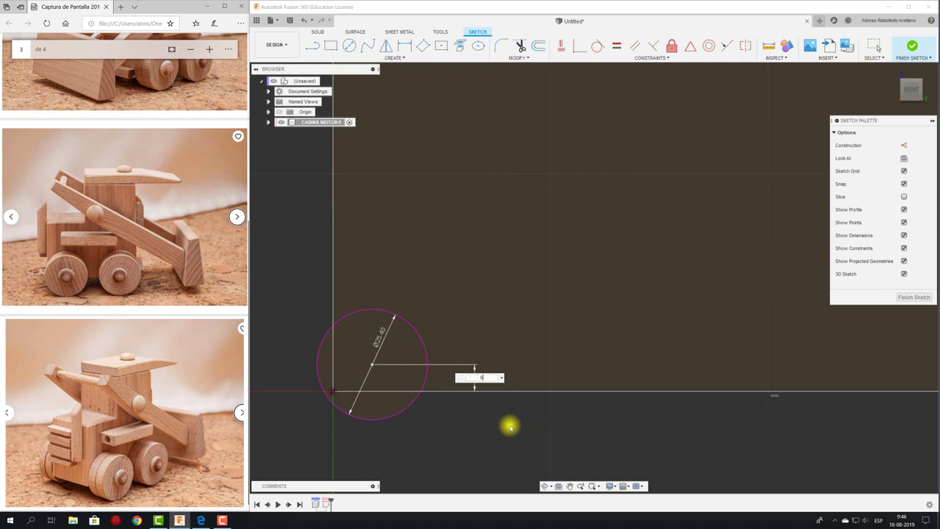
{"action": "key", "text": "Return"}
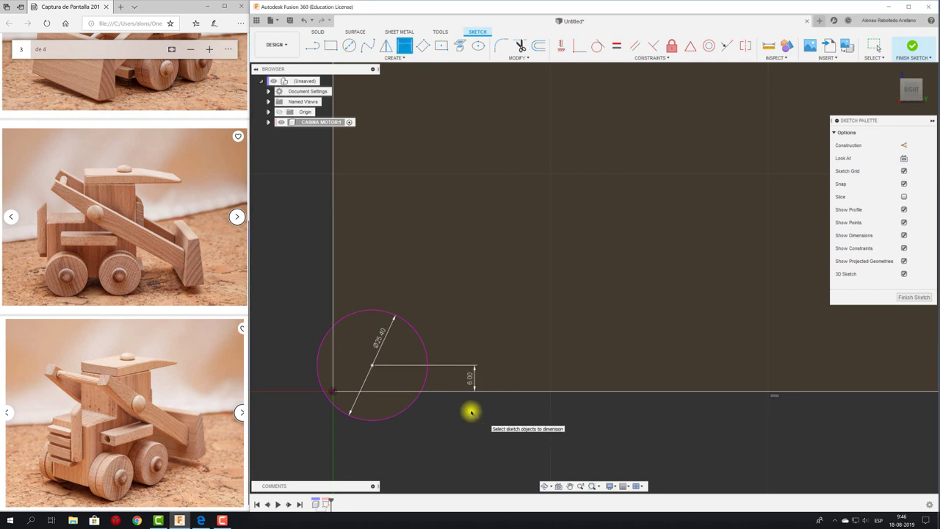
Step: Draw a small concentric hub circle at the wheel centre
{"action": "key", "text": "c"}
{"action": "left_click", "coordinate": [373, 366]}
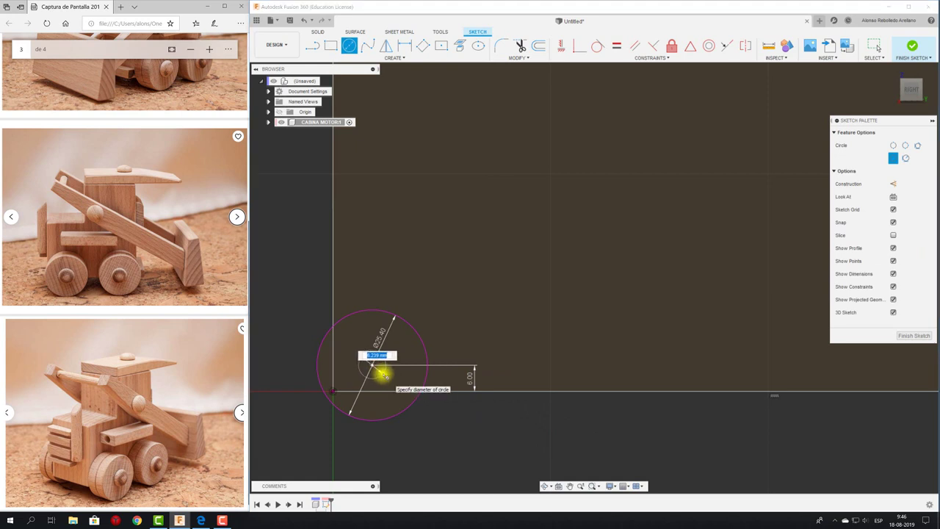
{"action": "type", "text": "8"}
{"action": "key", "text": "Return"}
{"action": "key", "text": "Escape"}
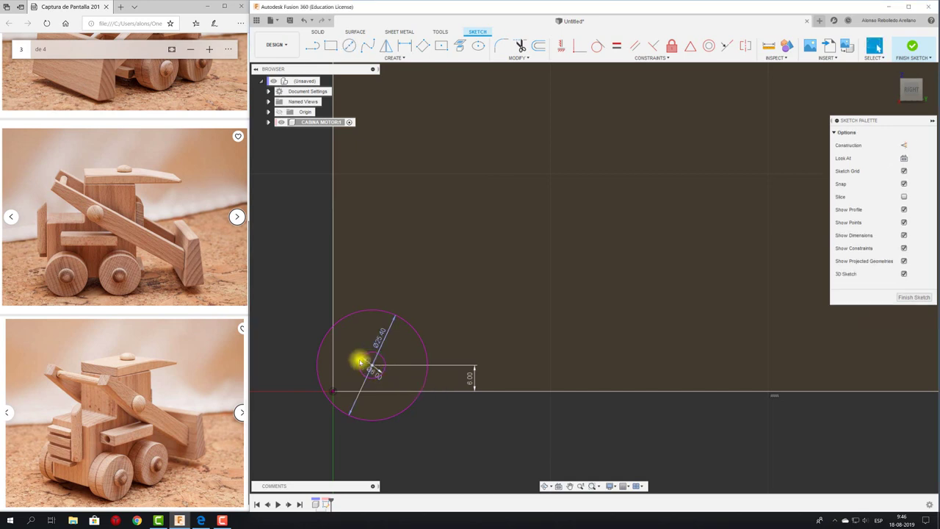
Step: Dimension the circle centre 8.00 mm from the vertical axis
{"action": "left_click", "coordinate": [334, 375]}
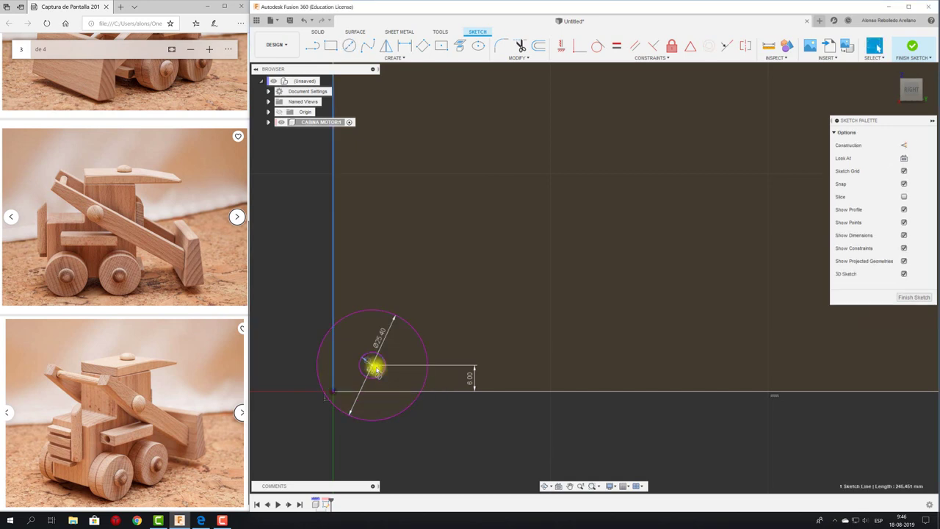
{"action": "key", "text": "d"}
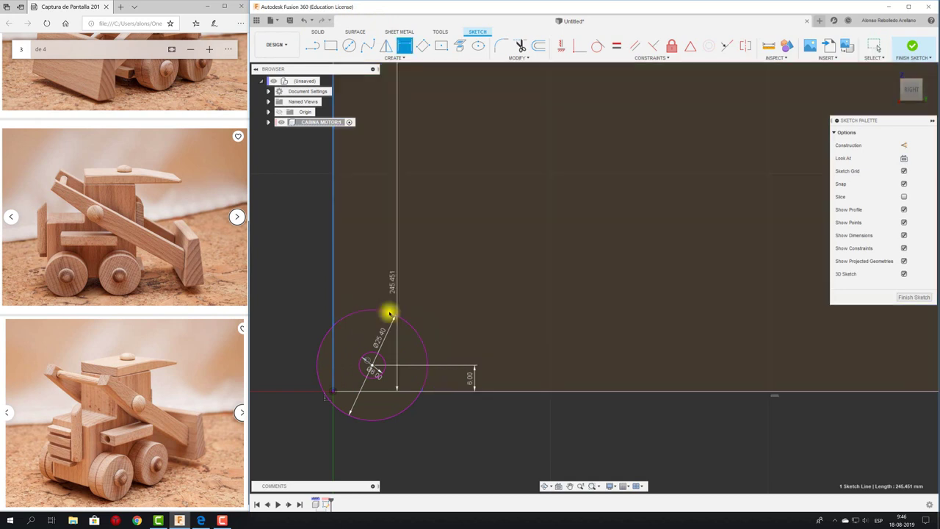
{"action": "left_click", "coordinate": [373, 367]}
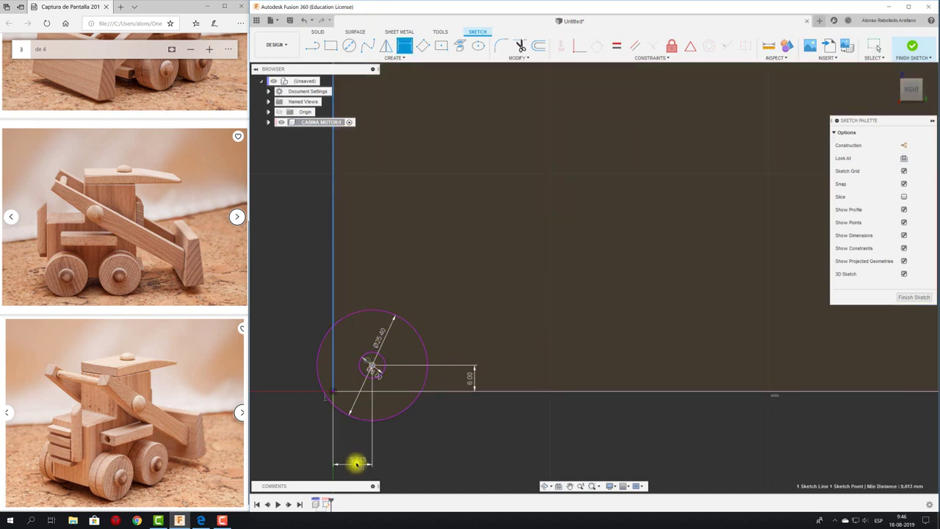
{"action": "left_click", "coordinate": [353, 451]}
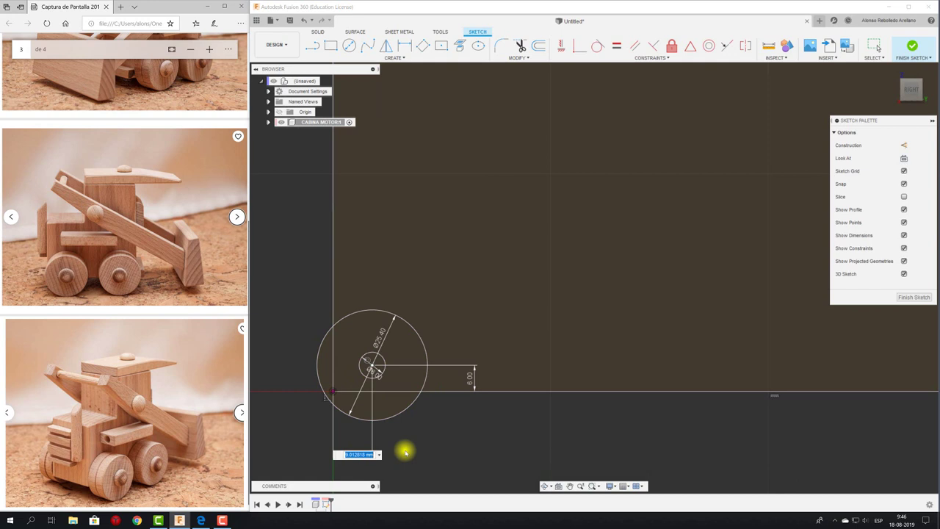
{"action": "type", "text": "8"}
{"action": "key", "text": "Return"}
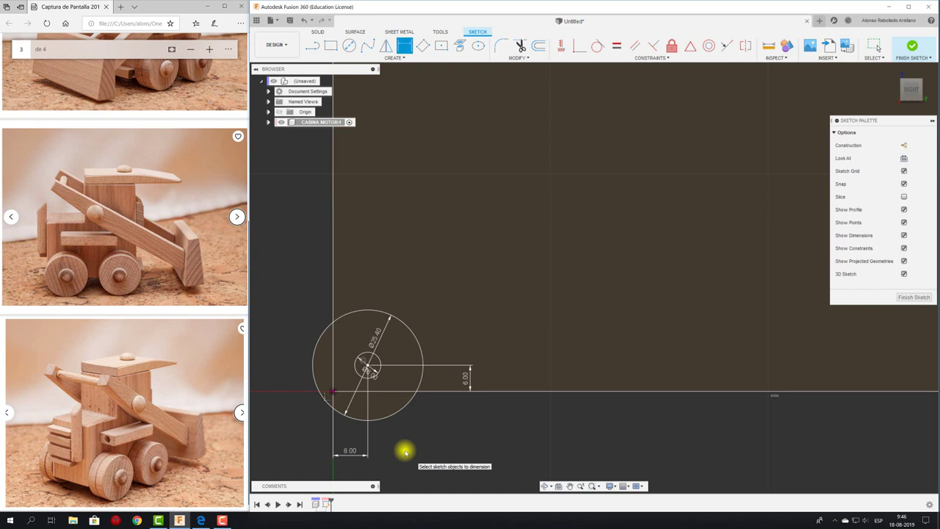
{"action": "key", "text": "Escape"}
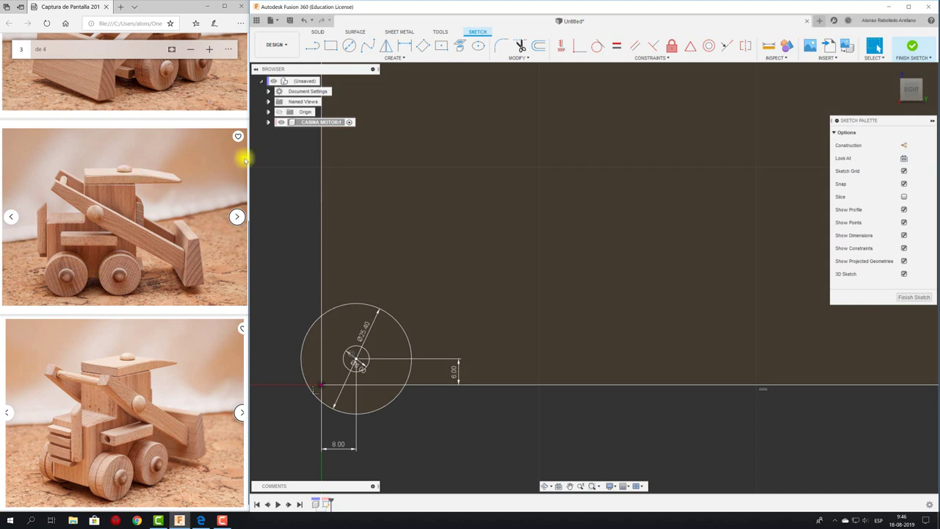
Step: Draw a second 25.40 mm circle to the right of the first wheel
{"action": "left_click", "coordinate": [348, 45]}
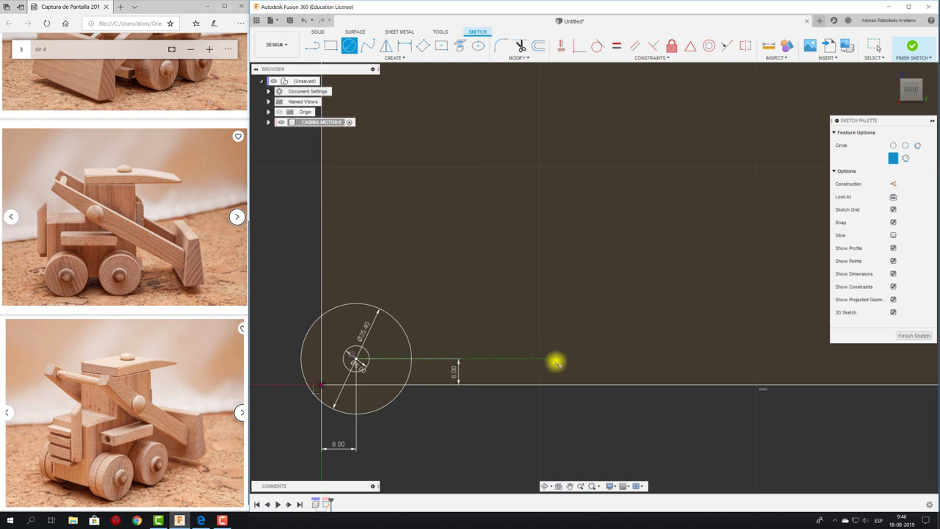
{"action": "left_click", "coordinate": [555, 358]}
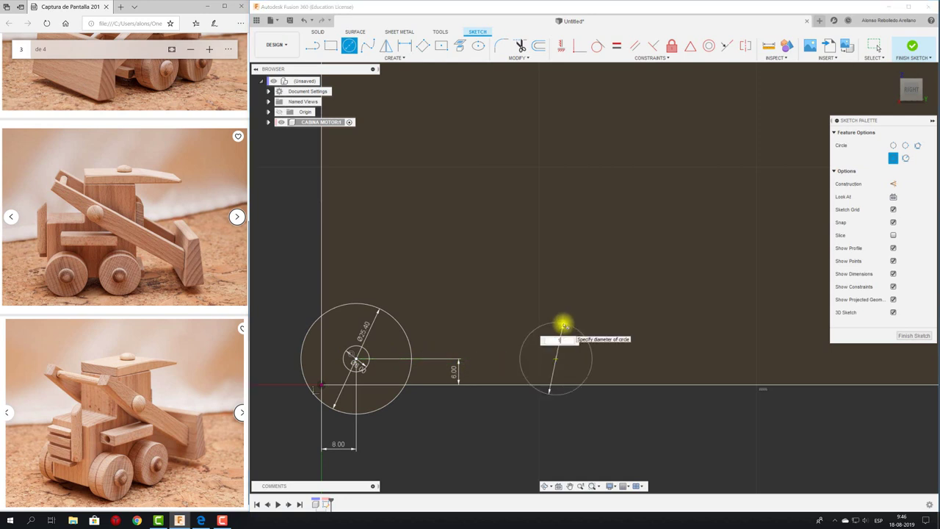
{"action": "key", "text": "Tab"}
{"action": "key", "text": "Return"}
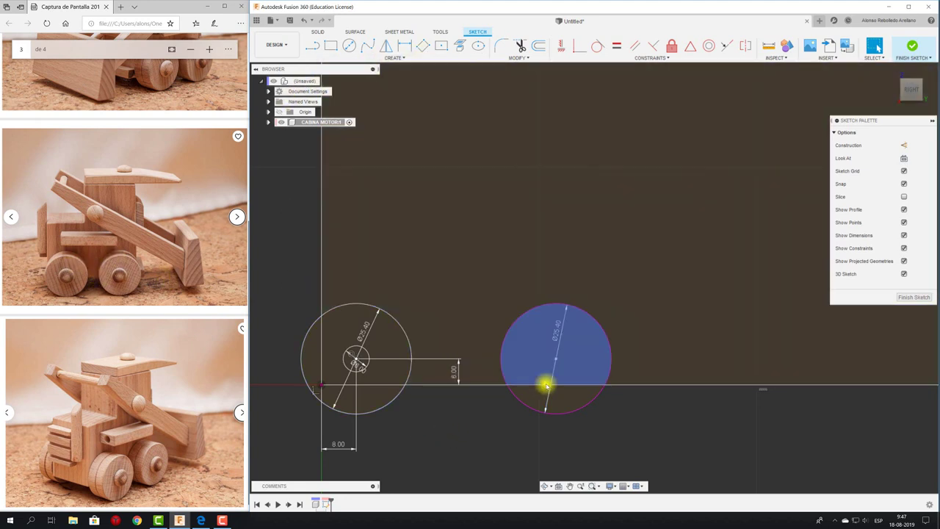
{"action": "left_click_drag", "start_coordinate": [556, 357], "coordinate": [495, 361]}
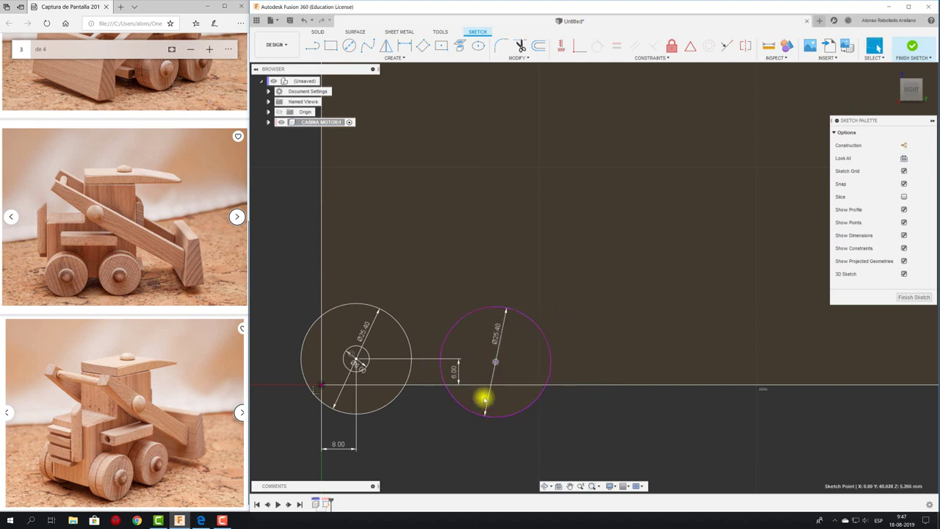
{"action": "key", "text": "s"}
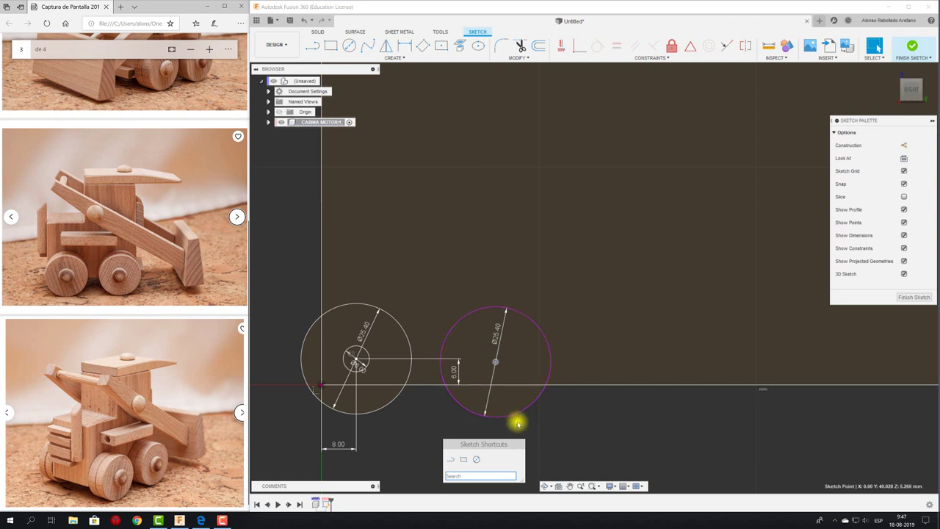
{"action": "key", "text": "Escape"}
Step: Dimension the second centre 6.00 mm above the axis and 32.00 mm from the first centre
{"action": "key", "text": "d"}
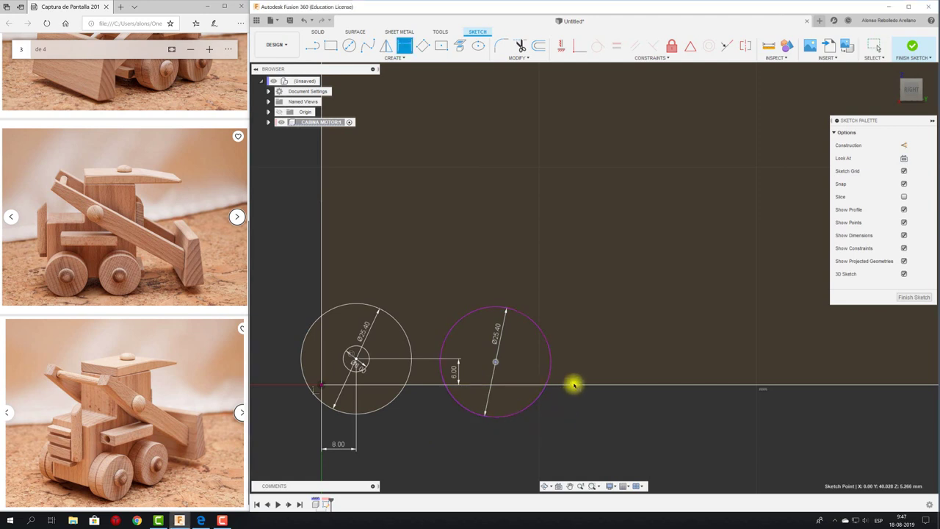
{"action": "left_click", "coordinate": [573, 385]}
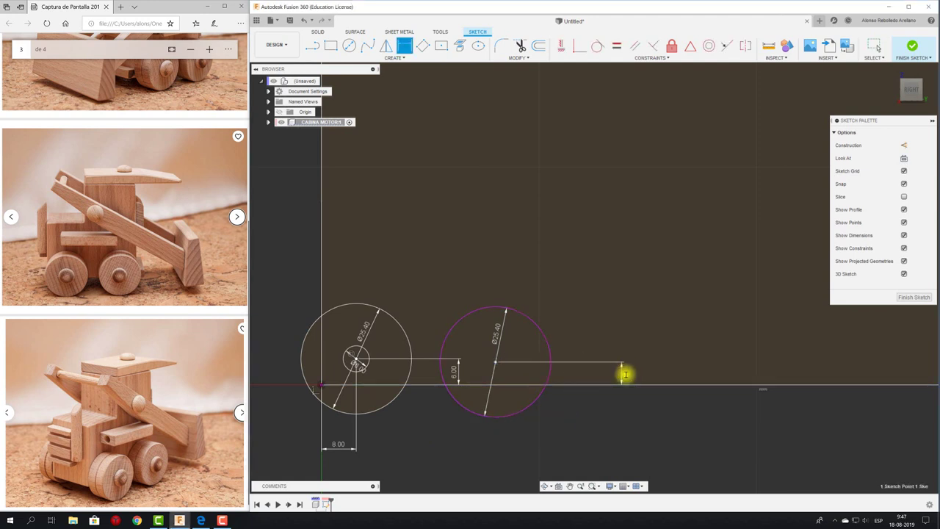
{"action": "left_click", "coordinate": [624, 373]}
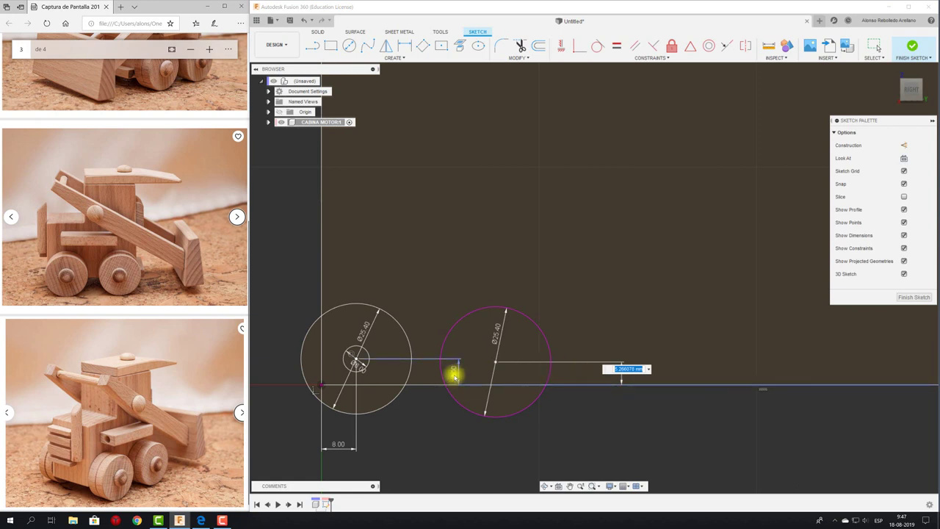
{"action": "type", "text": "4"}
{"action": "key", "text": "Return"}
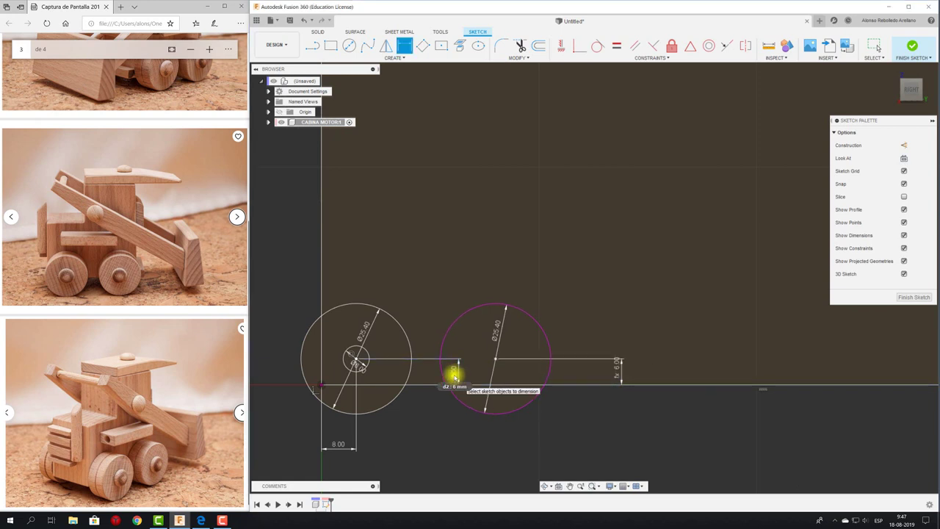
{"action": "left_click", "coordinate": [455, 376]}
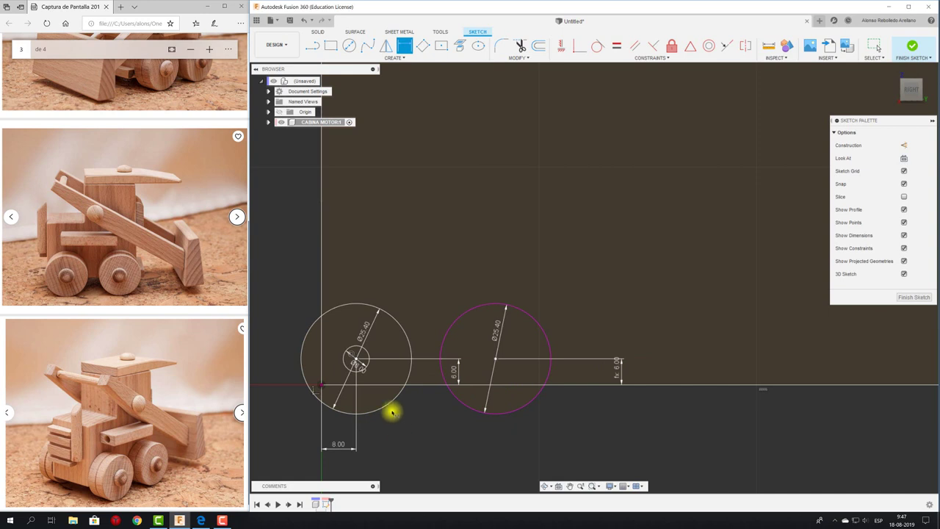
{"action": "left_click", "coordinate": [357, 360]}
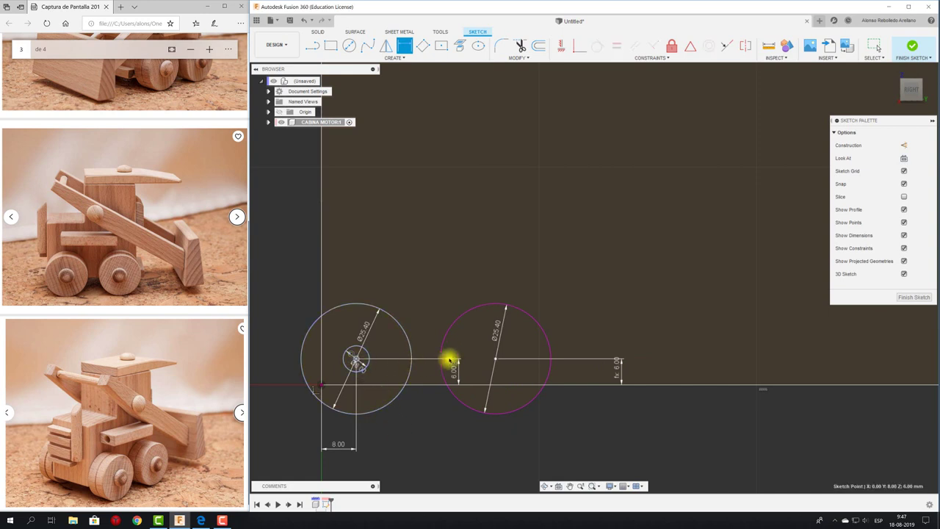
{"action": "left_click", "coordinate": [495, 360]}
{"action": "left_click", "coordinate": [445, 442]}
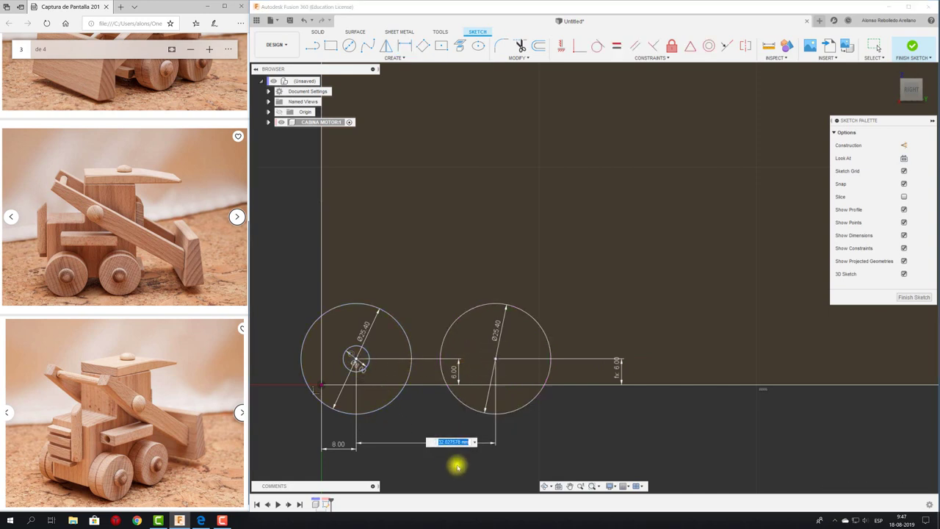
{"action": "type", "text": "32"}
{"action": "key", "text": "Return"}
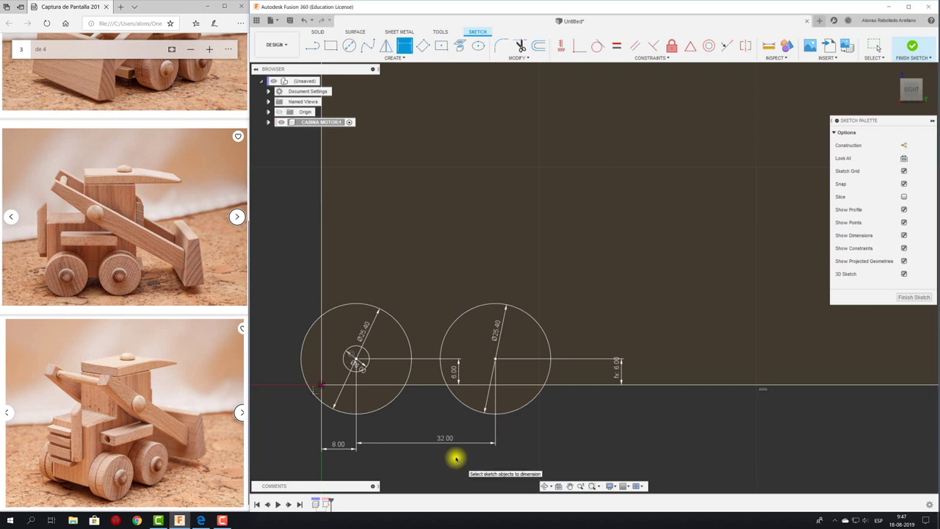
Step: Add a small hub circle at the second wheel's centre
{"action": "key", "text": "c"}
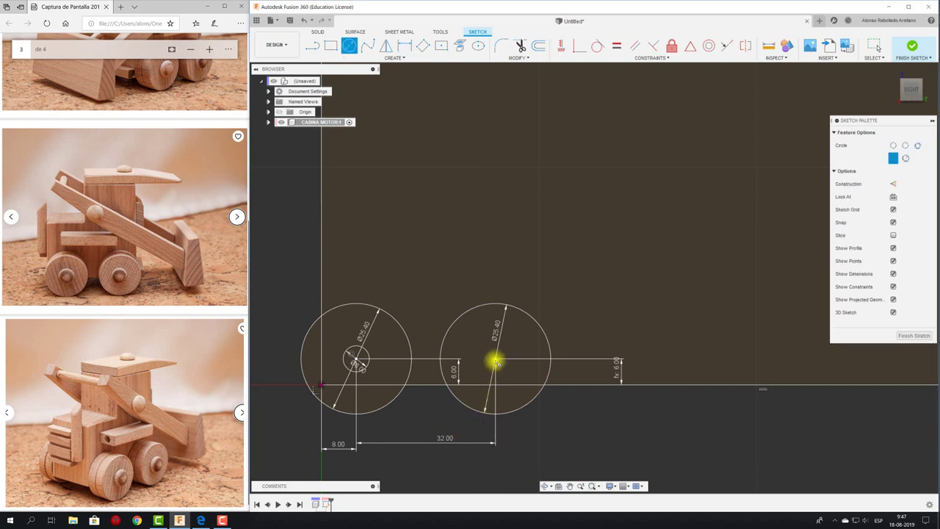
{"action": "left_click", "coordinate": [496, 359]}
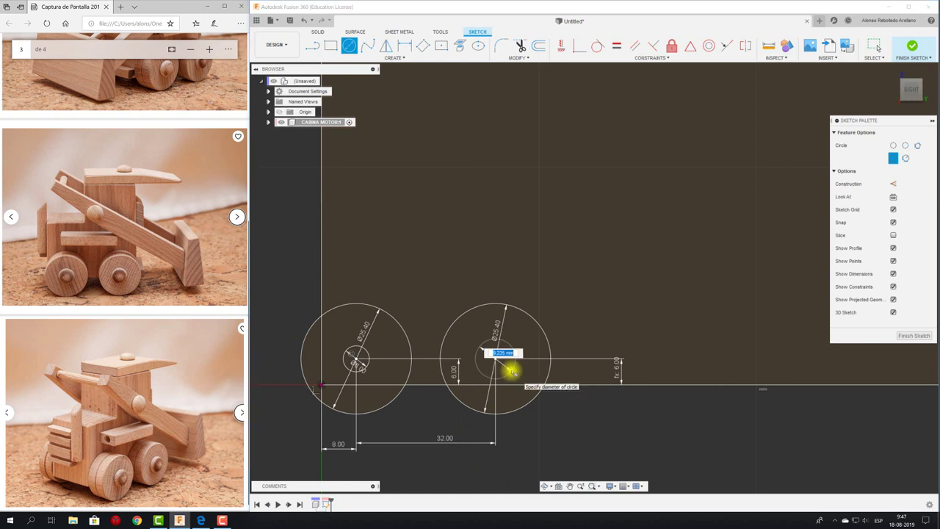
{"action": "key", "text": "Return"}
{"action": "key", "text": "Escape"}
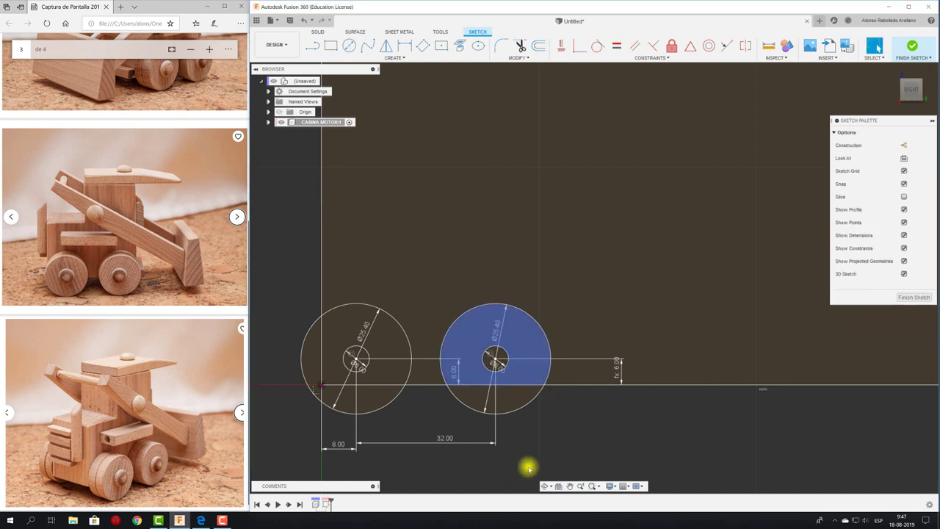
{"action": "scroll", "coordinate": [268, 398], "scroll_direction": "down", "scroll_amount": 2}
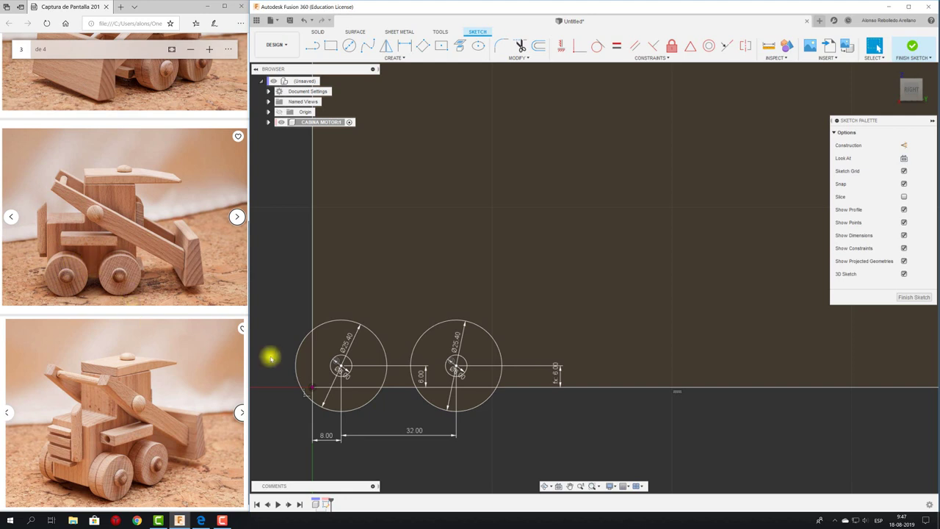
Step: Replace the old right edge with a tall vertical line right of the wheels
{"action": "scroll", "coordinate": [558, 421], "scroll_direction": "down", "scroll_amount": 3}
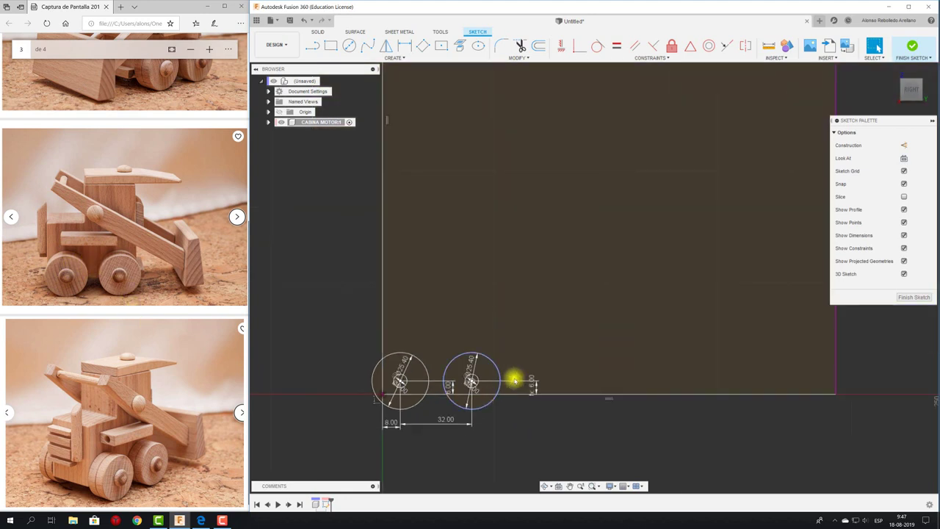
{"action": "scroll", "coordinate": [512, 380], "scroll_direction": "down", "scroll_amount": 1}
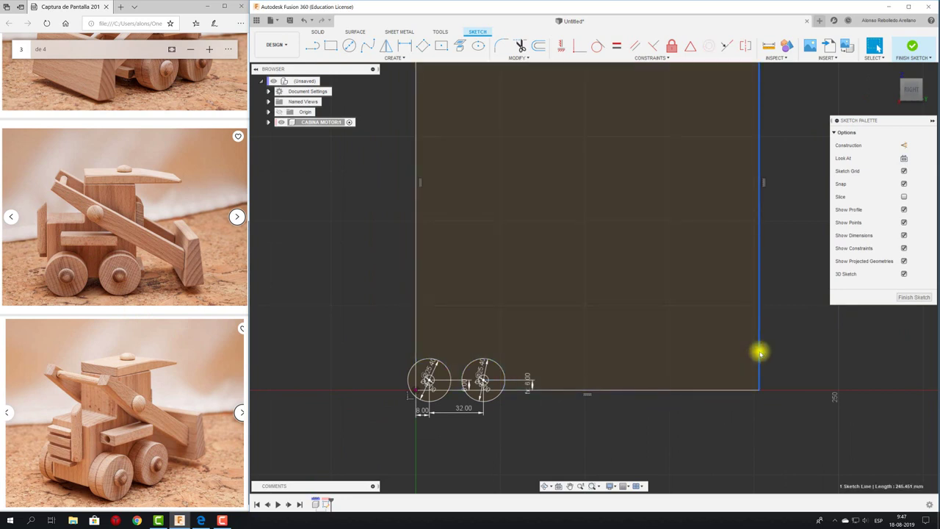
{"action": "key", "text": "Delete"}
{"action": "scroll", "coordinate": [551, 396], "scroll_direction": "up", "scroll_amount": 1}
{"action": "scroll", "coordinate": [515, 296], "scroll_direction": "up", "scroll_amount": 2}
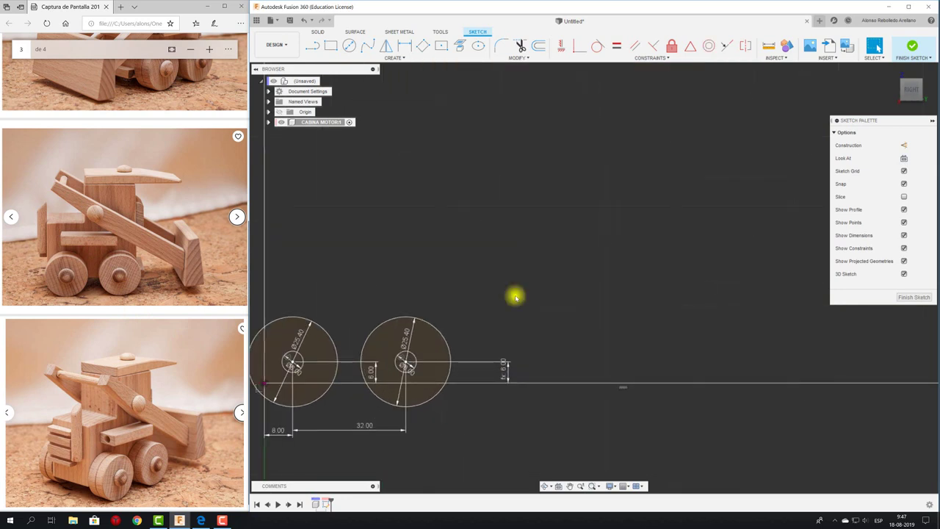
{"action": "scroll", "coordinate": [516, 296], "scroll_direction": "down", "scroll_amount": 2}
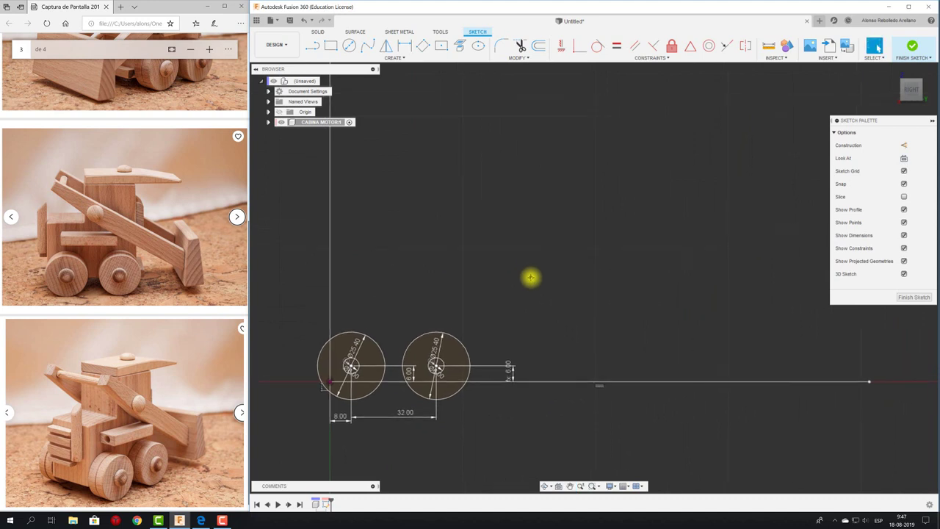
{"action": "key", "text": "l"}
{"action": "left_click_drag", "start_coordinate": [487, 233], "coordinate": [489, 423]}
{"action": "key", "text": "Escape"}
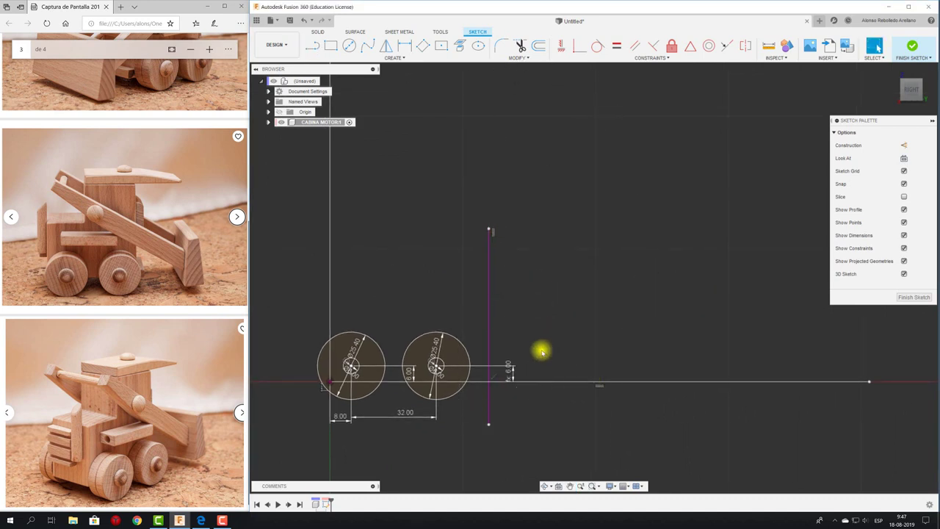
Step: Dimension the vertical line 8.00 mm from the right wheel's centre
{"action": "scroll", "coordinate": [407, 383], "scroll_direction": "up", "scroll_amount": 2}
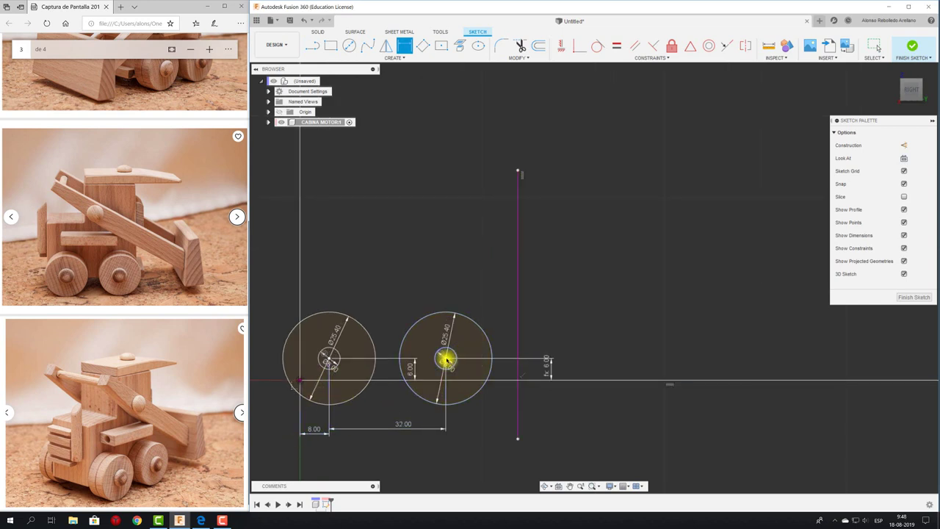
{"action": "left_click", "coordinate": [446, 359]}
{"action": "left_click", "coordinate": [517, 357]}
{"action": "left_click", "coordinate": [483, 446]}
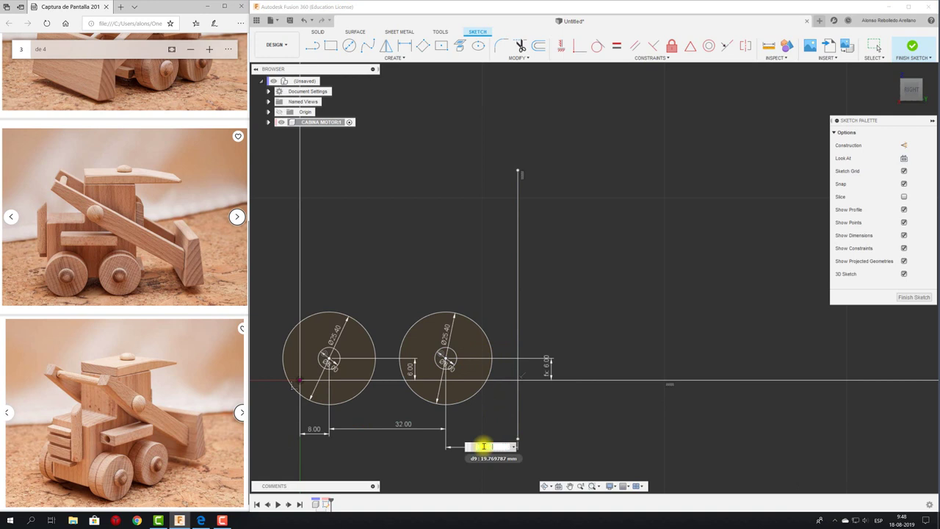
{"action": "type", "text": "8"}
{"action": "key", "text": "Return"}
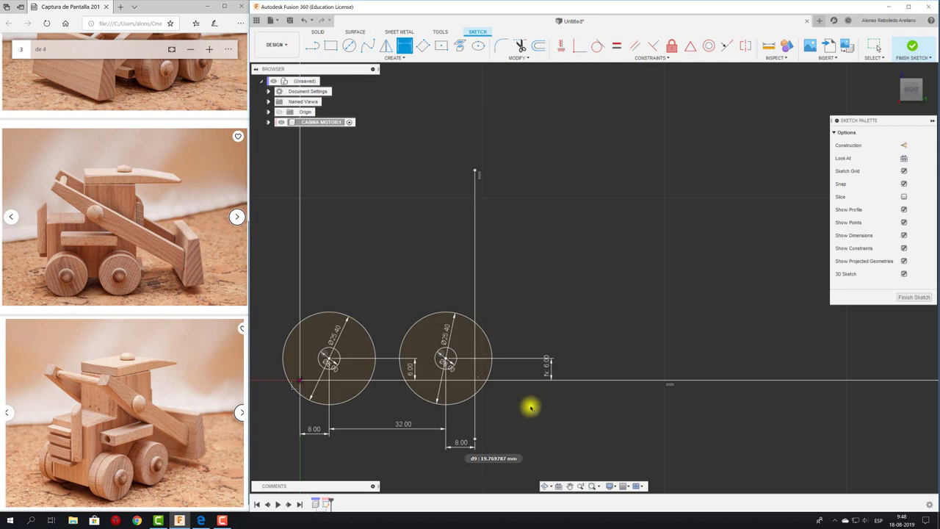
Step: Trim the excess horizontal piece and the vertical line below the baseline
{"action": "key", "text": "t"}
{"action": "left_click", "coordinate": [539, 380]}
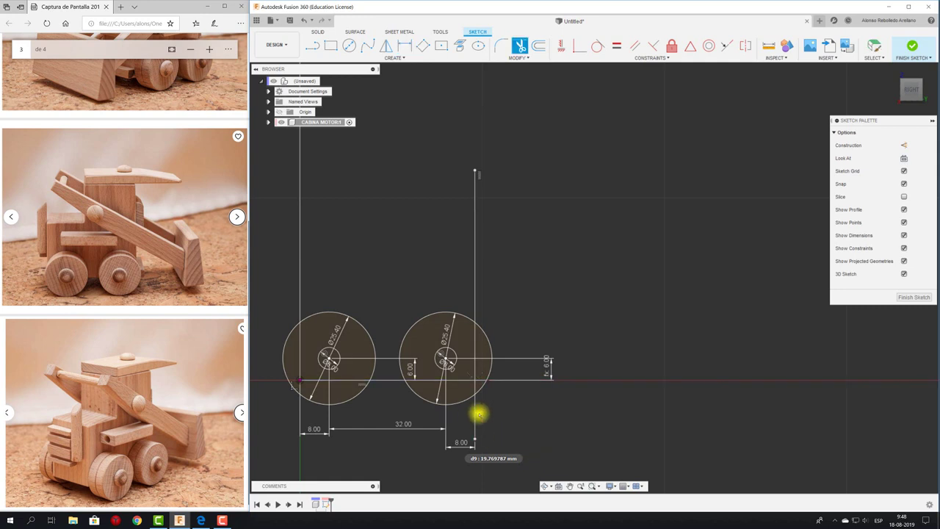
{"action": "left_click", "coordinate": [476, 413]}
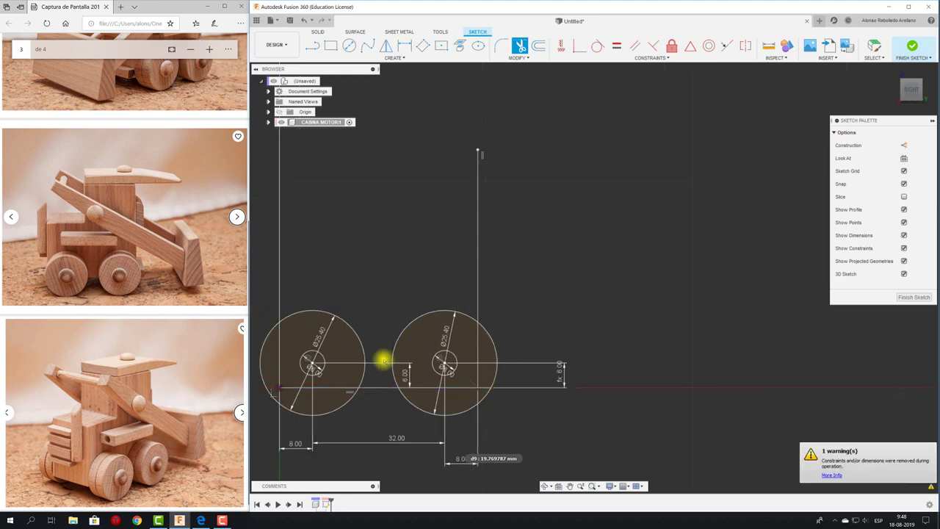
Step: Convert both 25.40 mm wheel circles to construction geometry
{"action": "key", "text": "Escape"}
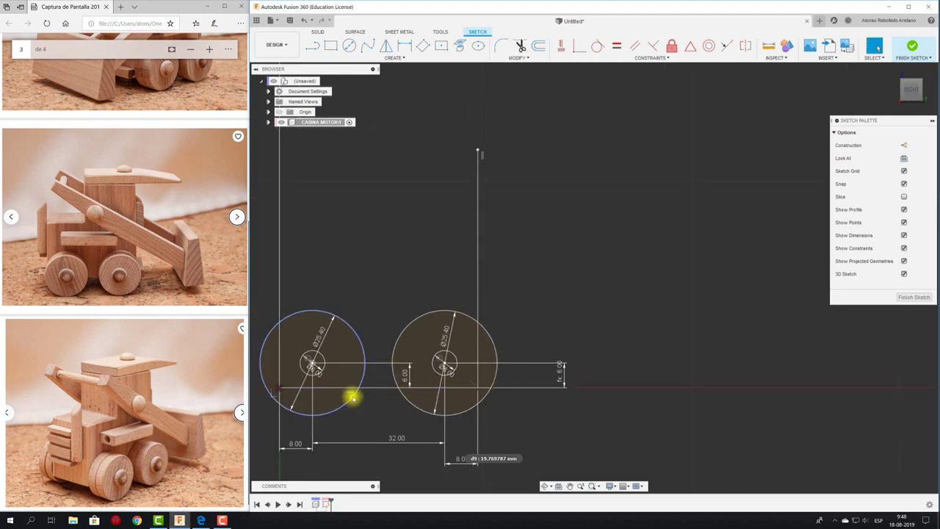
{"action": "left_click", "coordinate": [350, 392]}
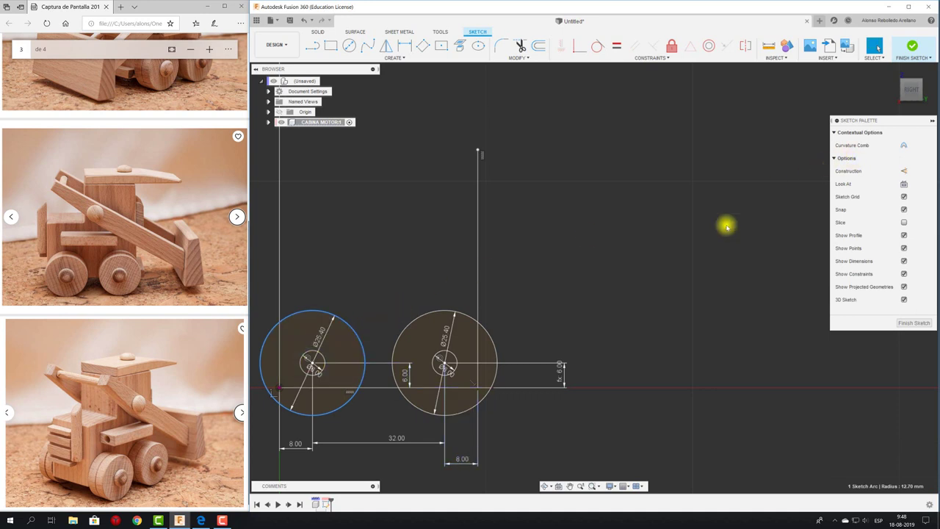
{"action": "left_click", "coordinate": [904, 171]}
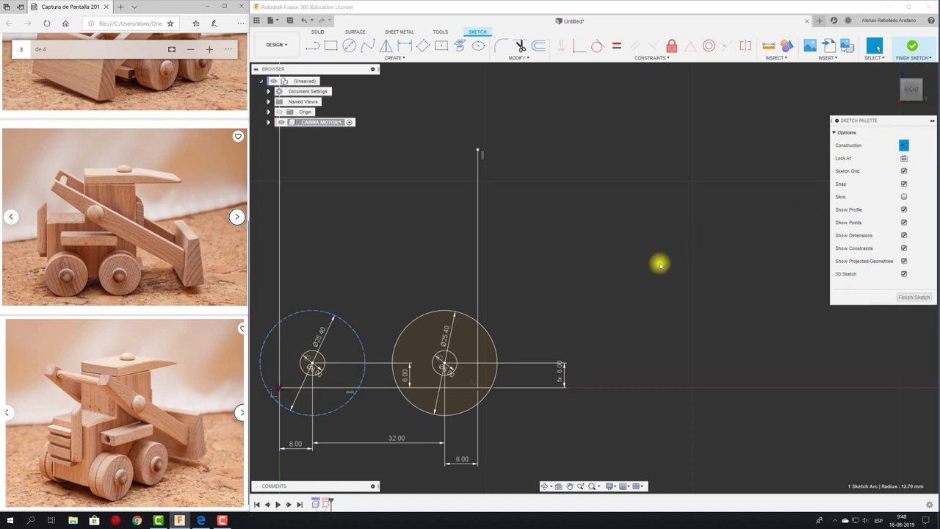
{"action": "left_click", "coordinate": [497, 353]}
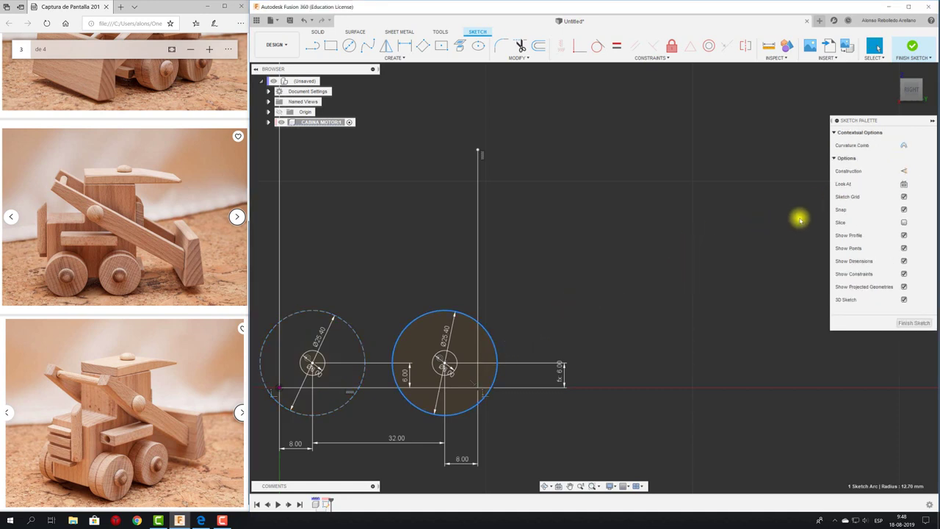
{"action": "left_click", "coordinate": [904, 171]}
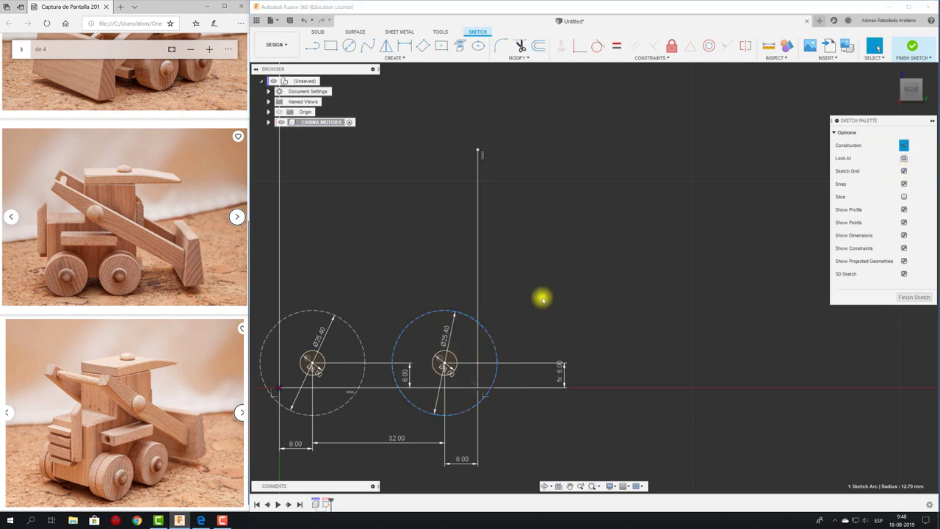
{"action": "middle_click_drag", "start_coordinate": [544, 297], "coordinate": [590, 314]}
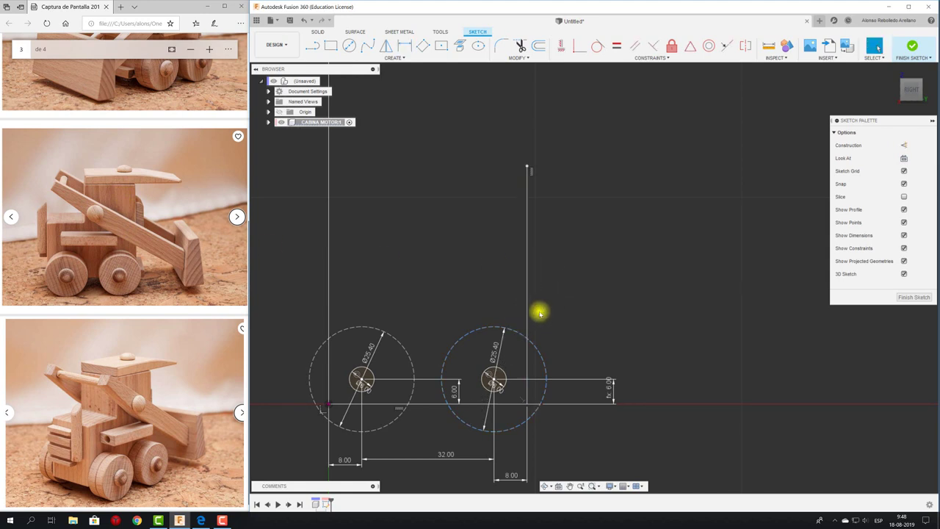
Step: Dimension the vertical line's height, revising it from 75 to 65 and finally 60.00 mm
{"action": "key", "text": "d"}
{"action": "left_click", "coordinate": [527, 304]}
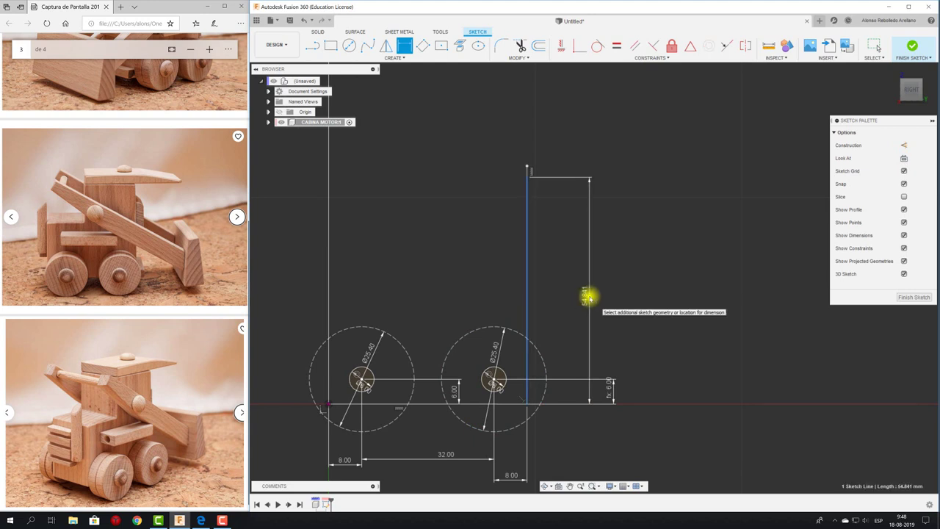
{"action": "left_click", "coordinate": [592, 296]}
{"action": "key", "text": "Return"}
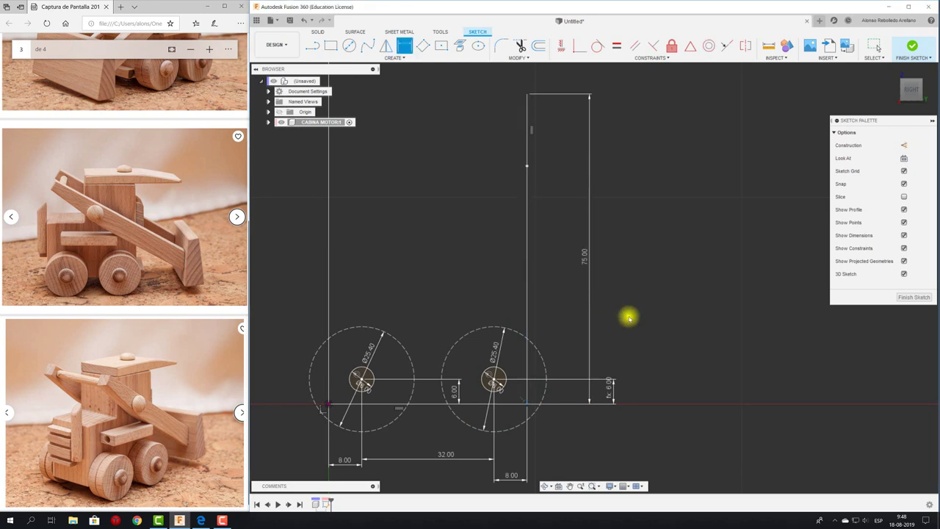
{"action": "scroll", "coordinate": [628, 317], "scroll_direction": "down", "scroll_amount": 2}
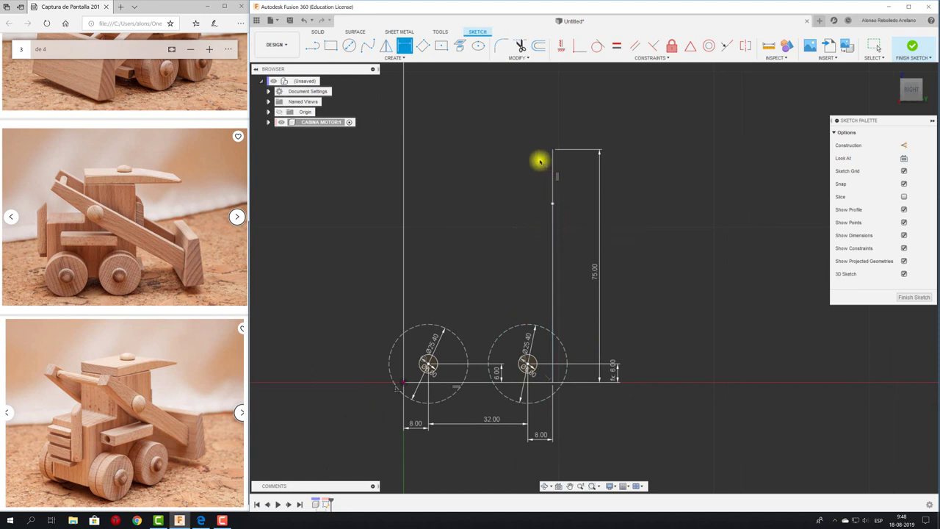
{"action": "left_click", "coordinate": [594, 278]}
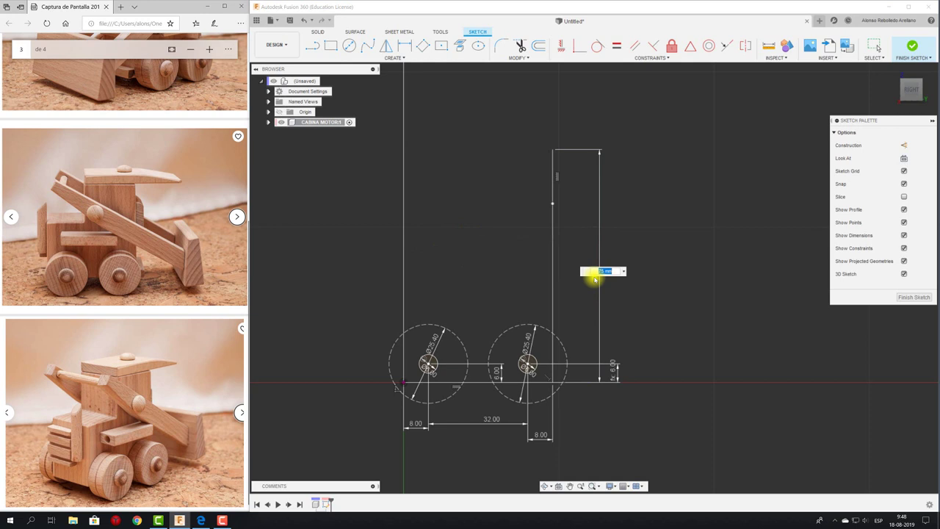
{"action": "type", "text": "65"}
{"action": "key", "text": "Return"}
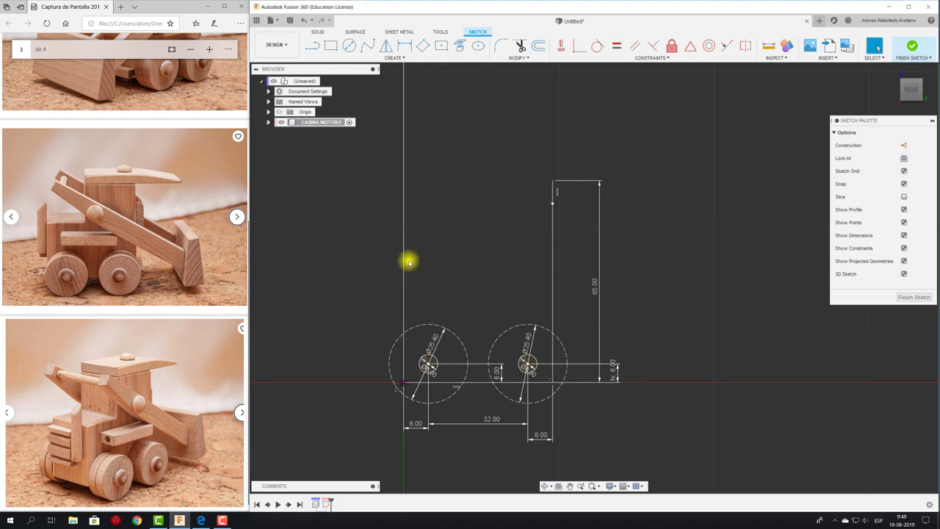
{"action": "double_click", "coordinate": [596, 287]}
{"action": "left_click", "coordinate": [596, 287]}
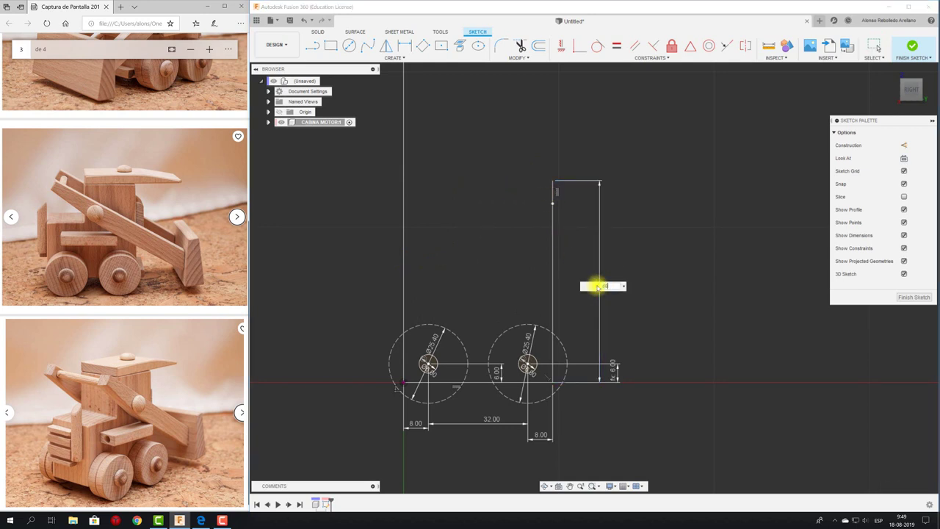
{"action": "key", "text": "Return"}
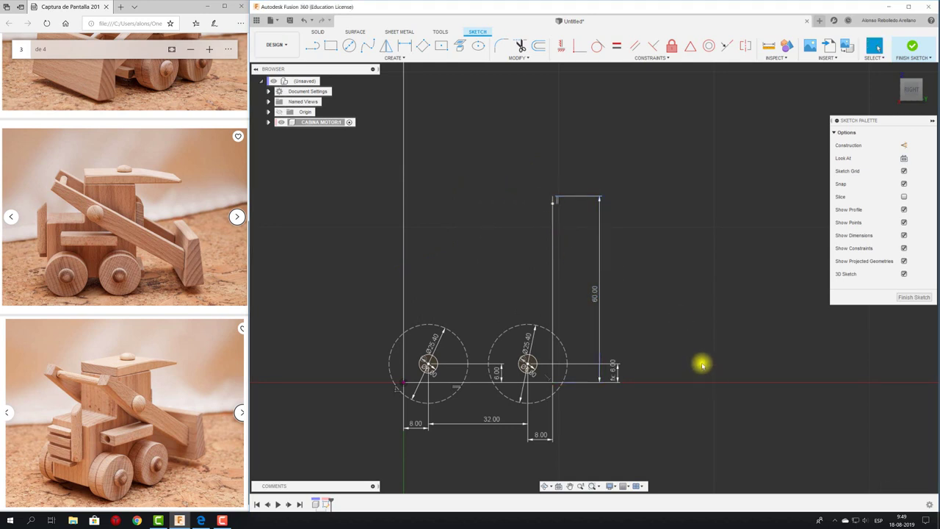
Step: Draw the top edge that closes the cabin rectangle
{"action": "scroll", "coordinate": [567, 211], "scroll_direction": "up", "scroll_amount": 2}
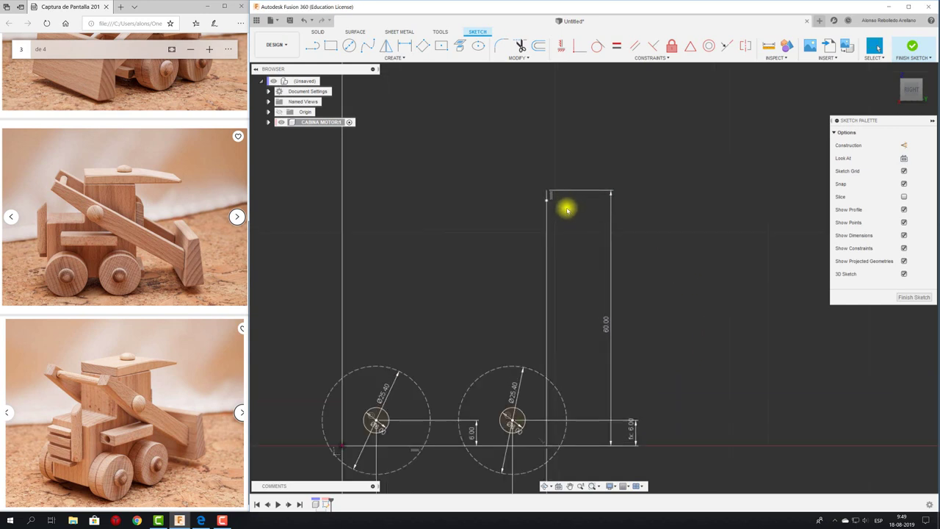
{"action": "left_click_drag", "start_coordinate": [546, 192], "coordinate": [441, 190]}
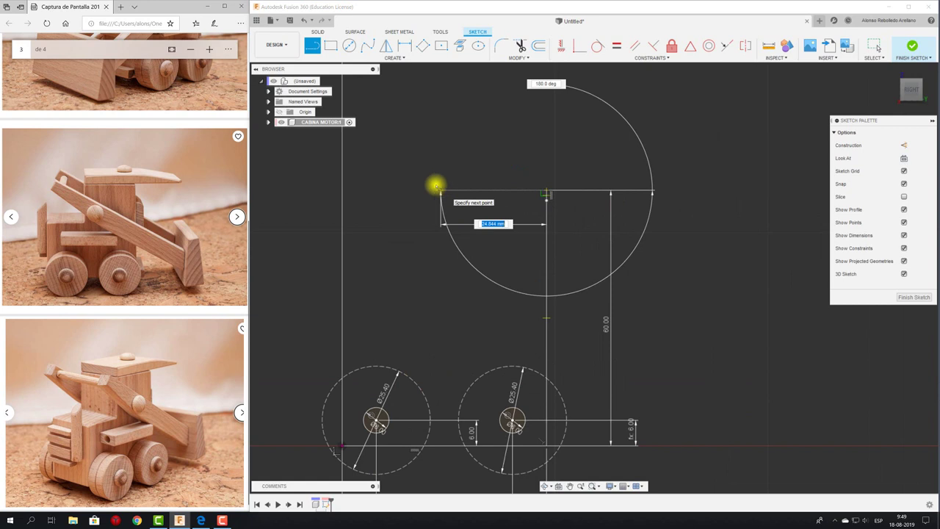
{"action": "left_click_drag", "start_coordinate": [437, 188], "coordinate": [341, 190]}
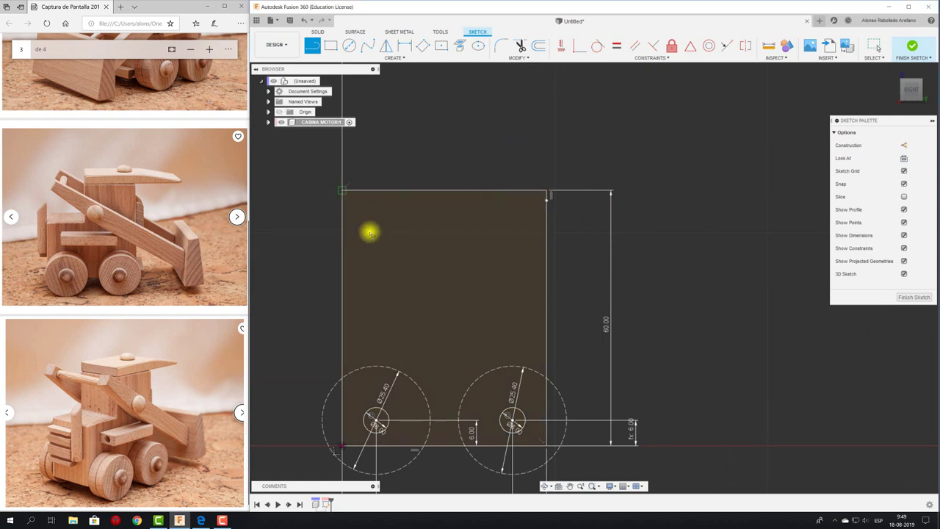
{"action": "scroll", "coordinate": [424, 291], "scroll_direction": "down", "scroll_amount": 2}
{"action": "key", "text": "Escape"}
{"action": "middle_click_drag", "start_coordinate": [472, 203], "coordinate": [540, 265]}
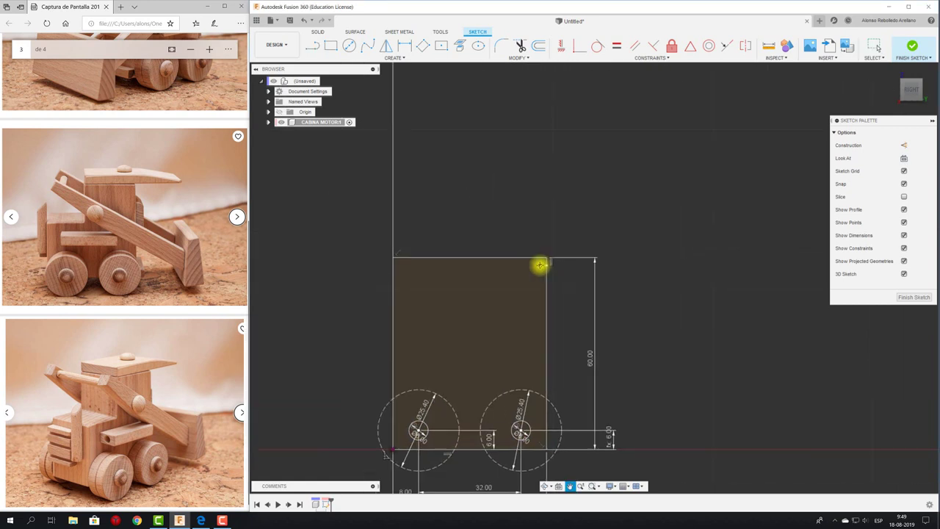
Step: Trim the stray vertical line segment above the cabin
{"action": "key", "text": "t"}
{"action": "left_click", "coordinate": [422, 227]}
{"action": "scroll", "coordinate": [482, 251], "scroll_direction": "down", "scroll_amount": 1}
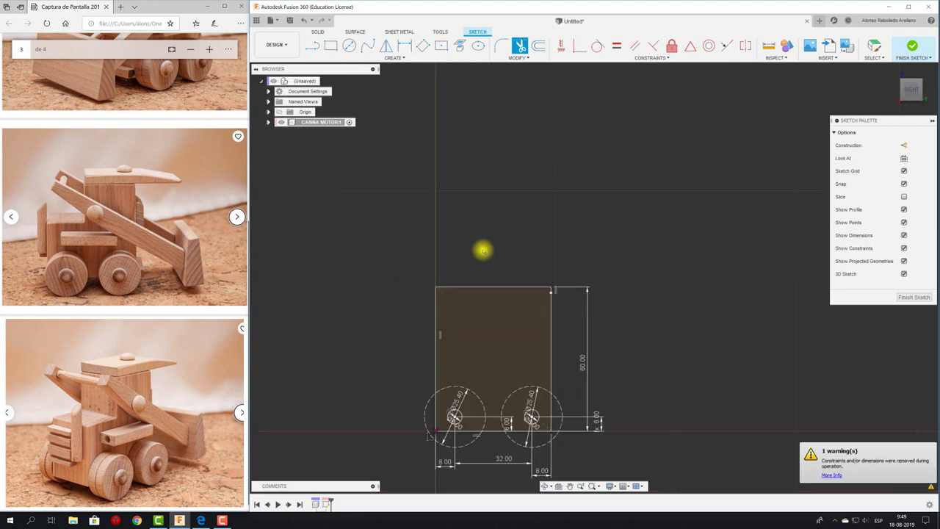
{"action": "scroll", "coordinate": [490, 294], "scroll_direction": "up", "scroll_amount": 1}
{"action": "scroll", "coordinate": [498, 300], "scroll_direction": "up", "scroll_amount": 1}
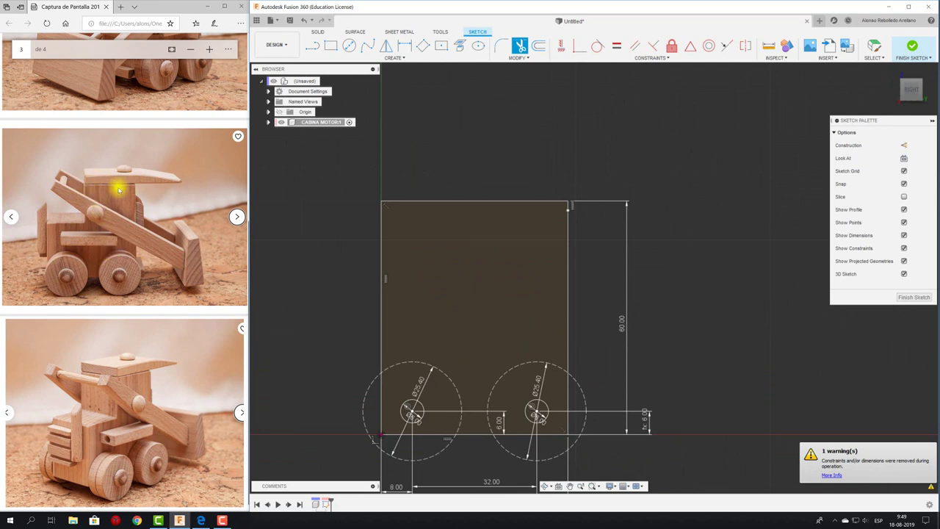
Step: Abandon the stray arc and shift the short vertical line slightly left
{"action": "key", "text": "l"}
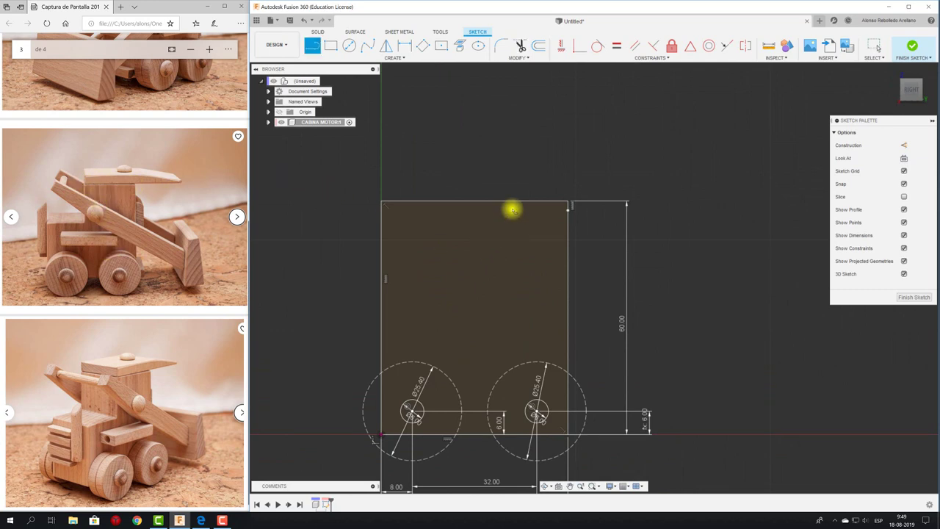
{"action": "left_click", "coordinate": [476, 184]}
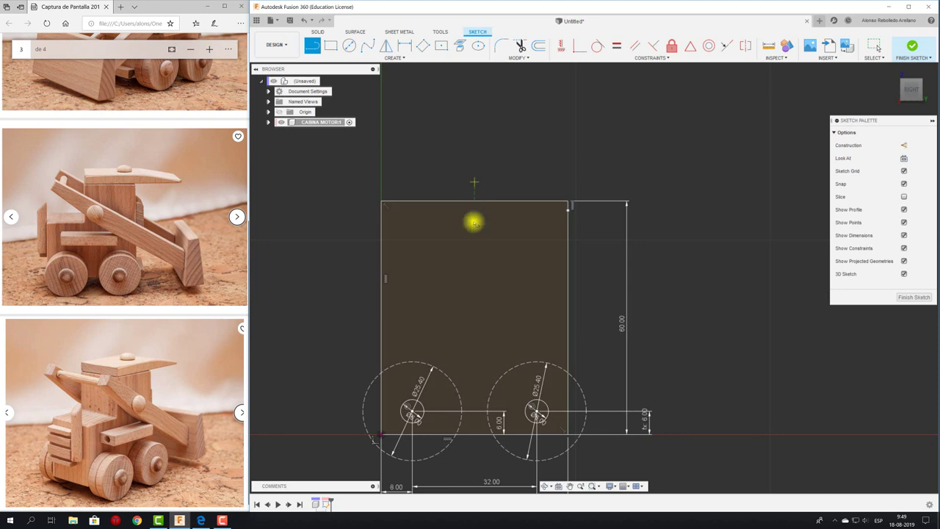
{"action": "left_click", "coordinate": [568, 183]}
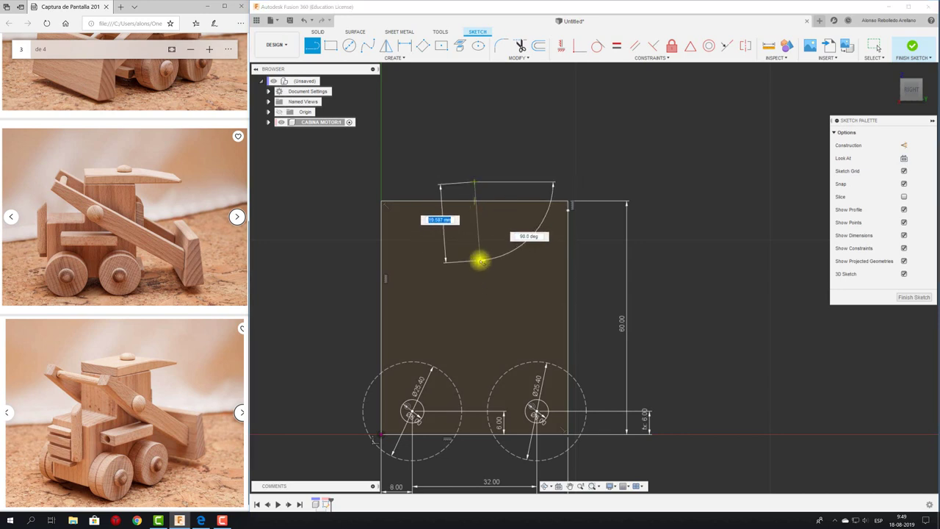
{"action": "key", "text": "Escape"}
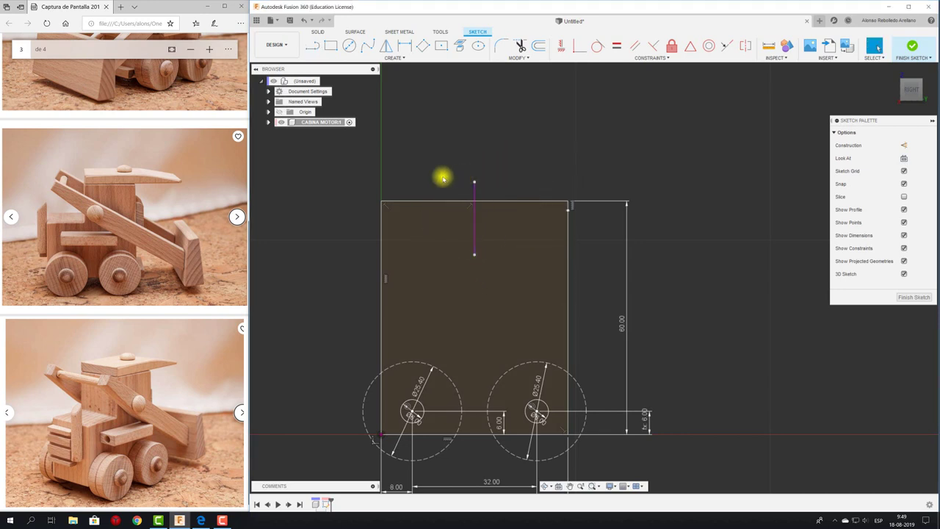
{"action": "left_click_drag", "start_coordinate": [474, 241], "coordinate": [458, 242]}
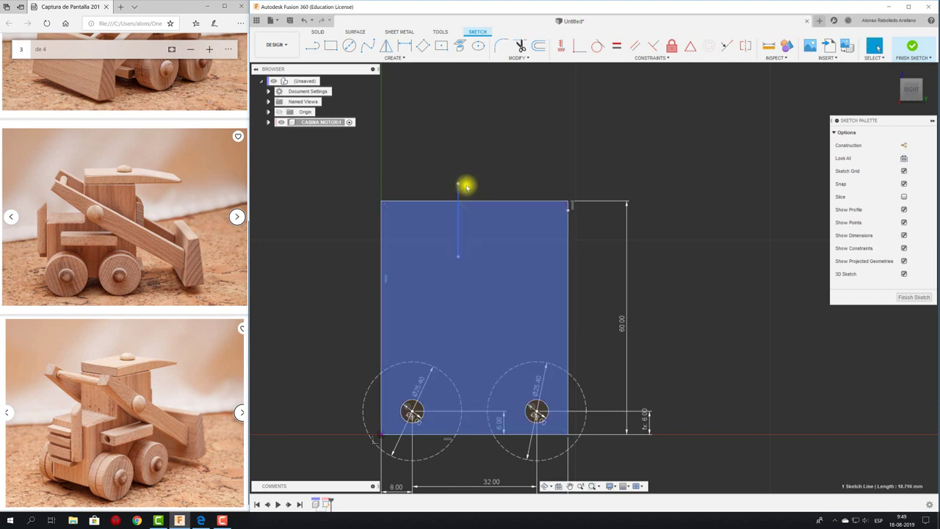
Step: Dimension the vertical line 18 mm from the cabin's left edge, then change it to 20 mm
{"action": "key", "text": "d"}
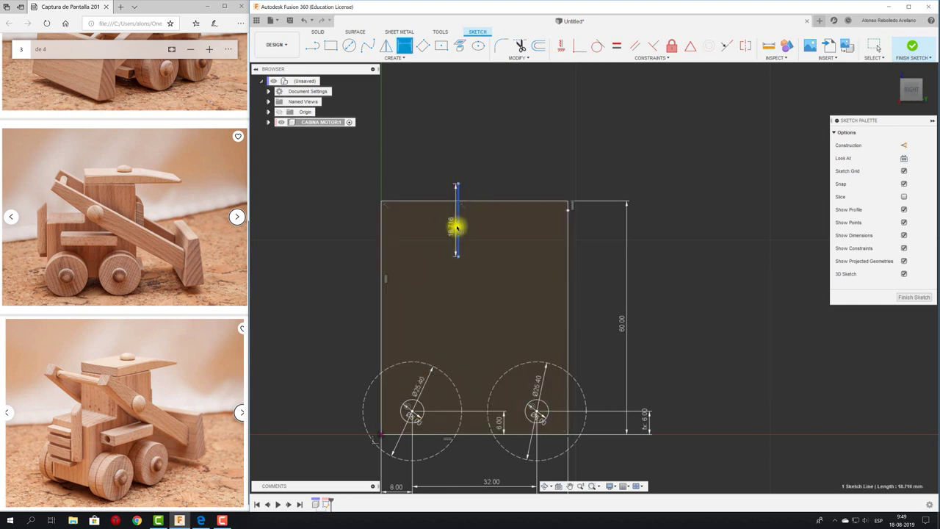
{"action": "left_click", "coordinate": [457, 225]}
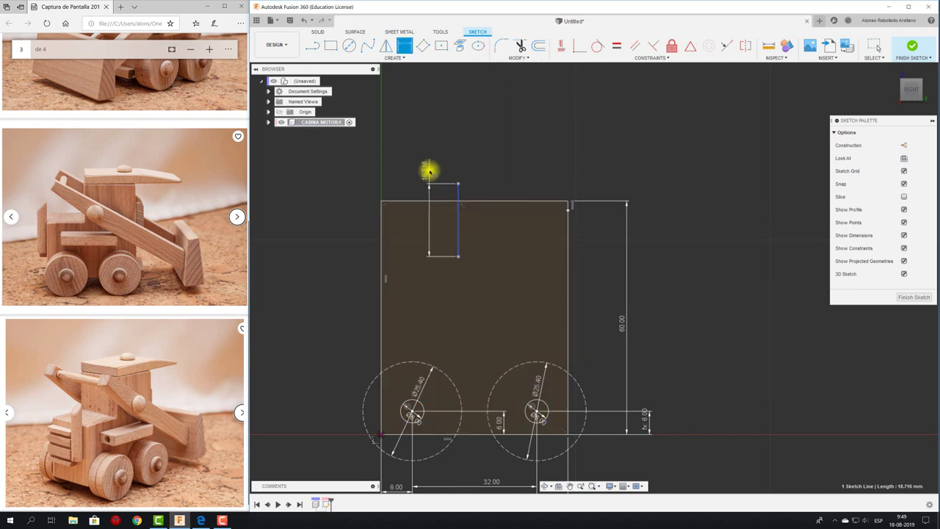
{"action": "key", "text": "Escape"}
{"action": "key", "text": "d"}
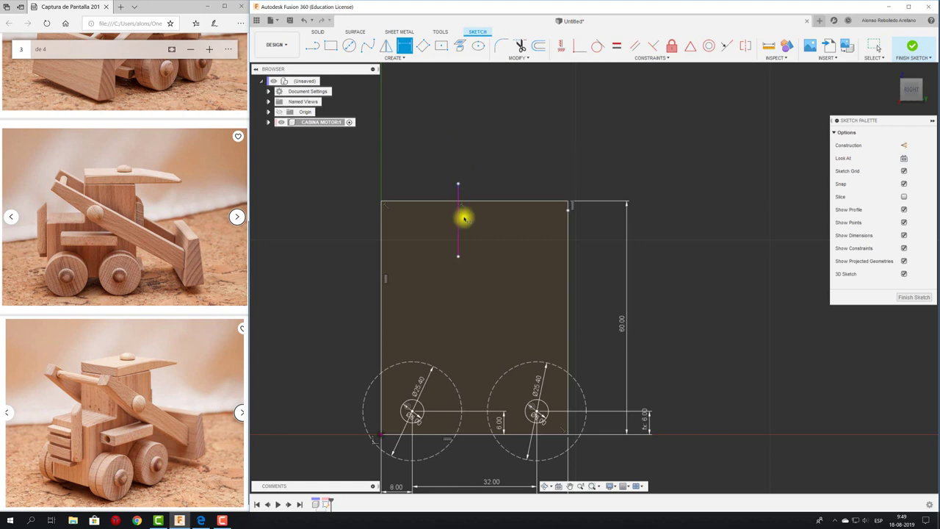
{"action": "left_click", "coordinate": [458, 232]}
{"action": "left_click", "coordinate": [380, 237]}
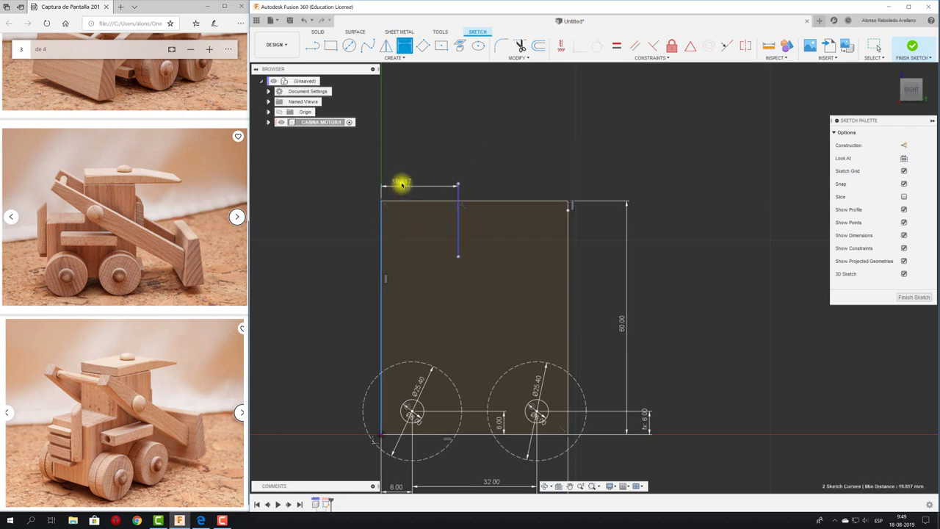
{"action": "left_click", "coordinate": [421, 179]}
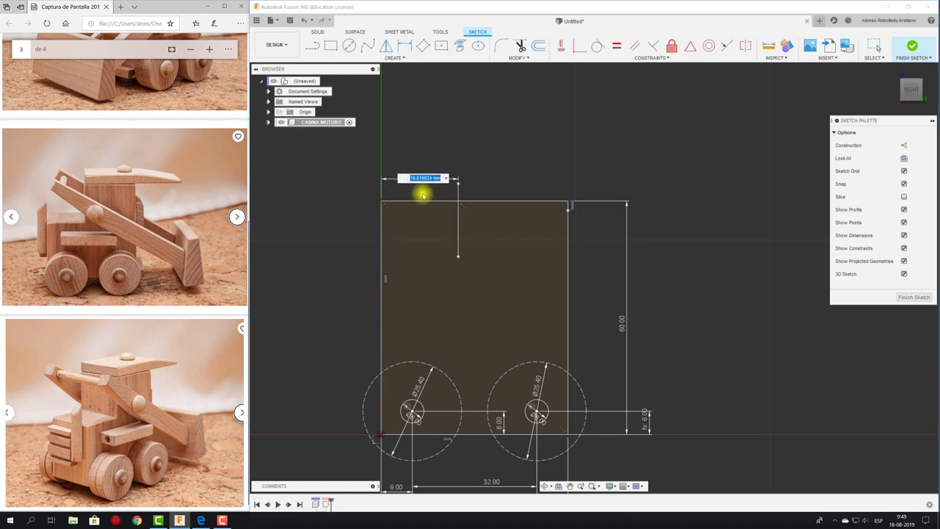
{"action": "key", "text": "Return"}
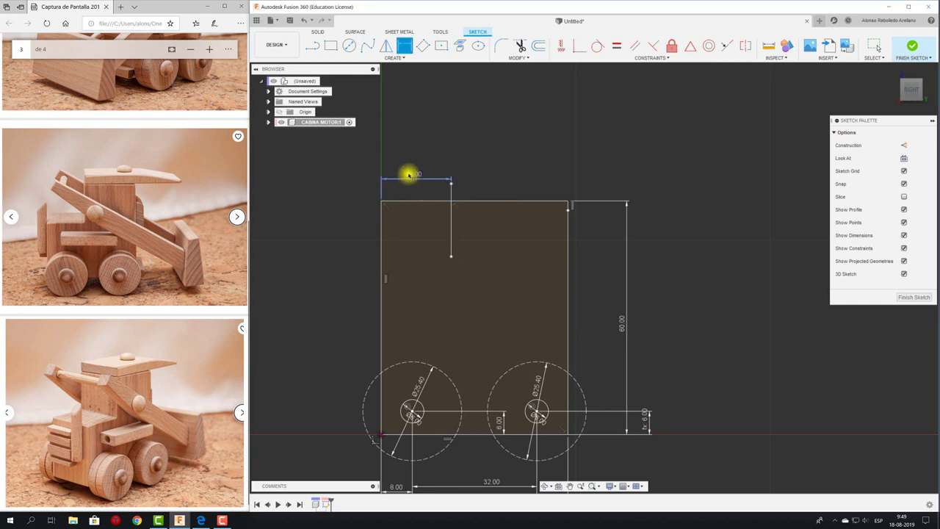
{"action": "double_click", "coordinate": [409, 176]}
{"action": "type", "text": "20"}
{"action": "key", "text": "Return"}
{"action": "left_click", "coordinate": [449, 309]}
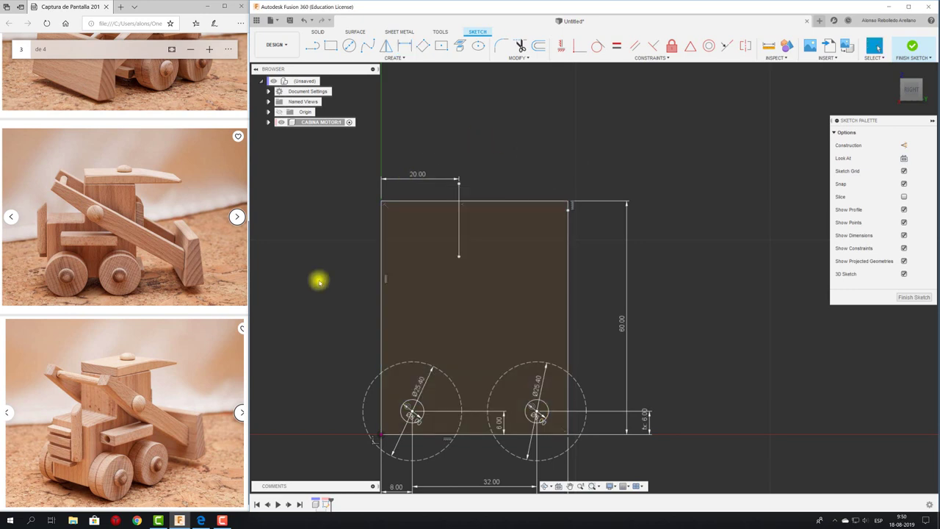
Step: Draw a horizontal line from left of the cabin turning up into a short vertical line
{"action": "left_click", "coordinate": [312, 46]}
{"action": "left_click", "coordinate": [357, 288]}
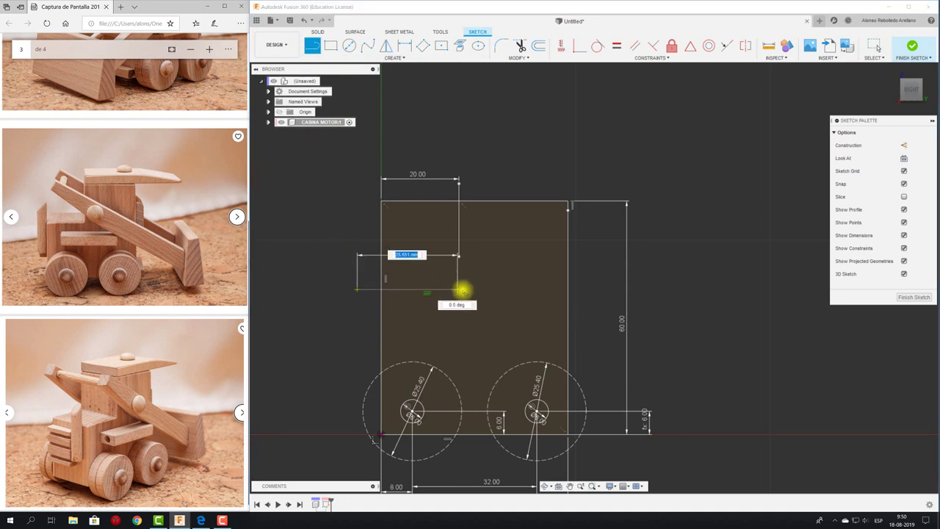
{"action": "mouse_move", "coordinate": [462, 291]}
{"action": "left_mouse_down"}
{"action": "mouse_move", "coordinate": [249, 273]}
{"action": "mouse_move", "coordinate": [459, 288]}
{"action": "mouse_move", "coordinate": [459, 250]}
{"action": "left_mouse_up"}
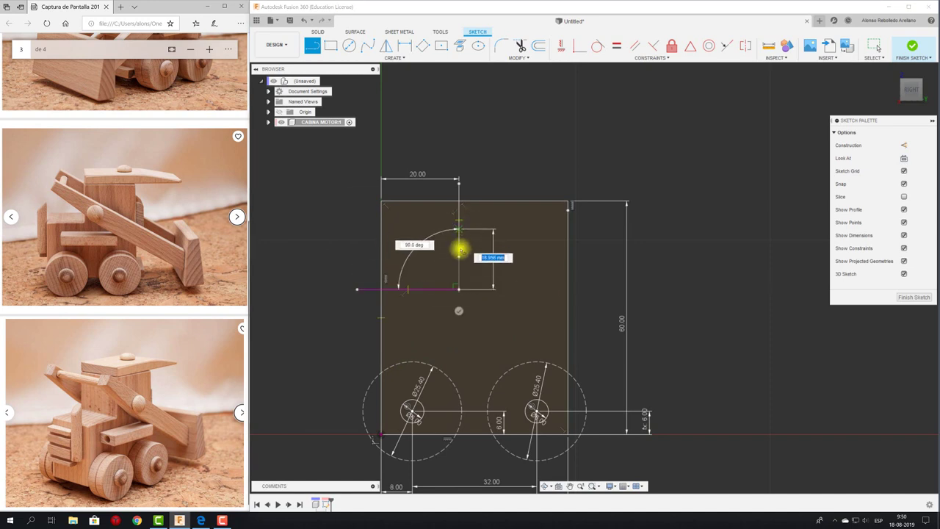
{"action": "left_click", "coordinate": [458, 256]}
{"action": "key", "text": "Escape"}
Step: Delete the old vertical line and stretch the new one up to the cabin's top edge
{"action": "scroll", "coordinate": [453, 247], "scroll_direction": "up", "scroll_amount": 1}
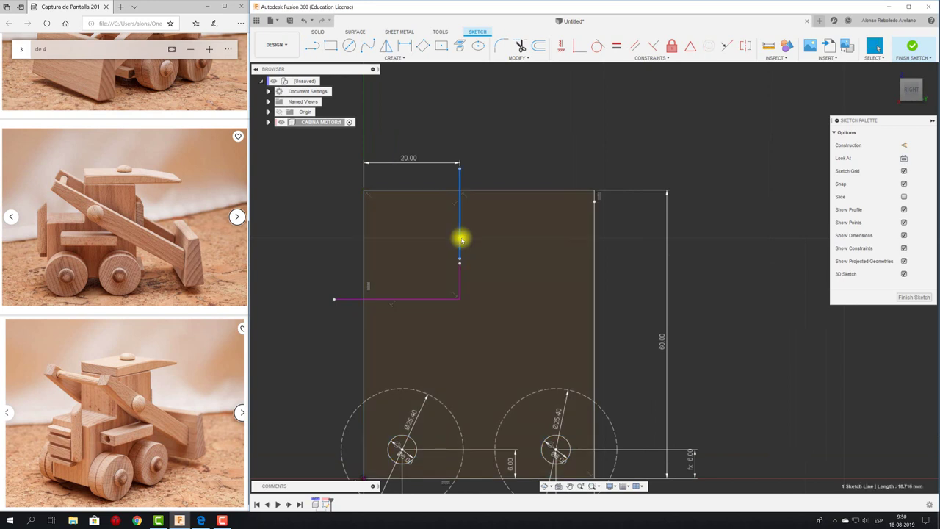
{"action": "key", "text": "Delete"}
{"action": "left_click_drag", "start_coordinate": [460, 260], "coordinate": [459, 191]}
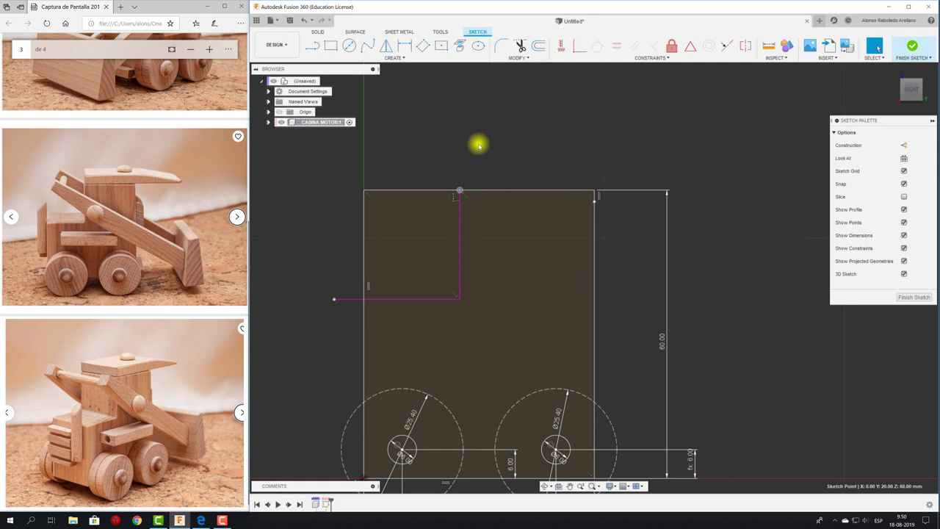
{"action": "scroll", "coordinate": [479, 145], "scroll_direction": "down", "scroll_amount": 2}
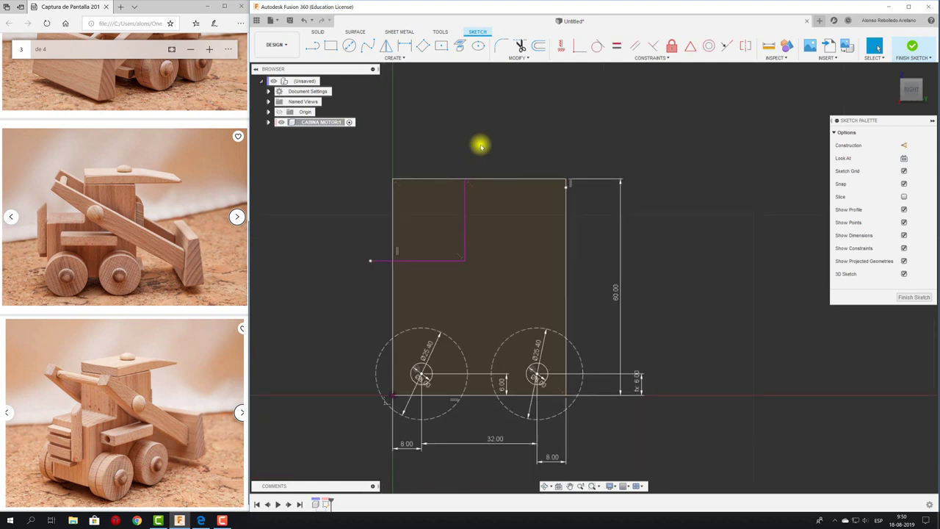
Step: Dimension the step depth from the cabin's top edge, adjusting it through 20 and 18 to 23 mm
{"action": "key", "text": "d"}
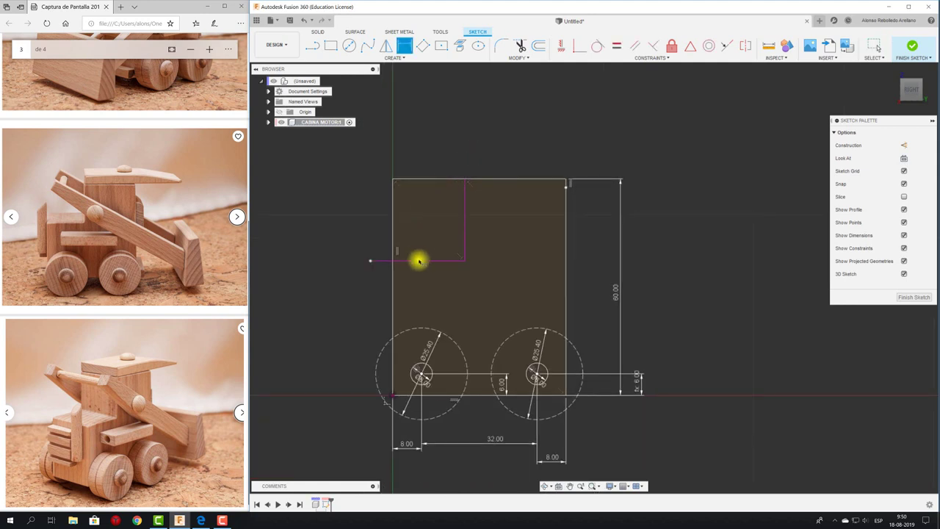
{"action": "left_click", "coordinate": [415, 178]}
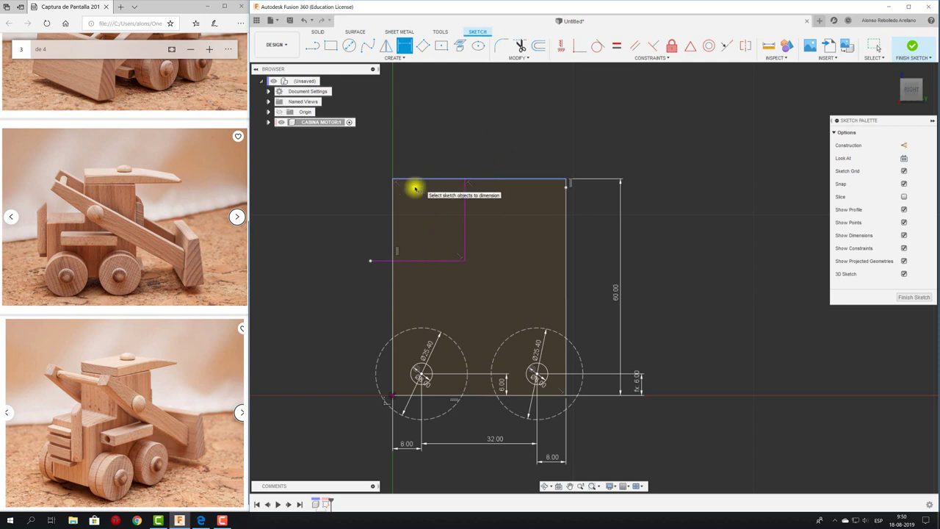
{"action": "left_click", "coordinate": [418, 260]}
{"action": "left_click", "coordinate": [357, 228]}
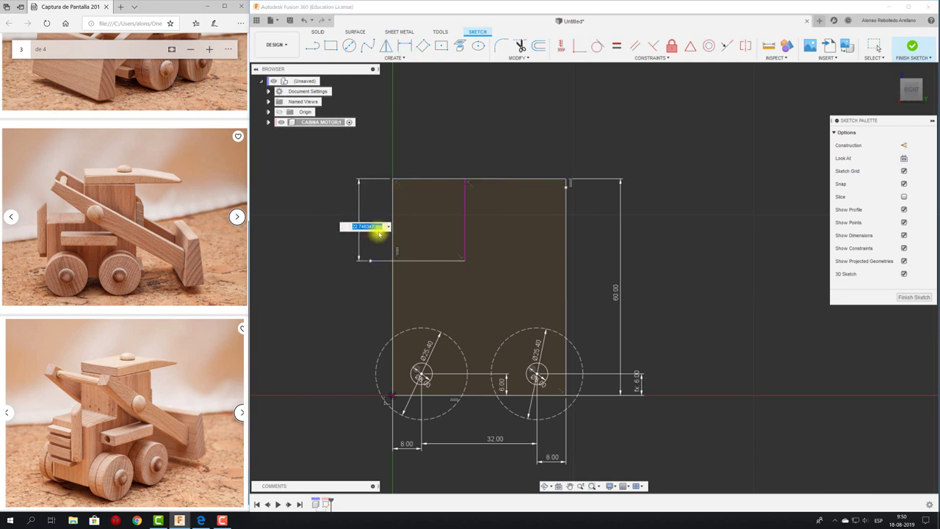
{"action": "type", "text": "20"}
{"action": "key", "text": "Return"}
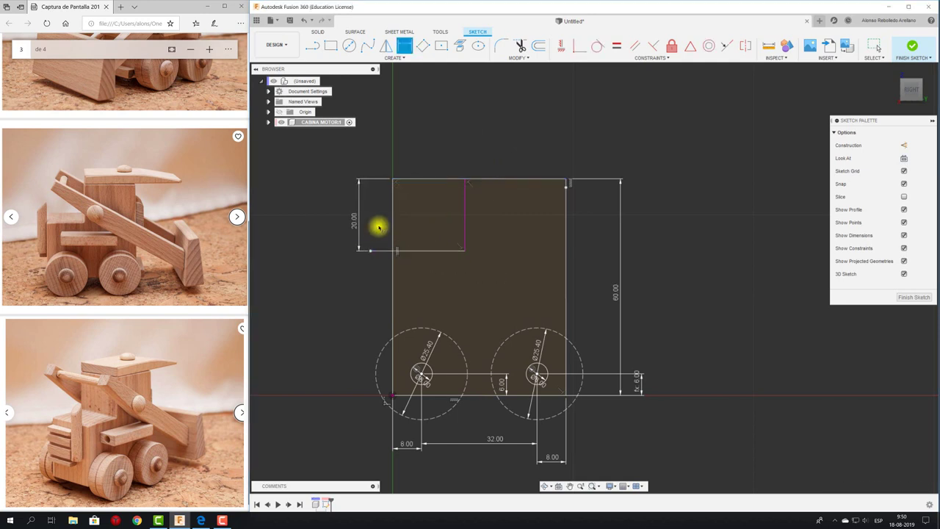
{"action": "double_click", "coordinate": [352, 224]}
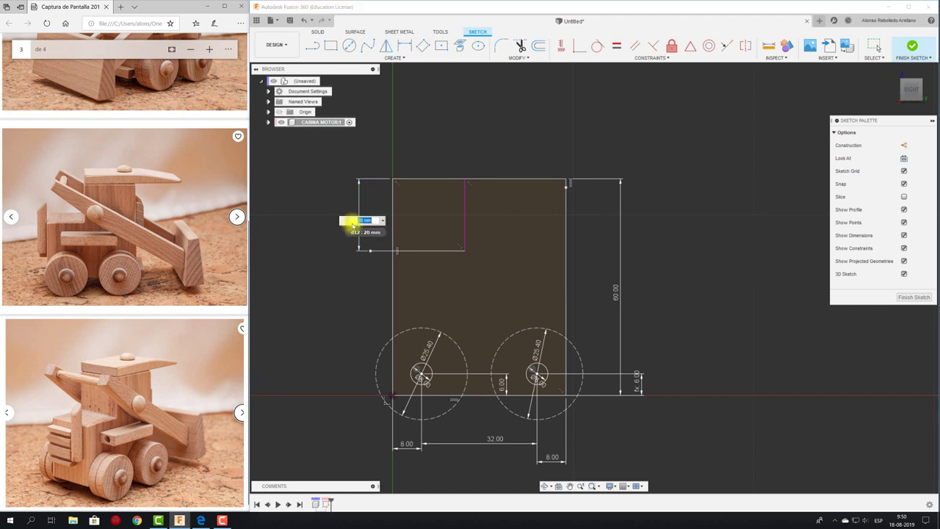
{"action": "key", "text": "Return"}
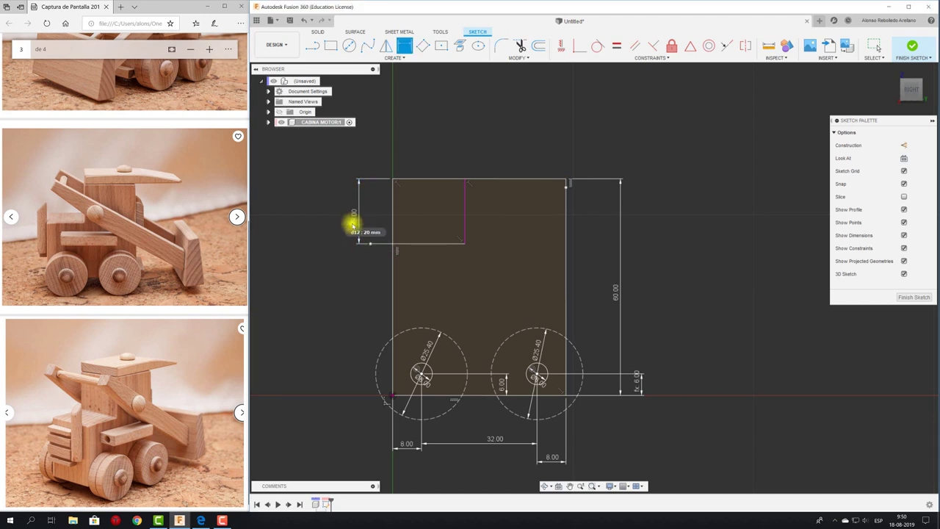
{"action": "double_click", "coordinate": [353, 213]}
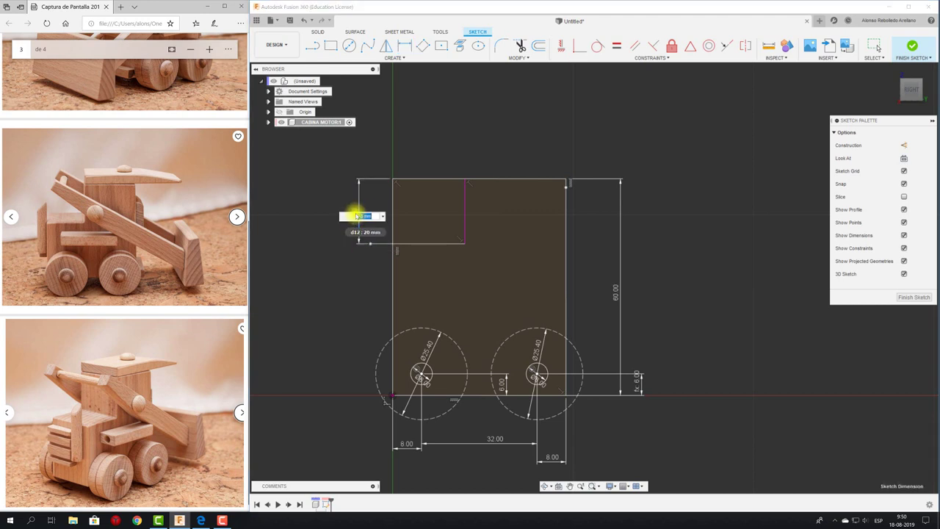
{"action": "key", "text": "Return"}
{"action": "left_click", "coordinate": [385, 245]}
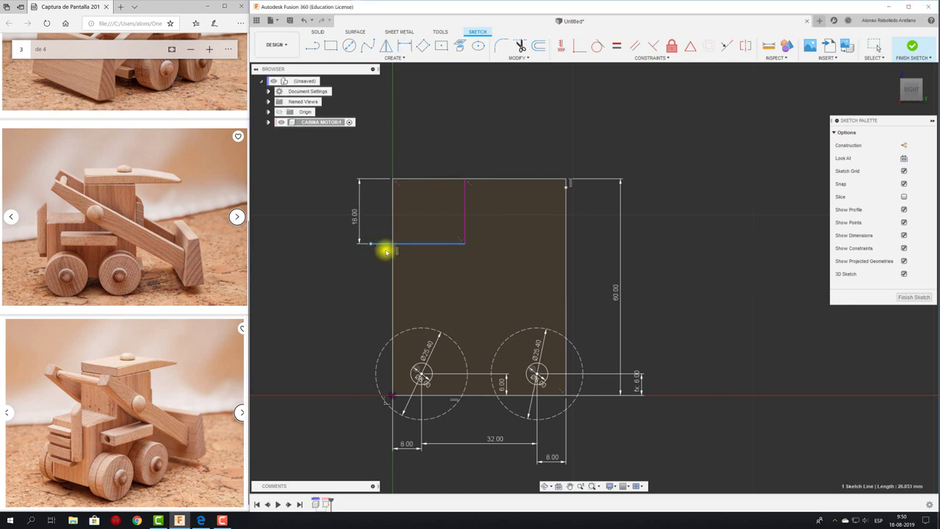
{"action": "double_click", "coordinate": [356, 217]}
{"action": "type", "text": "20"}
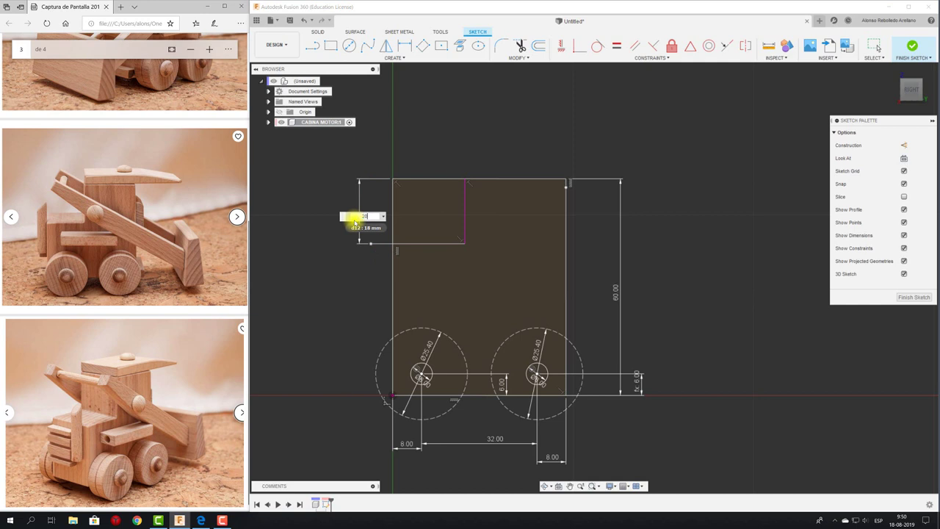
{"action": "key", "text": "Return"}
{"action": "double_click", "coordinate": [354, 220]}
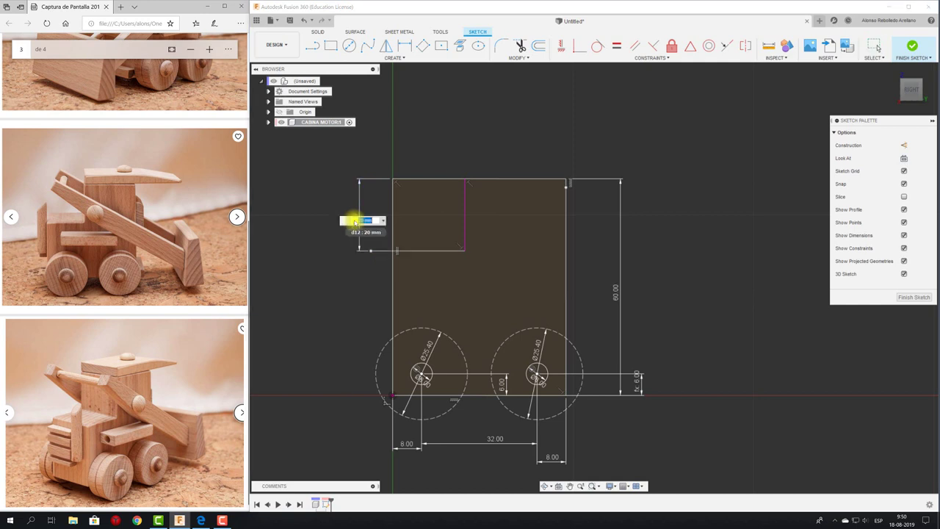
{"action": "key", "text": "Return"}
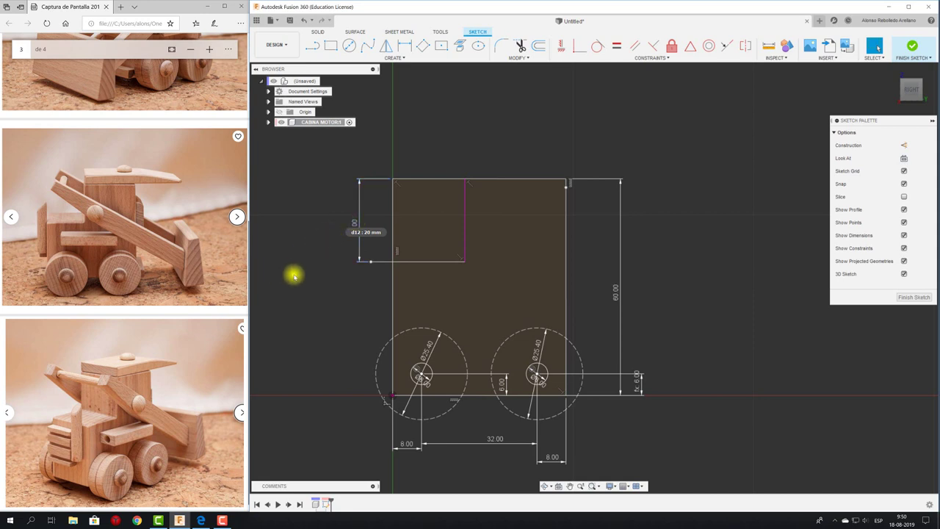
Step: Trim the leftover top-left edge and inner vertical segments to form the notch
{"action": "key", "text": "t"}
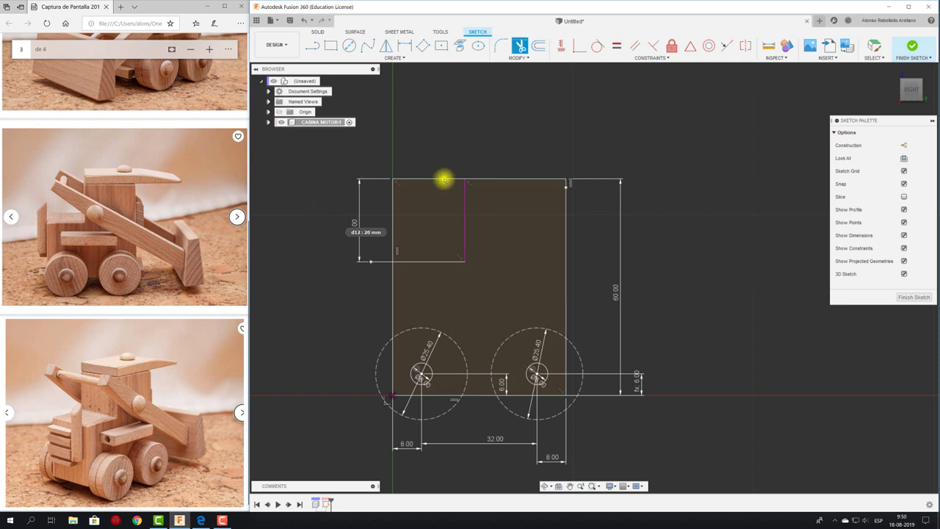
{"action": "left_click", "coordinate": [436, 178]}
{"action": "left_click", "coordinate": [391, 213]}
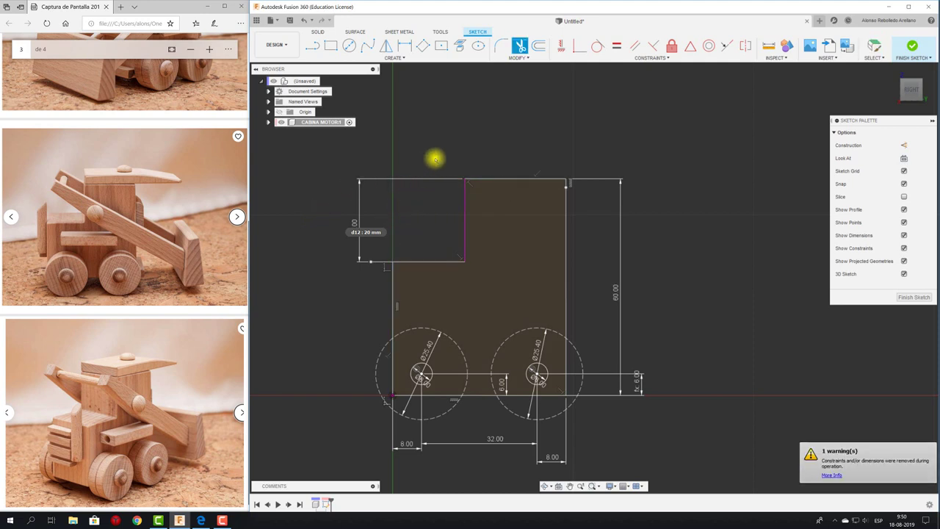
{"action": "key", "text": "Escape"}
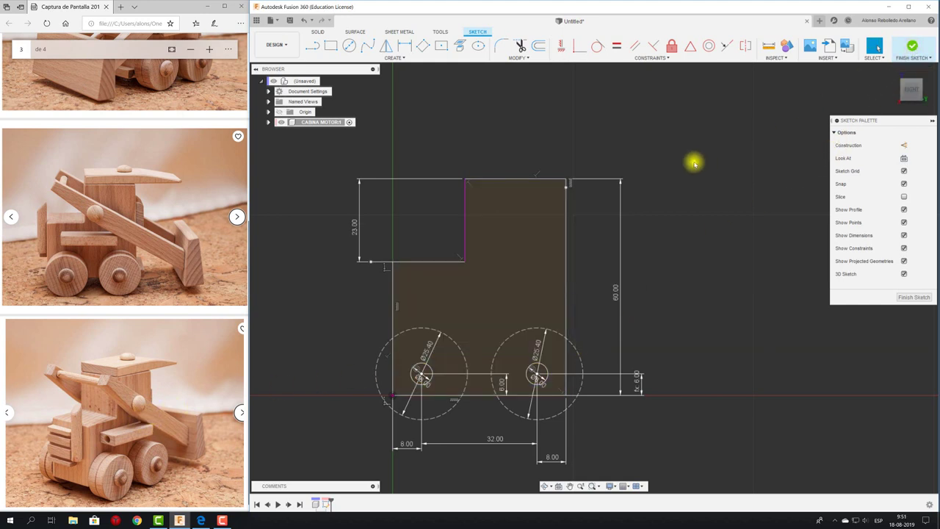
Step: Extrude the stepped cabin profile with Symmetric direction and a 15 mm distance
{"action": "key", "text": "e"}
{"action": "left_click", "coordinate": [530, 273]}
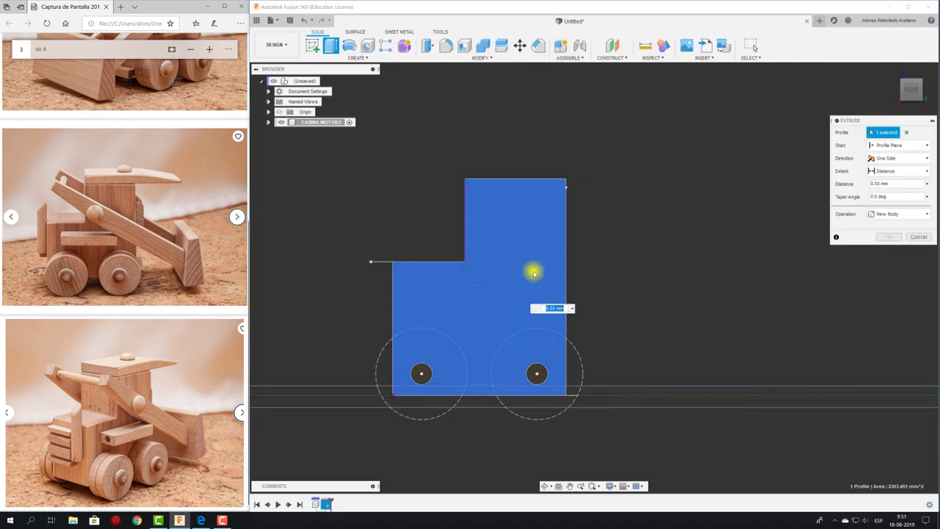
{"action": "middle_click_drag", "start_coordinate": [534, 273], "coordinate": [519, 314], "text": "shift"}
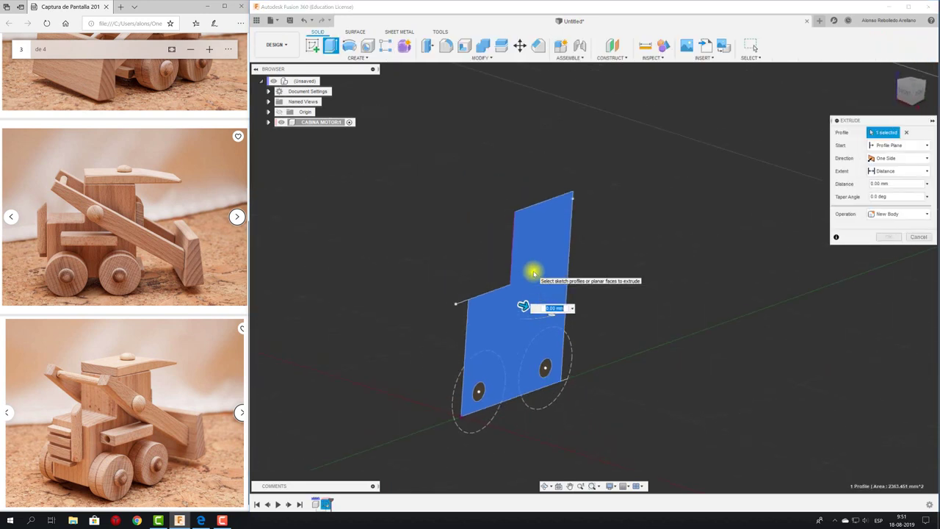
{"action": "middle_click_drag", "start_coordinate": [533, 274], "coordinate": [630, 237], "text": "shift"}
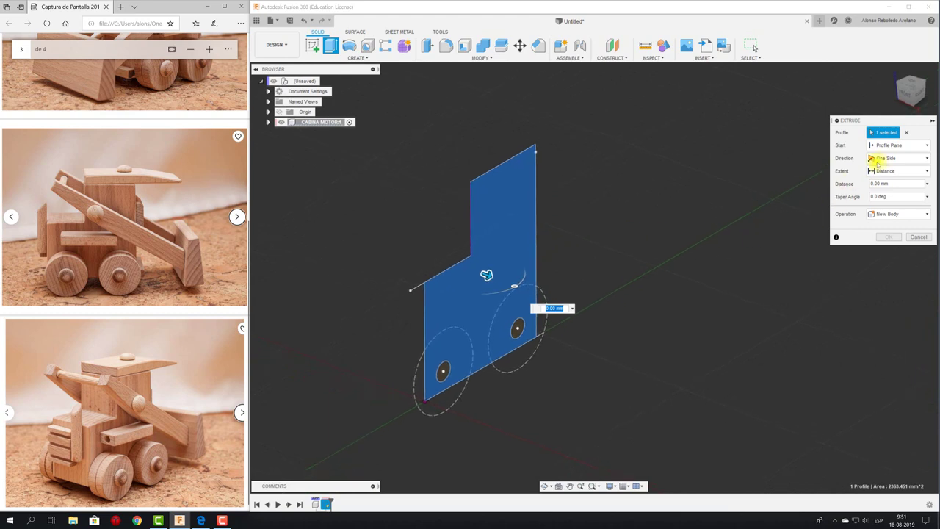
{"action": "left_click", "coordinate": [899, 159]}
{"action": "left_click", "coordinate": [889, 188]}
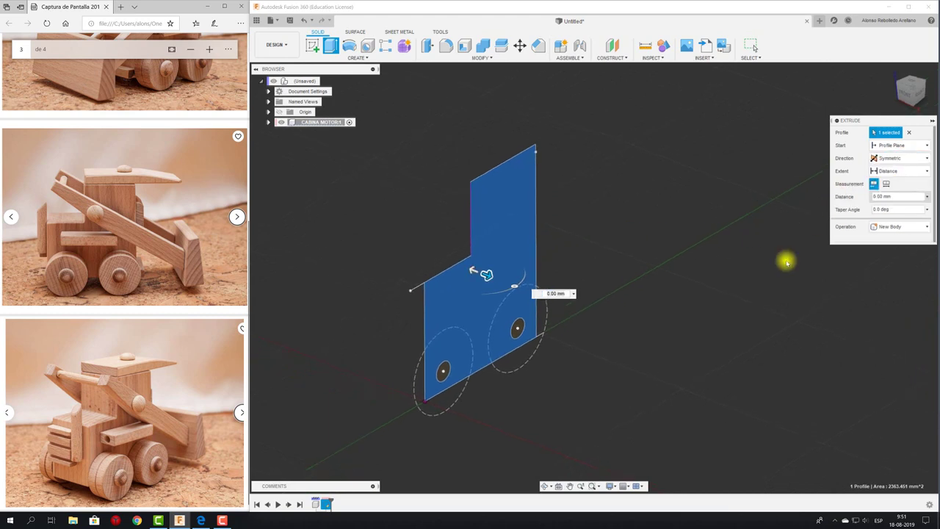
{"action": "left_click_drag", "start_coordinate": [497, 279], "coordinate": [522, 292]}
{"action": "middle_click_drag", "start_coordinate": [522, 292], "coordinate": [558, 276], "text": "shift"}
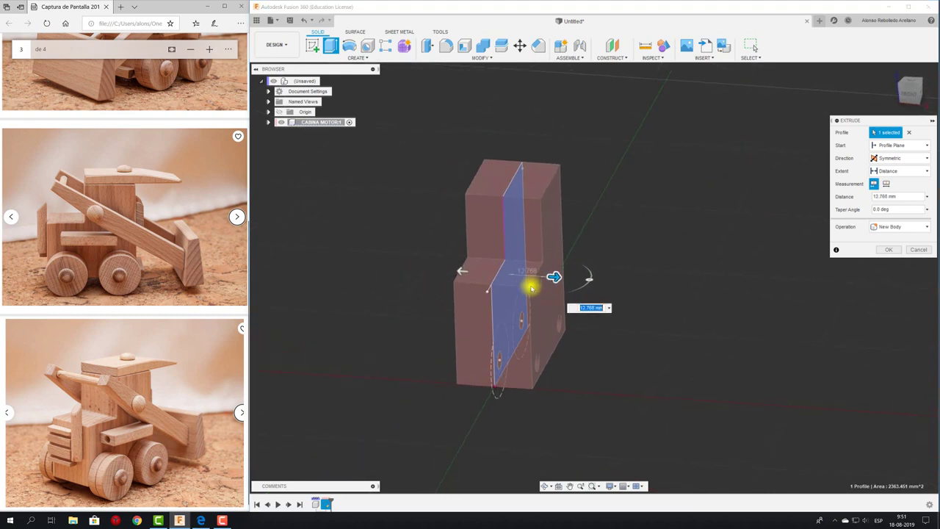
{"action": "left_click_drag", "start_coordinate": [558, 276], "coordinate": [563, 272]}
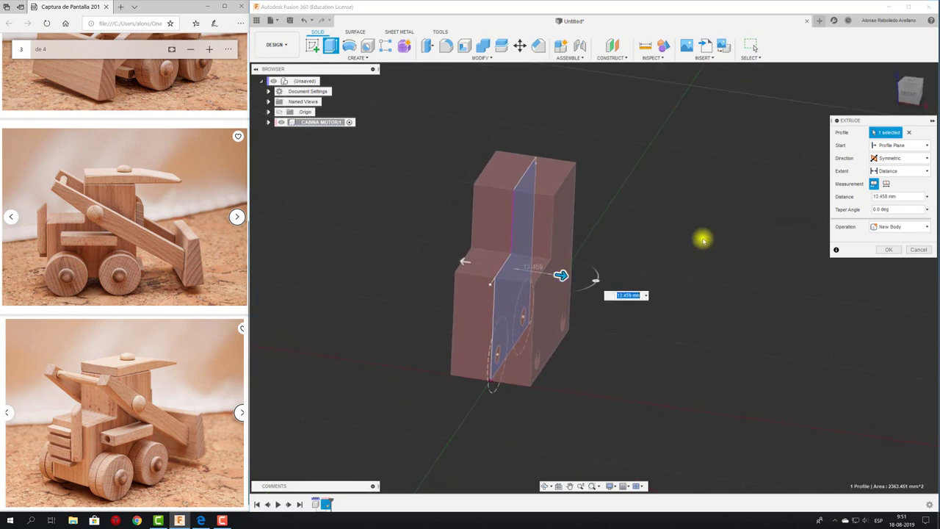
{"action": "middle_click_drag", "start_coordinate": [675, 237], "coordinate": [703, 241], "text": "shift"}
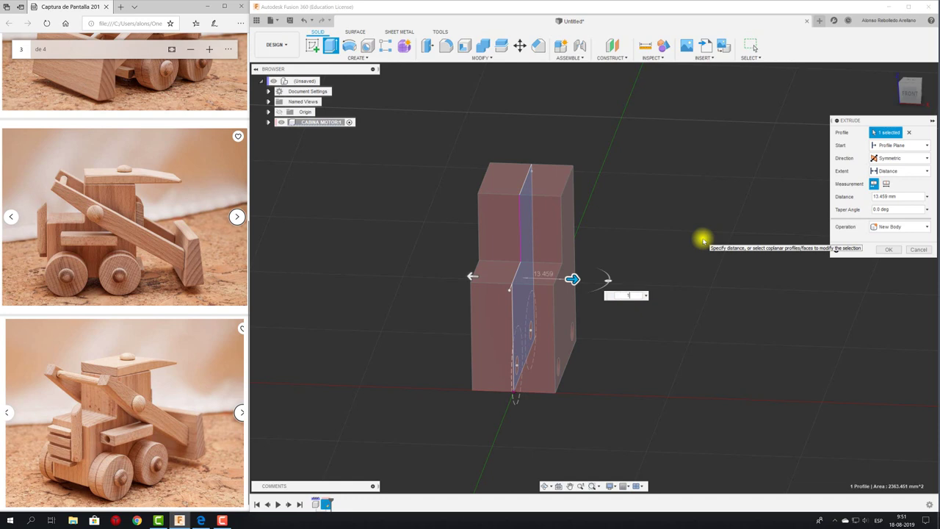
{"action": "middle_click_drag", "start_coordinate": [703, 241], "coordinate": [881, 252], "text": "shift"}
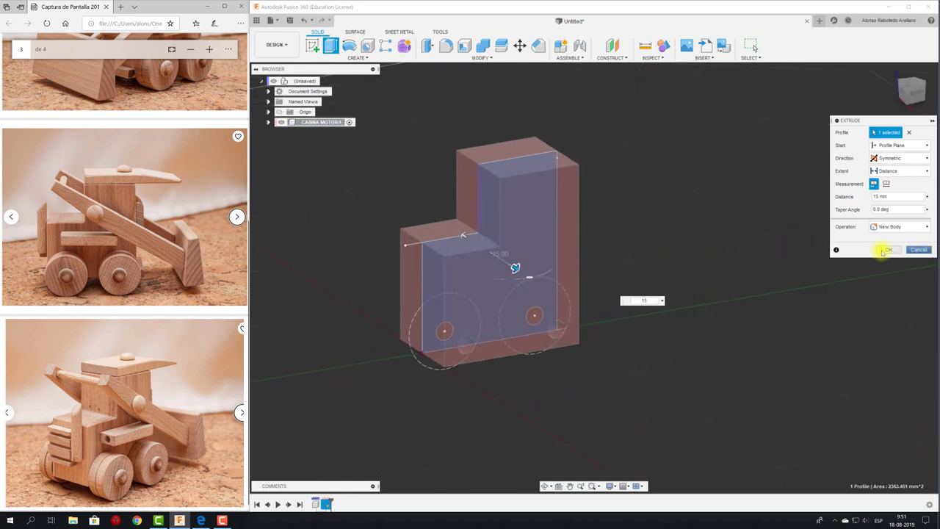
{"action": "left_click", "coordinate": [886, 250]}
{"action": "key", "text": "Return"}
{"action": "middle_click_drag", "start_coordinate": [713, 326], "coordinate": [390, 196], "text": "shift"}
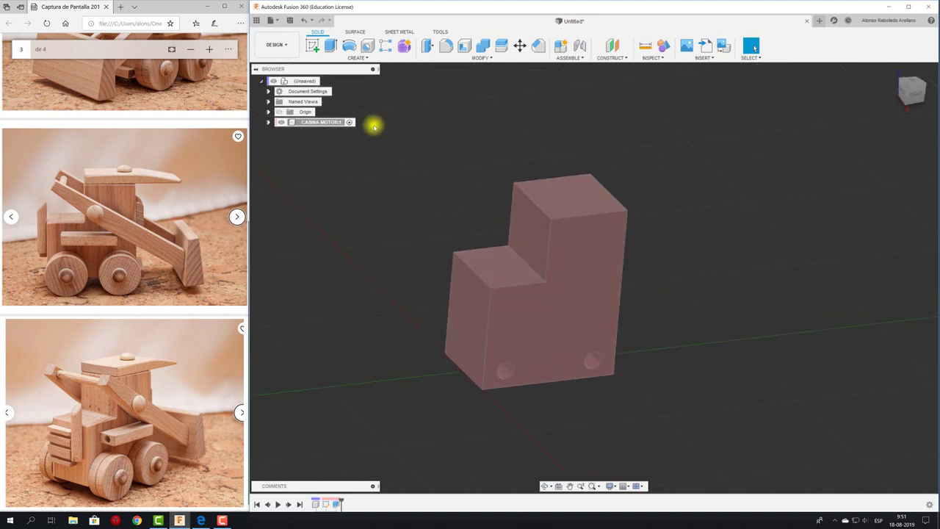
Step: Ground CABINA MOTOR:1 from the browser and view the fixed part from the front
{"action": "right_click", "coordinate": [335, 122]}
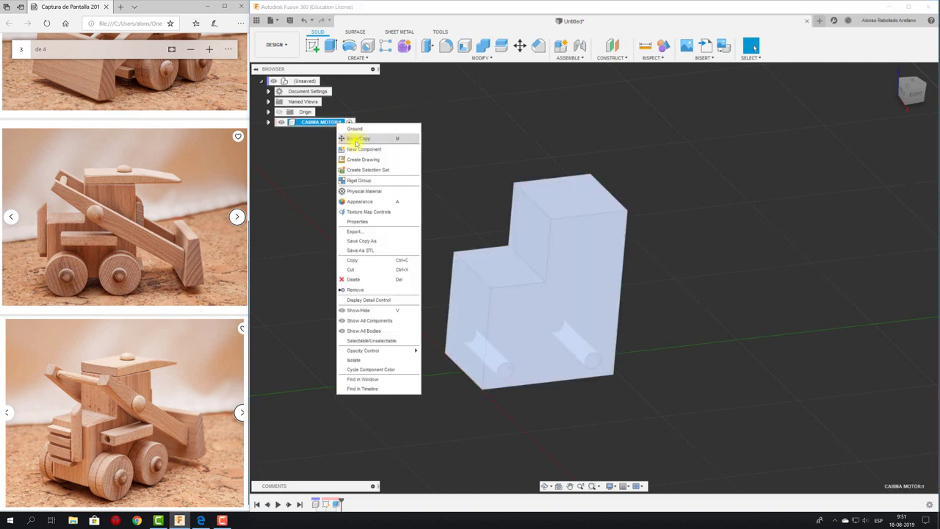
{"action": "left_click", "coordinate": [351, 127]}
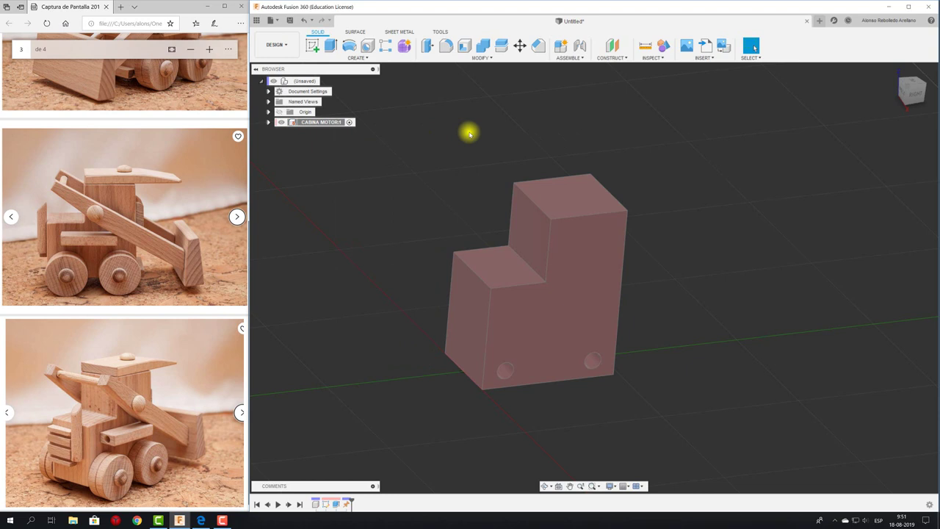
{"action": "middle_click_drag", "start_coordinate": [470, 133], "coordinate": [302, 214], "text": "shift"}
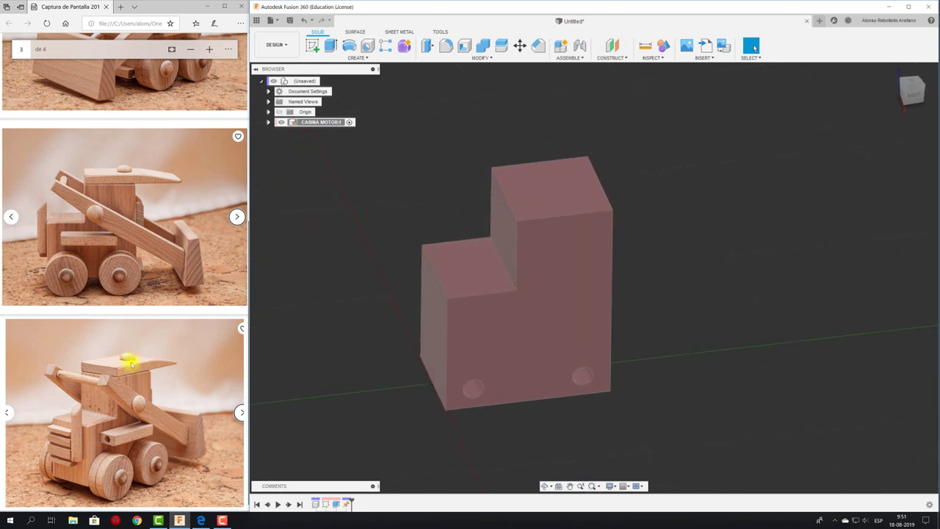
{"action": "middle_click_drag", "start_coordinate": [310, 176], "coordinate": [326, 122], "text": "shift"}
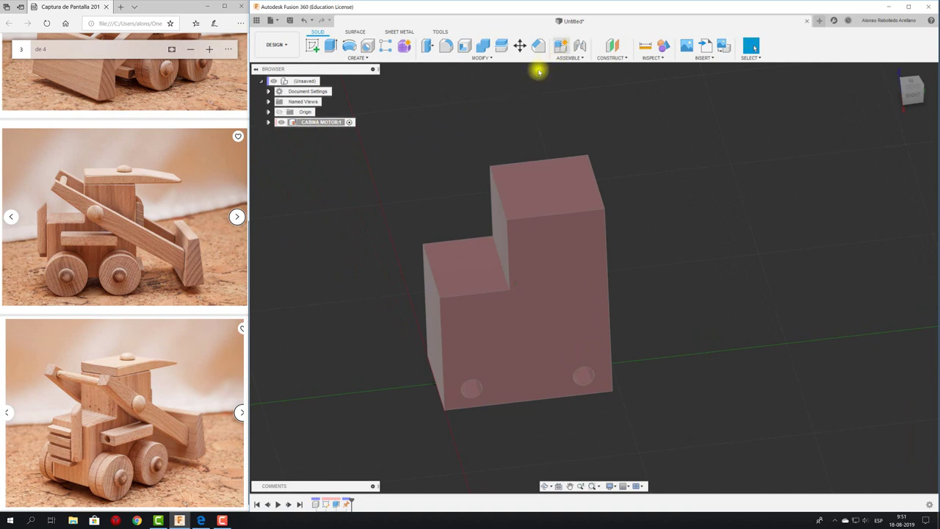
{"action": "left_click", "coordinate": [323, 81]}
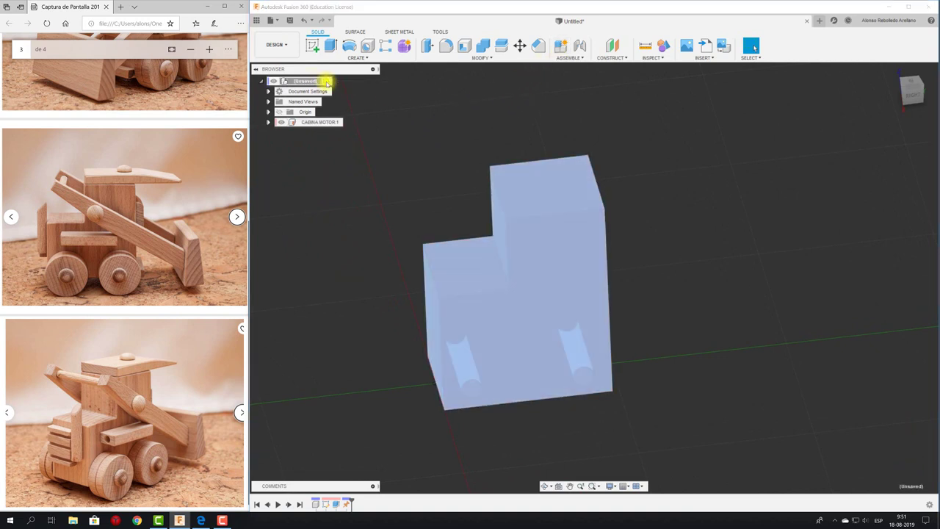
Step: Save the design as JUGUETE in the MADERA › JUGUETE folder, creating version v1
{"action": "left_click", "coordinate": [288, 18]}
{"action": "type", "text": "juguete"}
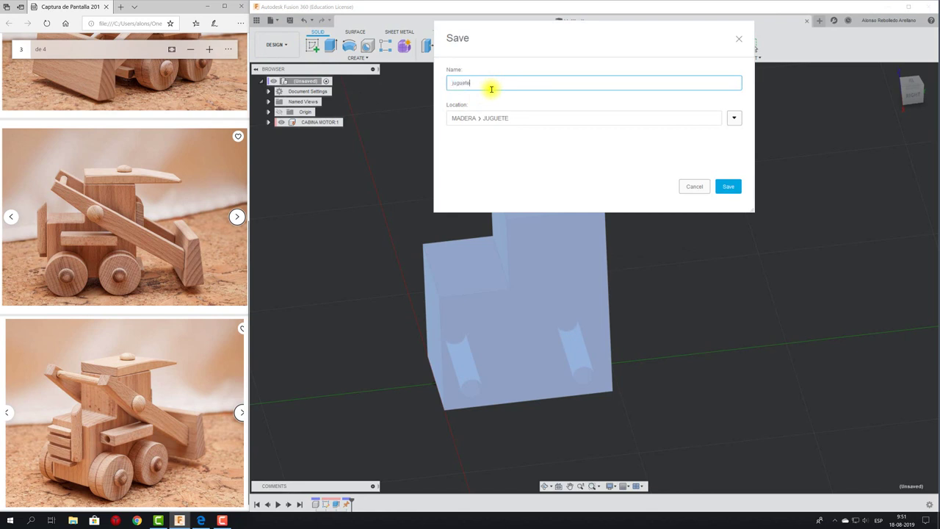
{"action": "left_click_drag", "start_coordinate": [491, 88], "coordinate": [427, 82]}
{"action": "type", "text": "JUGUETE"}
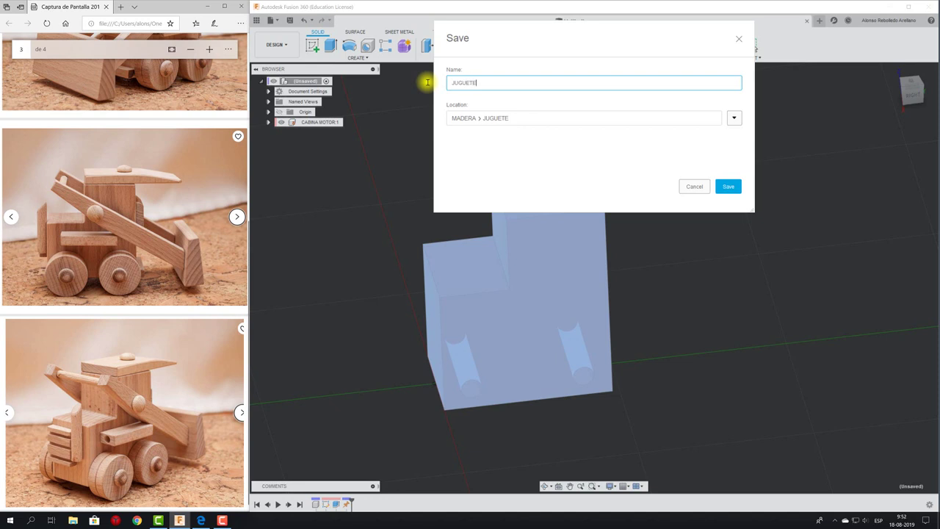
{"action": "left_click", "coordinate": [725, 186]}
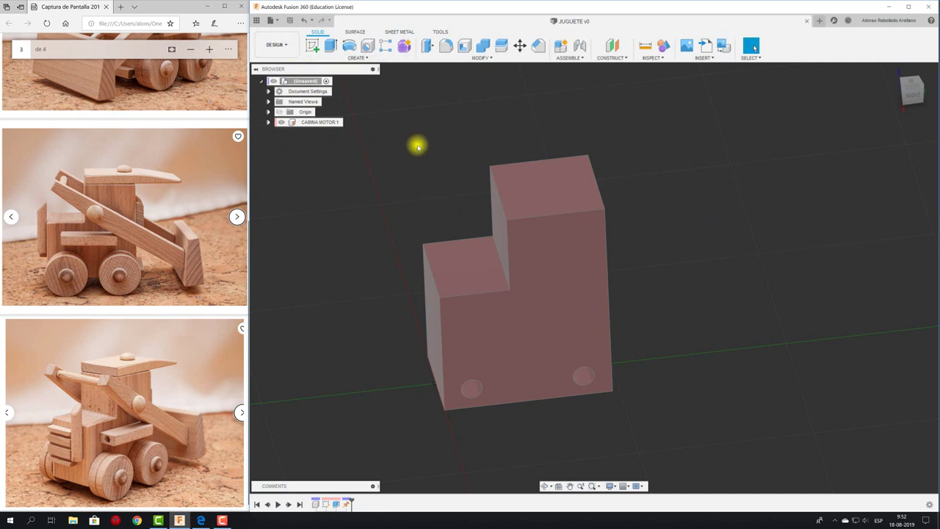
{"action": "middle_click_drag", "start_coordinate": [418, 147], "coordinate": [411, 140], "text": "shift"}
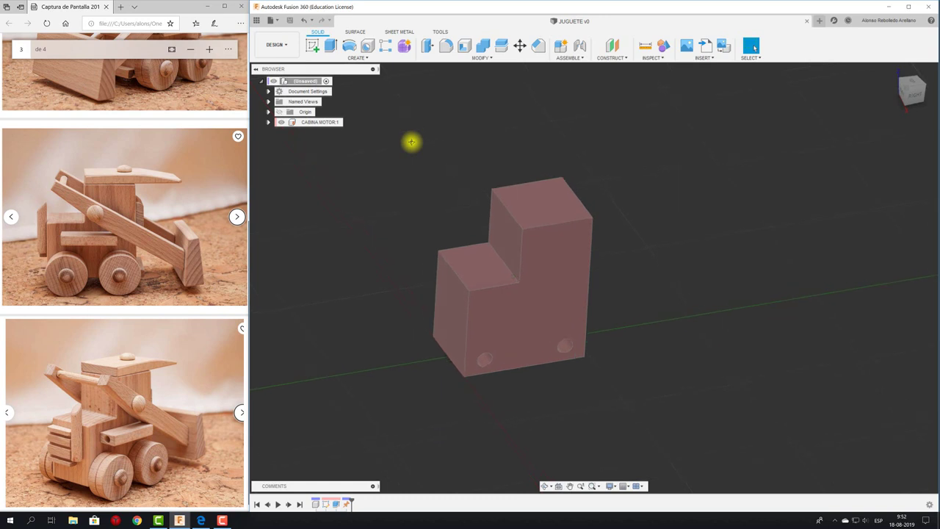
{"action": "left_click", "coordinate": [292, 22]}
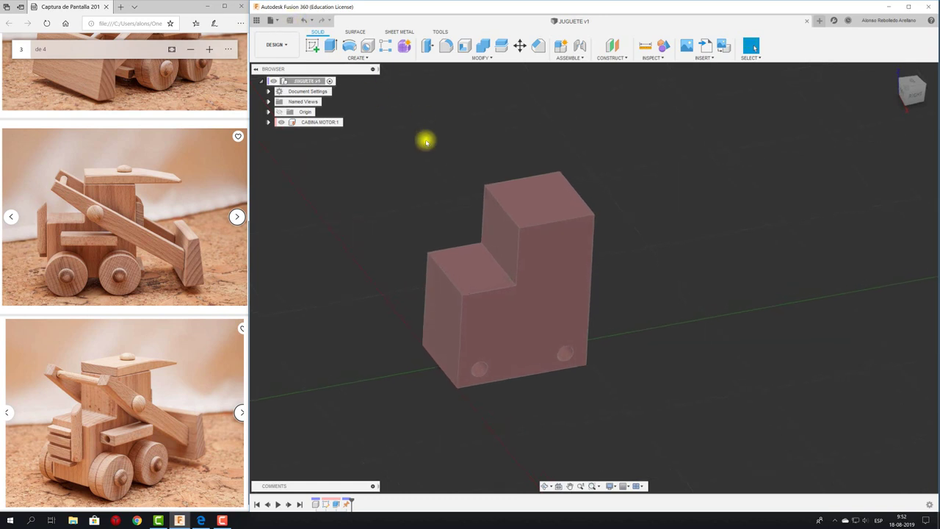
{"action": "scroll", "coordinate": [426, 141], "scroll_direction": "up", "scroll_amount": 1}
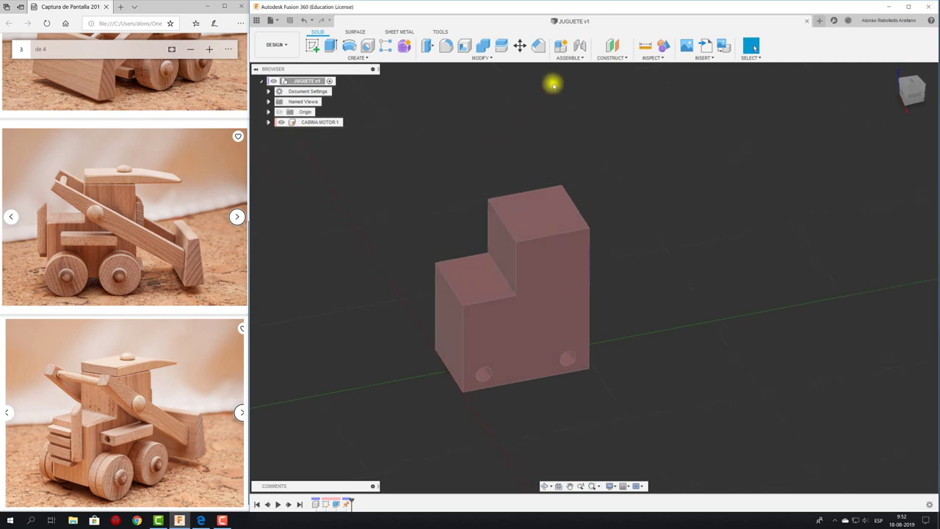
{"action": "left_click", "coordinate": [311, 83]}
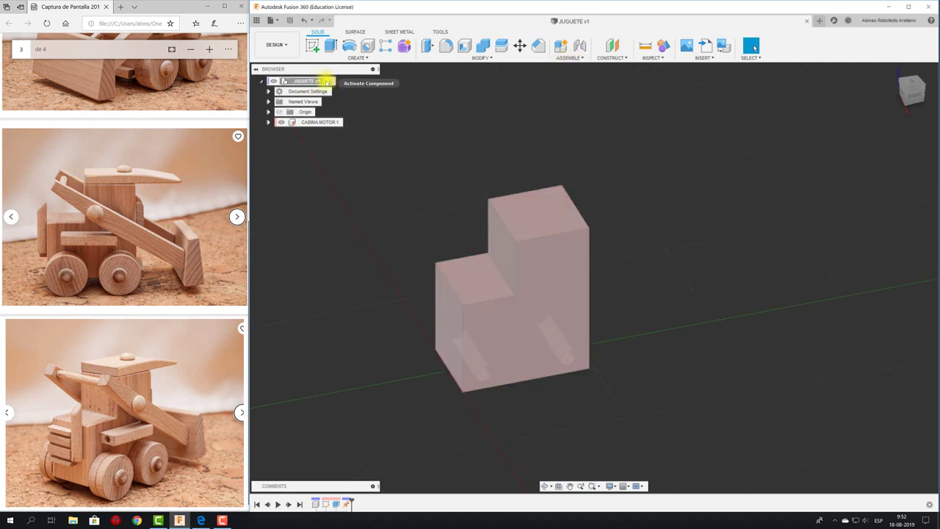
Step: Create a new component named TECHO and start a sketch on the cabin's side plane
{"action": "left_click", "coordinate": [561, 46]}
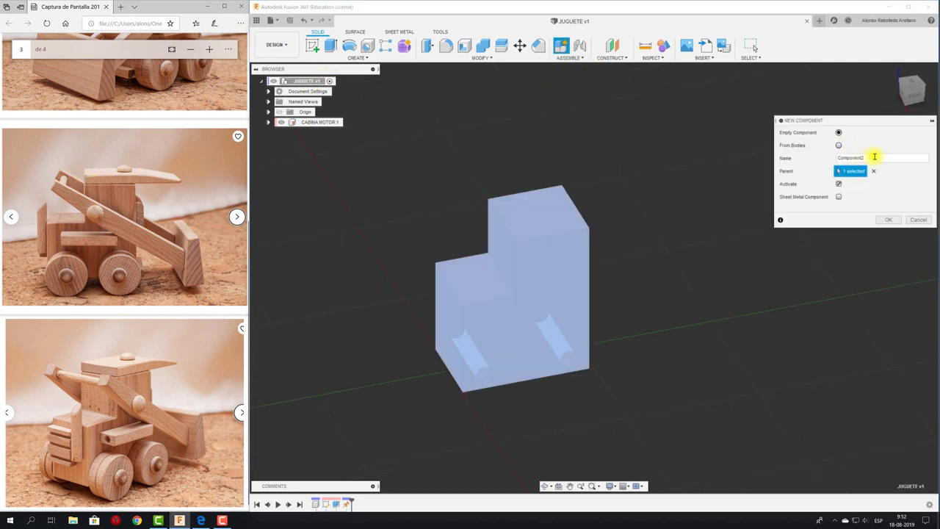
{"action": "left_click", "coordinate": [788, 155]}
{"action": "type", "text": "T"}
{"action": "type", "text": "ECHO"}
{"action": "left_click", "coordinate": [891, 220]}
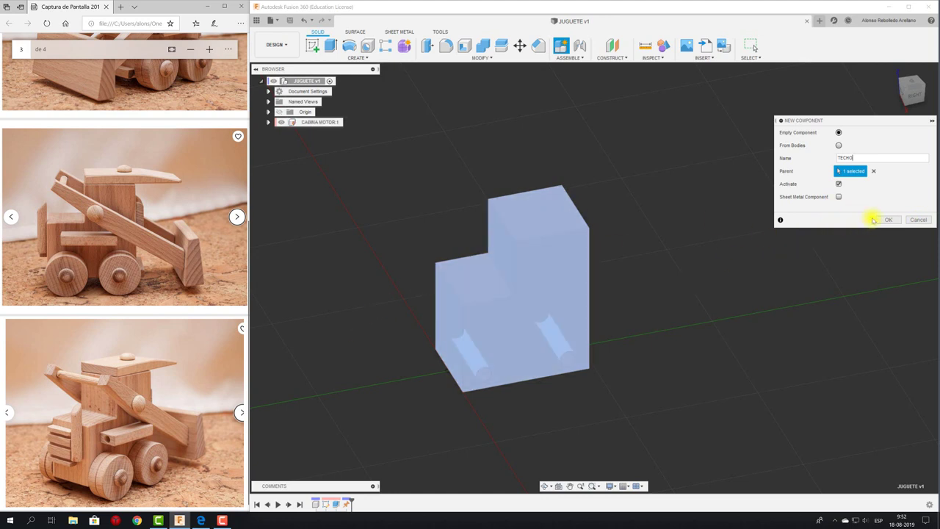
{"action": "left_click", "coordinate": [885, 219]}
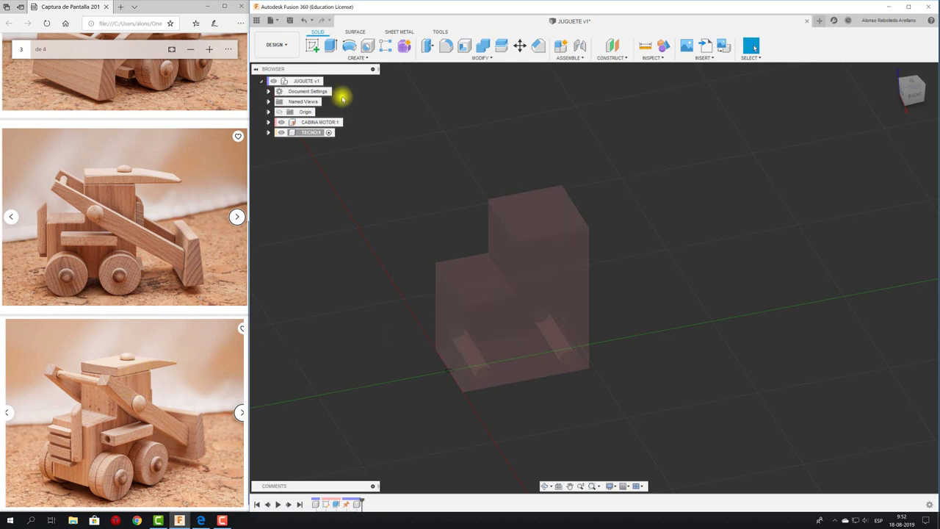
{"action": "left_click", "coordinate": [312, 45]}
{"action": "left_click", "coordinate": [548, 257]}
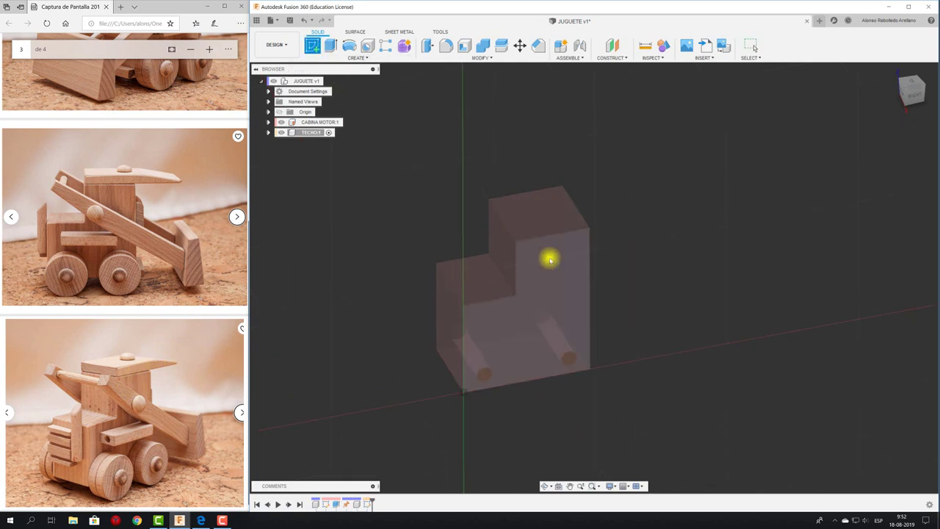
Step: Draw a 60 mm horizontal line from the cabin's top corner and an 8 mm vertical line
{"action": "left_click", "coordinate": [320, 51]}
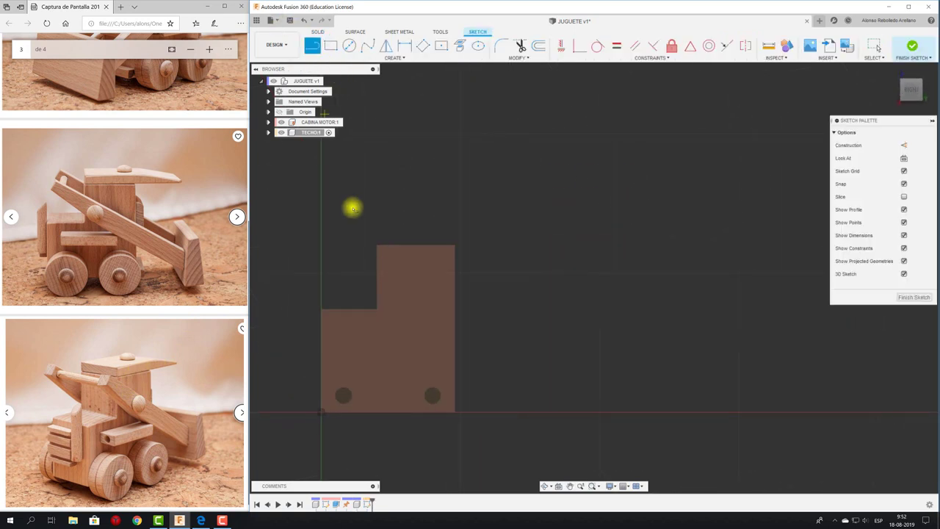
{"action": "left_click", "coordinate": [376, 246]}
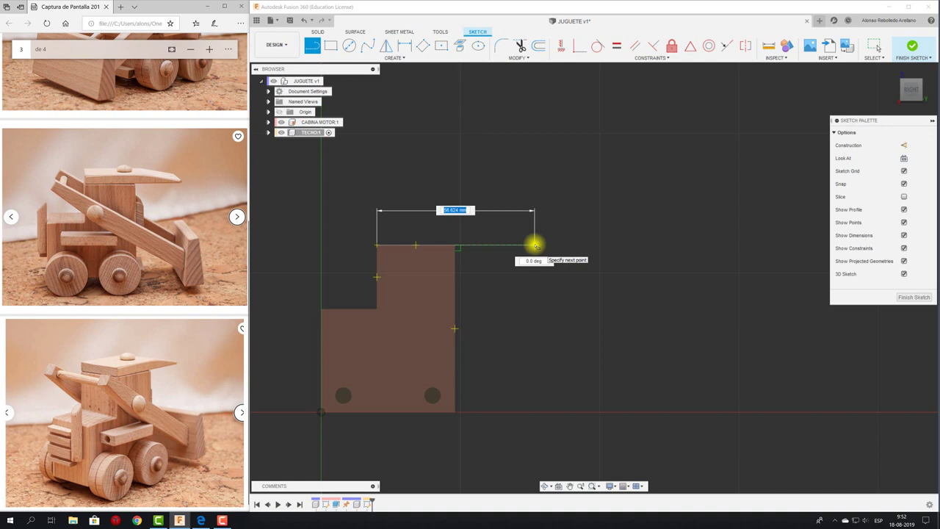
{"action": "key", "text": "Return"}
{"action": "key", "text": "Escape"}
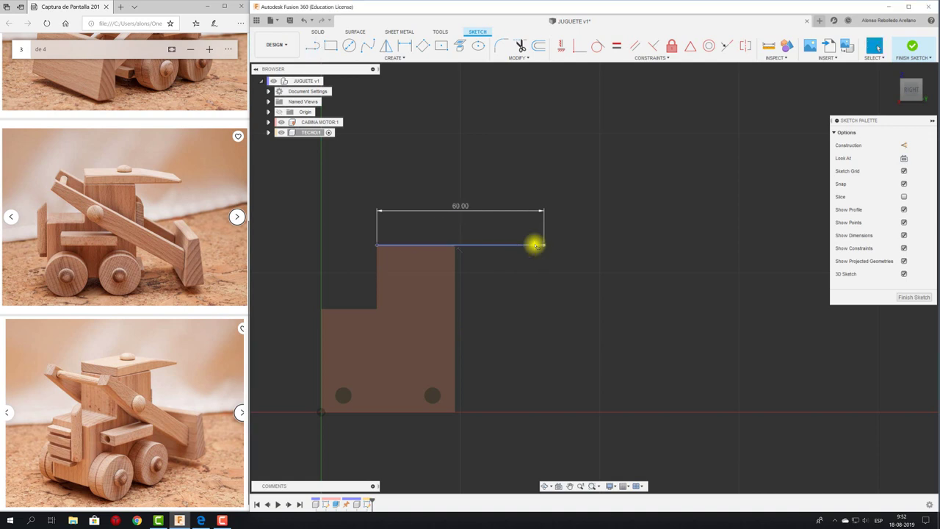
{"action": "key", "text": "l"}
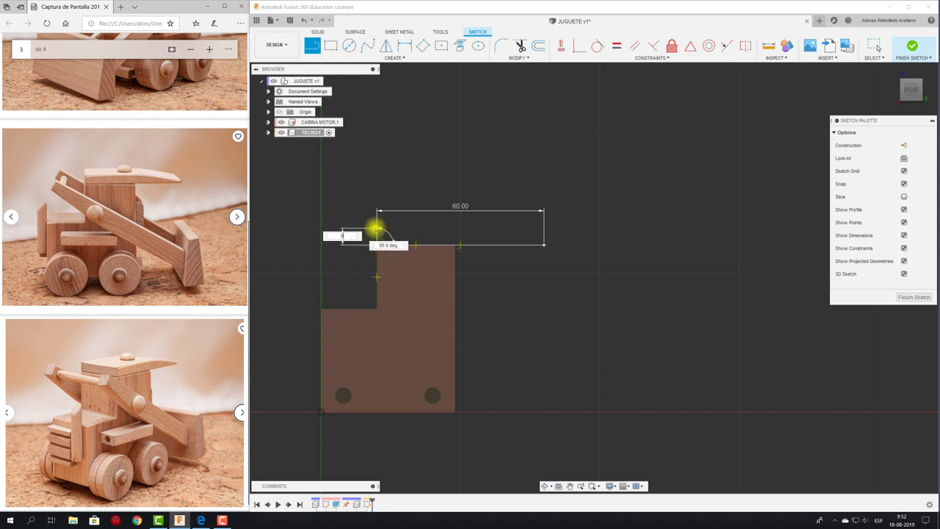
{"action": "key", "text": "Return"}
{"action": "key", "text": "Escape"}
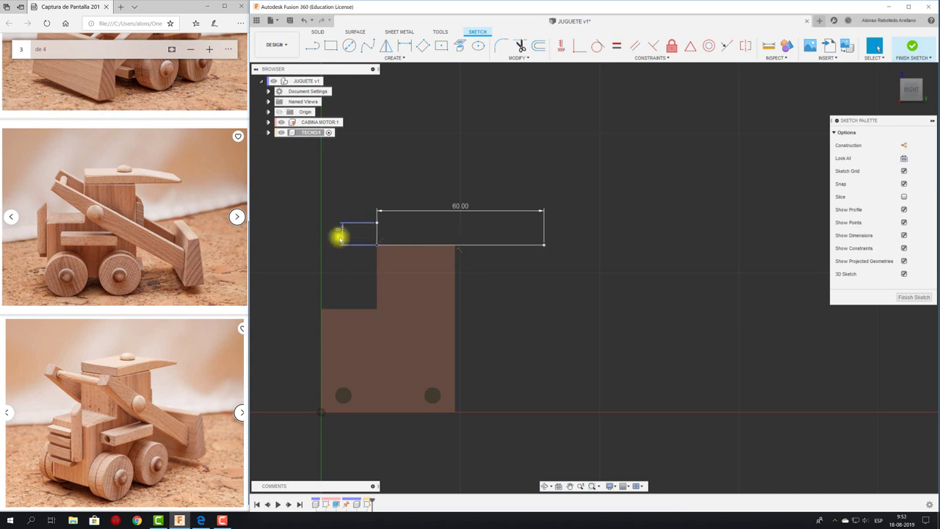
{"action": "double_click", "coordinate": [339, 236]}
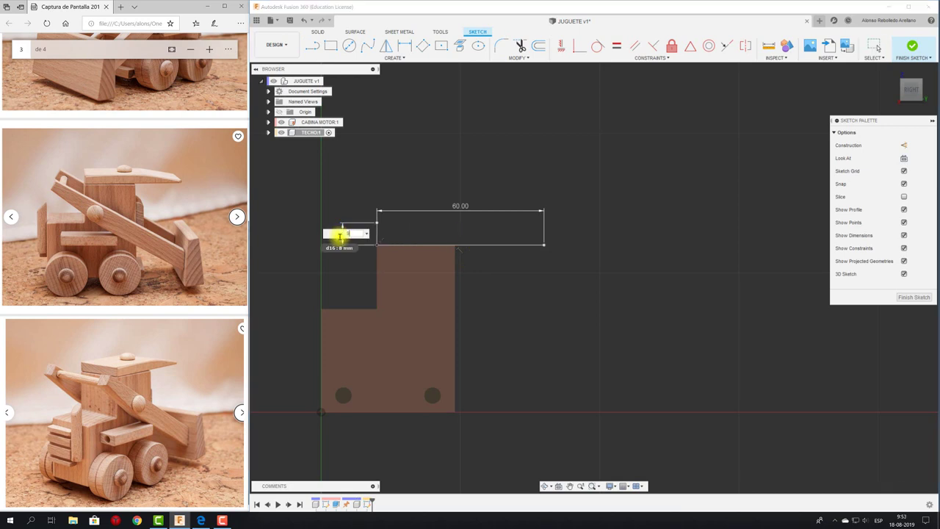
{"action": "key", "text": "Return"}
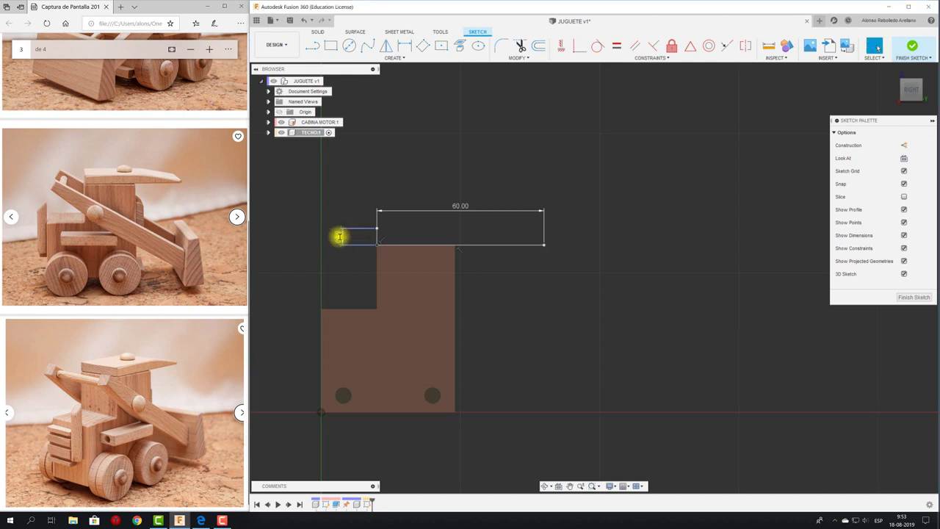
Step: Draw a roof line with a sloped segment, then trim away the misplaced sloped part
{"action": "key", "text": "l"}
{"action": "left_click", "coordinate": [377, 229]}
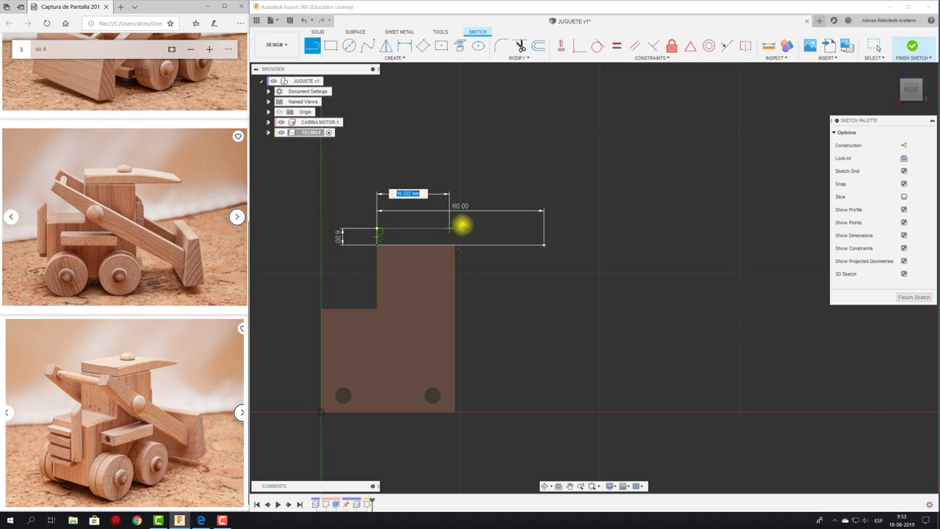
{"action": "left_click", "coordinate": [455, 229]}
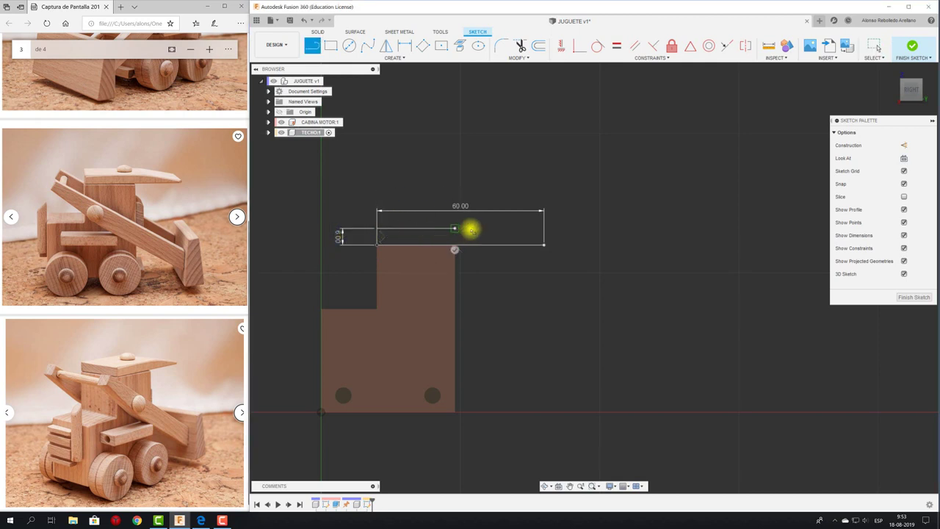
{"action": "left_click_drag", "start_coordinate": [454, 229], "coordinate": [554, 240]}
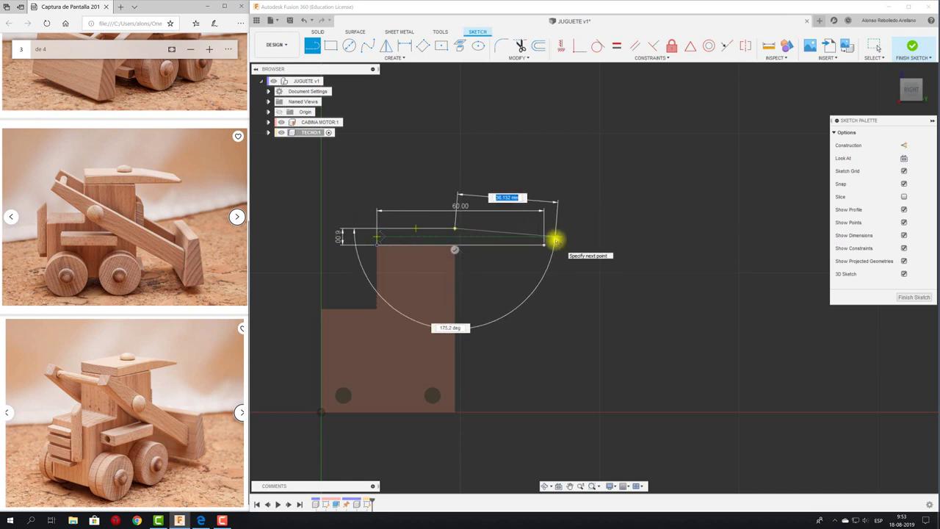
{"action": "left_click_drag", "start_coordinate": [555, 240], "coordinate": [554, 240]}
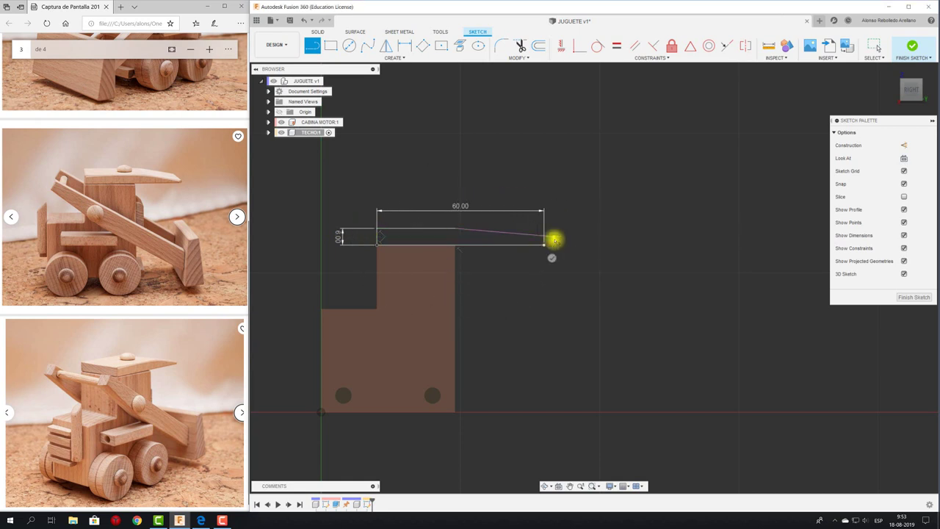
{"action": "key", "text": "Escape"}
{"action": "key", "text": "t"}
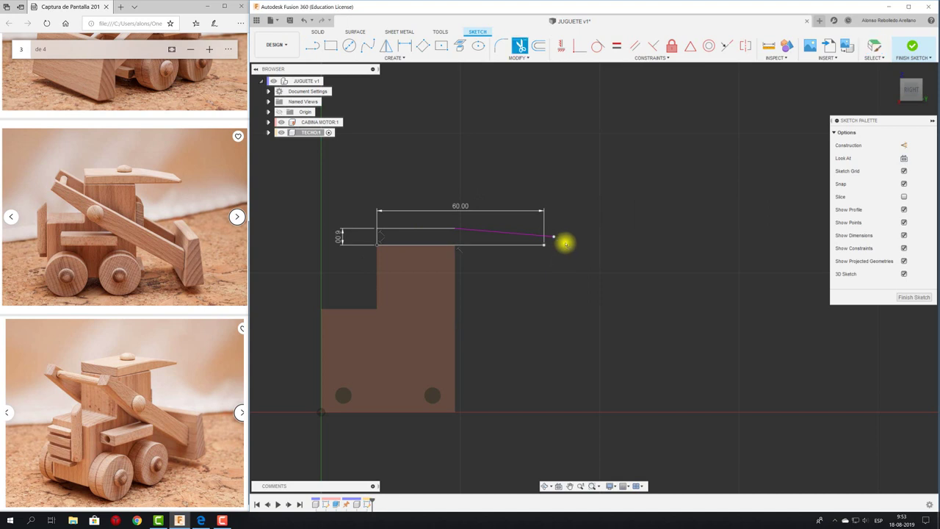
{"action": "scroll", "coordinate": [562, 241], "scroll_direction": "up", "scroll_amount": 2}
{"action": "left_click", "coordinate": [535, 231]}
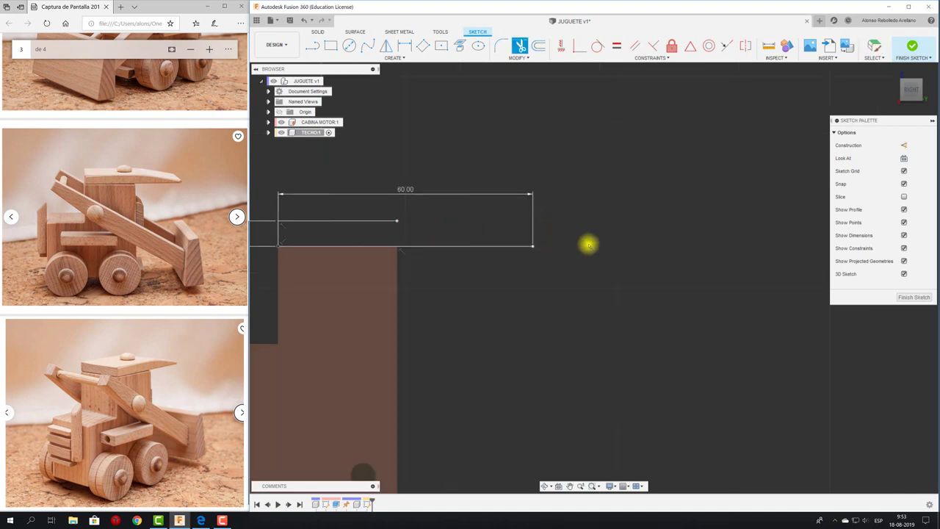
Step: Redraw the sloped roof line from the top edge down to the right
{"action": "key", "text": "l"}
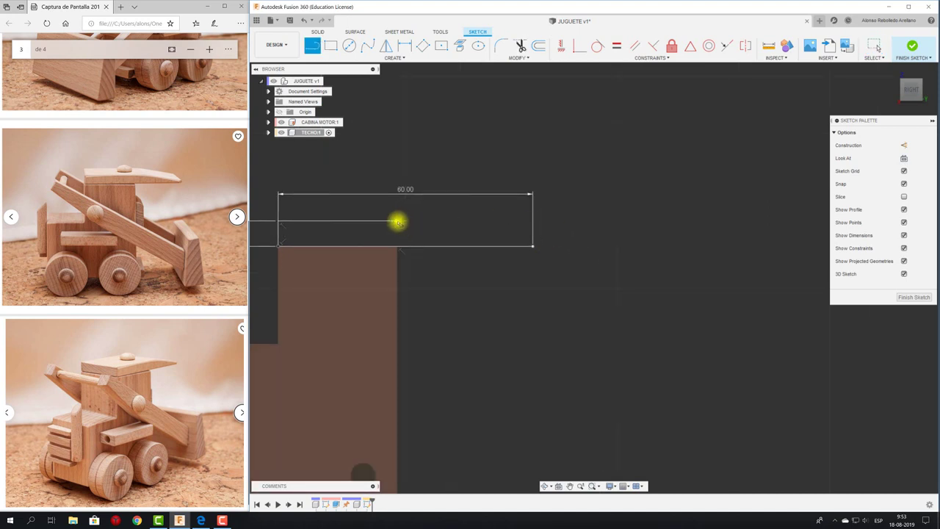
{"action": "left_click_drag", "start_coordinate": [403, 221], "coordinate": [547, 238]}
{"action": "key", "text": "Escape"}
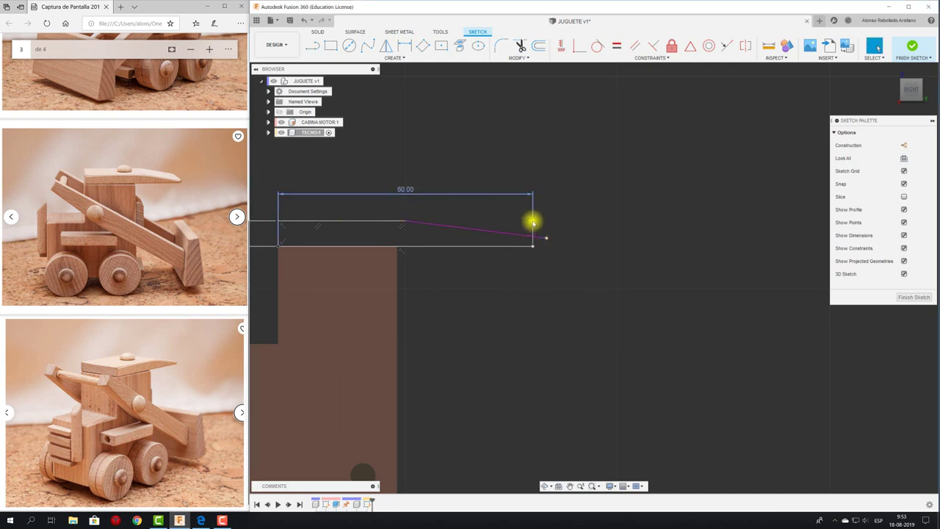
{"action": "scroll", "coordinate": [551, 246], "scroll_direction": "up", "scroll_amount": 2}
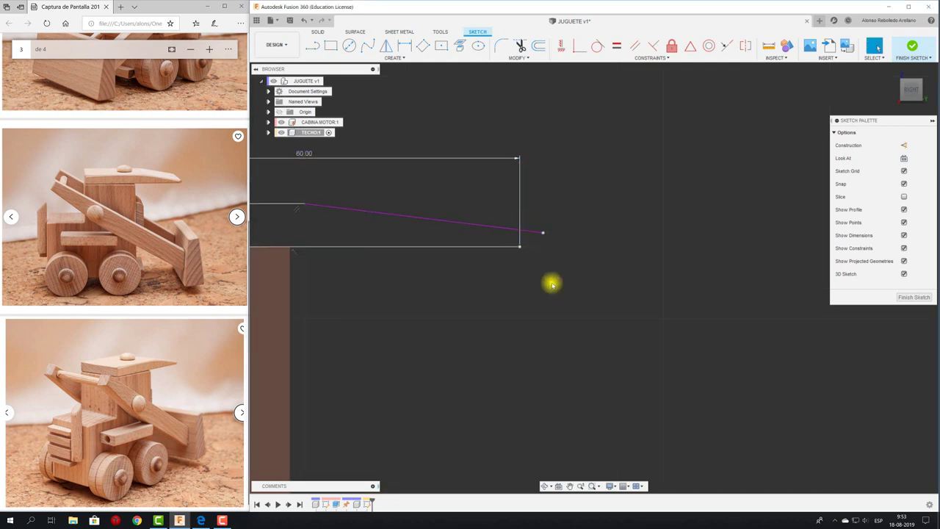
Step: Add a short line on the rectangle's right edge, trim the overhang, and view the sketch in 3D
{"action": "key", "text": "l"}
{"action": "left_click", "coordinate": [520, 247]}
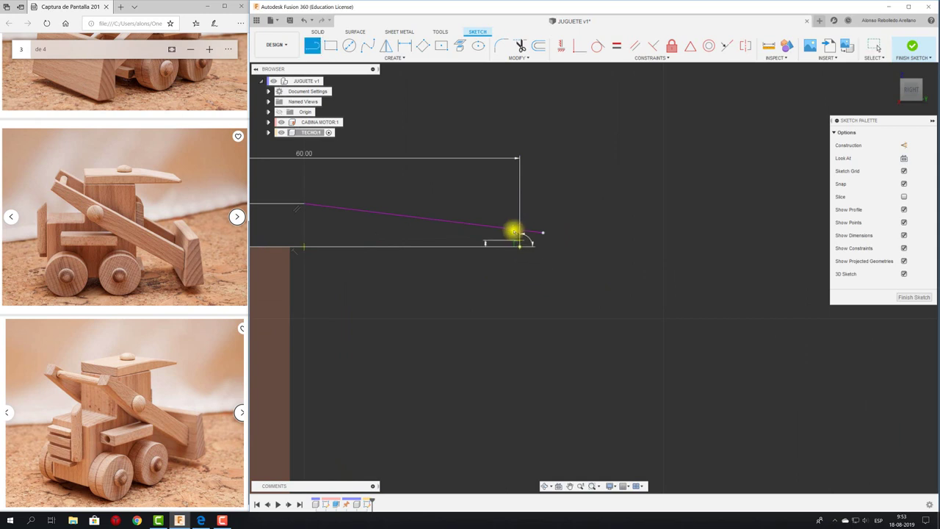
{"action": "key", "text": "Return"}
{"action": "key", "text": "Escape"}
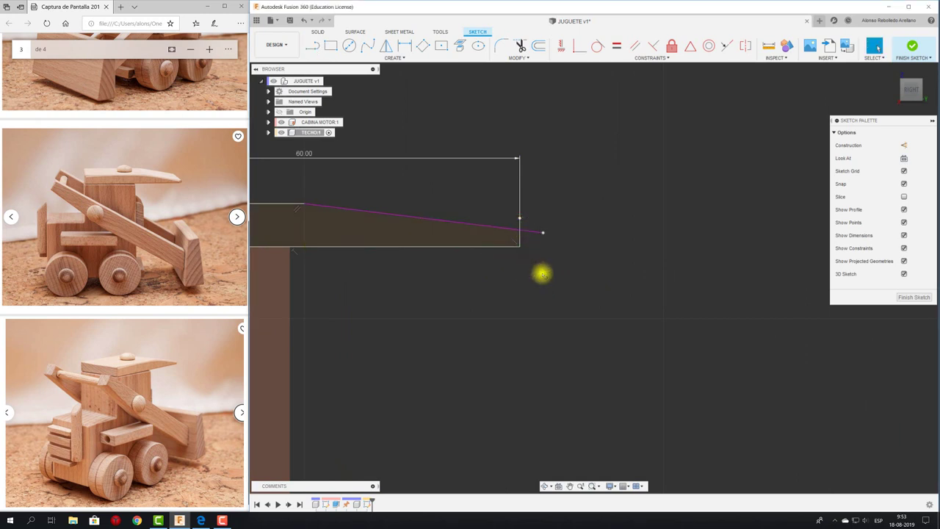
{"action": "key", "text": "t"}
{"action": "left_click", "coordinate": [528, 232]}
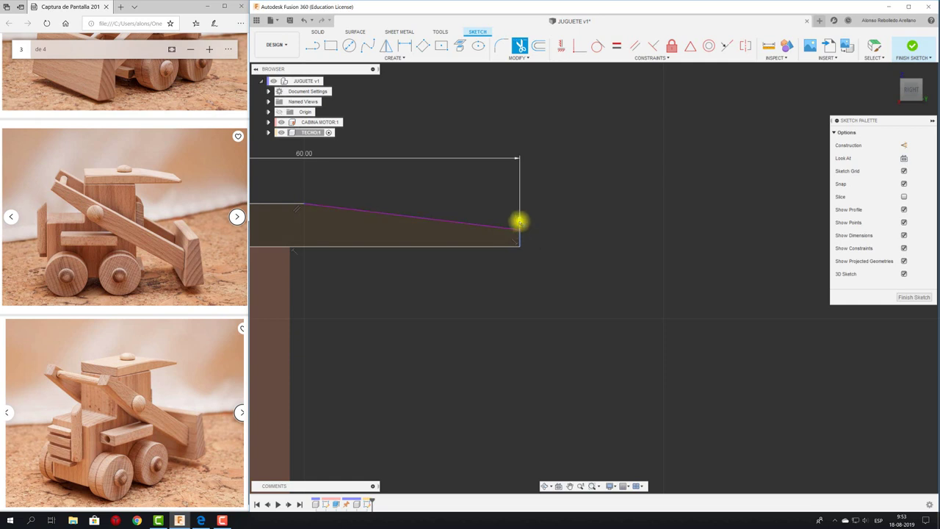
{"action": "scroll", "coordinate": [556, 306], "scroll_direction": "down", "scroll_amount": 2}
{"action": "scroll", "coordinate": [532, 321], "scroll_direction": "down", "scroll_amount": 1}
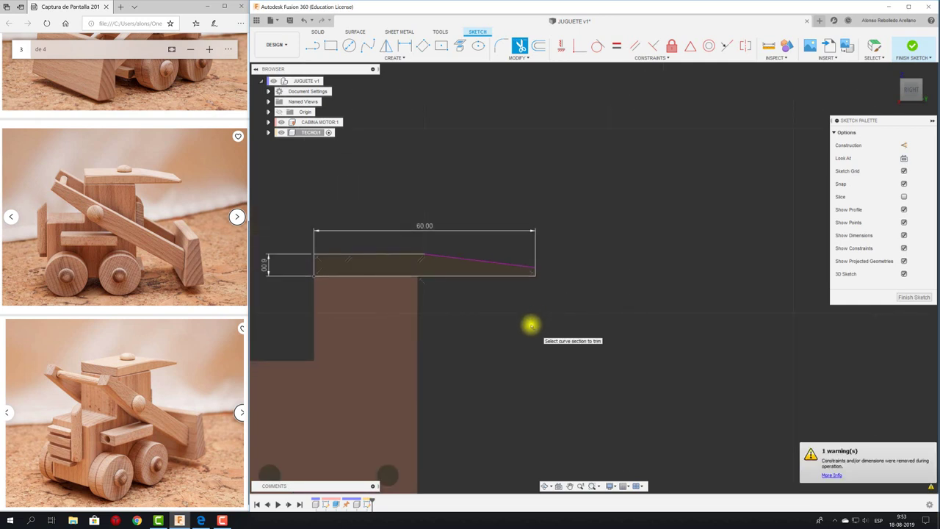
{"action": "middle_click_drag", "start_coordinate": [531, 326], "coordinate": [531, 326], "text": "shift"}
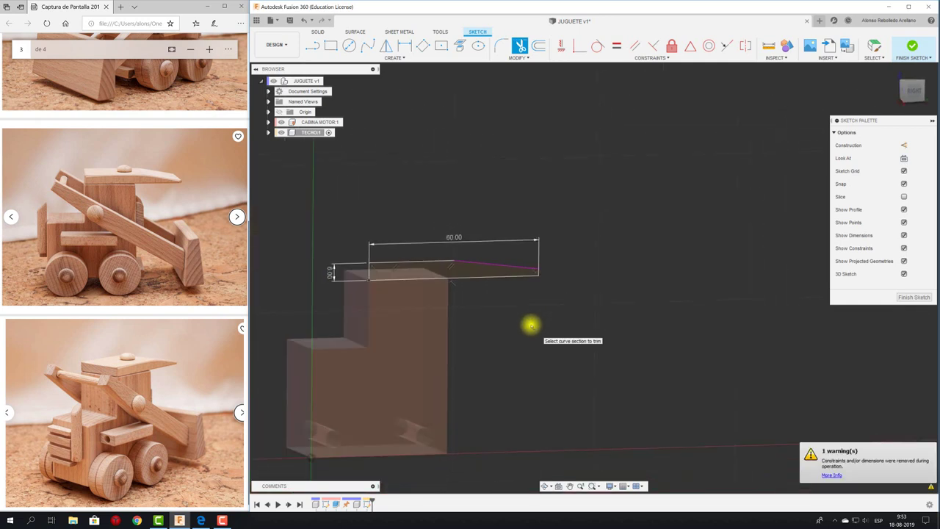
Step: Extrude the sloped roof profile with a To Object extent limited by the cabin face
{"action": "key", "text": "e"}
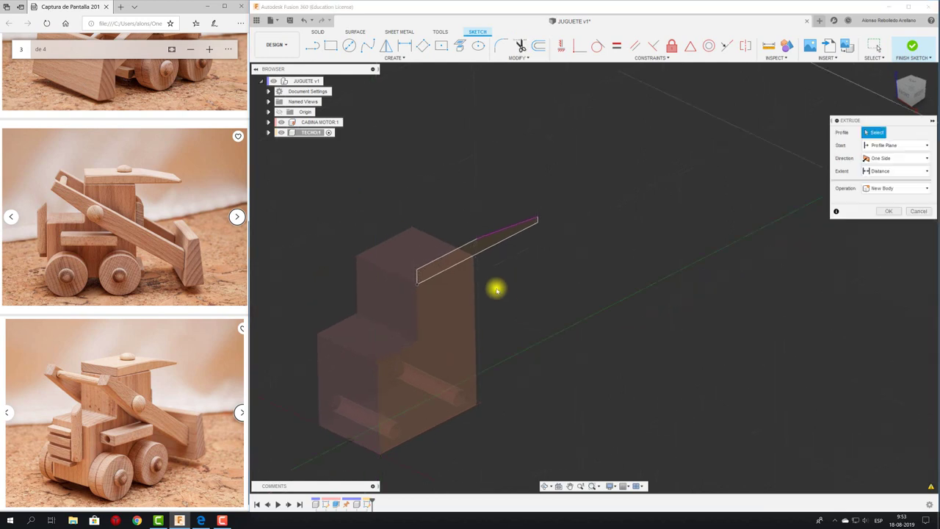
{"action": "left_click", "coordinate": [449, 254]}
{"action": "left_click_drag", "start_coordinate": [484, 250], "coordinate": [426, 220]}
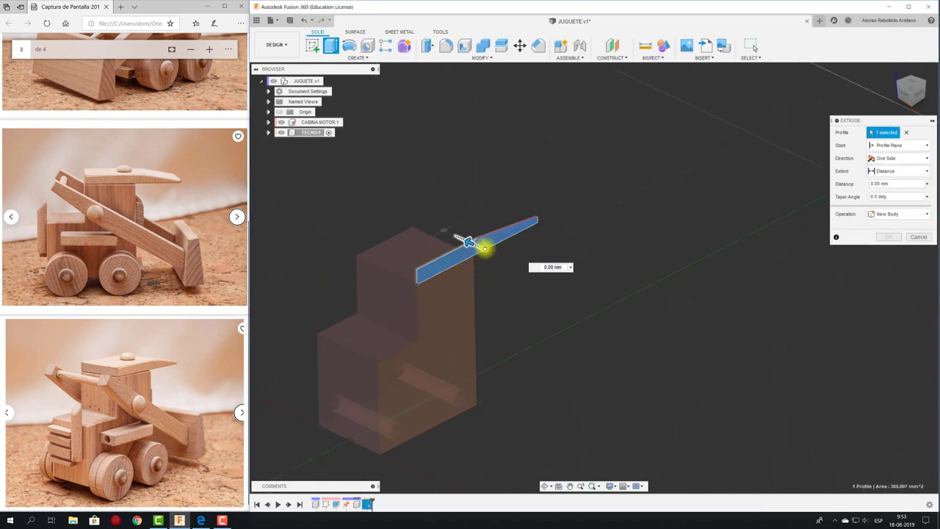
{"action": "mouse_move", "coordinate": [573, 243]}
{"action": "middle_mouse_down", "text": "shift"}
{"action": "mouse_move", "coordinate": [440, 288]}
{"action": "mouse_move", "coordinate": [369, 269]}
{"action": "middle_mouse_up", "text": "shift"}
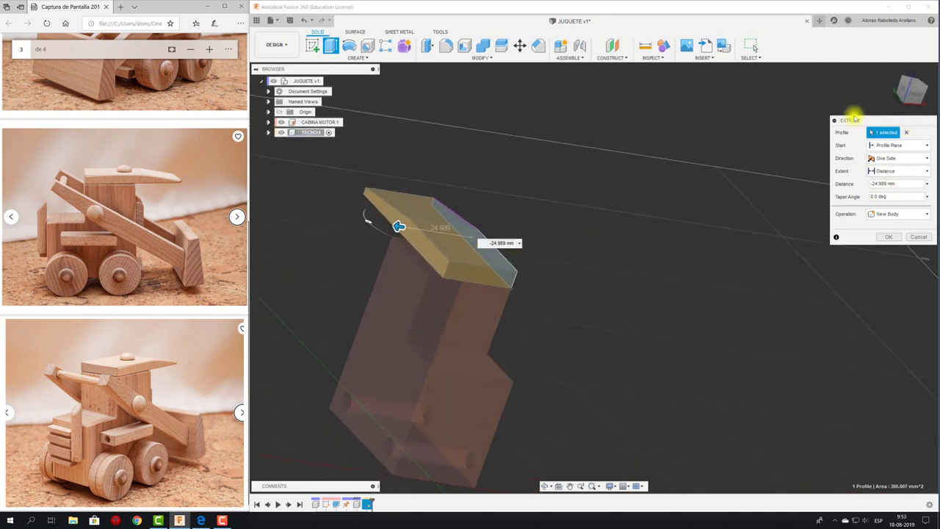
{"action": "left_click_drag", "start_coordinate": [855, 118], "coordinate": [768, 112]}
{"action": "left_click", "coordinate": [811, 166]}
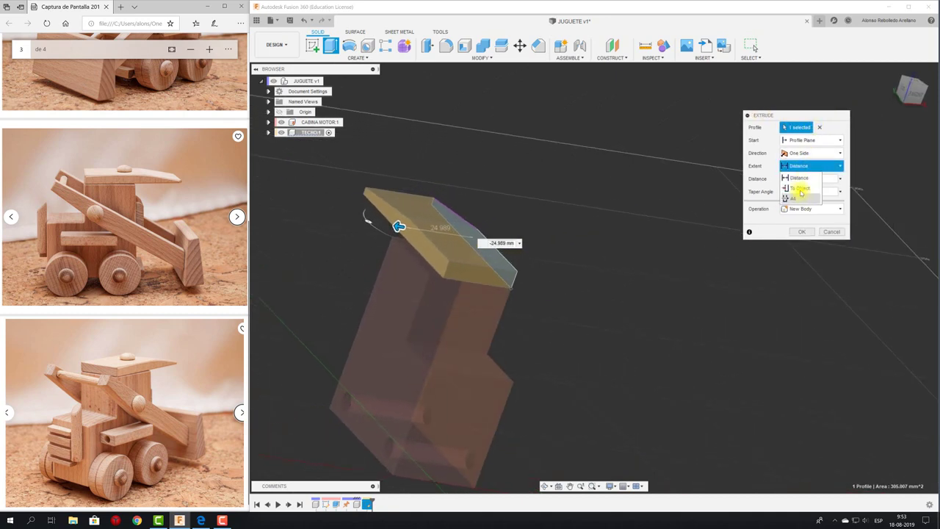
{"action": "left_click", "coordinate": [801, 190]}
{"action": "left_click", "coordinate": [388, 275]}
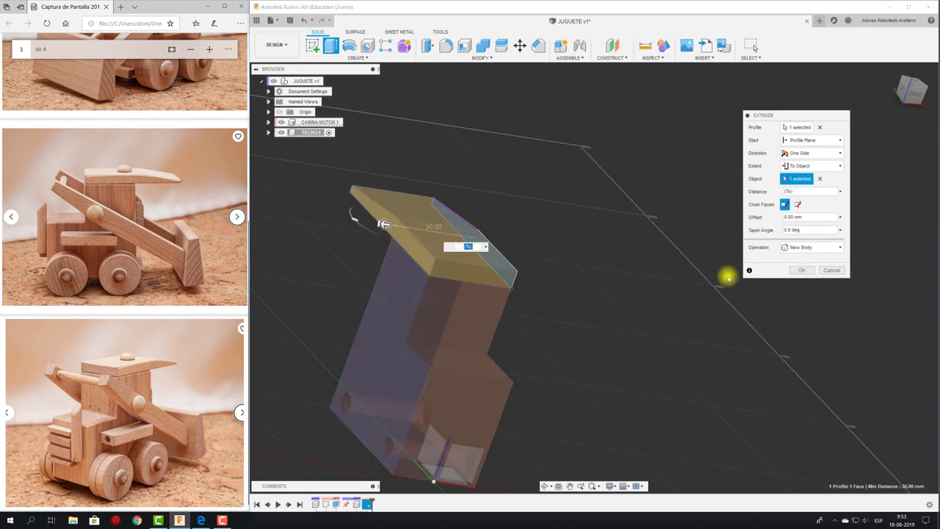
{"action": "left_click", "coordinate": [800, 271]}
{"action": "middle_click_drag", "start_coordinate": [665, 279], "coordinate": [589, 178], "text": "shift"}
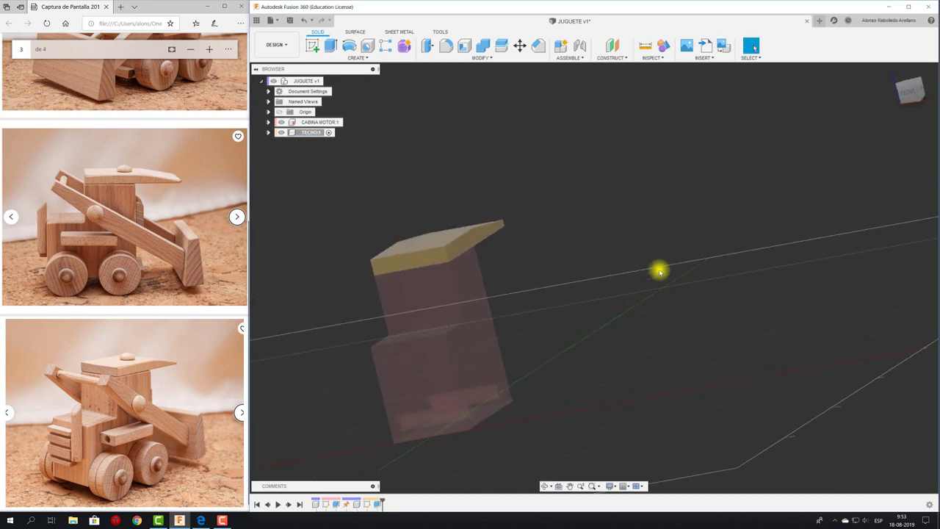
Step: Activate the JUGUETE v1 root component and undo an accidental move of the roof slab
{"action": "left_click", "coordinate": [328, 81]}
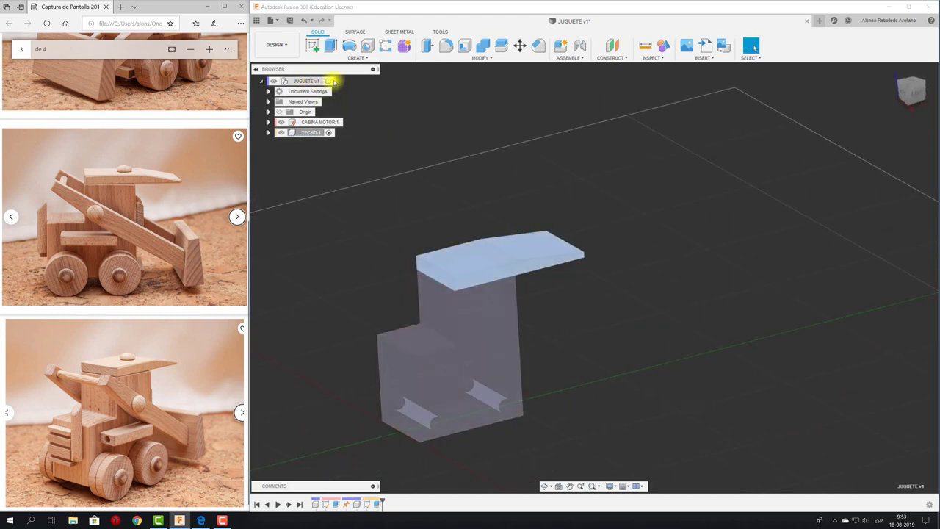
{"action": "middle_click_drag", "start_coordinate": [411, 139], "coordinate": [499, 257], "text": "shift"}
{"action": "left_click_drag", "start_coordinate": [499, 256], "coordinate": [578, 176]}
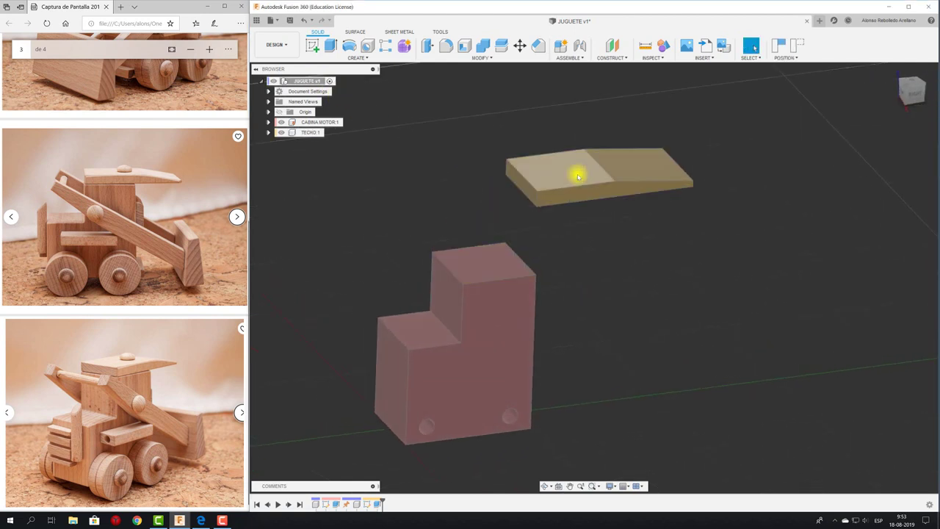
{"action": "key", "text": "ctrl+z"}
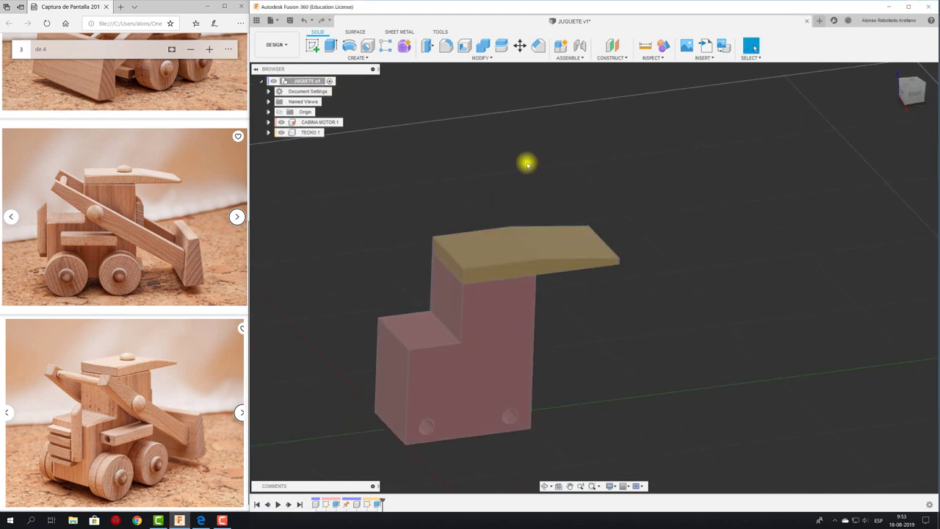
Step: Pin the As-built Joint command from the Assemble menu to the toolbar
{"action": "left_click", "coordinate": [579, 57]}
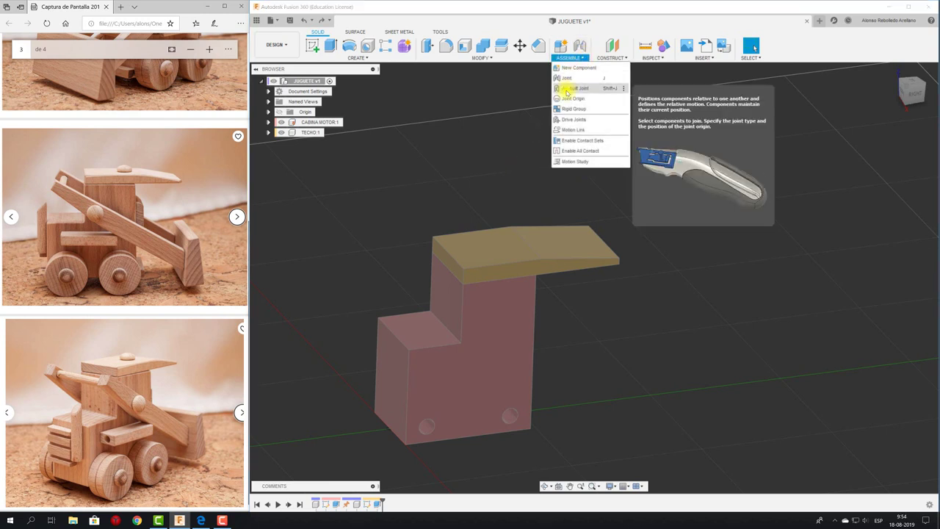
{"action": "left_click", "coordinate": [622, 88]}
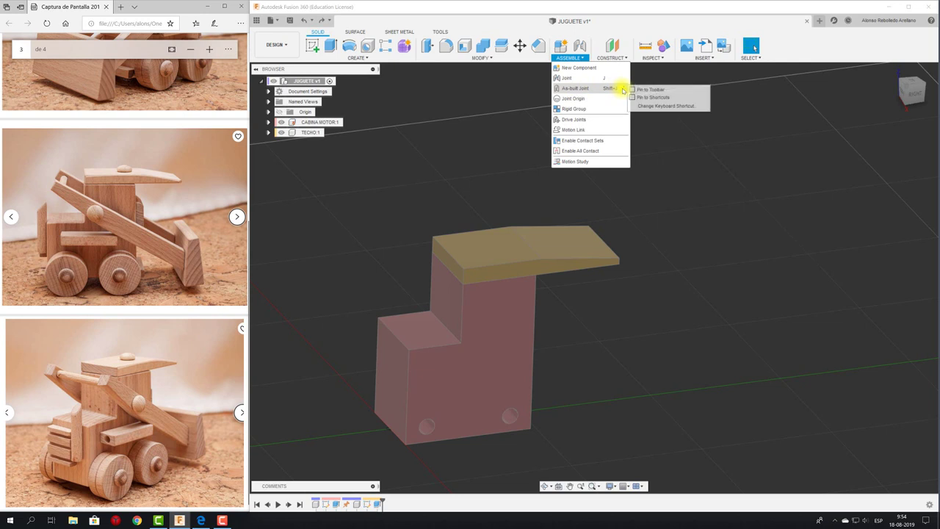
{"action": "left_click", "coordinate": [630, 88]}
{"action": "left_click", "coordinate": [487, 111]}
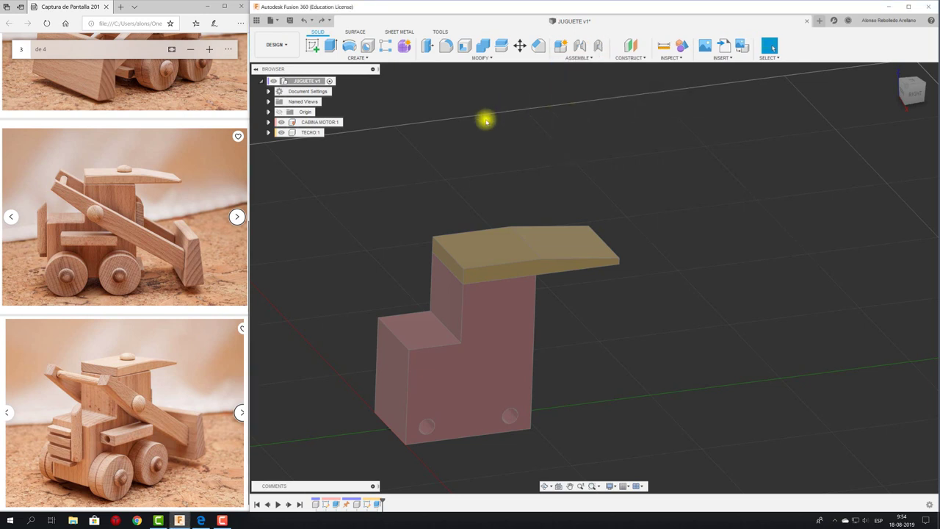
Step: Join CABINA MOTOR:1 and TECHO:1 with a Rigid as-built joint
{"action": "left_click", "coordinate": [598, 46]}
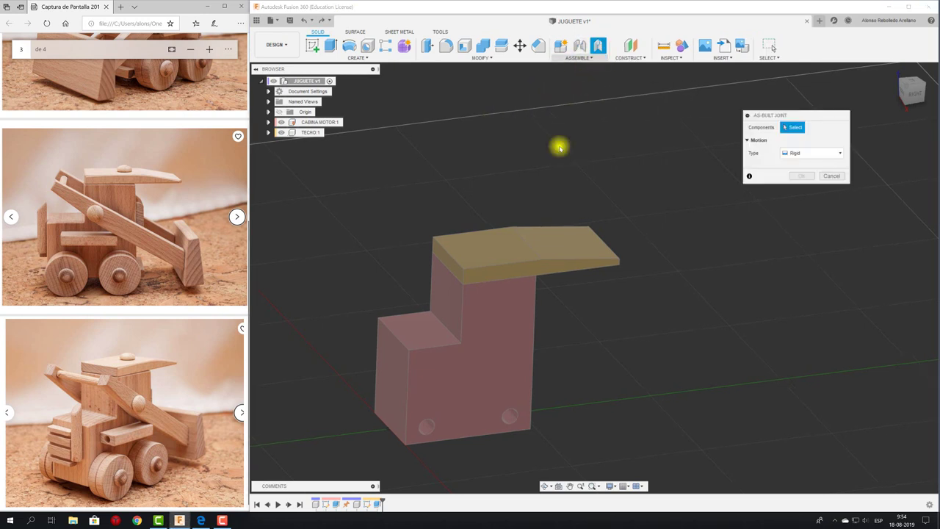
{"action": "left_click", "coordinate": [521, 331]}
{"action": "left_click", "coordinate": [507, 274]}
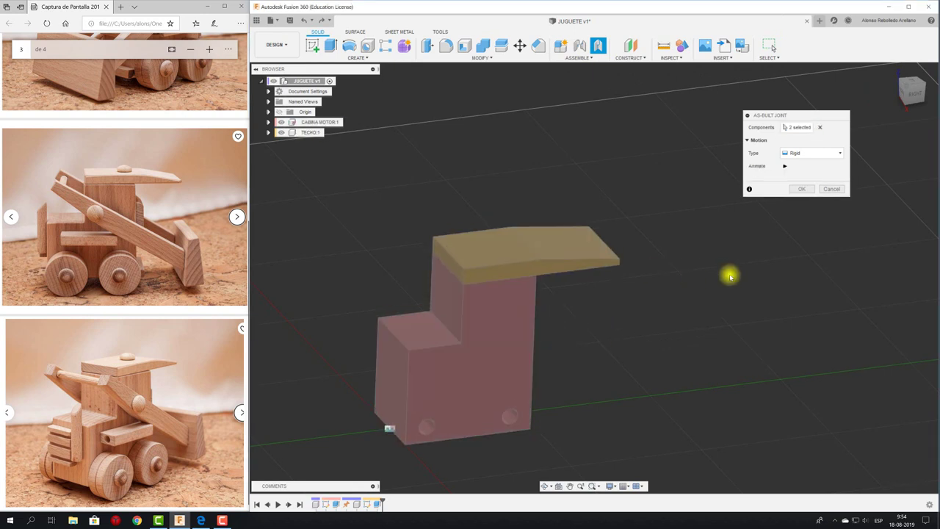
{"action": "left_click", "coordinate": [828, 153]}
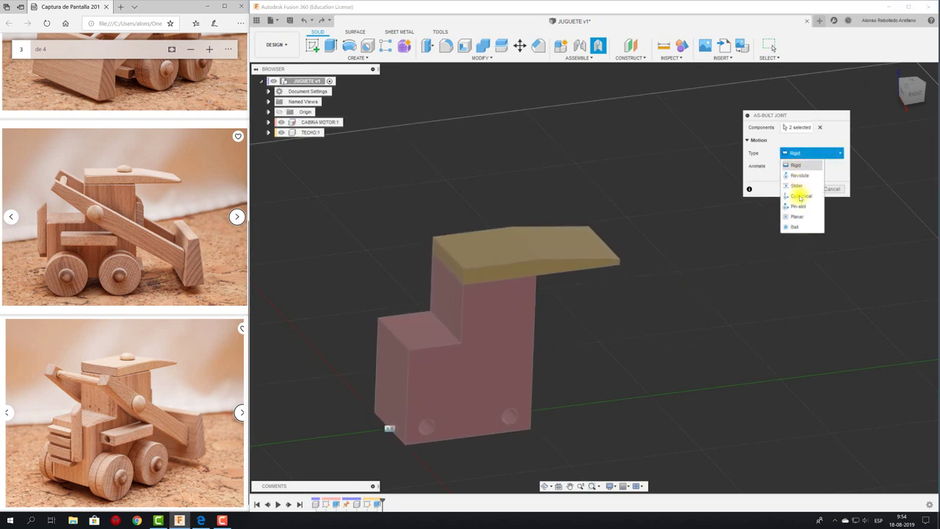
{"action": "left_click", "coordinate": [841, 170]}
{"action": "left_click", "coordinate": [799, 191]}
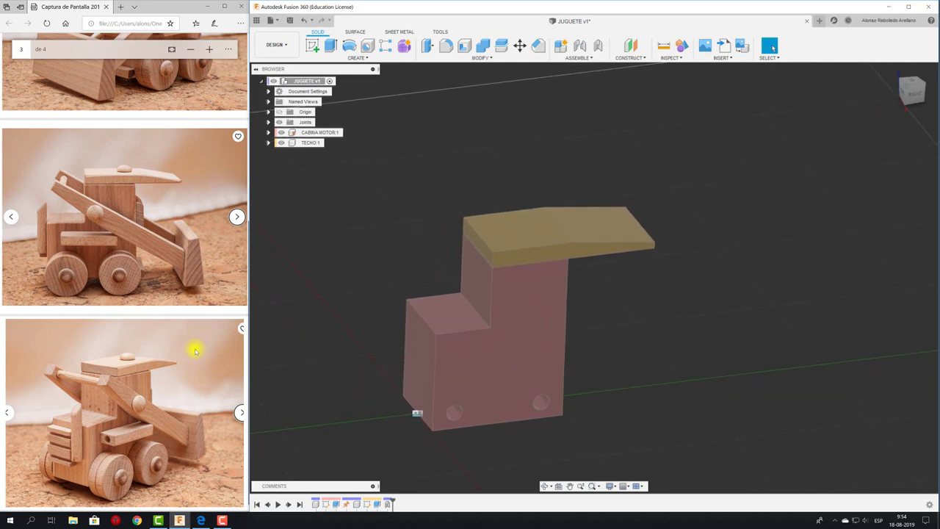
Step: Create the empty VIDRIO component and start a sketch on the cabin's side plane
{"action": "scroll", "coordinate": [149, 348], "scroll_direction": "up", "scroll_amount": 2}
{"action": "scroll", "coordinate": [150, 348], "scroll_direction": "up", "scroll_amount": 1}
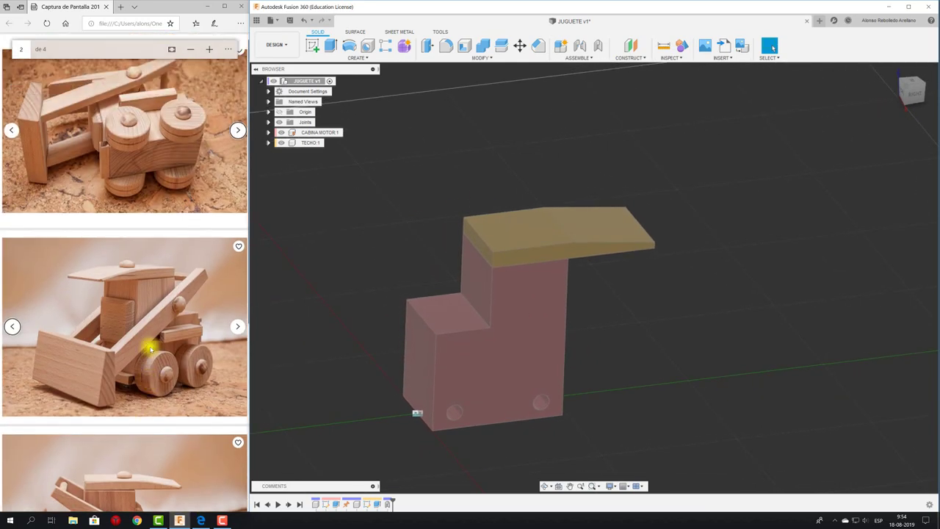
{"action": "scroll", "coordinate": [157, 346], "scroll_direction": "down", "scroll_amount": 2}
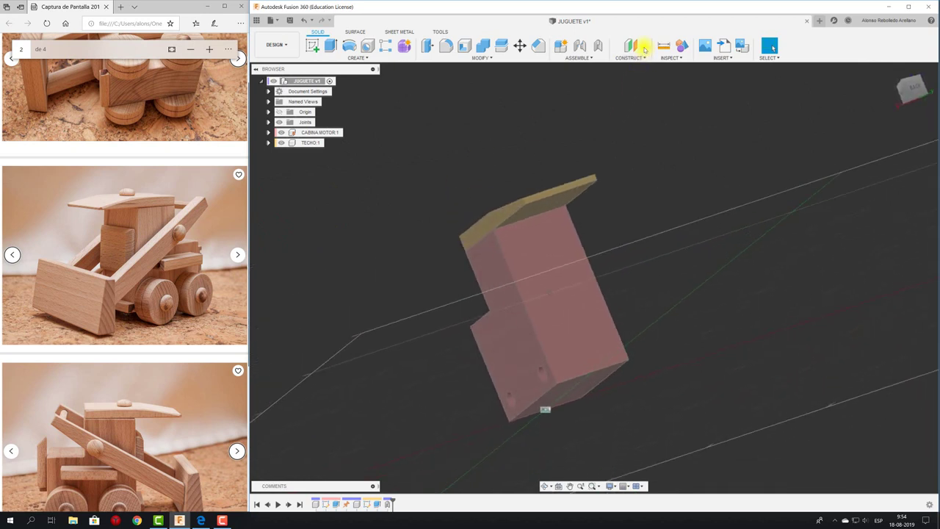
{"action": "left_click", "coordinate": [559, 45]}
{"action": "type", "text": "VIDRIO"}
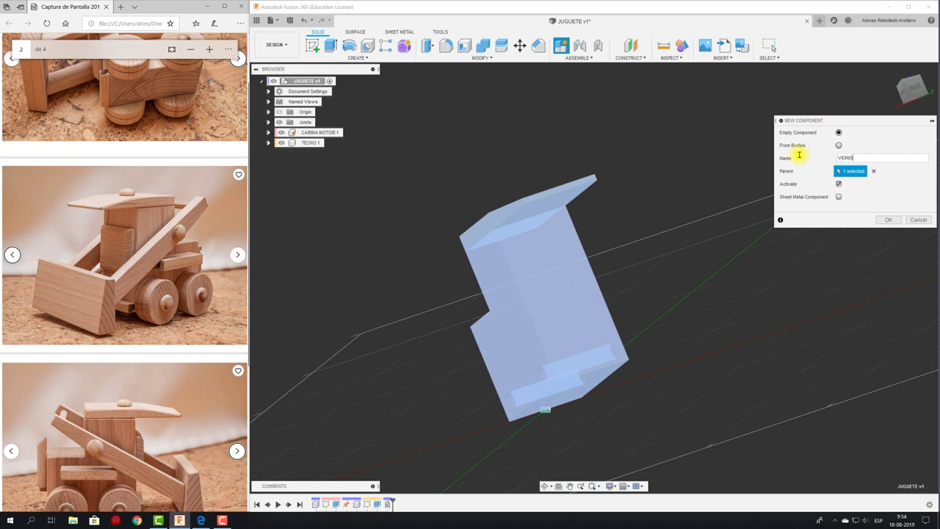
{"action": "left_click", "coordinate": [886, 218]}
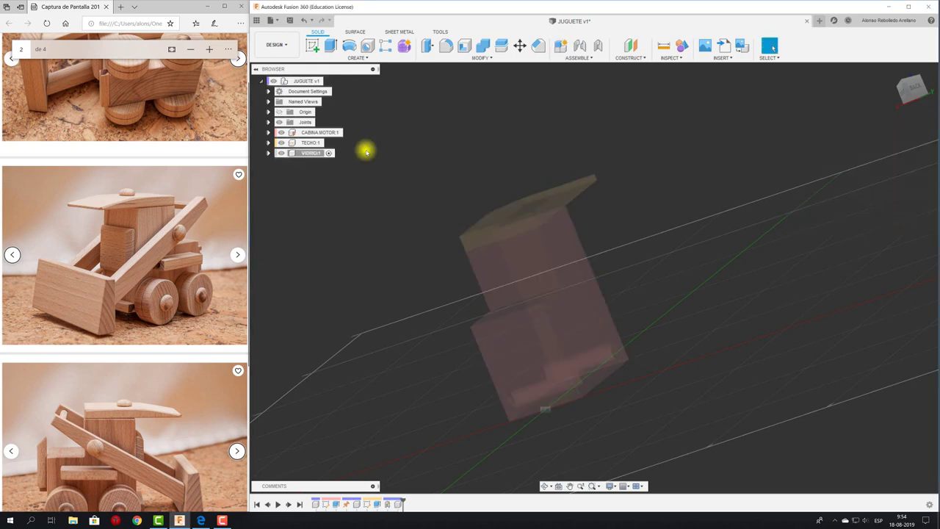
{"action": "left_click", "coordinate": [312, 46]}
{"action": "left_click", "coordinate": [489, 237]}
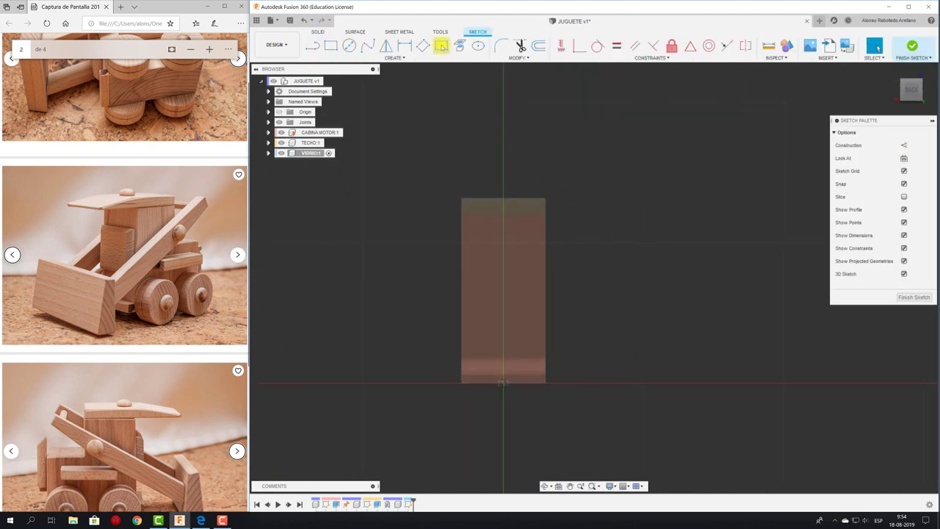
Step: Draw a centre-point rectangle on the cabin side face
{"action": "left_click", "coordinate": [442, 47]}
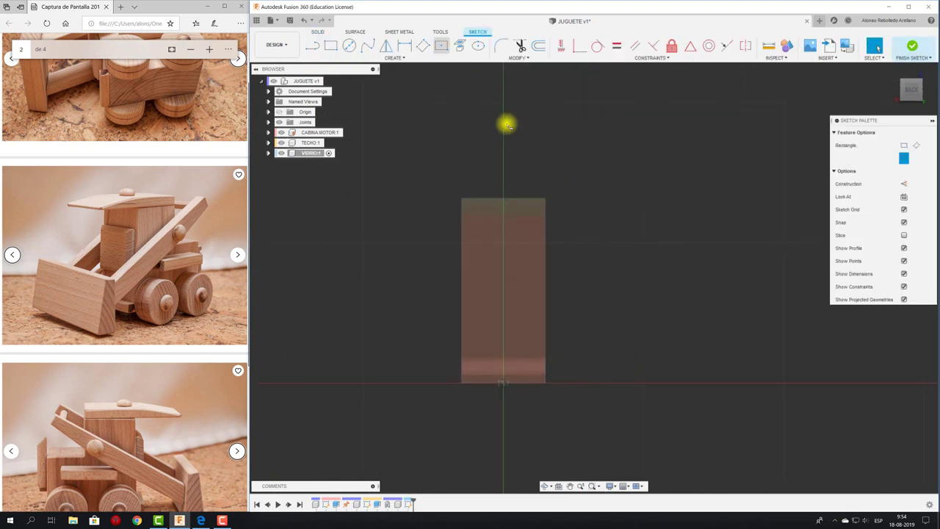
{"action": "left_click", "coordinate": [503, 293]}
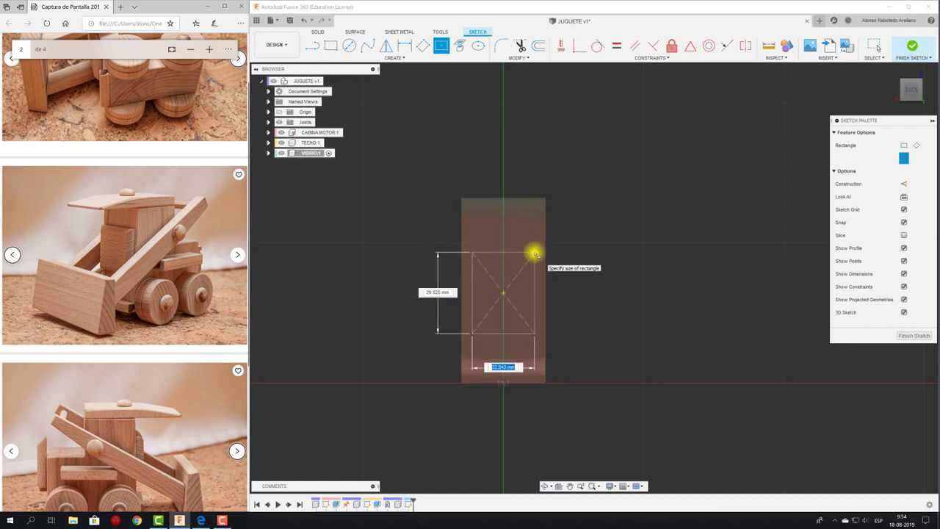
{"action": "key", "text": "Escape"}
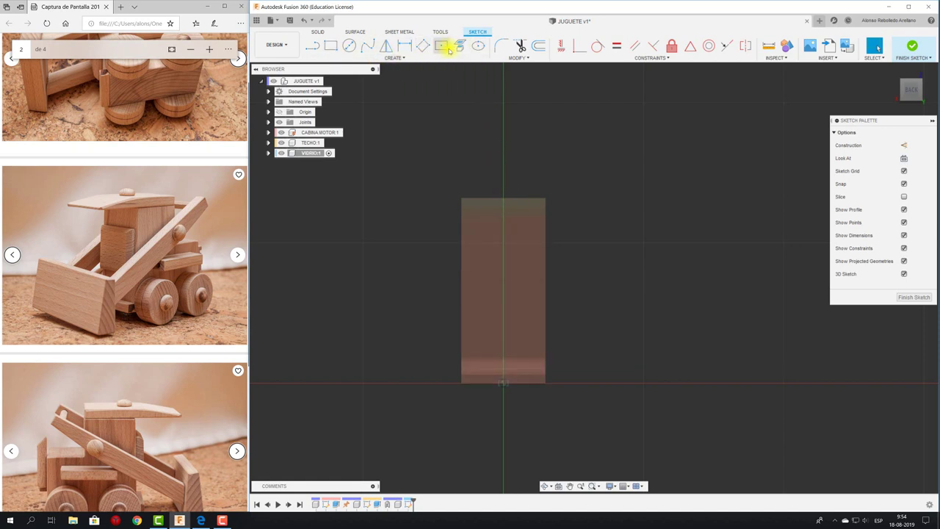
{"action": "left_click", "coordinate": [442, 46]}
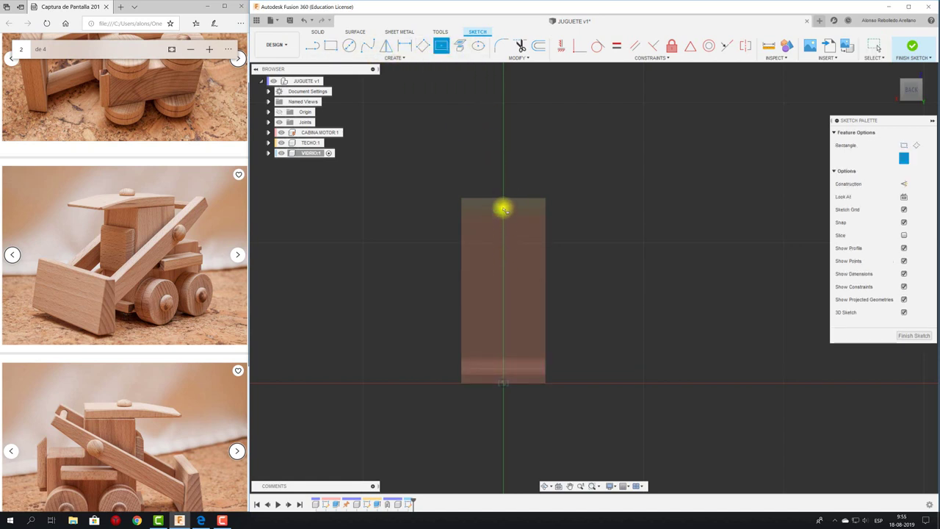
{"action": "left_click", "coordinate": [503, 267]}
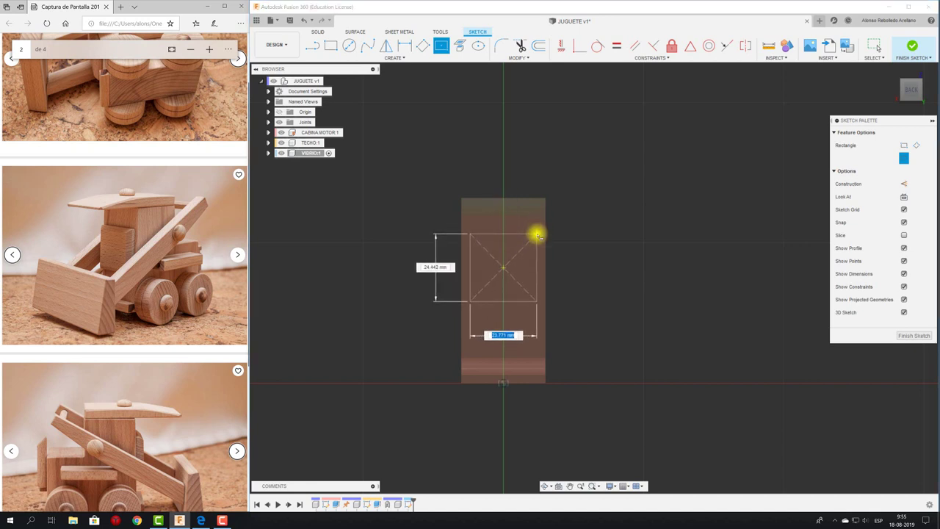
{"action": "left_click", "coordinate": [538, 233]}
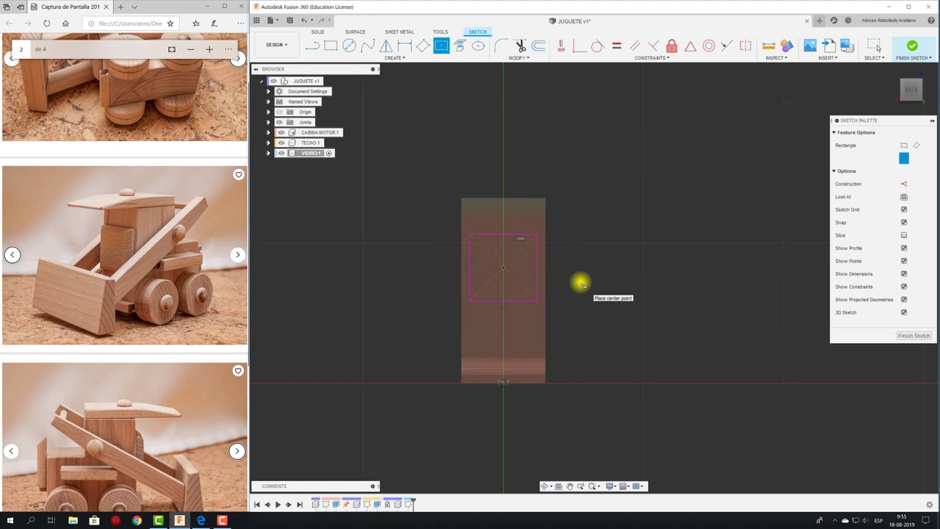
Step: Dimension the rectangle's width to 24 mm and add a height dimension
{"action": "key", "text": "d"}
{"action": "left_click", "coordinate": [521, 235]}
{"action": "left_click", "coordinate": [517, 168]}
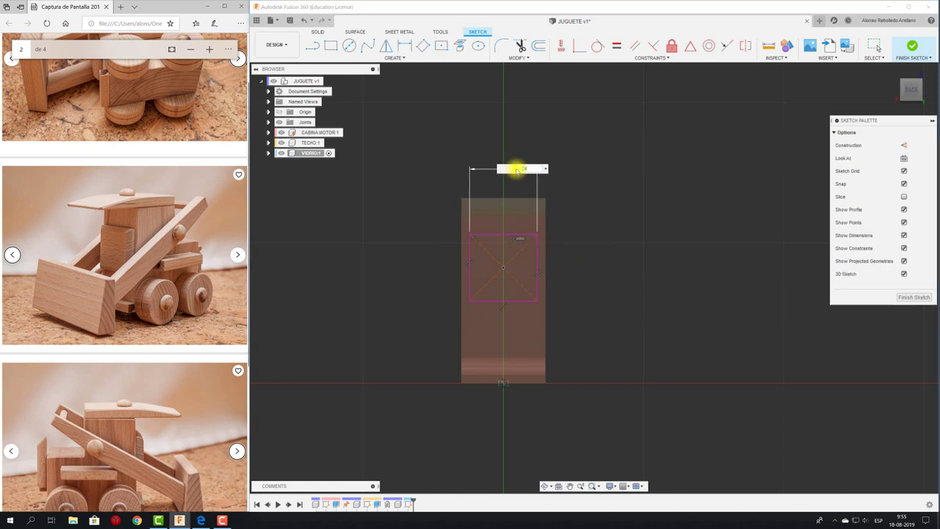
{"action": "key", "text": "Return"}
{"action": "left_click", "coordinate": [536, 260]}
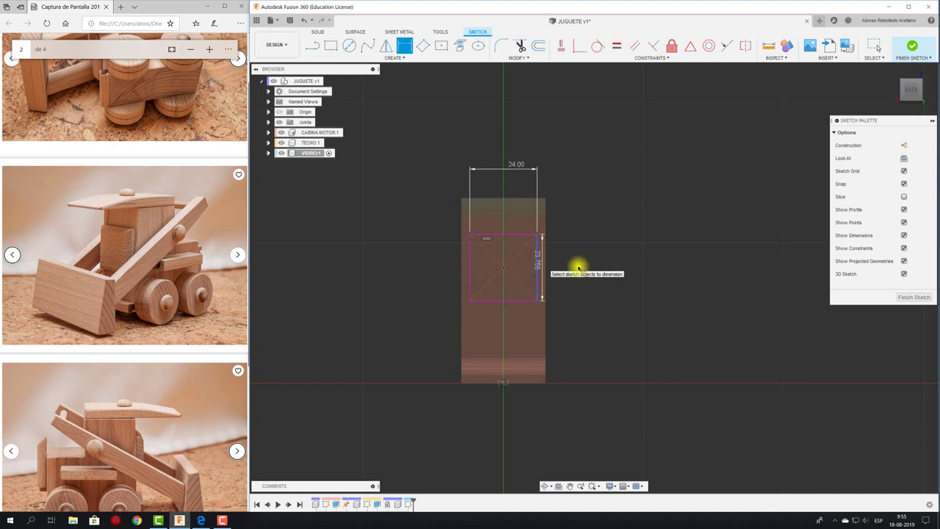
{"action": "left_click", "coordinate": [593, 269]}
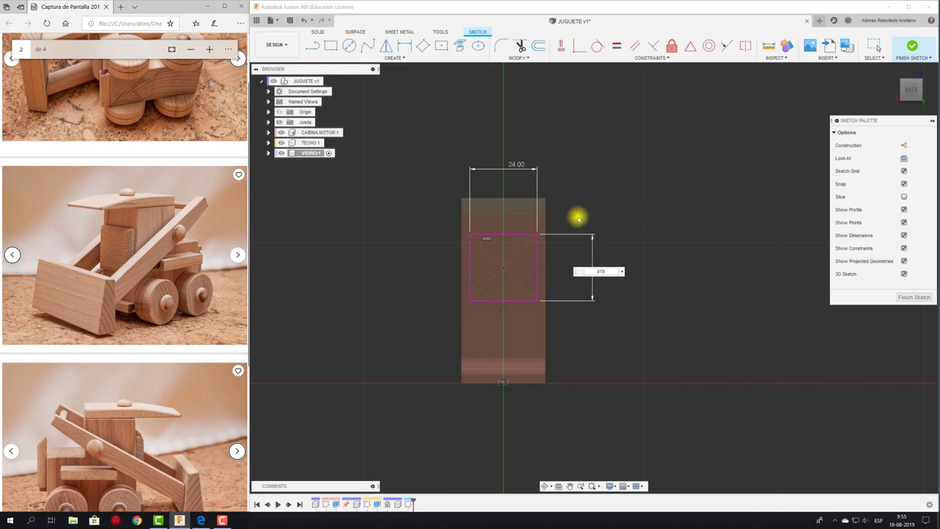
Step: Tie the rectangle's height to the width (d19), making a 24 × 24 mm square
{"action": "double_click", "coordinate": [514, 168]}
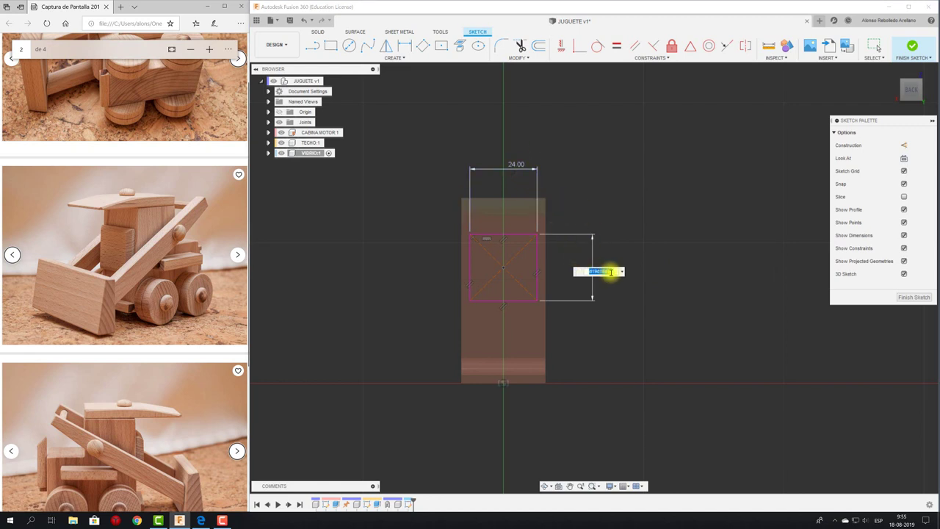
{"action": "key", "text": "BackSpace"}
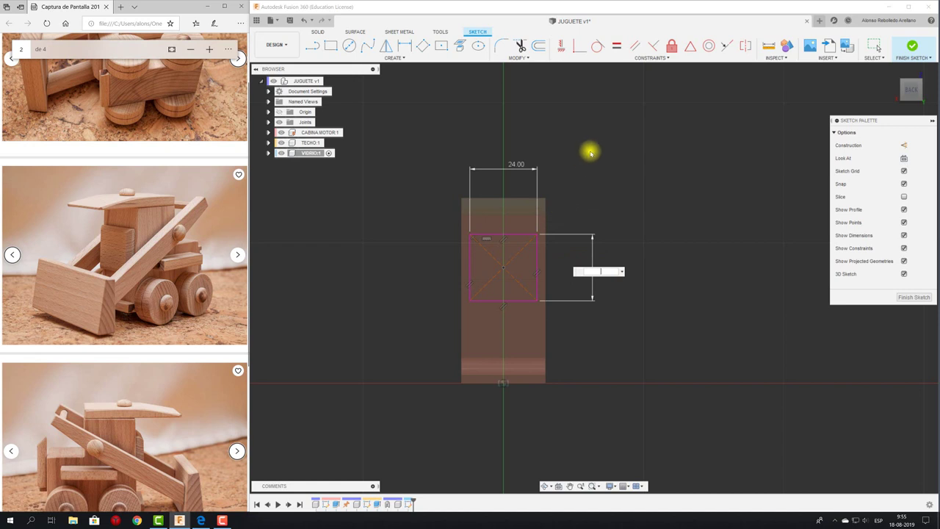
{"action": "key", "text": "Return"}
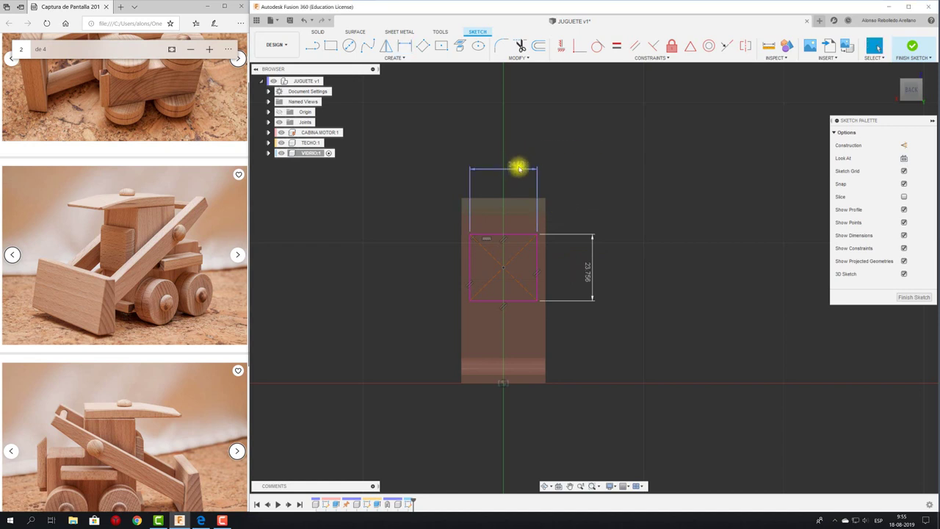
{"action": "double_click", "coordinate": [518, 168]}
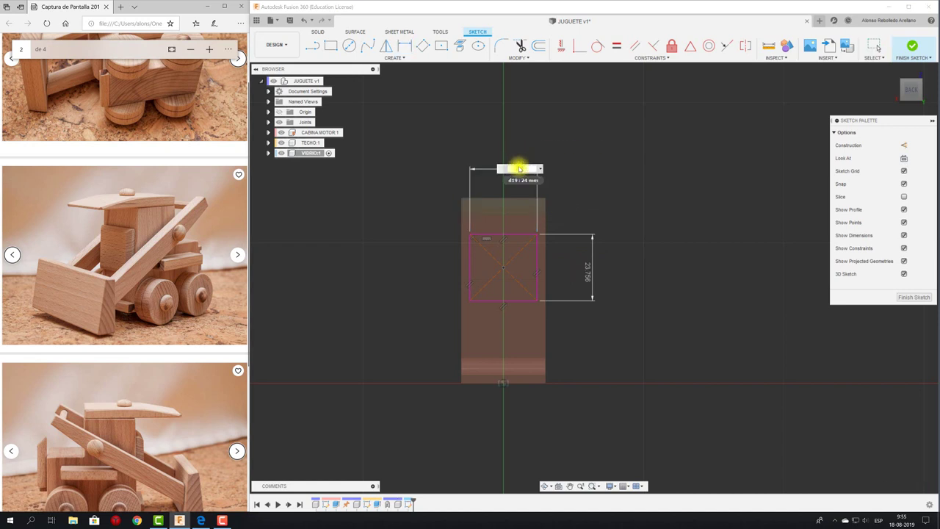
{"action": "key", "text": "Return"}
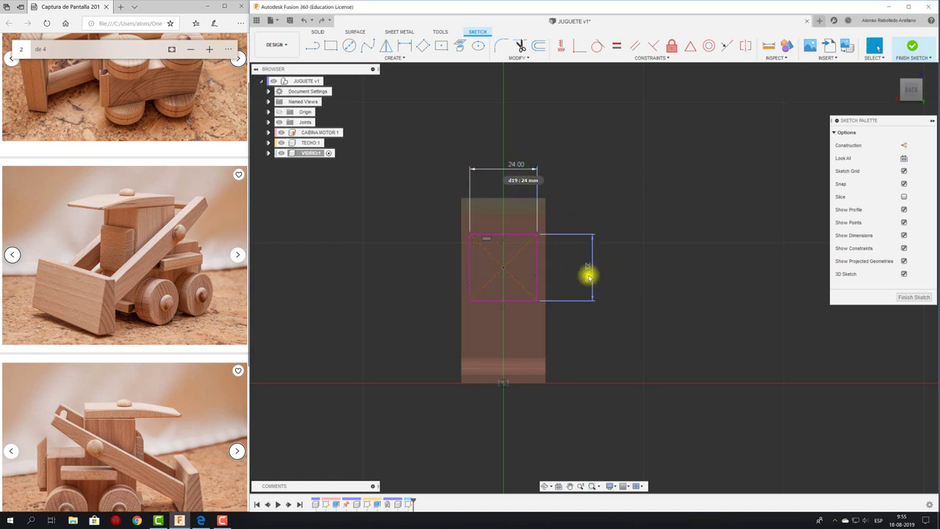
{"action": "double_click", "coordinate": [588, 273]}
{"action": "type", "text": "d19"}
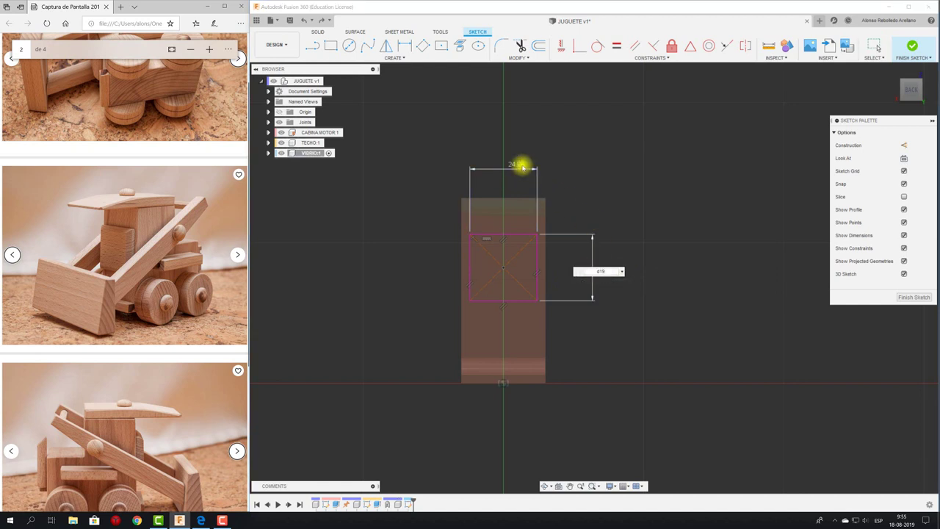
{"action": "key", "text": "Return"}
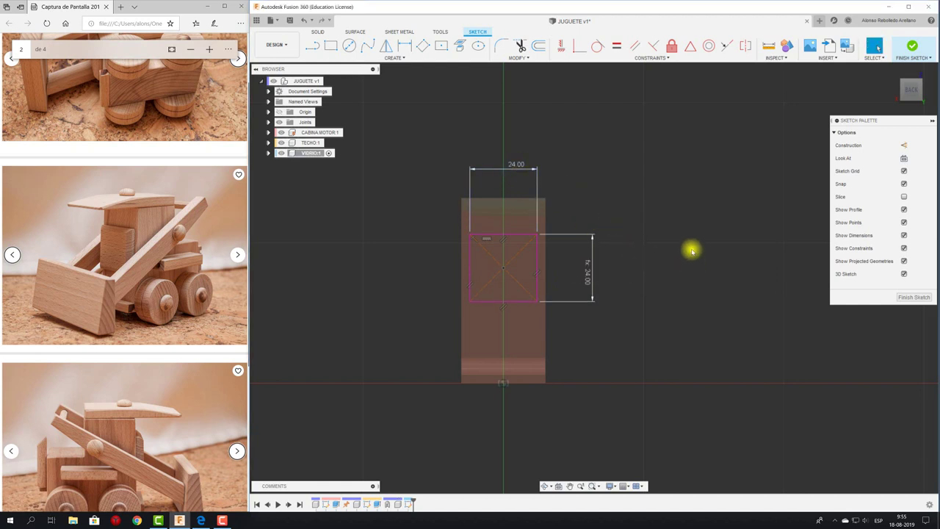
{"action": "key", "text": "F5"}
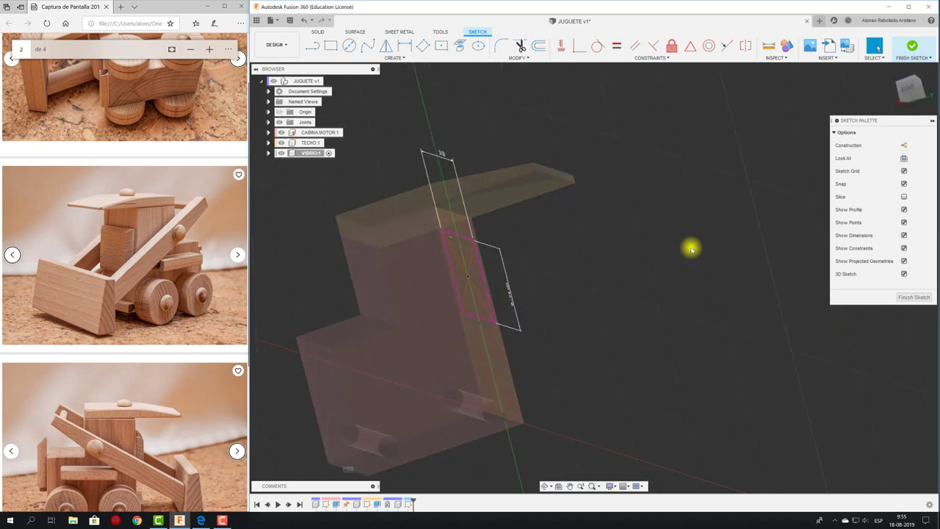
Step: Extrude the square window profile about 6 mm outward as a new body
{"action": "key", "text": "e"}
{"action": "left_click", "coordinate": [475, 274]}
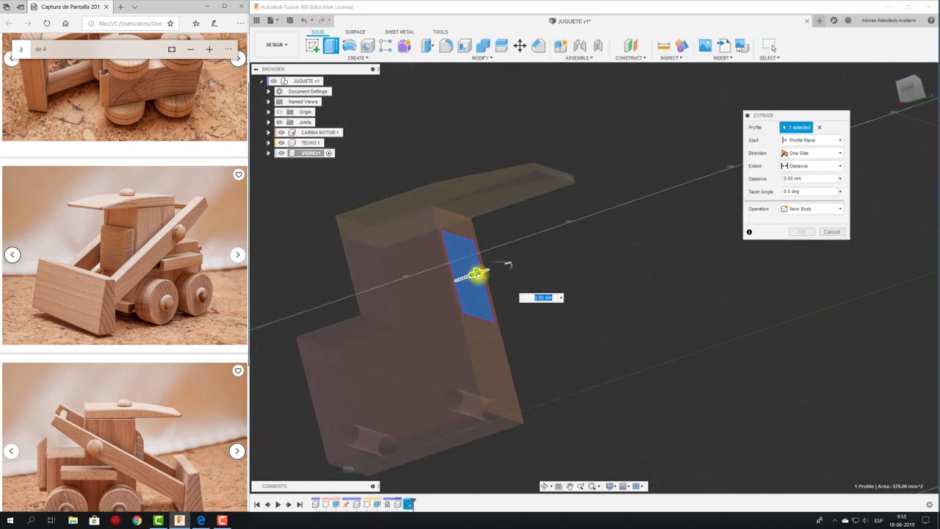
{"action": "left_click_drag", "start_coordinate": [476, 275], "coordinate": [493, 270]}
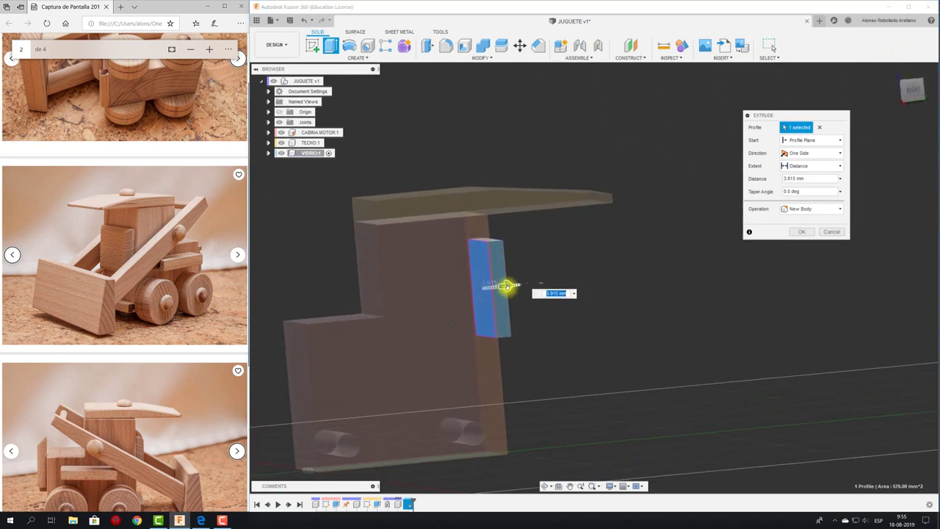
{"action": "left_click_drag", "start_coordinate": [514, 288], "coordinate": [525, 287]}
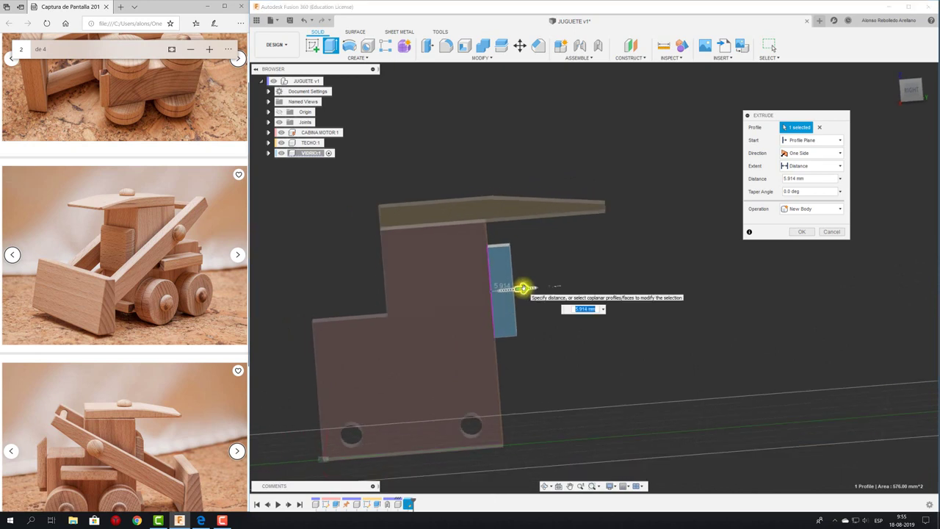
{"action": "key", "text": "Return"}
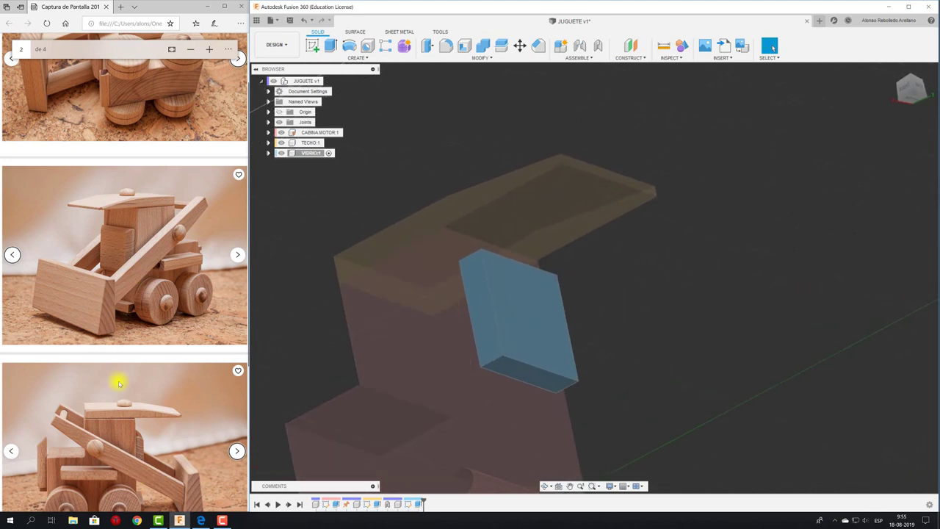
Step: Chamfer the glass block's four outer edges by 3 mm
{"action": "left_click", "coordinate": [538, 46]}
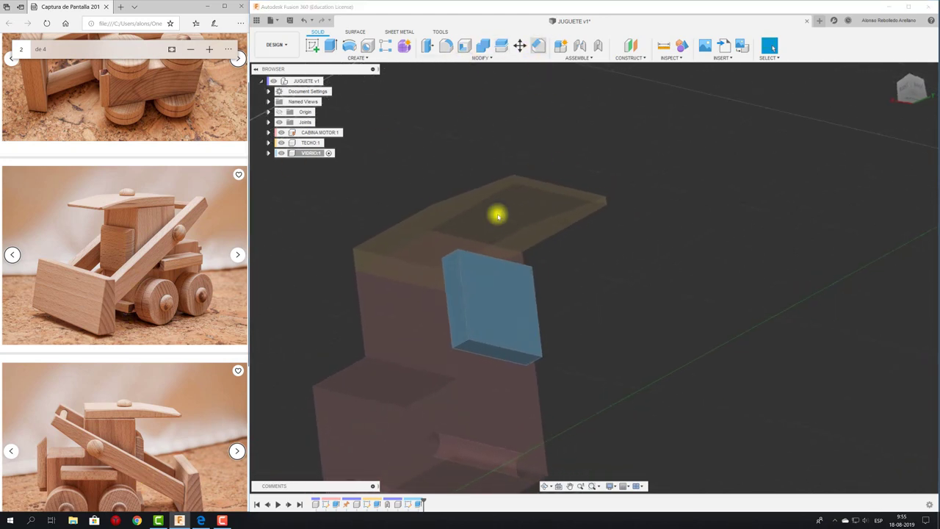
{"action": "left_click", "coordinate": [472, 258]}
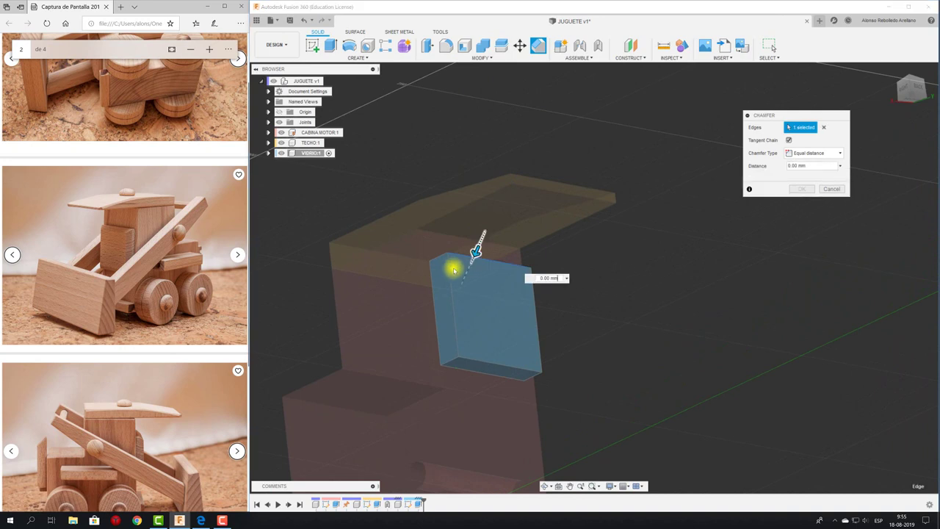
{"action": "left_click", "coordinate": [481, 361]}
{"action": "left_click", "coordinate": [541, 350]}
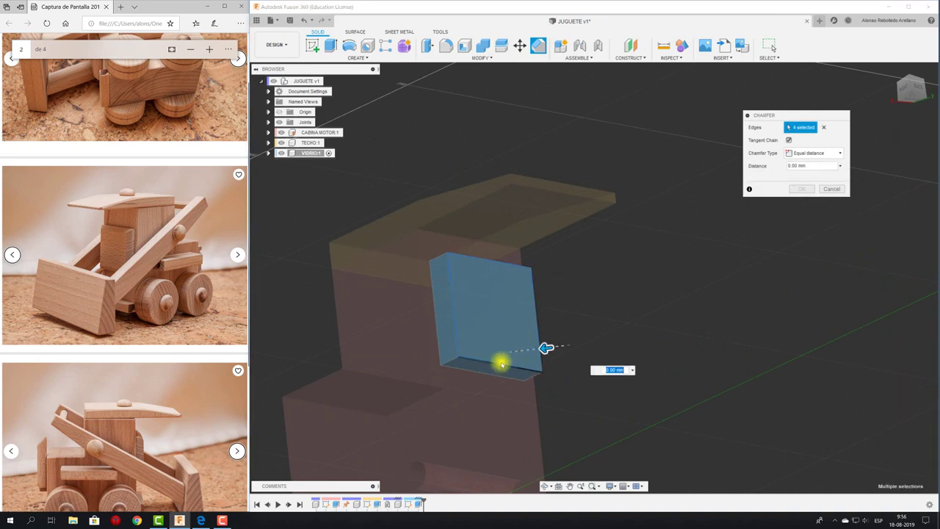
{"action": "left_click", "coordinate": [500, 360]}
{"action": "left_click_drag", "start_coordinate": [543, 348], "coordinate": [537, 350]}
{"action": "type", "text": "3"}
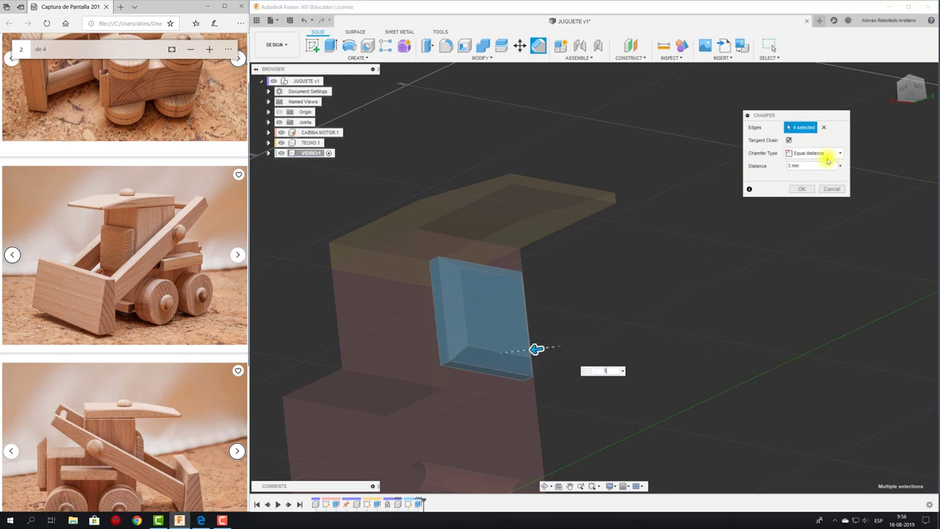
{"action": "left_click", "coordinate": [800, 189]}
Step: Orbit around the cabin and test-drag the glass out, then undo the move
{"action": "mouse_move", "coordinate": [446, 277]}
{"action": "middle_mouse_down", "text": "shift"}
{"action": "mouse_move", "coordinate": [363, 260]}
{"action": "mouse_move", "coordinate": [564, 147]}
{"action": "middle_mouse_up", "text": "shift"}
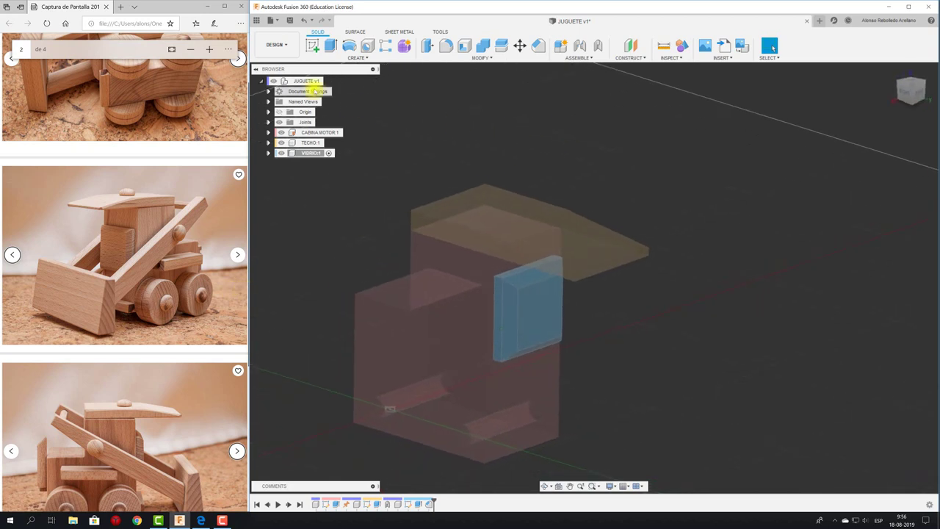
{"action": "left_click", "coordinate": [305, 81]}
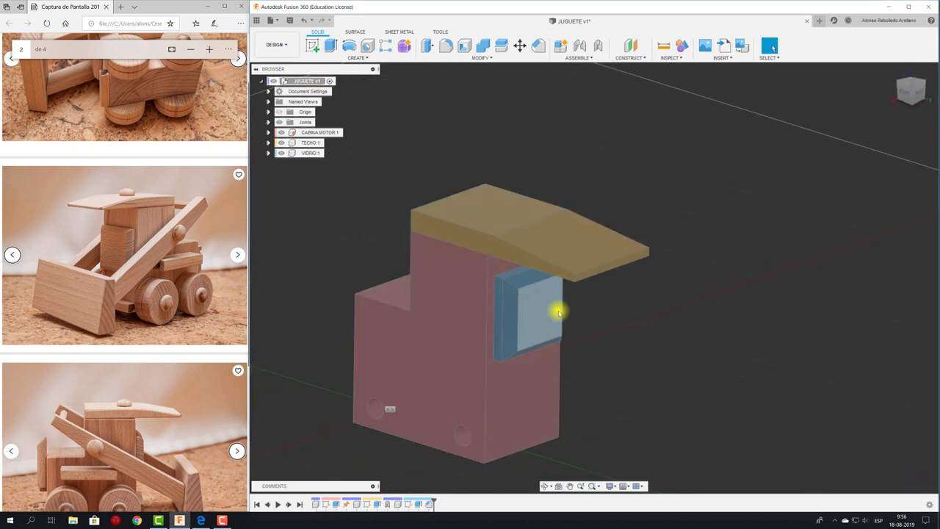
{"action": "left_click_drag", "start_coordinate": [558, 311], "coordinate": [670, 331]}
{"action": "key", "text": "ctrl+z"}
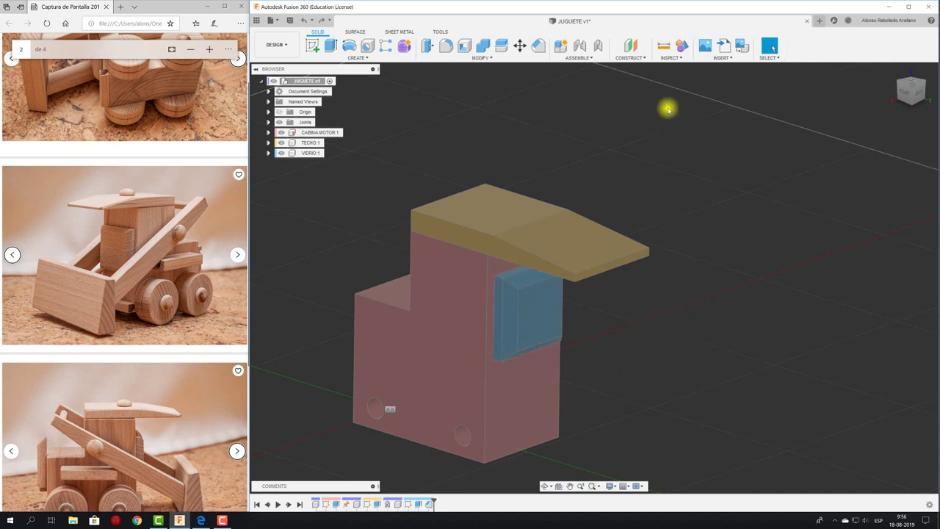
Step: Rigidly join the VIDRIO glass to the CABINA MOTOR cabin with an as-built joint
{"action": "left_click", "coordinate": [597, 47]}
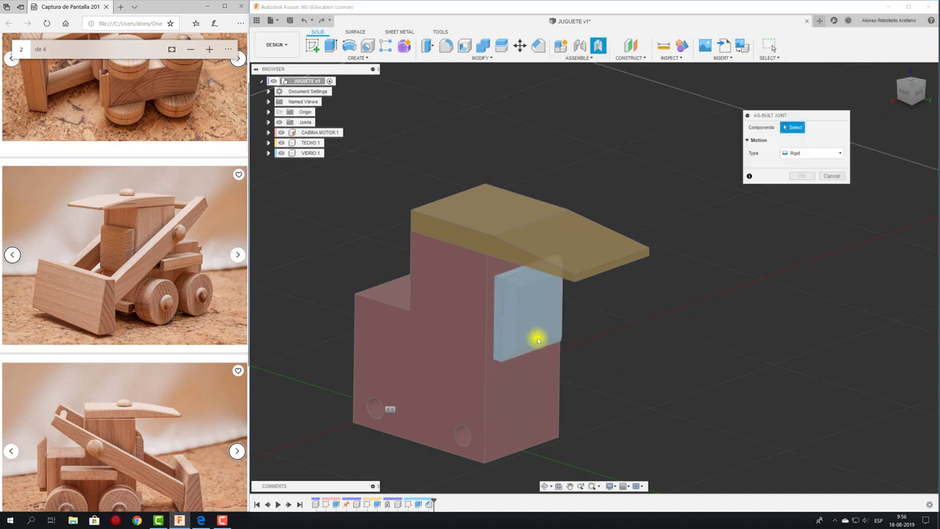
{"action": "left_click", "coordinate": [535, 337]}
{"action": "left_click", "coordinate": [453, 302]}
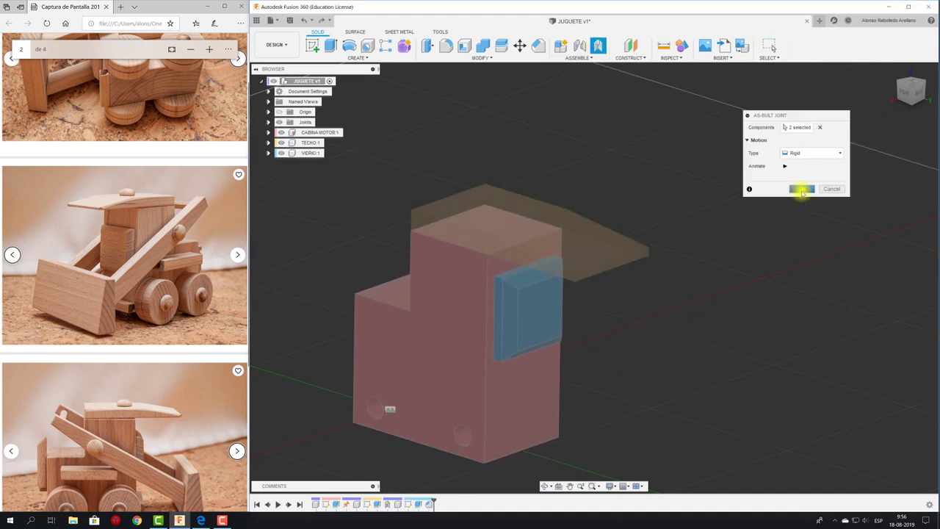
{"action": "left_click", "coordinate": [799, 190]}
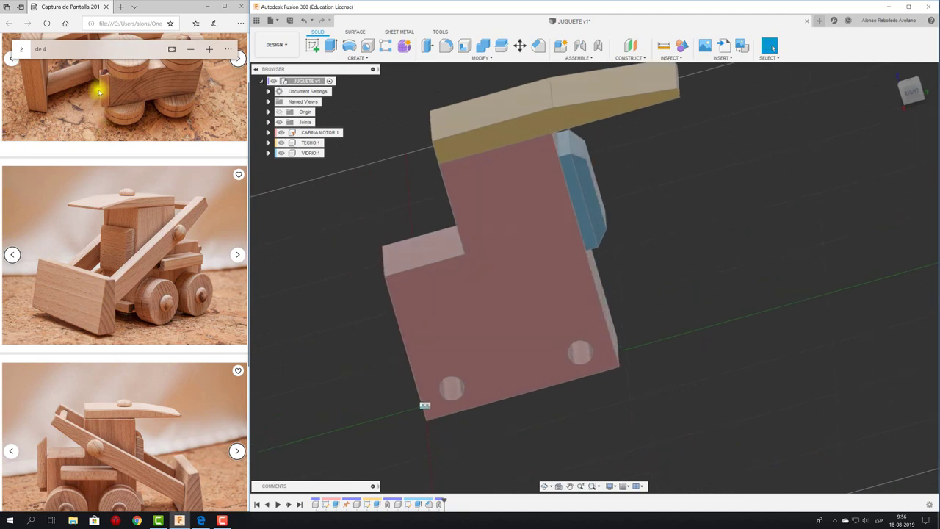
Step: Begin a new empty component named DEFENSA
{"action": "middle_click_drag", "start_coordinate": [461, 259], "coordinate": [700, 241], "text": "shift"}
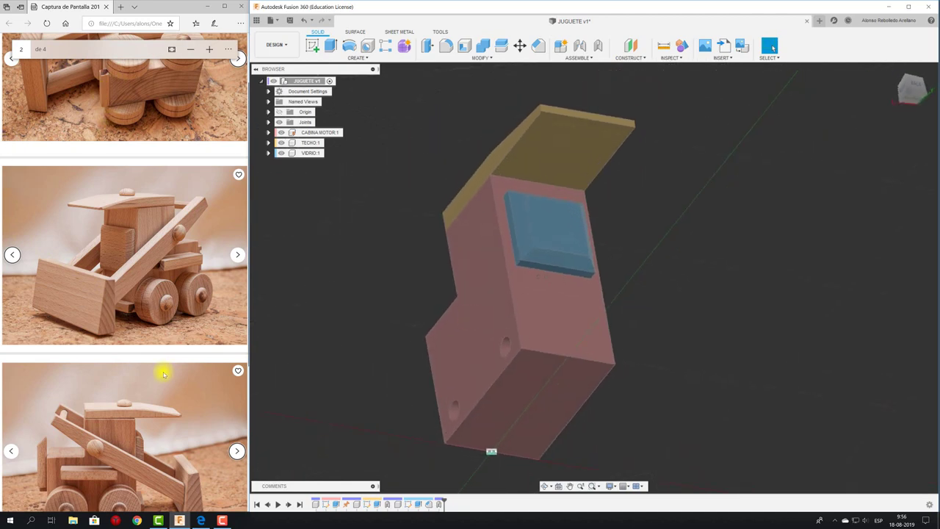
{"action": "scroll", "coordinate": [136, 439], "scroll_direction": "down", "scroll_amount": 1}
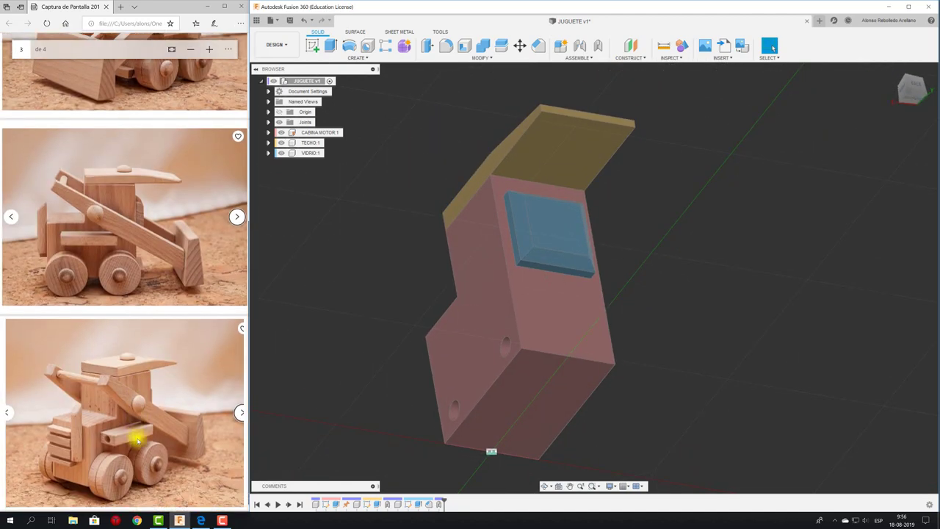
{"action": "scroll", "coordinate": [137, 439], "scroll_direction": "up", "scroll_amount": 3}
{"action": "scroll", "coordinate": [137, 439], "scroll_direction": "up", "scroll_amount": 1}
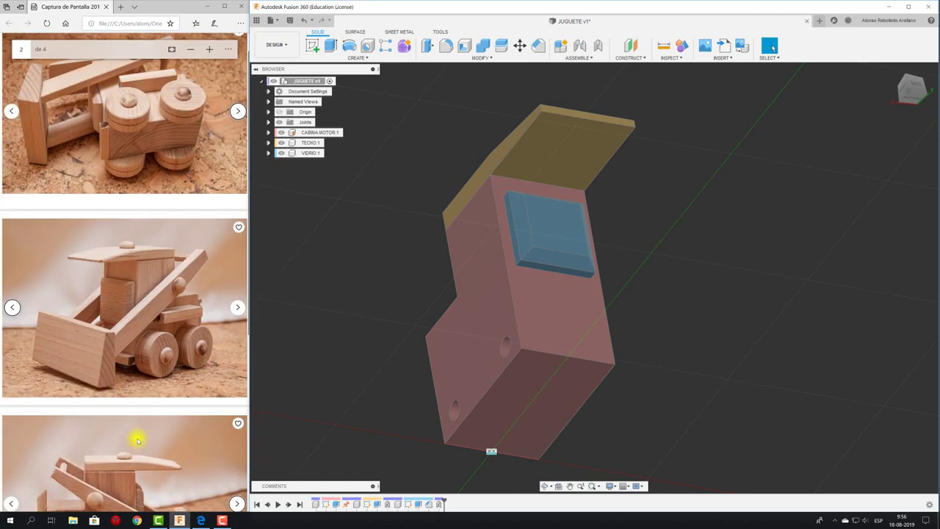
{"action": "mouse_move", "coordinate": [716, 185]}
{"action": "middle_mouse_down", "text": "shift"}
{"action": "mouse_move", "coordinate": [712, 103]}
{"action": "mouse_move", "coordinate": [663, 126]}
{"action": "middle_mouse_up", "text": "shift"}
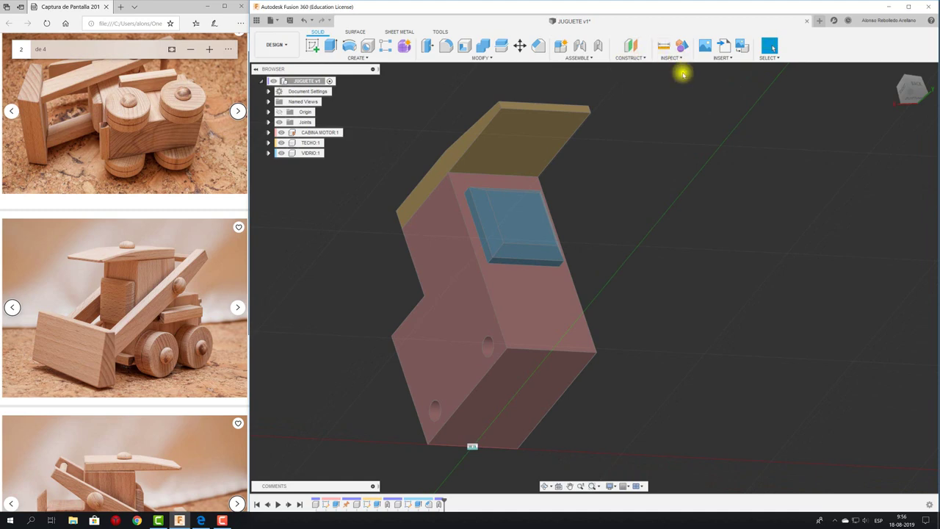
{"action": "left_click", "coordinate": [562, 48]}
{"action": "type", "text": "DEFENSA"}
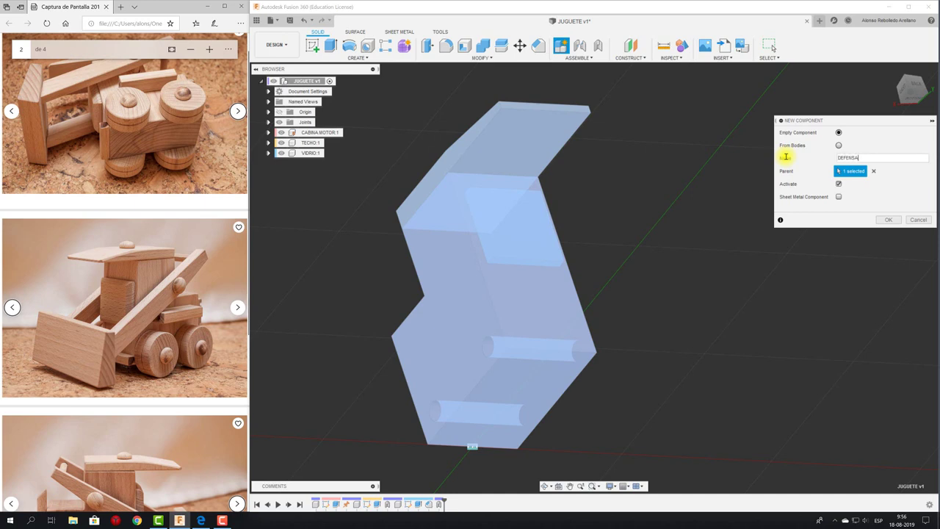
Step: Create the DEFENSA component and start a sketch on the cabin's side face
{"action": "left_click", "coordinate": [889, 220]}
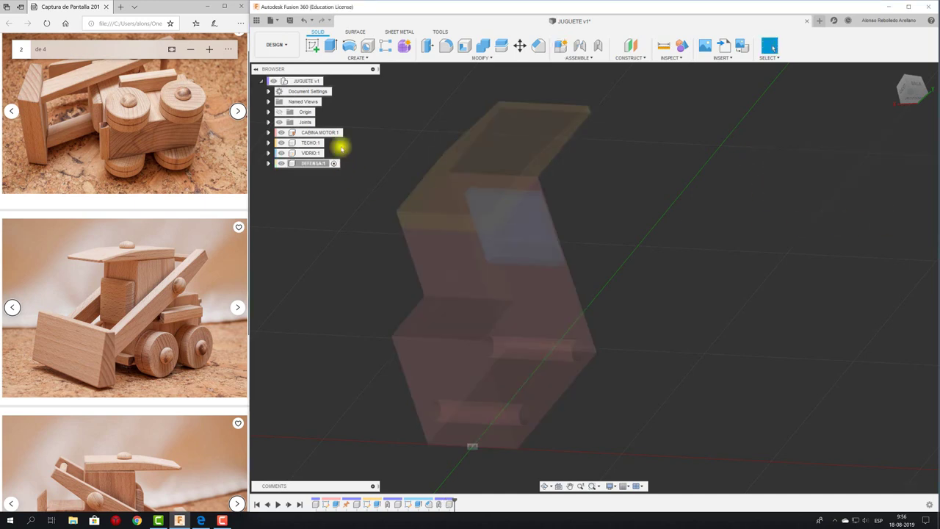
{"action": "left_click", "coordinate": [314, 45]}
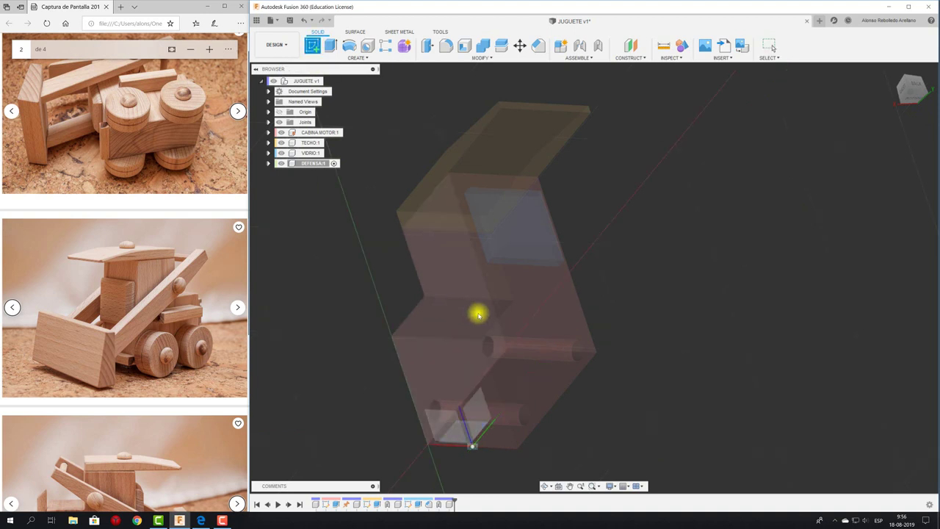
{"action": "left_click", "coordinate": [478, 312]}
{"action": "scroll", "coordinate": [698, 309], "scroll_direction": "up", "scroll_amount": 2}
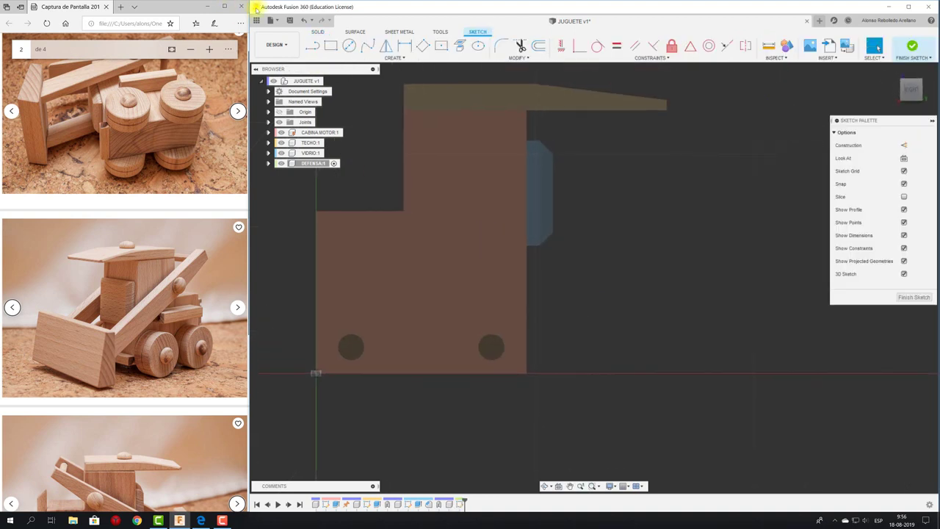
Step: Draw a rectangle at the cabin's bottom front corner
{"action": "left_click", "coordinate": [330, 45]}
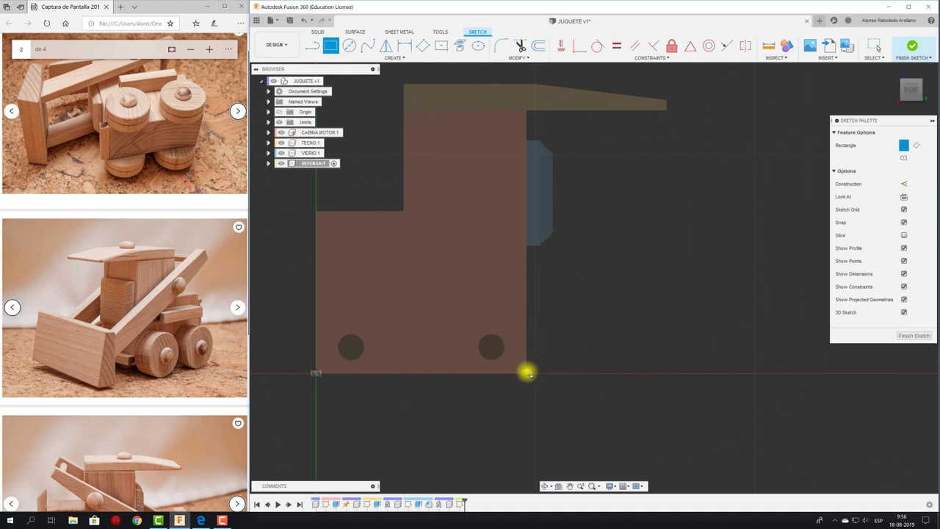
{"action": "left_click", "coordinate": [528, 370]}
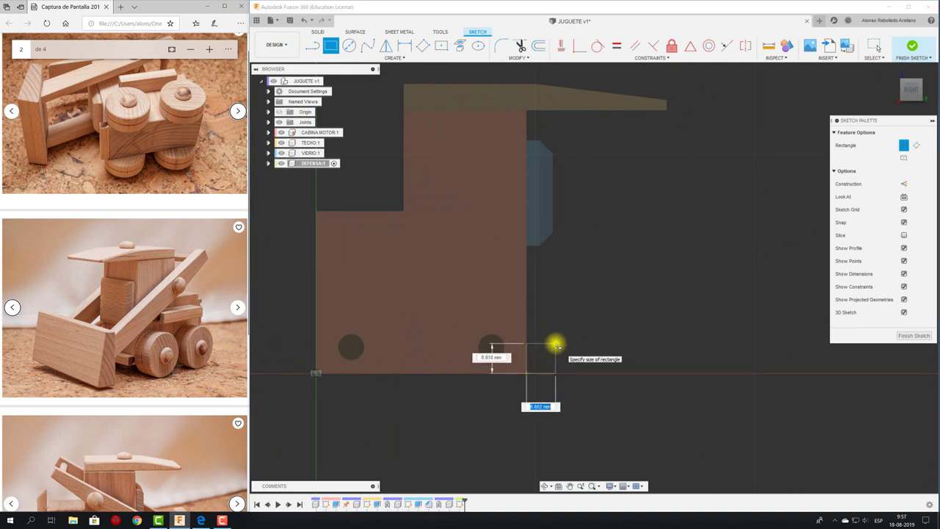
{"action": "left_click", "coordinate": [556, 344]}
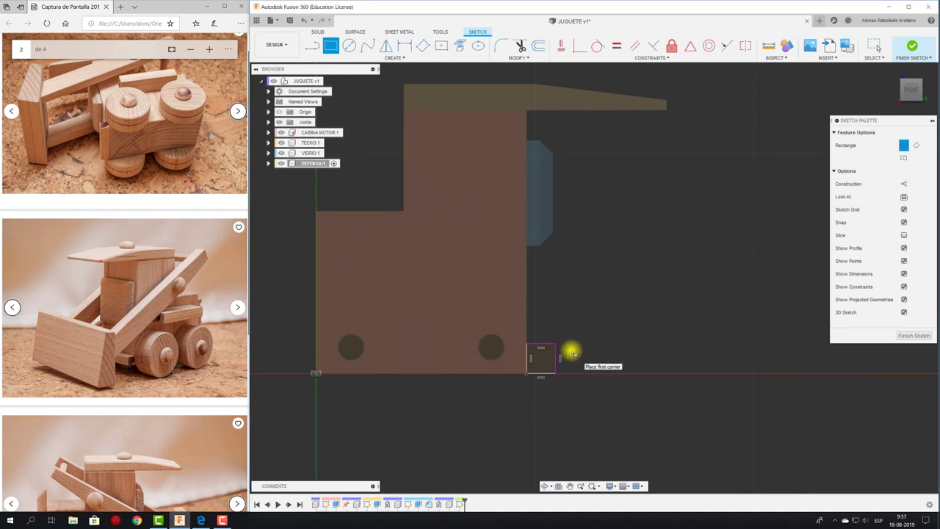
{"action": "key", "text": "Escape"}
Step: Dimension the rectangle to 6 mm high and 6 mm wide
{"action": "key", "text": "d"}
{"action": "left_click", "coordinate": [590, 360]}
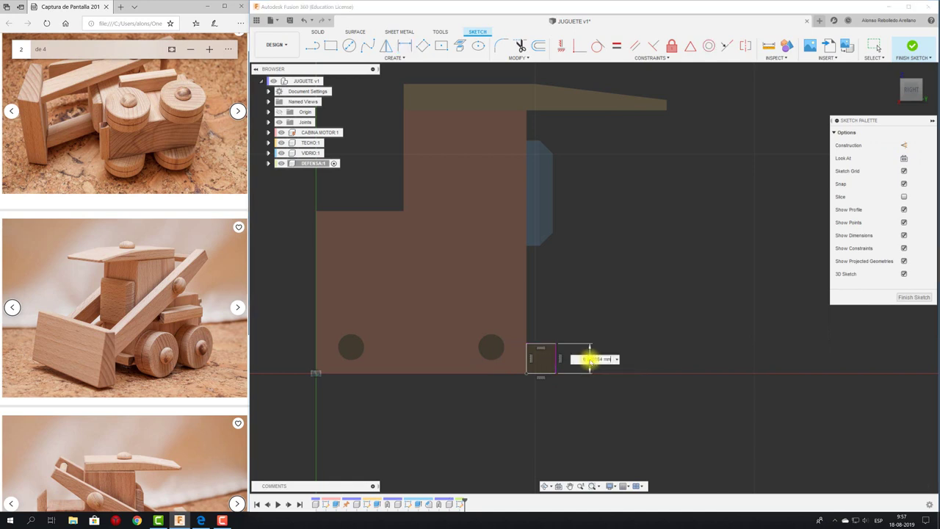
{"action": "key", "text": "Return"}
{"action": "key", "text": "r"}
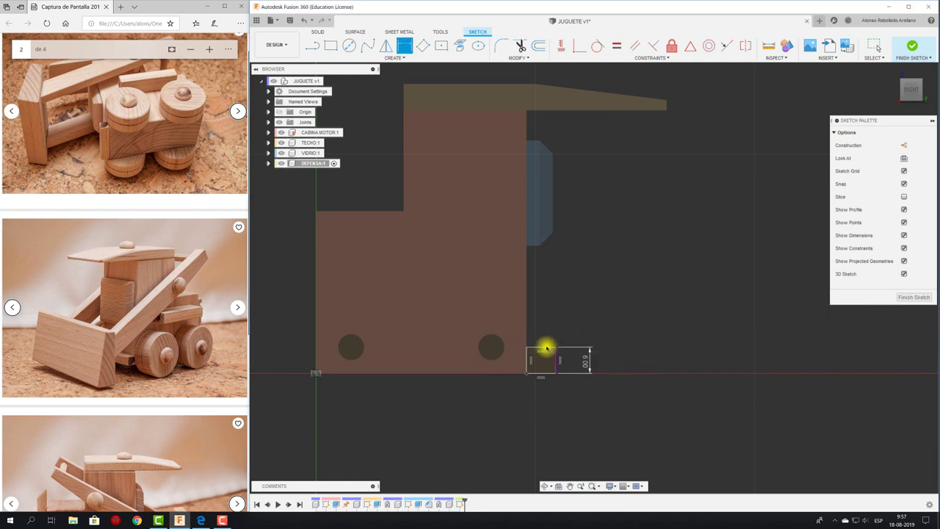
{"action": "left_click", "coordinate": [545, 350]}
{"action": "left_click", "coordinate": [550, 325]}
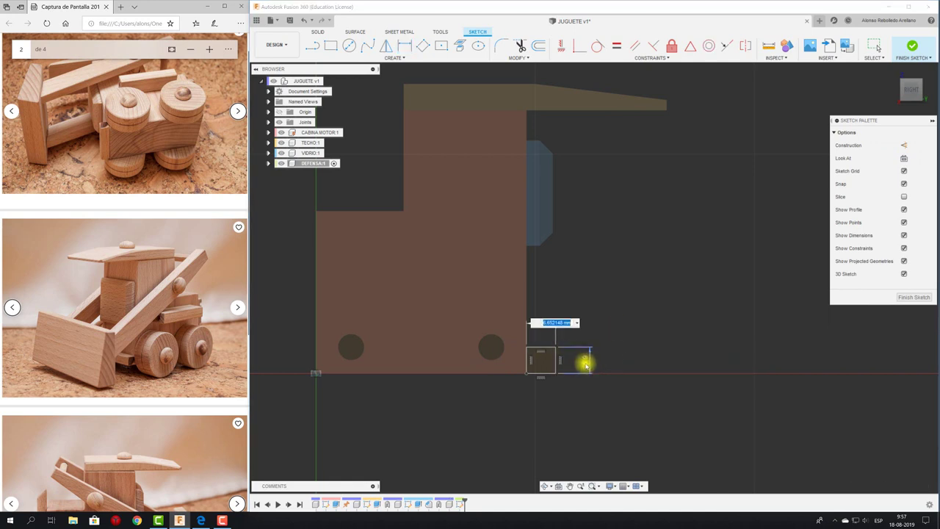
{"action": "key", "text": "Return"}
{"action": "key", "text": "r"}
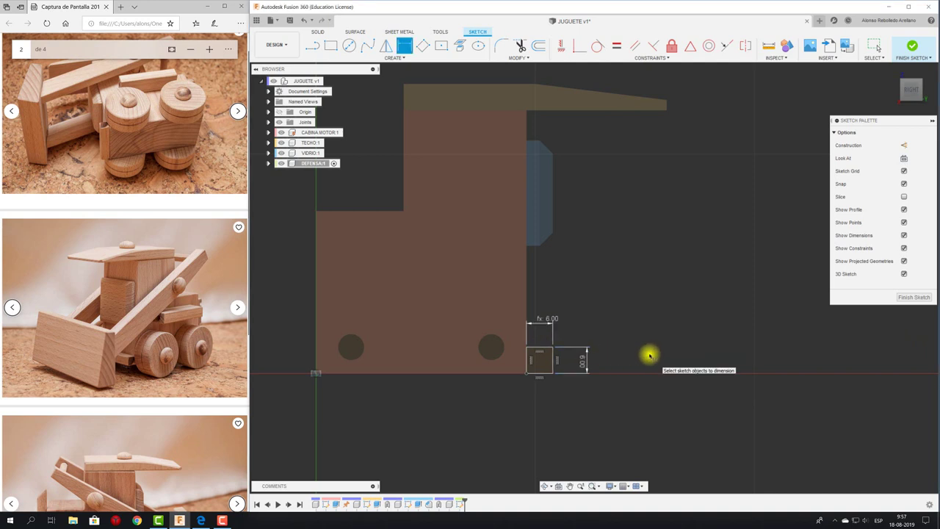
{"action": "middle_click_drag", "start_coordinate": [650, 356], "coordinate": [534, 403], "text": "shift"}
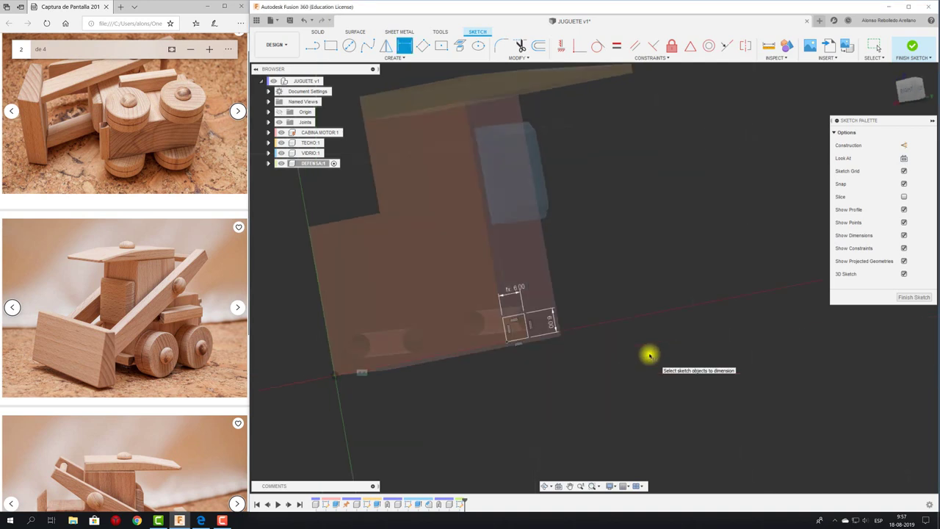
Step: Extrude the square 'To Object' up to the cabin's far face, forming the bumper bar
{"action": "key", "text": "e"}
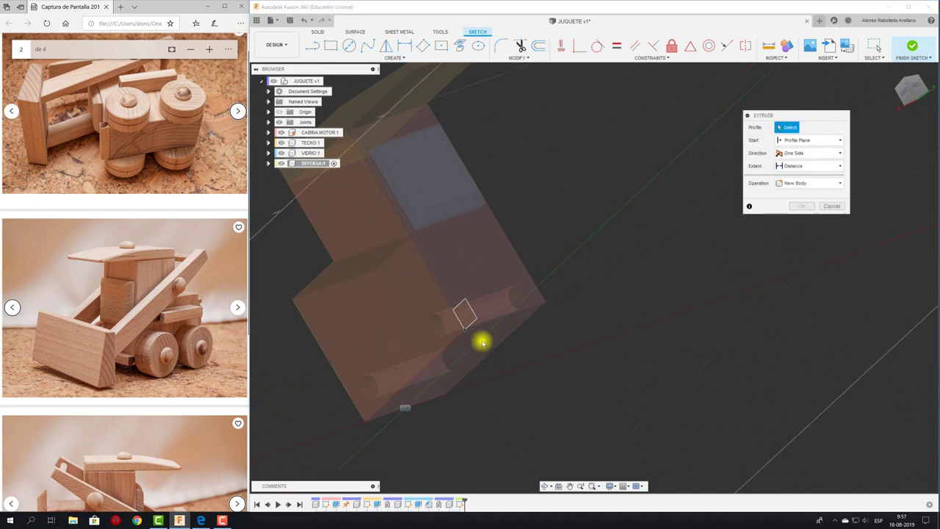
{"action": "left_click", "coordinate": [464, 314]}
{"action": "left_click_drag", "start_coordinate": [491, 309], "coordinate": [578, 315]}
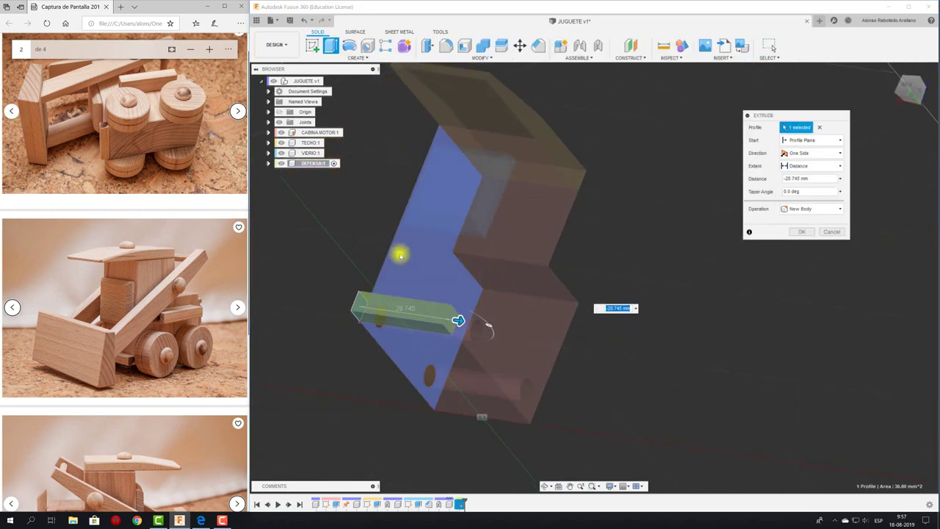
{"action": "left_click", "coordinate": [817, 165]}
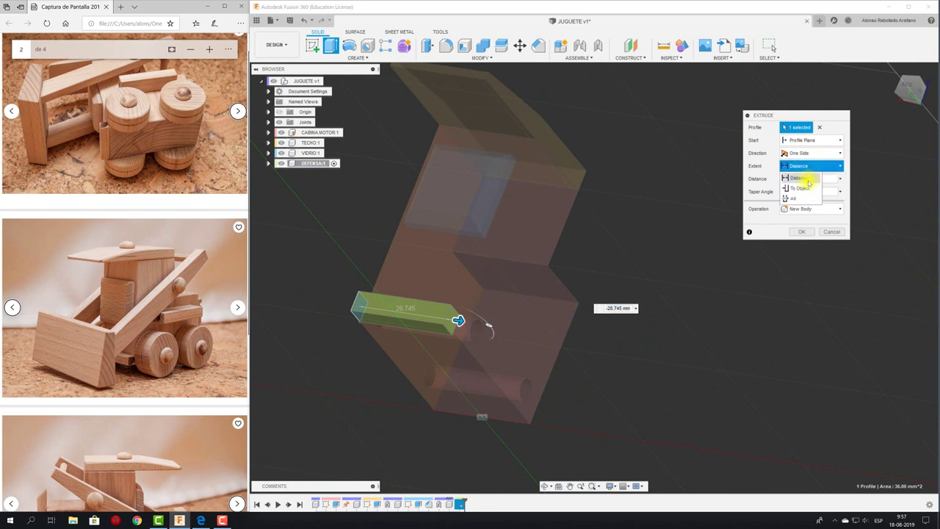
{"action": "left_click", "coordinate": [807, 193]}
{"action": "left_click", "coordinate": [619, 267]}
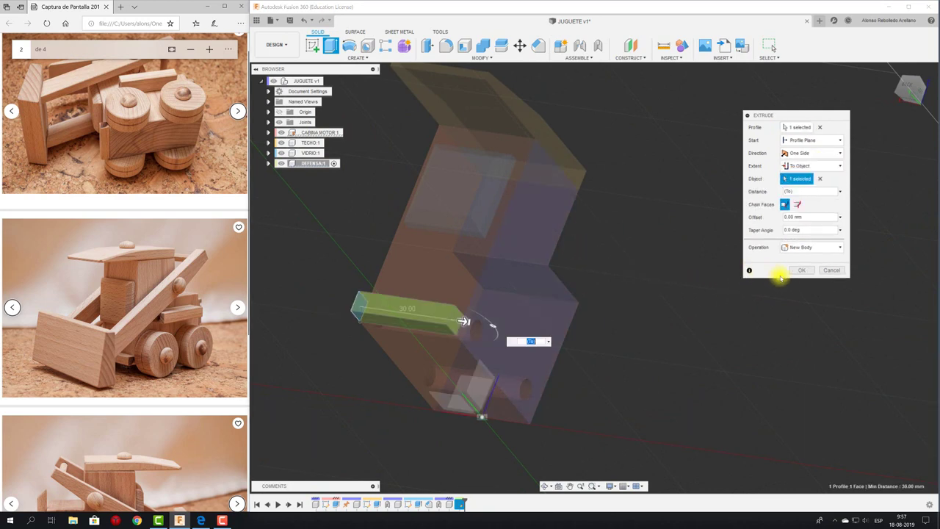
{"action": "left_click", "coordinate": [800, 271]}
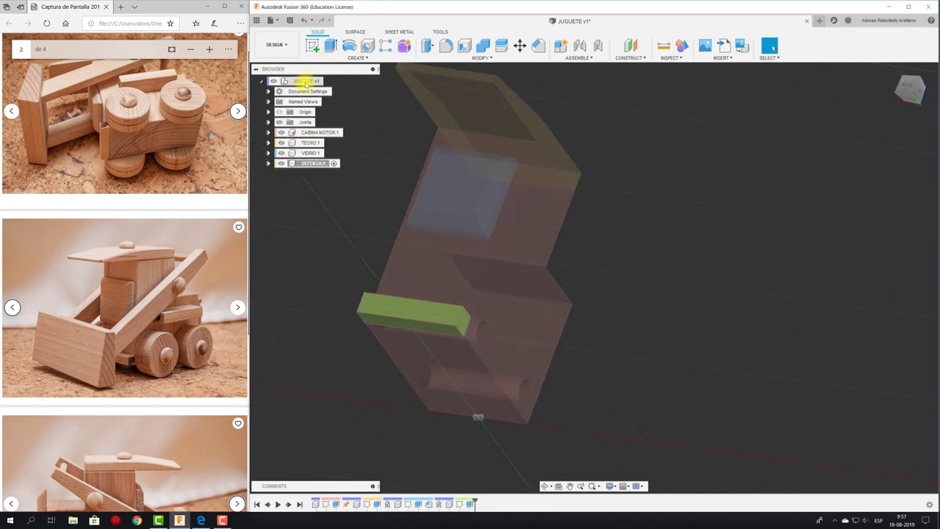
Step: With the root active, rigidly join the DEFENSA bumper to the cabin
{"action": "left_click", "coordinate": [328, 81]}
{"action": "mouse_move", "coordinate": [361, 115]}
{"action": "middle_mouse_down", "text": "shift"}
{"action": "mouse_move", "coordinate": [606, 88]}
{"action": "mouse_move", "coordinate": [596, 79]}
{"action": "middle_mouse_up", "text": "shift"}
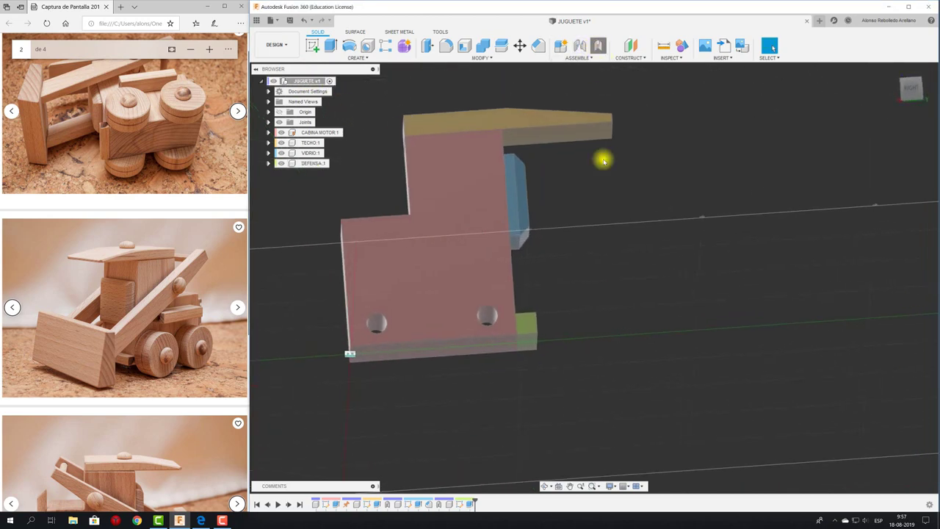
{"action": "left_click", "coordinate": [525, 322]}
{"action": "left_click", "coordinate": [503, 304]}
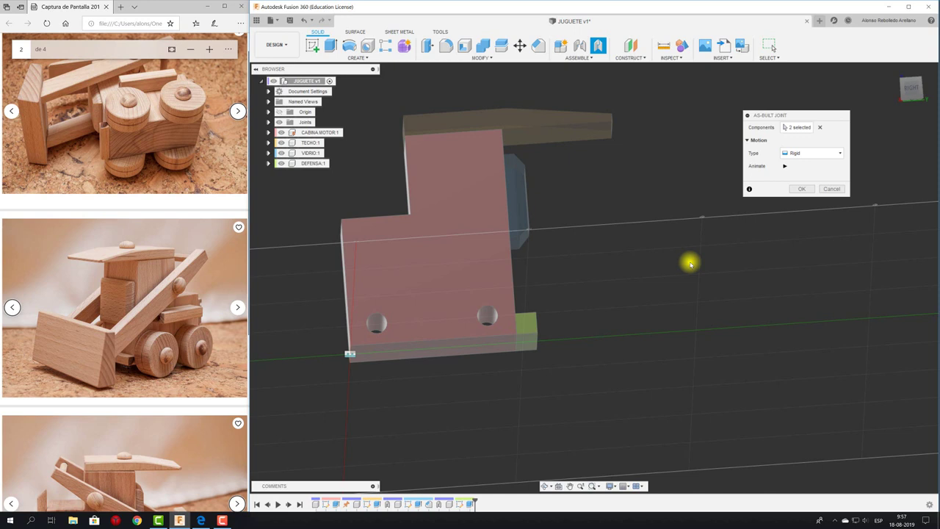
{"action": "left_click", "coordinate": [801, 188]}
{"action": "key", "text": "F6"}
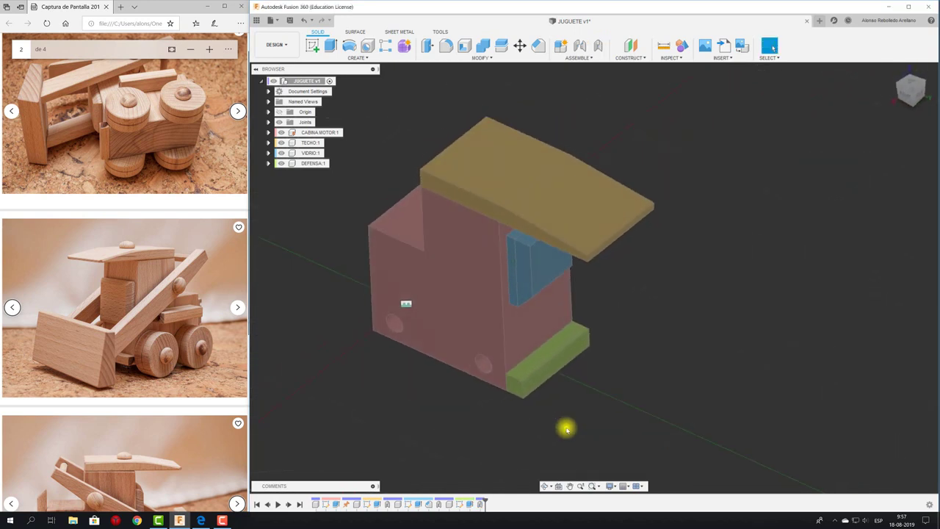
Step: Switch the viewport camera from orthographic to perspective
{"action": "left_click", "coordinate": [614, 486]}
{"action": "mouse_move", "coordinate": [624, 455]}
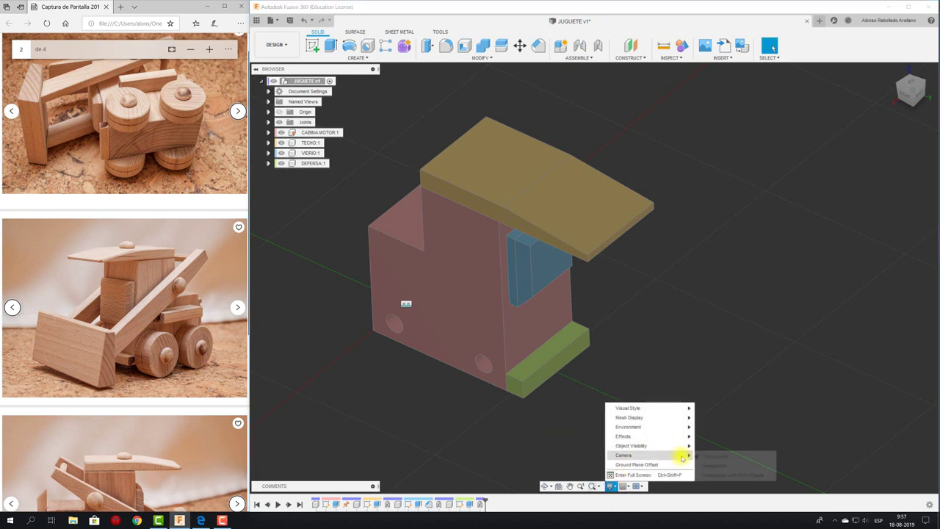
{"action": "left_click", "coordinate": [718, 466]}
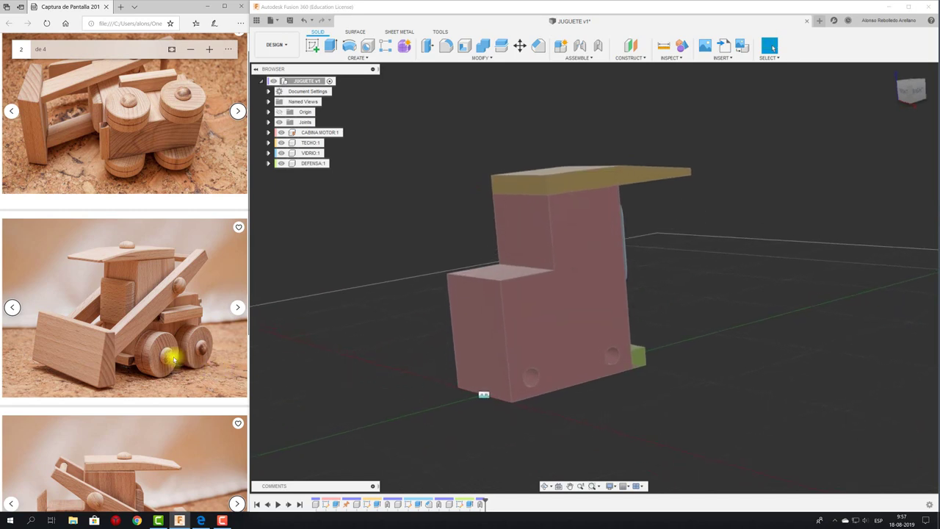
{"action": "scroll", "coordinate": [117, 386], "scroll_direction": "down", "scroll_amount": 4}
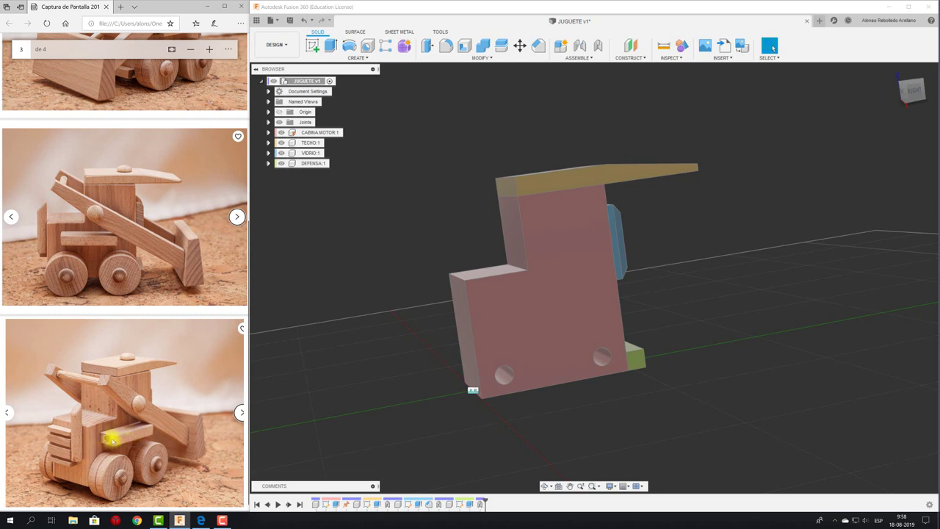
Step: Measure the cab's pivot hole at 3.00 mm radius (6.00 mm diameter), then begin a new component
{"action": "scroll", "coordinate": [163, 255], "scroll_direction": "up", "scroll_amount": 3}
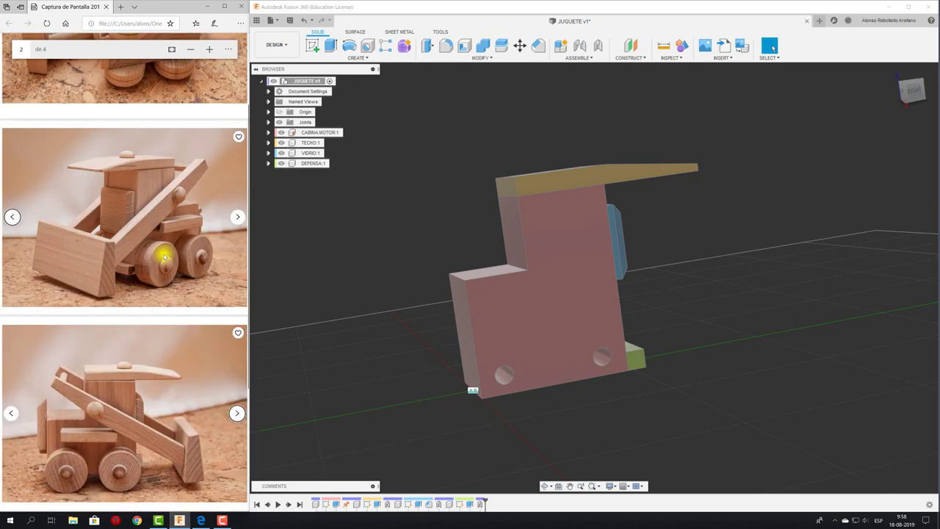
{"action": "scroll", "coordinate": [164, 255], "scroll_direction": "up", "scroll_amount": 3}
{"action": "scroll", "coordinate": [164, 255], "scroll_direction": "up", "scroll_amount": 3}
{"action": "scroll", "coordinate": [164, 255], "scroll_direction": "up", "scroll_amount": 3}
{"action": "scroll", "coordinate": [164, 255], "scroll_direction": "down", "scroll_amount": 2}
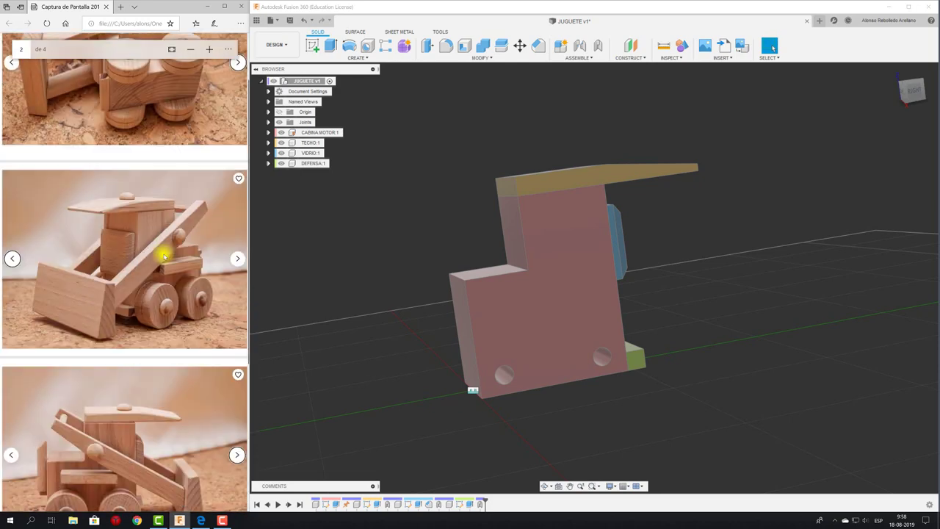
{"action": "scroll", "coordinate": [164, 255], "scroll_direction": "down", "scroll_amount": 3}
{"action": "scroll", "coordinate": [164, 256], "scroll_direction": "up", "scroll_amount": 1}
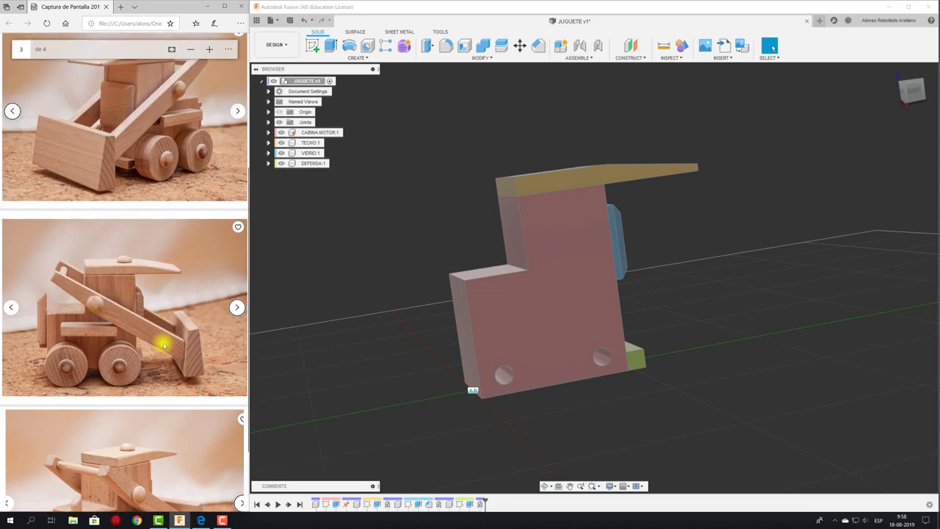
{"action": "scroll", "coordinate": [164, 338], "scroll_direction": "down", "scroll_amount": 1}
{"action": "scroll", "coordinate": [163, 331], "scroll_direction": "up", "scroll_amount": 2}
{"action": "scroll", "coordinate": [112, 299], "scroll_direction": "down", "scroll_amount": 2}
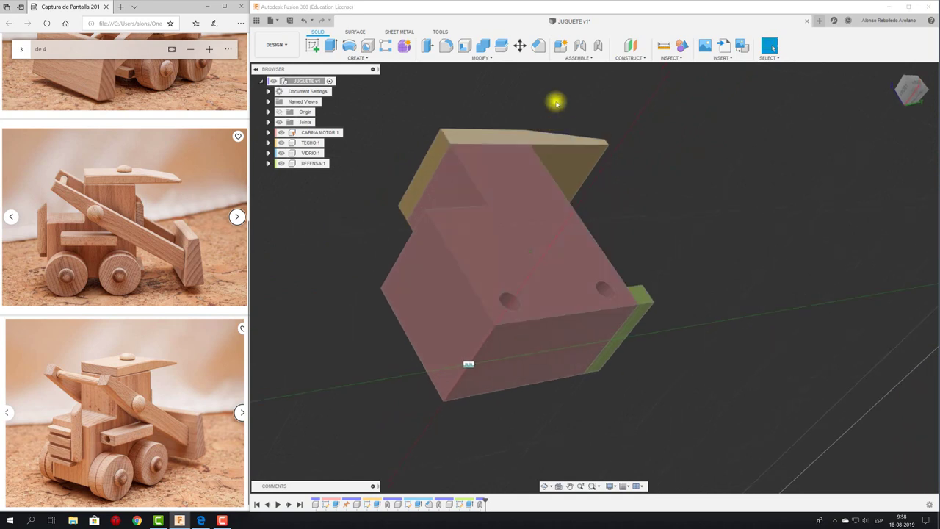
{"action": "left_click", "coordinate": [665, 45]}
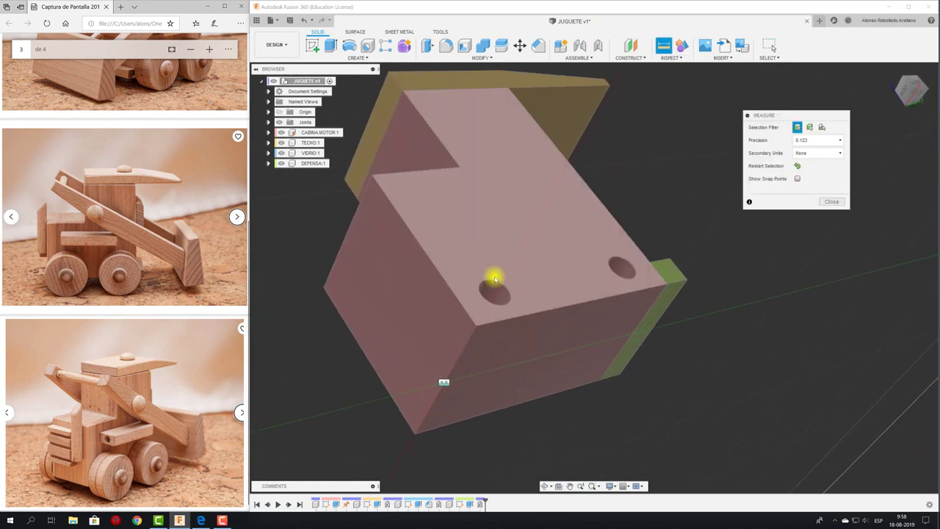
{"action": "left_click", "coordinate": [502, 281]}
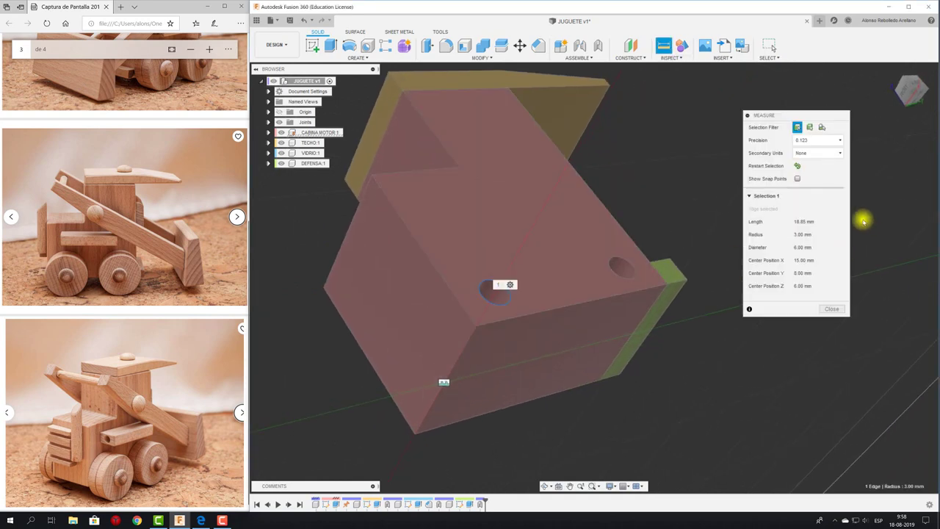
{"action": "left_click", "coordinate": [821, 310]}
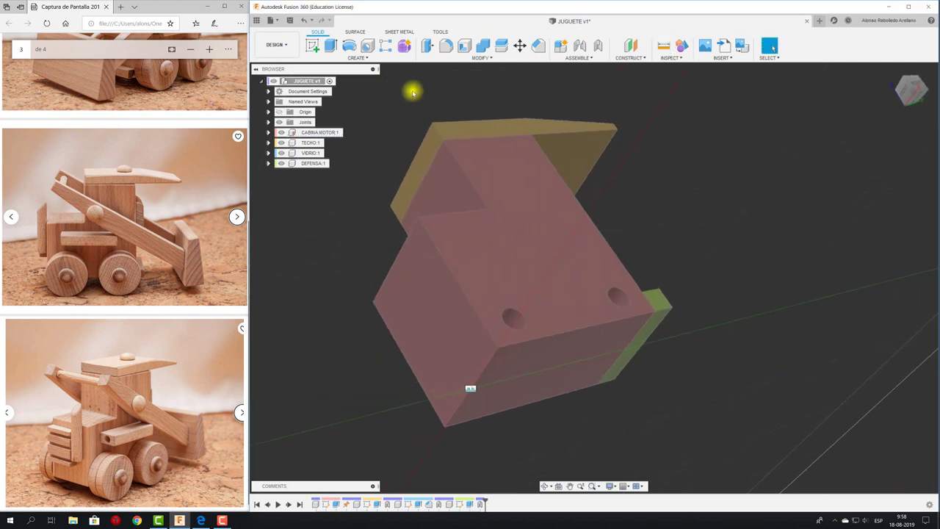
{"action": "left_click", "coordinate": [560, 46]}
{"action": "type", "text": "EJE RUEDA"}
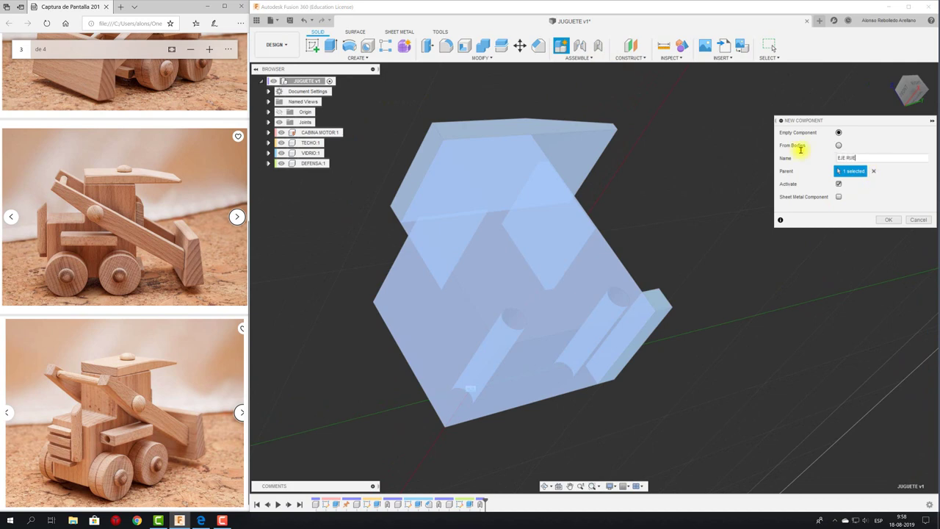
Step: Create the EJE RUEDA component and start a sketch on its YZ origin plane
{"action": "left_click", "coordinate": [888, 220]}
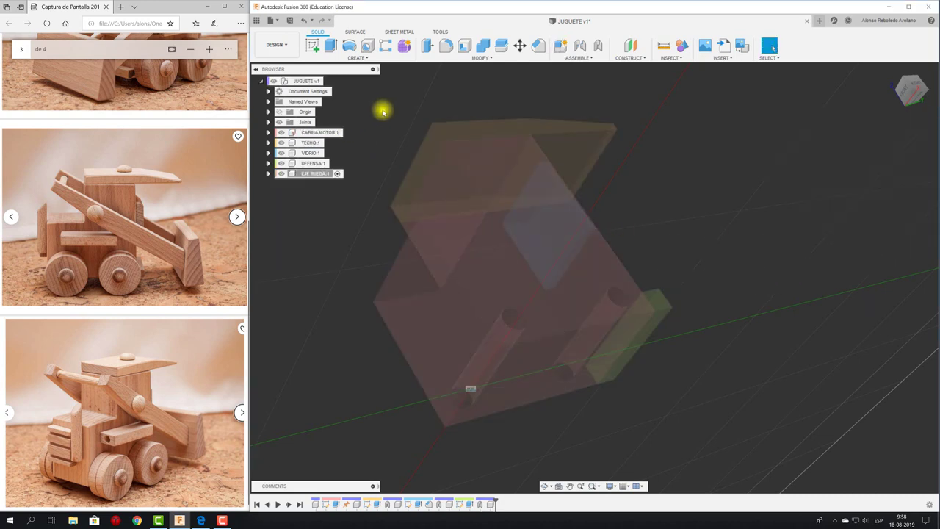
{"action": "left_click", "coordinate": [312, 45]}
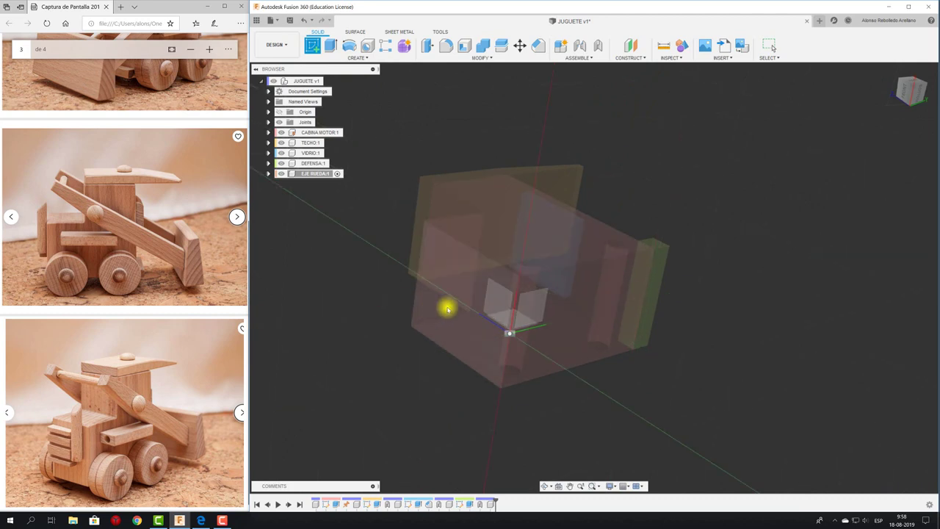
{"action": "scroll", "coordinate": [478, 382], "scroll_direction": "up", "scroll_amount": 4}
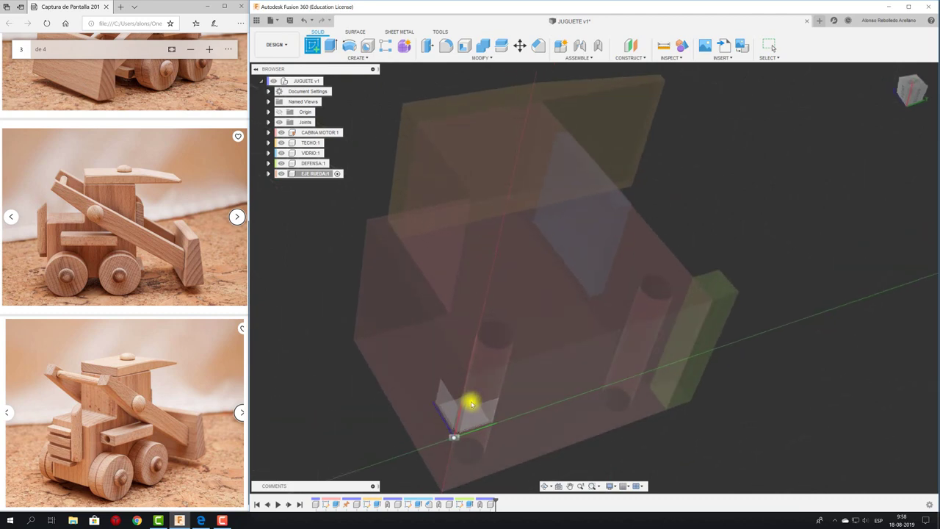
{"action": "middle_click_drag", "start_coordinate": [478, 382], "coordinate": [394, 356], "text": "shift"}
{"action": "middle_click_drag", "start_coordinate": [355, 168], "coordinate": [273, 122], "text": "shift"}
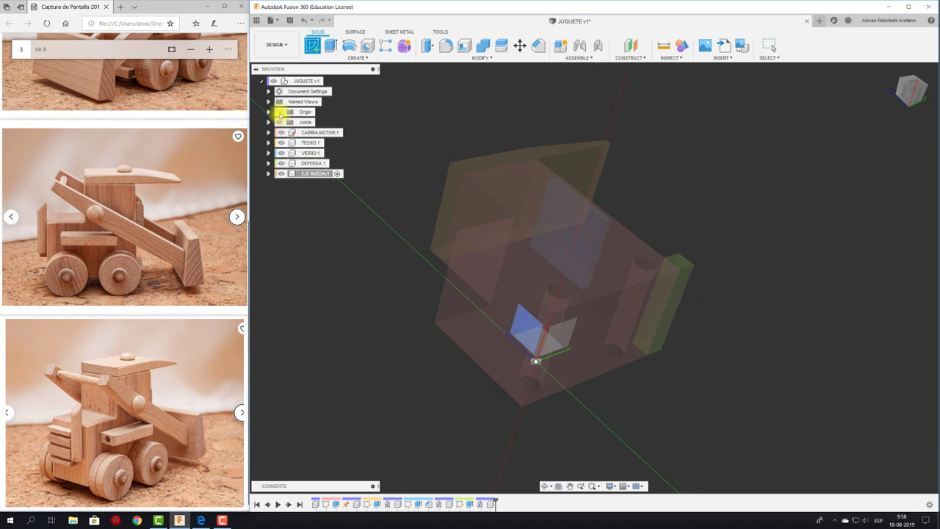
{"action": "middle_click_drag", "start_coordinate": [319, 169], "coordinate": [267, 111], "text": "shift"}
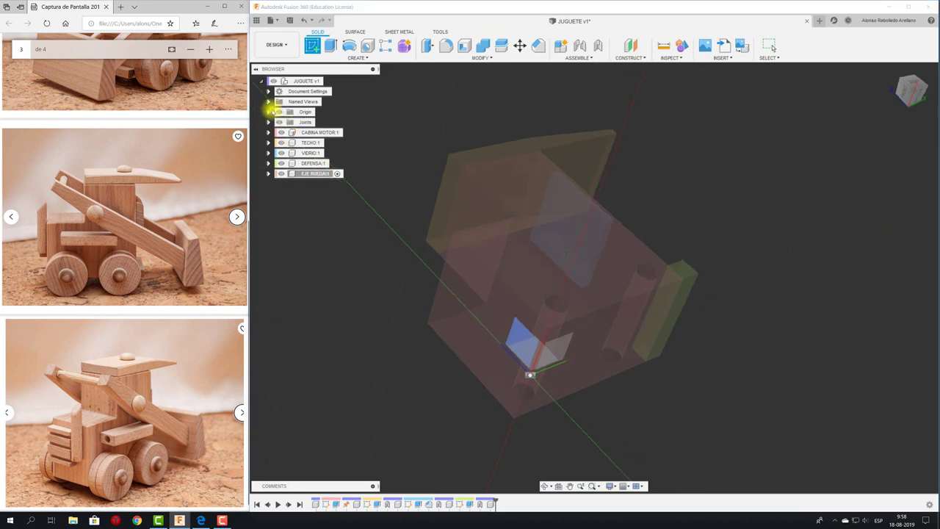
{"action": "left_click", "coordinate": [268, 111]}
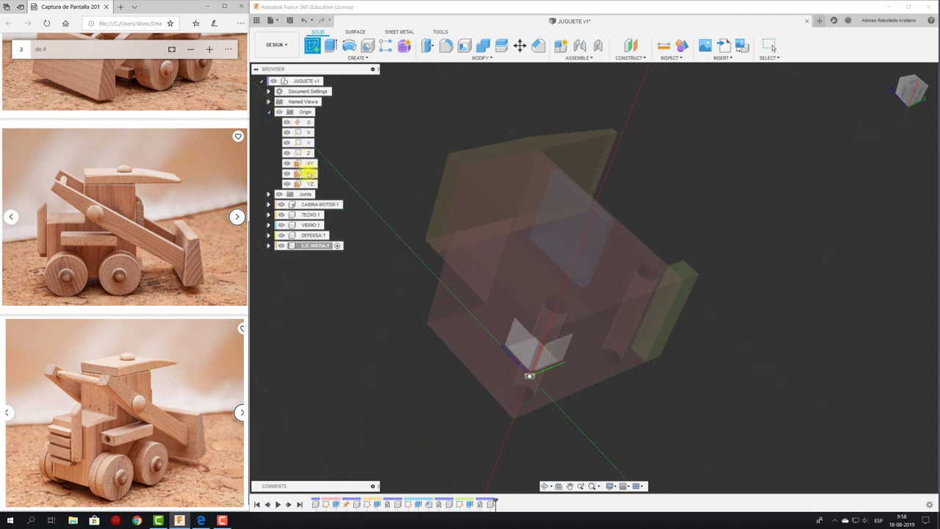
{"action": "middle_click_drag", "start_coordinate": [309, 173], "coordinate": [307, 183], "text": "shift"}
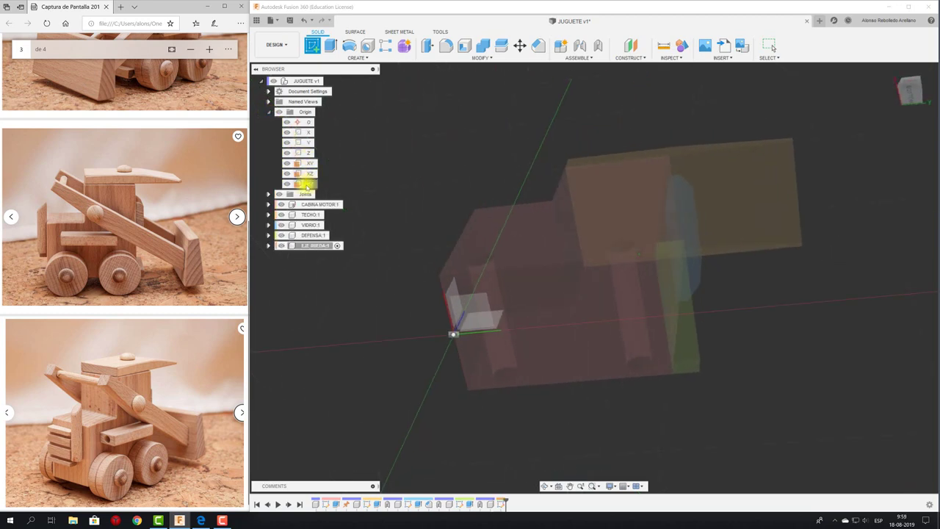
{"action": "left_click", "coordinate": [307, 184]}
{"action": "middle_click_drag", "start_coordinate": [486, 262], "coordinate": [306, 185], "text": "shift"}
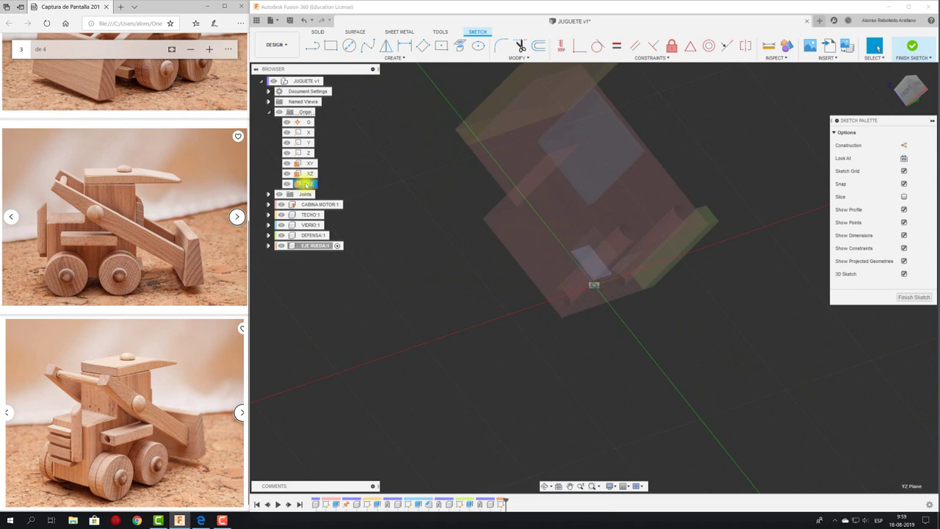
Step: Set the view to RIGHT with the ViewCube to face the cab's pivot holes
{"action": "left_click", "coordinate": [350, 47]}
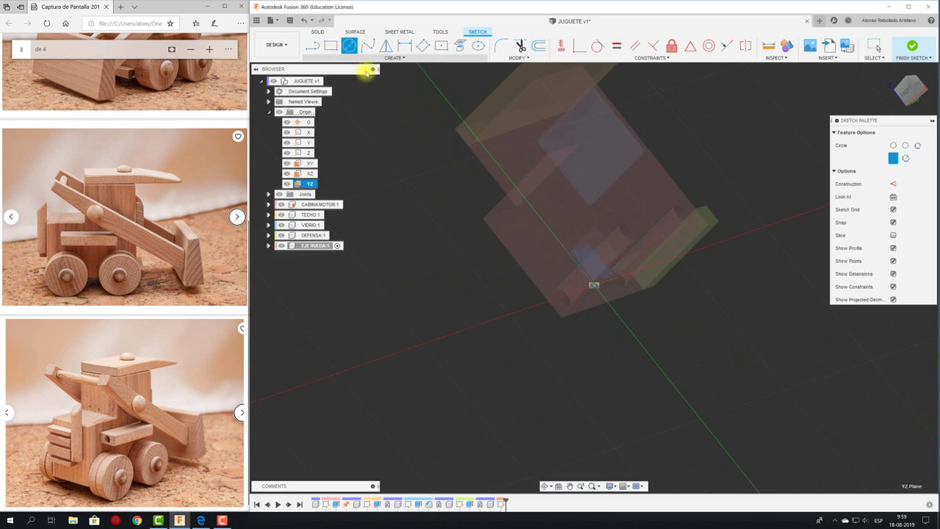
{"action": "mouse_move", "coordinate": [595, 289]}
{"action": "middle_mouse_down", "text": "shift"}
{"action": "mouse_move", "coordinate": [598, 320]}
{"action": "mouse_move", "coordinate": [596, 299]}
{"action": "mouse_move", "coordinate": [607, 315]}
{"action": "middle_mouse_up", "text": "shift"}
{"action": "scroll", "coordinate": [616, 279], "scroll_direction": "up", "scroll_amount": 5}
{"action": "left_click_drag", "start_coordinate": [891, 93], "coordinate": [913, 88]}
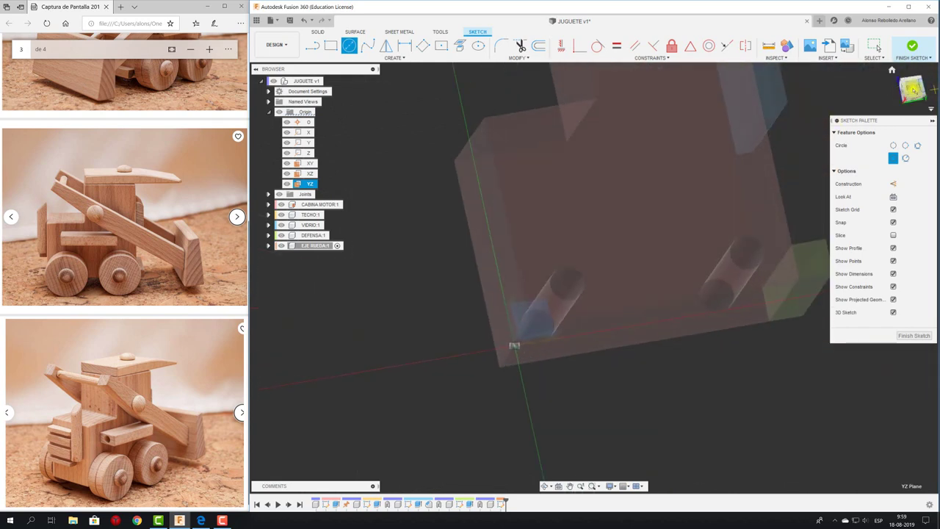
{"action": "left_click", "coordinate": [914, 90]}
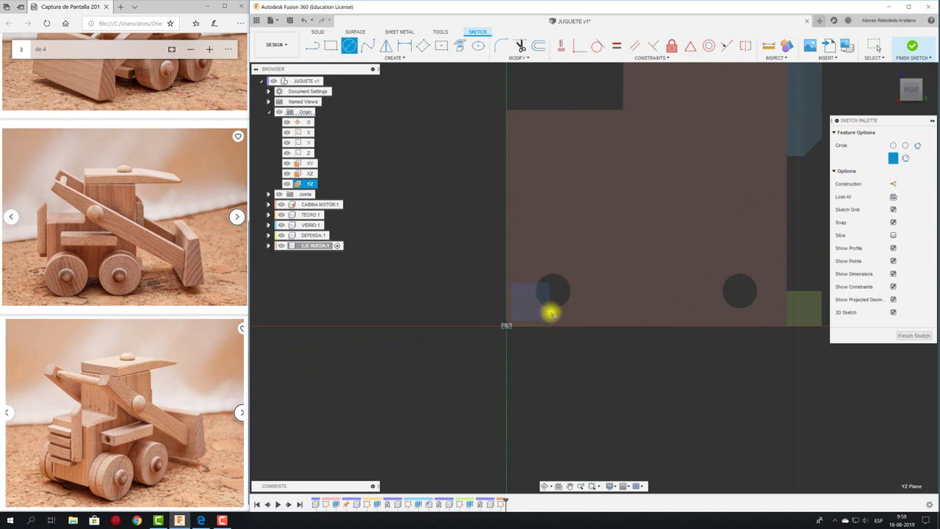
Step: Project the 3.00 mm-radius pivot hole edge into the sketch and start an extrude
{"action": "left_click", "coordinate": [460, 45]}
{"action": "left_click", "coordinate": [570, 292]}
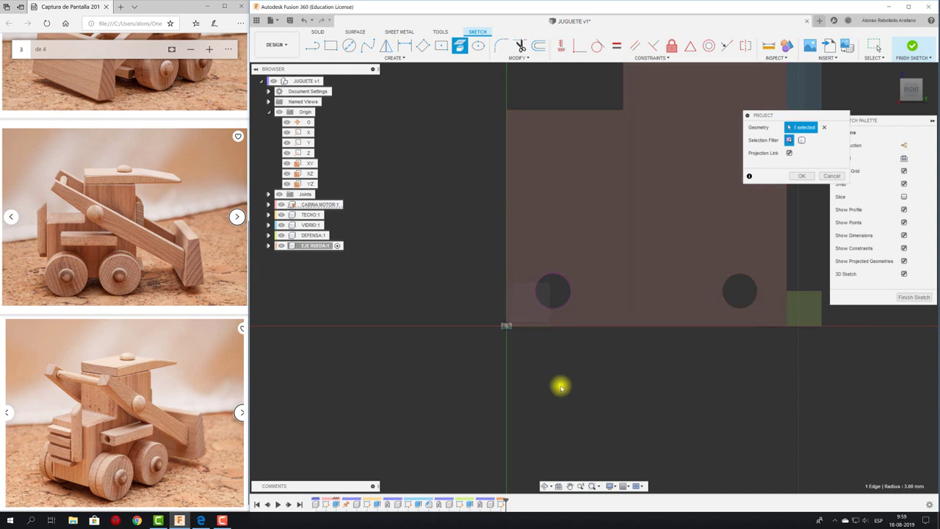
{"action": "mouse_move", "coordinate": [560, 387]}
{"action": "middle_mouse_down", "text": "shift"}
{"action": "mouse_move", "coordinate": [543, 292]}
{"action": "mouse_move", "coordinate": [600, 333]}
{"action": "mouse_move", "coordinate": [530, 287]}
{"action": "middle_mouse_up", "text": "shift"}
{"action": "middle_click_drag", "start_coordinate": [369, 265], "coordinate": [776, 202], "text": "shift"}
{"action": "left_click", "coordinate": [802, 175]}
{"action": "middle_click_drag", "start_coordinate": [537, 247], "coordinate": [357, 300], "text": "shift"}
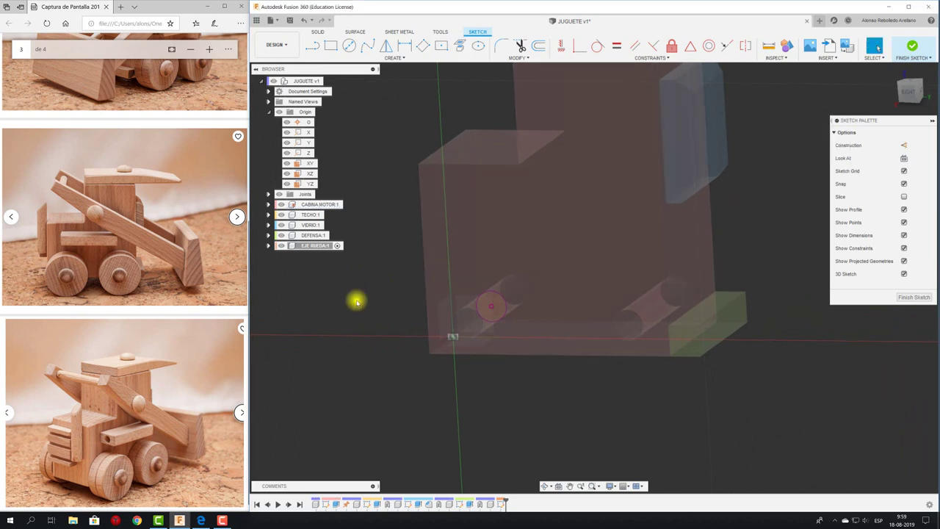
{"action": "key", "text": "e"}
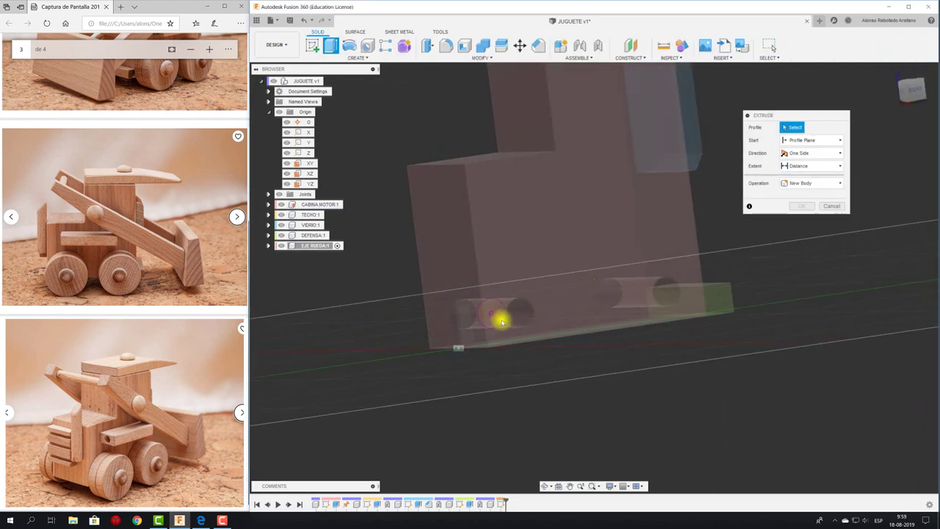
Step: Extrude the hole circle symmetrically to 29.236 mm to form the cylindrical axle
{"action": "left_click", "coordinate": [517, 314]}
{"action": "mouse_move", "coordinate": [517, 313]}
{"action": "left_mouse_down"}
{"action": "mouse_move", "coordinate": [787, 294]}
{"action": "mouse_move", "coordinate": [589, 284]}
{"action": "left_mouse_up"}
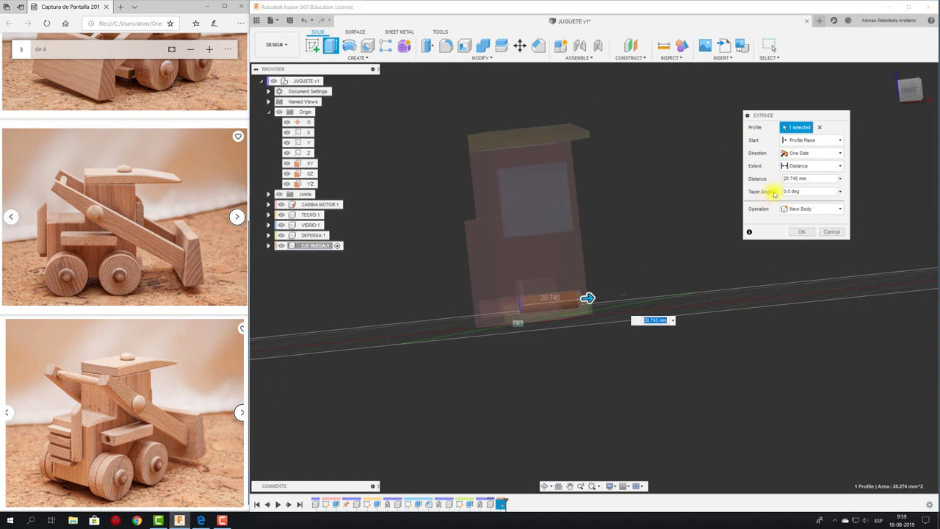
{"action": "left_click", "coordinate": [807, 165]}
{"action": "left_click", "coordinate": [807, 155]}
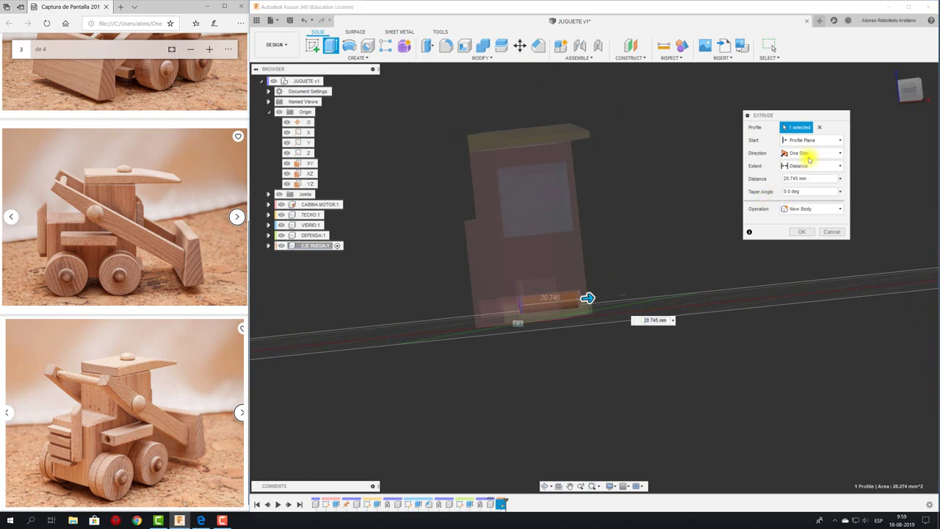
{"action": "left_click", "coordinate": [808, 156]}
{"action": "left_click", "coordinate": [799, 186]}
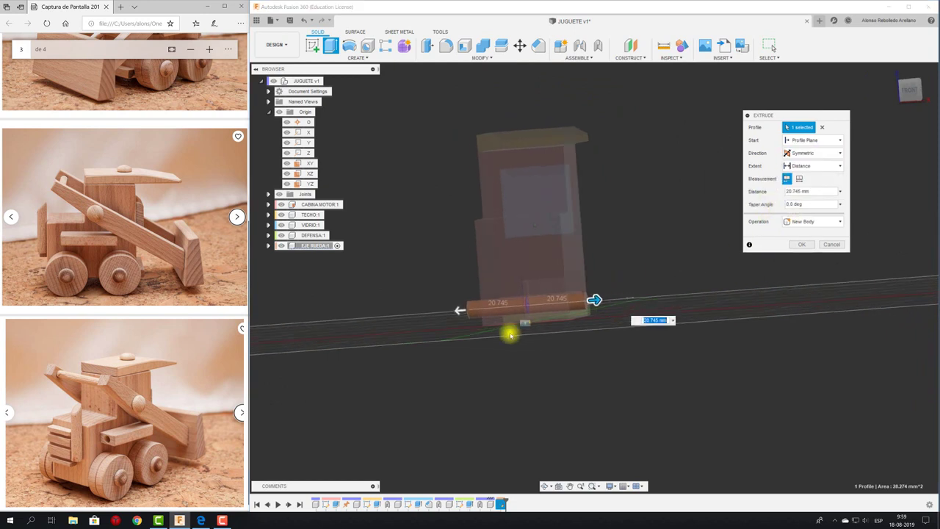
{"action": "middle_click_drag", "start_coordinate": [508, 331], "coordinate": [479, 305], "text": "shift"}
{"action": "mouse_move", "coordinate": [478, 305]}
{"action": "left_mouse_down"}
{"action": "mouse_move", "coordinate": [459, 305]}
{"action": "mouse_move", "coordinate": [446, 336]}
{"action": "left_mouse_up"}
{"action": "mouse_move", "coordinate": [447, 336]}
{"action": "middle_mouse_down", "text": "shift"}
{"action": "mouse_move", "coordinate": [453, 353]}
{"action": "mouse_move", "coordinate": [800, 264]}
{"action": "middle_mouse_up", "text": "shift"}
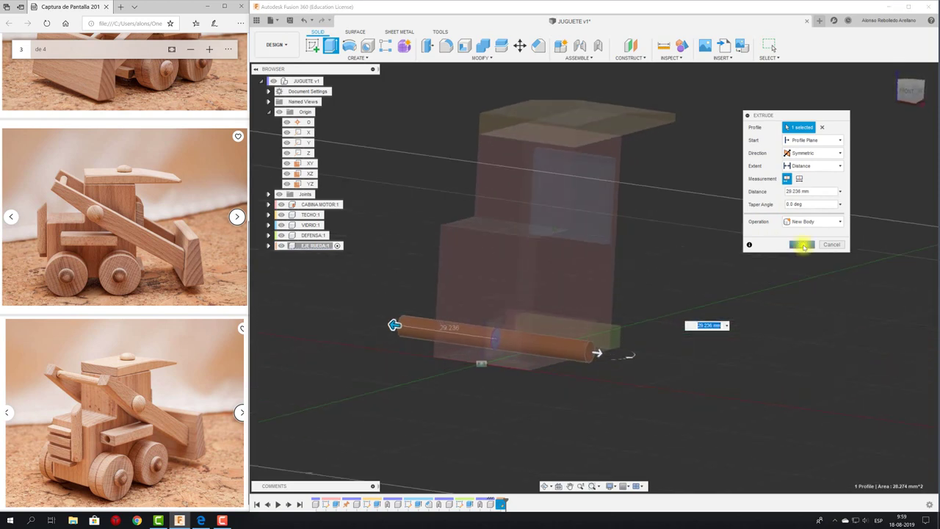
{"action": "left_click", "coordinate": [802, 244]}
{"action": "mouse_move", "coordinate": [703, 281]}
{"action": "middle_mouse_down", "text": "shift"}
{"action": "mouse_move", "coordinate": [738, 275]}
{"action": "mouse_move", "coordinate": [382, 363]}
{"action": "middle_mouse_up", "text": "shift"}
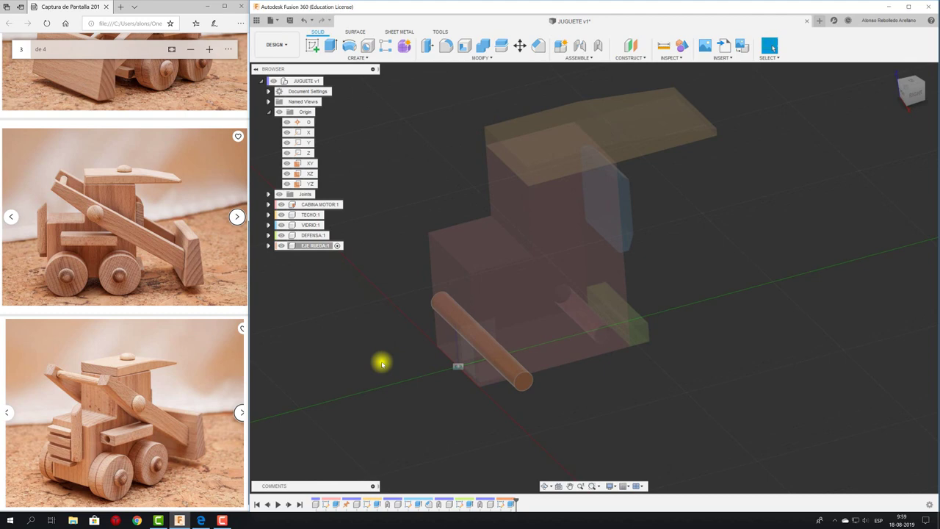
Step: Activate the JUGUETE assembly and test-move the axle, undoing the move
{"action": "left_click", "coordinate": [327, 81]}
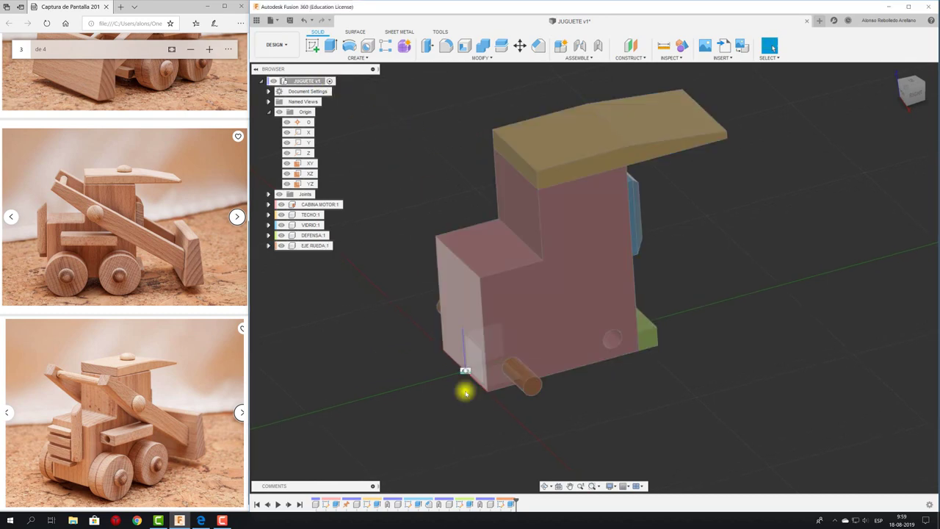
{"action": "left_click_drag", "start_coordinate": [523, 378], "coordinate": [376, 406]}
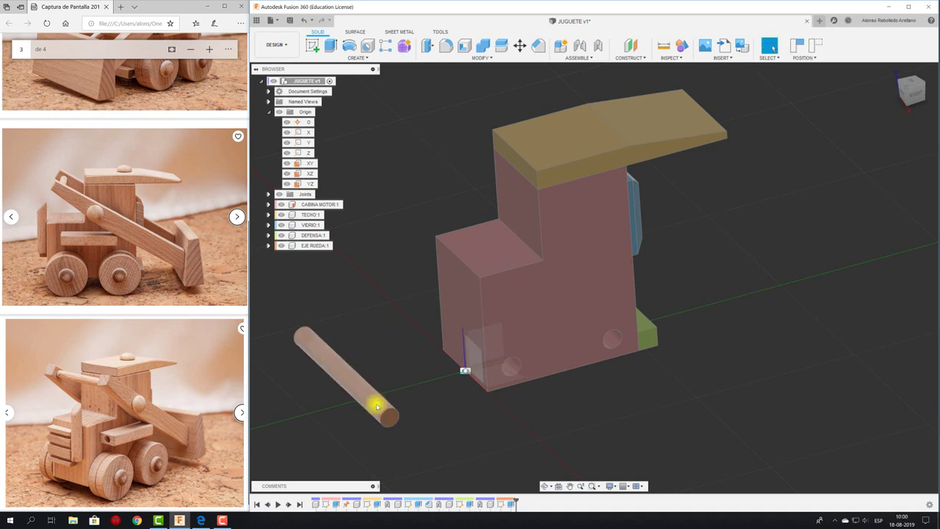
{"action": "key", "text": "ctrl+z"}
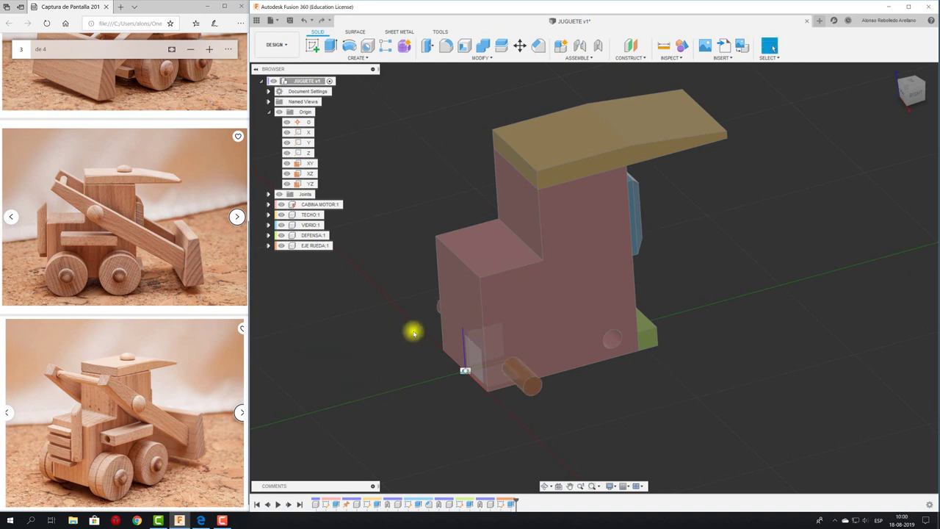
Step: Create an as-built revolute joint between EJE RUEDA and CABINA MOTOR at the axle end
{"action": "left_click", "coordinate": [599, 46]}
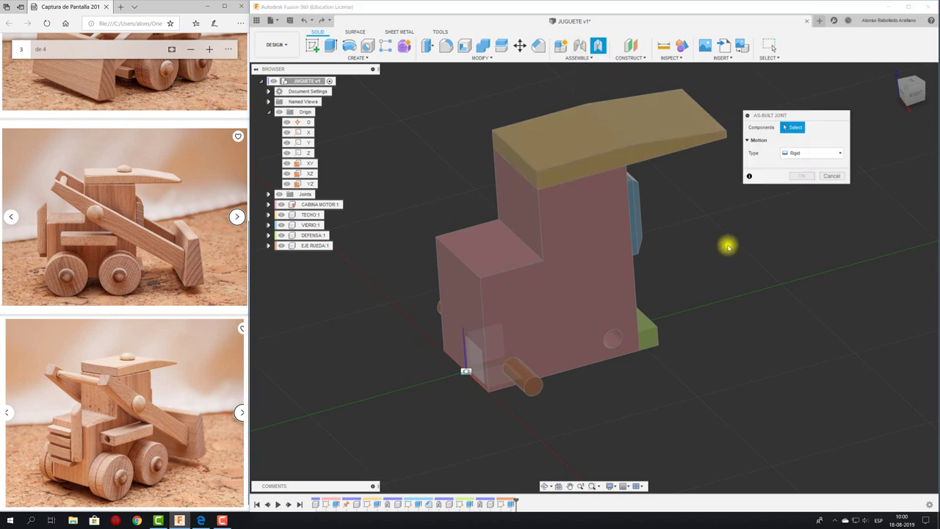
{"action": "left_click", "coordinate": [830, 155]}
{"action": "left_click", "coordinate": [808, 168]}
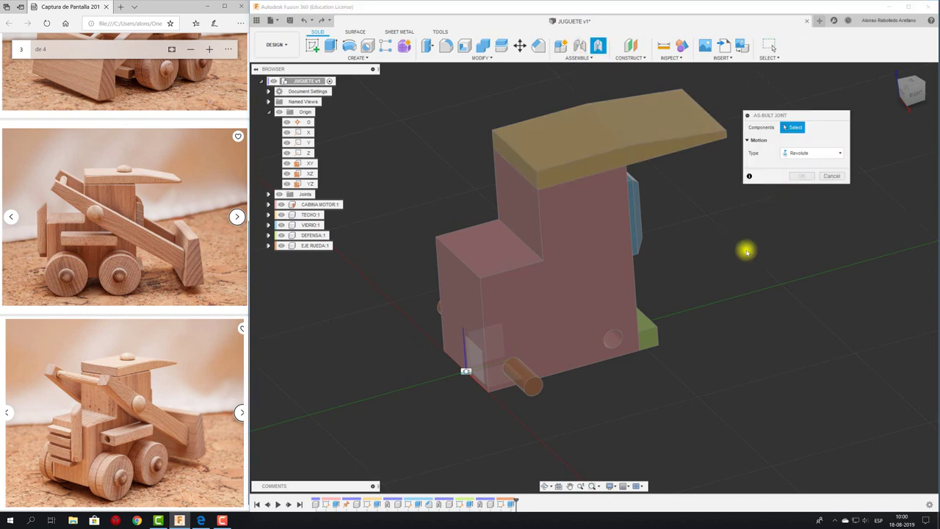
{"action": "mouse_move", "coordinate": [562, 430]}
{"action": "middle_mouse_down", "text": "shift"}
{"action": "mouse_move", "coordinate": [524, 374]}
{"action": "mouse_move", "coordinate": [593, 369]}
{"action": "mouse_move", "coordinate": [558, 351]}
{"action": "mouse_move", "coordinate": [580, 286]}
{"action": "middle_mouse_up", "text": "shift"}
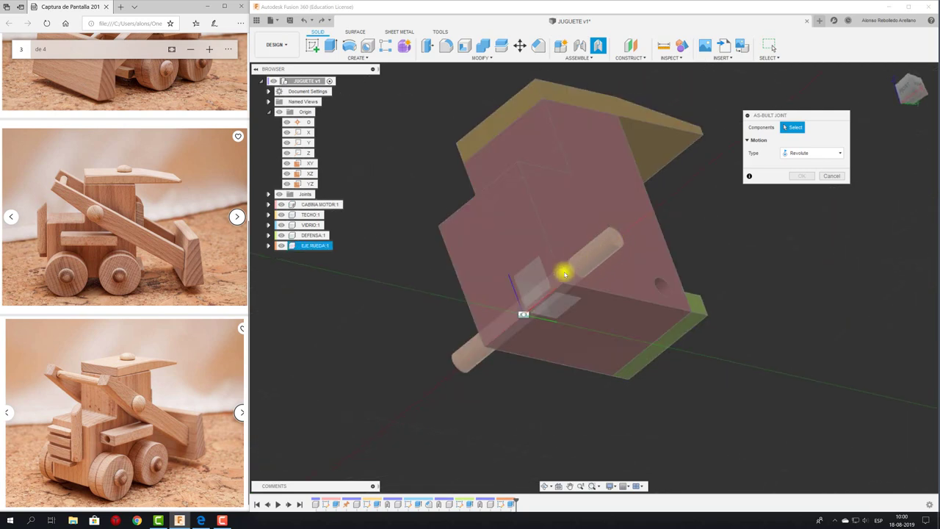
{"action": "left_click", "coordinate": [604, 252]}
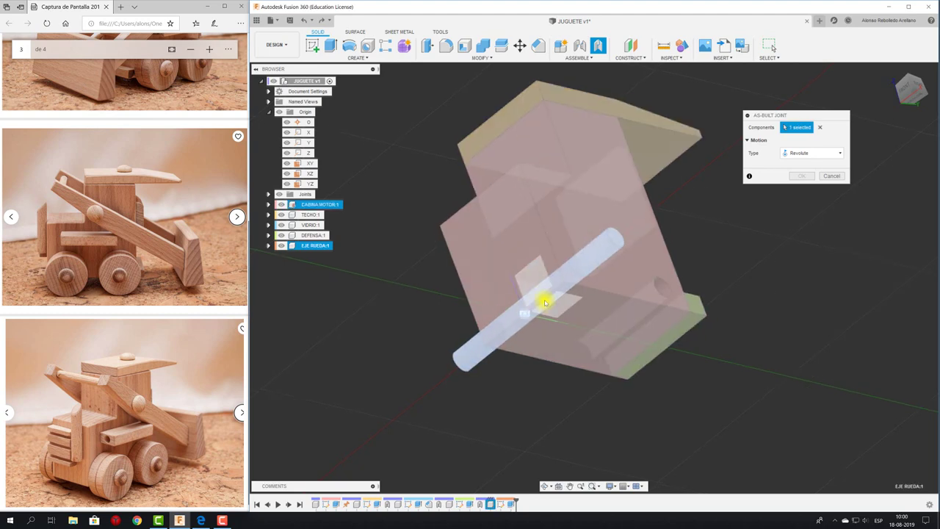
{"action": "mouse_move", "coordinate": [547, 299]}
{"action": "middle_mouse_down", "text": "shift"}
{"action": "mouse_move", "coordinate": [548, 319]}
{"action": "mouse_move", "coordinate": [588, 264]}
{"action": "middle_mouse_up", "text": "shift"}
{"action": "left_click", "coordinate": [587, 264]}
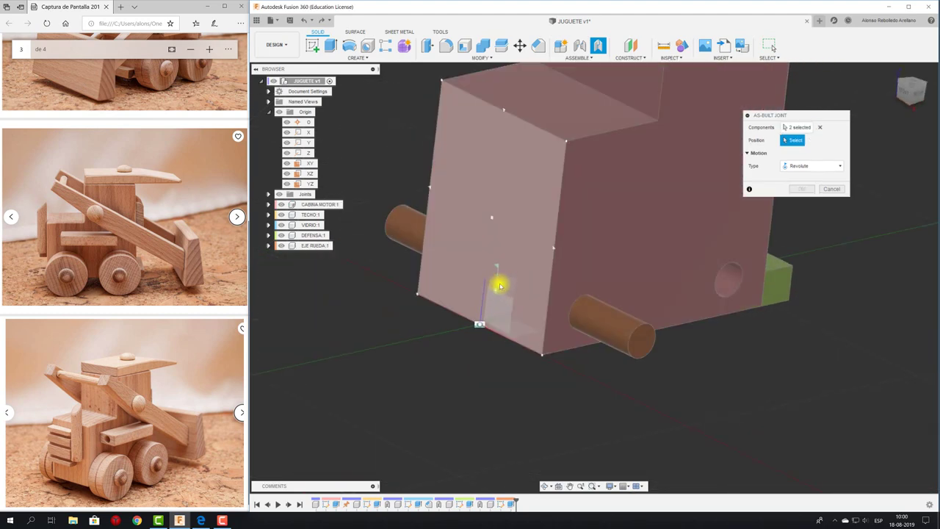
{"action": "mouse_move", "coordinate": [498, 285]}
{"action": "middle_mouse_down", "text": "shift"}
{"action": "mouse_move", "coordinate": [524, 294]}
{"action": "mouse_move", "coordinate": [492, 306]}
{"action": "mouse_move", "coordinate": [500, 298]}
{"action": "mouse_move", "coordinate": [578, 309]}
{"action": "mouse_move", "coordinate": [633, 293]}
{"action": "middle_mouse_up", "text": "shift"}
{"action": "left_click", "coordinate": [641, 285]}
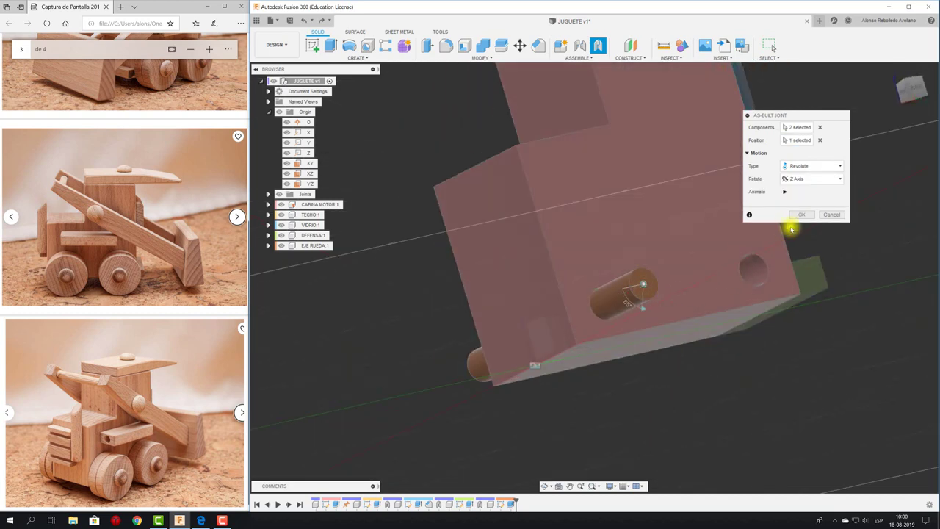
{"action": "left_click", "coordinate": [798, 215]}
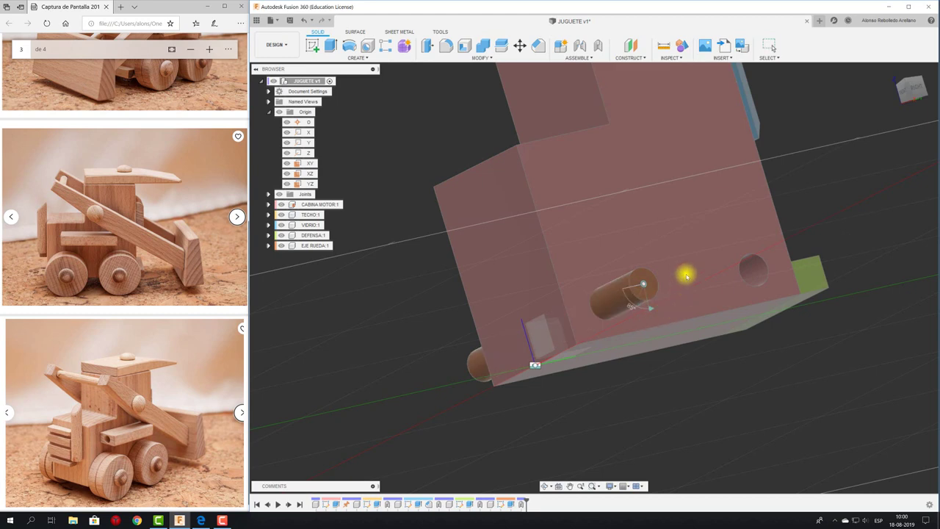
Step: Spin the axle on its revolute joint and orbit around the model
{"action": "left_click_drag", "start_coordinate": [644, 279], "coordinate": [644, 287]}
{"action": "mouse_move", "coordinate": [643, 286]}
{"action": "middle_mouse_down", "text": "shift"}
{"action": "mouse_move", "coordinate": [436, 390]}
{"action": "mouse_move", "coordinate": [550, 361]}
{"action": "mouse_move", "coordinate": [562, 370]}
{"action": "mouse_move", "coordinate": [656, 346]}
{"action": "mouse_move", "coordinate": [678, 329]}
{"action": "middle_mouse_up", "text": "shift"}
{"action": "middle_click_drag", "start_coordinate": [539, 394], "coordinate": [466, 275], "text": "shift"}
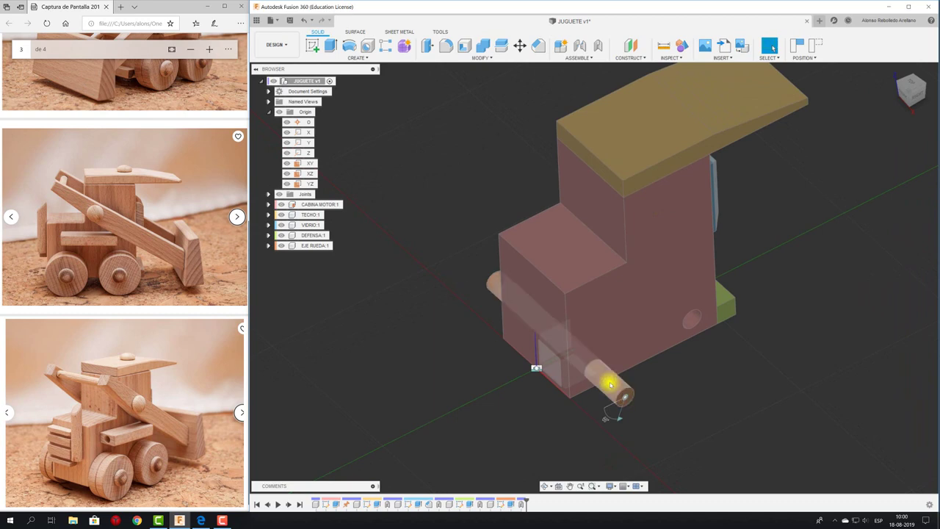
{"action": "scroll", "coordinate": [609, 382], "scroll_direction": "down", "scroll_amount": 1}
{"action": "scroll", "coordinate": [610, 382], "scroll_direction": "down", "scroll_amount": 2}
{"action": "scroll", "coordinate": [610, 383], "scroll_direction": "down", "scroll_amount": 1}
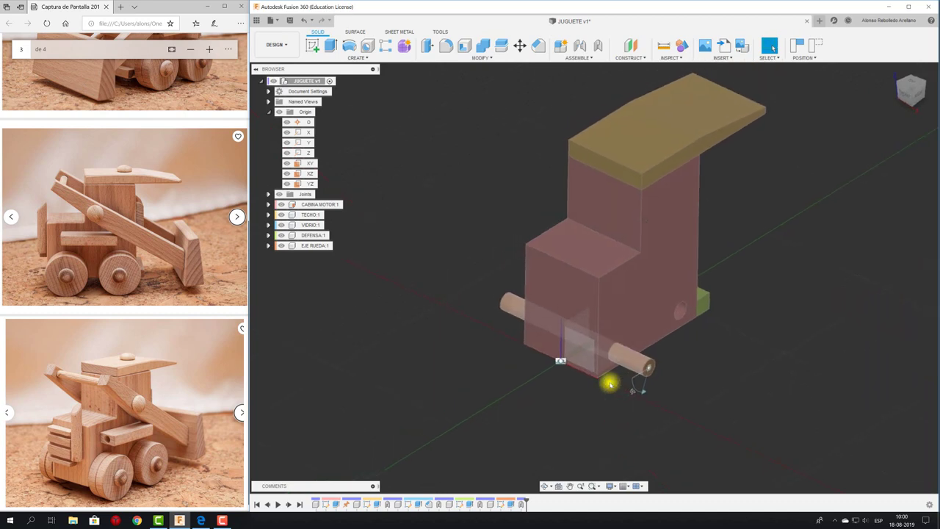
{"action": "middle_click_drag", "start_coordinate": [609, 383], "coordinate": [301, 272], "text": "shift"}
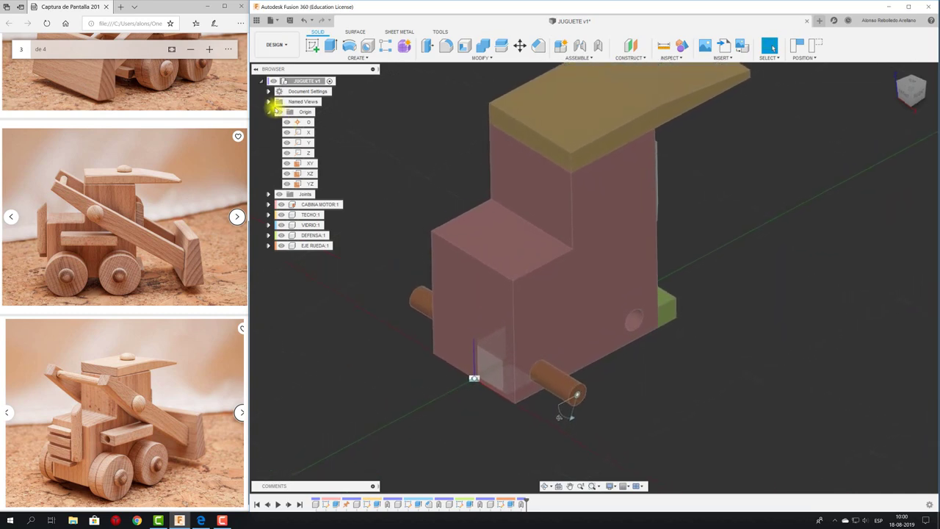
Step: Collapse the Origin folder, reframe the view, and open New Component settings
{"action": "left_click", "coordinate": [268, 112]}
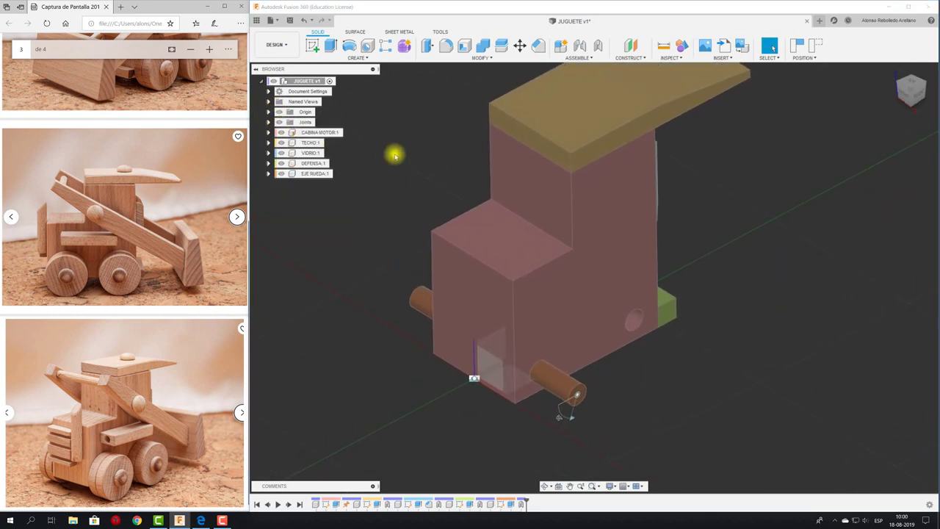
{"action": "middle_click_drag", "start_coordinate": [392, 153], "coordinate": [409, 168], "text": "shift"}
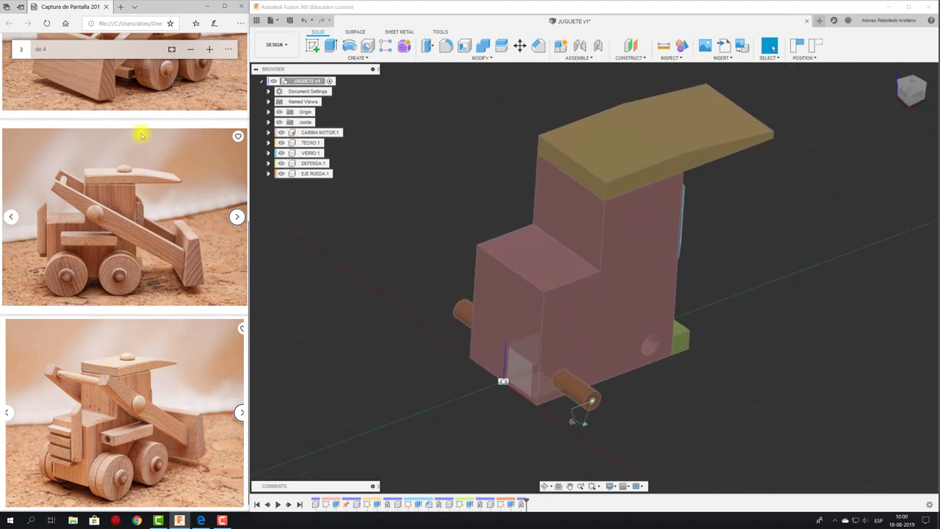
{"action": "scroll", "coordinate": [147, 147], "scroll_direction": "up", "scroll_amount": 3}
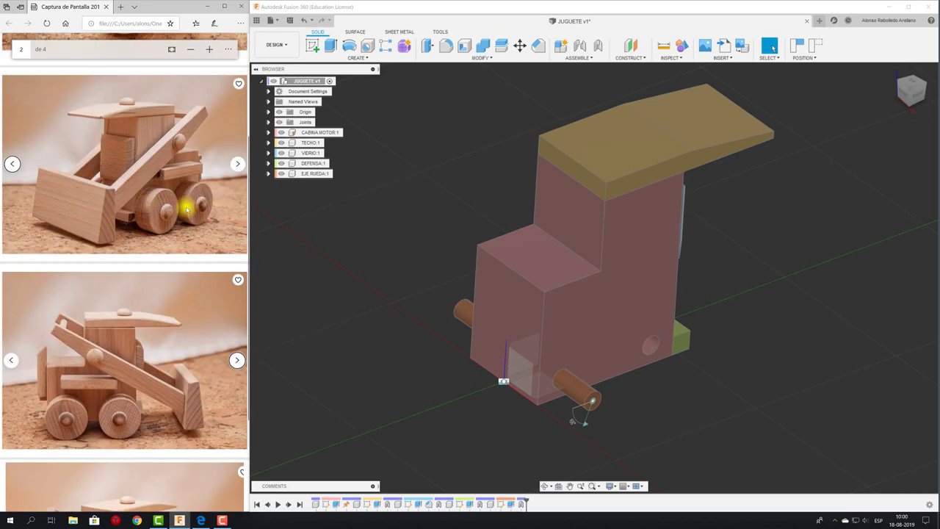
{"action": "scroll", "coordinate": [187, 209], "scroll_direction": "up", "scroll_amount": 3}
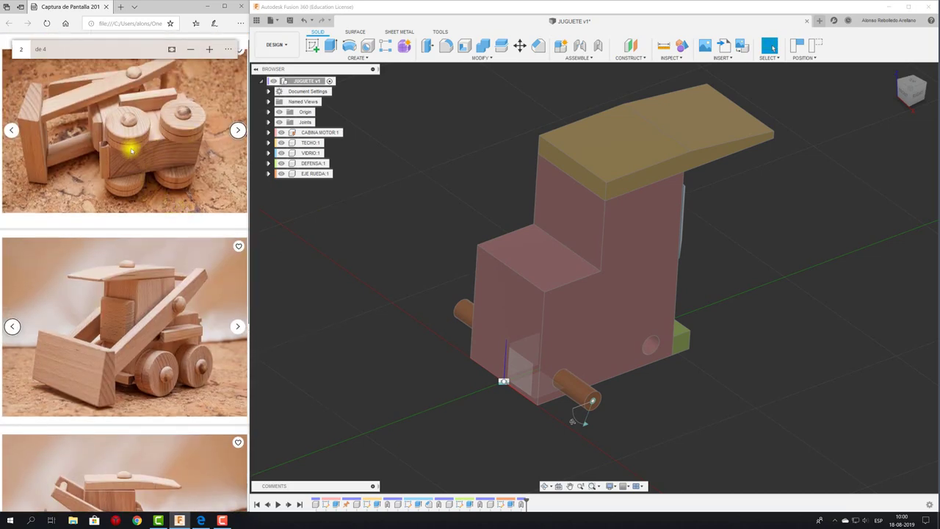
{"action": "scroll", "coordinate": [384, 279], "scroll_direction": "down", "scroll_amount": 2}
{"action": "scroll", "coordinate": [378, 210], "scroll_direction": "down", "scroll_amount": 1}
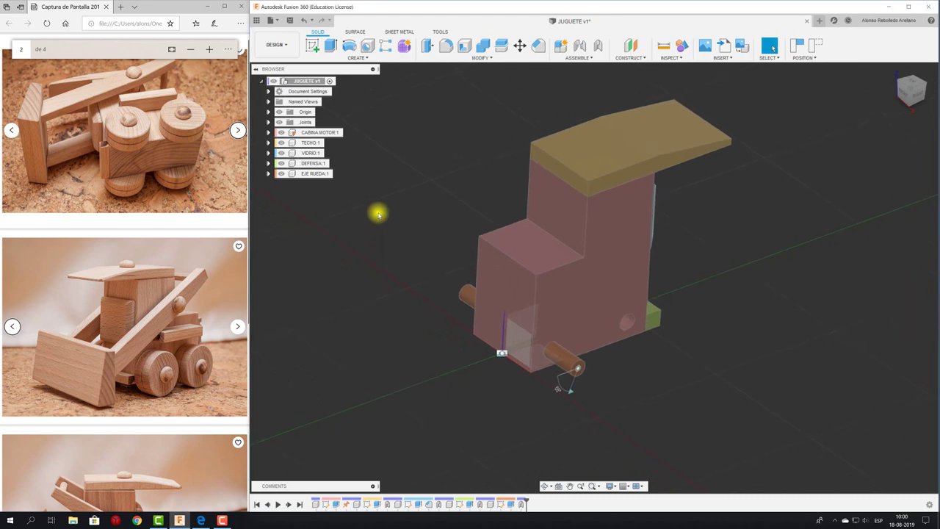
{"action": "left_click", "coordinate": [561, 48]}
{"action": "type", "text": "RUEDA"}
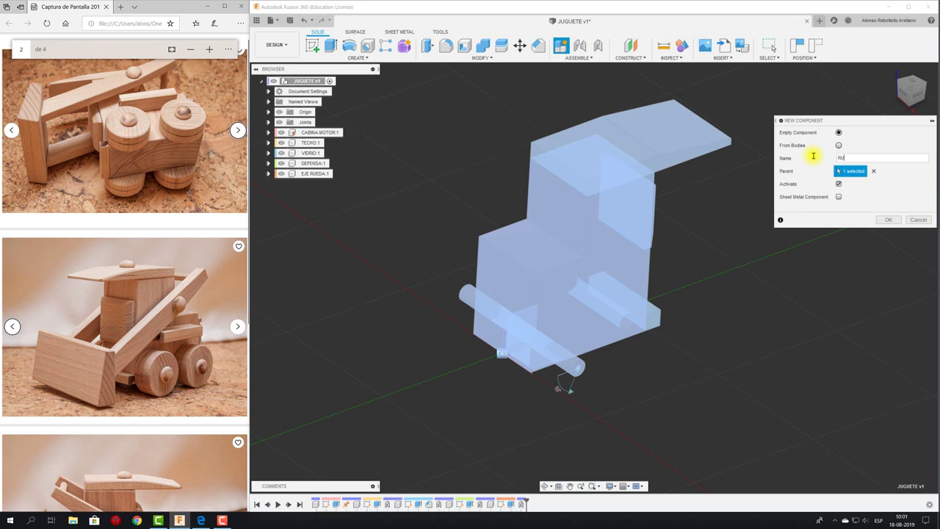
Step: Create the RUEDA component and start a sketch on the cab's side face
{"action": "left_click", "coordinate": [889, 219]}
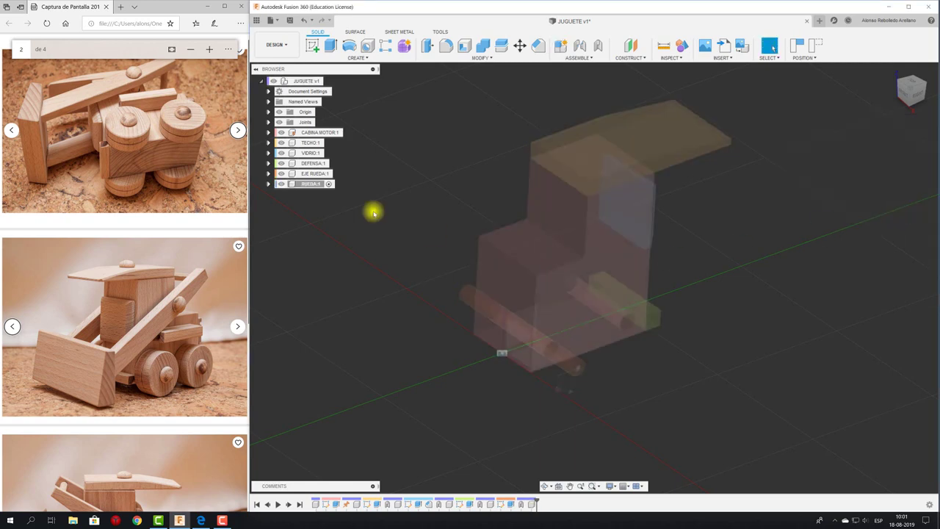
{"action": "left_click", "coordinate": [314, 46]}
{"action": "left_click", "coordinate": [560, 334]}
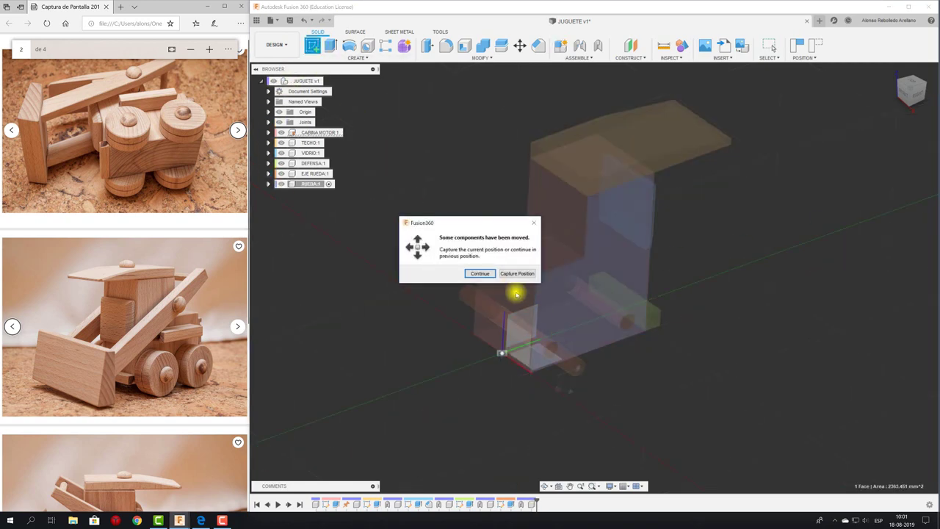
{"action": "left_click", "coordinate": [517, 274]}
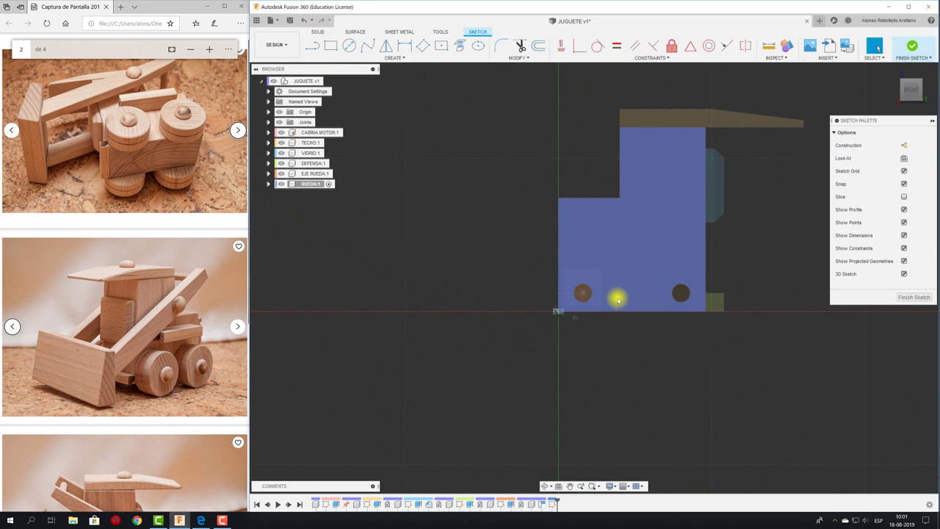
Step: Draw a circle centred on the axle end with size 11 and start extruding it
{"action": "left_click", "coordinate": [350, 45]}
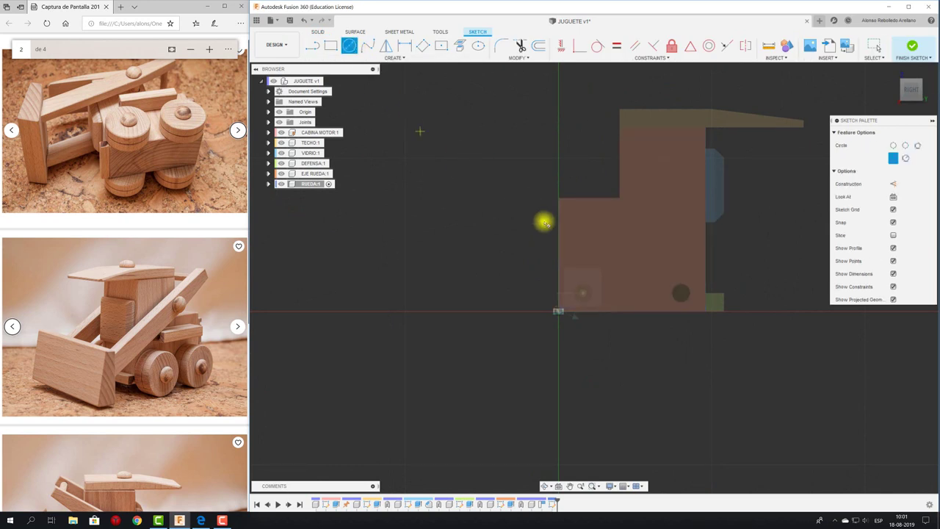
{"action": "left_click", "coordinate": [586, 292]}
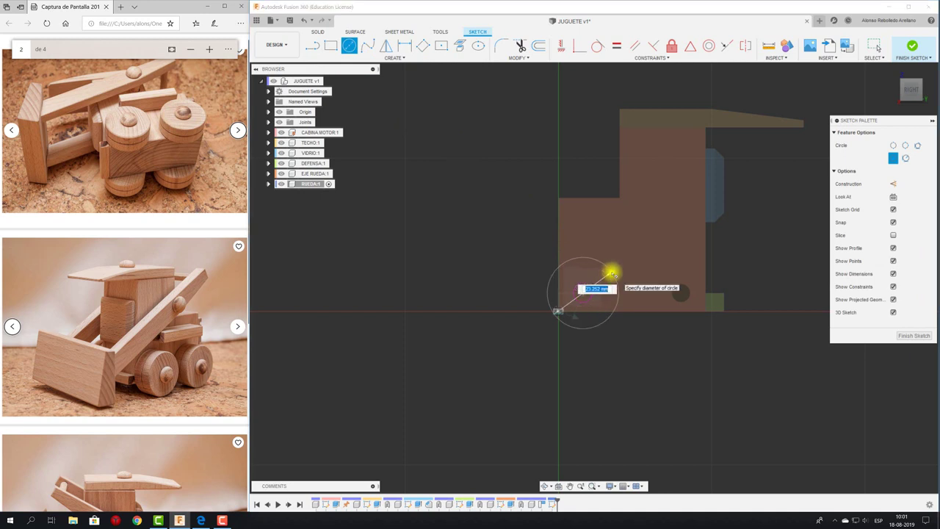
{"action": "type", "text": "11"}
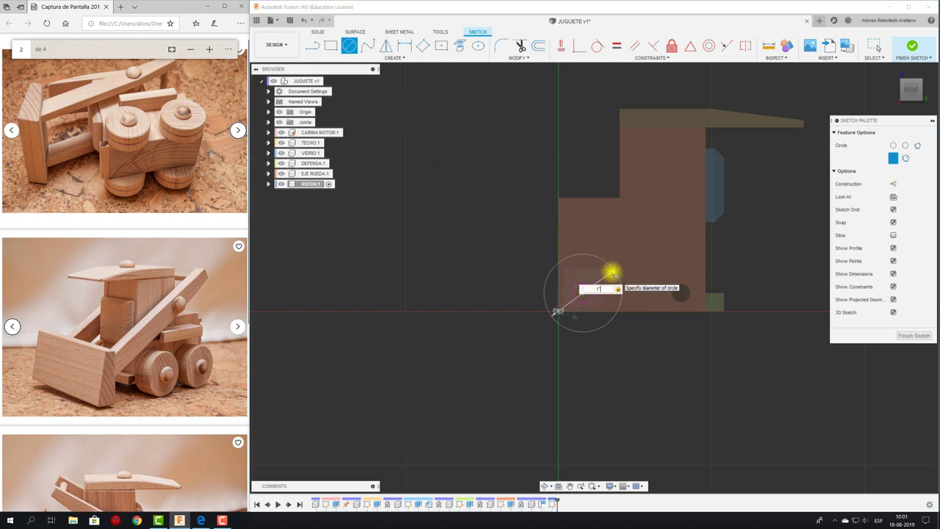
{"action": "key", "text": "Return"}
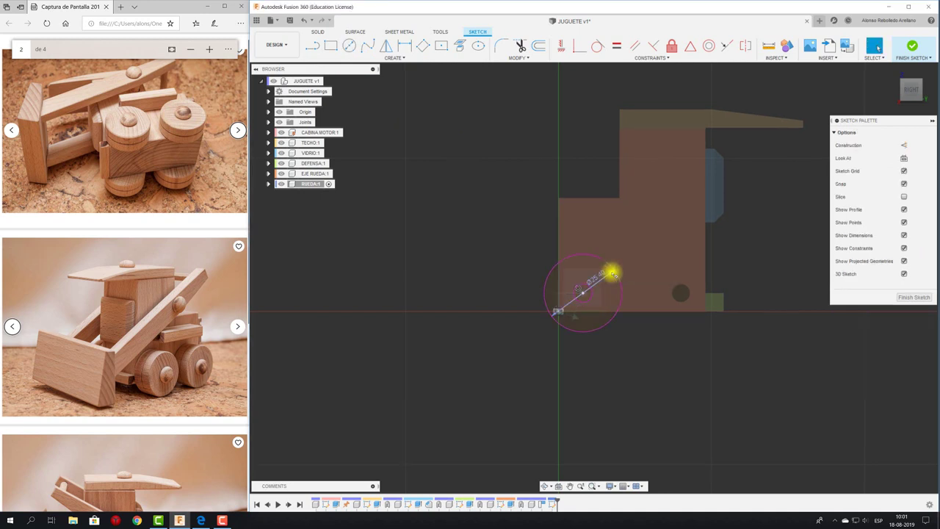
{"action": "middle_click_drag", "start_coordinate": [611, 273], "coordinate": [629, 386], "text": "shift"}
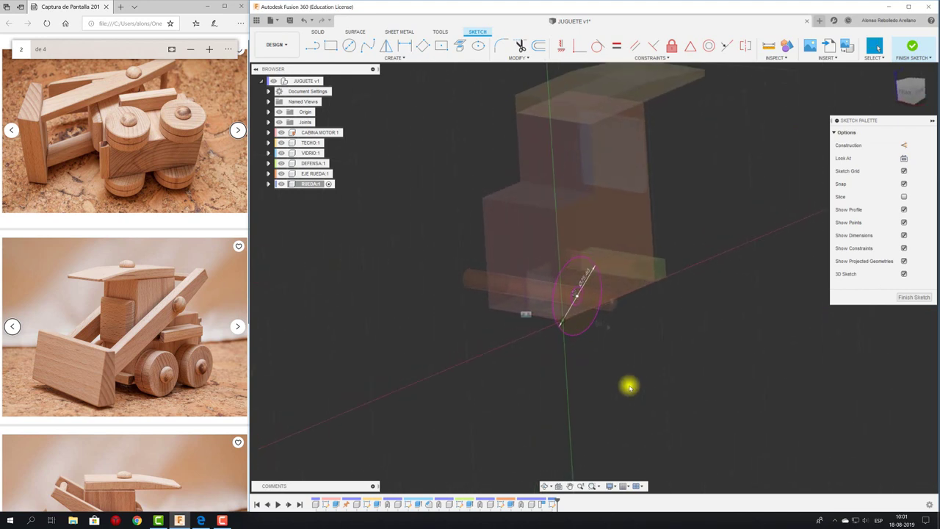
{"action": "key", "text": "e"}
{"action": "left_click", "coordinate": [572, 314]}
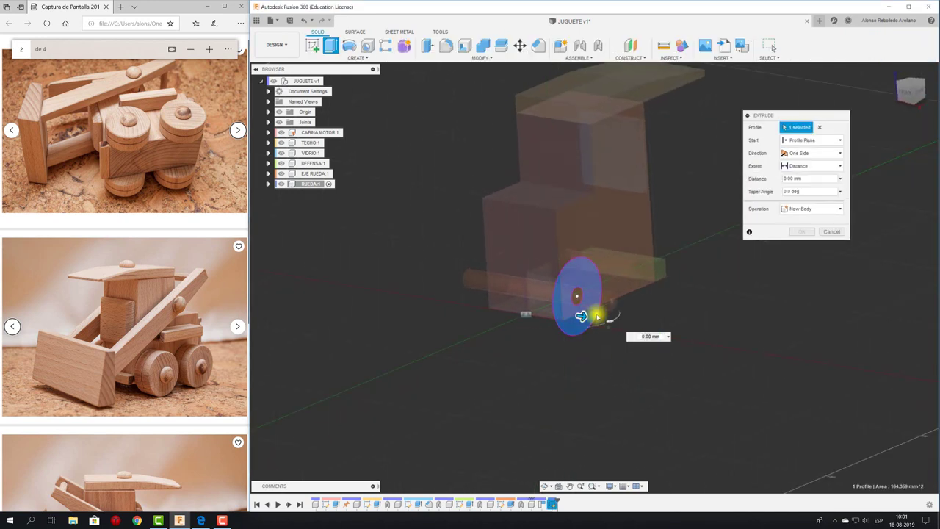
Step: Try extruding both circle profiles up to an object, then cancel the extrusion
{"action": "left_click", "coordinate": [577, 296]}
{"action": "left_click_drag", "start_coordinate": [598, 279], "coordinate": [674, 283]}
{"action": "mouse_move", "coordinate": [674, 284]}
{"action": "middle_mouse_down", "text": "shift"}
{"action": "mouse_move", "coordinate": [676, 321]}
{"action": "mouse_move", "coordinate": [667, 324]}
{"action": "middle_mouse_up", "text": "shift"}
{"action": "scroll", "coordinate": [577, 331], "scroll_direction": "up", "scroll_amount": 3}
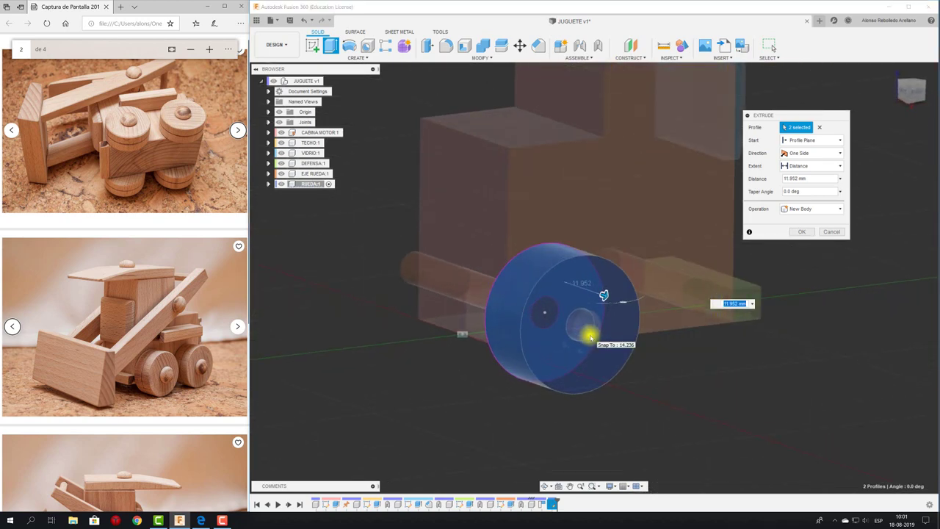
{"action": "left_click", "coordinate": [803, 152]}
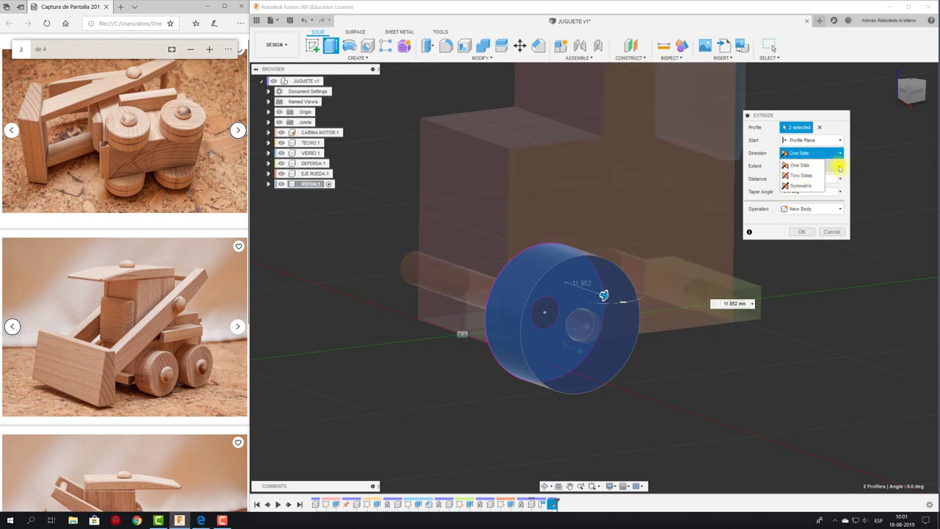
{"action": "left_click", "coordinate": [840, 167]}
{"action": "left_click", "coordinate": [803, 189]}
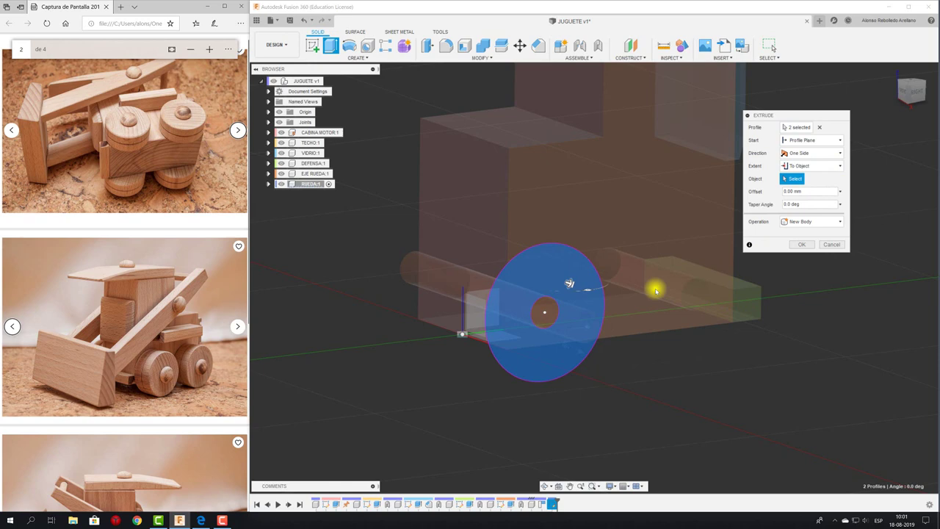
{"action": "left_click", "coordinate": [596, 323]}
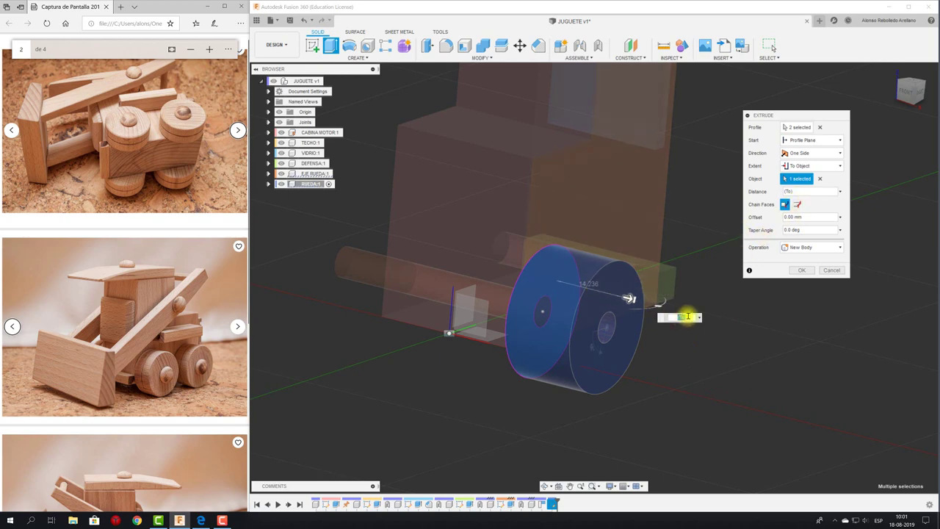
{"action": "left_click", "coordinate": [830, 270]}
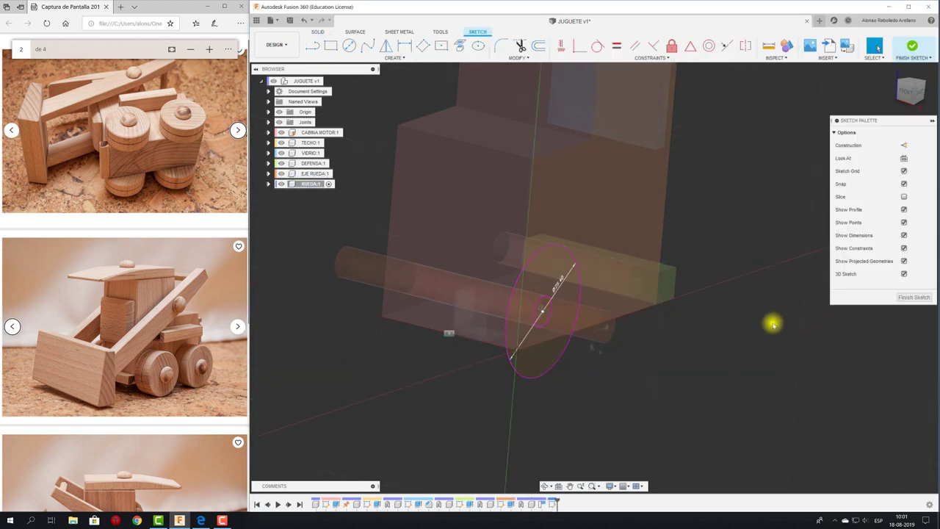
Step: Re-extrude both wheel profiles to a 14 mm distance
{"action": "key", "text": "e"}
{"action": "left_click", "coordinate": [562, 273]}
{"action": "left_click", "coordinate": [547, 360]}
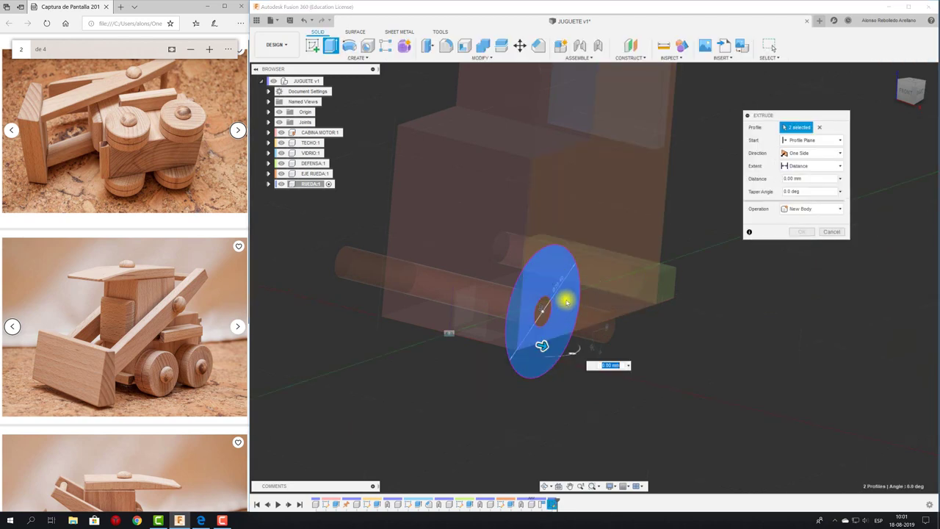
{"action": "mouse_move", "coordinate": [541, 345]}
{"action": "left_mouse_down"}
{"action": "mouse_move", "coordinate": [589, 356]}
{"action": "mouse_move", "coordinate": [576, 357]}
{"action": "left_mouse_up"}
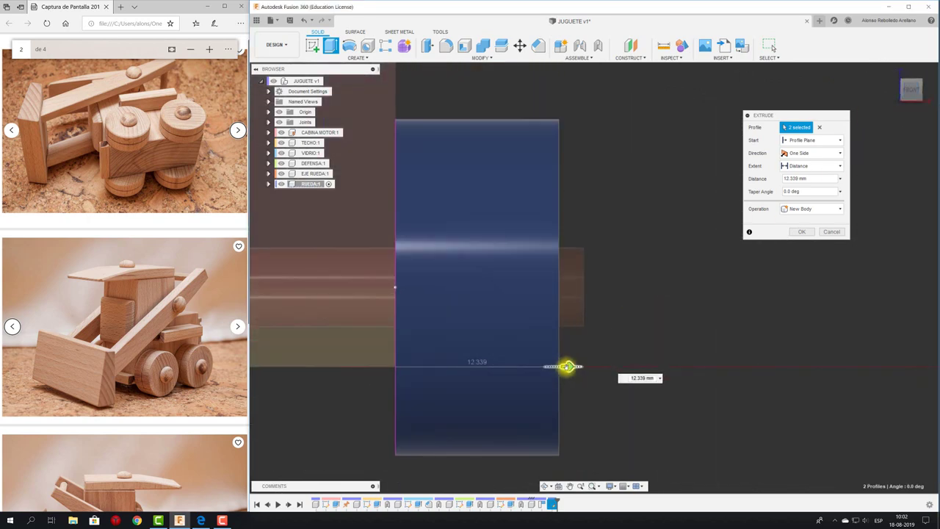
{"action": "left_click_drag", "start_coordinate": [571, 366], "coordinate": [590, 363]}
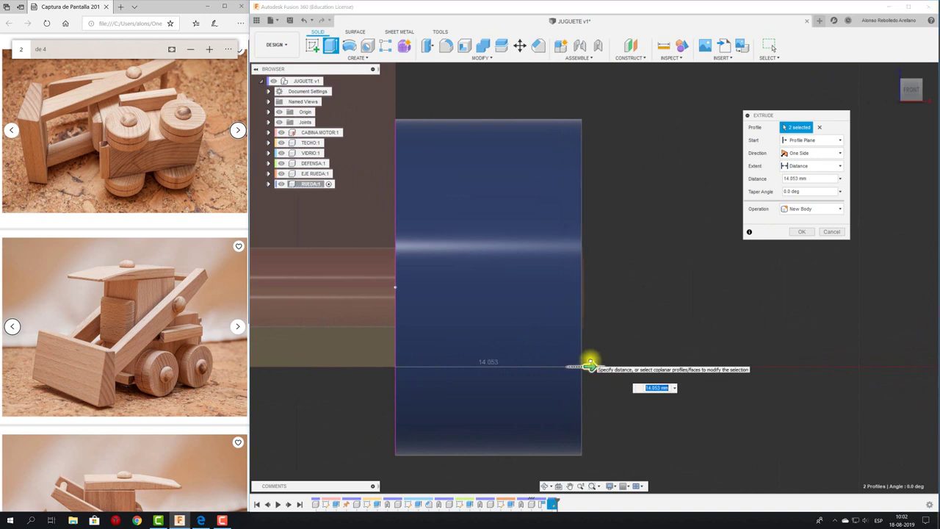
{"action": "key", "text": "Return"}
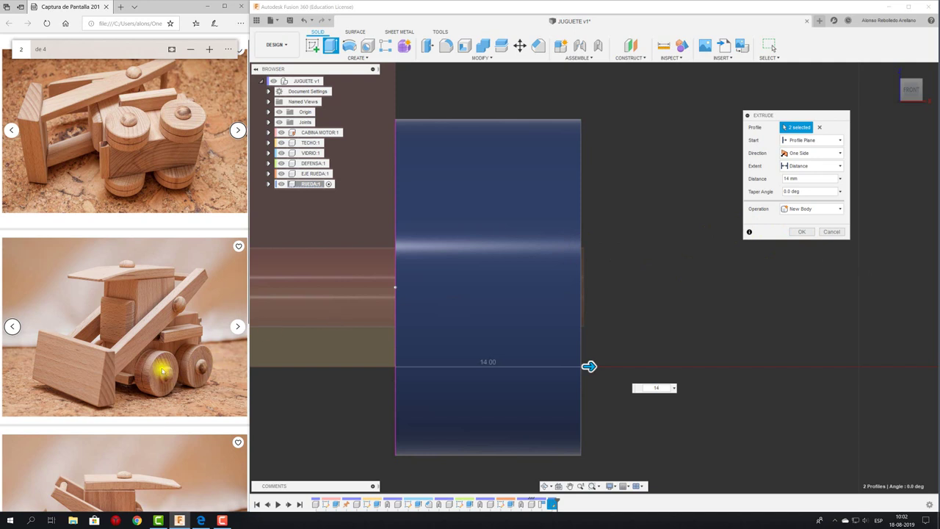
Step: Confirm the 14 mm wheel extrude and drag the wheel off the axle
{"action": "left_click", "coordinate": [805, 233]}
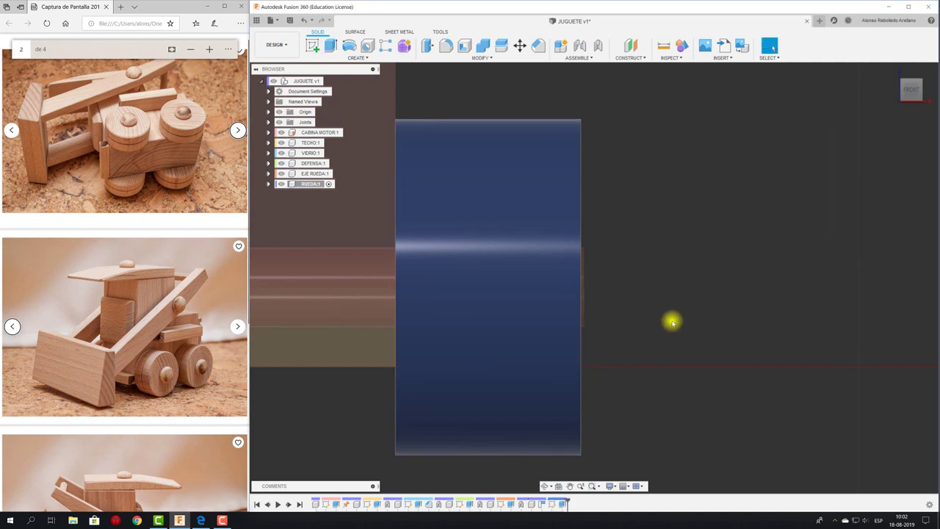
{"action": "key", "text": "F6"}
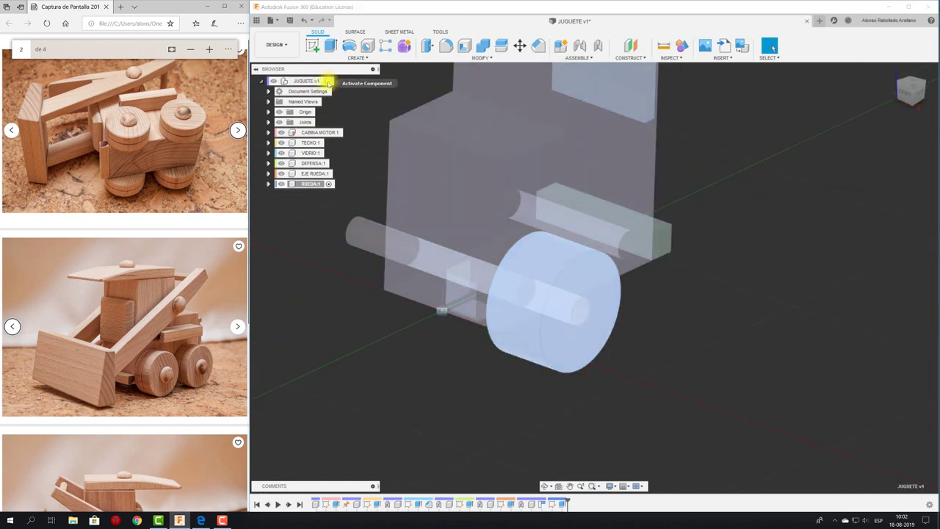
{"action": "middle_click_drag", "start_coordinate": [396, 408], "coordinate": [478, 328], "text": "shift"}
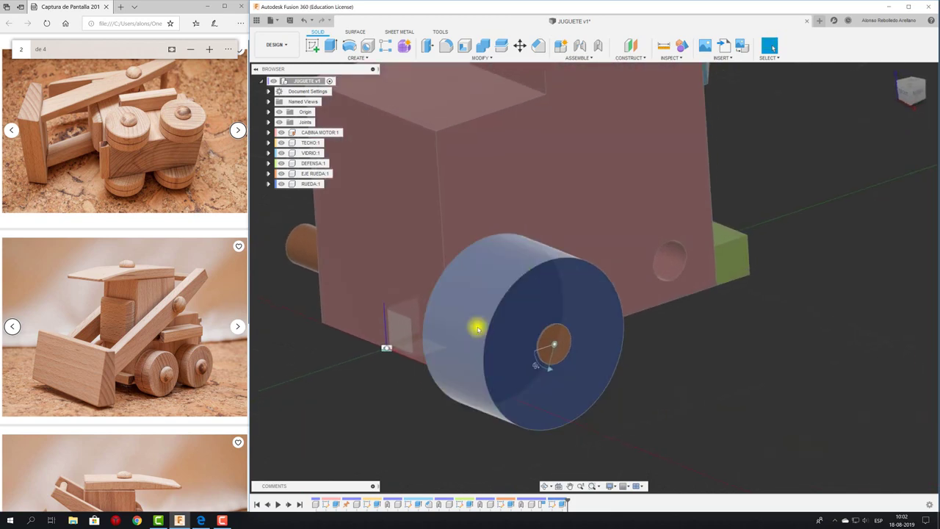
{"action": "mouse_move", "coordinate": [564, 344]}
{"action": "middle_mouse_down", "text": "shift"}
{"action": "mouse_move", "coordinate": [478, 269]}
{"action": "mouse_move", "coordinate": [504, 277]}
{"action": "middle_mouse_up", "text": "shift"}
{"action": "left_click_drag", "start_coordinate": [503, 277], "coordinate": [702, 268]}
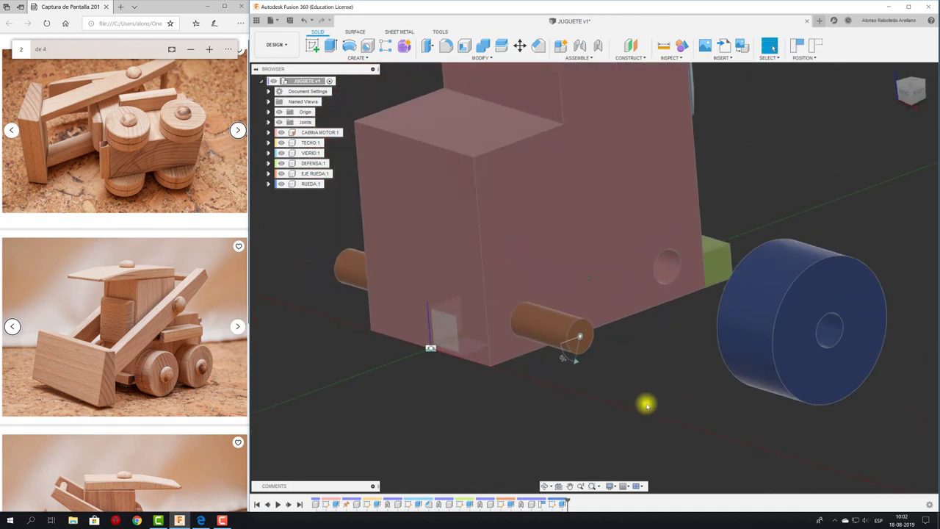
{"action": "middle_click_drag", "start_coordinate": [646, 405], "coordinate": [639, 403], "text": "shift"}
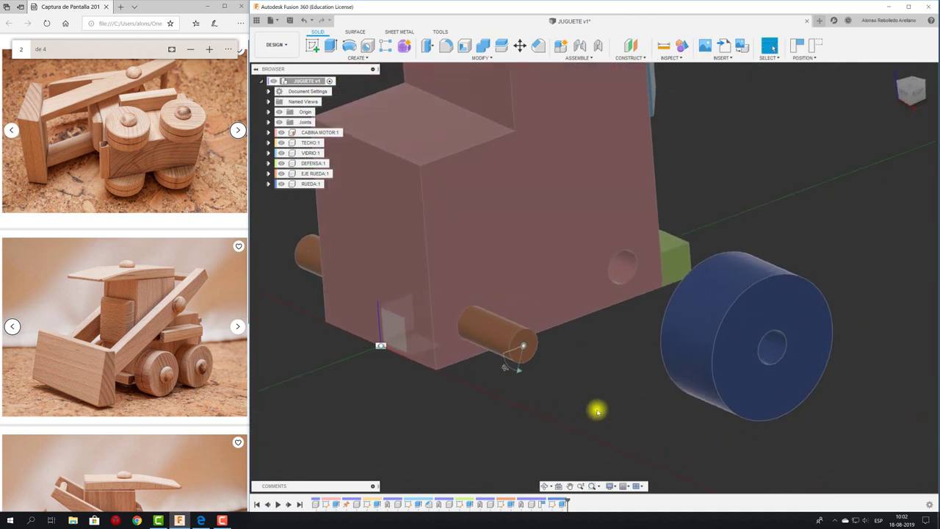
Step: Rigidly joint the wheel's hole onto the end of the axle
{"action": "left_click", "coordinate": [579, 47]}
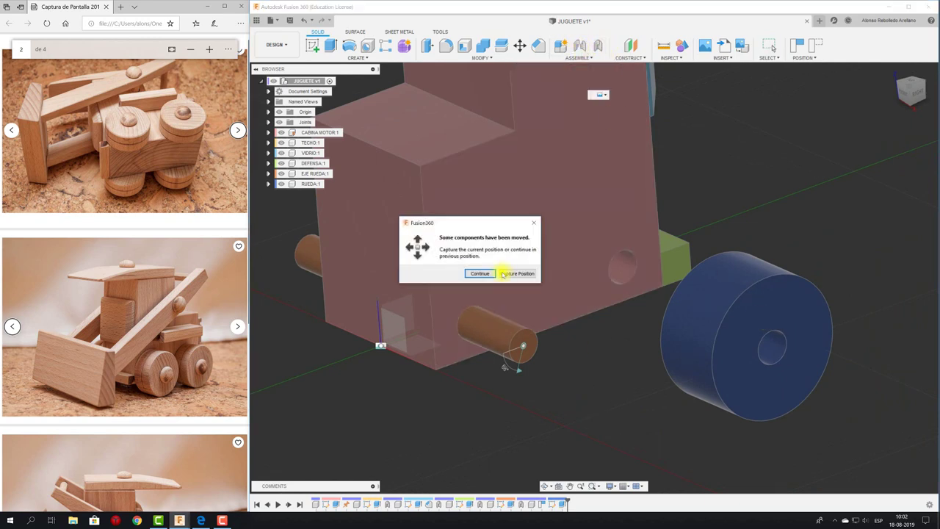
{"action": "left_click", "coordinate": [511, 274]}
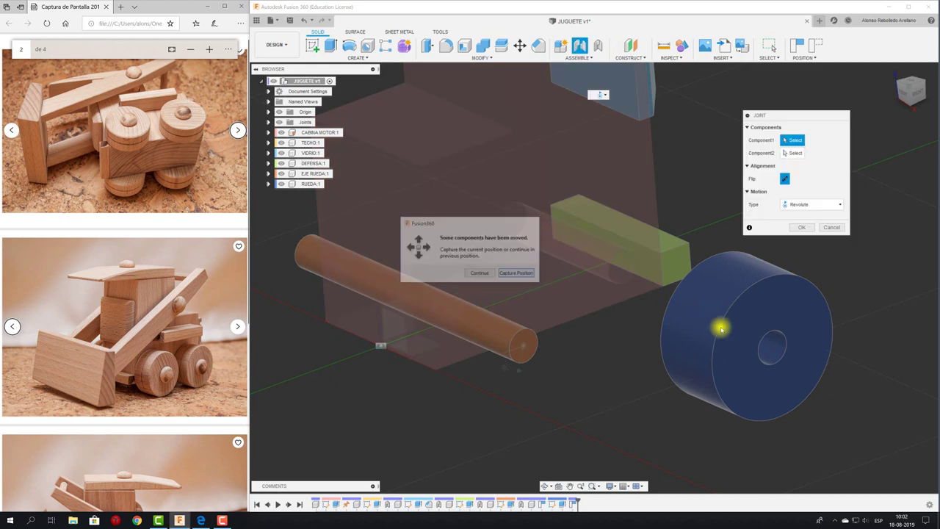
{"action": "left_click", "coordinate": [772, 349]}
{"action": "left_click", "coordinate": [821, 211]}
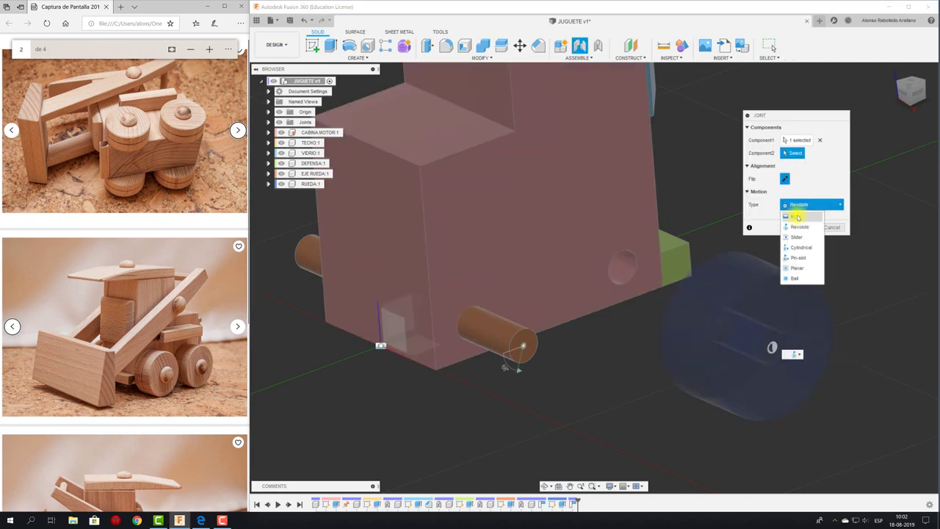
{"action": "left_click", "coordinate": [795, 217]}
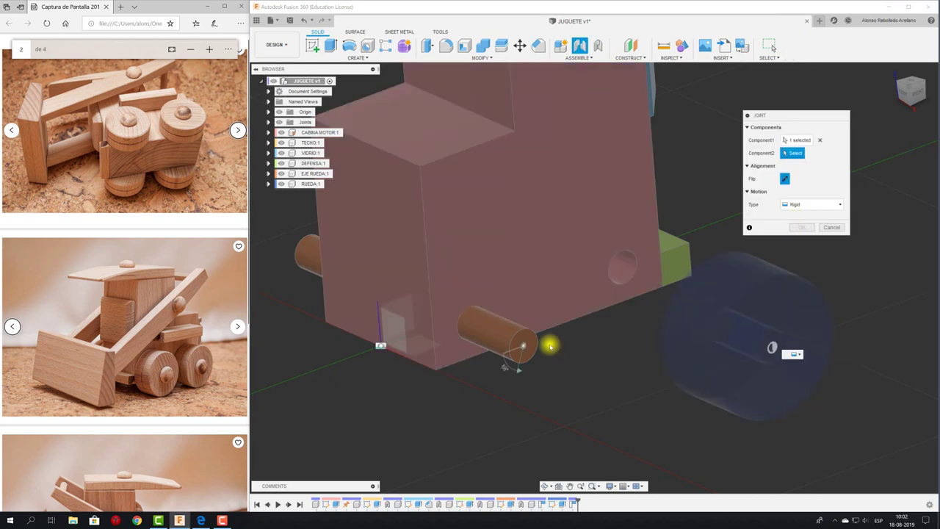
{"action": "left_click", "coordinate": [523, 344]}
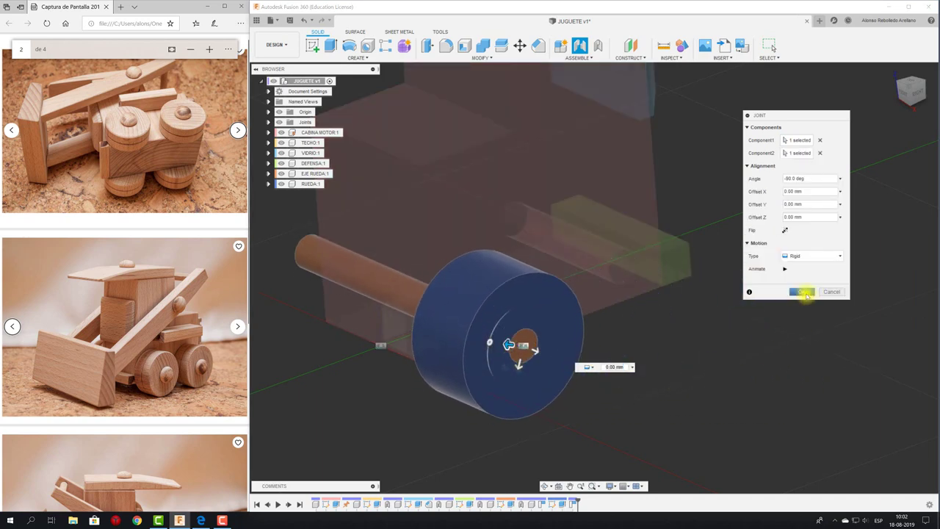
{"action": "left_click", "coordinate": [804, 292]}
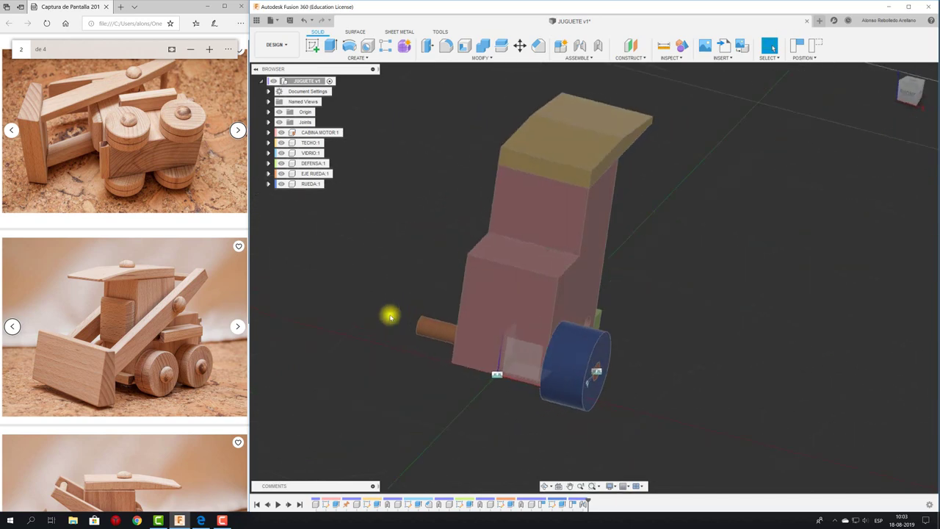
Step: Isolate the RUEDA:1 wheel so only it is visible
{"action": "right_click", "coordinate": [317, 185]}
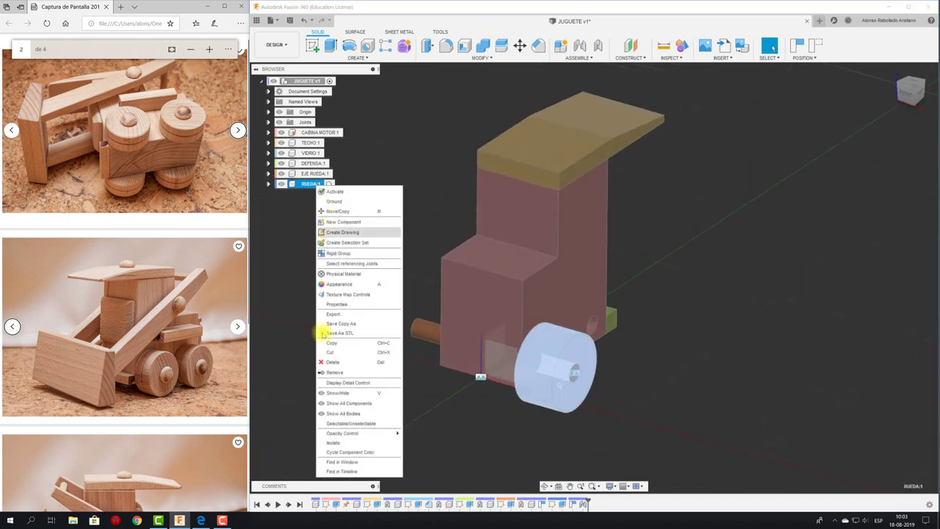
{"action": "left_click", "coordinate": [334, 443]}
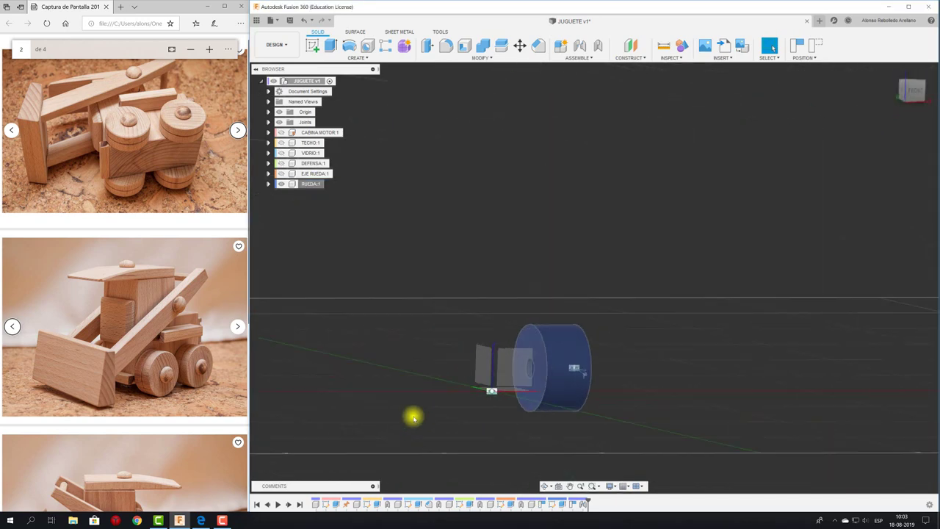
{"action": "mouse_move", "coordinate": [414, 418]}
{"action": "middle_mouse_down", "text": "shift"}
{"action": "mouse_move", "coordinate": [560, 275]}
{"action": "mouse_move", "coordinate": [565, 237]}
{"action": "middle_mouse_up", "text": "shift"}
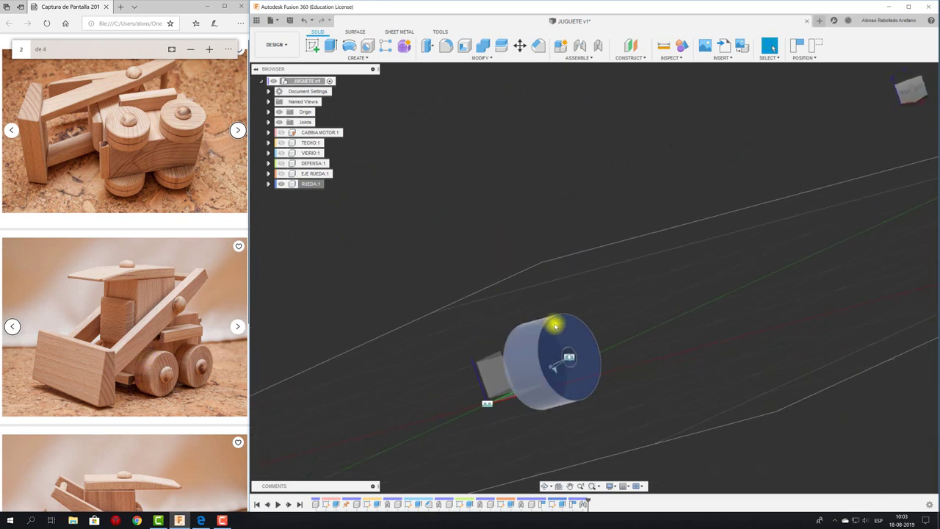
{"action": "middle_click_drag", "start_coordinate": [439, 309], "coordinate": [337, 64], "text": "shift"}
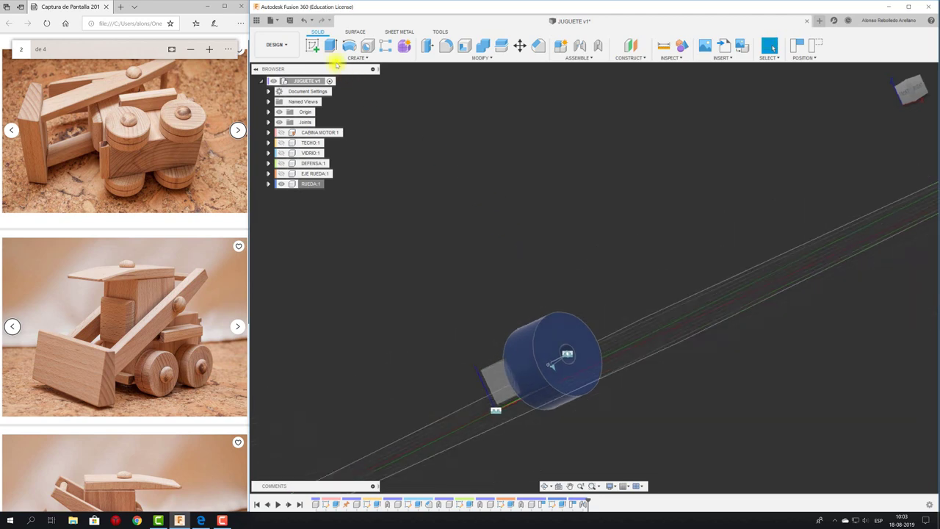
Step: Sketch a small circle on the rim edge of the wheel's end face
{"action": "left_click", "coordinate": [314, 45]}
{"action": "left_click", "coordinate": [569, 320]}
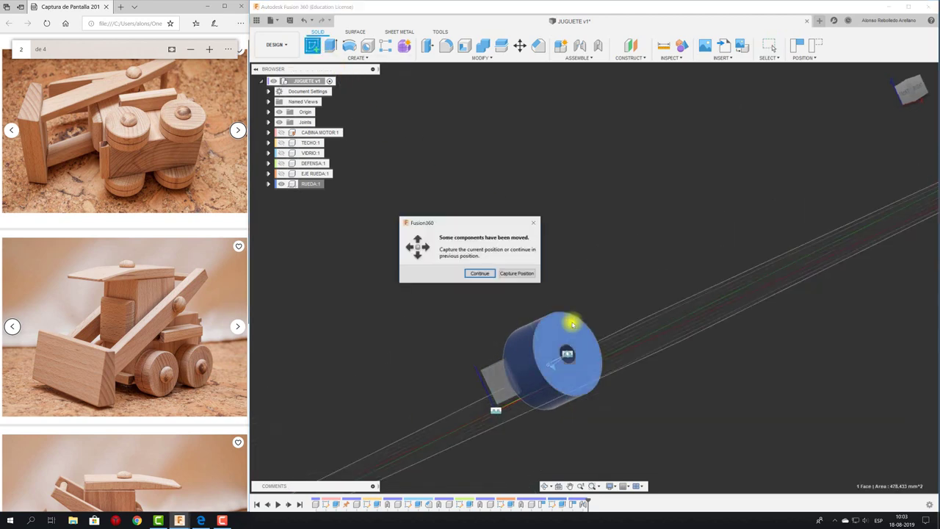
{"action": "left_click", "coordinate": [522, 273]}
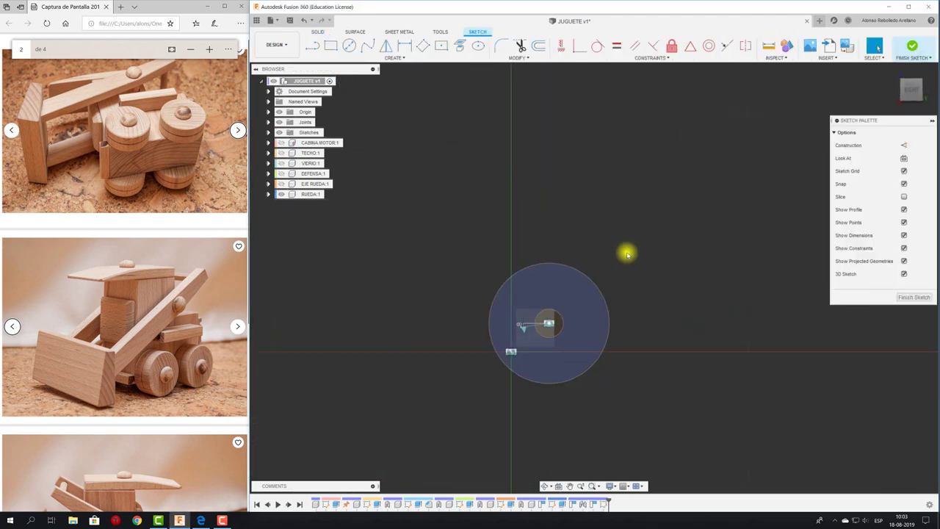
{"action": "left_click", "coordinate": [348, 45]}
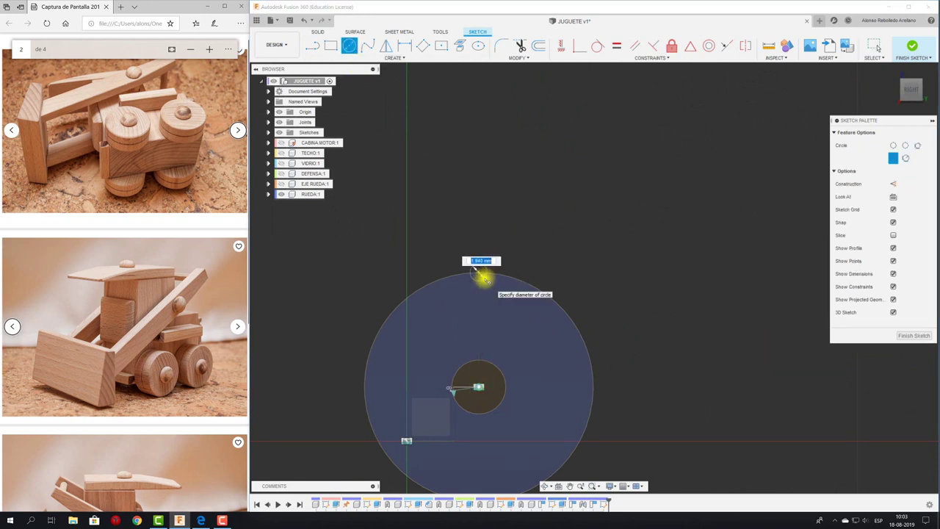
{"action": "left_click", "coordinate": [483, 276]}
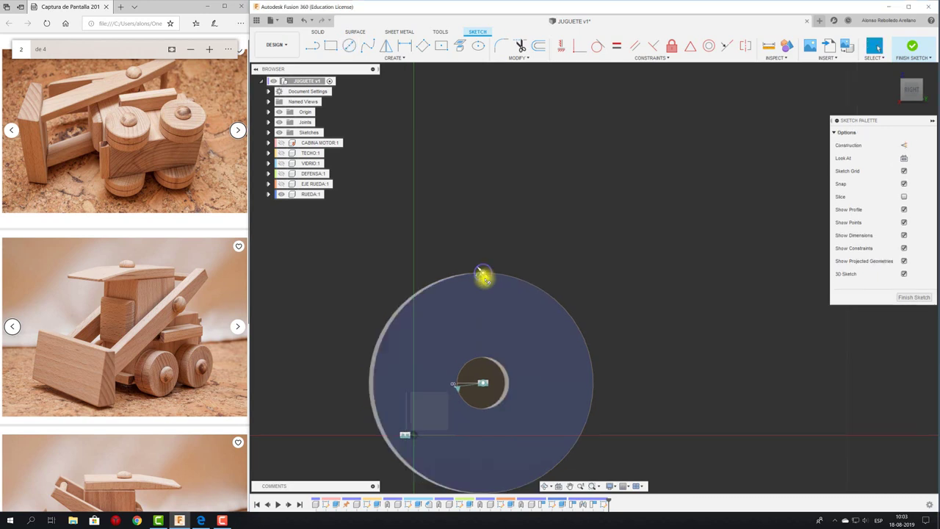
{"action": "middle_click_drag", "start_coordinate": [485, 273], "coordinate": [515, 240], "text": "shift"}
Step: Extrude-cut the small circle -14 mm across the full rim width to form the groove
{"action": "key", "text": "e"}
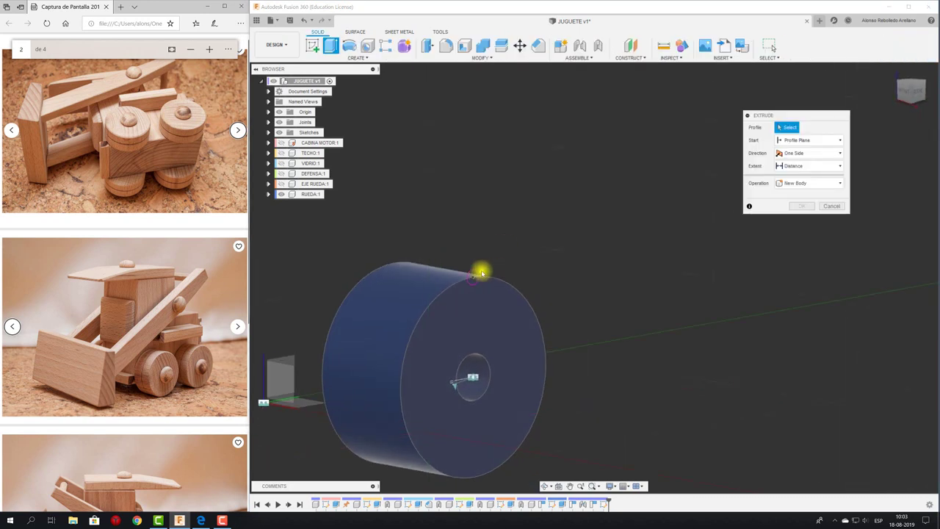
{"action": "scroll", "coordinate": [474, 282], "scroll_direction": "up", "scroll_amount": 2}
{"action": "left_click", "coordinate": [472, 292]}
{"action": "left_click_drag", "start_coordinate": [478, 284], "coordinate": [372, 252]}
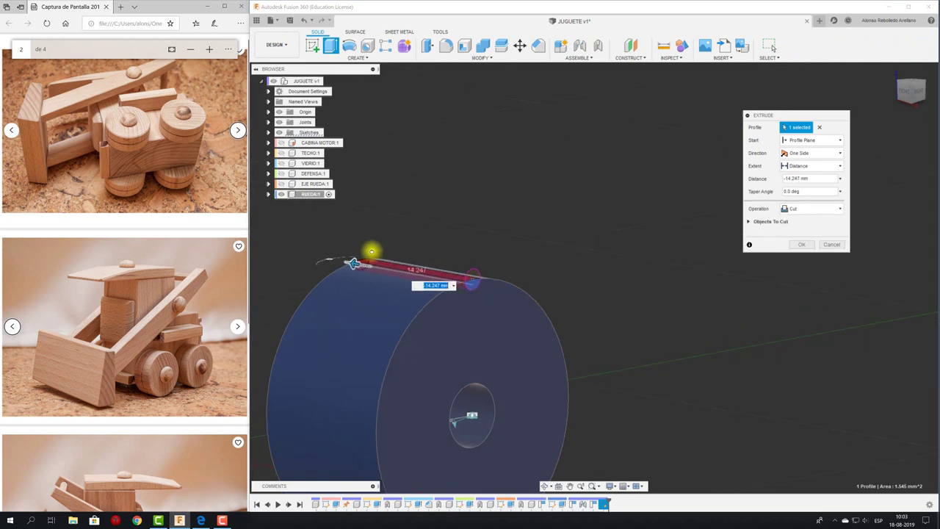
{"action": "type", "text": "-14"}
{"action": "key", "text": "Return"}
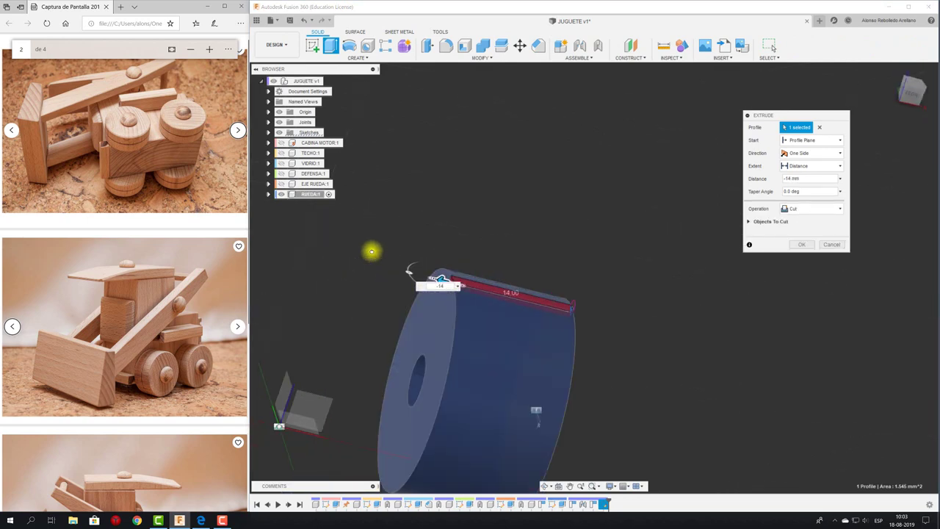
{"action": "middle_click_drag", "start_coordinate": [418, 254], "coordinate": [777, 262], "text": "shift"}
{"action": "left_click", "coordinate": [801, 245]}
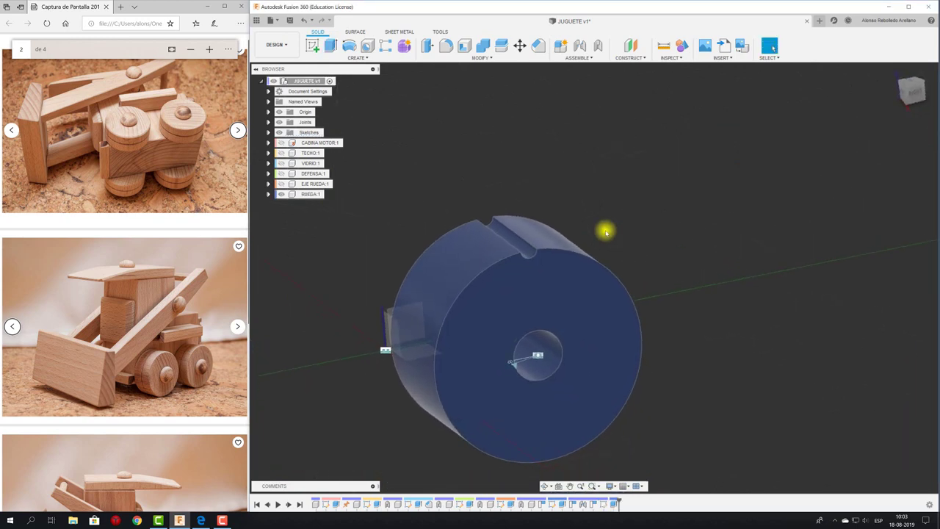
{"action": "middle_click_drag", "start_coordinate": [604, 231], "coordinate": [564, 259], "text": "shift"}
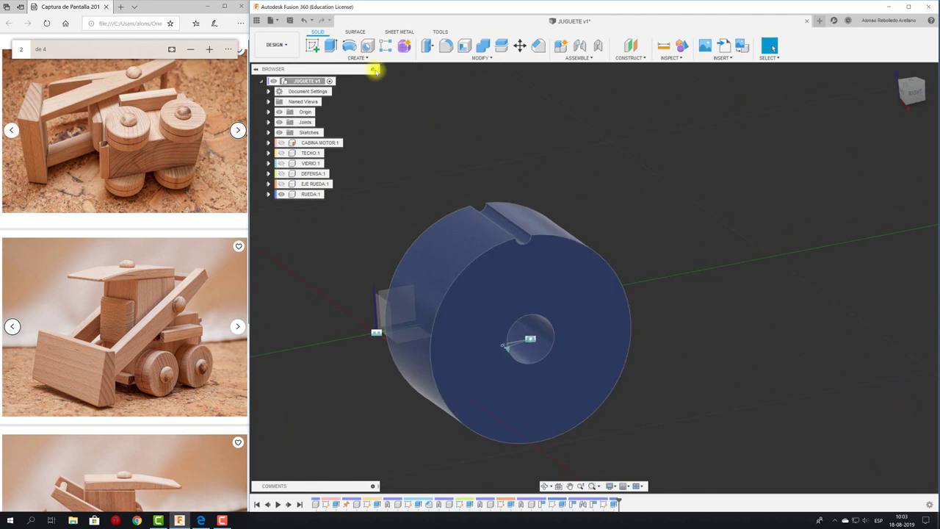
Step: Pin the Circular Pattern command to the Create toolbar for quick access
{"action": "left_click", "coordinate": [370, 55]}
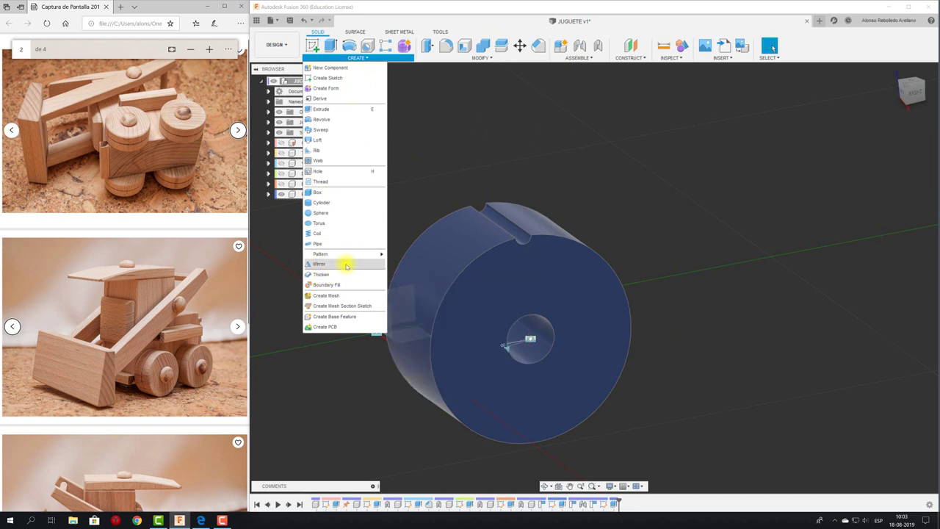
{"action": "mouse_move", "coordinate": [330, 253]}
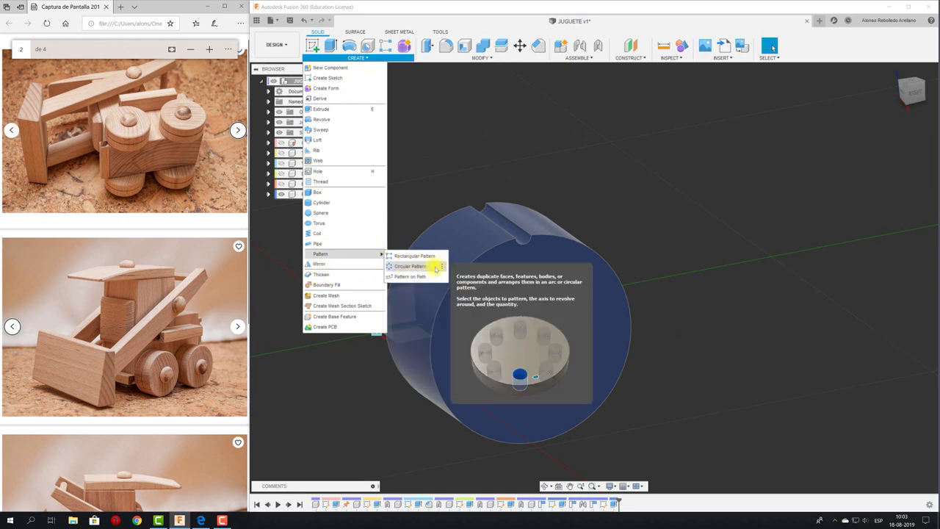
{"action": "left_click", "coordinate": [443, 265]}
{"action": "left_click", "coordinate": [453, 266]}
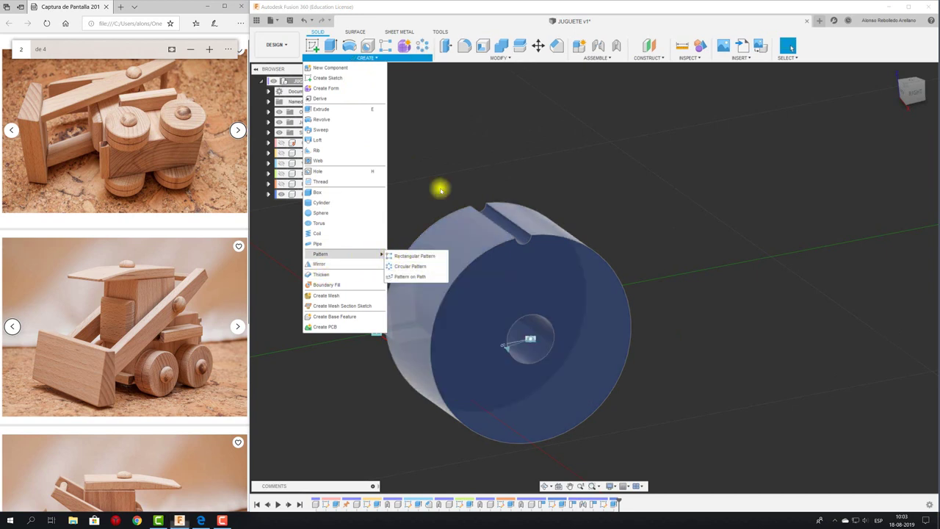
Step: Circular-pattern the groove face as a Faces pattern, 20 copies around the wheel axis
{"action": "left_click", "coordinate": [423, 48]}
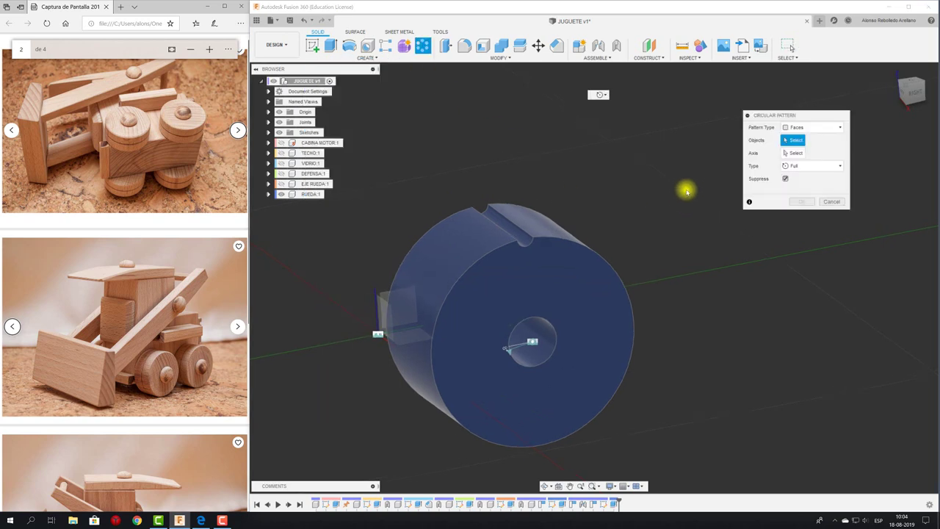
{"action": "mouse_move", "coordinate": [686, 191]}
{"action": "middle_mouse_down", "text": "shift"}
{"action": "mouse_move", "coordinate": [639, 189]}
{"action": "mouse_move", "coordinate": [523, 233]}
{"action": "middle_mouse_up", "text": "shift"}
{"action": "left_click", "coordinate": [497, 251]}
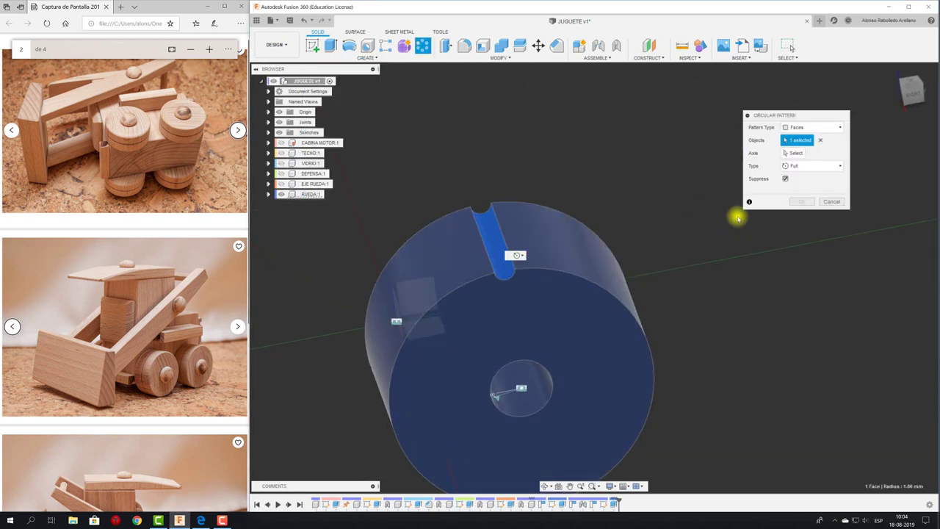
{"action": "left_click", "coordinate": [804, 128]}
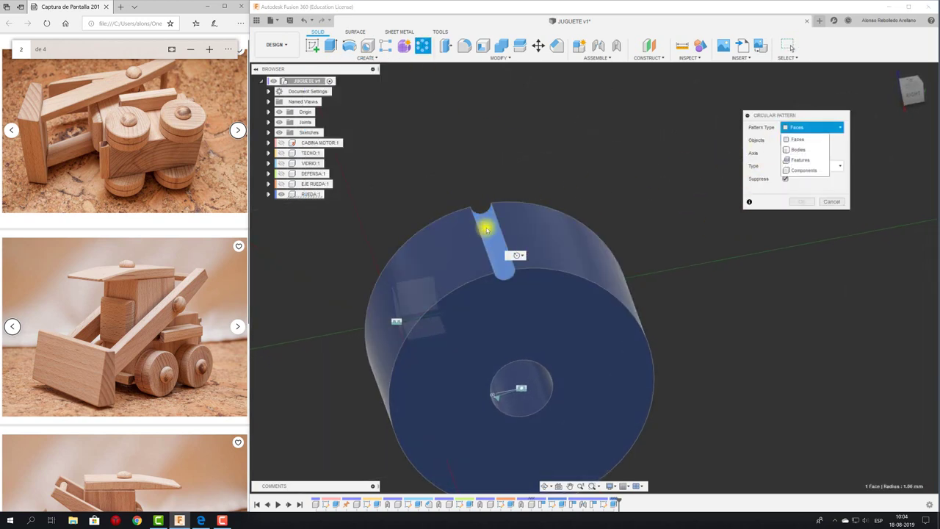
{"action": "left_click", "coordinate": [799, 138]}
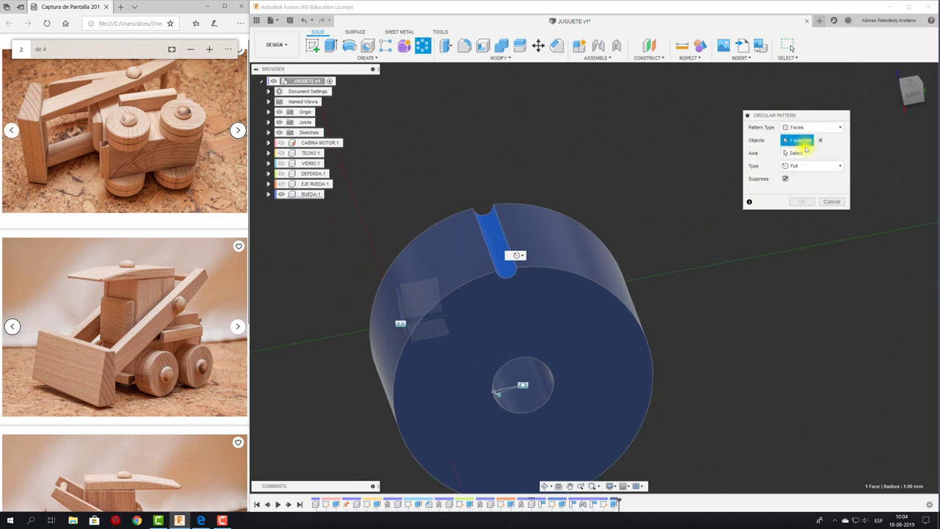
{"action": "middle_click_drag", "start_coordinate": [529, 235], "coordinate": [497, 206], "text": "shift"}
{"action": "left_click", "coordinate": [791, 153]}
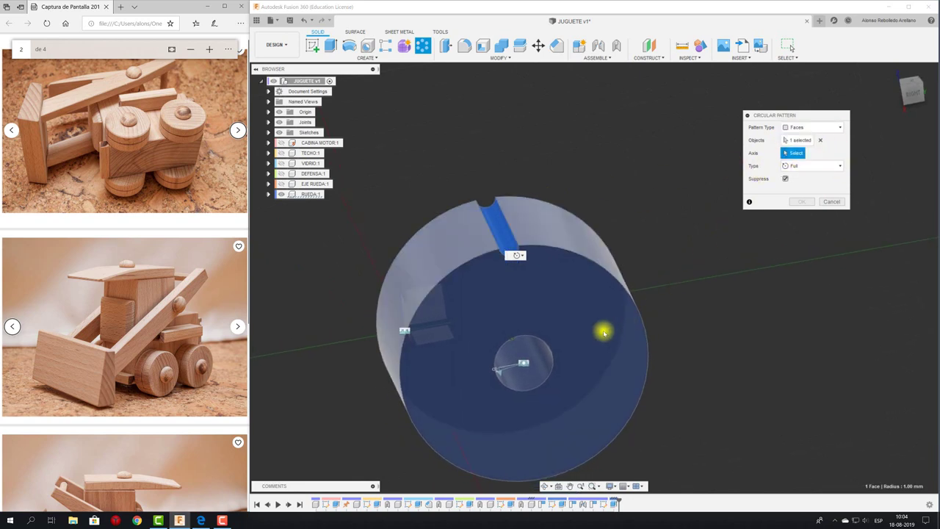
{"action": "middle_click_drag", "start_coordinate": [786, 330], "coordinate": [519, 419], "text": "shift"}
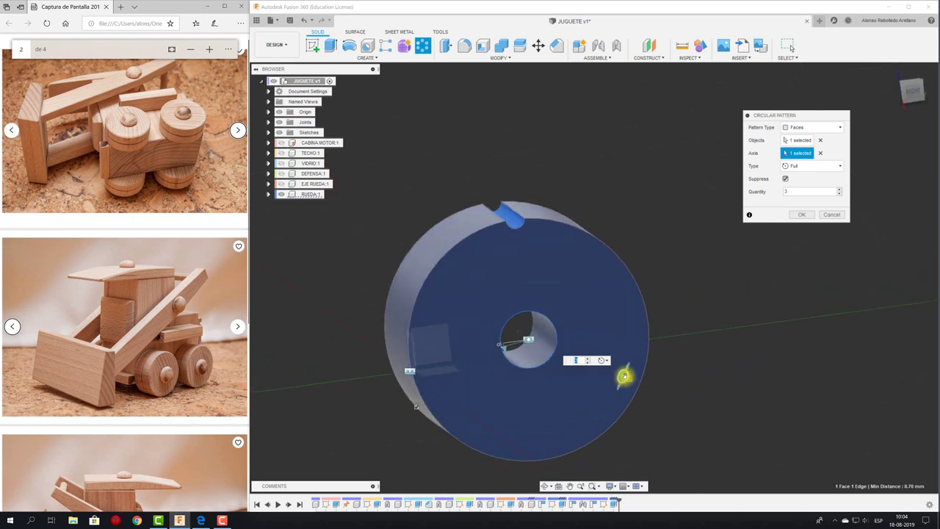
{"action": "left_click_drag", "start_coordinate": [595, 225], "coordinate": [373, 176]}
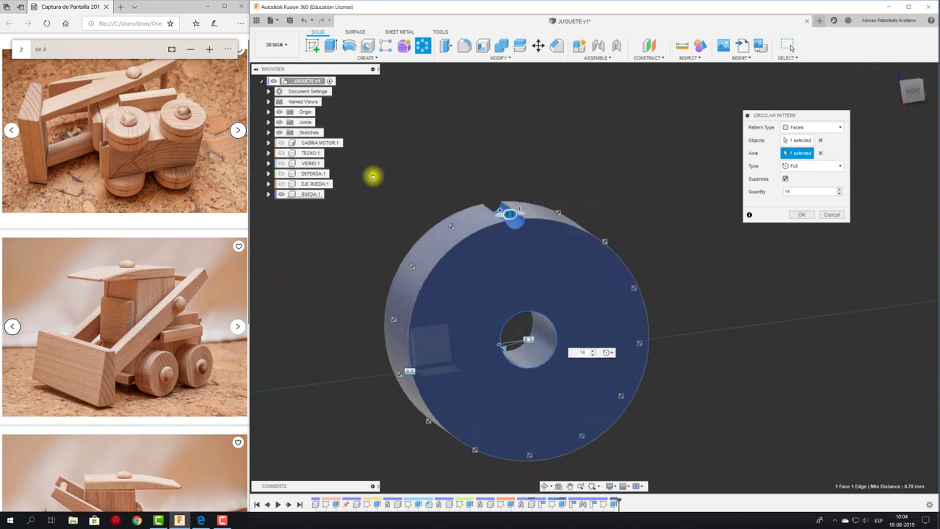
{"action": "mouse_move", "coordinate": [862, 174]}
{"action": "middle_mouse_down", "text": "shift"}
{"action": "mouse_move", "coordinate": [539, 233]}
{"action": "mouse_move", "coordinate": [505, 208]}
{"action": "middle_mouse_up", "text": "shift"}
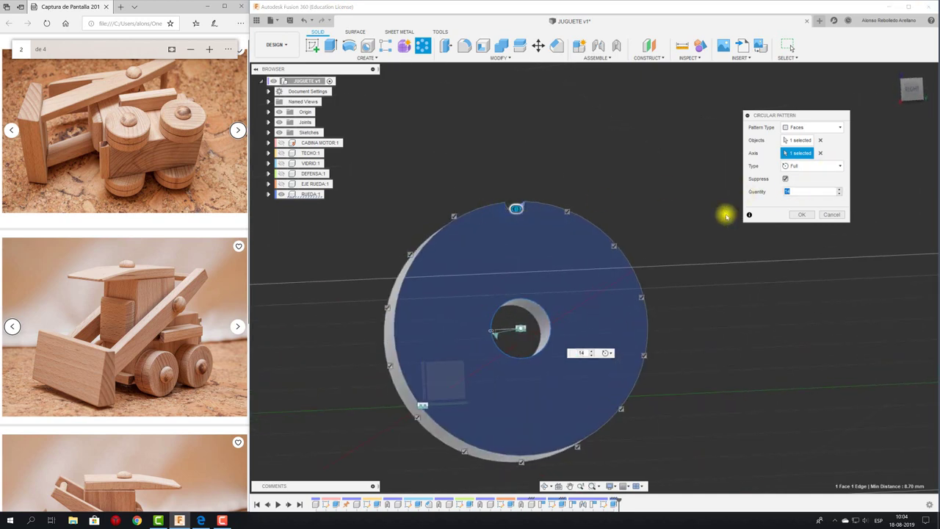
{"action": "middle_click_drag", "start_coordinate": [724, 212], "coordinate": [738, 212], "text": "shift"}
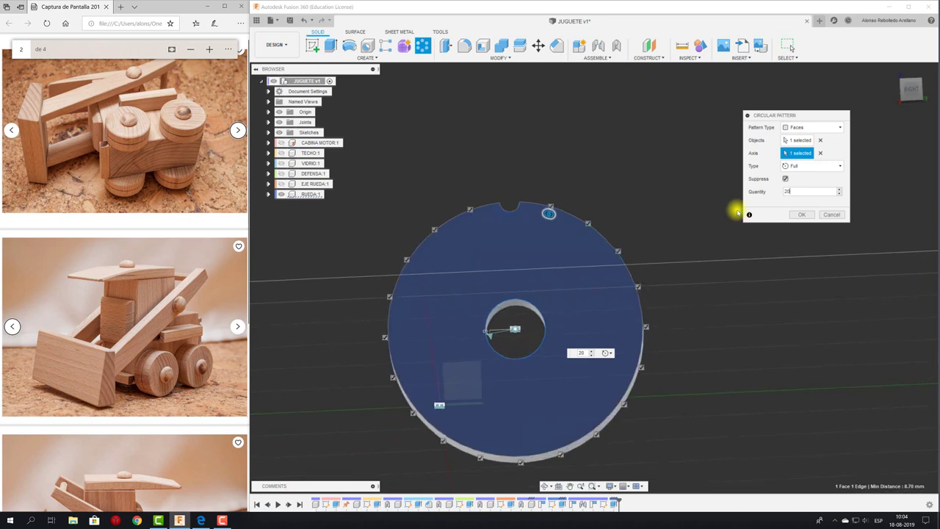
{"action": "left_click", "coordinate": [801, 214]}
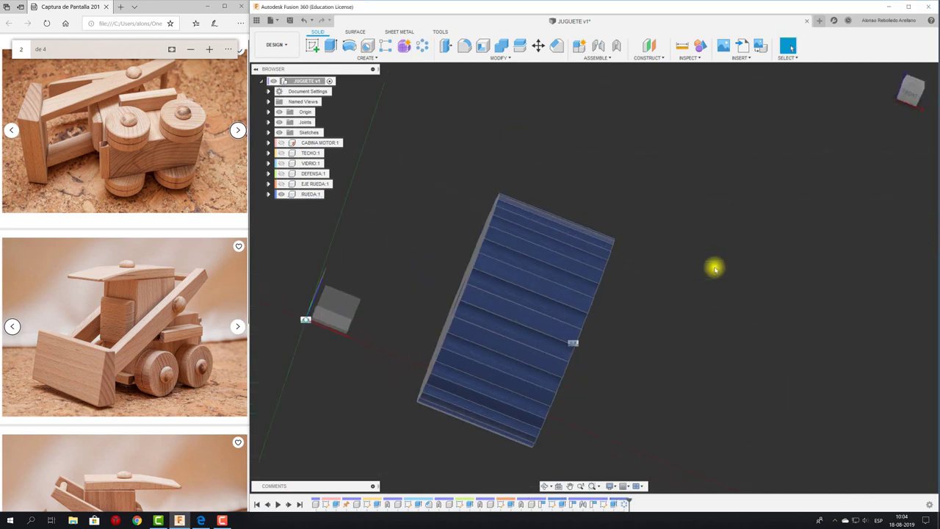
Step: Unisolate RUEDA:1 so the rest of the truck shows again
{"action": "middle_click_drag", "start_coordinate": [714, 268], "coordinate": [534, 173], "text": "shift"}
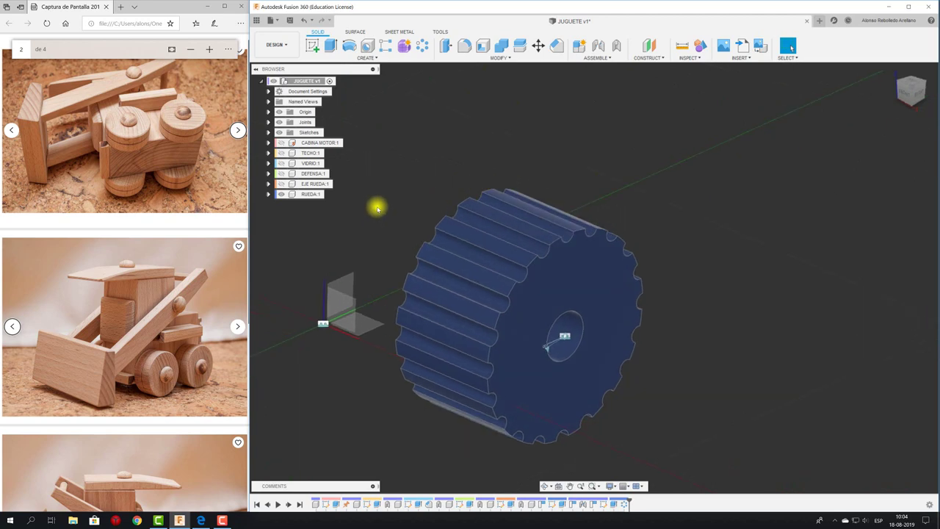
{"action": "right_click", "coordinate": [316, 194]}
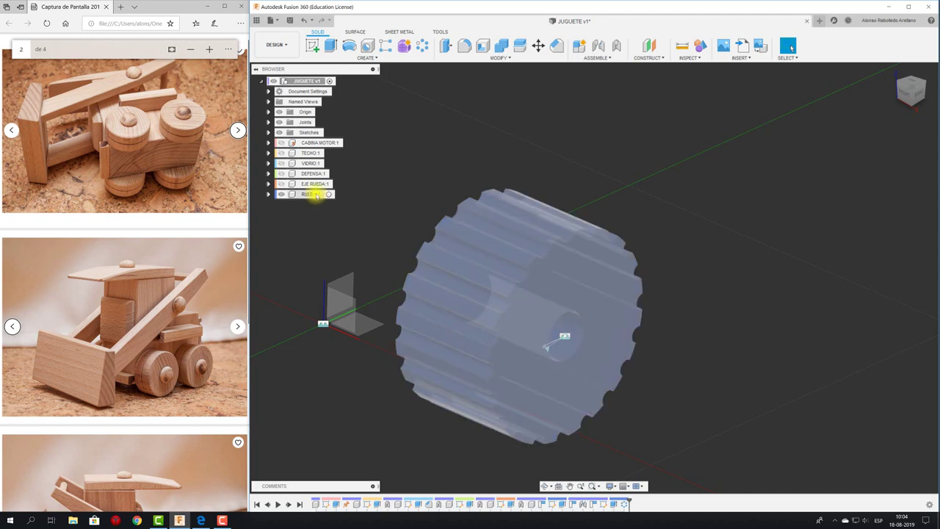
{"action": "left_click", "coordinate": [358, 453]}
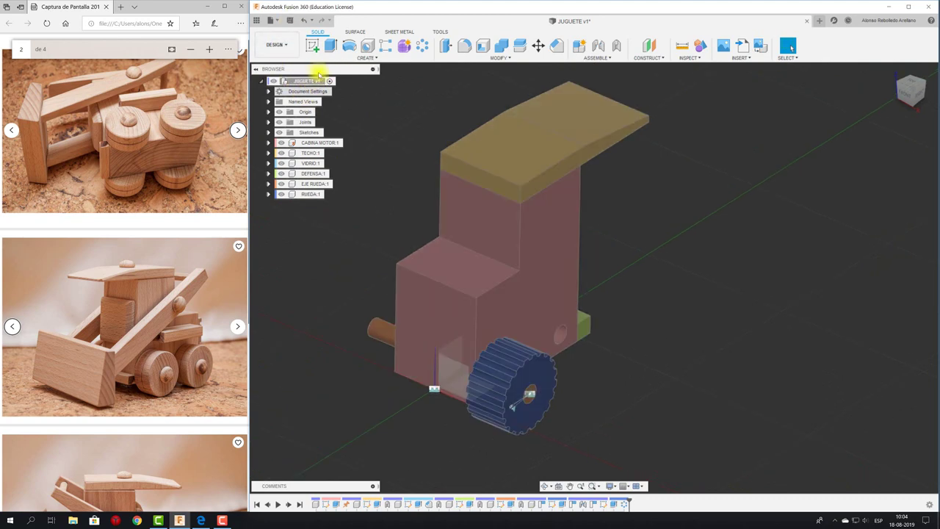
Step: Save the design as version JUGUETE v2
{"action": "left_click", "coordinate": [290, 20]}
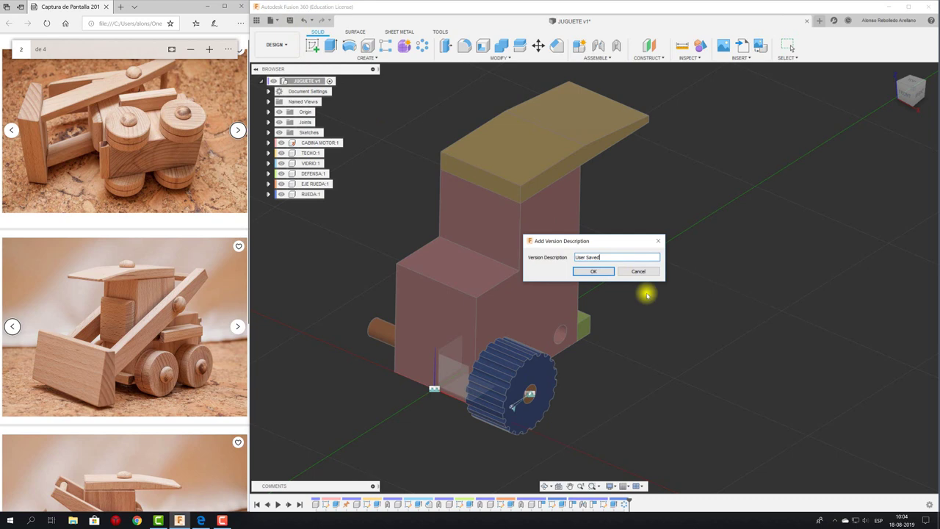
{"action": "left_click", "coordinate": [591, 272]}
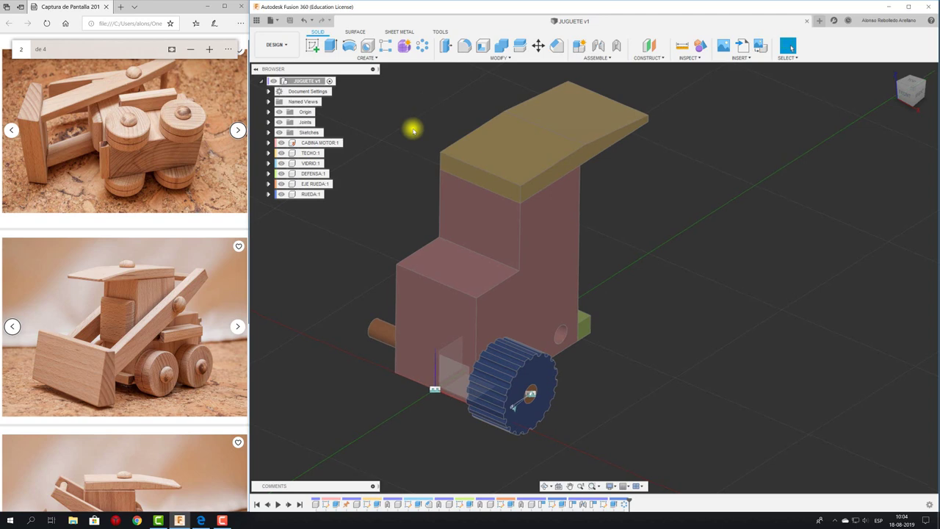
{"action": "middle_click_drag", "start_coordinate": [413, 130], "coordinate": [395, 170], "text": "shift"}
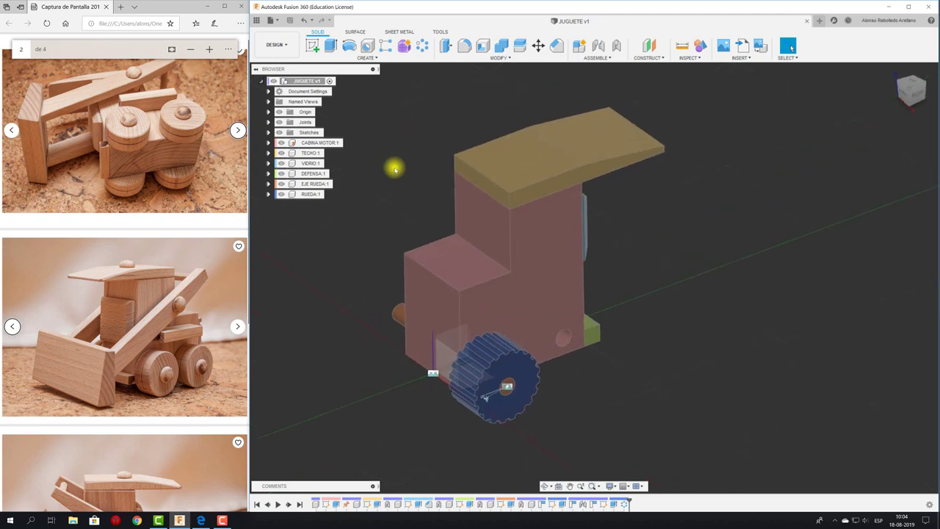
{"action": "middle_click_drag", "start_coordinate": [395, 170], "coordinate": [416, 152], "text": "shift"}
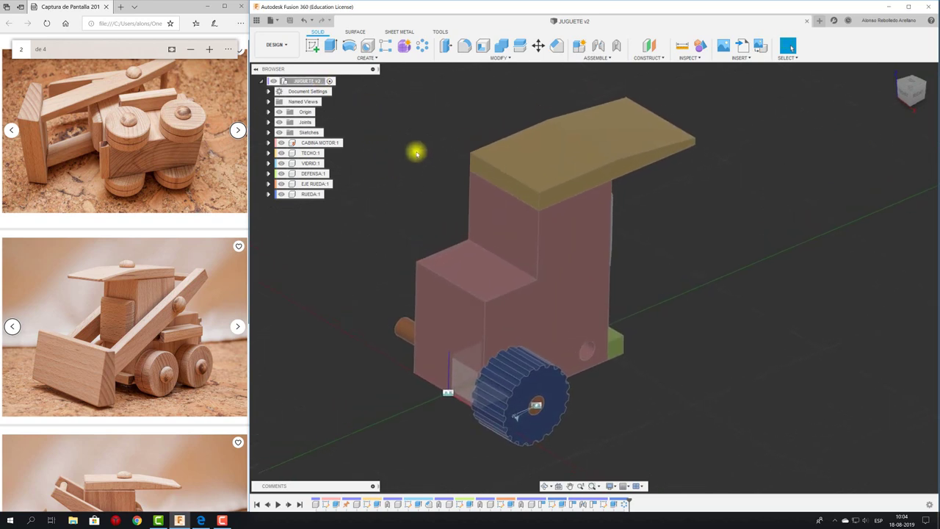
{"action": "middle_click_drag", "start_coordinate": [416, 153], "coordinate": [314, 186], "text": "shift"}
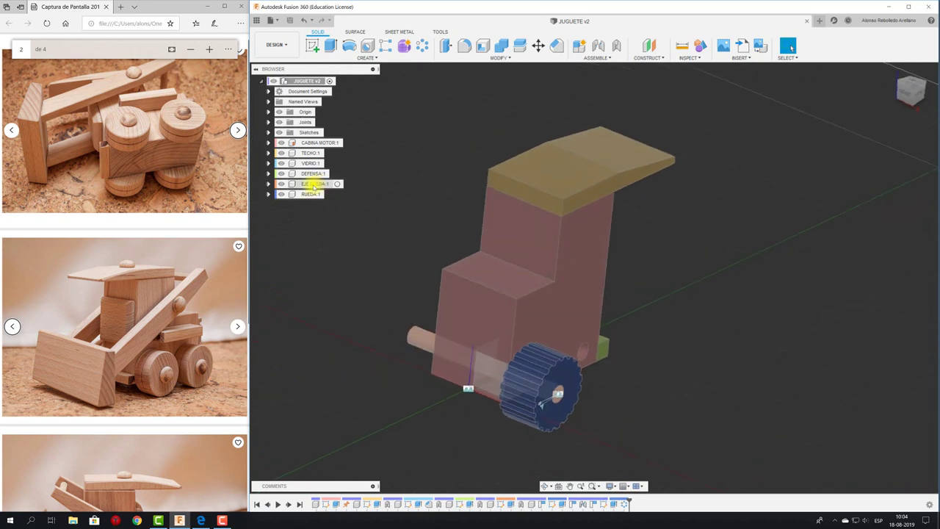
Step: Copy-paste axle EJE RUEDA:1 as EJE RUEDA:2, shifted 46.618 mm along the cab
{"action": "left_click", "coordinate": [313, 185]}
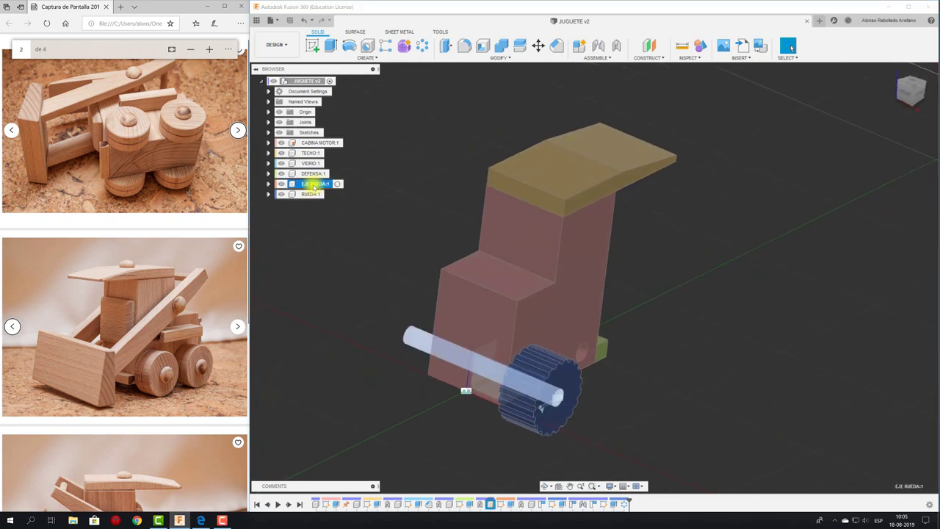
{"action": "key", "text": "ctrl+c"}
{"action": "key", "text": "ctrl+v"}
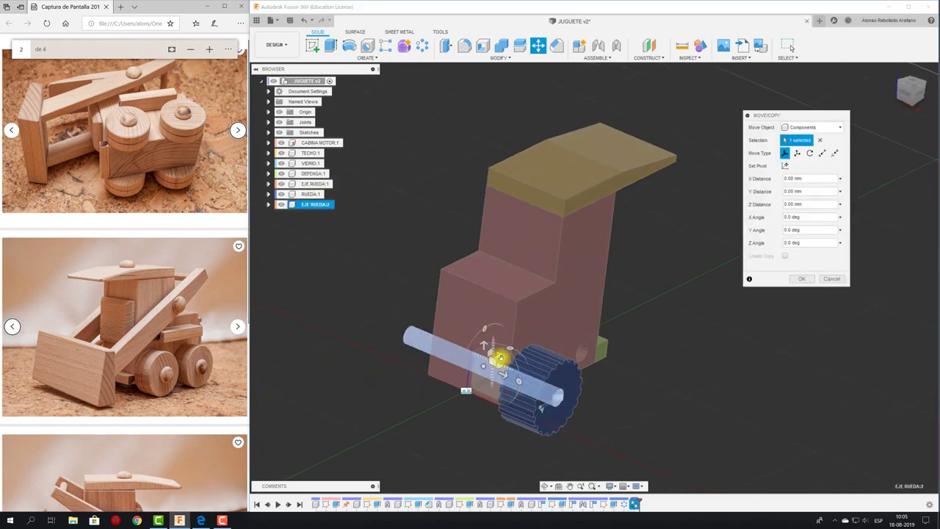
{"action": "mouse_move", "coordinate": [505, 360]}
{"action": "left_mouse_down"}
{"action": "mouse_move", "coordinate": [556, 323]}
{"action": "mouse_move", "coordinate": [597, 315]}
{"action": "left_mouse_up"}
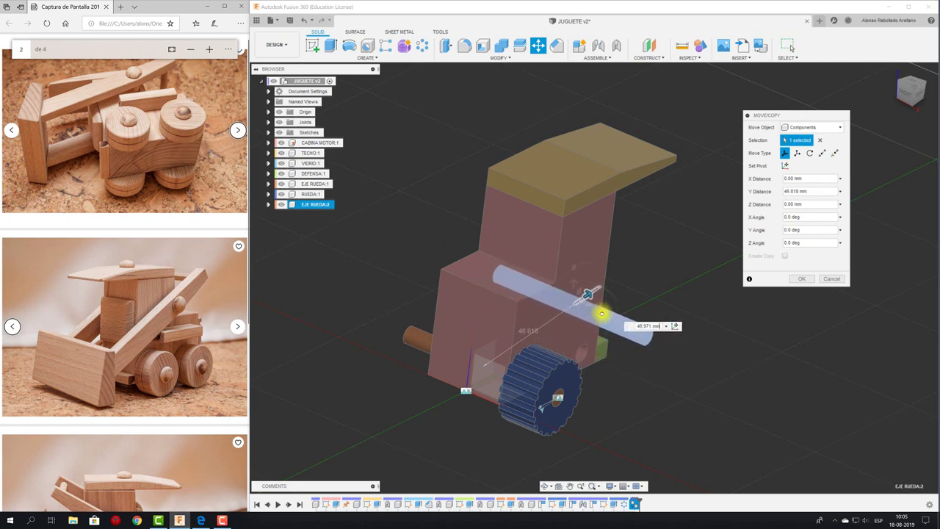
{"action": "left_click", "coordinate": [799, 279]}
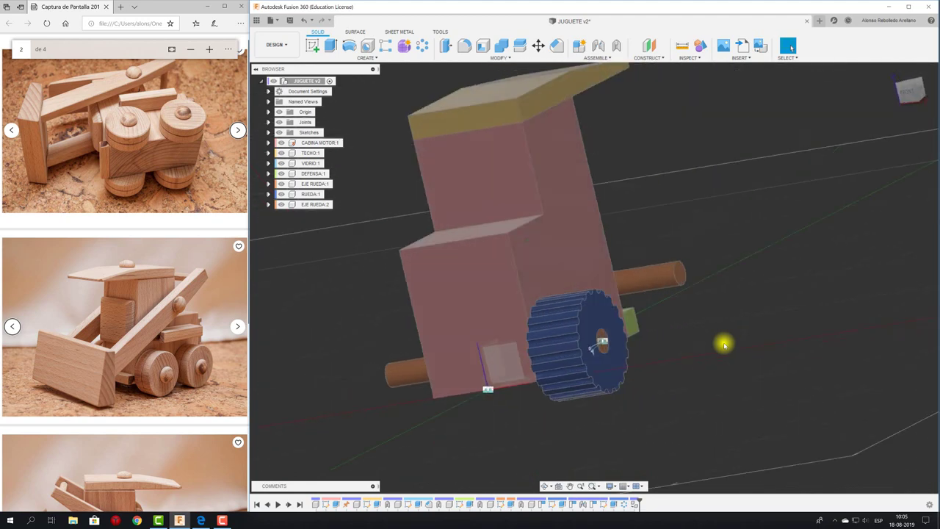
Step: Copy-paste wheel RUEDA:1 as RUEDA:2, moved 66.929 mm along Z toward the other axle
{"action": "left_click", "coordinate": [309, 193]}
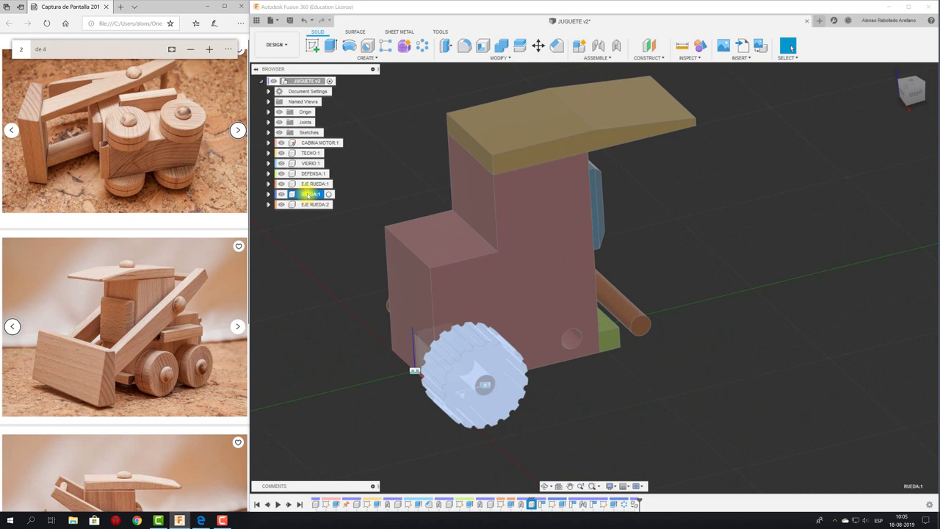
{"action": "key", "text": "ctrl+c"}
{"action": "key", "text": "ctrl+v"}
{"action": "left_click_drag", "start_coordinate": [497, 363], "coordinate": [797, 298]}
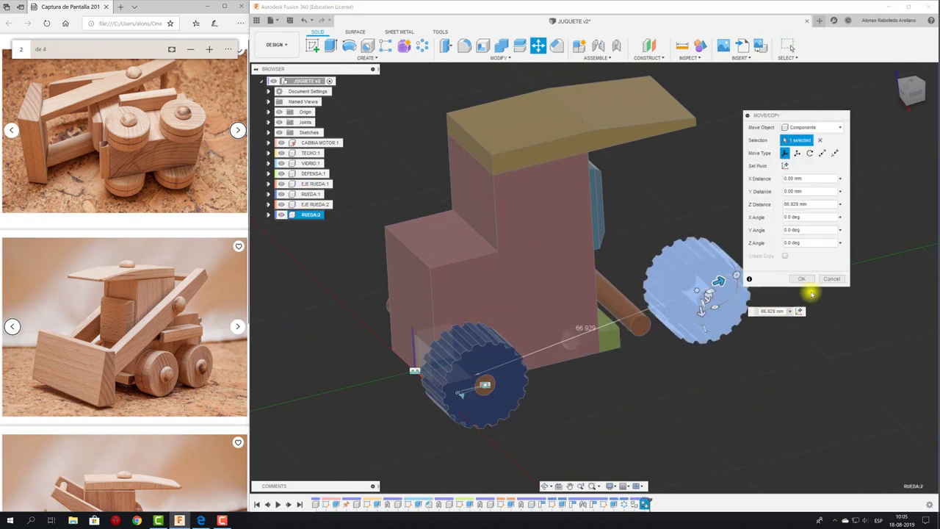
{"action": "left_click", "coordinate": [803, 279]}
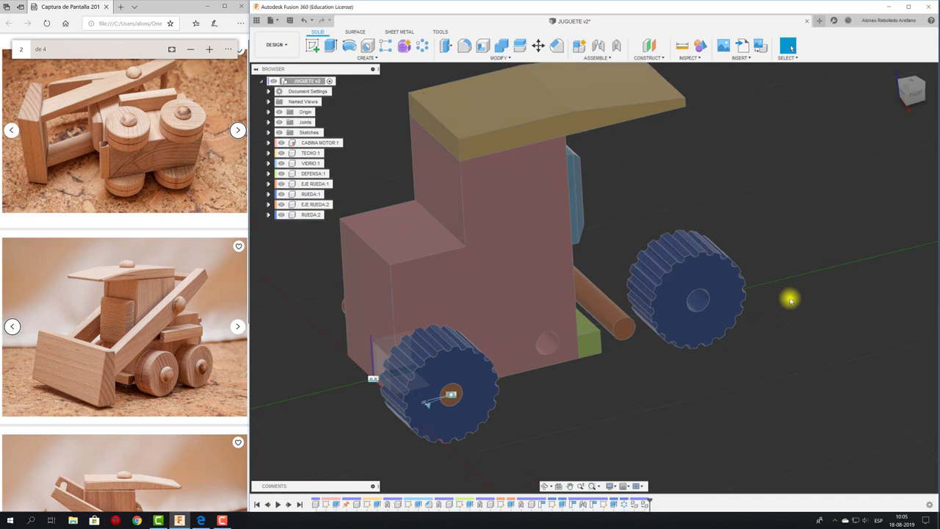
Step: Joint RUEDA:2's hole onto the end of the second axle
{"action": "key", "text": "j"}
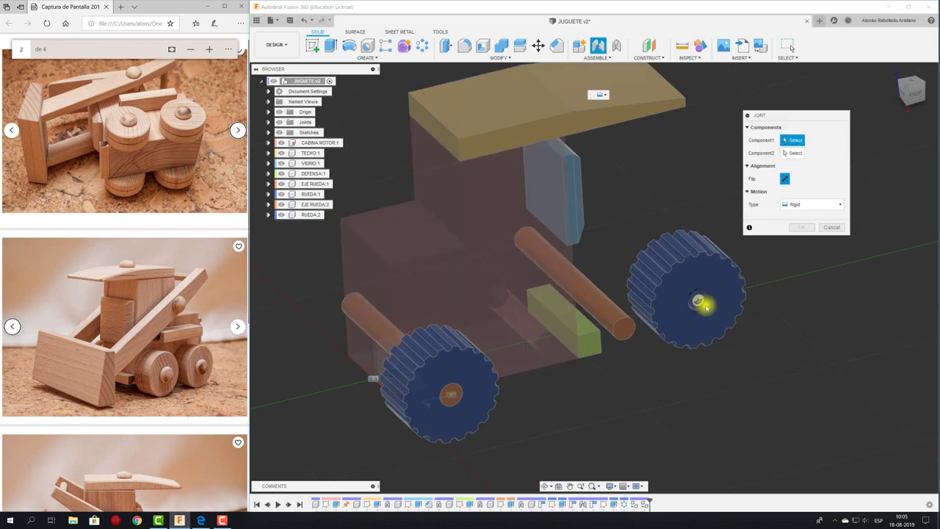
{"action": "left_click", "coordinate": [701, 303]}
{"action": "left_click", "coordinate": [622, 330]}
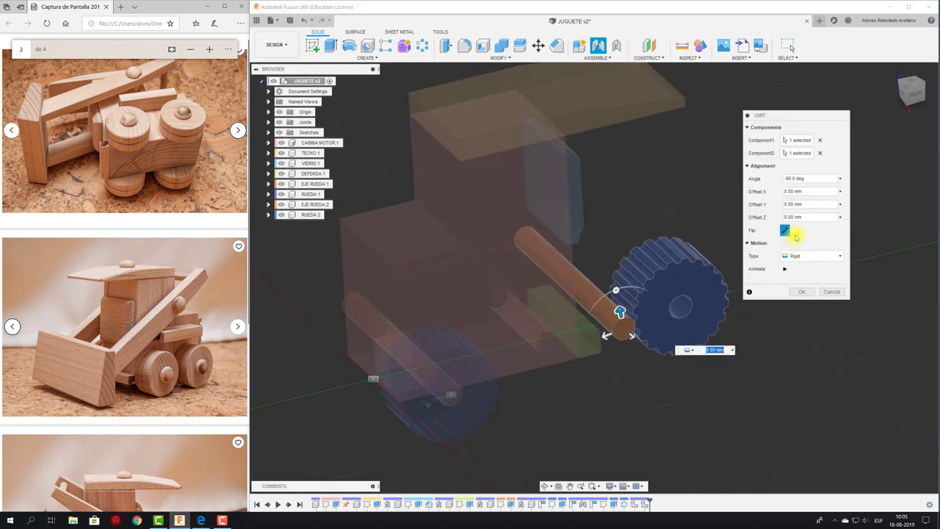
{"action": "left_click", "coordinate": [804, 292]}
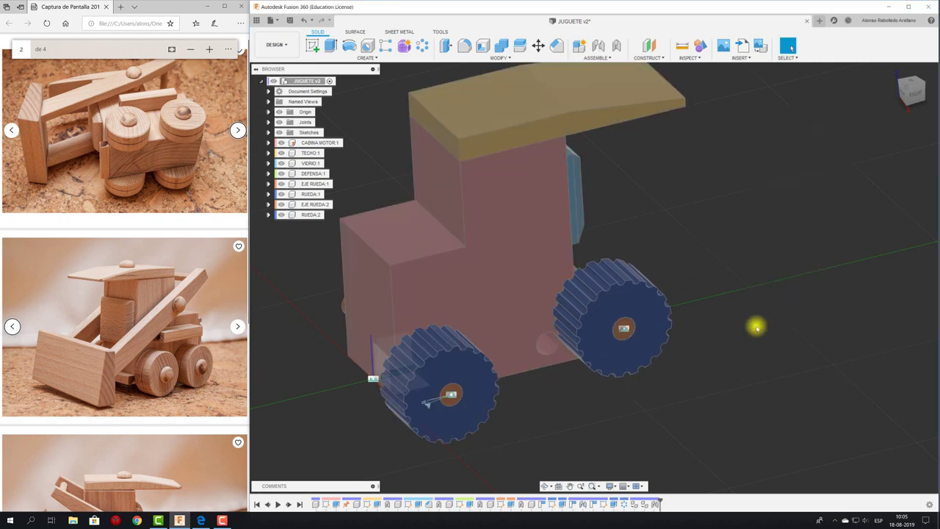
{"action": "mouse_move", "coordinate": [755, 326]}
{"action": "middle_mouse_down", "text": "shift"}
{"action": "mouse_move", "coordinate": [489, 300]}
{"action": "mouse_move", "coordinate": [499, 336]}
{"action": "mouse_move", "coordinate": [431, 151]}
{"action": "mouse_move", "coordinate": [459, 117]}
{"action": "middle_mouse_up", "text": "shift"}
Step: Begin another joint between two parts, then cancel it with Esc
{"action": "key", "text": "j"}
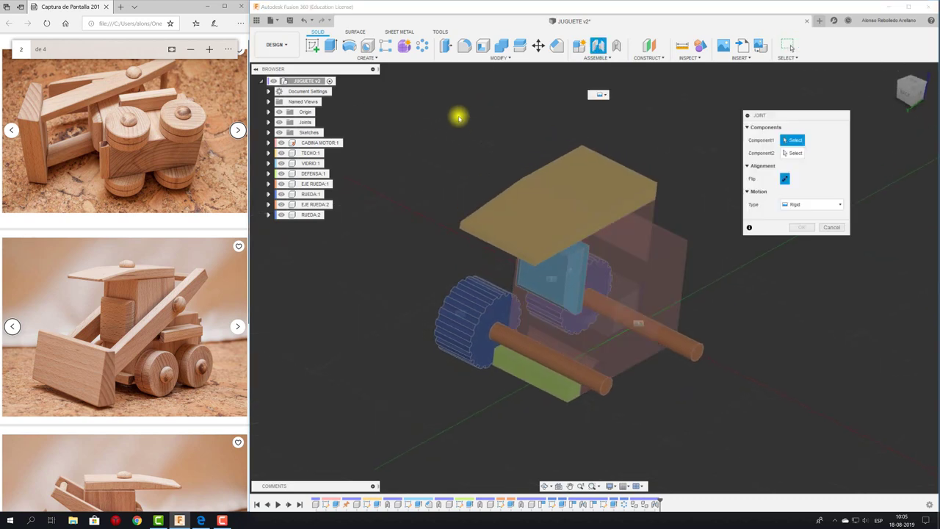
{"action": "left_click", "coordinate": [533, 352]}
{"action": "mouse_move", "coordinate": [533, 353]}
{"action": "middle_mouse_down", "text": "shift"}
{"action": "mouse_move", "coordinate": [519, 374]}
{"action": "mouse_move", "coordinate": [563, 394]}
{"action": "mouse_move", "coordinate": [677, 369]}
{"action": "mouse_move", "coordinate": [669, 374]}
{"action": "mouse_move", "coordinate": [706, 380]}
{"action": "mouse_move", "coordinate": [654, 384]}
{"action": "mouse_move", "coordinate": [644, 374]}
{"action": "mouse_move", "coordinate": [608, 401]}
{"action": "mouse_move", "coordinate": [567, 418]}
{"action": "mouse_move", "coordinate": [565, 406]}
{"action": "middle_mouse_up", "text": "shift"}
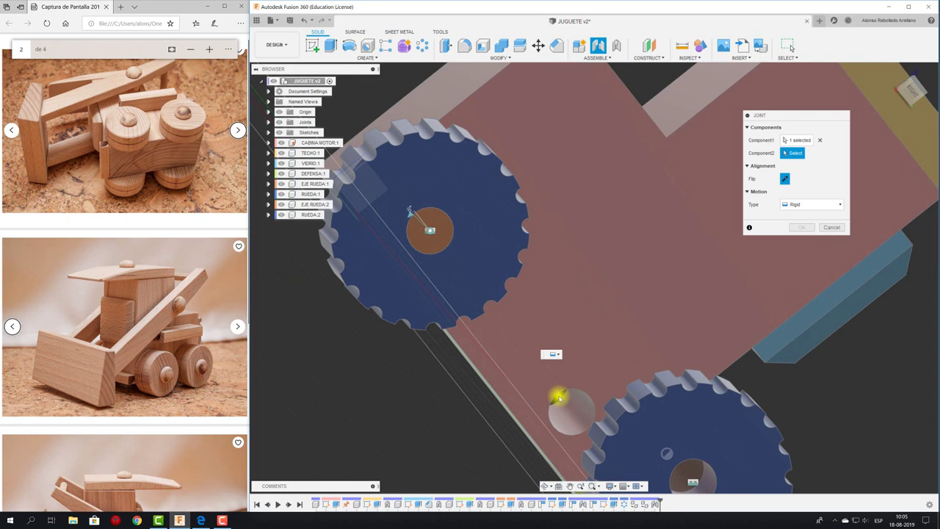
{"action": "left_click", "coordinate": [558, 401]}
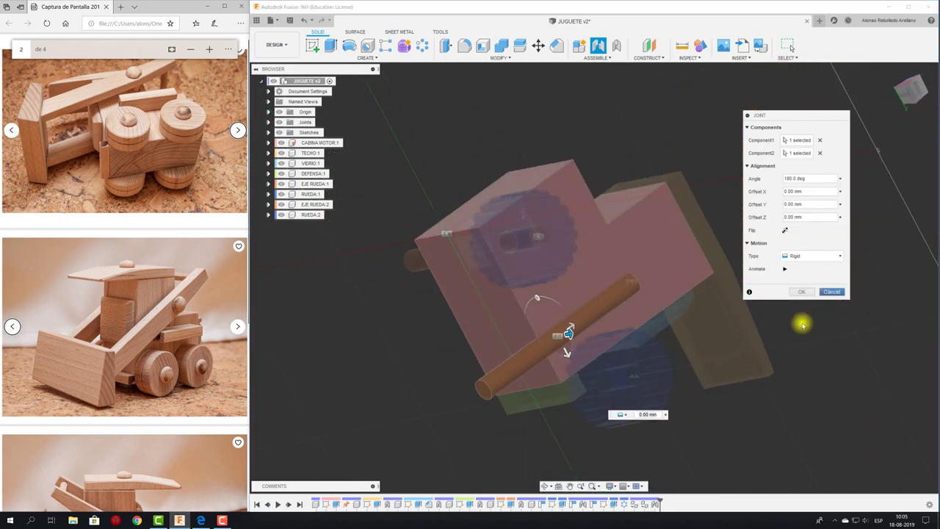
{"action": "key", "text": "Escape"}
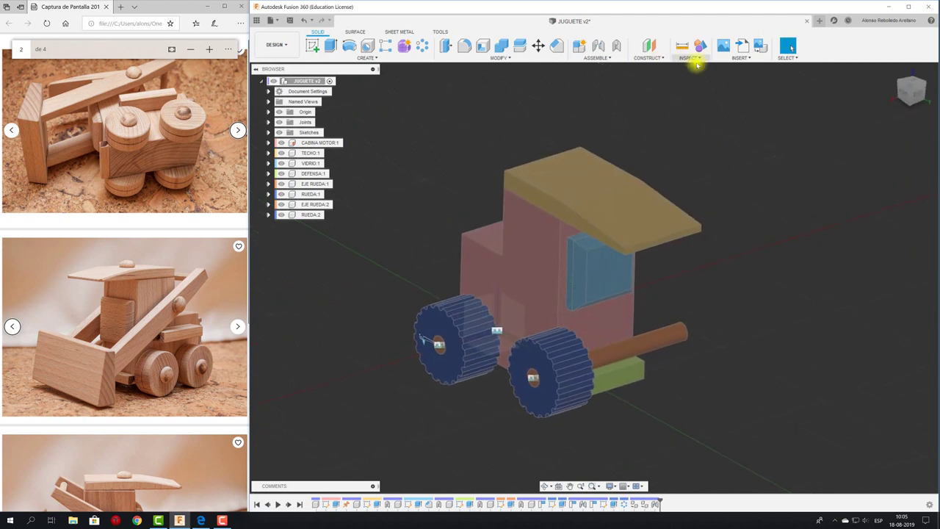
Step: Add a Section Analysis from a model face, pushing the plane about -9.5 mm into the truck
{"action": "left_click", "coordinate": [694, 59]}
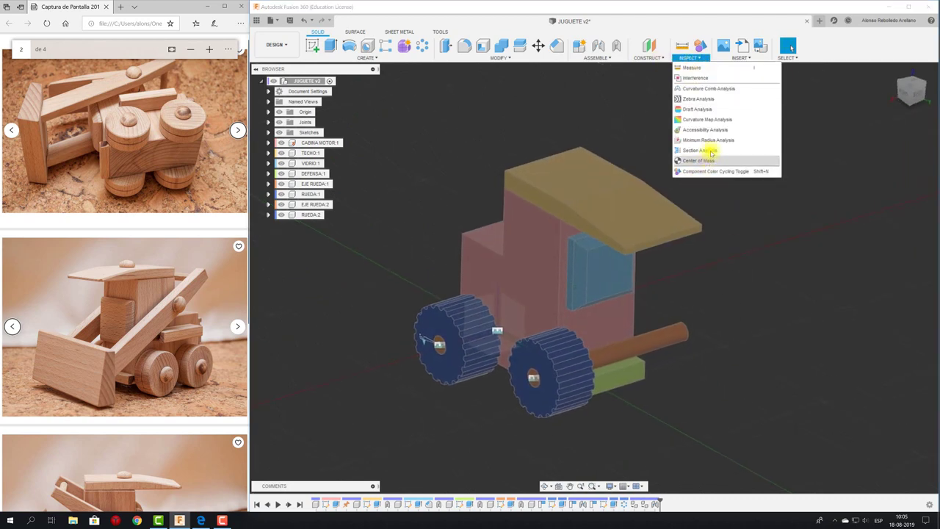
{"action": "mouse_move", "coordinate": [700, 150]}
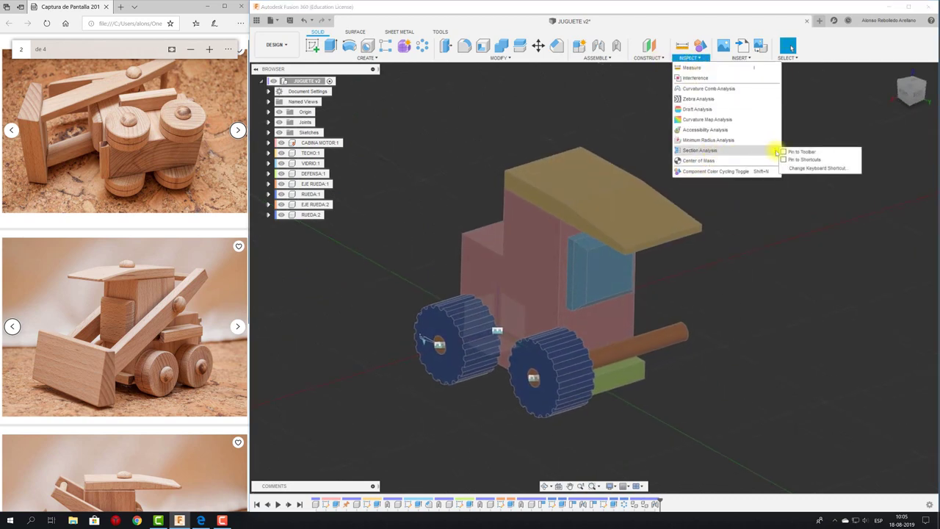
{"action": "left_click", "coordinate": [783, 151]}
{"action": "left_click", "coordinate": [719, 45]}
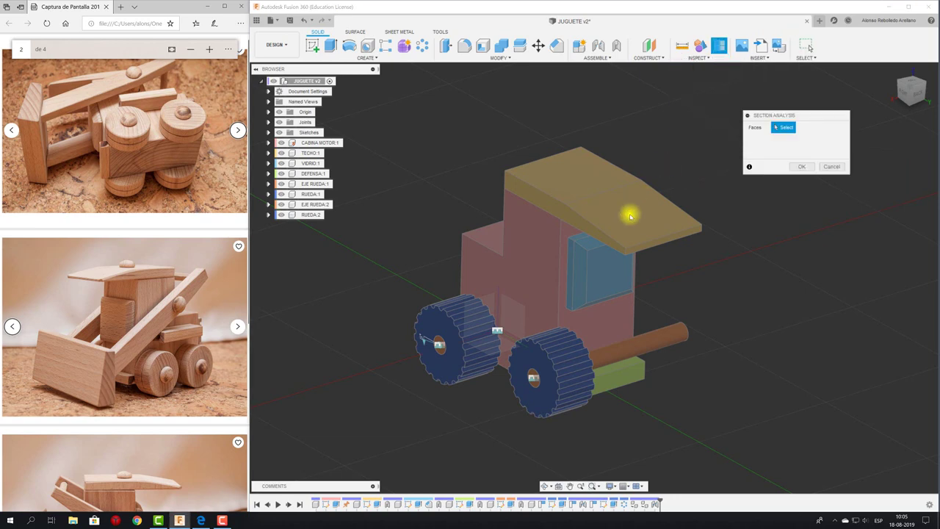
{"action": "mouse_move", "coordinate": [629, 212]}
{"action": "middle_mouse_down", "text": "shift"}
{"action": "mouse_move", "coordinate": [577, 341]}
{"action": "mouse_move", "coordinate": [606, 340]}
{"action": "mouse_move", "coordinate": [636, 310]}
{"action": "mouse_move", "coordinate": [665, 224]}
{"action": "middle_mouse_up", "text": "shift"}
{"action": "left_click", "coordinate": [604, 342]}
{"action": "left_click_drag", "start_coordinate": [662, 221], "coordinate": [650, 247]}
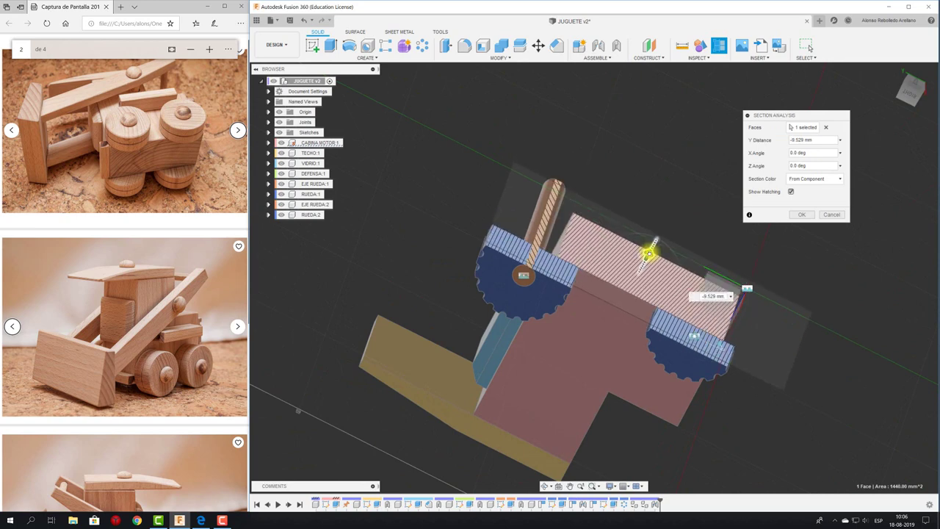
{"action": "left_click", "coordinate": [799, 214]}
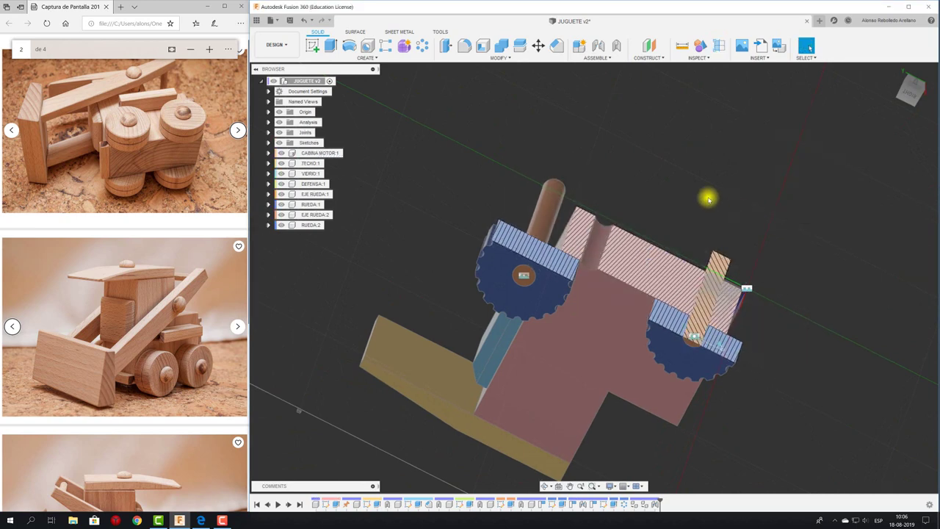
{"action": "middle_click_drag", "start_coordinate": [707, 199], "coordinate": [707, 198], "text": "shift"}
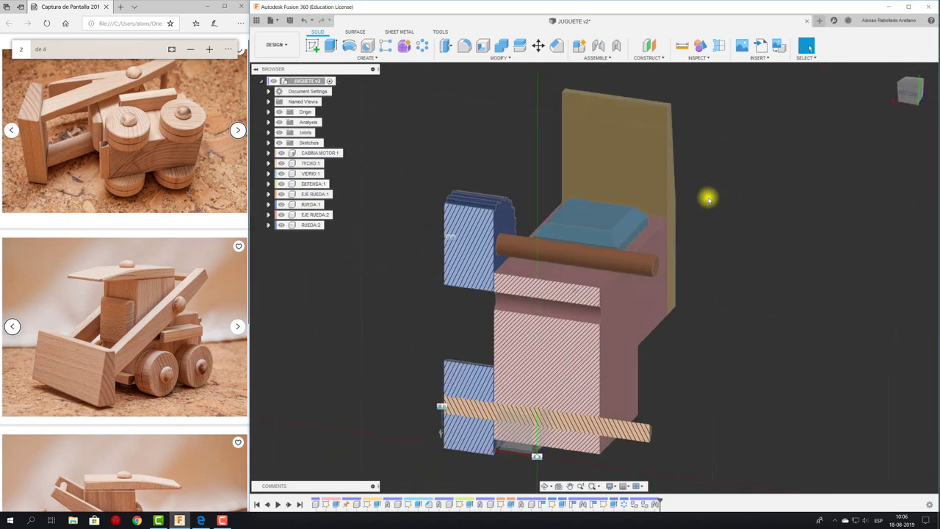
Step: Join the second axle to the cab hole with a Revolute joint
{"action": "key", "text": "j"}
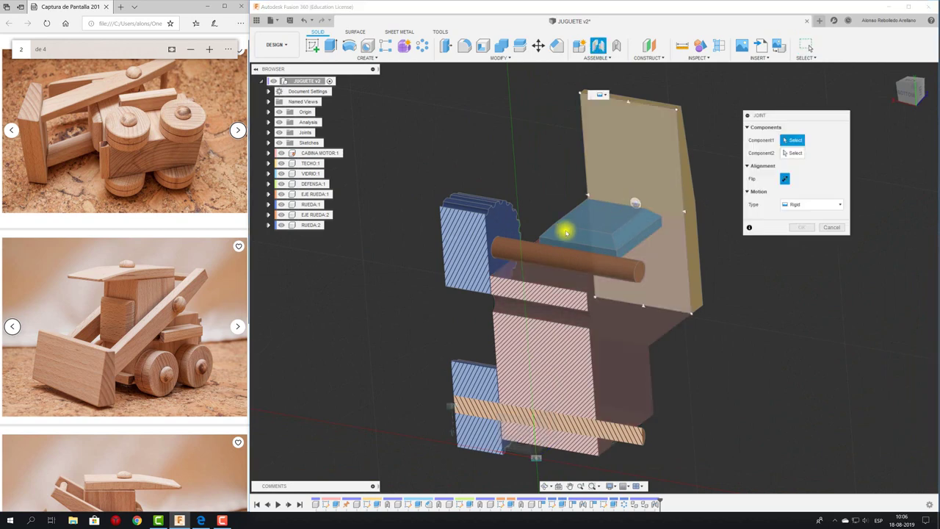
{"action": "left_click", "coordinate": [545, 260]}
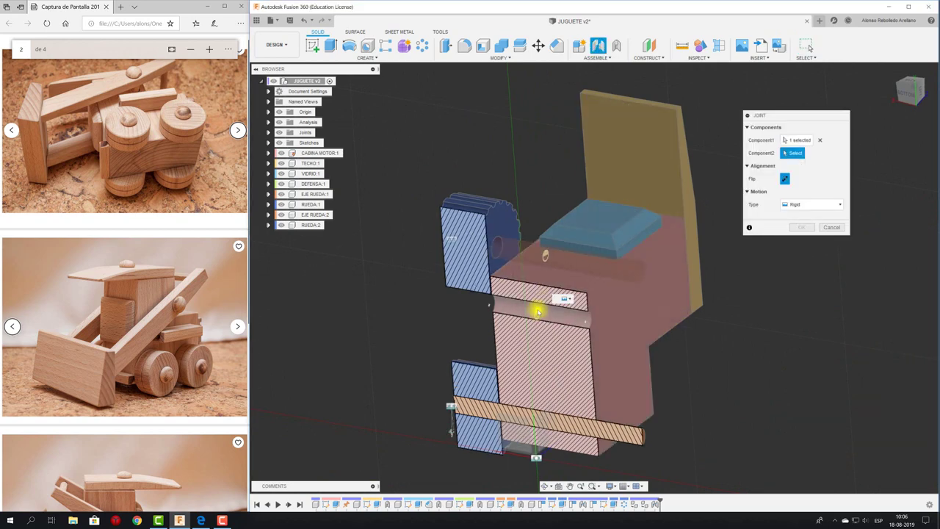
{"action": "left_click", "coordinate": [539, 313]}
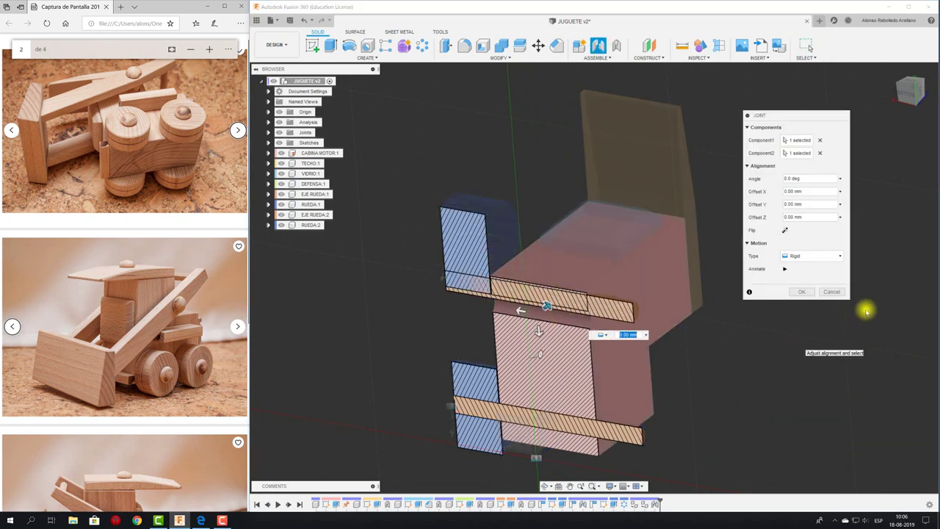
{"action": "left_click", "coordinate": [828, 257]}
{"action": "left_click", "coordinate": [799, 278]}
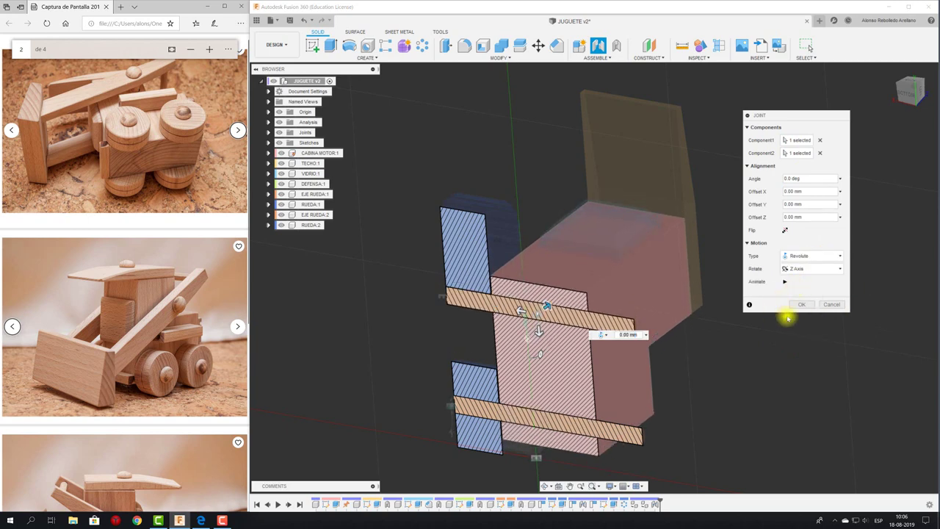
{"action": "left_click", "coordinate": [801, 305]}
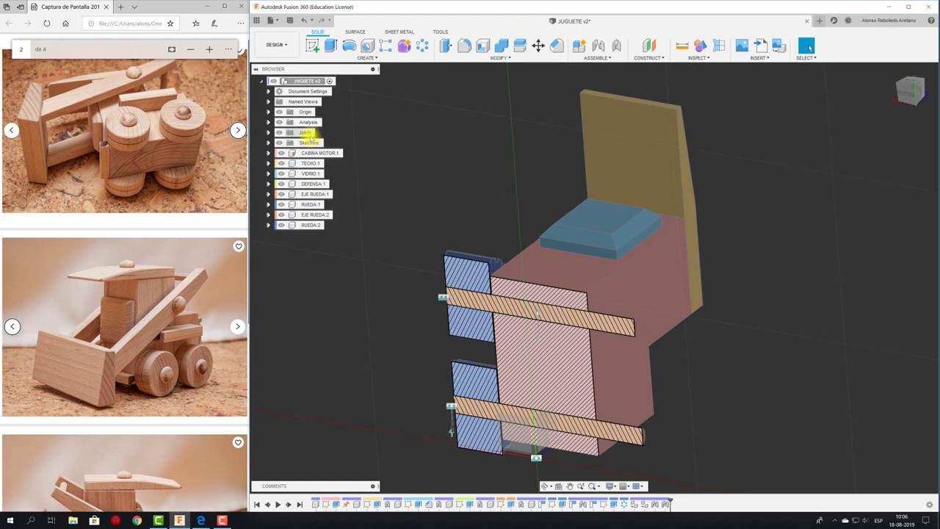
Step: Hide Section1 in the Analysis folder to show the uncut truck
{"action": "left_click", "coordinate": [268, 122]}
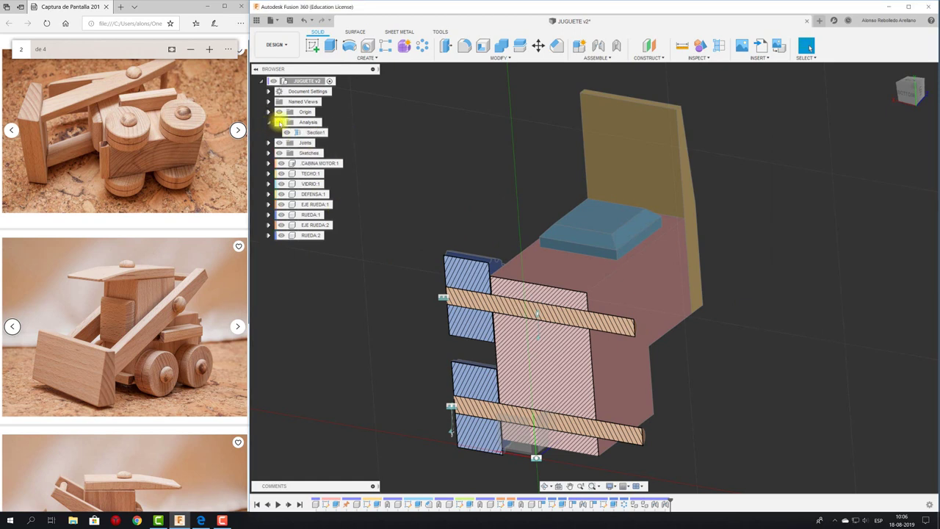
{"action": "left_click", "coordinate": [279, 122]}
{"action": "mouse_move", "coordinate": [445, 150]}
{"action": "middle_mouse_down", "text": "shift"}
{"action": "mouse_move", "coordinate": [436, 204]}
{"action": "mouse_move", "coordinate": [368, 232]}
{"action": "mouse_move", "coordinate": [354, 226]}
{"action": "middle_mouse_up", "text": "shift"}
Step: Copy-paste RUEDA:2 as RUEDA:3 and slide it toward the front axle
{"action": "left_click", "coordinate": [316, 235]}
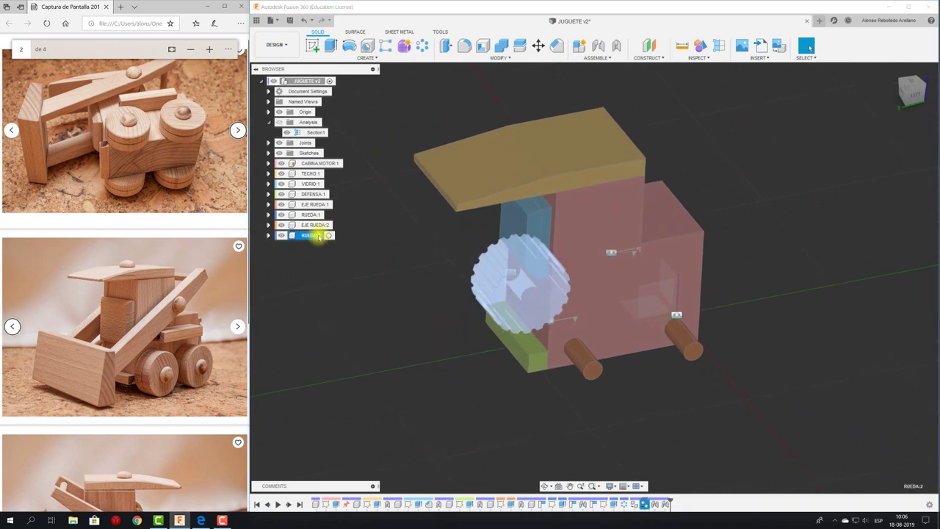
{"action": "key", "text": "ctrl+c"}
{"action": "key", "text": "ctrl+v"}
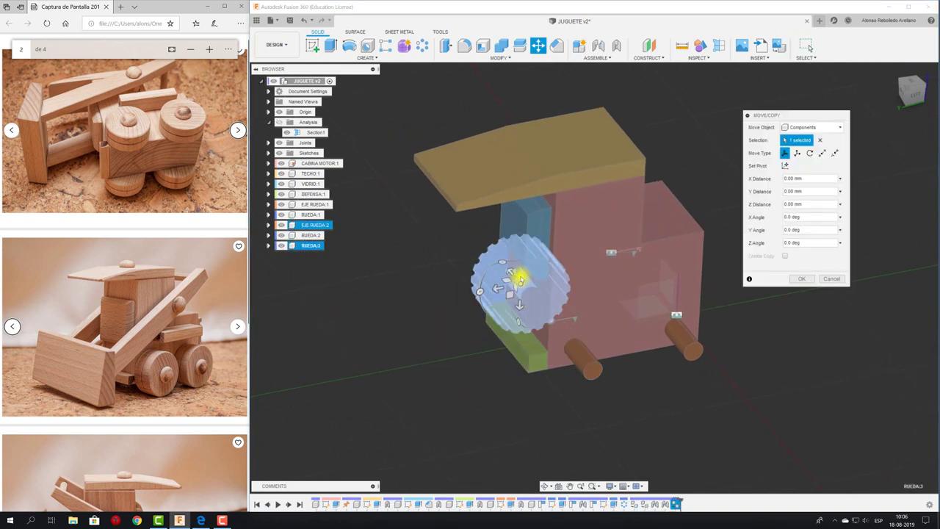
{"action": "left_click_drag", "start_coordinate": [565, 331], "coordinate": [604, 373]}
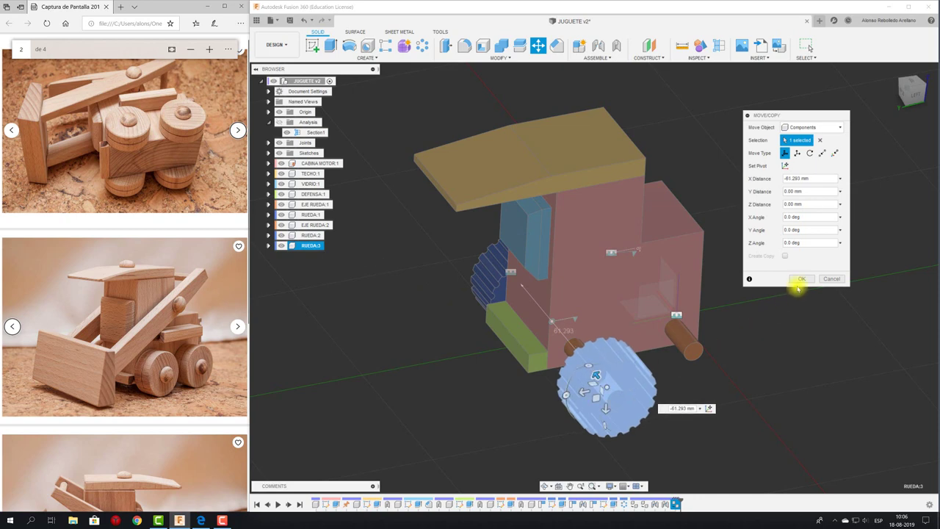
{"action": "key", "text": "Return"}
Step: Rigidly join RUEDA:3's centre to the axle end and spin the wheels to test
{"action": "key", "text": "j"}
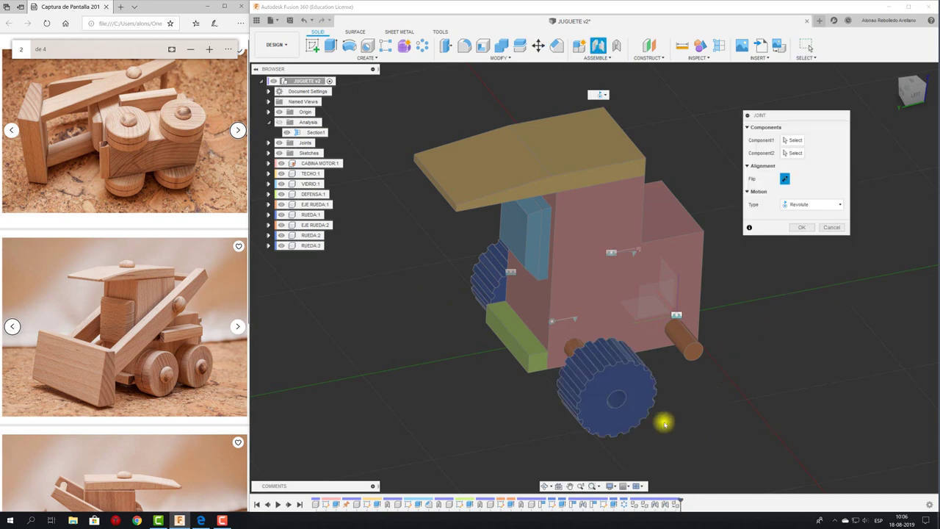
{"action": "left_click", "coordinate": [617, 400]}
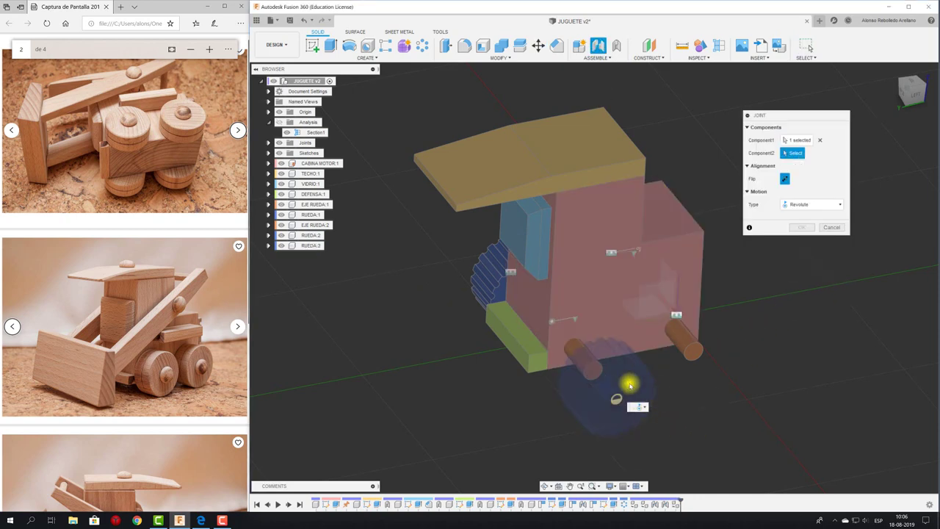
{"action": "left_click", "coordinate": [593, 371]}
{"action": "left_click", "coordinate": [821, 255]}
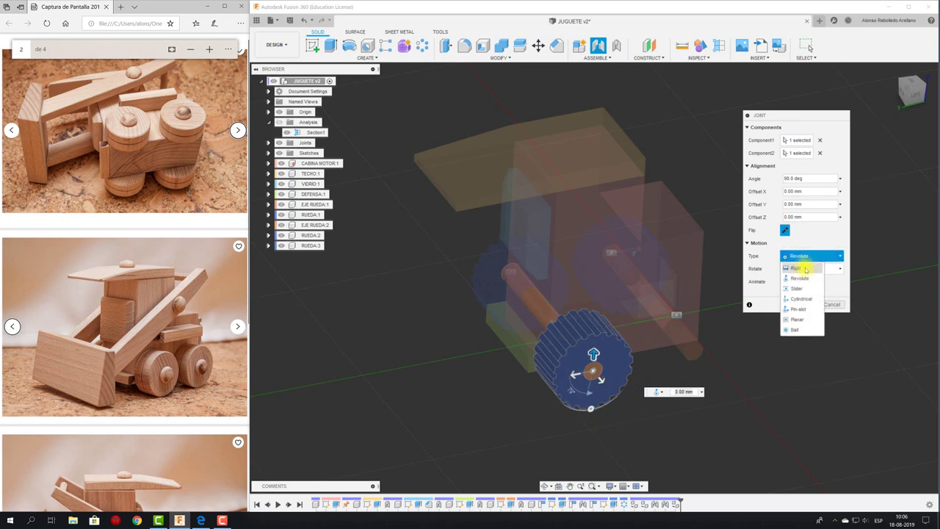
{"action": "left_click", "coordinate": [805, 269]}
{"action": "left_click", "coordinate": [806, 292]}
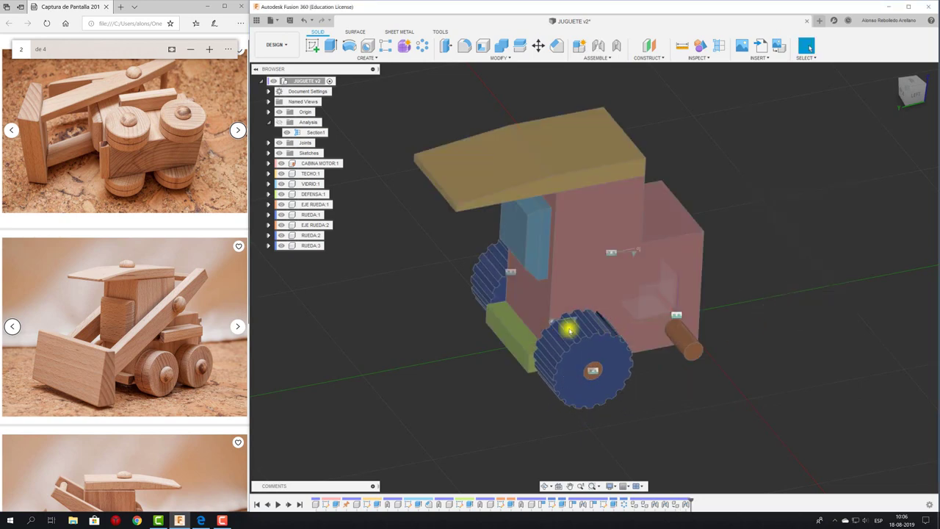
{"action": "mouse_move", "coordinate": [563, 336]}
{"action": "left_mouse_down"}
{"action": "mouse_move", "coordinate": [553, 399]}
{"action": "mouse_move", "coordinate": [575, 404]}
{"action": "left_mouse_up"}
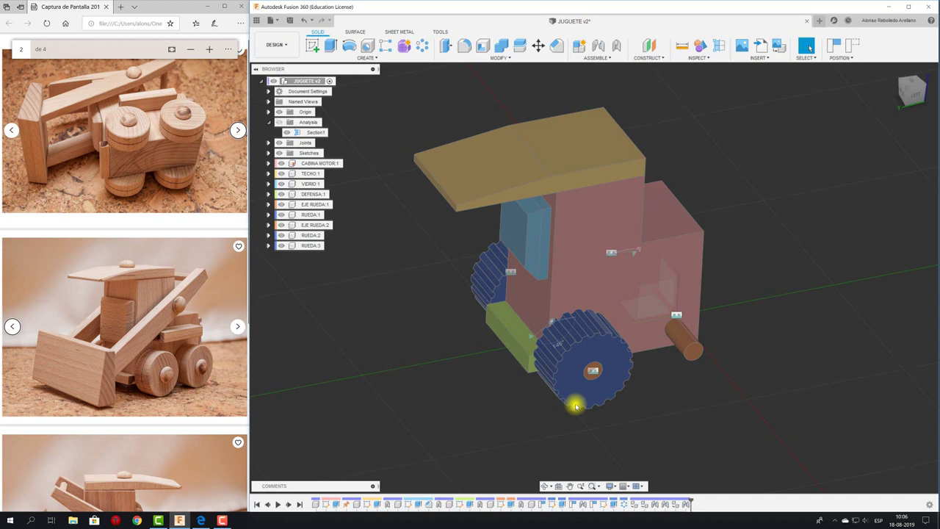
{"action": "left_click", "coordinate": [305, 245]}
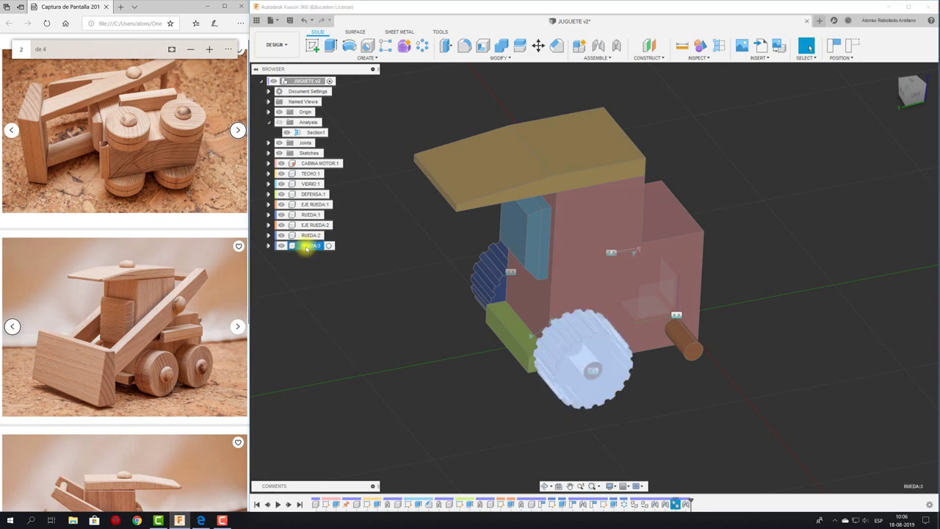
Step: Capture positions and move a new wheel copy, RUEDA:4, 48.282 mm along Z
{"action": "left_click", "coordinate": [307, 247]}
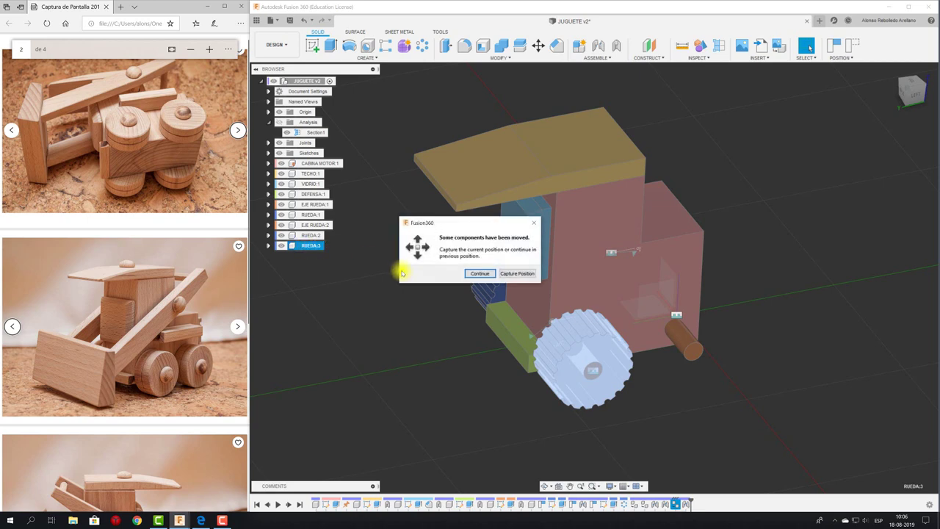
{"action": "left_click", "coordinate": [522, 273]}
{"action": "left_click_drag", "start_coordinate": [602, 339], "coordinate": [826, 280]}
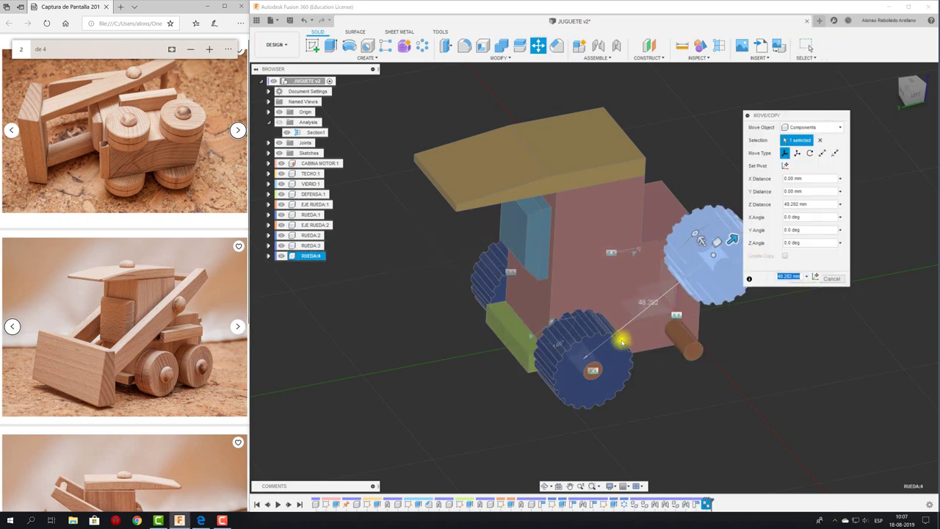
{"action": "mouse_move", "coordinate": [629, 382]}
{"action": "middle_mouse_down", "text": "shift"}
{"action": "mouse_move", "coordinate": [577, 353]}
{"action": "mouse_move", "coordinate": [825, 269]}
{"action": "middle_mouse_up", "text": "shift"}
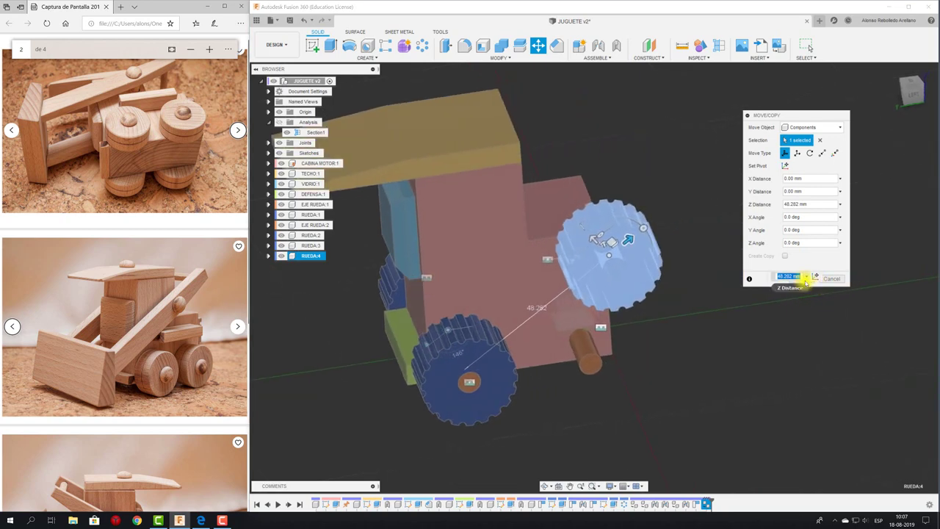
{"action": "left_click_drag", "start_coordinate": [803, 115], "coordinate": [853, 103]}
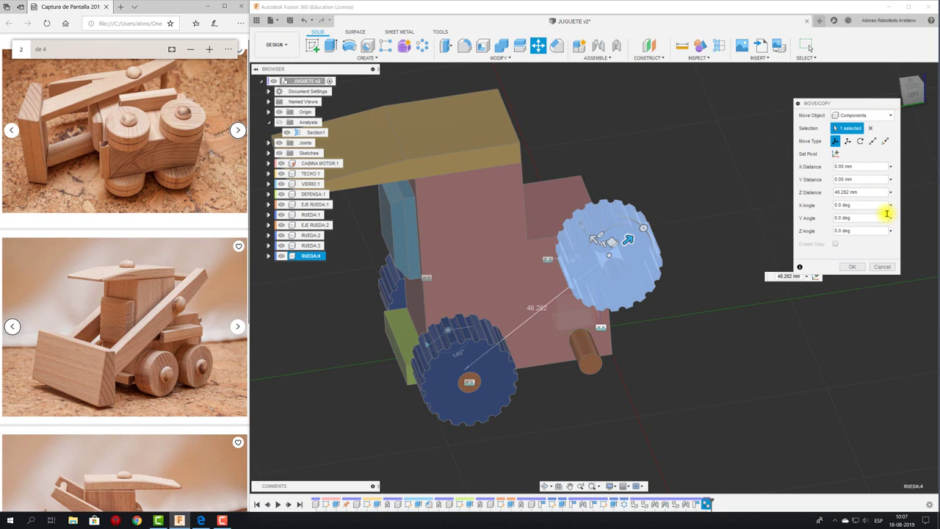
{"action": "left_click", "coordinate": [854, 268]}
Step: Joint RUEDA:4's centre hole onto the last axle end and spin the wheels to check
{"action": "key", "text": "j"}
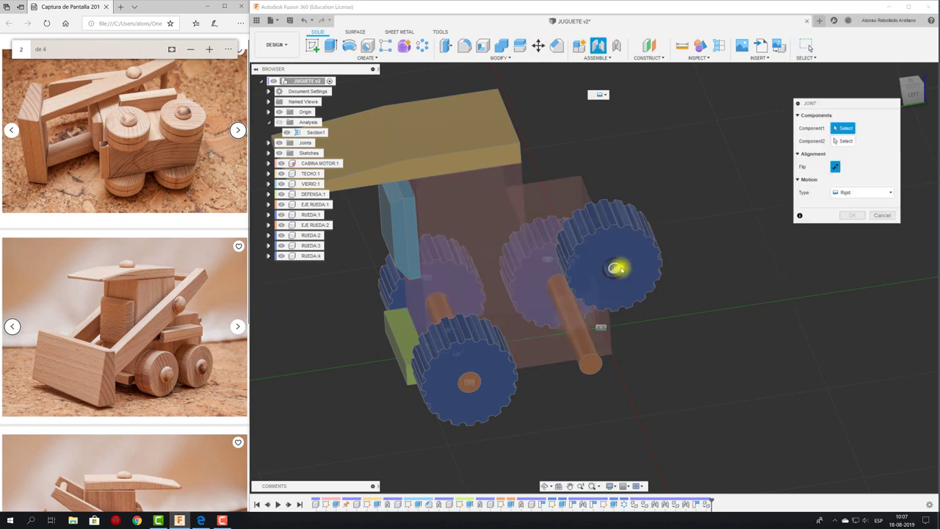
{"action": "left_click", "coordinate": [615, 277]}
{"action": "left_click", "coordinate": [595, 363]}
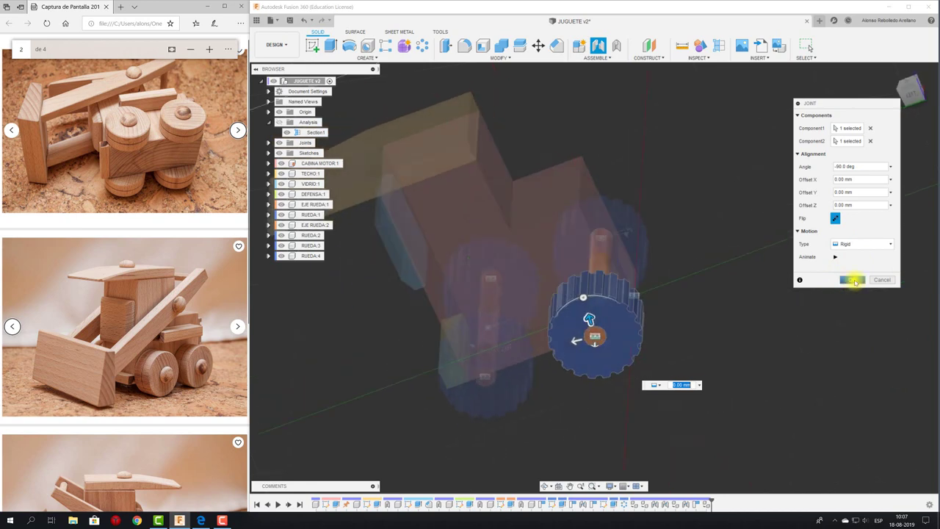
{"action": "left_click", "coordinate": [853, 281]}
{"action": "left_click_drag", "start_coordinate": [622, 342], "coordinate": [541, 363]}
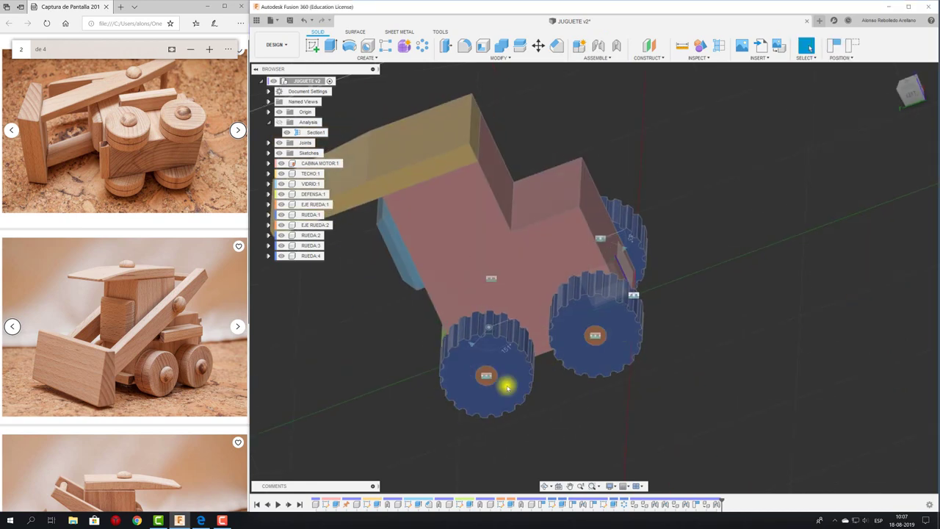
{"action": "mouse_move", "coordinate": [604, 310]}
{"action": "middle_mouse_down", "text": "shift"}
{"action": "mouse_move", "coordinate": [633, 335]}
{"action": "mouse_move", "coordinate": [723, 293]}
{"action": "mouse_move", "coordinate": [538, 308]}
{"action": "middle_mouse_up", "text": "shift"}
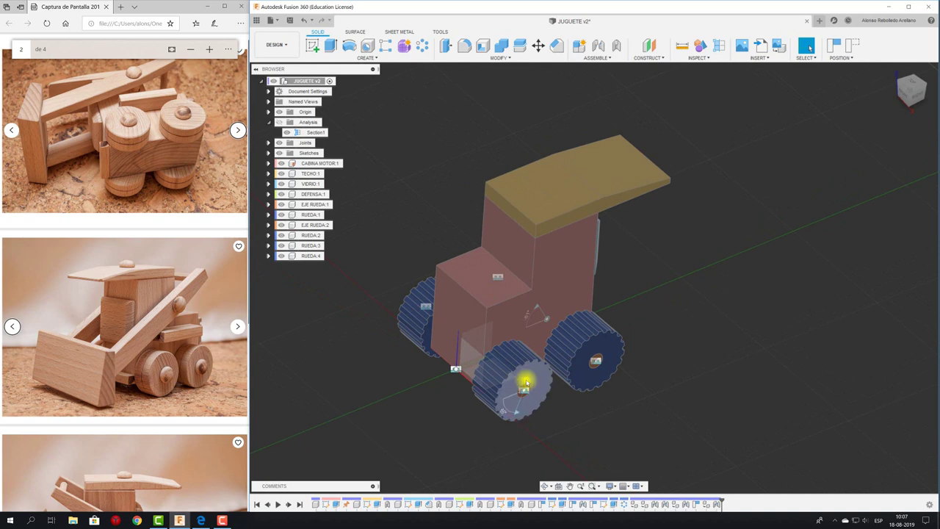
Step: Hide the Joints folder's markers and orbit to a side view of the four-wheeled truck
{"action": "left_click", "coordinate": [280, 142]}
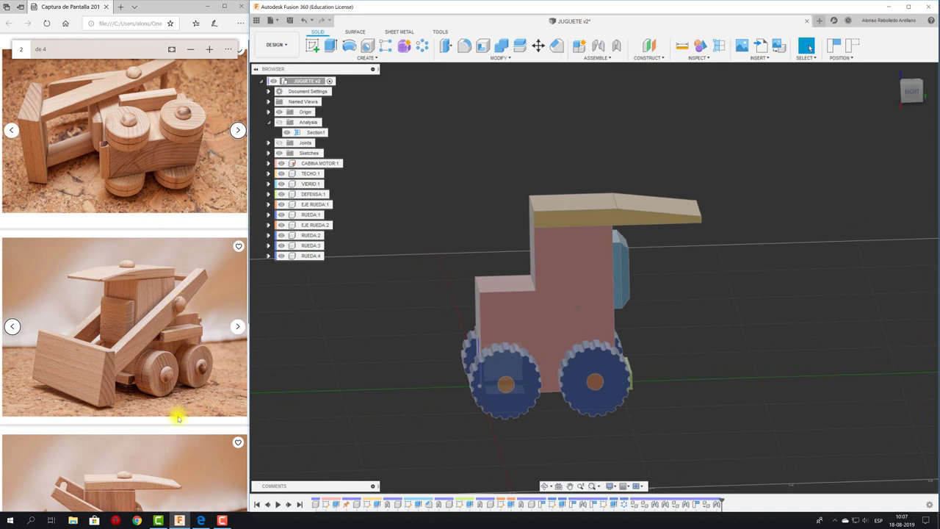
{"action": "scroll", "coordinate": [116, 263], "scroll_direction": "down", "scroll_amount": 5}
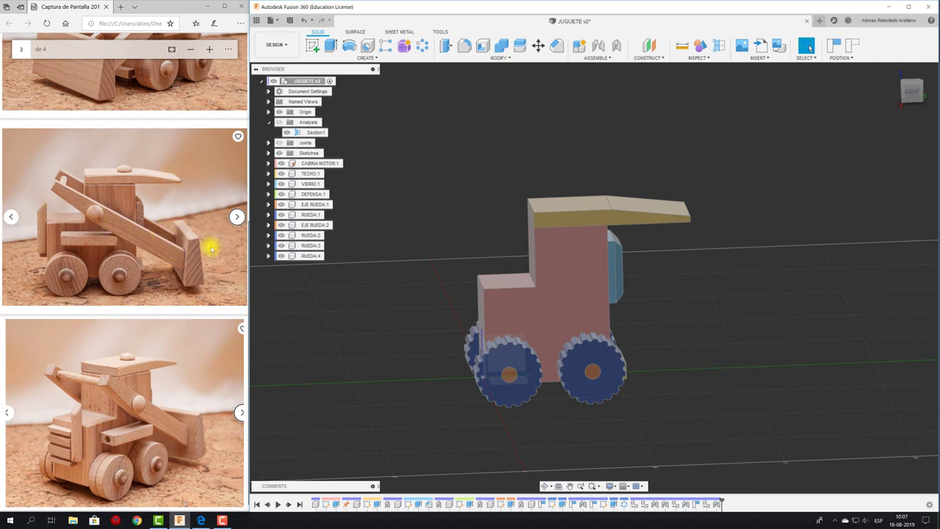
{"action": "middle_click_drag", "start_coordinate": [394, 287], "coordinate": [542, 252], "text": "shift"}
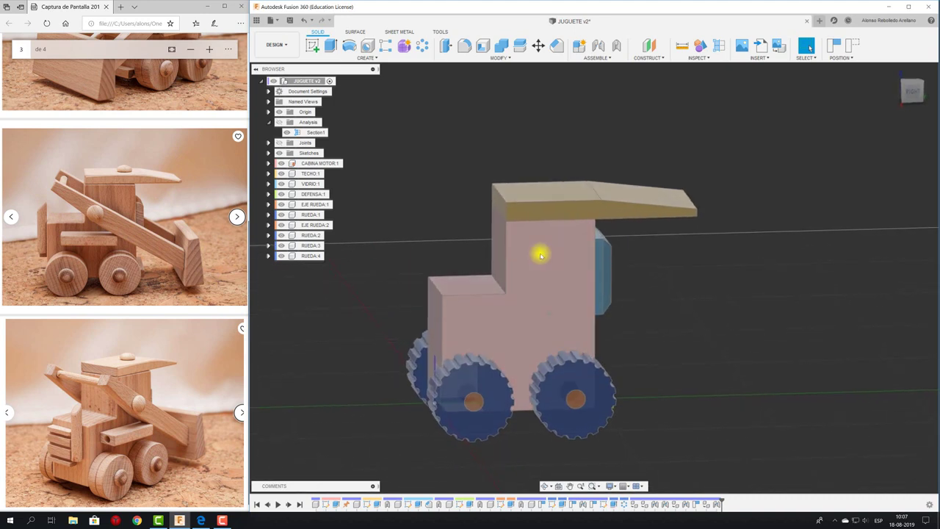
Step: Sketch on CABINA MOTOR's side face and draw a 6 mm circle on the upper cab
{"action": "left_click", "coordinate": [349, 163]}
{"action": "left_click", "coordinate": [312, 46]}
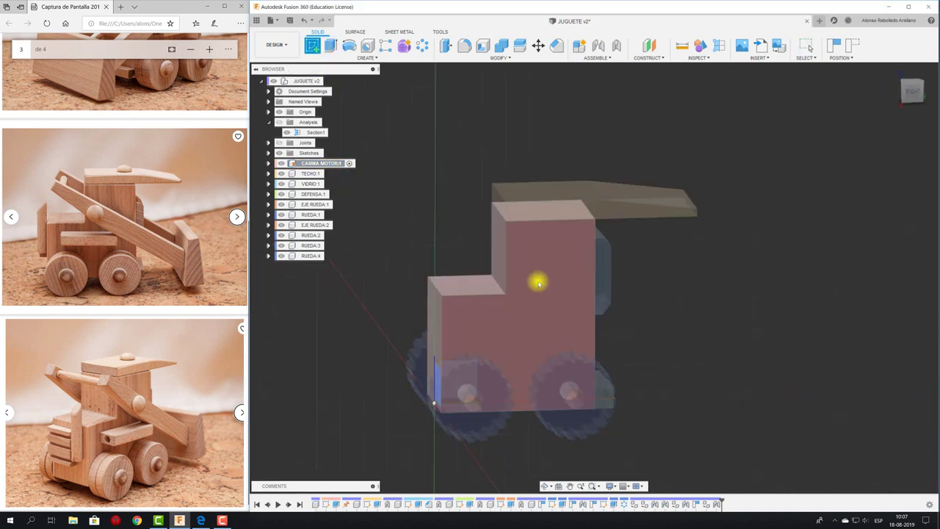
{"action": "left_click", "coordinate": [547, 288]}
{"action": "left_click", "coordinate": [524, 274]}
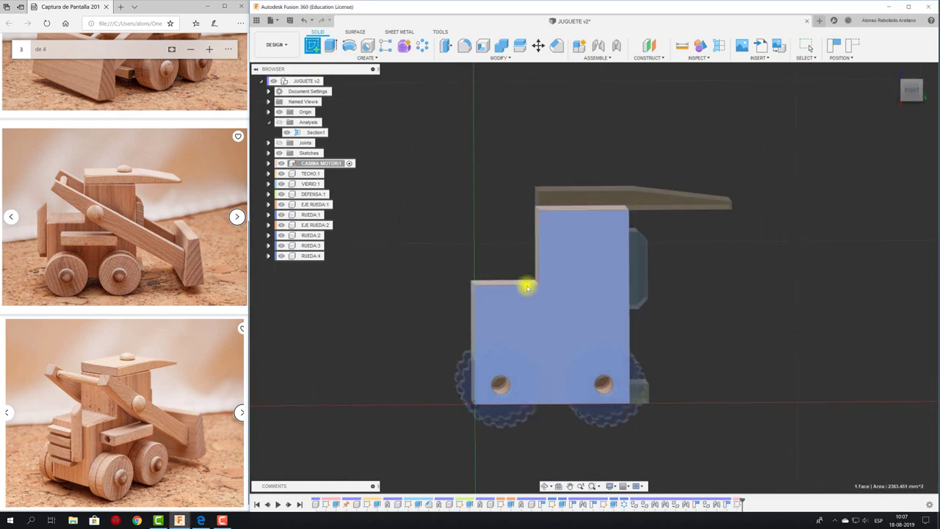
{"action": "middle_click_drag", "start_coordinate": [548, 262], "coordinate": [497, 274]}
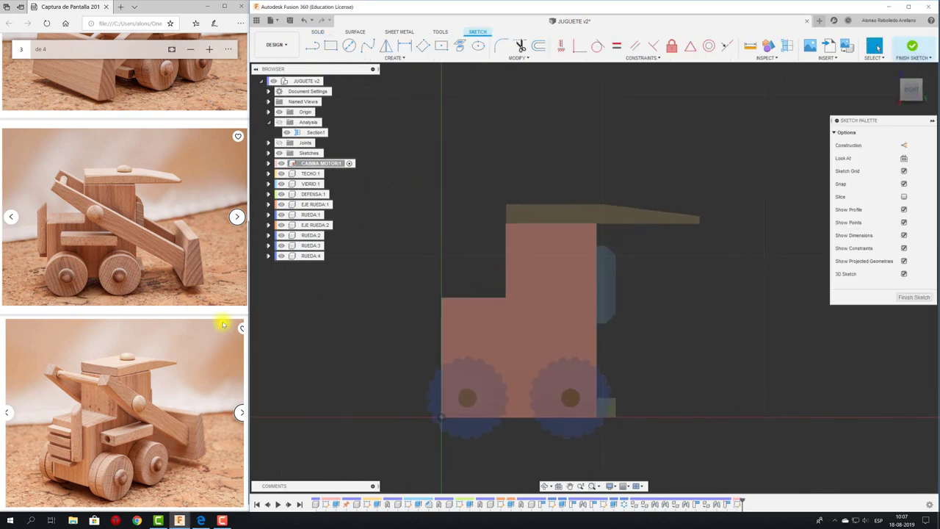
{"action": "scroll", "coordinate": [602, 314], "scroll_direction": "up", "scroll_amount": 1}
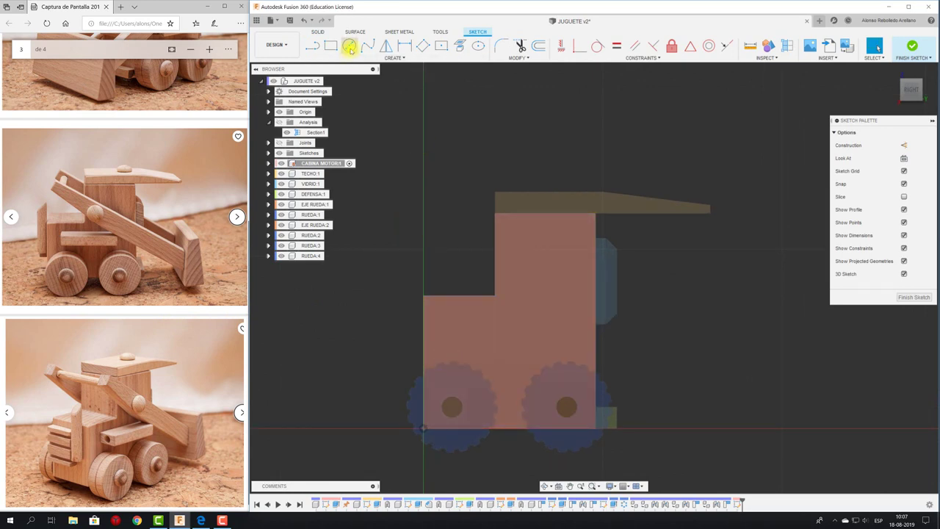
{"action": "left_click", "coordinate": [349, 47]}
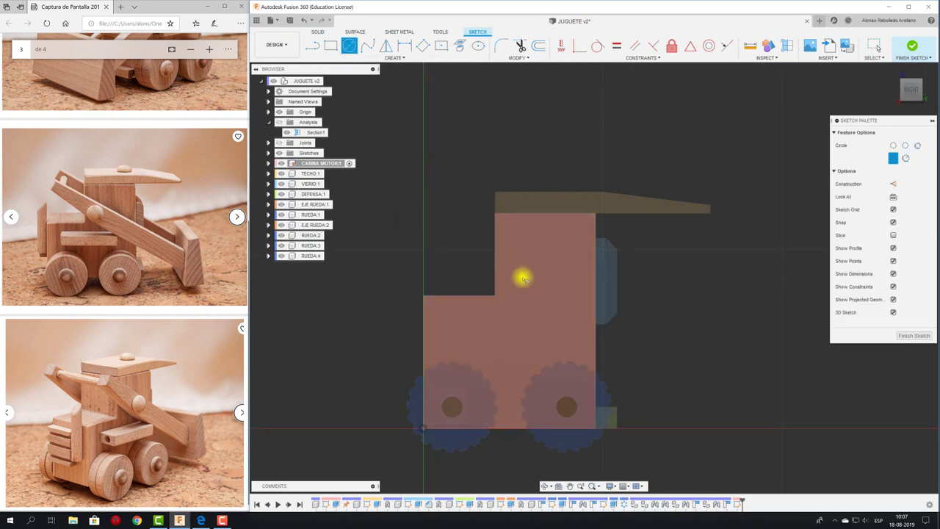
{"action": "left_click", "coordinate": [523, 278]}
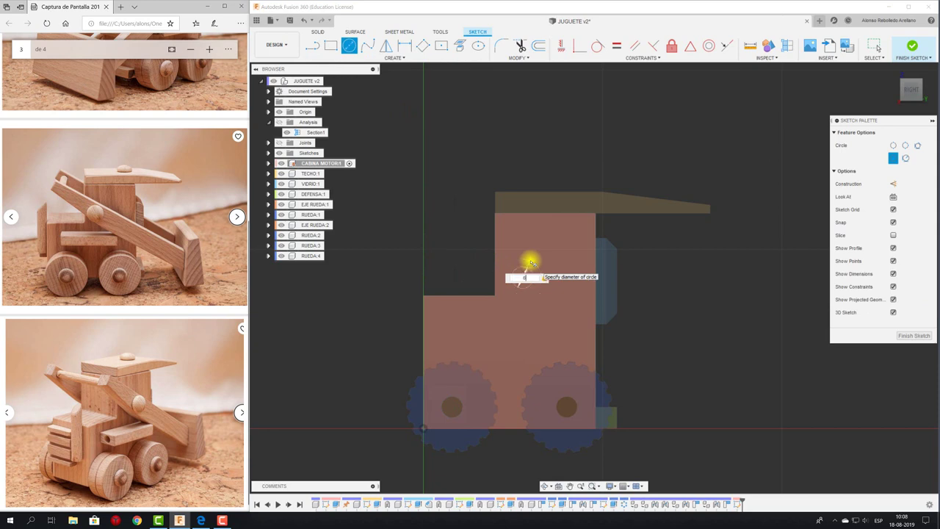
{"action": "key", "text": "Return"}
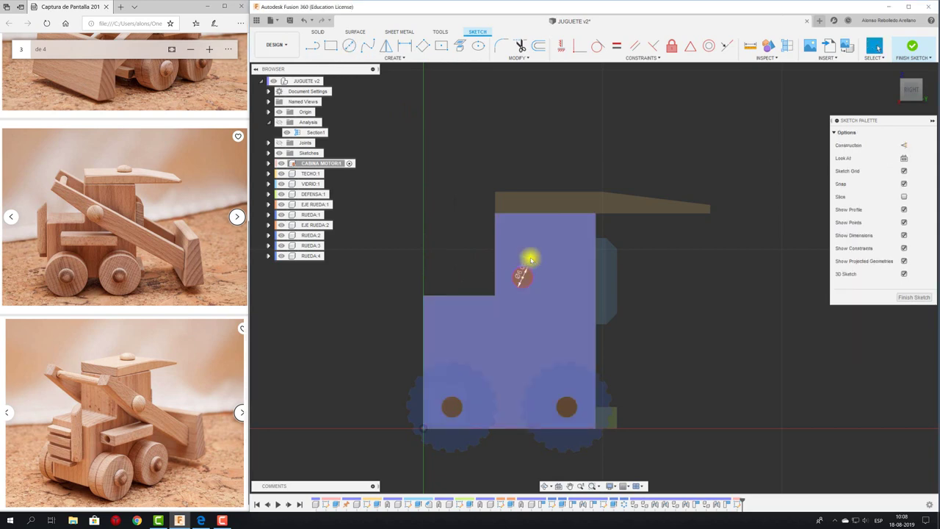
Step: Dimension the circle 6 mm from the step edge and 18 mm below the cab top
{"action": "key", "text": "r"}
{"action": "left_click", "coordinate": [495, 280]}
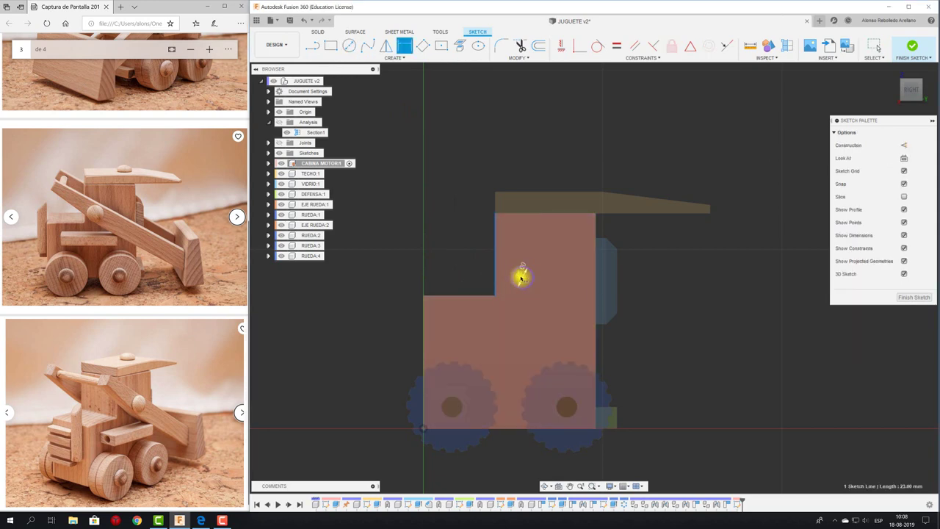
{"action": "key", "text": "d"}
{"action": "left_click", "coordinate": [521, 276]}
{"action": "left_click", "coordinate": [512, 311]}
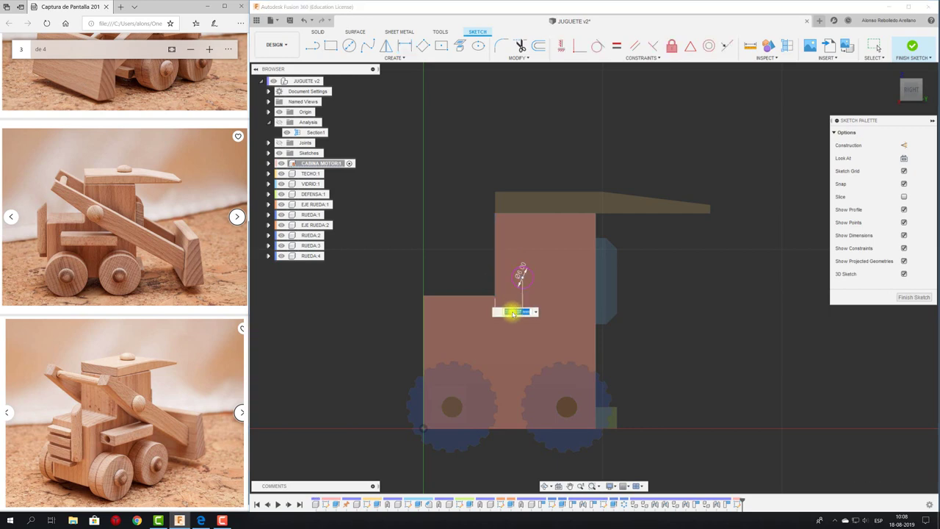
{"action": "key", "text": "Return"}
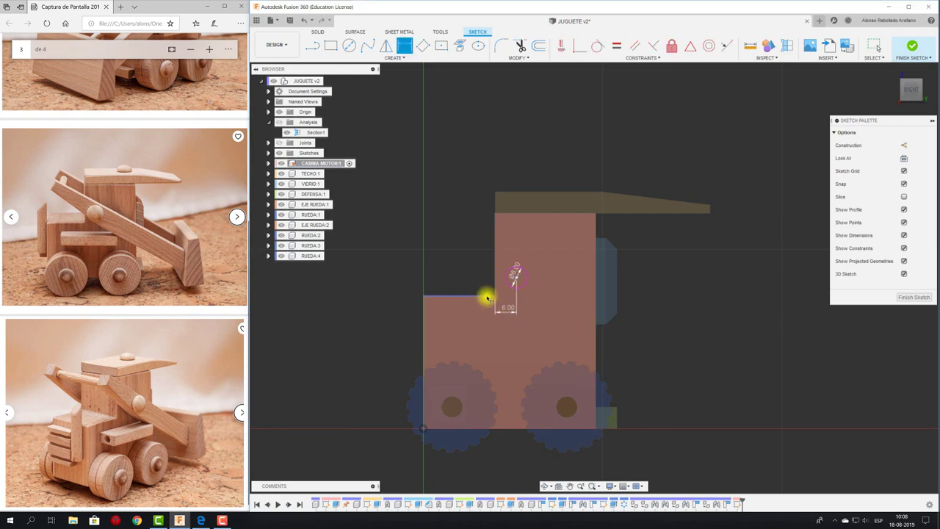
{"action": "left_click", "coordinate": [486, 296]}
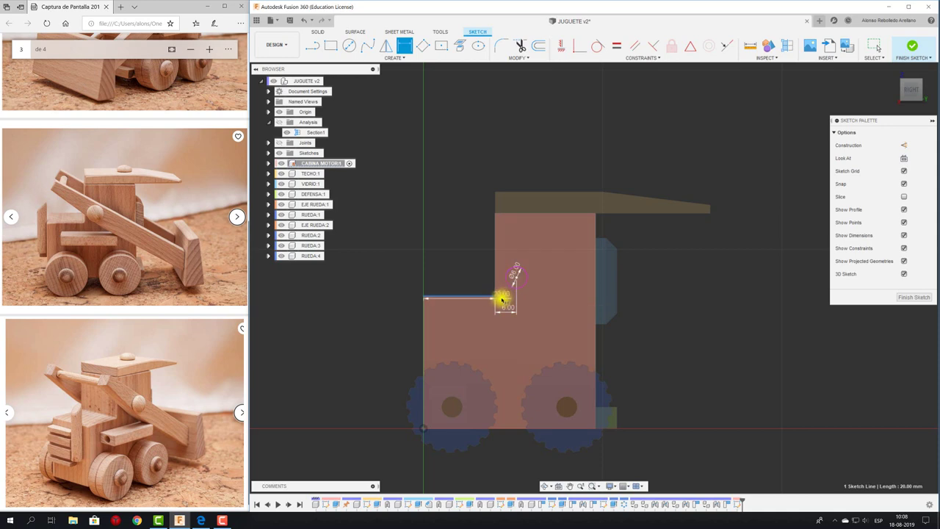
{"action": "key", "text": "Escape"}
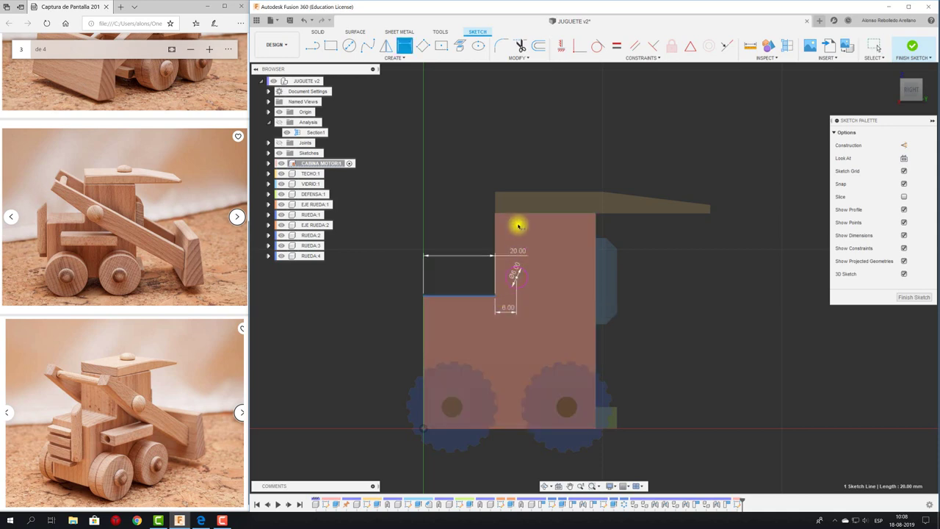
{"action": "left_click_drag", "start_coordinate": [502, 300], "coordinate": [514, 208]}
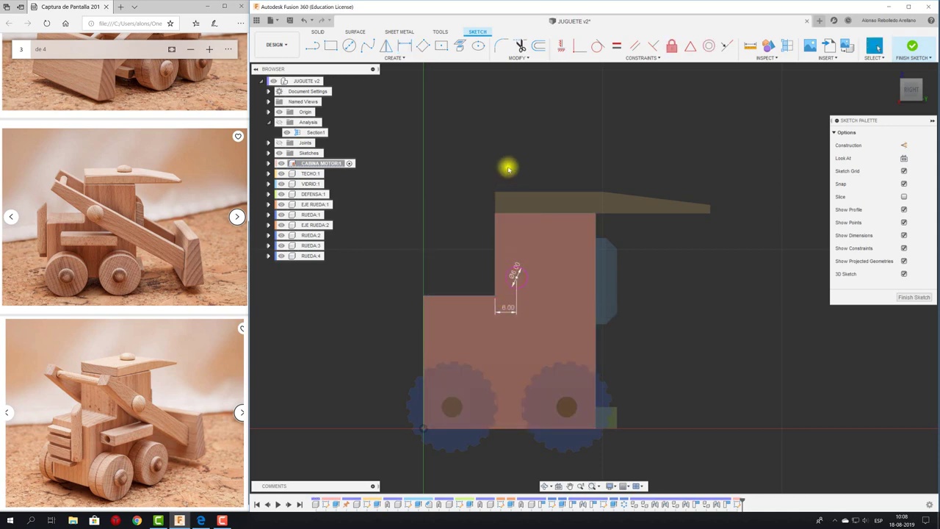
{"action": "key", "text": "d"}
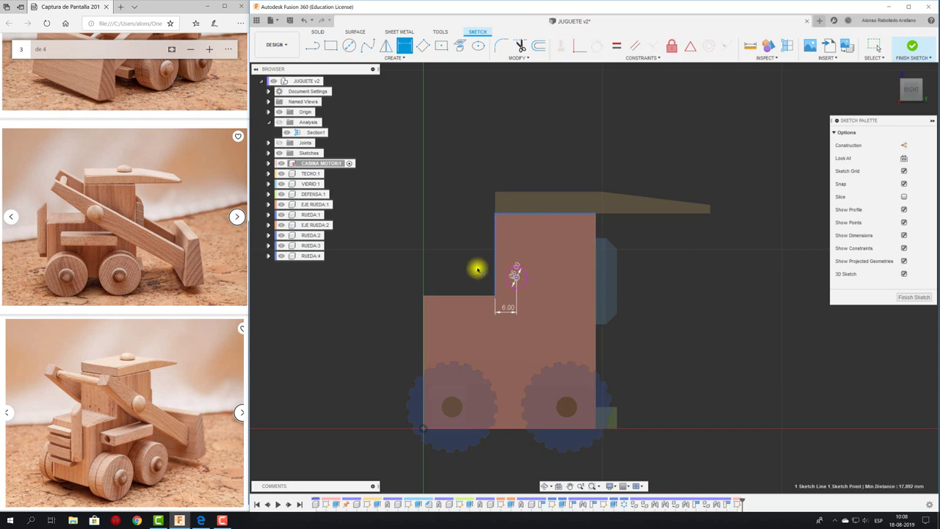
{"action": "left_click", "coordinate": [473, 259]}
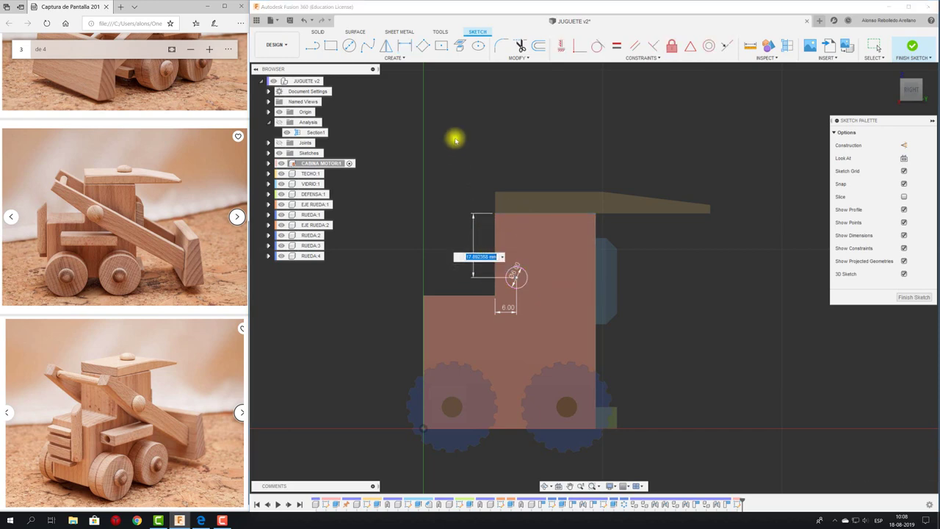
{"action": "type", "text": "18"}
{"action": "key", "text": "Return"}
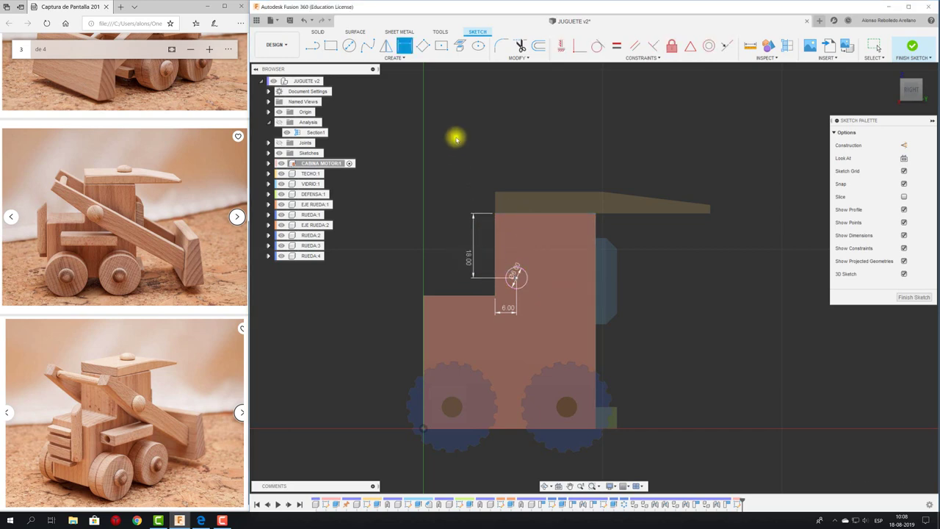
Step: Extrude the circle as a cut through the upper cab to make a 6 mm pivot hole
{"action": "key", "text": "e"}
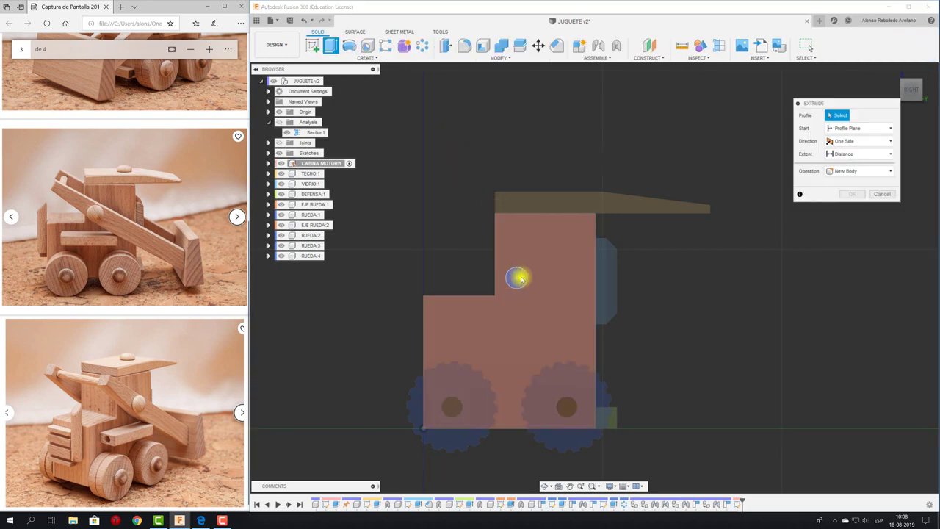
{"action": "left_click", "coordinate": [531, 297]}
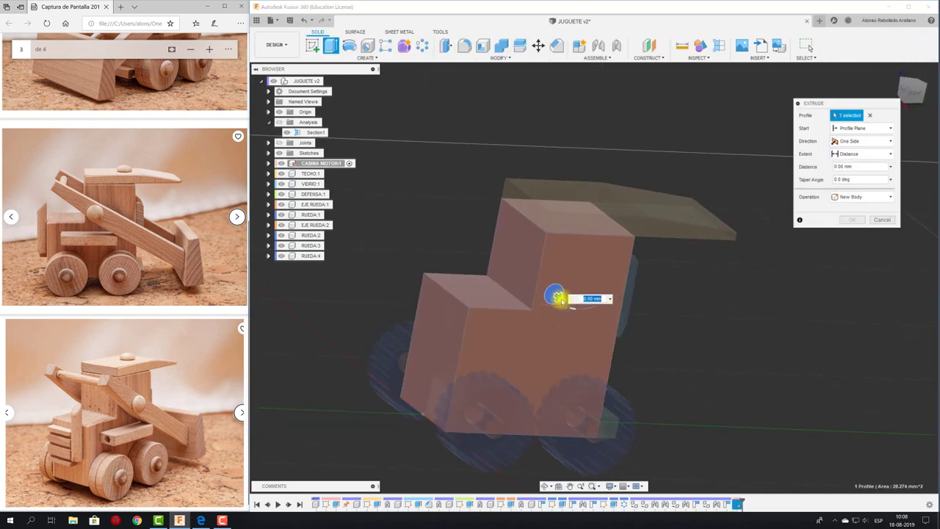
{"action": "left_click_drag", "start_coordinate": [558, 297], "coordinate": [399, 193]}
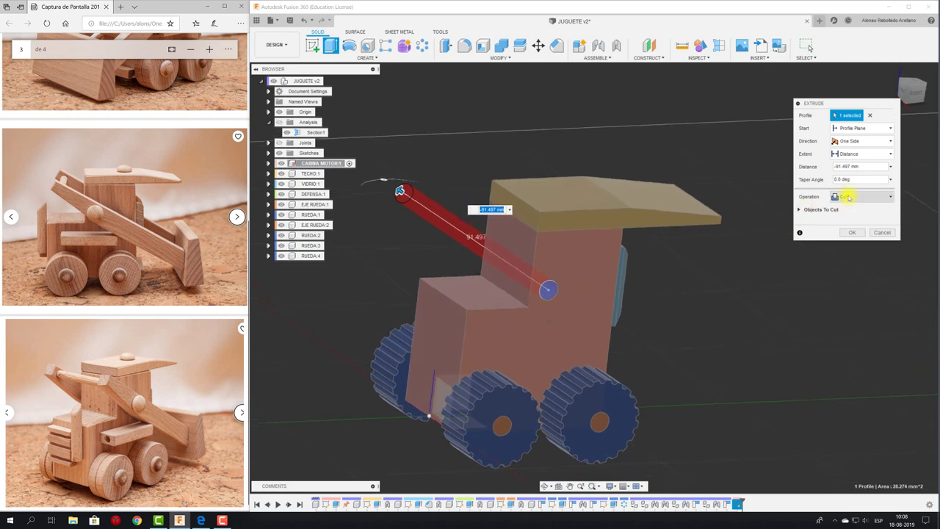
{"action": "left_click", "coordinate": [851, 233]}
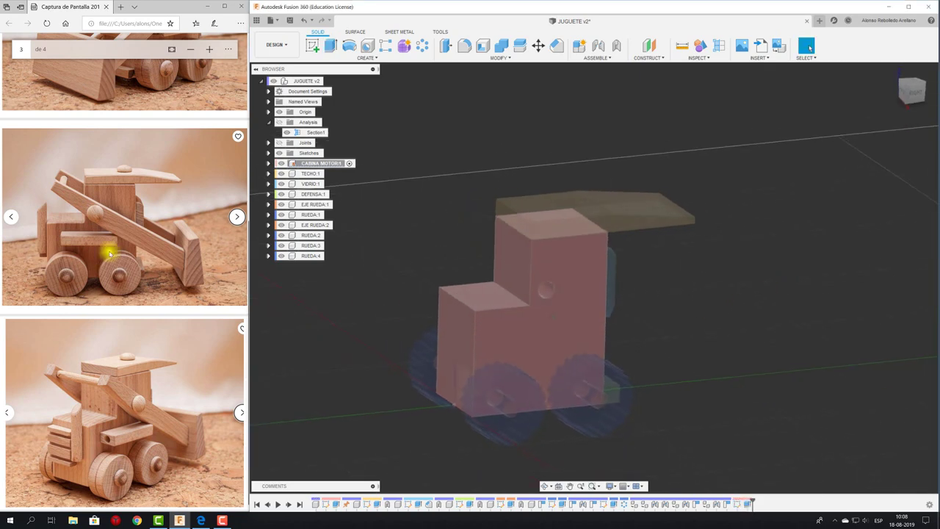
{"action": "middle_click_drag", "start_coordinate": [658, 358], "coordinate": [661, 360], "text": "shift"}
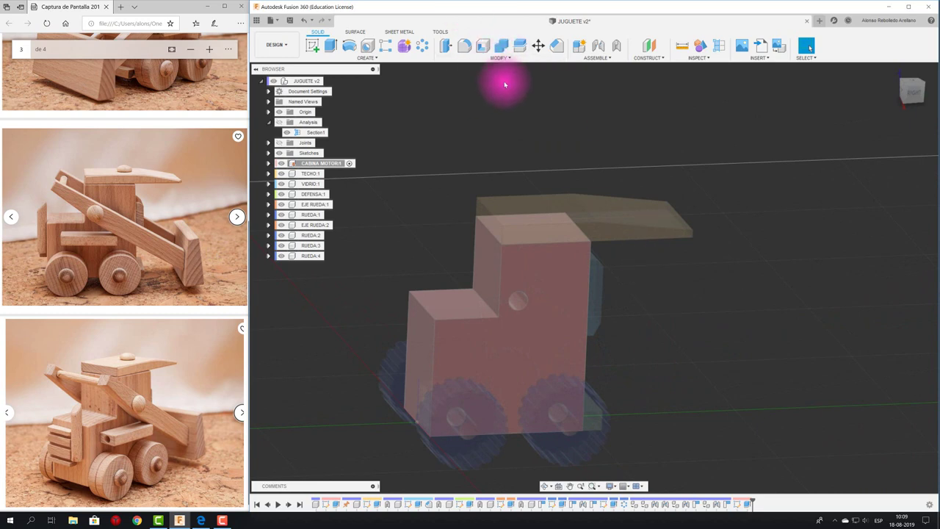
Step: Create a BRAZO component under JUGUETE v2 and sketch on the side plane with the pivot hole projected
{"action": "left_click", "coordinate": [329, 82]}
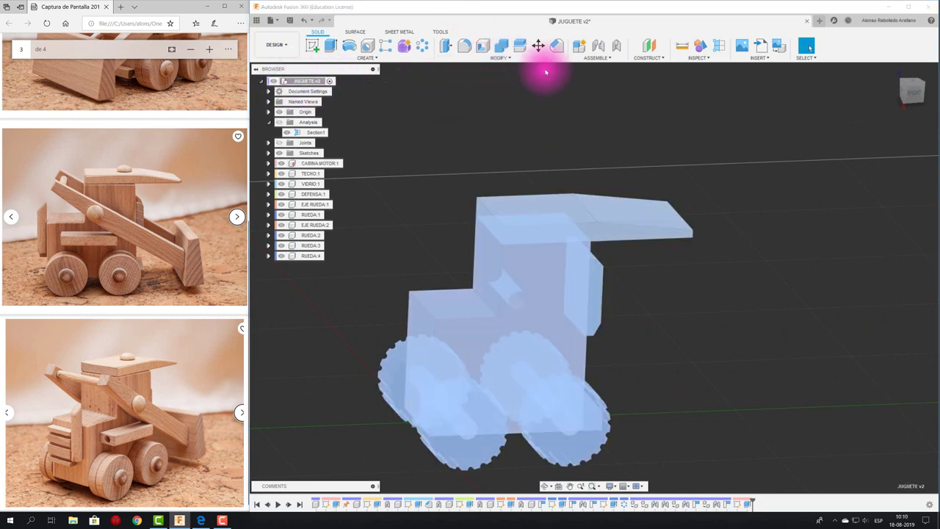
{"action": "left_click", "coordinate": [579, 47]}
{"action": "type", "text": "BRAZO"}
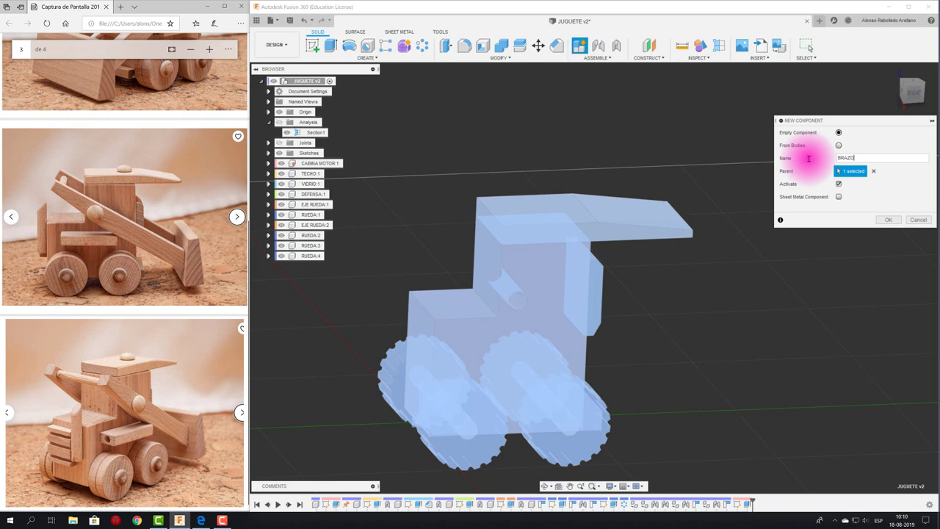
{"action": "key", "text": "Return"}
{"action": "left_click", "coordinate": [312, 44]}
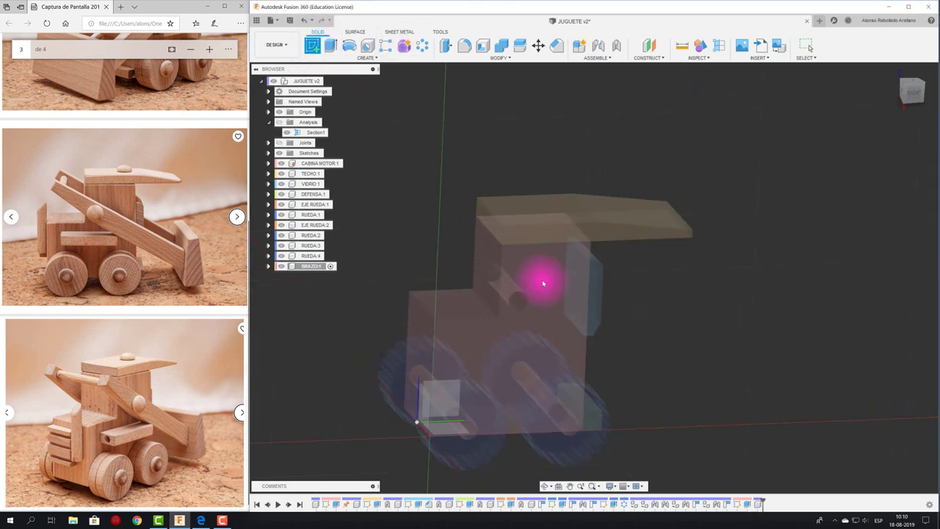
{"action": "left_click", "coordinate": [544, 283]}
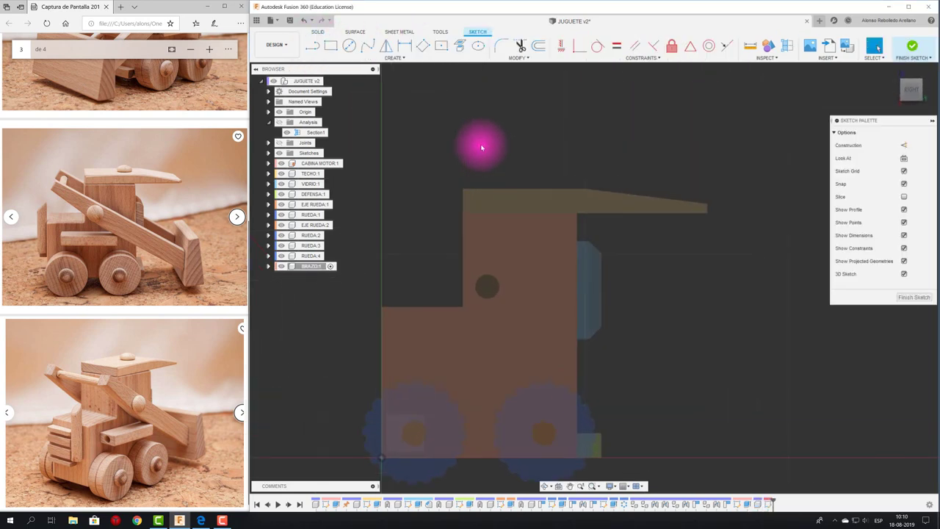
{"action": "left_click", "coordinate": [459, 46]}
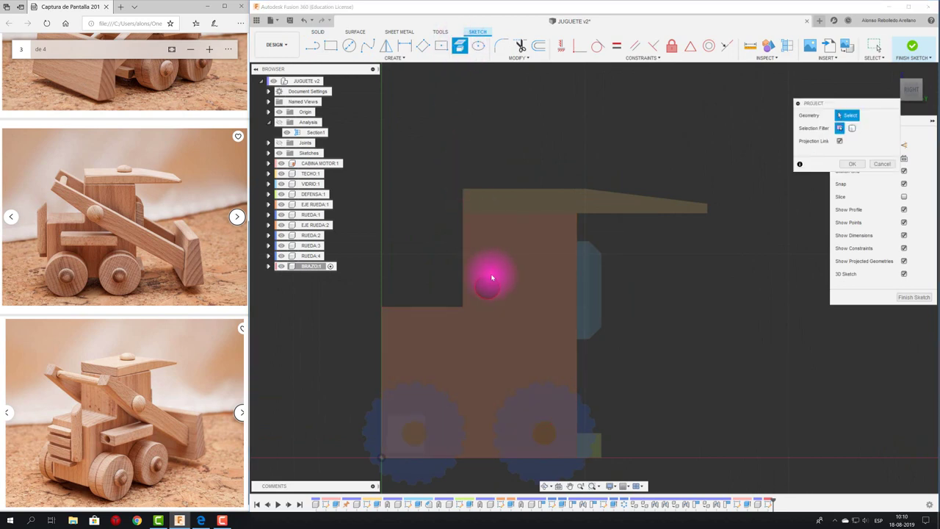
{"action": "left_click", "coordinate": [493, 279]}
{"action": "left_click", "coordinate": [852, 163]}
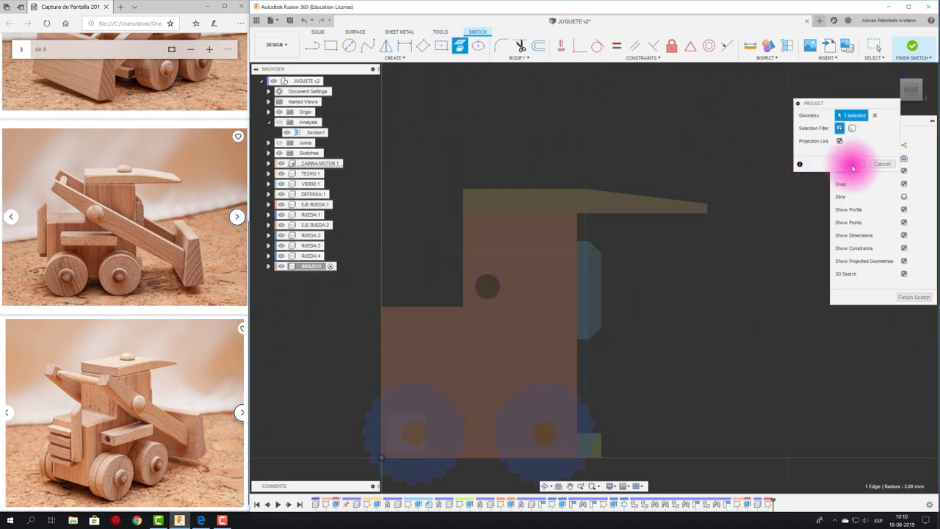
Step: Draw a long line sloping down-right from the projected hole's centre
{"action": "left_click", "coordinate": [312, 45]}
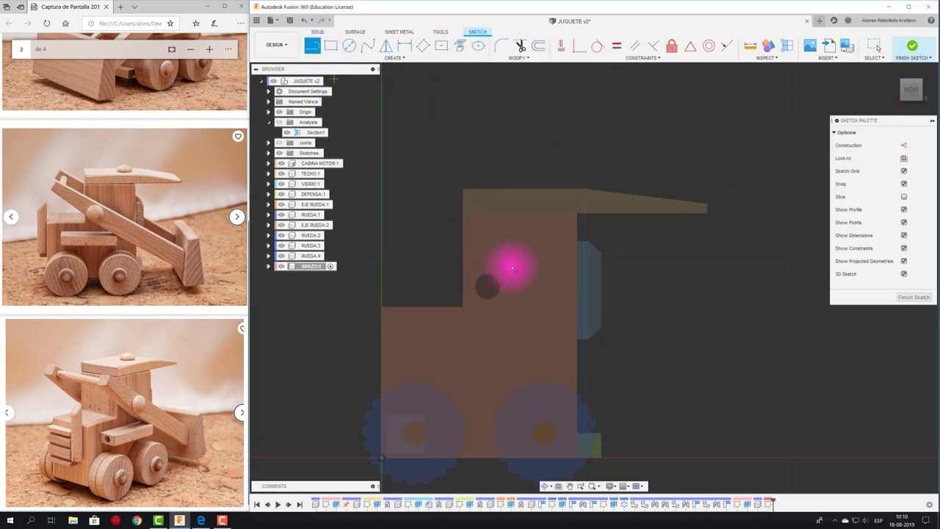
{"action": "left_click", "coordinate": [491, 288]}
{"action": "mouse_move", "coordinate": [490, 288]}
{"action": "left_mouse_down"}
{"action": "mouse_move", "coordinate": [757, 330]}
{"action": "mouse_move", "coordinate": [779, 311]}
{"action": "left_mouse_up"}
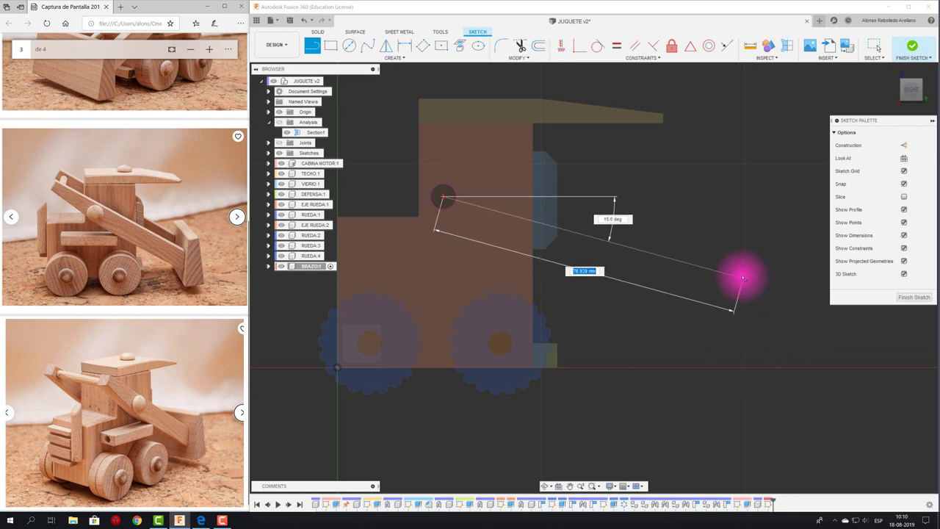
{"action": "left_click_drag", "start_coordinate": [779, 311], "coordinate": [766, 315]}
{"action": "mouse_move", "coordinate": [851, 346]}
{"action": "left_mouse_down"}
{"action": "mouse_move", "coordinate": [902, 373]}
{"action": "mouse_move", "coordinate": [891, 380]}
{"action": "mouse_move", "coordinate": [694, 311]}
{"action": "mouse_move", "coordinate": [756, 339]}
{"action": "mouse_move", "coordinate": [757, 298]}
{"action": "left_mouse_up"}
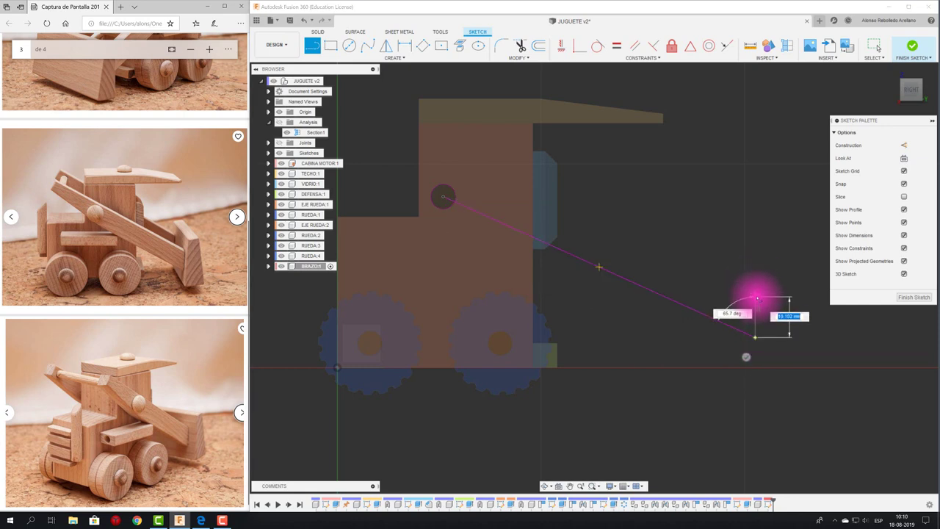
{"action": "key", "text": "Escape"}
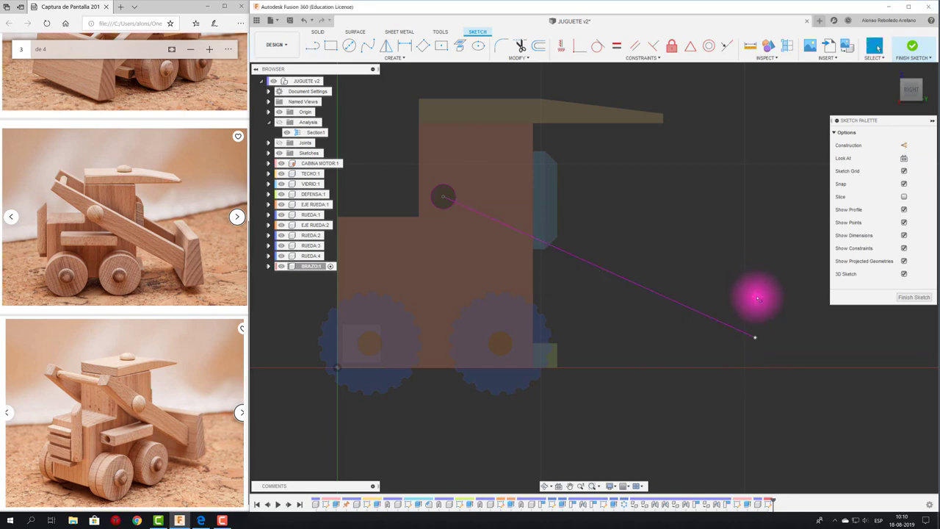
Step: Draw a horizontal line from the pivot hole centre and make it a construction line
{"action": "key", "text": "l"}
{"action": "left_click", "coordinate": [445, 196]}
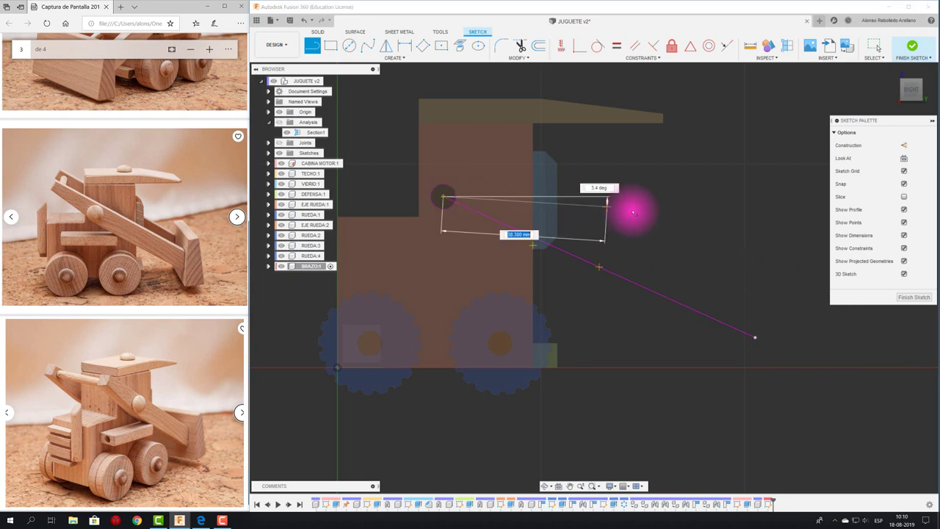
{"action": "left_click", "coordinate": [640, 197]}
{"action": "key", "text": "Escape"}
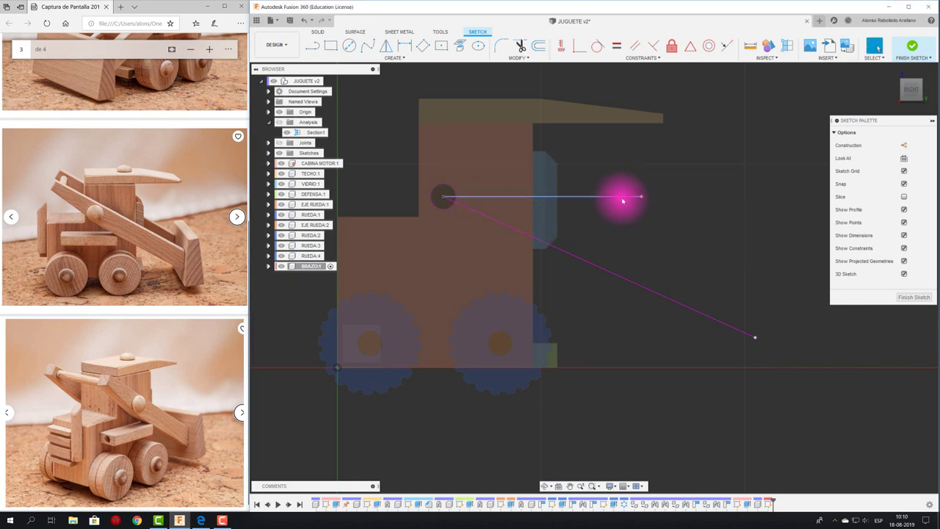
{"action": "left_click", "coordinate": [904, 145]}
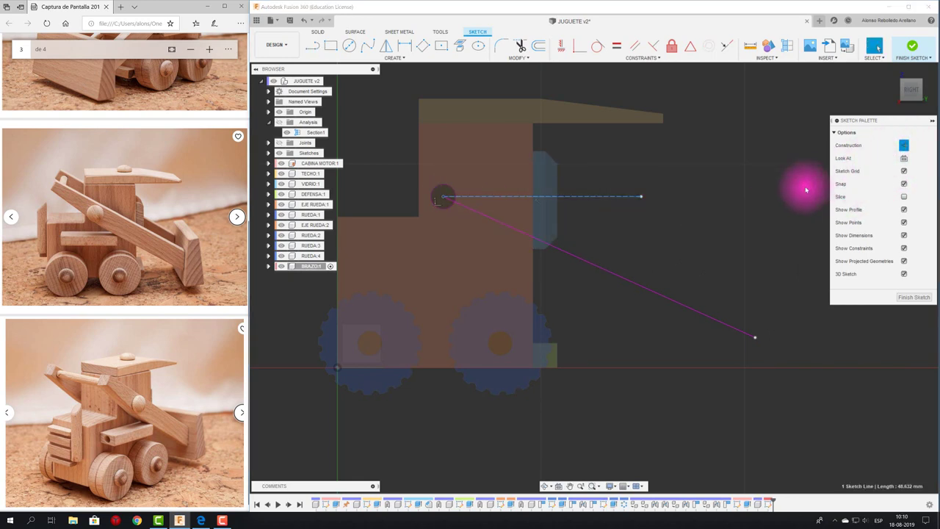
{"action": "left_click", "coordinate": [625, 222]}
Step: Dimension the arm line at 30° to the horizontal construction line
{"action": "key", "text": "d"}
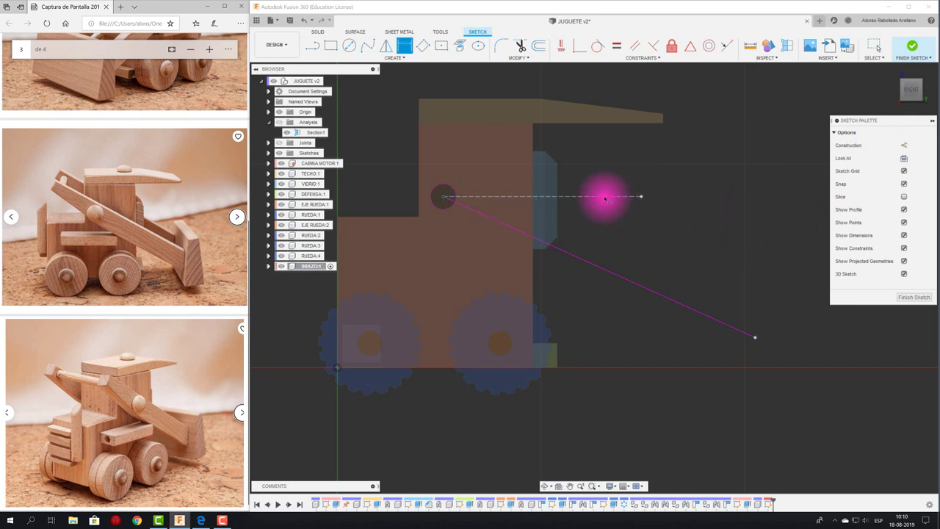
{"action": "left_click", "coordinate": [605, 196]}
{"action": "left_click", "coordinate": [593, 263]}
{"action": "left_click", "coordinate": [629, 244]}
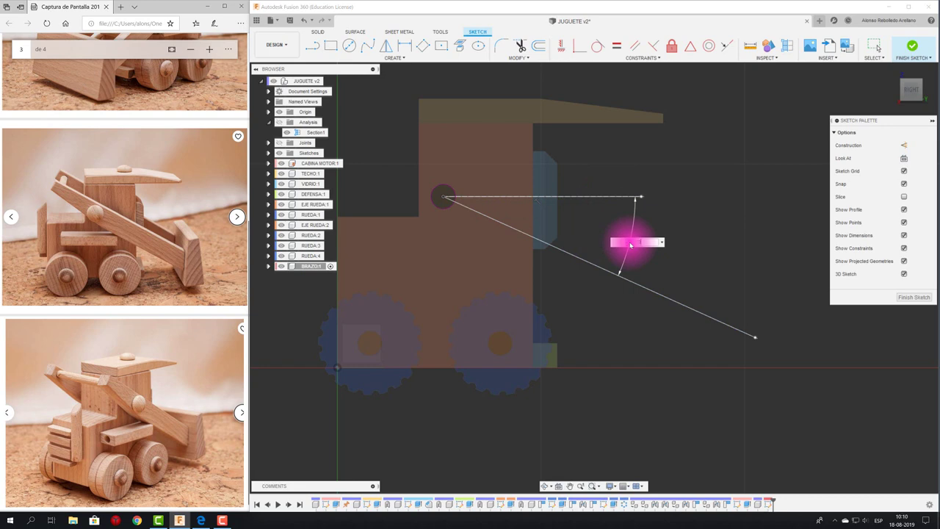
{"action": "type", "text": "30"}
{"action": "key", "text": "Return"}
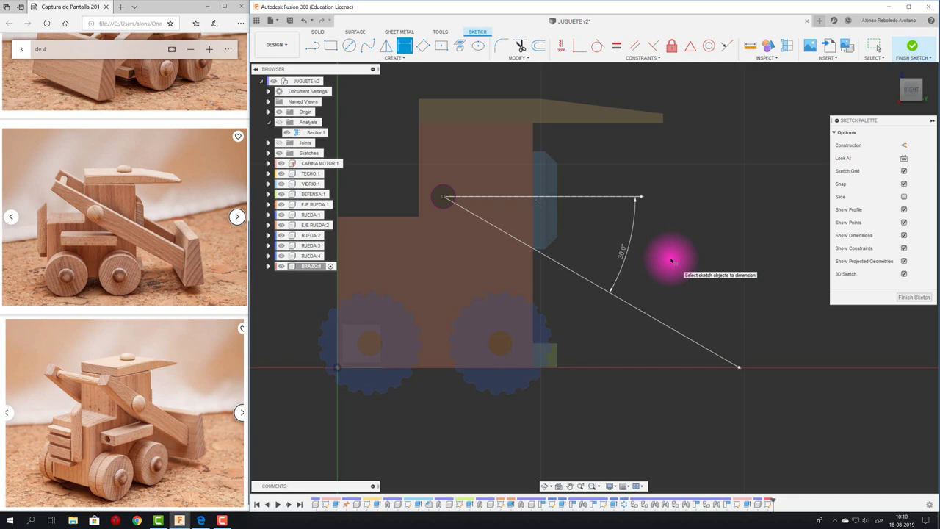
{"action": "middle_click_drag", "start_coordinate": [577, 279], "coordinate": [671, 310]}
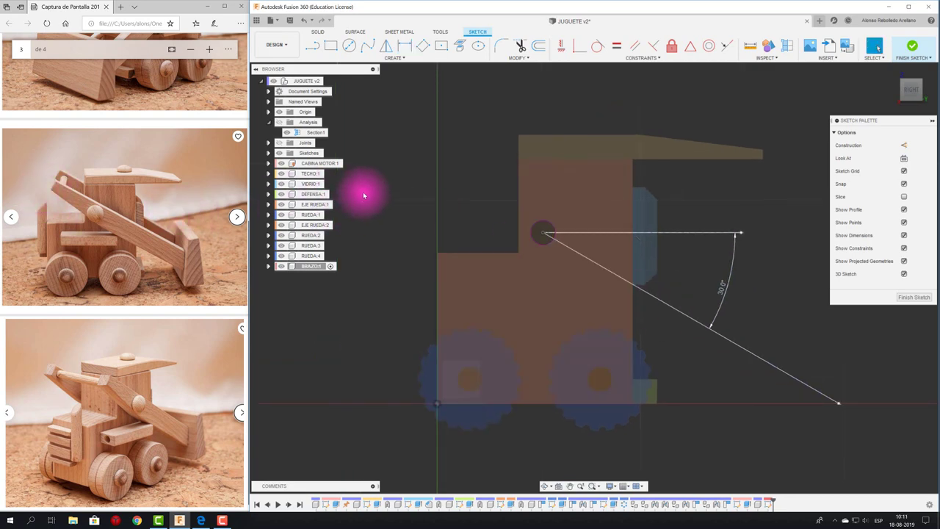
Step: Extend the arm's diagonal up-left past the pivot hole with a collinear line
{"action": "key", "text": "l"}
{"action": "left_click", "coordinate": [543, 233]}
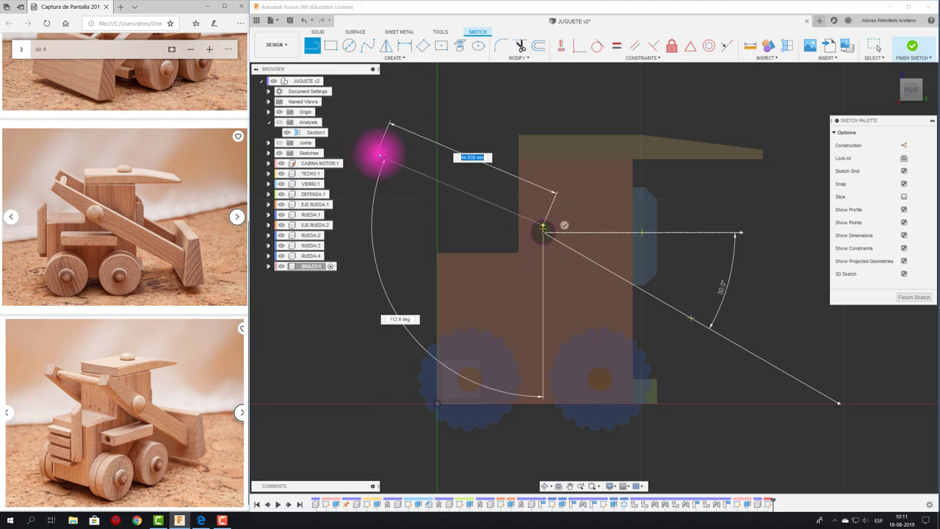
{"action": "key", "text": "Escape"}
{"action": "scroll", "coordinate": [539, 232], "scroll_direction": "up", "scroll_amount": 3}
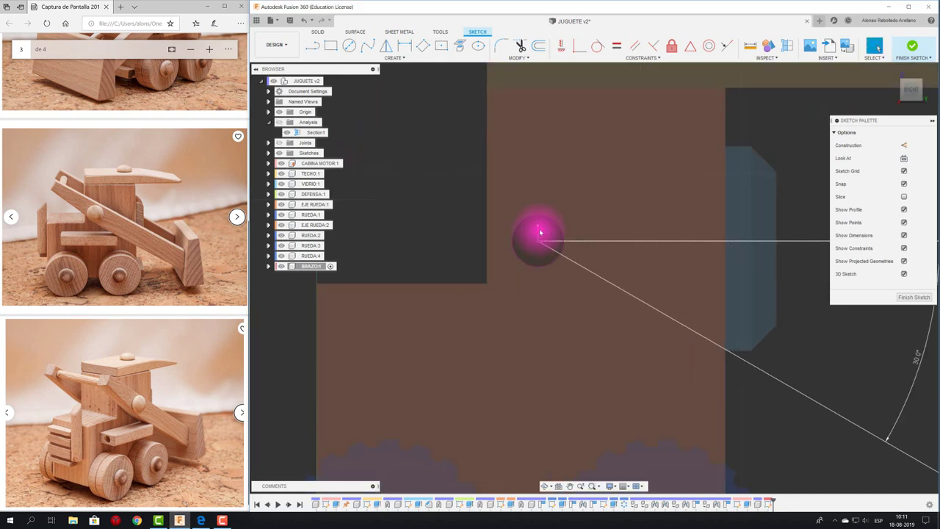
{"action": "left_click", "coordinate": [540, 232]}
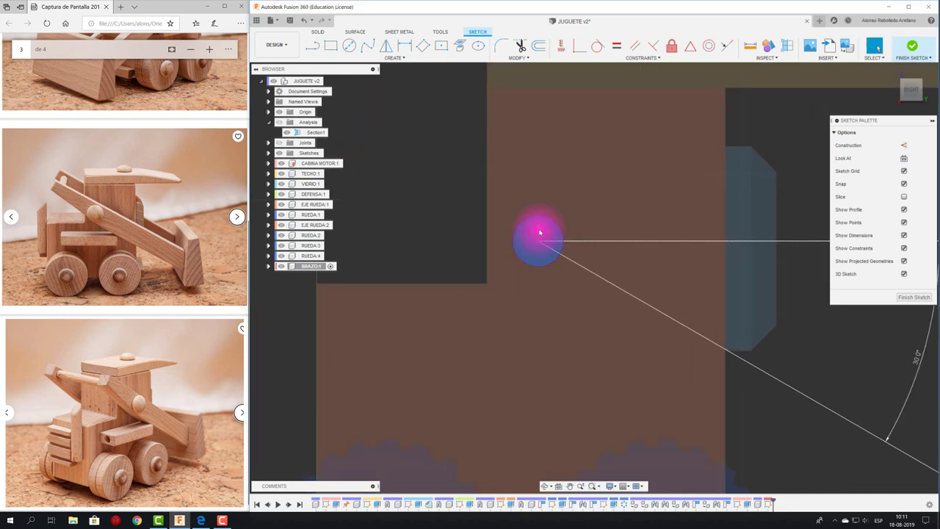
{"action": "key", "text": "l"}
{"action": "left_click", "coordinate": [540, 242]}
{"action": "scroll", "coordinate": [384, 155], "scroll_direction": "down", "scroll_amount": 2}
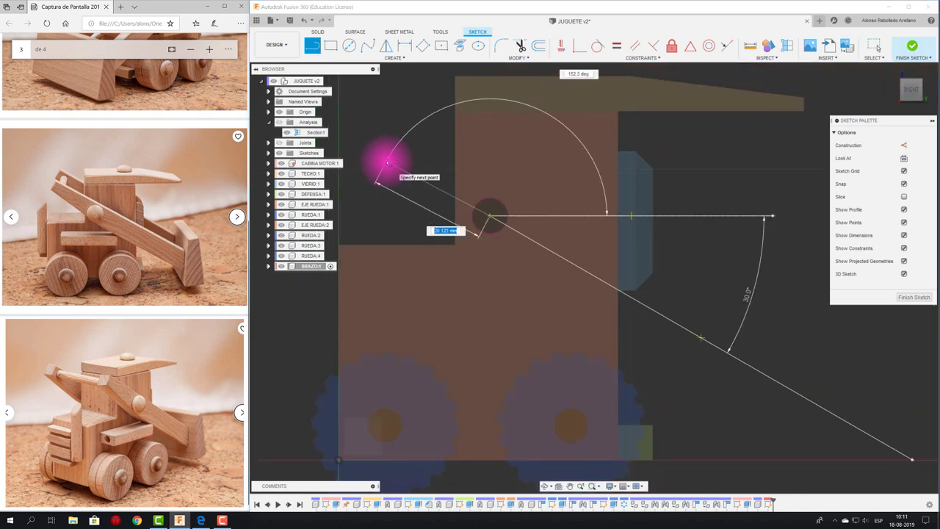
{"action": "middle_click_drag", "start_coordinate": [355, 134], "coordinate": [534, 218]}
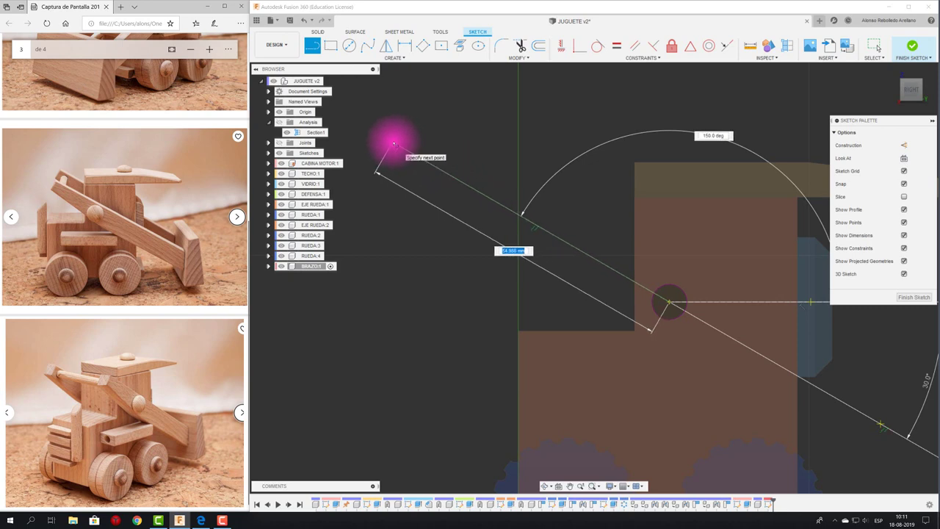
{"action": "left_click", "coordinate": [380, 119]}
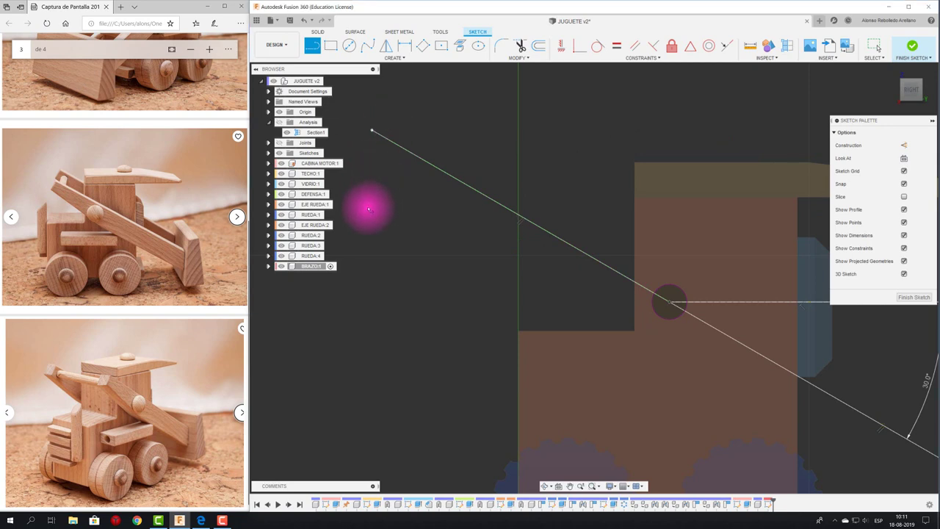
{"action": "scroll", "coordinate": [371, 208], "scroll_direction": "down", "scroll_amount": 2}
{"action": "key", "text": "Escape"}
{"action": "scroll", "coordinate": [353, 220], "scroll_direction": "down", "scroll_amount": 2}
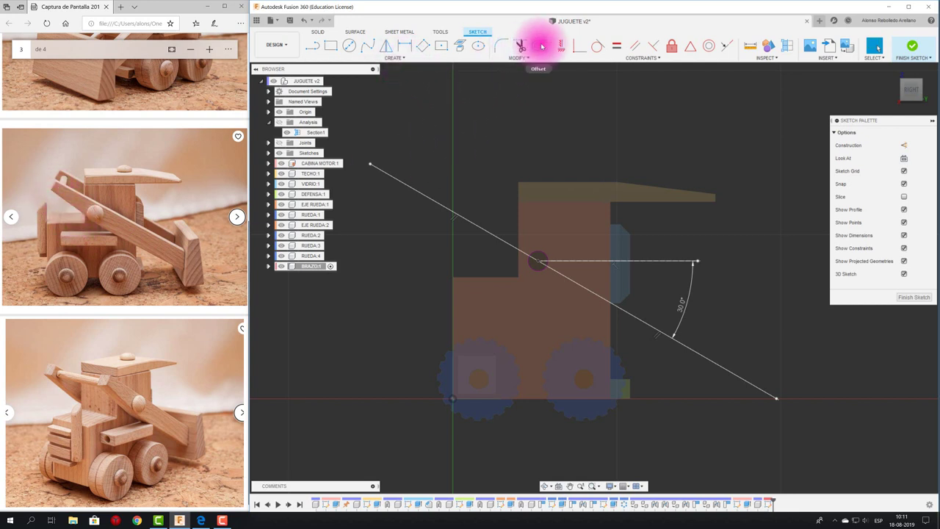
Step: Offset the diagonal arm line to each side, creating two parallel lines
{"action": "left_click", "coordinate": [538, 45]}
{"action": "left_click", "coordinate": [651, 326]}
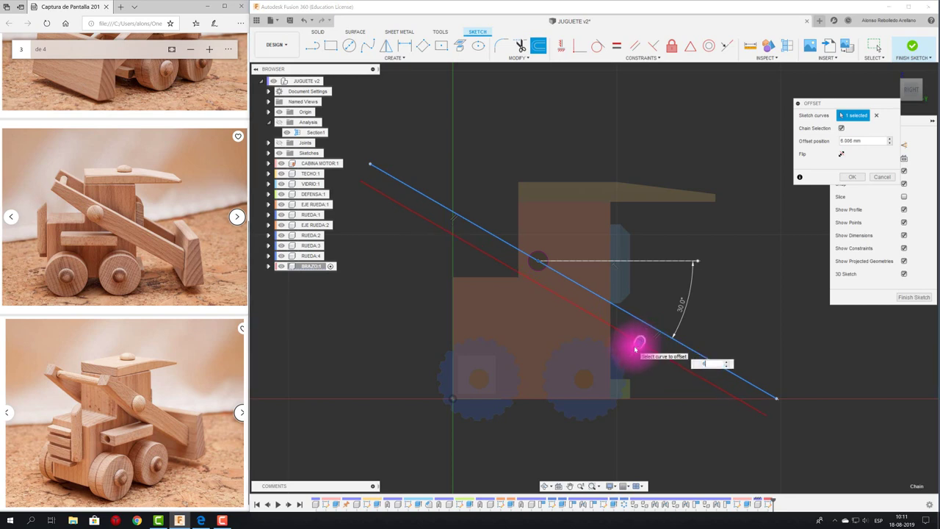
{"action": "left_click", "coordinate": [636, 350]}
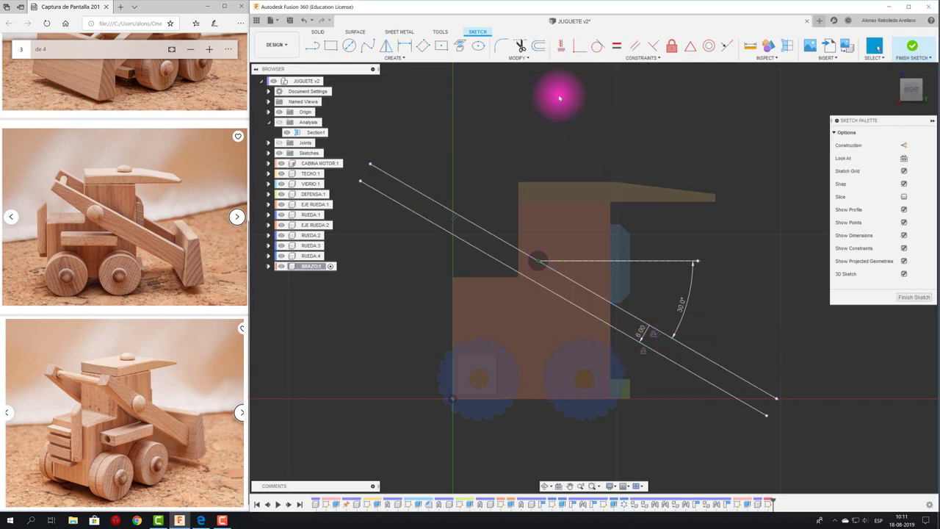
{"action": "left_click", "coordinate": [542, 47]}
{"action": "left_click", "coordinate": [602, 297]}
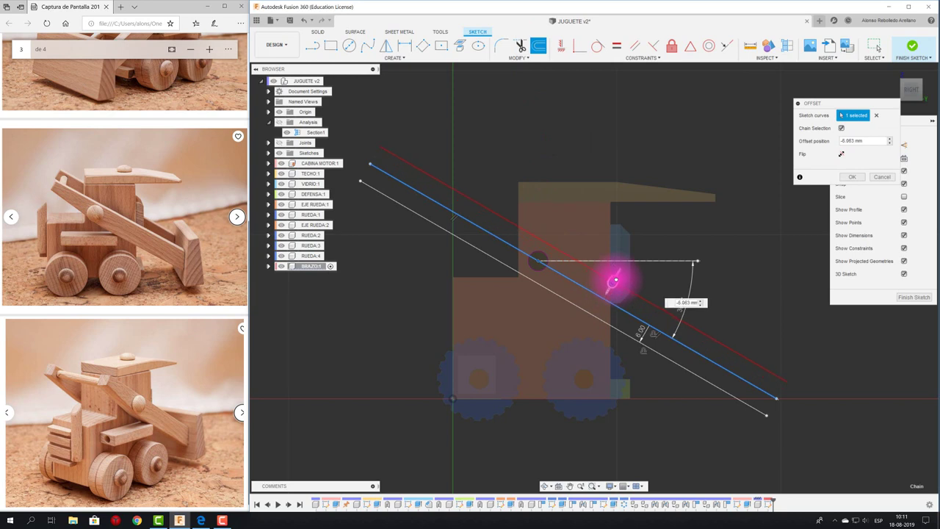
{"action": "key", "text": "Return"}
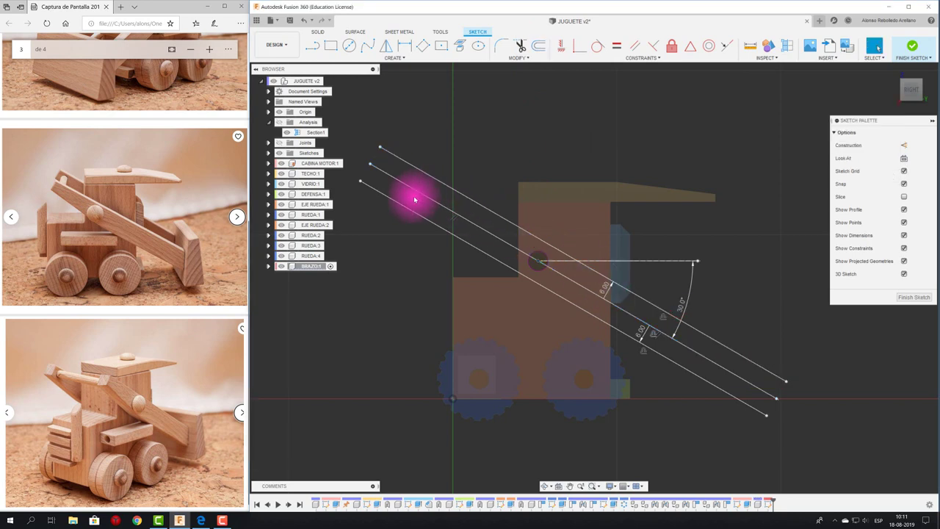
Step: Edit the d109 offset dimension so the parallel lines sit 6 mm from the centreline
{"action": "left_click", "coordinate": [580, 285]}
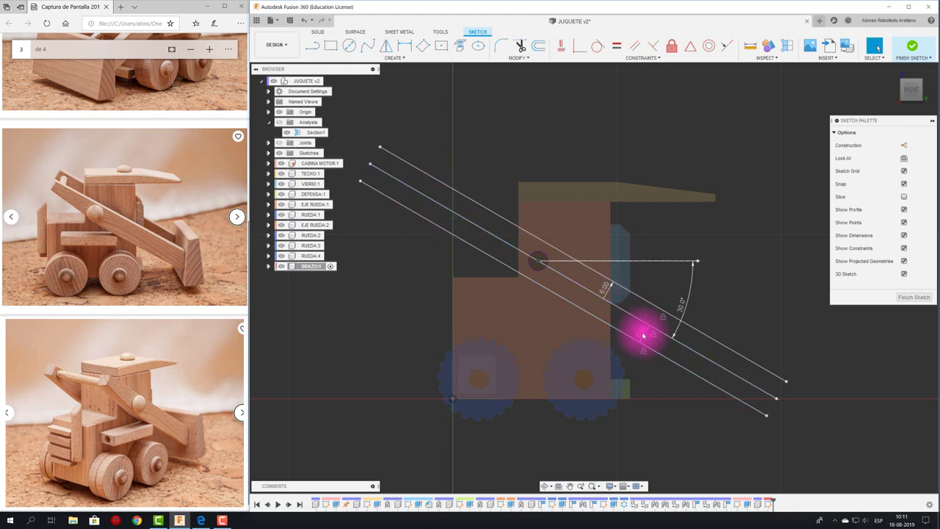
{"action": "left_click", "coordinate": [641, 335]}
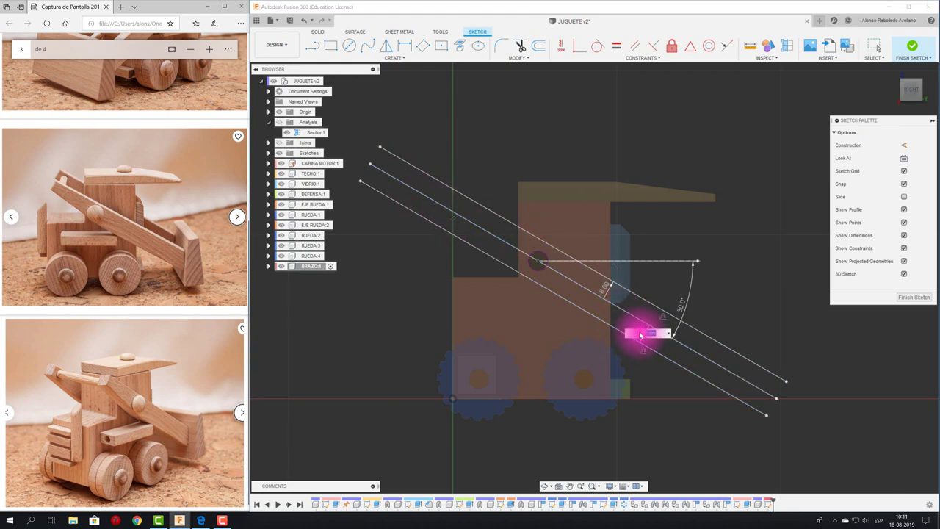
{"action": "key", "text": "Return"}
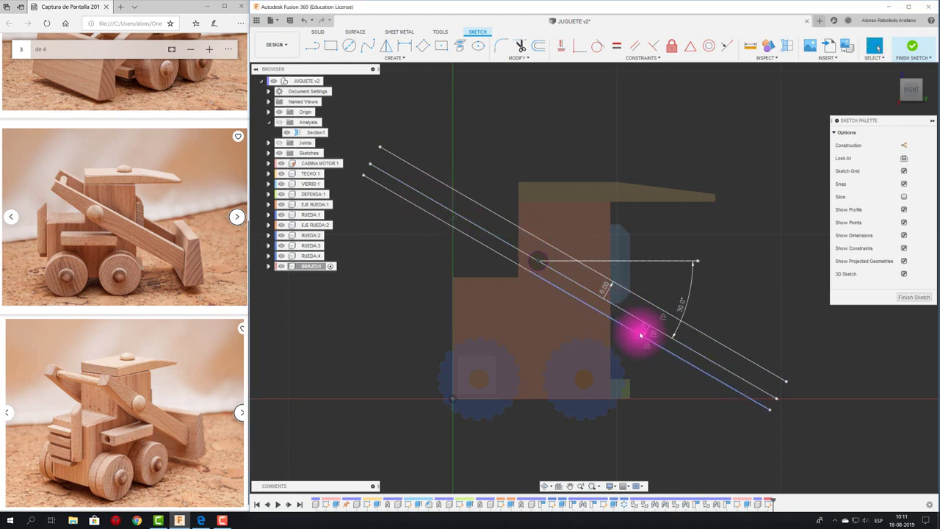
{"action": "left_click", "coordinate": [612, 290]}
{"action": "left_click", "coordinate": [605, 291]}
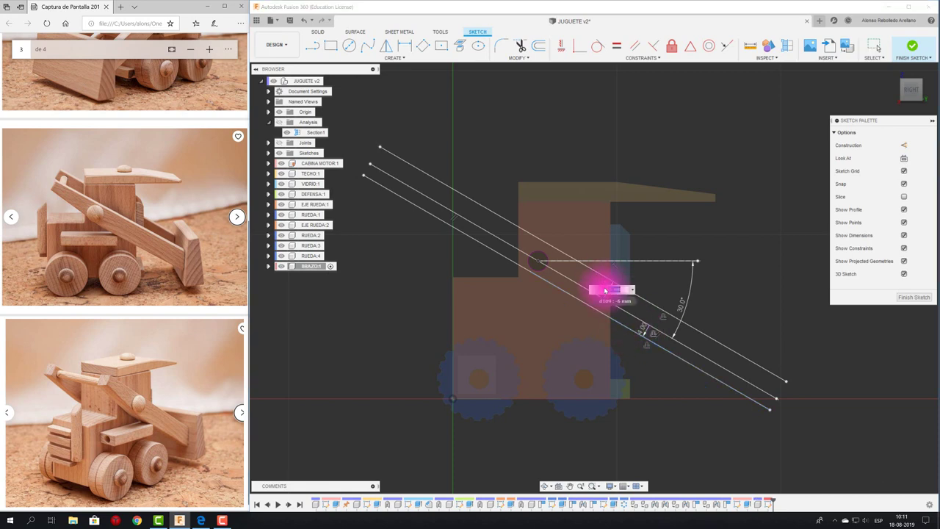
{"action": "key", "text": "Escape"}
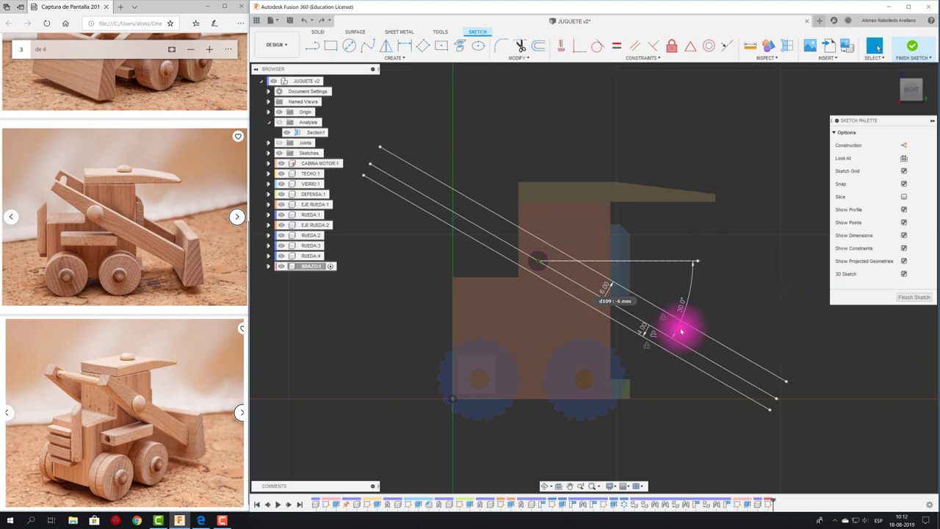
{"action": "double_click", "coordinate": [604, 292]}
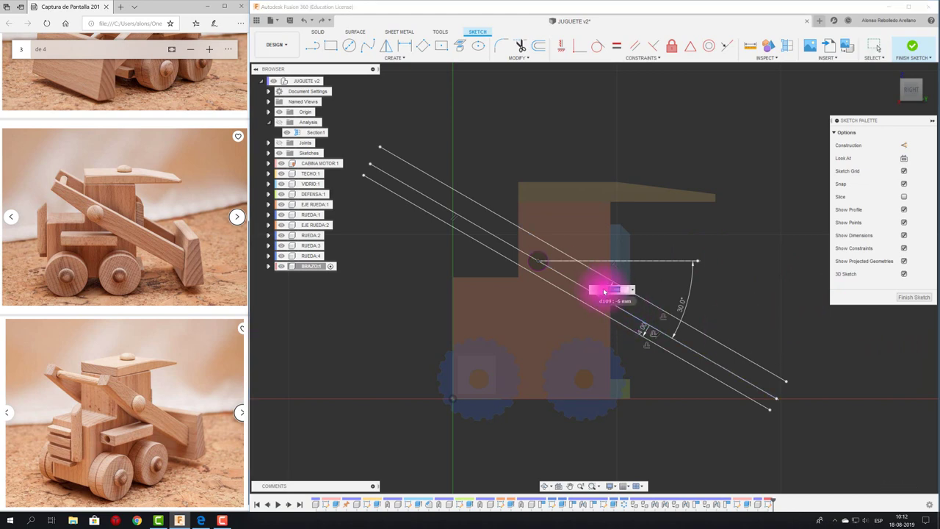
{"action": "key", "text": "Return"}
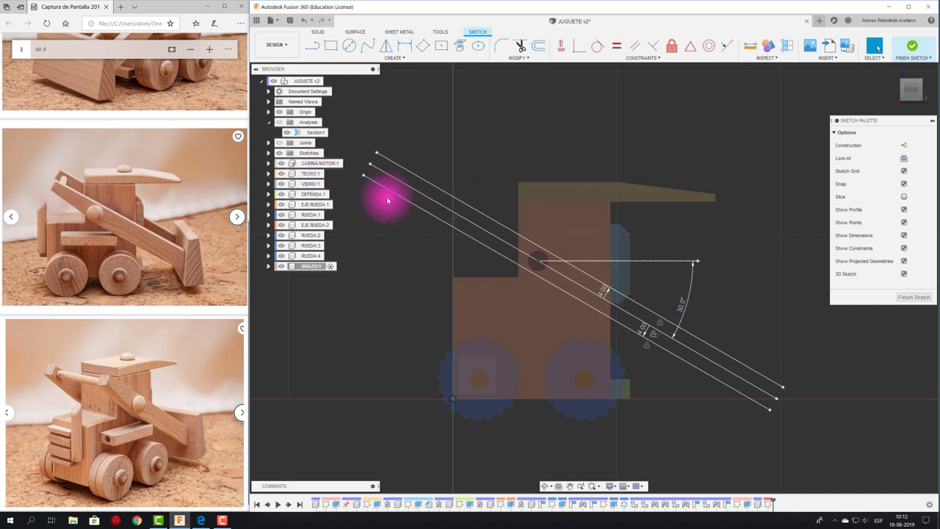
{"action": "key", "text": "l"}
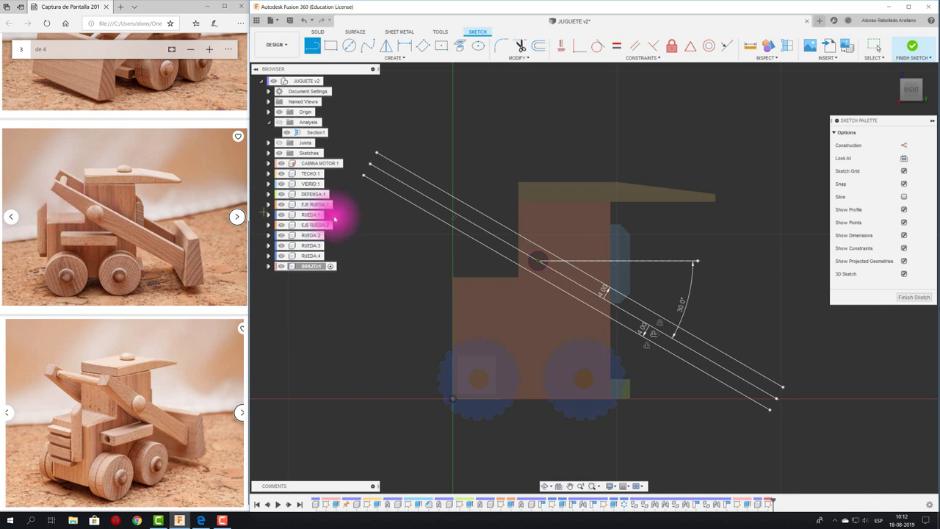
Step: Trim the upper-left ends of the diagonal lines and fix the 30.0° angle dimension
{"action": "left_click", "coordinate": [456, 219]}
{"action": "key", "text": "Escape"}
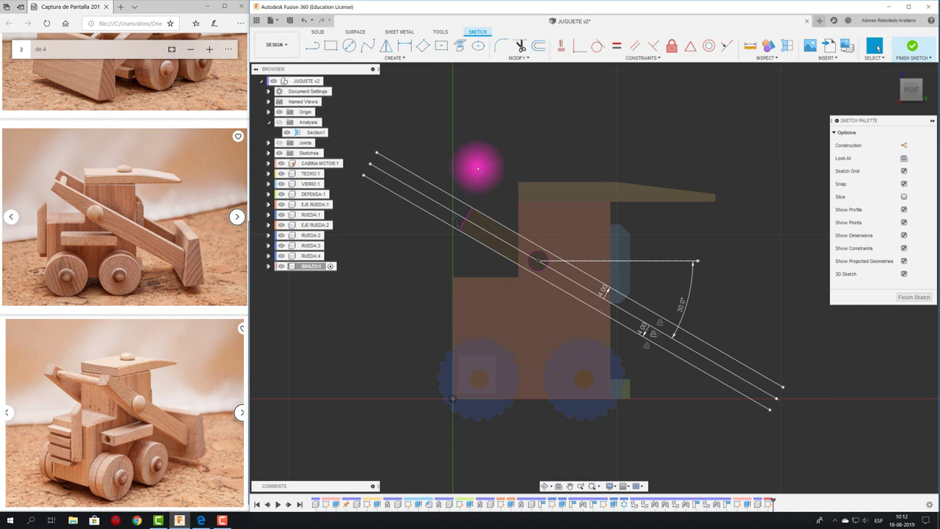
{"action": "key", "text": "t"}
{"action": "left_click", "coordinate": [462, 204]}
{"action": "left_click", "coordinate": [443, 218]}
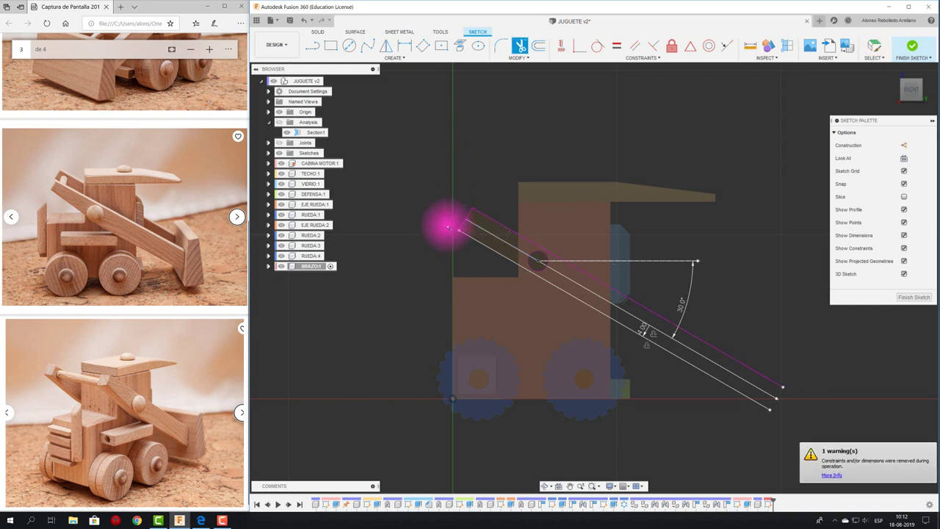
{"action": "left_click", "coordinate": [495, 237]}
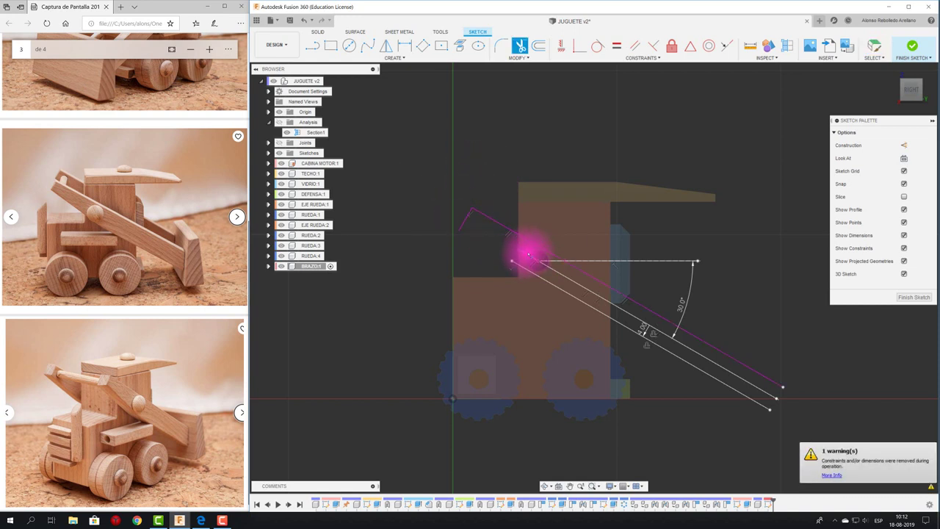
{"action": "key", "text": "Escape"}
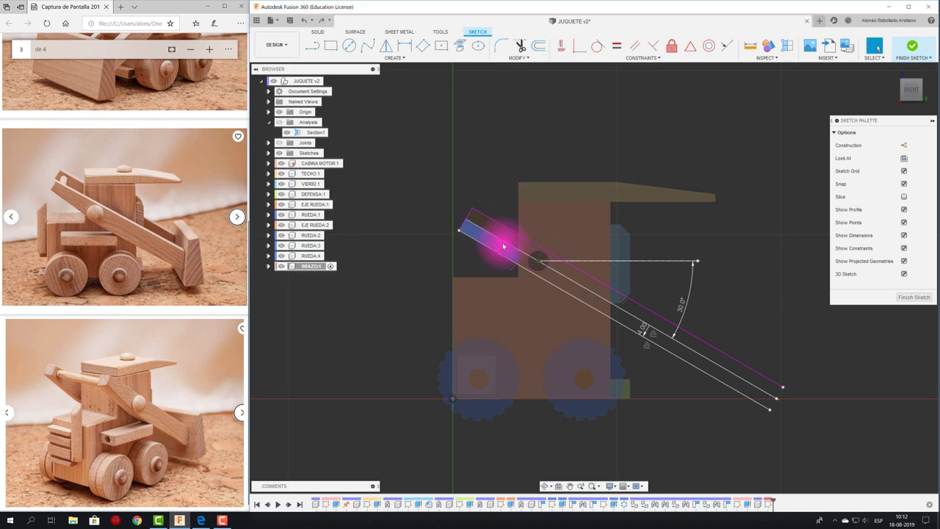
{"action": "left_click", "coordinate": [504, 242]}
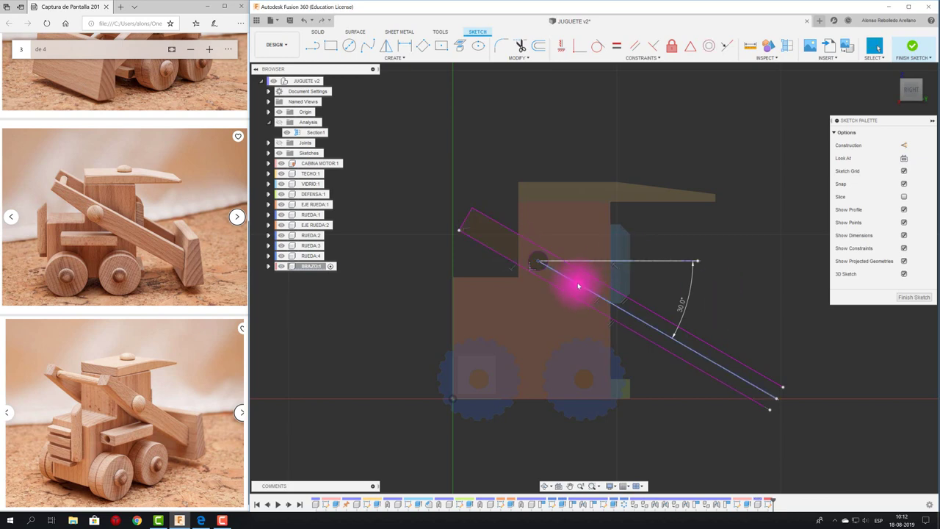
{"action": "middle_click_drag", "start_coordinate": [727, 240], "coordinate": [647, 216]}
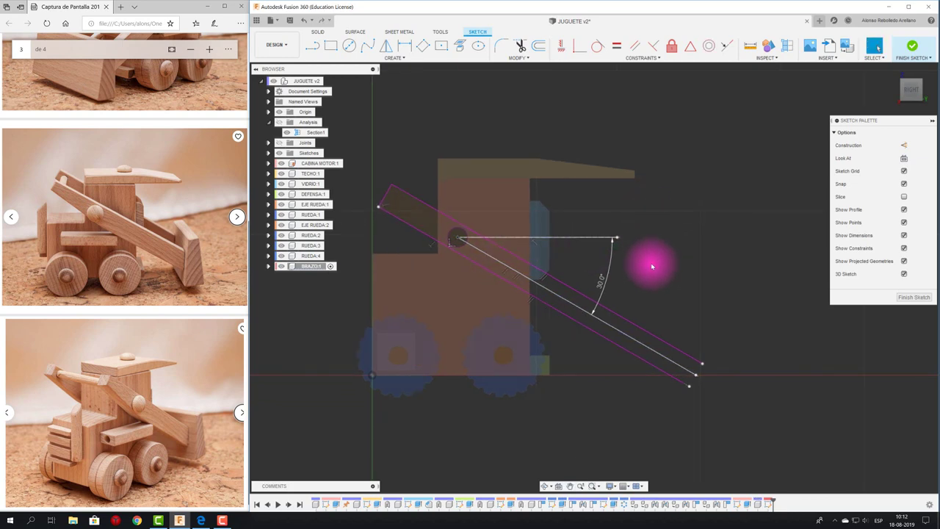
{"action": "left_click", "coordinate": [594, 290]}
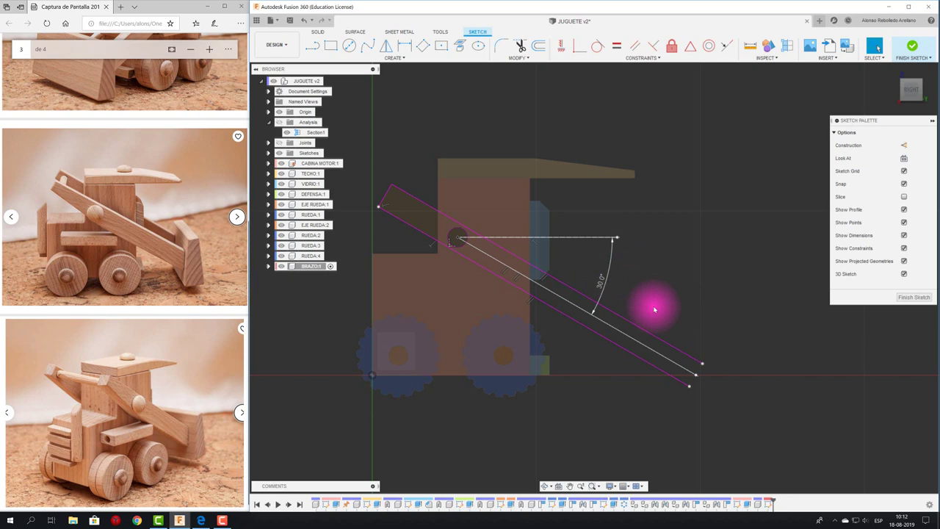
Step: Close the arm's lower end with a vertical line and trim the overhang beyond it
{"action": "key", "text": "l"}
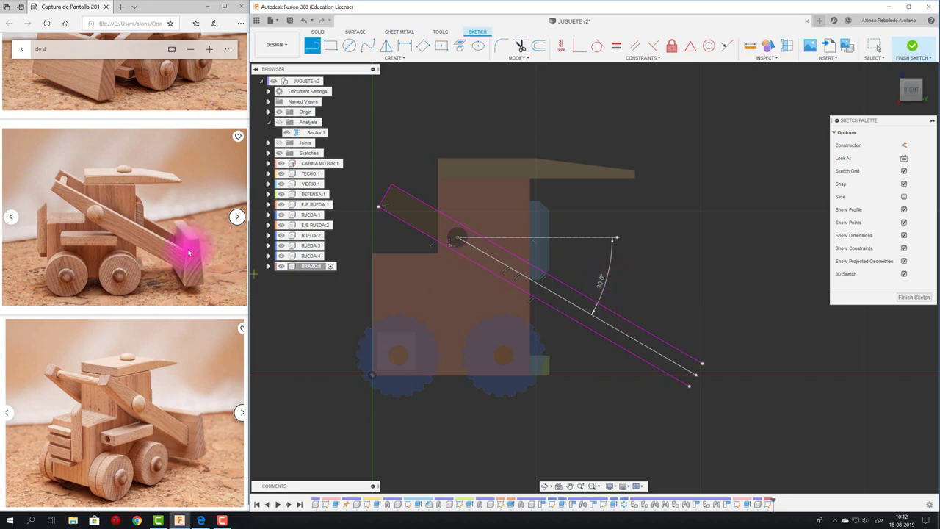
{"action": "left_click", "coordinate": [609, 278]}
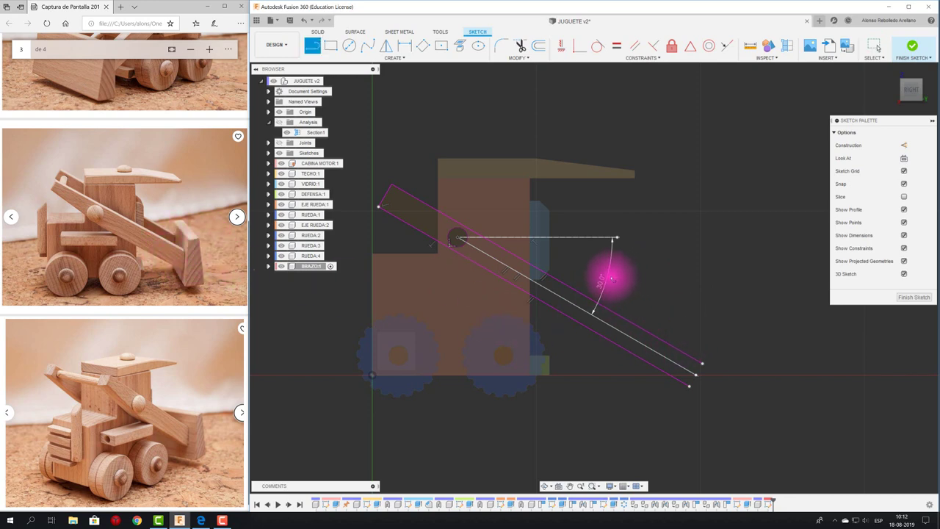
{"action": "left_click", "coordinate": [609, 362]}
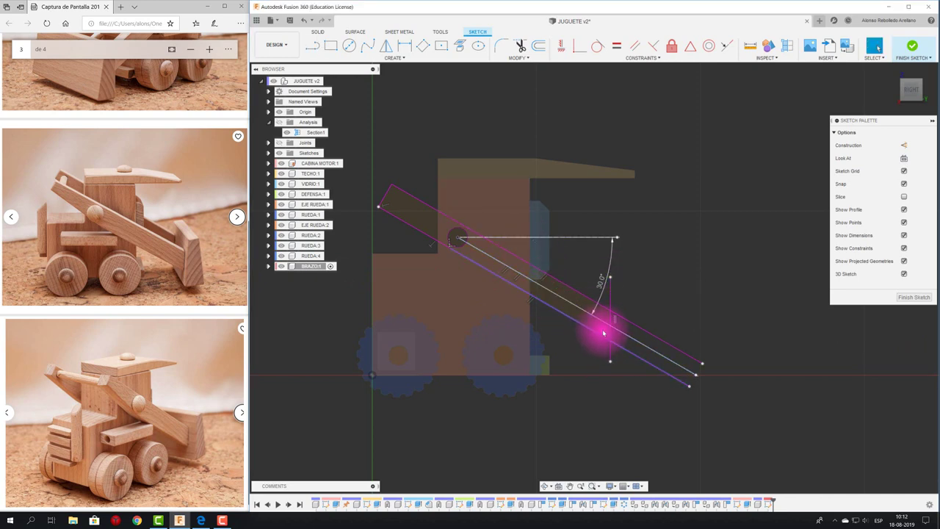
{"action": "key", "text": "t"}
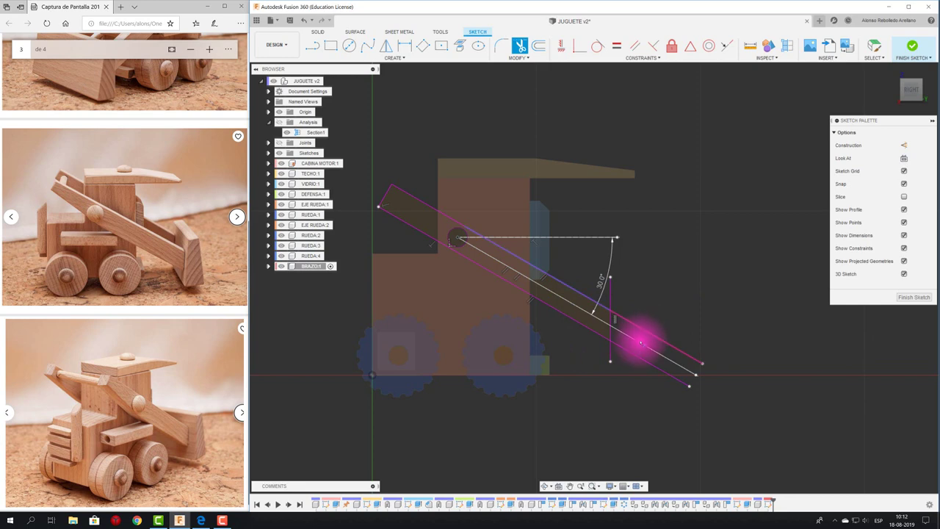
{"action": "left_click", "coordinate": [641, 347]}
{"action": "left_click", "coordinate": [631, 354]}
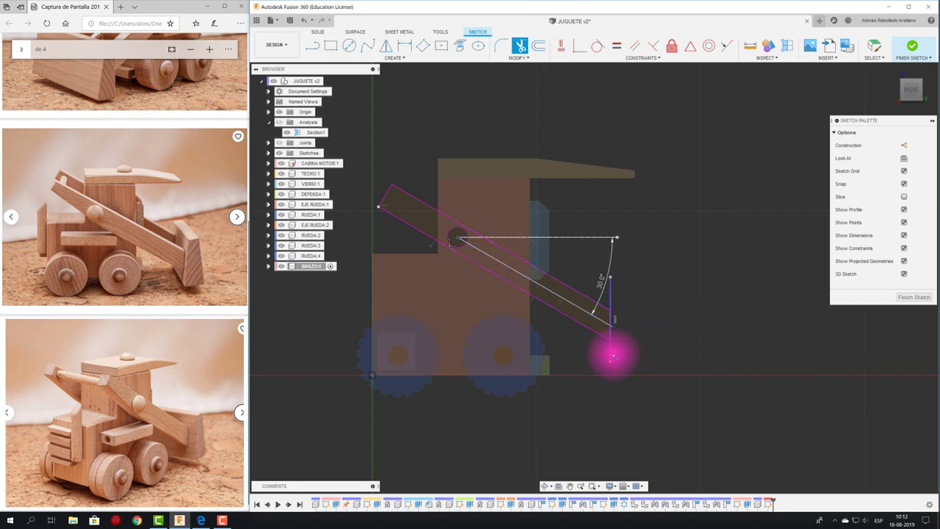
{"action": "left_click", "coordinate": [609, 292]}
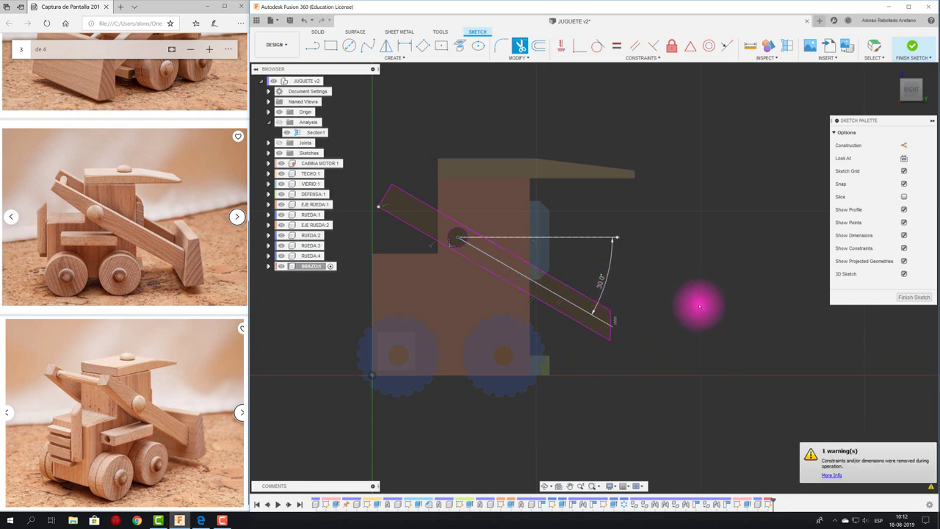
{"action": "middle_click_drag", "start_coordinate": [389, 153], "coordinate": [434, 208]}
{"action": "scroll", "coordinate": [422, 188], "scroll_direction": "up", "scroll_amount": 2}
{"action": "scroll", "coordinate": [411, 176], "scroll_direction": "up", "scroll_amount": 3}
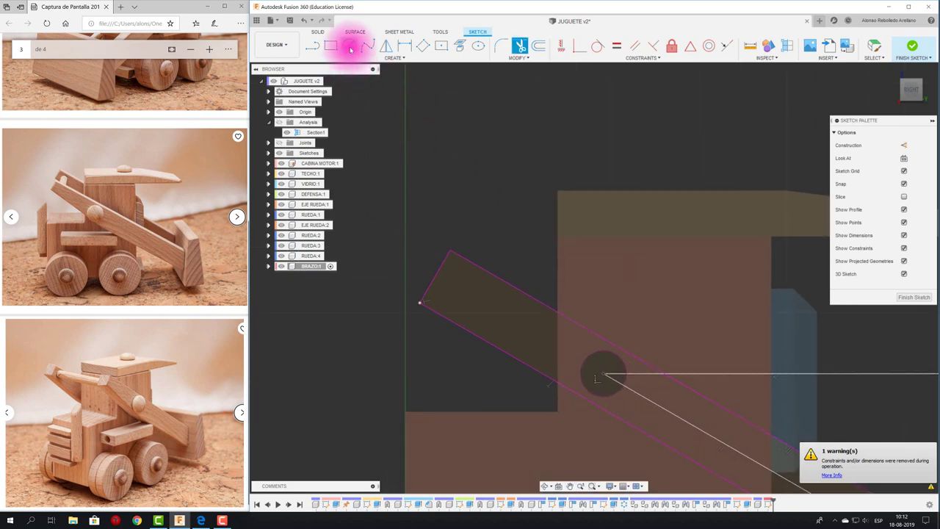
Step: Draw a circle as wide as the arm at its upper-left end
{"action": "left_click", "coordinate": [349, 44]}
{"action": "left_click", "coordinate": [469, 302]}
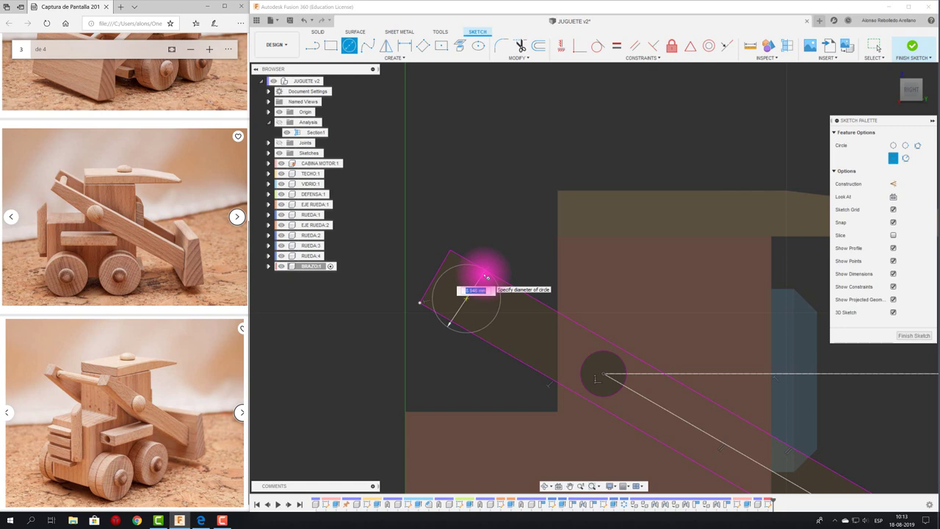
{"action": "key", "text": "Escape"}
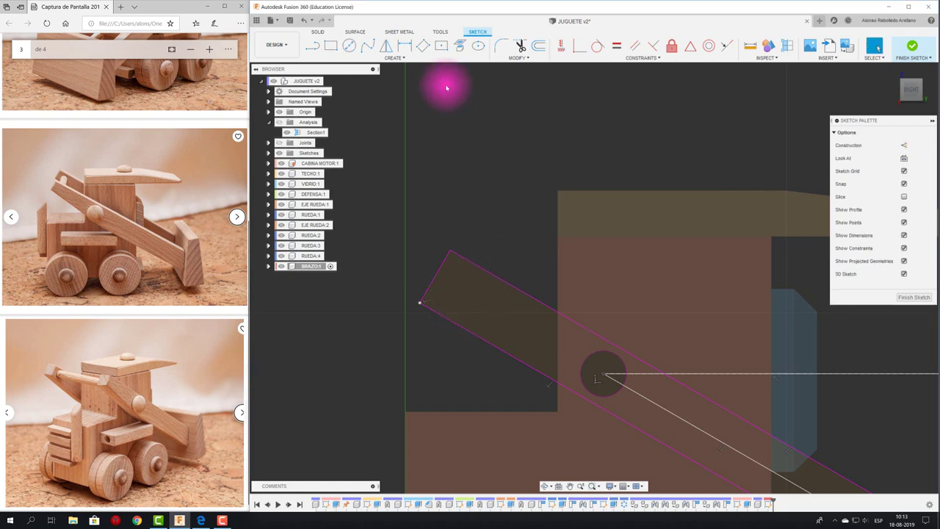
{"action": "left_click", "coordinate": [356, 49]}
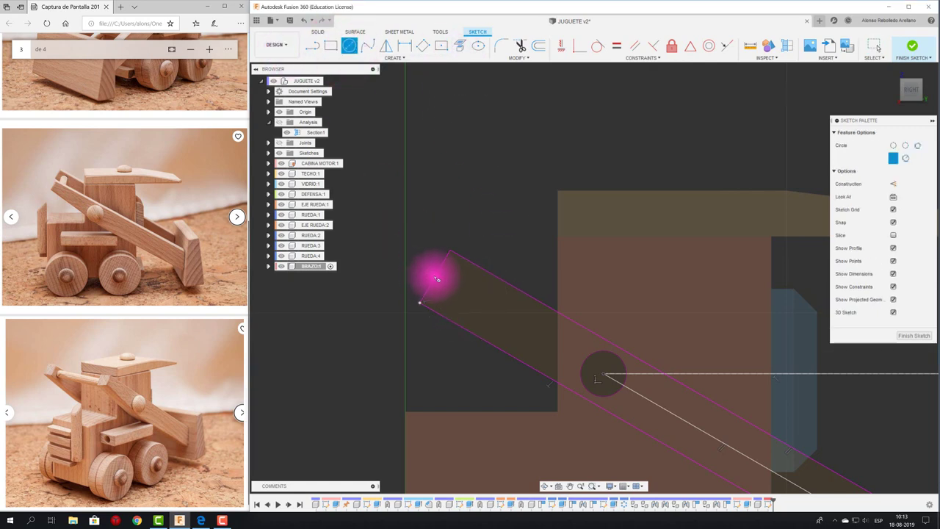
{"action": "left_click", "coordinate": [434, 276]}
{"action": "left_click", "coordinate": [450, 251]}
{"action": "key", "text": "Escape"}
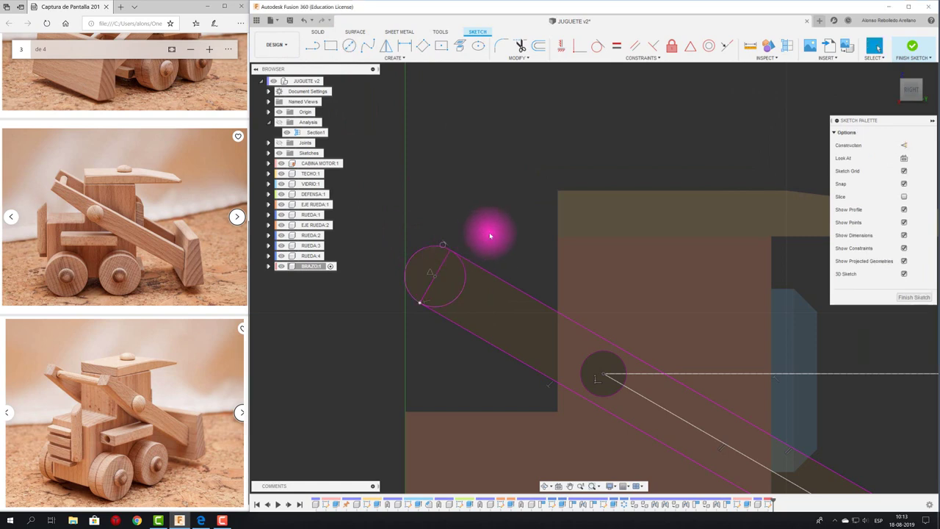
{"action": "scroll", "coordinate": [472, 225], "scroll_direction": "down", "scroll_amount": 3}
{"action": "scroll", "coordinate": [472, 225], "scroll_direction": "down", "scroll_amount": 2}
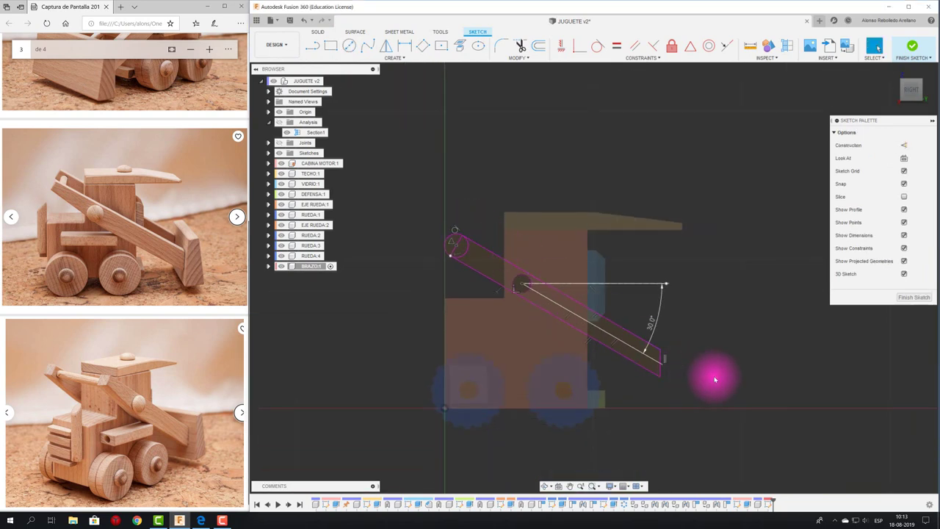
Step: Extrude the arm profiles, including the rounded end, 6 mm into a new solid body
{"action": "key", "text": "e"}
{"action": "left_click", "coordinate": [649, 355]}
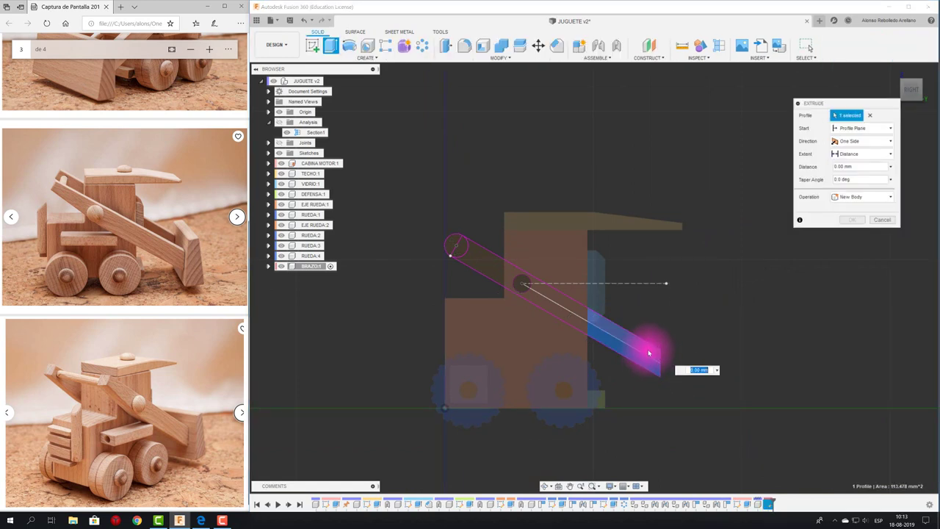
{"action": "left_click", "coordinate": [566, 322]}
{"action": "left_click", "coordinate": [452, 246]}
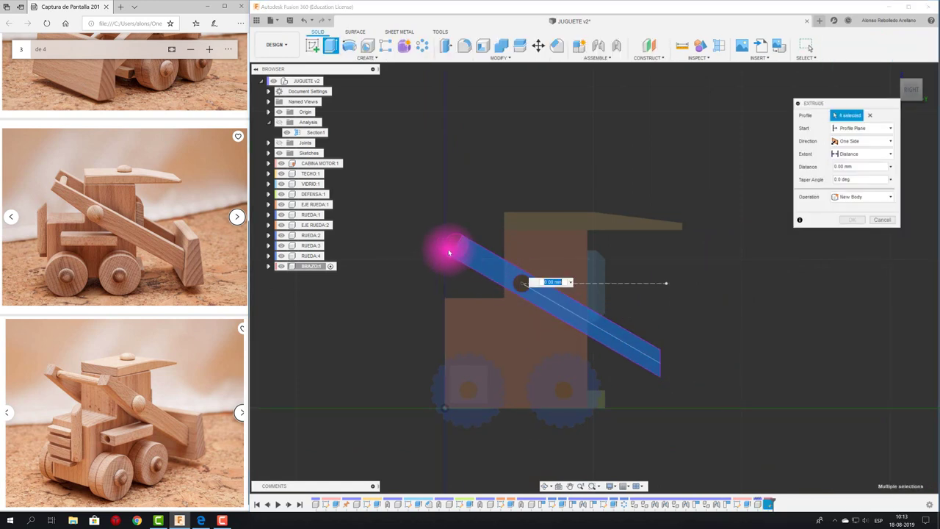
{"action": "left_click", "coordinate": [514, 253]}
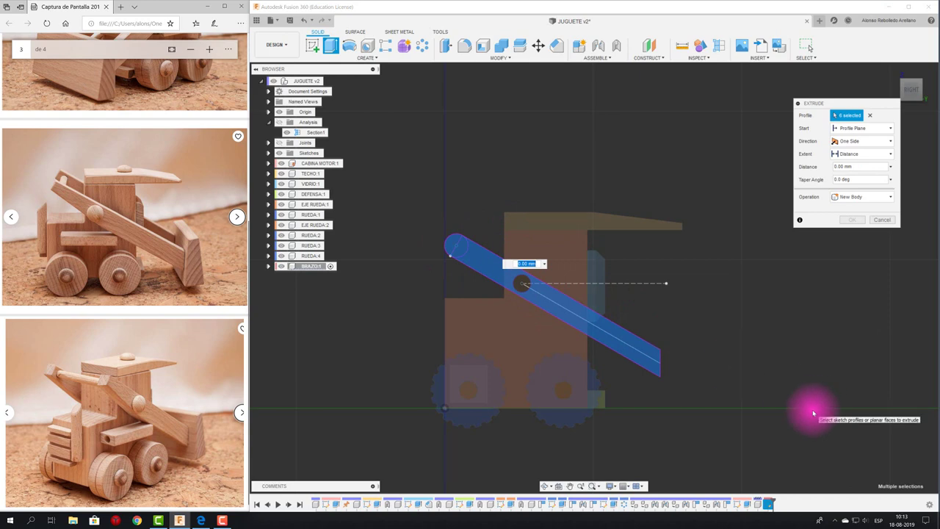
{"action": "key", "text": "F6"}
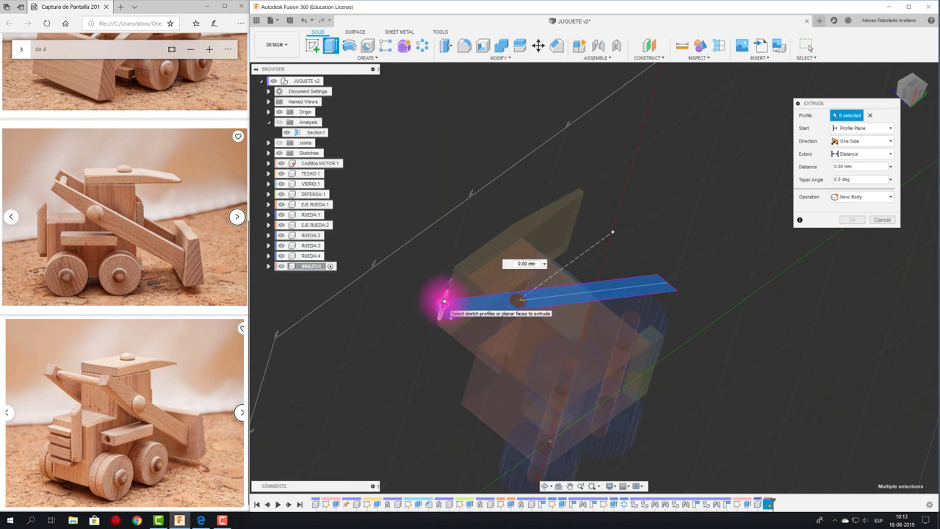
{"action": "left_click_drag", "start_coordinate": [455, 315], "coordinate": [447, 294]}
{"action": "middle_click_drag", "start_coordinate": [409, 346], "coordinate": [407, 351], "text": "shift"}
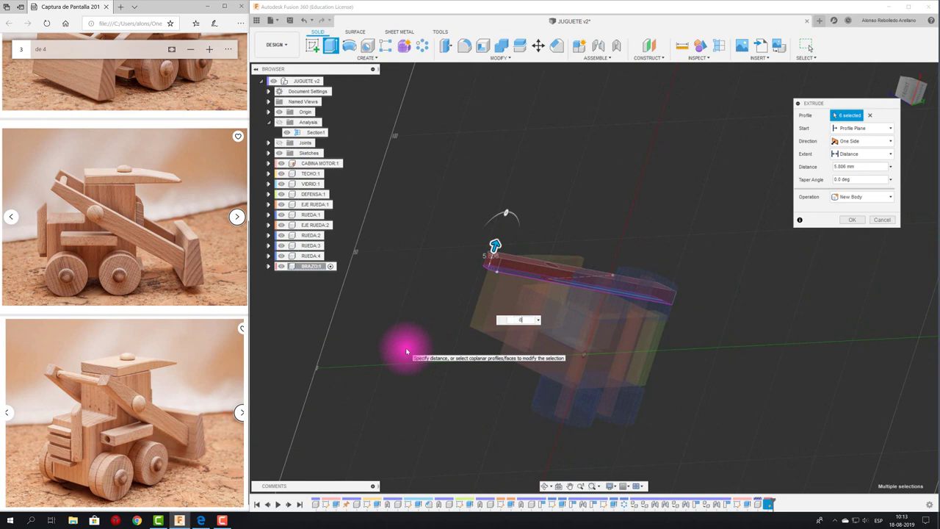
{"action": "middle_click_drag", "start_coordinate": [770, 256], "coordinate": [793, 235], "text": "shift"}
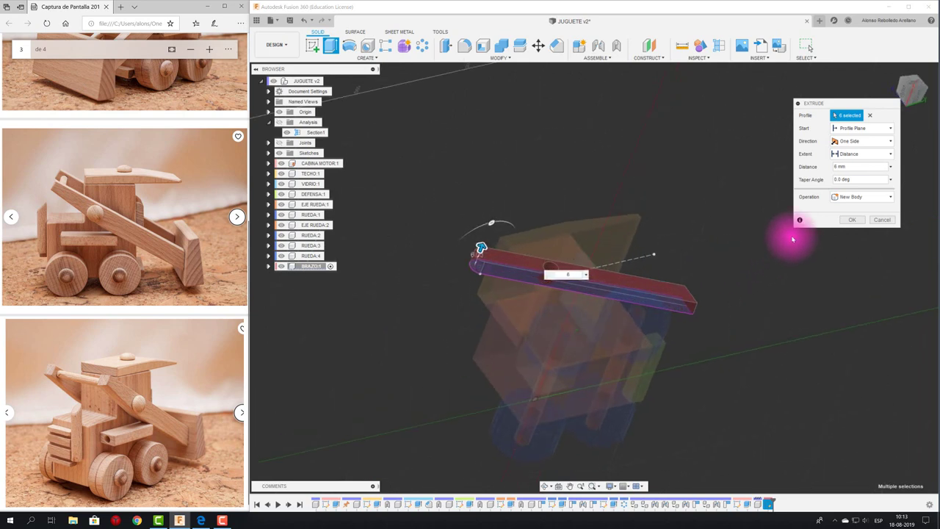
{"action": "left_click", "coordinate": [852, 220]}
{"action": "mouse_move", "coordinate": [721, 289]}
{"action": "middle_mouse_down", "text": "shift"}
{"action": "mouse_move", "coordinate": [499, 184]}
{"action": "mouse_move", "coordinate": [472, 189]}
{"action": "mouse_move", "coordinate": [419, 126]}
{"action": "middle_mouse_up", "text": "shift"}
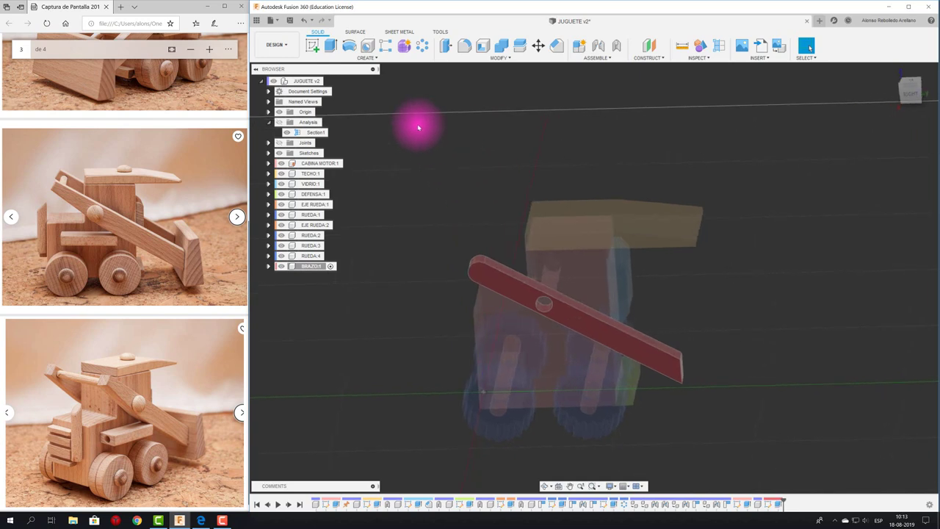
Step: Copy BRAZO:1 and move the pasted arm -46.86 mm along X to the cab's other side
{"action": "left_click", "coordinate": [328, 81]}
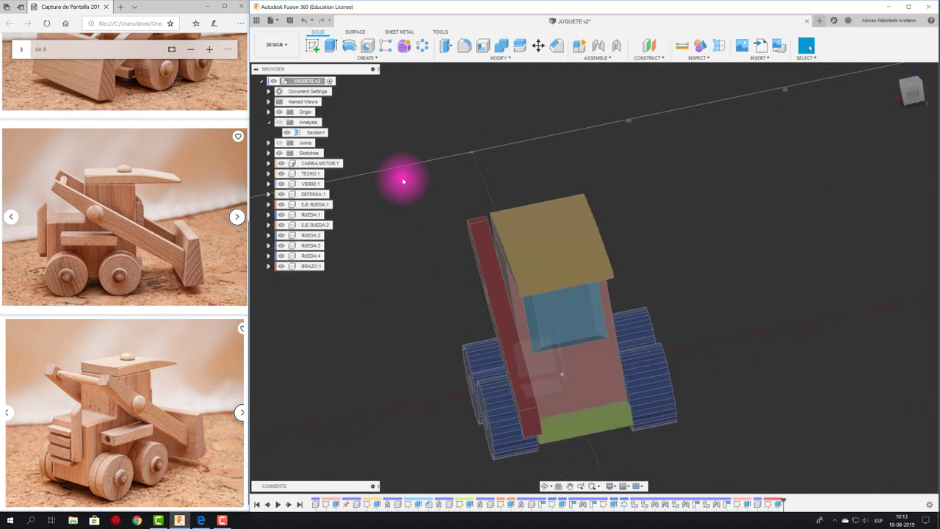
{"action": "left_click", "coordinate": [314, 267]}
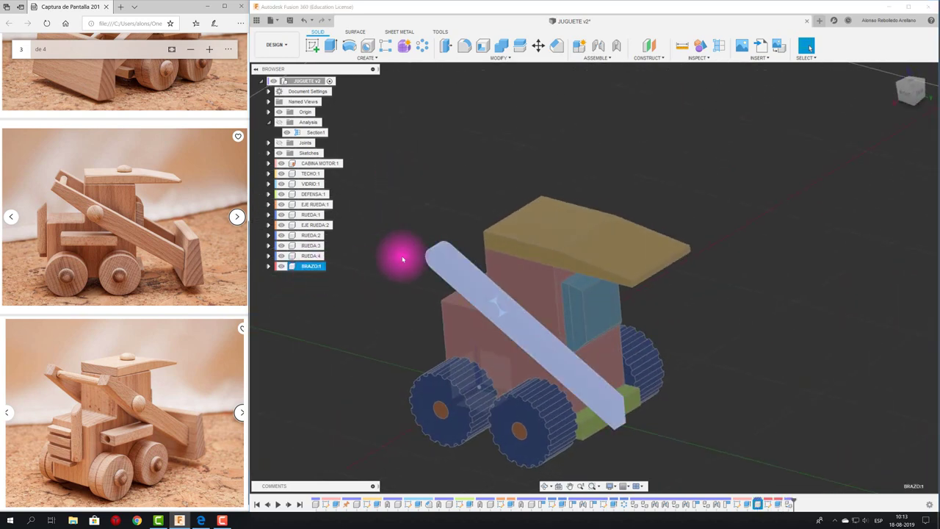
{"action": "key", "text": "ctrl+c"}
{"action": "key", "text": "ctrl+v"}
{"action": "left_click_drag", "start_coordinate": [510, 336], "coordinate": [619, 284]}
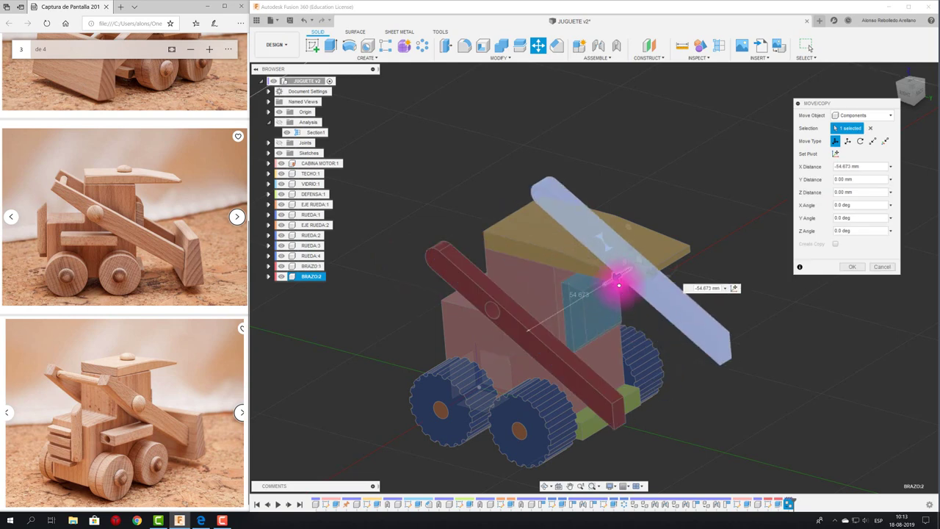
{"action": "middle_click_drag", "start_coordinate": [619, 284], "coordinate": [600, 290], "text": "shift"}
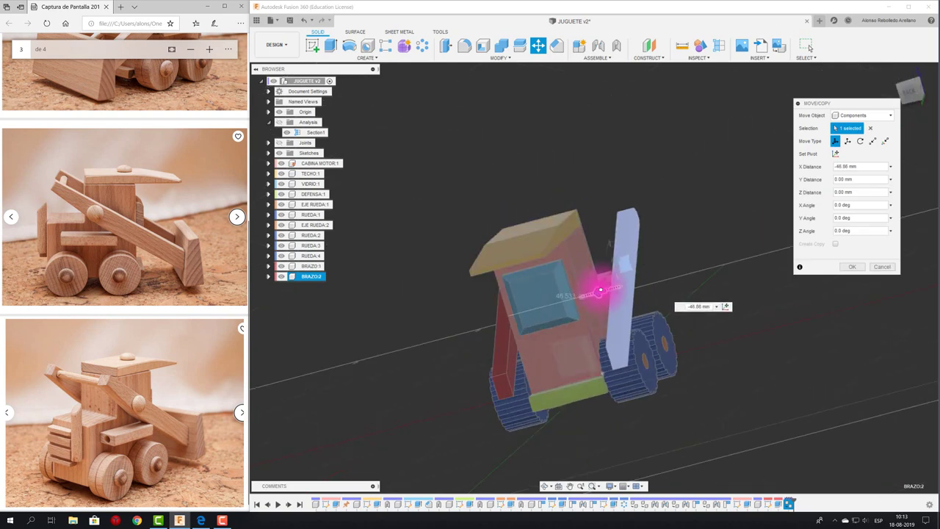
{"action": "left_click", "coordinate": [852, 266]}
{"action": "mouse_move", "coordinate": [776, 298]}
{"action": "middle_mouse_down", "text": "shift"}
{"action": "mouse_move", "coordinate": [506, 358]}
{"action": "mouse_move", "coordinate": [456, 344]}
{"action": "mouse_move", "coordinate": [514, 330]}
{"action": "mouse_move", "coordinate": [517, 340]}
{"action": "mouse_move", "coordinate": [497, 204]}
{"action": "mouse_move", "coordinate": [613, 143]}
{"action": "middle_mouse_up", "text": "shift"}
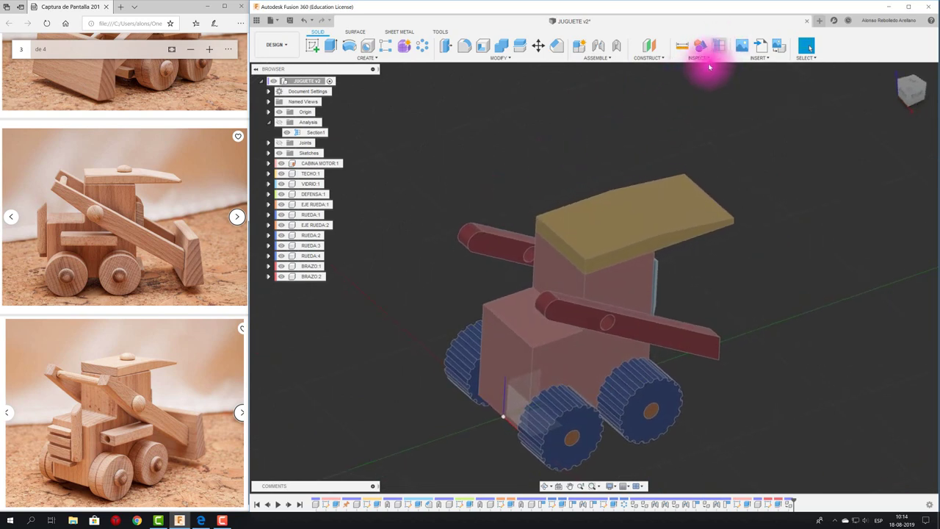
Step: Start a section analysis and close it again without cutting
{"action": "left_click", "coordinate": [723, 49]}
{"action": "middle_click_drag", "start_coordinate": [474, 195], "coordinate": [309, 125], "text": "shift"}
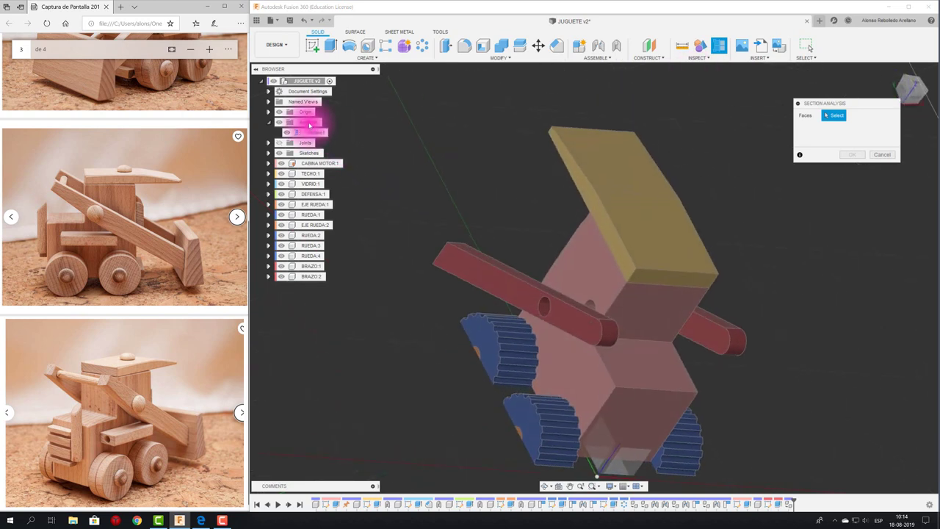
{"action": "left_click", "coordinate": [877, 155]}
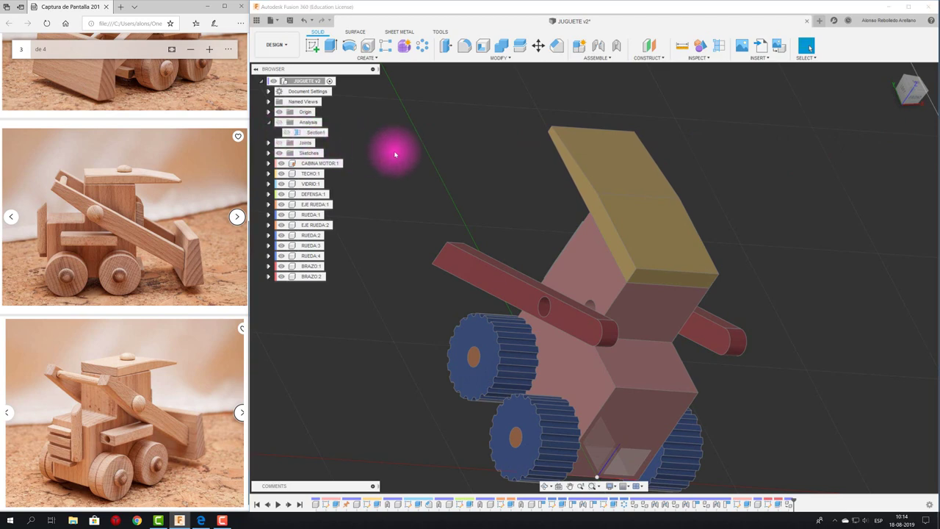
{"action": "middle_click_drag", "start_coordinate": [392, 147], "coordinate": [336, 126], "text": "shift"}
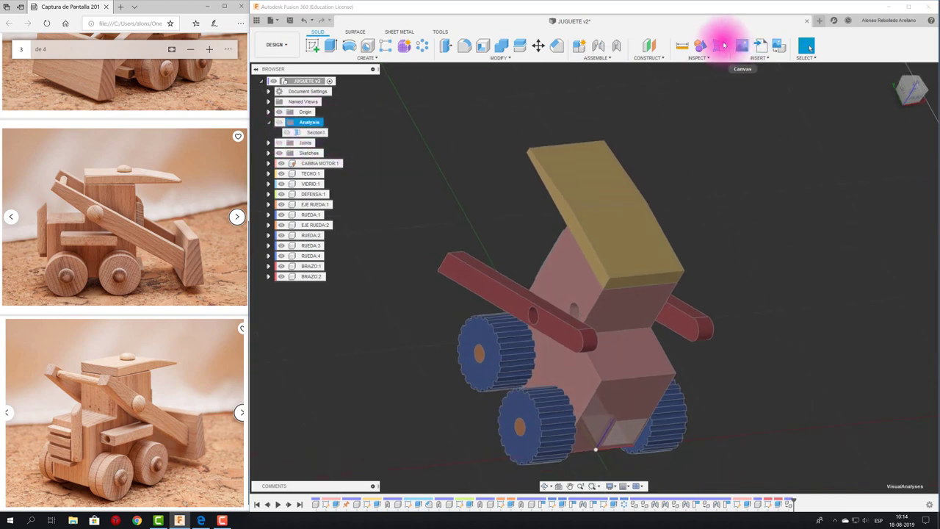
Step: Try a section cut through the cab at about -16 mm, discard it, and hide Section1
{"action": "left_click", "coordinate": [719, 45]}
{"action": "middle_click_drag", "start_coordinate": [566, 247], "coordinate": [550, 258], "text": "shift"}
{"action": "left_click", "coordinate": [549, 258]}
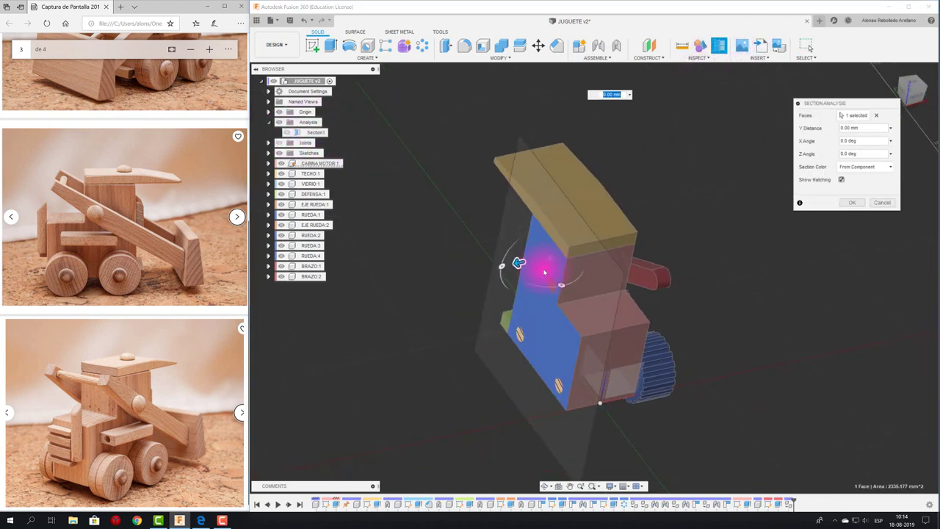
{"action": "left_click_drag", "start_coordinate": [530, 259], "coordinate": [545, 254]}
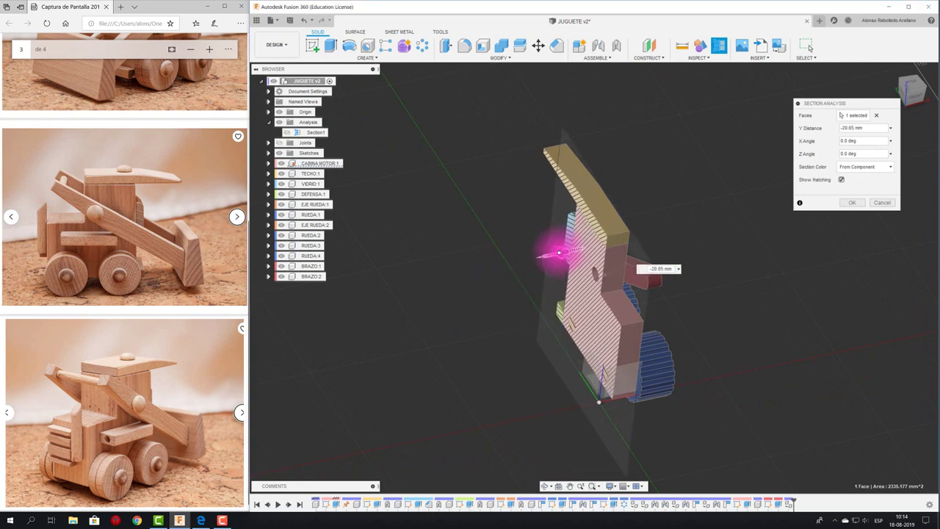
{"action": "left_click_drag", "start_coordinate": [551, 252], "coordinate": [548, 254]}
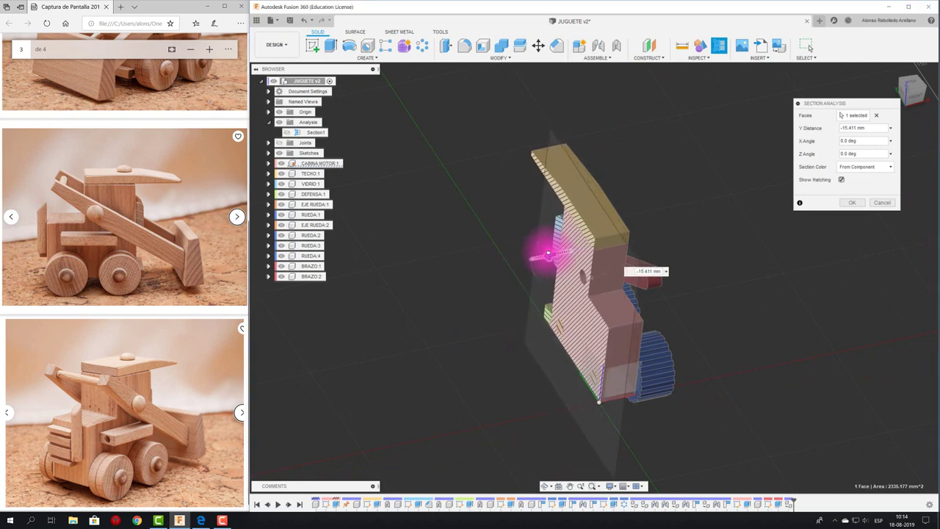
{"action": "middle_click_drag", "start_coordinate": [547, 254], "coordinate": [539, 252], "text": "shift"}
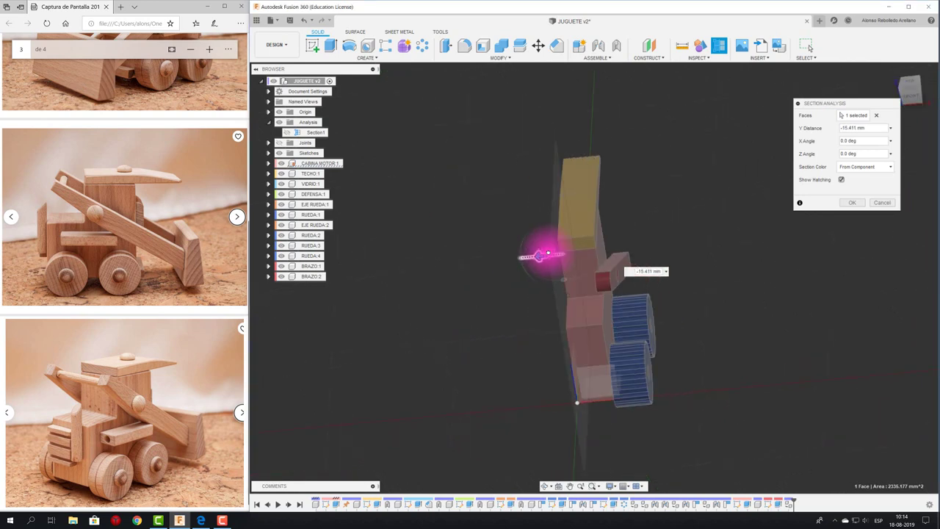
{"action": "left_click", "coordinate": [884, 204]}
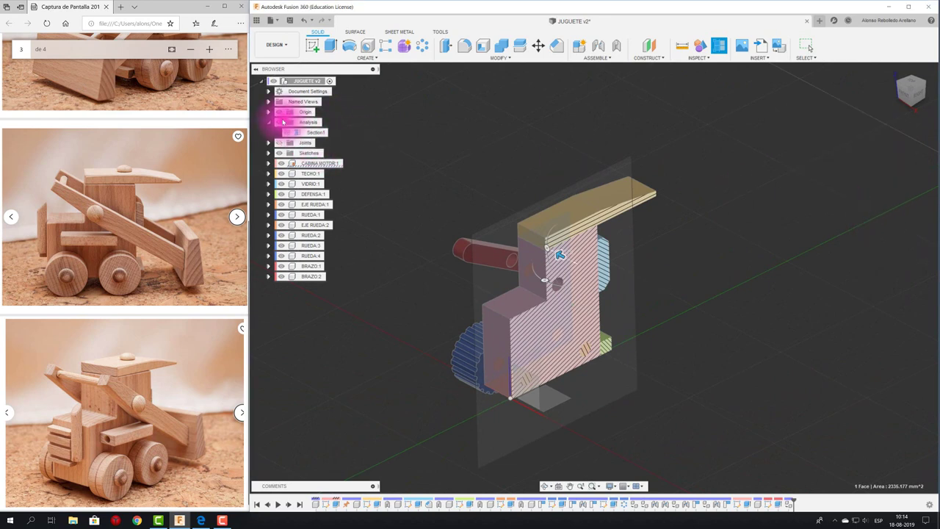
{"action": "left_click", "coordinate": [278, 122]}
{"action": "middle_click_drag", "start_coordinate": [415, 125], "coordinate": [419, 125], "text": "shift"}
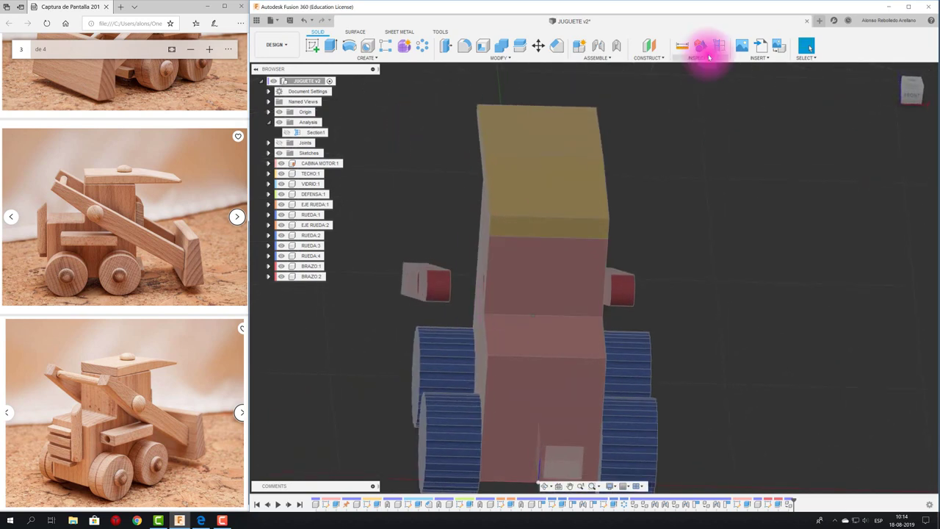
{"action": "left_click", "coordinate": [679, 48]}
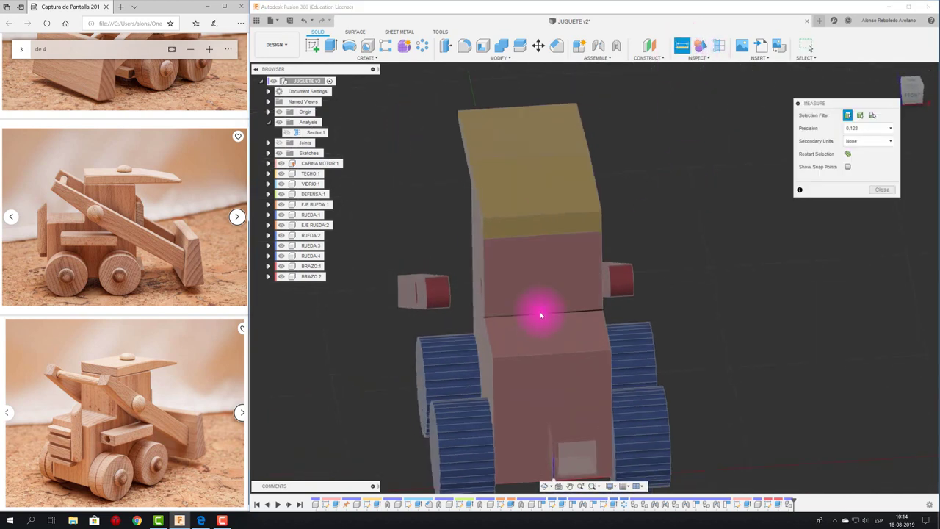
{"action": "left_click", "coordinate": [541, 315]}
{"action": "middle_click_drag", "start_coordinate": [540, 316], "coordinate": [617, 299], "text": "shift"}
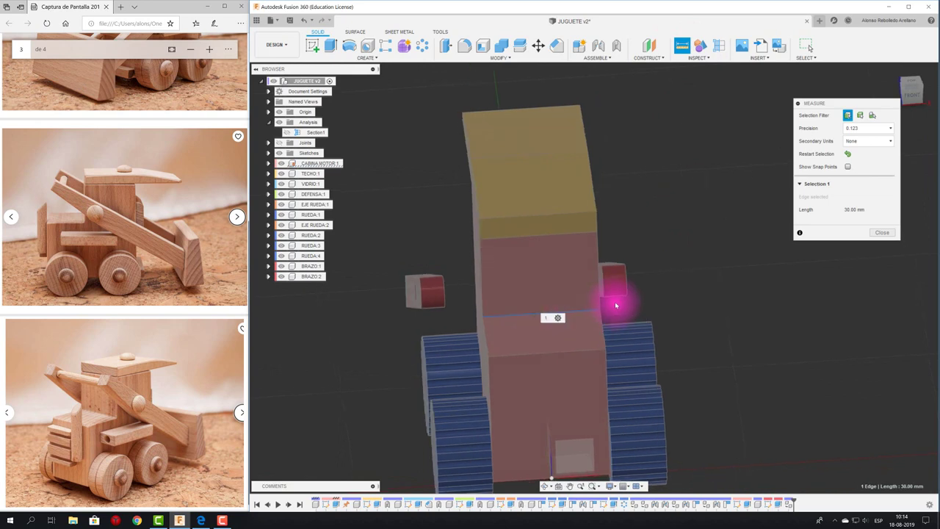
{"action": "left_click", "coordinate": [617, 299]}
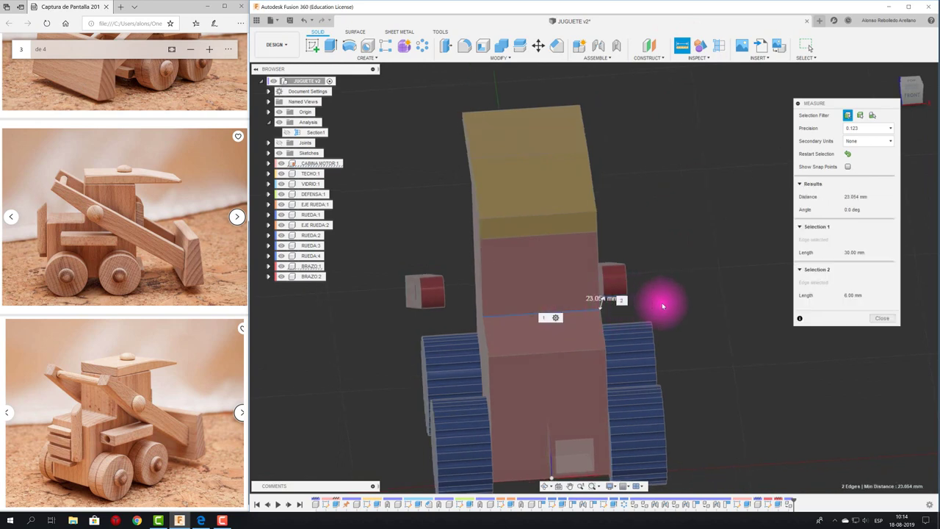
{"action": "key", "text": "Escape"}
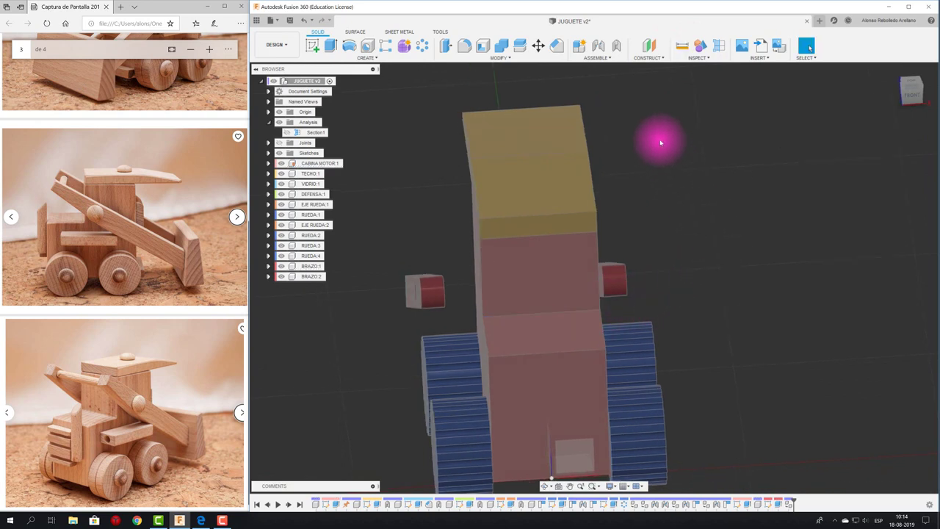
{"action": "key", "text": "F6"}
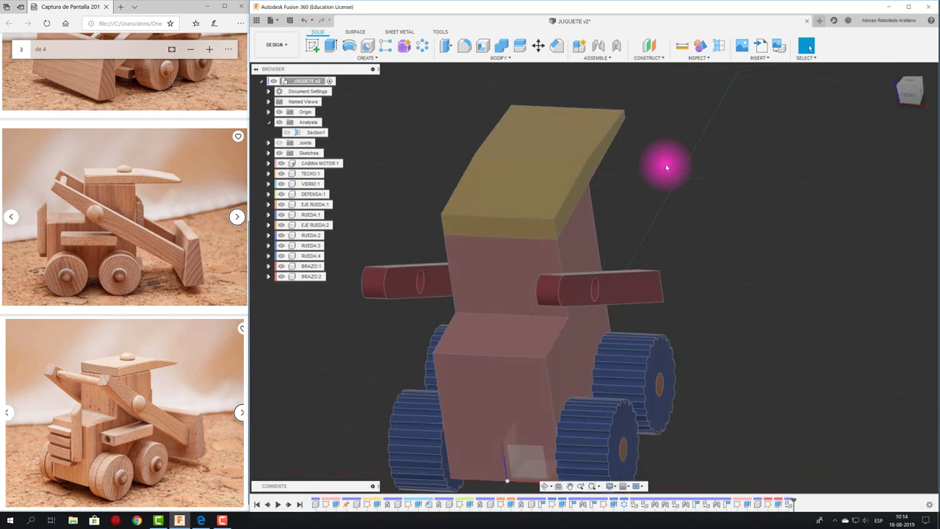
{"action": "left_click", "coordinate": [683, 46]}
{"action": "middle_click_drag", "start_coordinate": [536, 346], "coordinate": [633, 357], "text": "shift"}
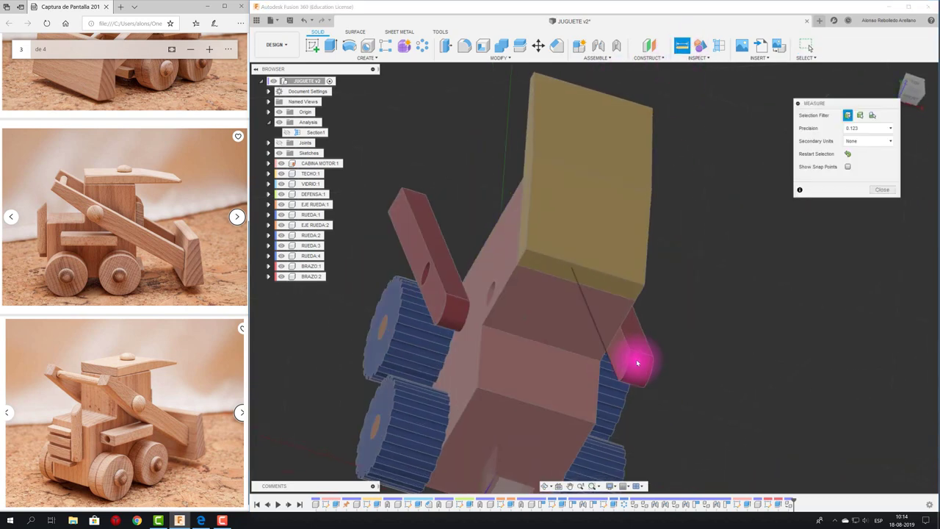
{"action": "left_click", "coordinate": [632, 356]}
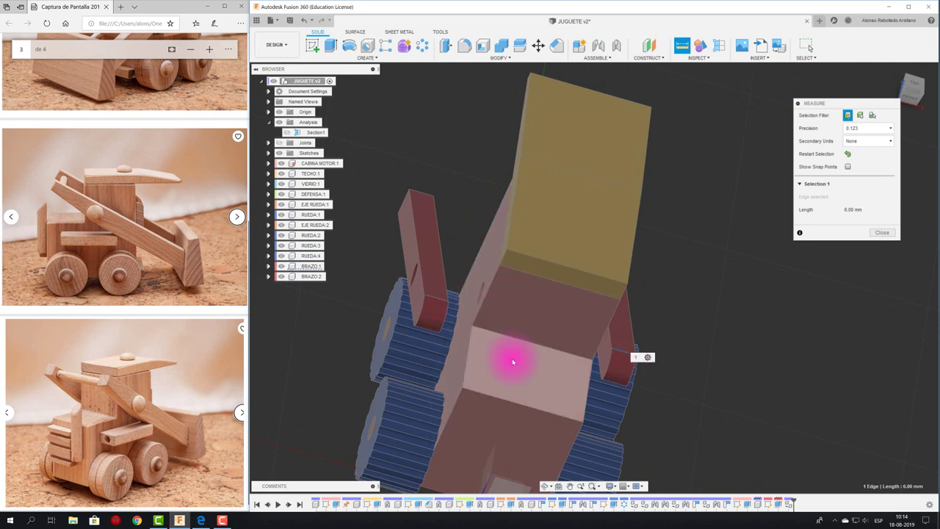
{"action": "middle_click_drag", "start_coordinate": [734, 331], "coordinate": [832, 262], "text": "shift"}
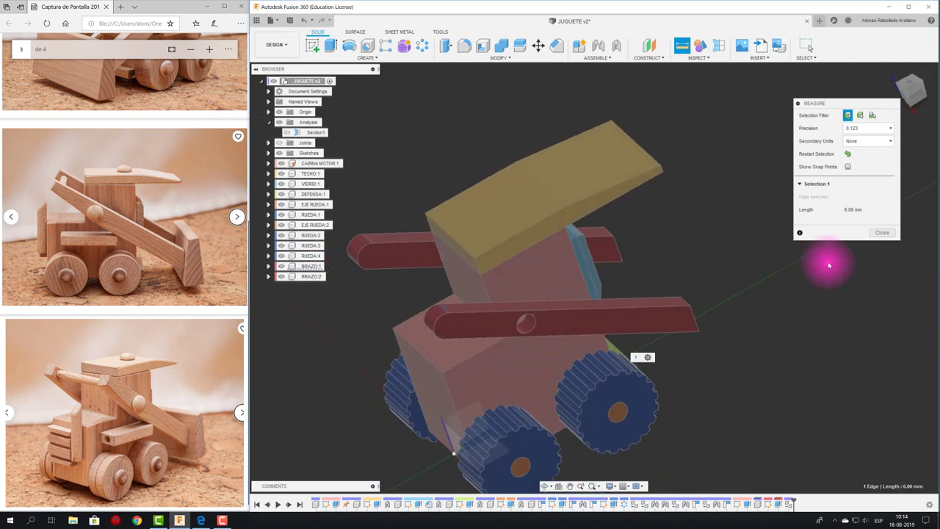
{"action": "scroll", "coordinate": [864, 246], "scroll_direction": "down", "scroll_amount": 3}
{"action": "left_click", "coordinate": [881, 232]}
{"action": "mouse_move", "coordinate": [484, 137]}
{"action": "middle_mouse_down", "text": "shift"}
{"action": "mouse_move", "coordinate": [639, 95]}
{"action": "mouse_move", "coordinate": [622, 78]}
{"action": "middle_mouse_up", "text": "shift"}
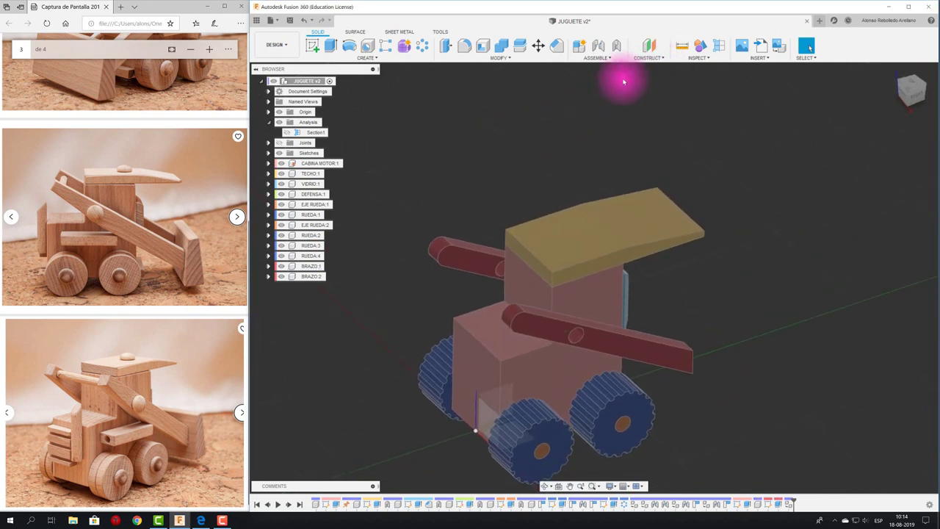
Step: Create a new component named EJE BRAZO
{"action": "left_click", "coordinate": [580, 50]}
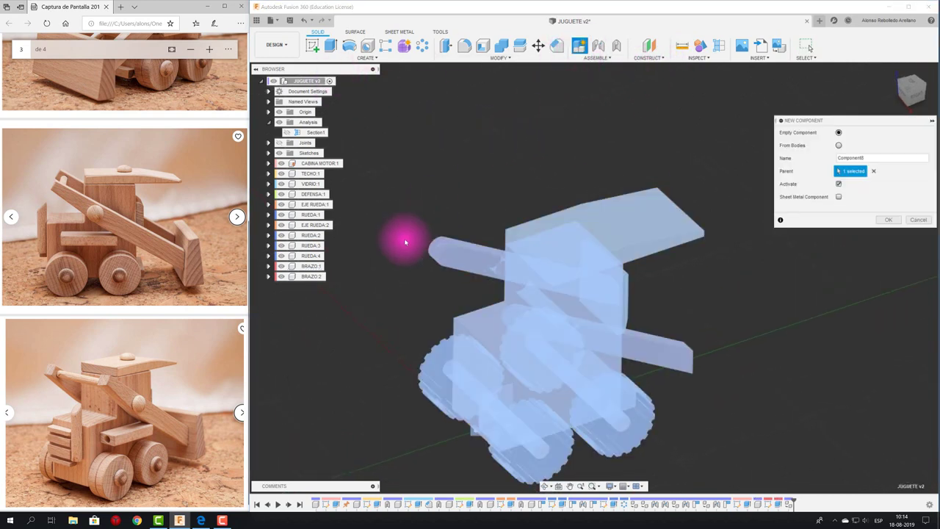
{"action": "double_click", "coordinate": [870, 156]}
{"action": "type", "text": "EJE BRAZO"}
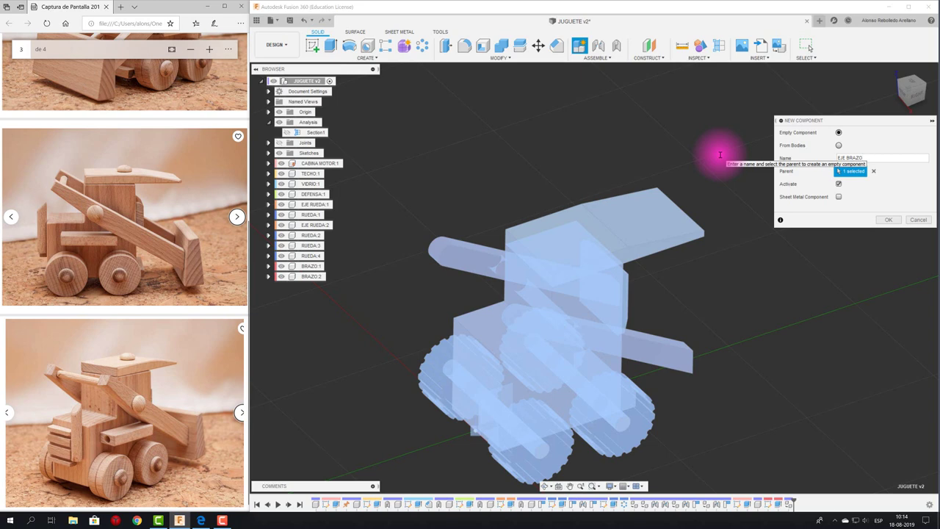
{"action": "left_click", "coordinate": [887, 219]}
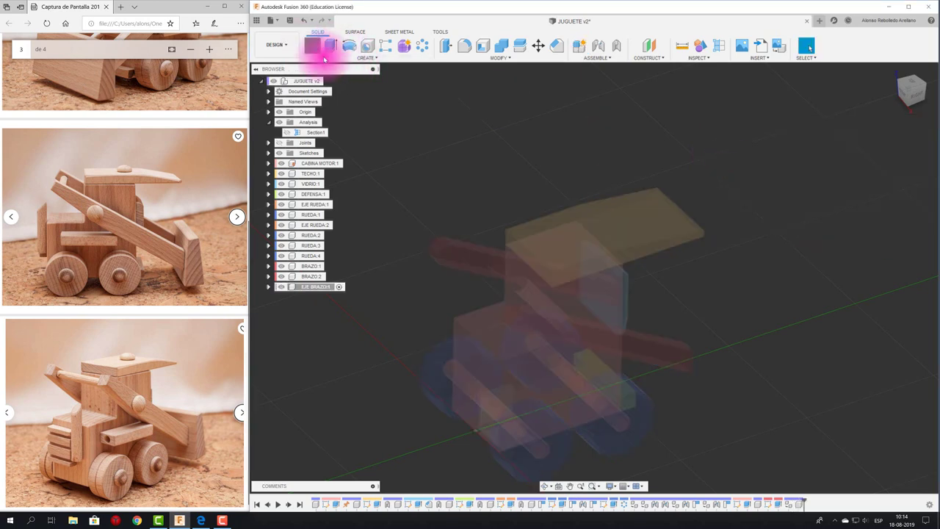
Step: Sketch a circle at the arms' pivot hole on the truck's side plane
{"action": "left_click", "coordinate": [314, 44]}
{"action": "left_click", "coordinate": [602, 342]}
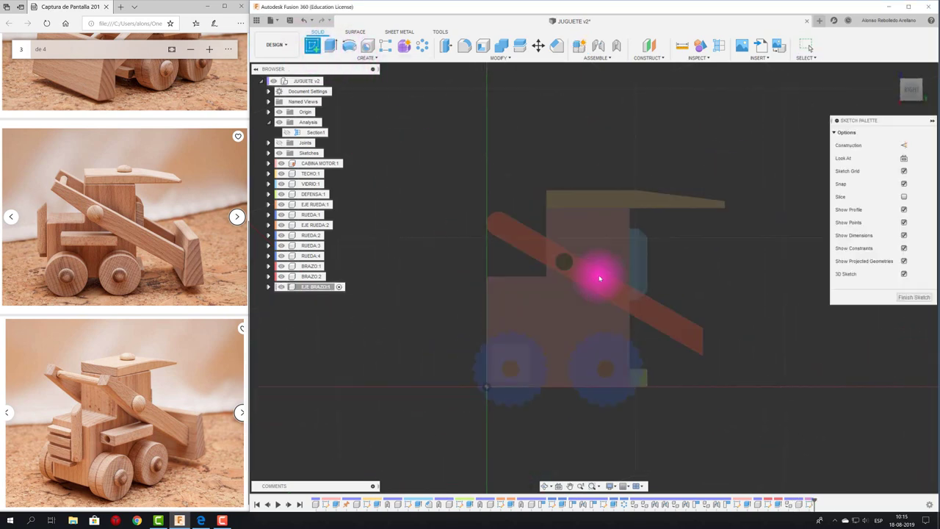
{"action": "scroll", "coordinate": [598, 277], "scroll_direction": "up", "scroll_amount": 2}
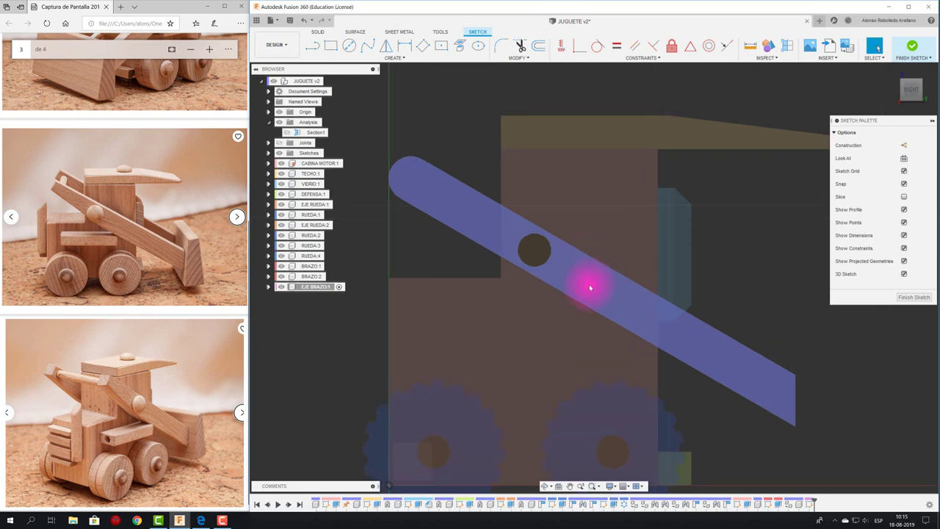
{"action": "key", "text": "j"}
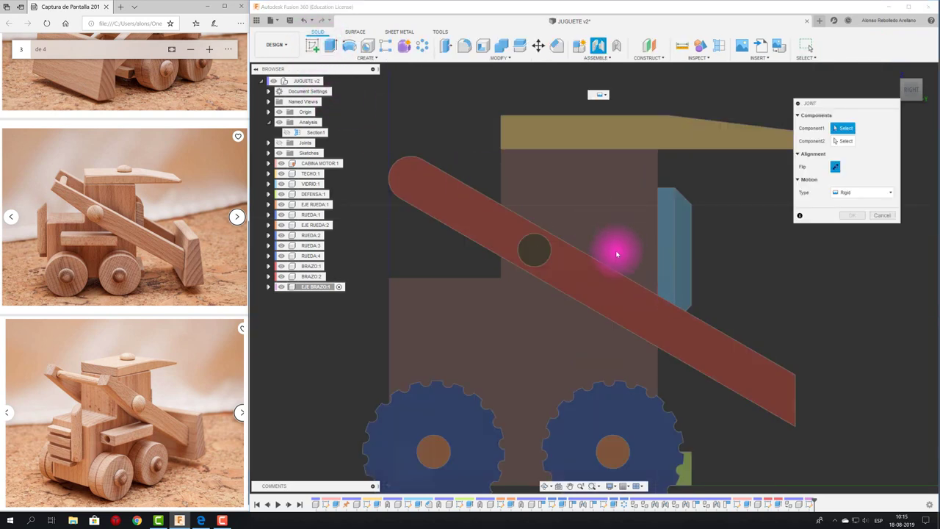
{"action": "left_click", "coordinate": [884, 215]}
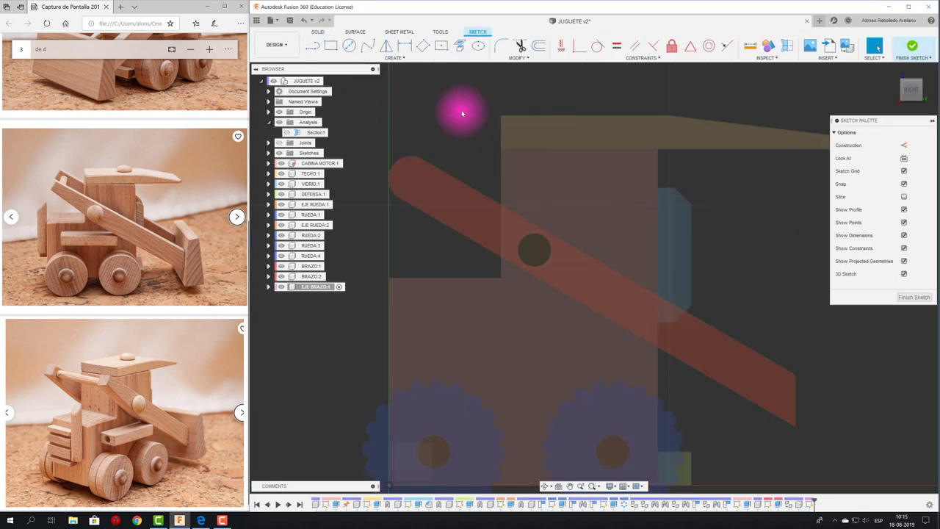
{"action": "left_click", "coordinate": [349, 46]}
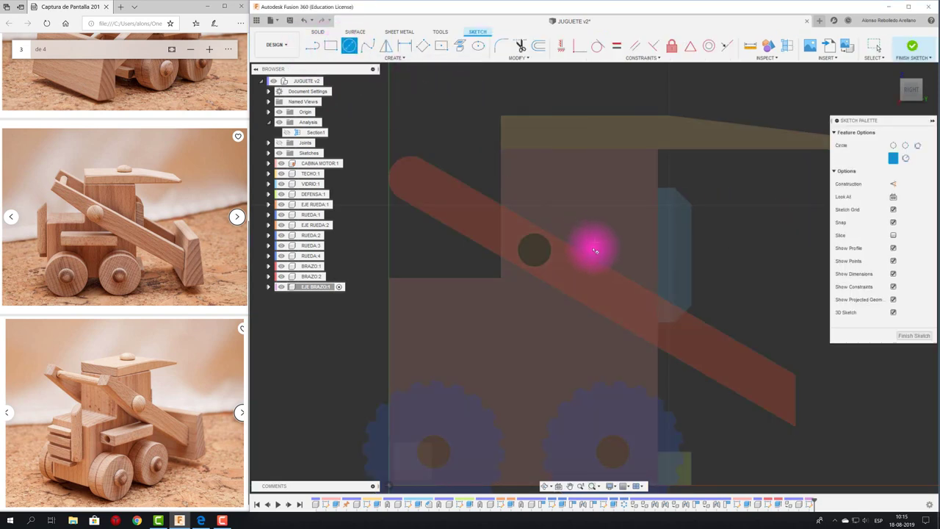
{"action": "left_click", "coordinate": [542, 241]}
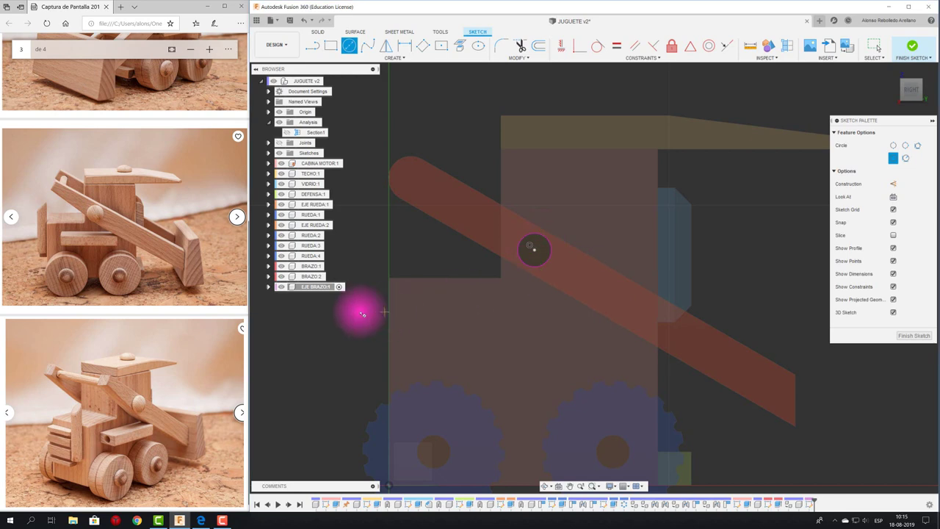
{"action": "key", "text": "F6"}
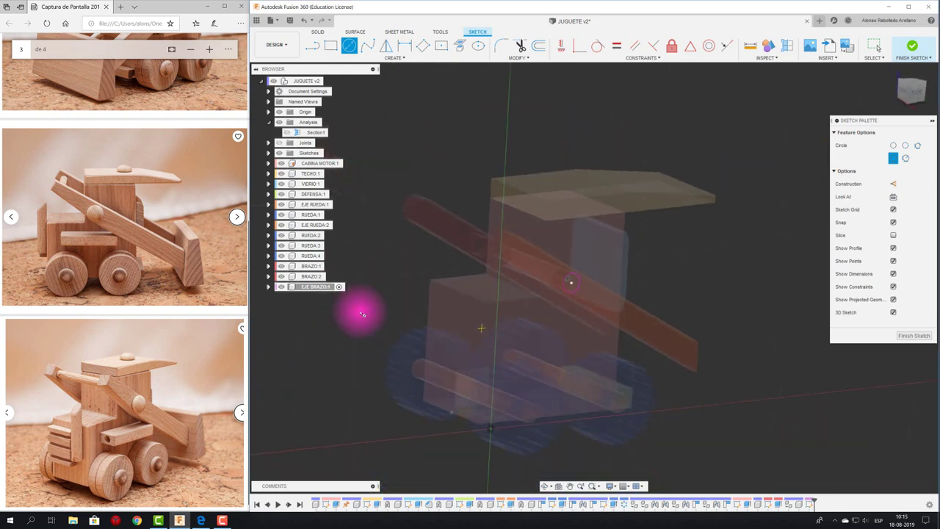
Step: Extrude the pivot circle 42 mm into a solid axle through both BRAZO arms
{"action": "key", "text": "e"}
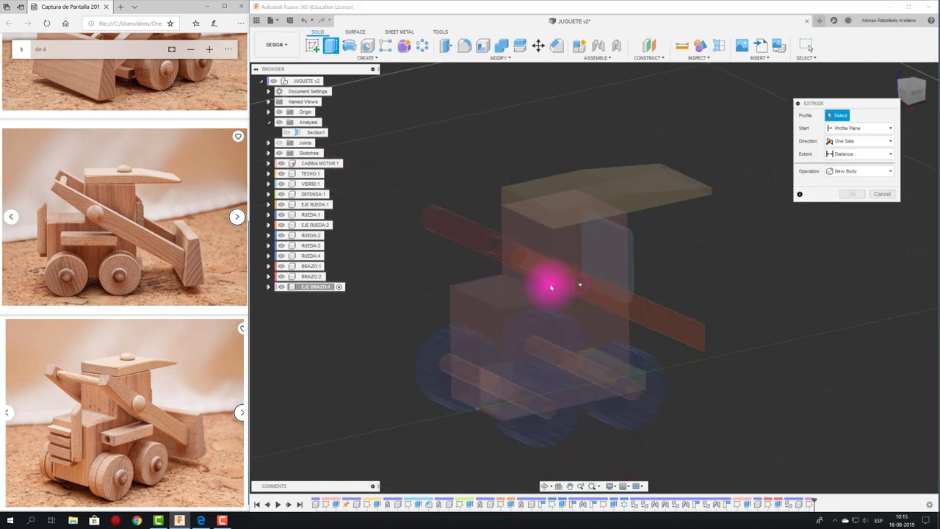
{"action": "left_click", "coordinate": [580, 285]}
{"action": "mouse_move", "coordinate": [586, 286]}
{"action": "left_mouse_down"}
{"action": "mouse_move", "coordinate": [536, 272]}
{"action": "mouse_move", "coordinate": [419, 206]}
{"action": "mouse_move", "coordinate": [384, 265]}
{"action": "left_mouse_up"}
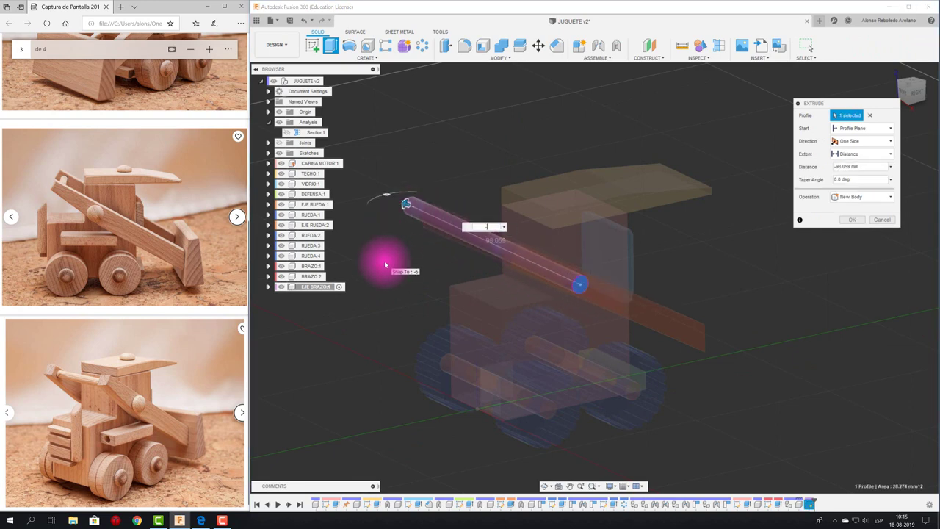
{"action": "type", "text": "-42"}
{"action": "mouse_move", "coordinate": [384, 264]}
{"action": "middle_mouse_down", "text": "shift"}
{"action": "mouse_move", "coordinate": [535, 269]}
{"action": "mouse_move", "coordinate": [762, 245]}
{"action": "mouse_move", "coordinate": [854, 216]}
{"action": "mouse_move", "coordinate": [829, 267]}
{"action": "middle_mouse_up", "text": "shift"}
{"action": "key", "text": "Return"}
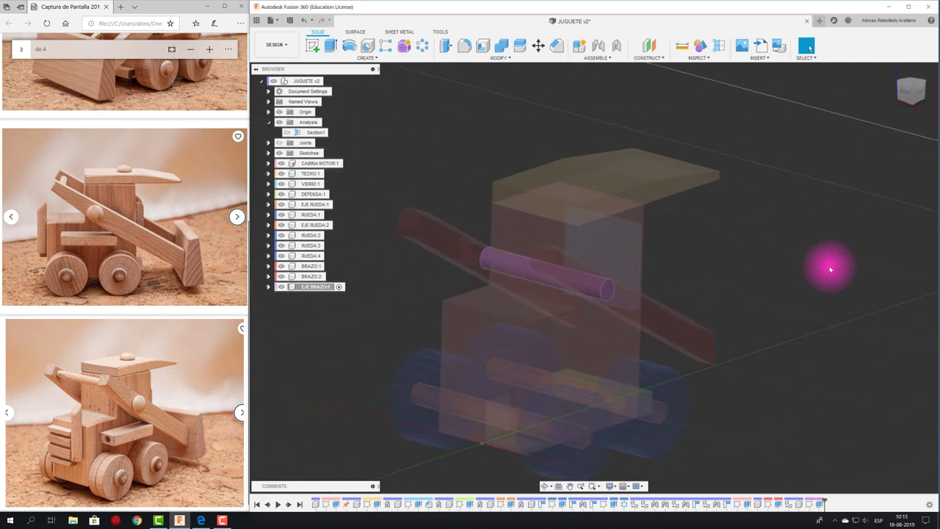
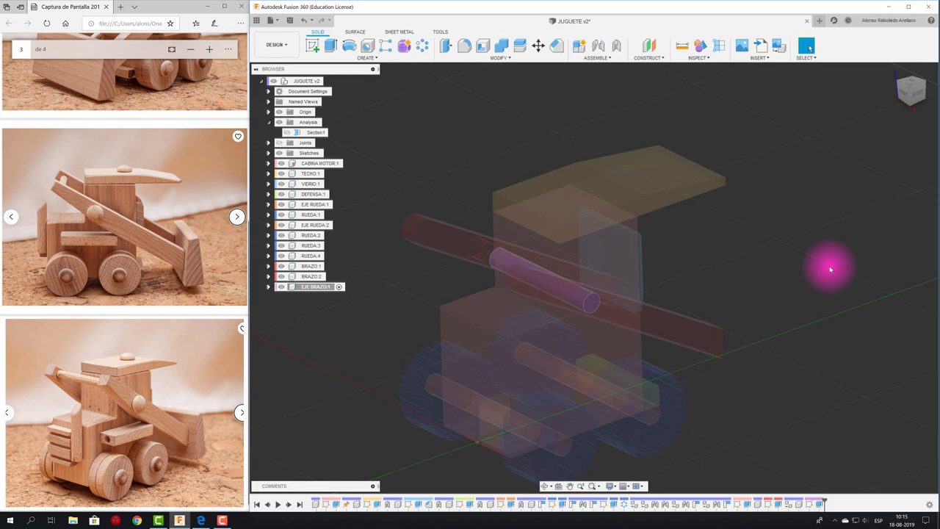
Step: Fix the EJE BRAZO axle to CABINA MOTOR with a Rigid as-built joint
{"action": "left_click", "coordinate": [324, 85]}
{"action": "left_click", "coordinate": [438, 162]}
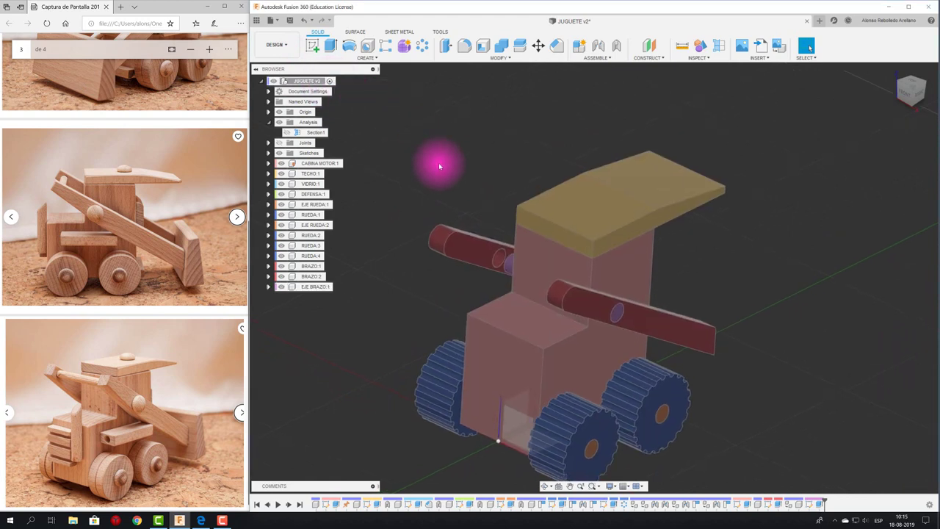
{"action": "middle_click_drag", "start_coordinate": [439, 163], "coordinate": [450, 157], "text": "shift"}
{"action": "left_click", "coordinate": [617, 47]}
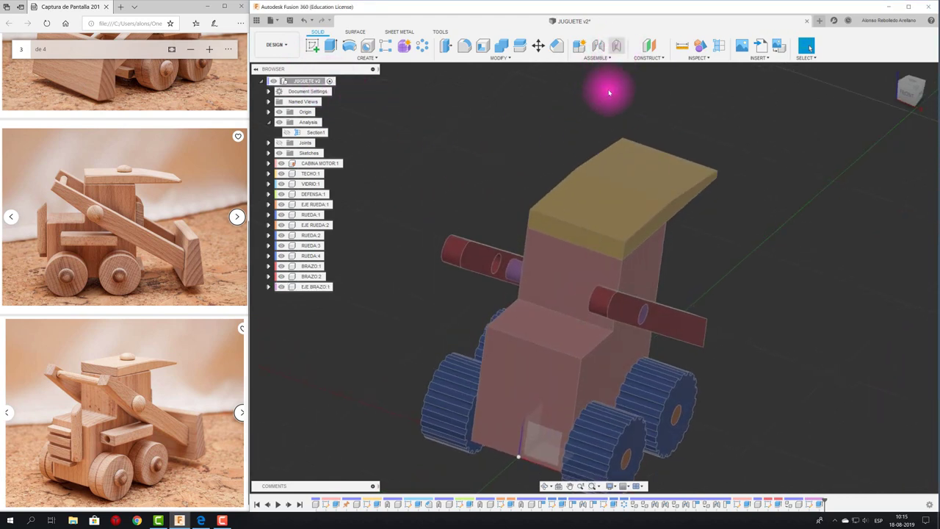
{"action": "left_click", "coordinate": [518, 279]}
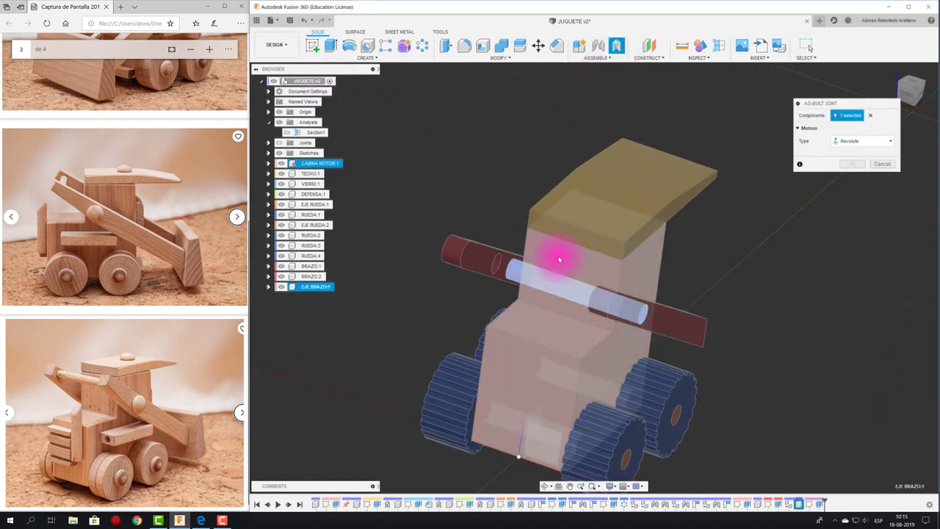
{"action": "left_click", "coordinate": [558, 259]}
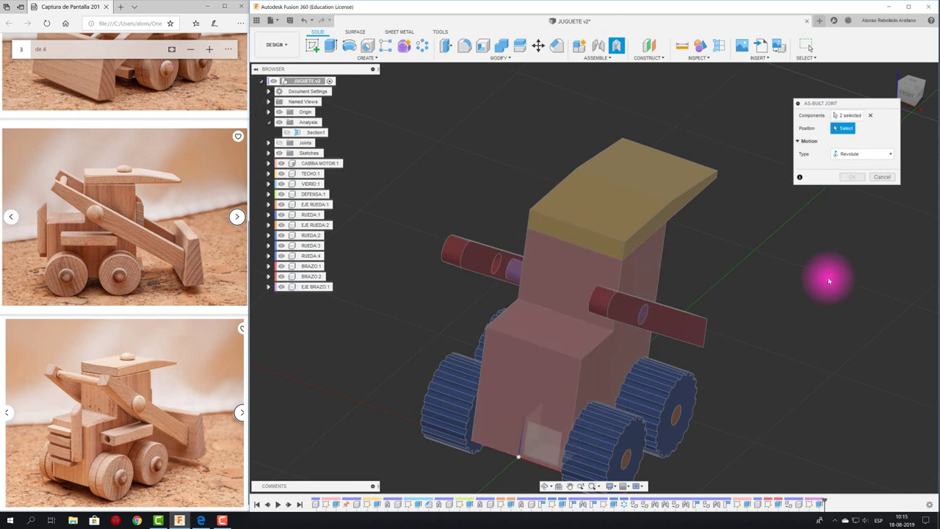
{"action": "left_click", "coordinate": [886, 157]}
{"action": "left_click", "coordinate": [848, 154]}
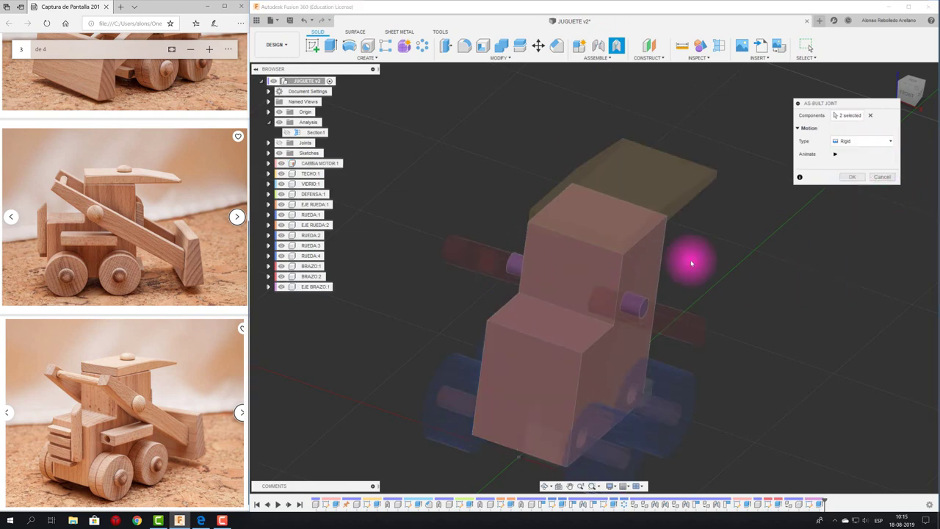
{"action": "left_click", "coordinate": [853, 176]}
Step: Test-move the arm, add a Revolute as-built joint on BRAZO:1, and start a new joint capturing position
{"action": "mouse_move", "coordinate": [784, 292]}
{"action": "middle_mouse_down", "text": "shift"}
{"action": "mouse_move", "coordinate": [671, 336]}
{"action": "mouse_move", "coordinate": [752, 313]}
{"action": "middle_mouse_up", "text": "shift"}
{"action": "left_click_drag", "start_coordinate": [447, 247], "coordinate": [514, 92]}
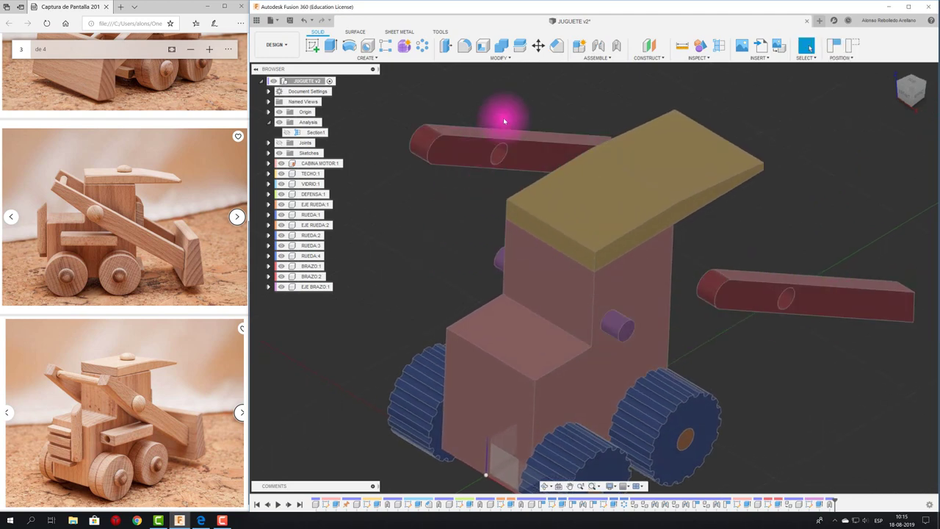
{"action": "left_click_drag", "start_coordinate": [562, 61], "coordinate": [605, 50]}
{"action": "left_click", "coordinate": [615, 48]}
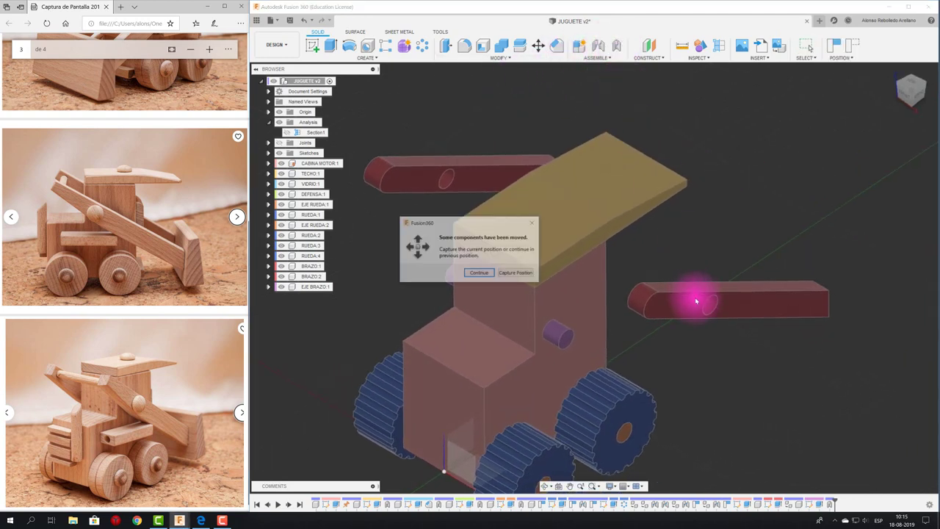
{"action": "left_click", "coordinate": [531, 275]}
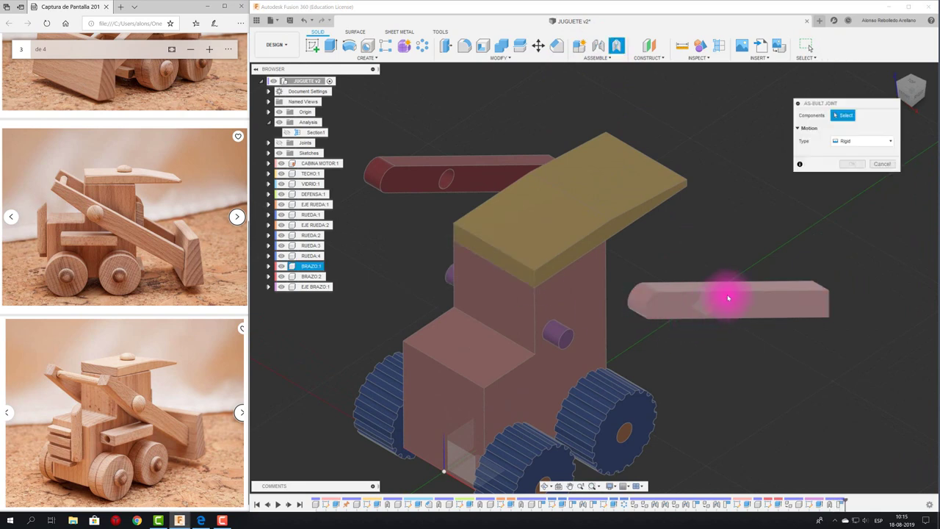
{"action": "left_click", "coordinate": [852, 141]}
{"action": "left_click", "coordinate": [852, 163]}
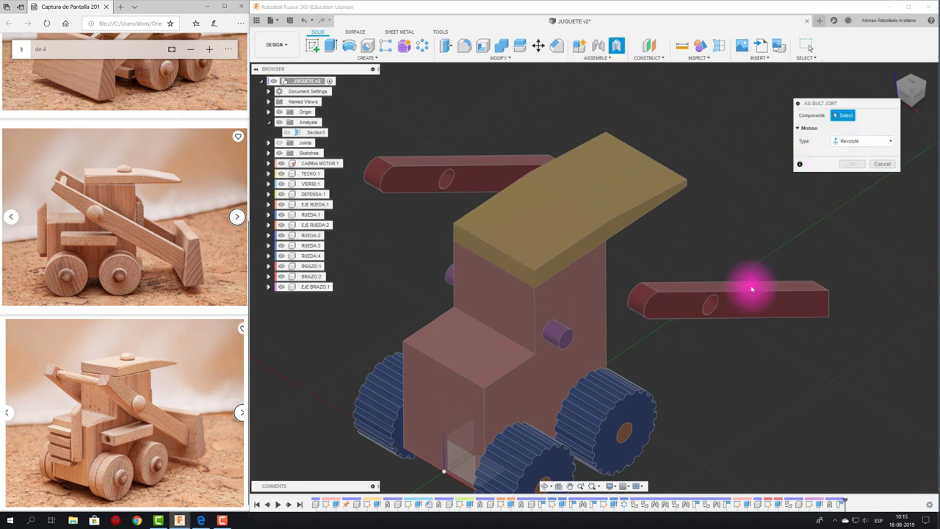
{"action": "left_click", "coordinate": [709, 307]}
{"action": "mouse_move", "coordinate": [709, 326]}
{"action": "middle_mouse_down", "text": "shift"}
{"action": "mouse_move", "coordinate": [707, 264]}
{"action": "mouse_move", "coordinate": [655, 187]}
{"action": "mouse_move", "coordinate": [695, 220]}
{"action": "mouse_move", "coordinate": [715, 220]}
{"action": "middle_mouse_up", "text": "shift"}
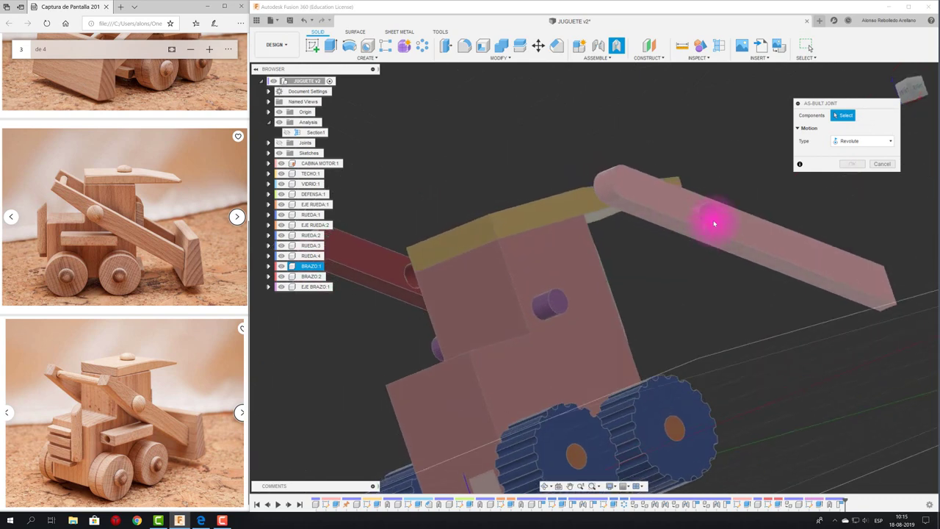
{"action": "left_click", "coordinate": [714, 213]}
{"action": "left_click", "coordinate": [852, 163]}
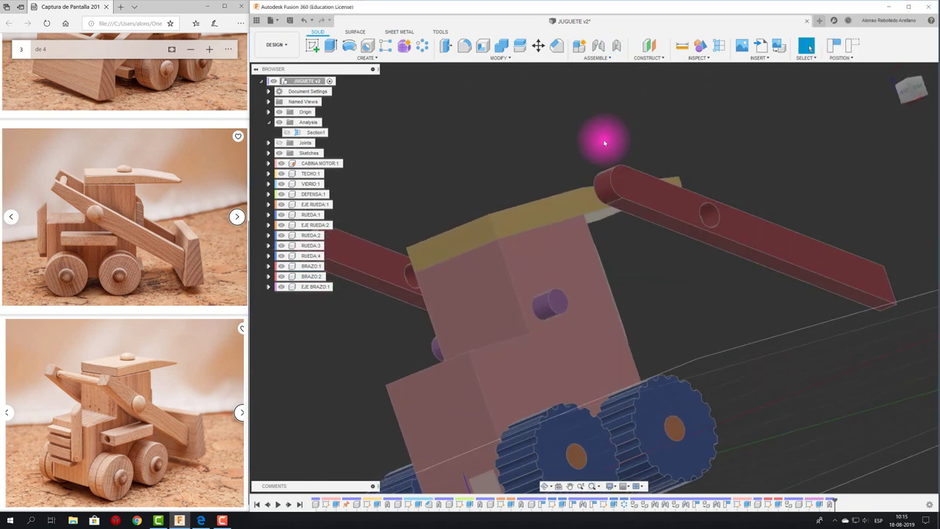
{"action": "left_click", "coordinate": [600, 47]}
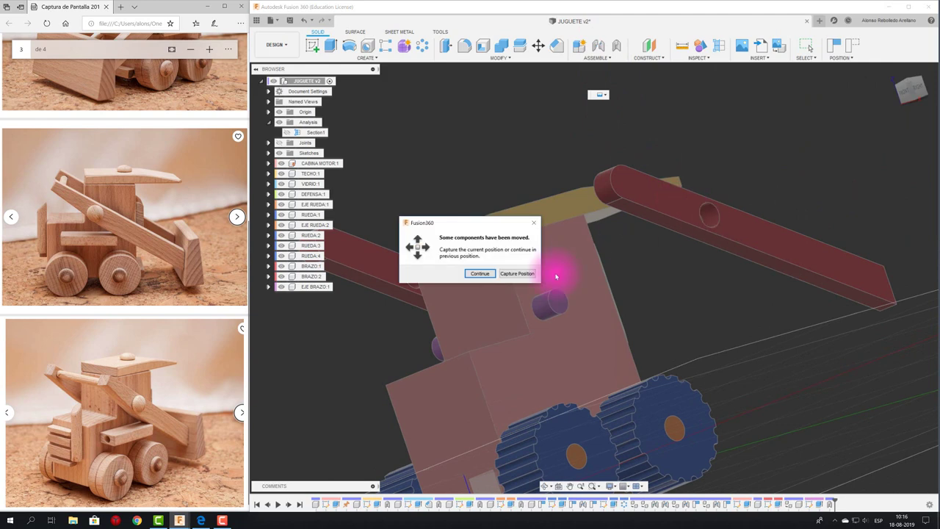
{"action": "left_click", "coordinate": [534, 274]}
Step: Mount the first lifting arm on the arm axle with a Revolute joint
{"action": "left_click", "coordinate": [711, 217]}
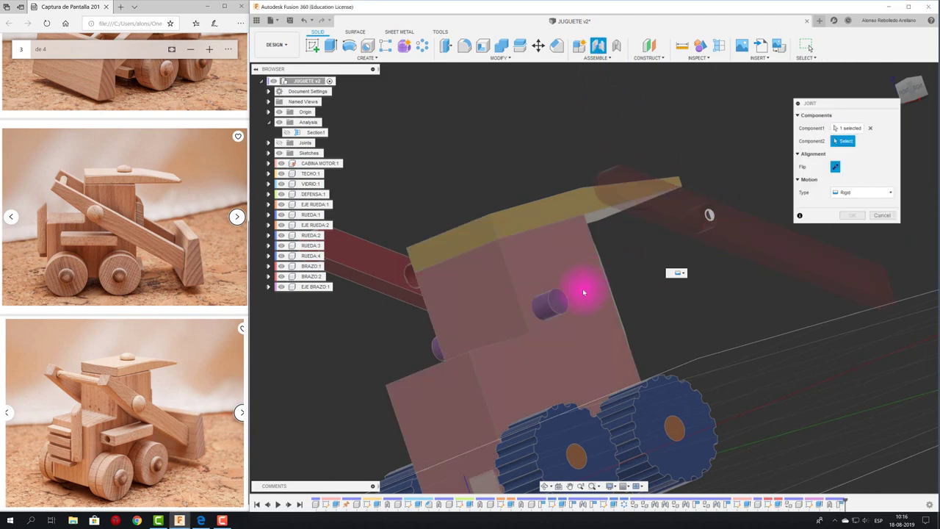
{"action": "left_click", "coordinate": [559, 298]}
{"action": "left_click", "coordinate": [861, 243]}
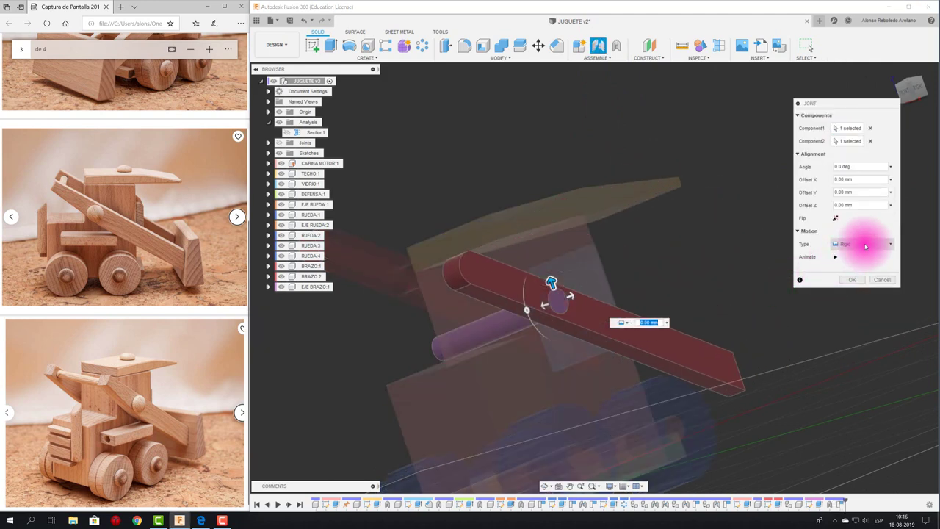
{"action": "left_click", "coordinate": [846, 257]}
{"action": "left_click", "coordinate": [856, 293]}
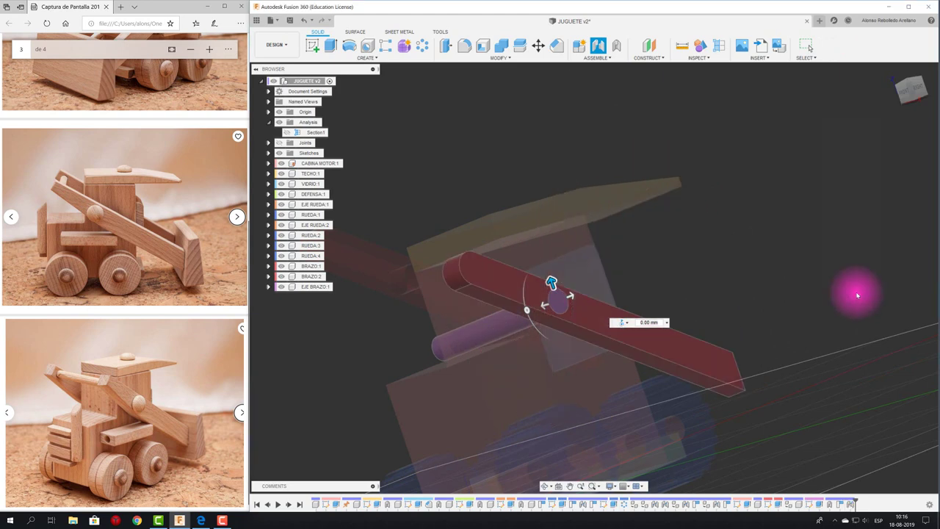
{"action": "mouse_move", "coordinate": [856, 289]}
{"action": "middle_mouse_down", "text": "shift"}
{"action": "mouse_move", "coordinate": [624, 210]}
{"action": "mouse_move", "coordinate": [602, 163]}
{"action": "mouse_move", "coordinate": [646, 142]}
{"action": "mouse_move", "coordinate": [621, 48]}
{"action": "middle_mouse_up", "text": "shift"}
Step: Mount the second arm on the axle with a Revolute joint and orbit to inspect the toy
{"action": "left_click", "coordinate": [599, 49]}
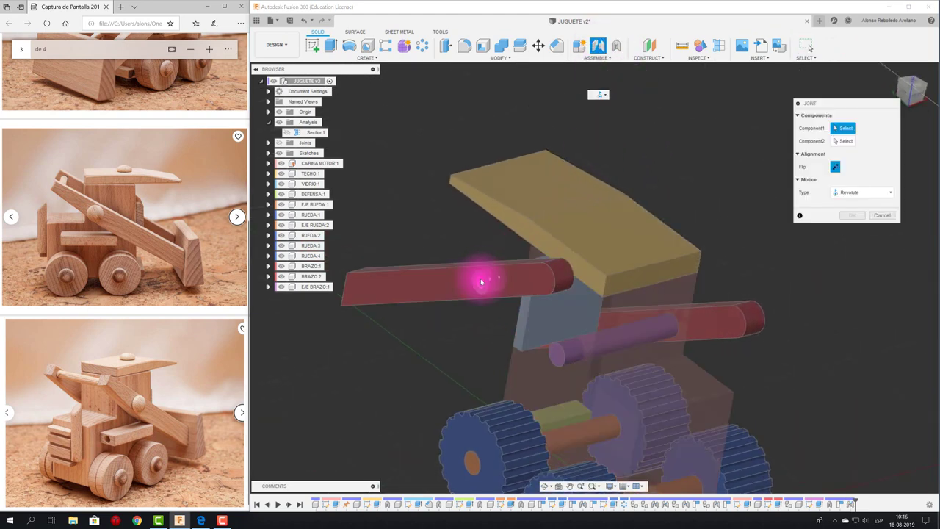
{"action": "left_click", "coordinate": [478, 286]}
{"action": "left_click", "coordinate": [556, 353]}
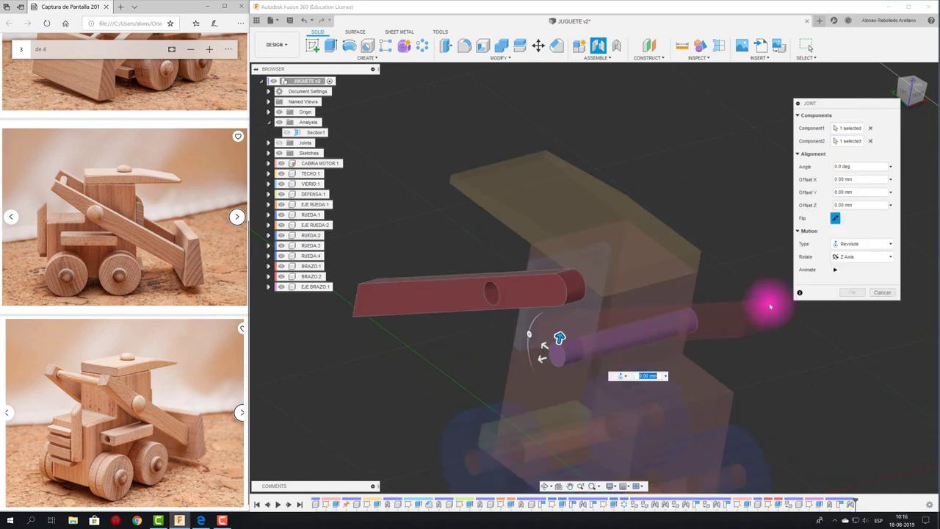
{"action": "left_click", "coordinate": [841, 293]}
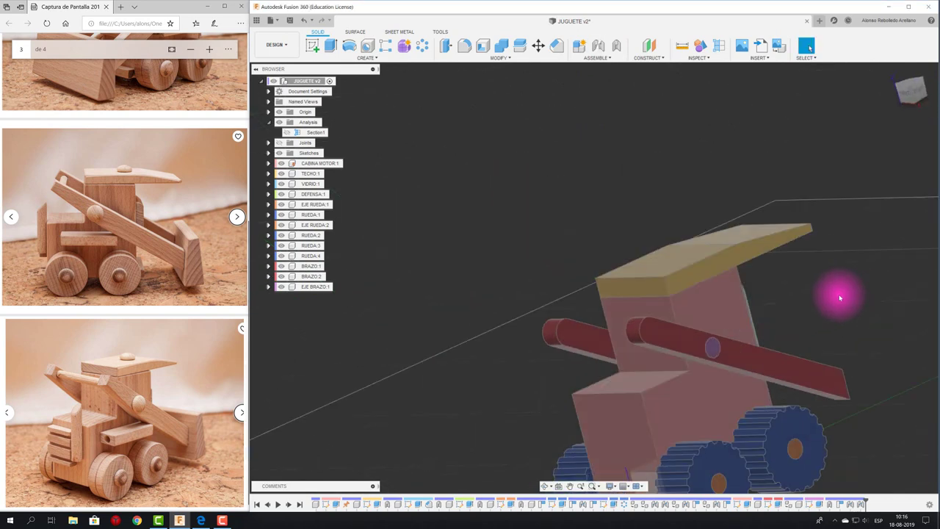
{"action": "middle_click_drag", "start_coordinate": [840, 297], "coordinate": [497, 277], "text": "shift"}
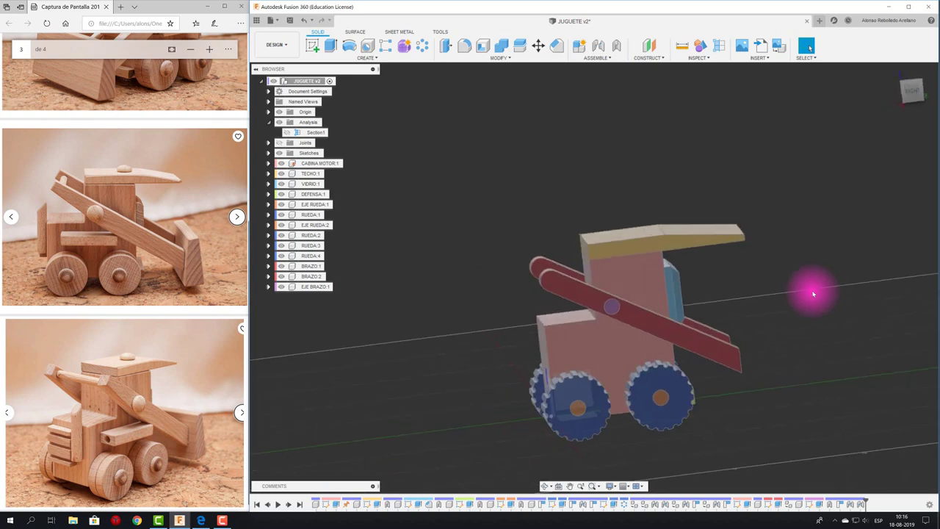
{"action": "scroll", "coordinate": [498, 277], "scroll_direction": "up", "scroll_amount": 2}
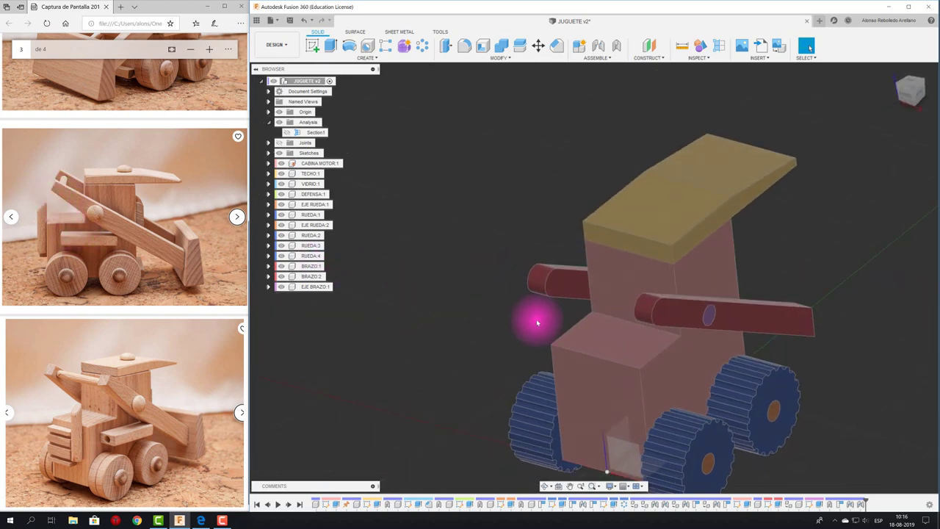
{"action": "middle_click_drag", "start_coordinate": [537, 318], "coordinate": [195, 275], "text": "shift"}
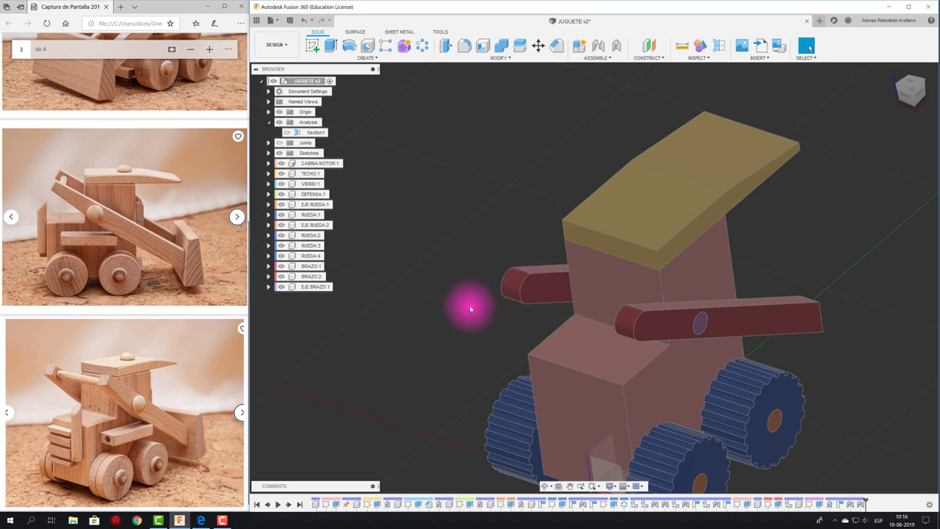
{"action": "mouse_move", "coordinate": [477, 316]}
{"action": "middle_mouse_down", "text": "shift"}
{"action": "mouse_move", "coordinate": [429, 216]}
{"action": "mouse_move", "coordinate": [580, 300]}
{"action": "mouse_move", "coordinate": [580, 269]}
{"action": "middle_mouse_up", "text": "shift"}
Step: Activate BRAZO:1 and sketch a circle at the upper end of the arm's flat face
{"action": "left_click", "coordinate": [581, 269]}
{"action": "left_click", "coordinate": [307, 266]}
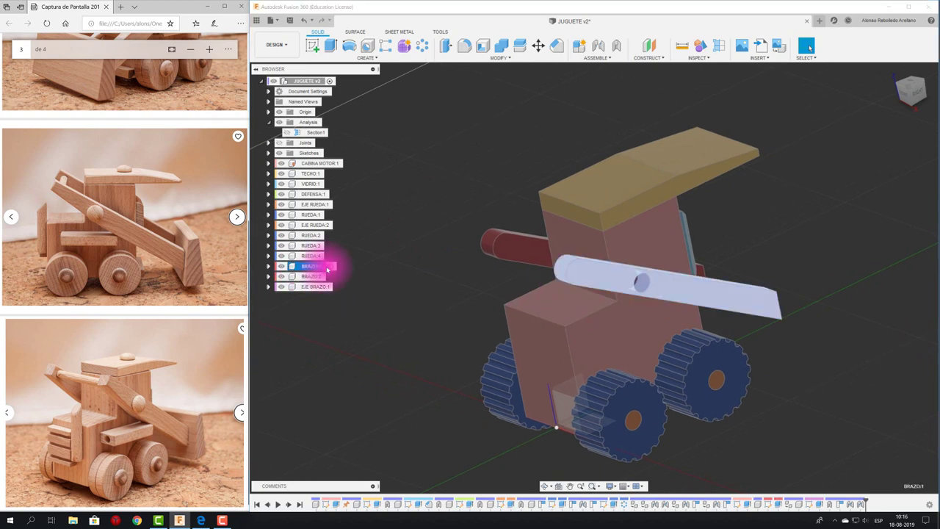
{"action": "left_click", "coordinate": [331, 266]}
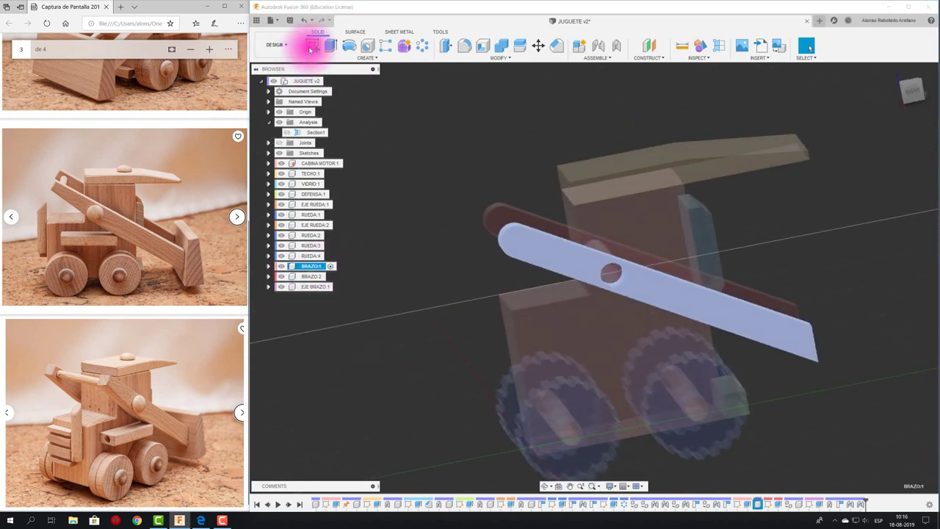
{"action": "left_click", "coordinate": [311, 49]}
{"action": "left_click", "coordinate": [514, 241]}
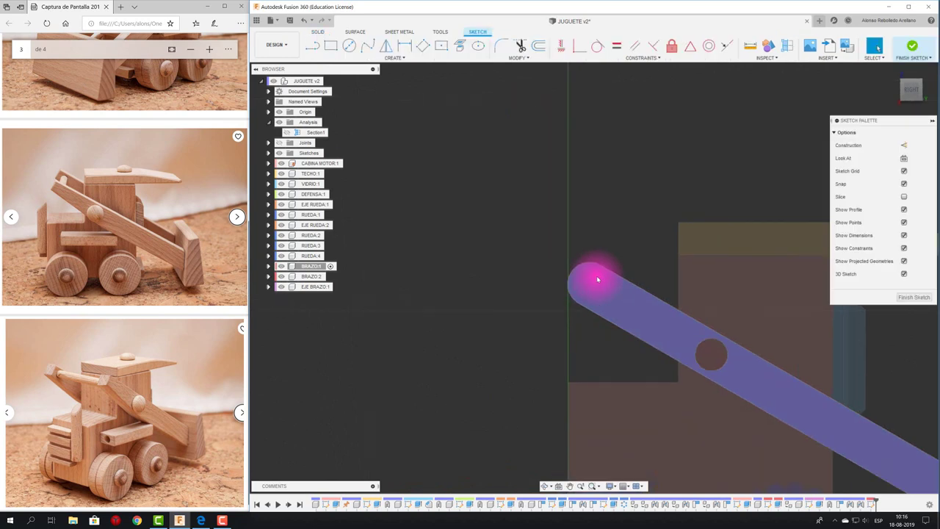
{"action": "left_click", "coordinate": [350, 54]}
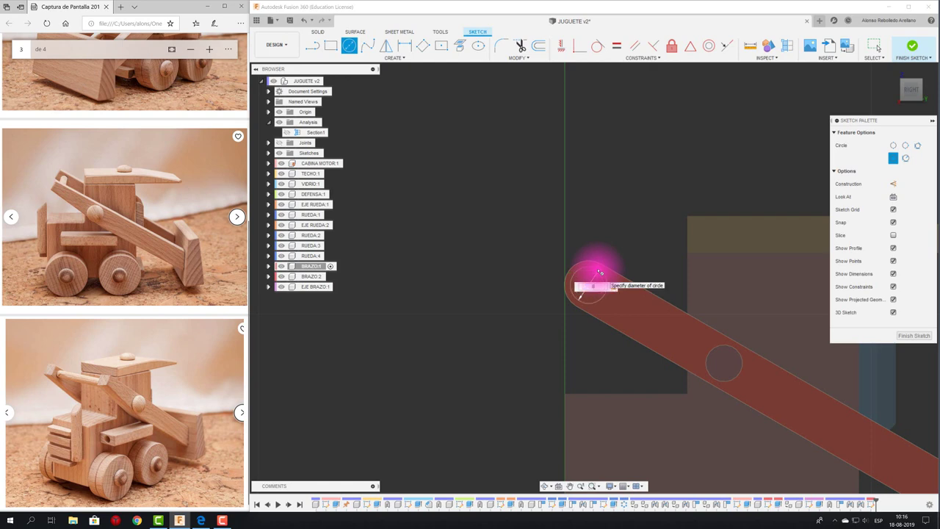
{"action": "left_click", "coordinate": [599, 272]}
{"action": "mouse_move", "coordinate": [579, 279]}
{"action": "middle_mouse_down", "text": "shift"}
{"action": "mouse_move", "coordinate": [447, 326]}
{"action": "mouse_move", "coordinate": [389, 242]}
{"action": "middle_mouse_up", "text": "shift"}
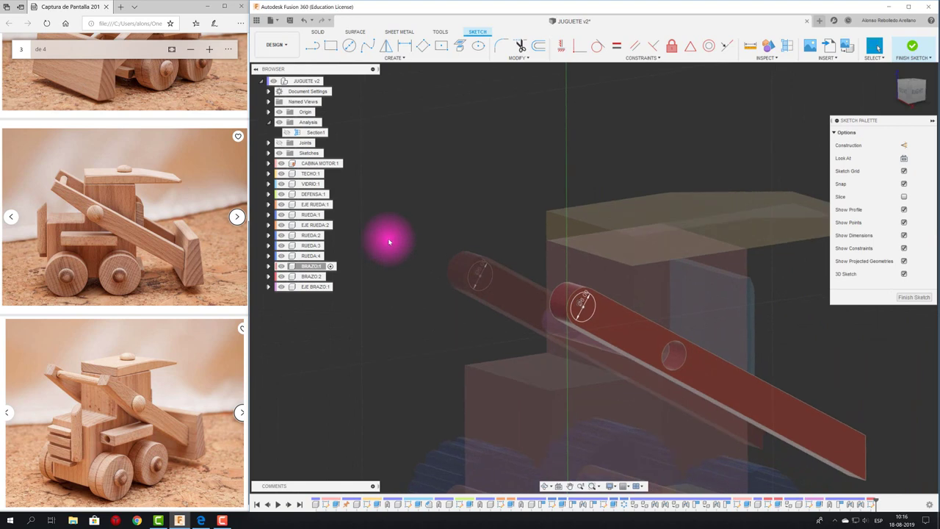
Step: Extrude-cut the circle about 45 mm through both arm ends, then reactivate the JUGUETE v2 root
{"action": "key", "text": "e"}
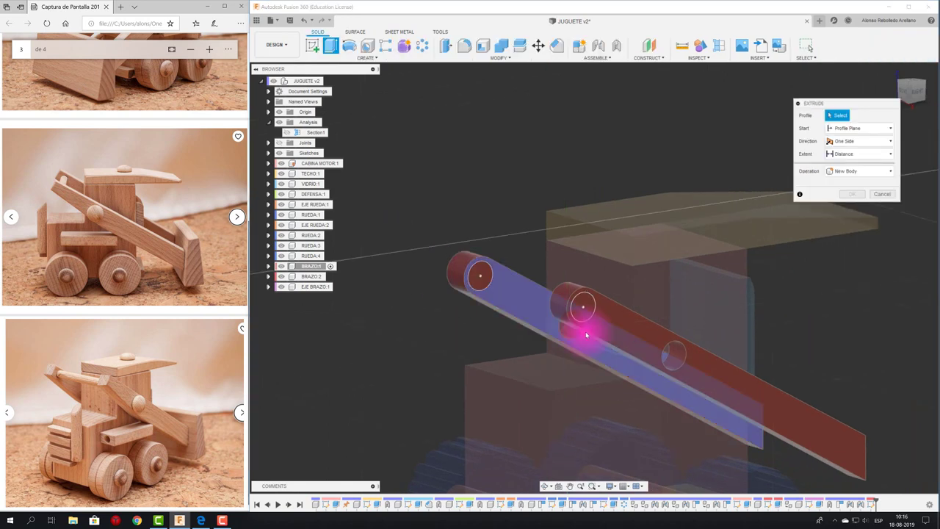
{"action": "left_click", "coordinate": [587, 310]}
{"action": "left_click_drag", "start_coordinate": [588, 309], "coordinate": [419, 266]}
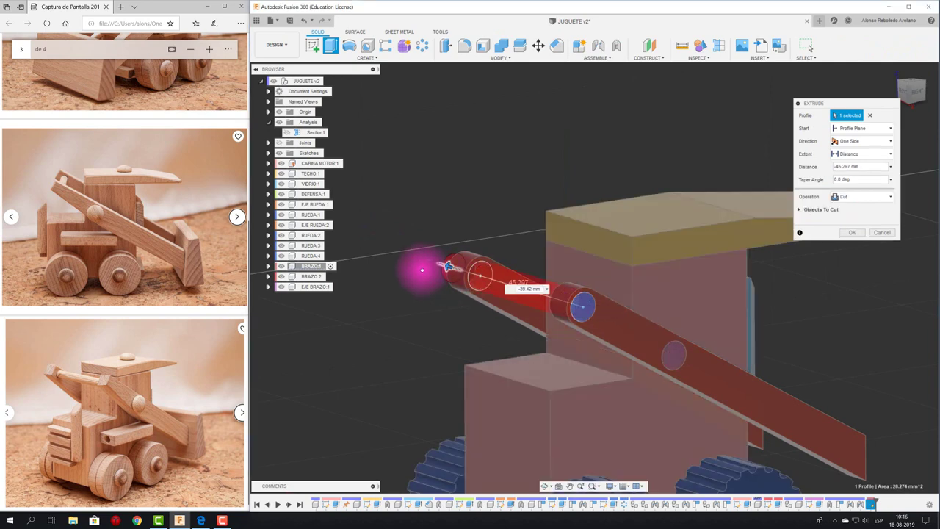
{"action": "left_click", "coordinate": [851, 220]}
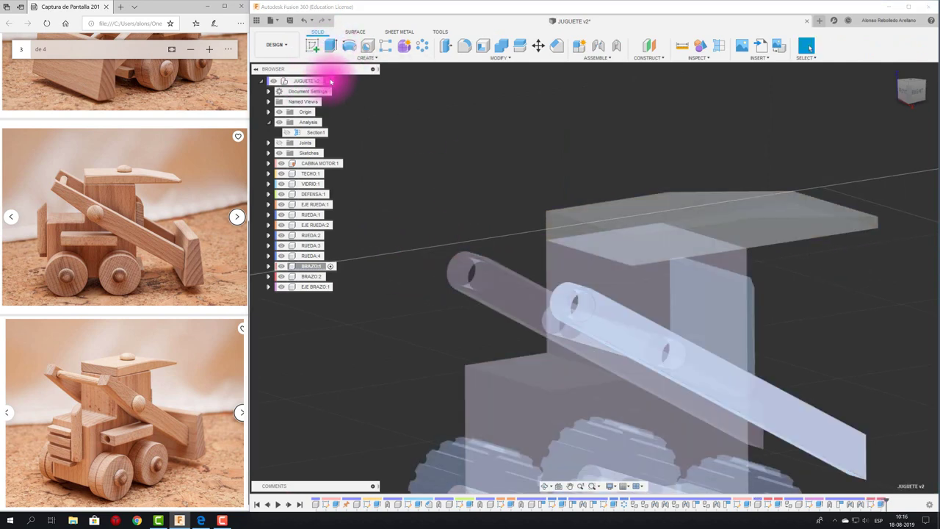
{"action": "left_click", "coordinate": [330, 80]}
Step: Save the design as version JUGUETE v3 and begin a new component named EJE PALANCA
{"action": "left_click", "coordinate": [292, 20]}
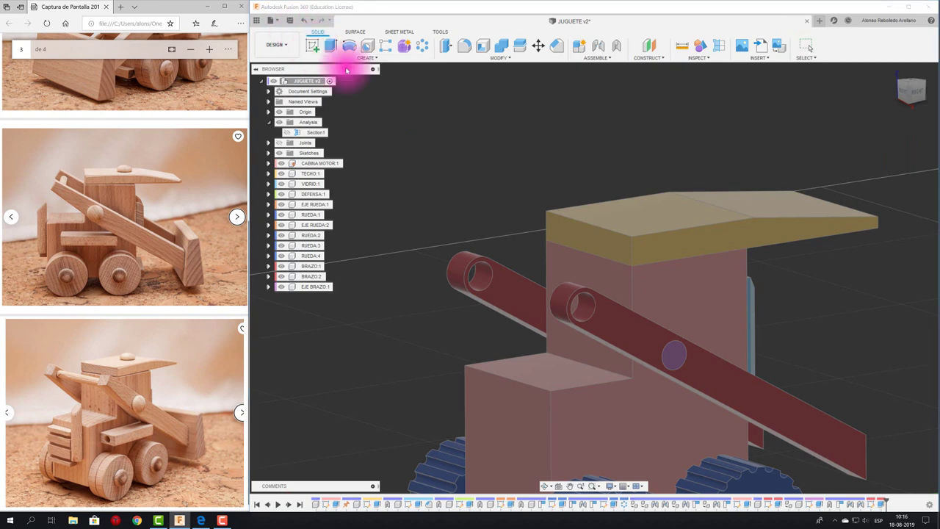
{"action": "left_click", "coordinate": [600, 269]}
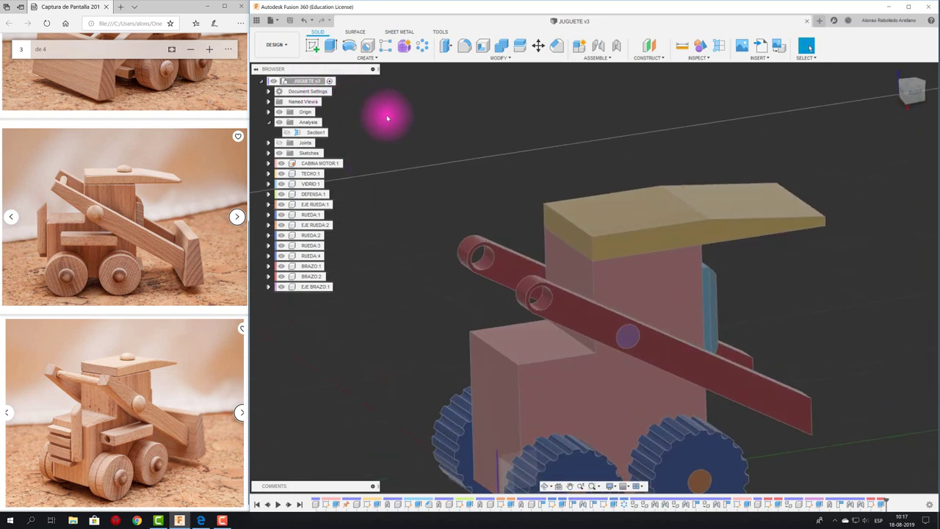
{"action": "left_click", "coordinate": [580, 46]}
{"action": "type", "text": "EJE PALANCA"}
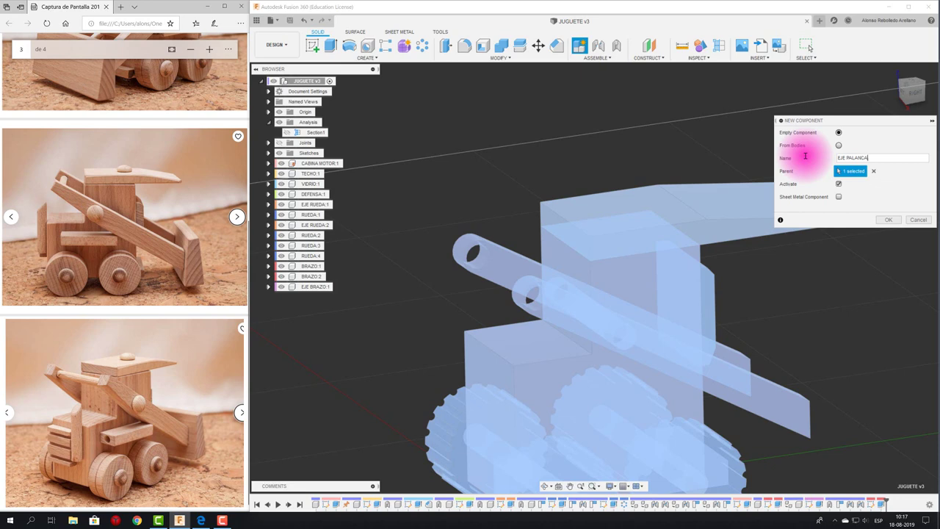
Step: Create EJE PALANCA and project the arm's 3 mm-radius hole edge into a sketch on the arm face
{"action": "left_click", "coordinate": [888, 220]}
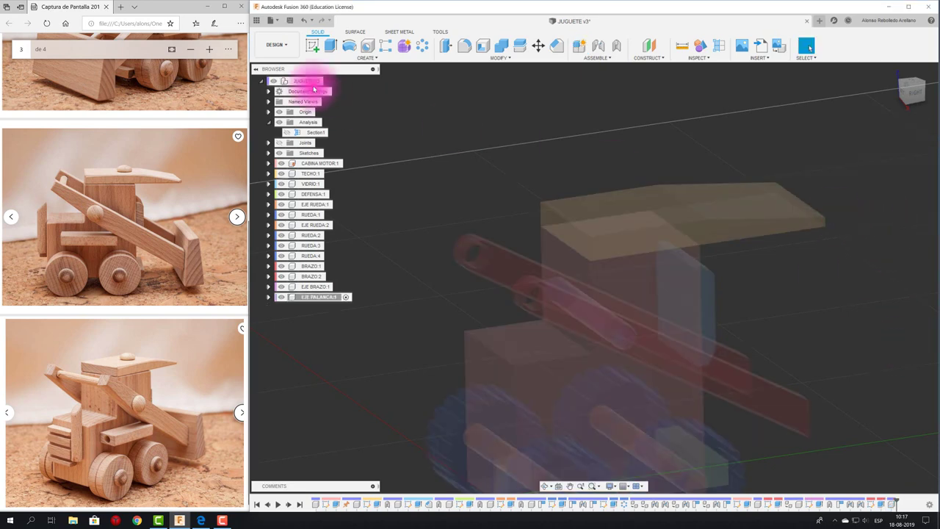
{"action": "left_click", "coordinate": [317, 51]}
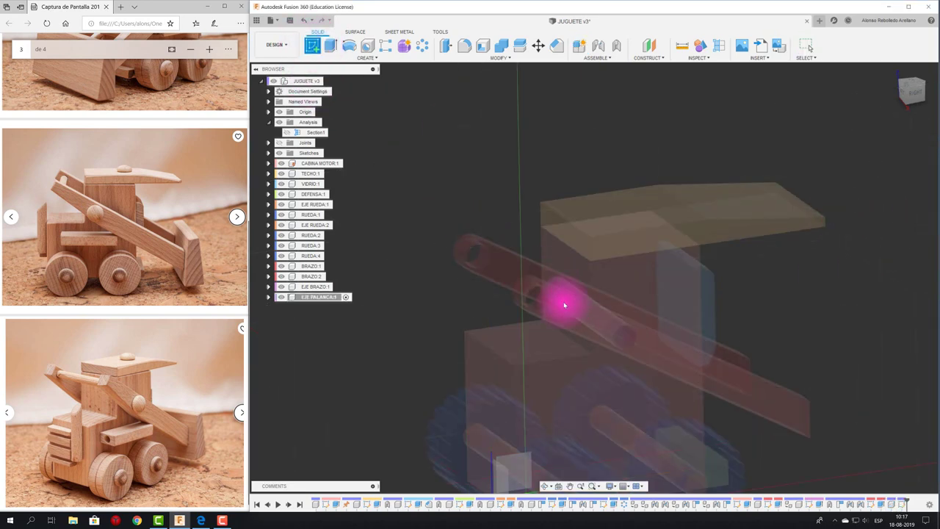
{"action": "left_click", "coordinate": [565, 305]}
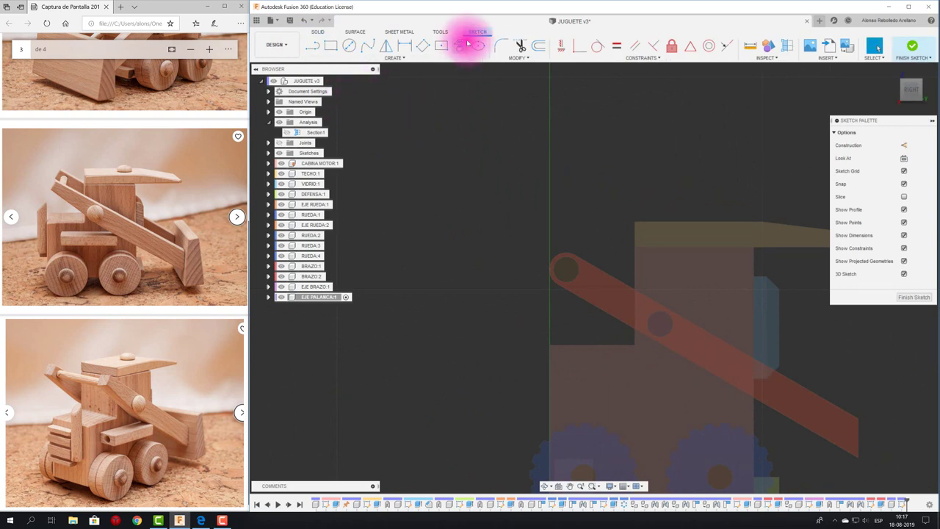
{"action": "left_click", "coordinate": [465, 45]}
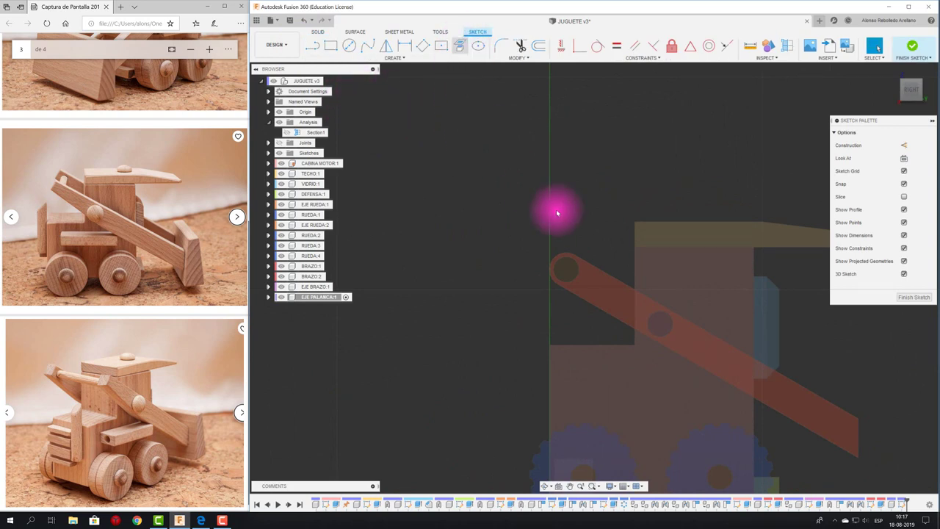
{"action": "left_click", "coordinate": [574, 262]}
{"action": "left_click", "coordinate": [852, 165]}
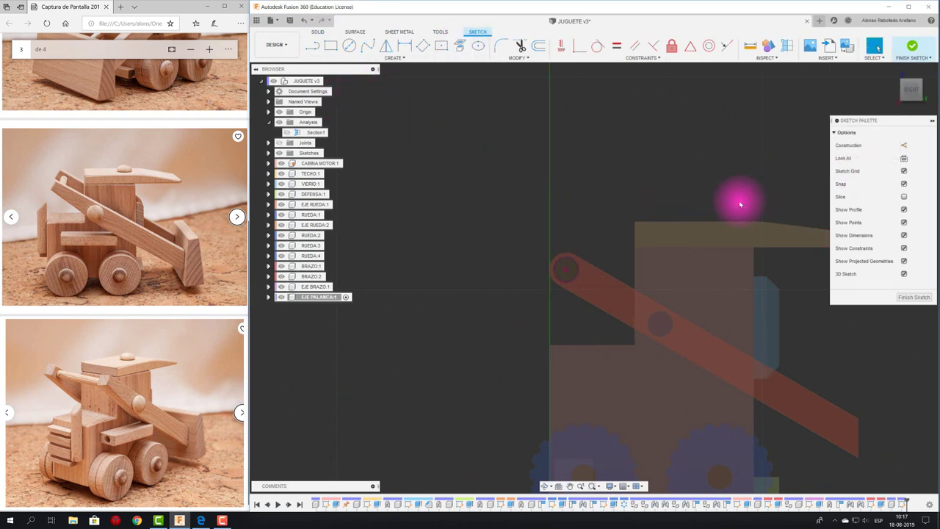
Step: Extrude the projected circle To Object up to the opposite arm, then reactivate the root assembly
{"action": "key", "text": "e"}
{"action": "left_click", "coordinate": [578, 289]}
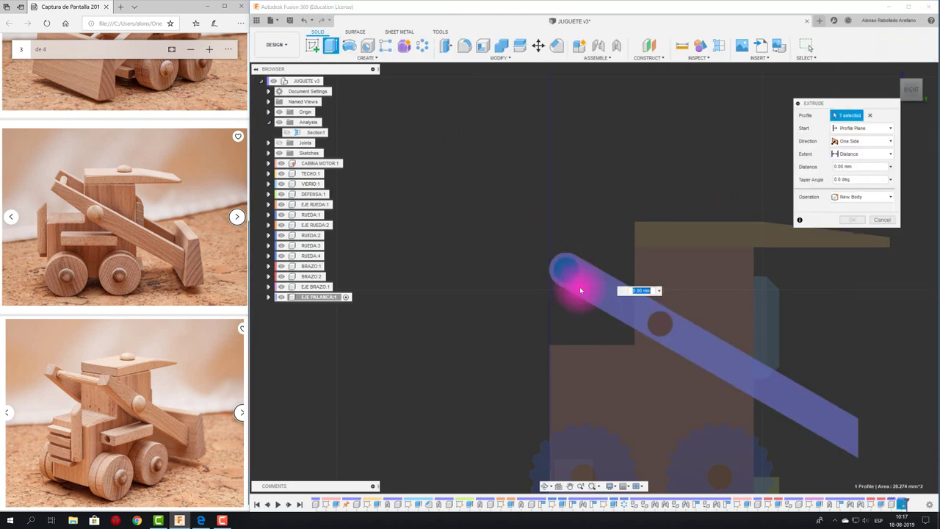
{"action": "middle_click_drag", "start_coordinate": [603, 314], "coordinate": [650, 345], "text": "shift"}
{"action": "left_click_drag", "start_coordinate": [645, 340], "coordinate": [558, 290]}
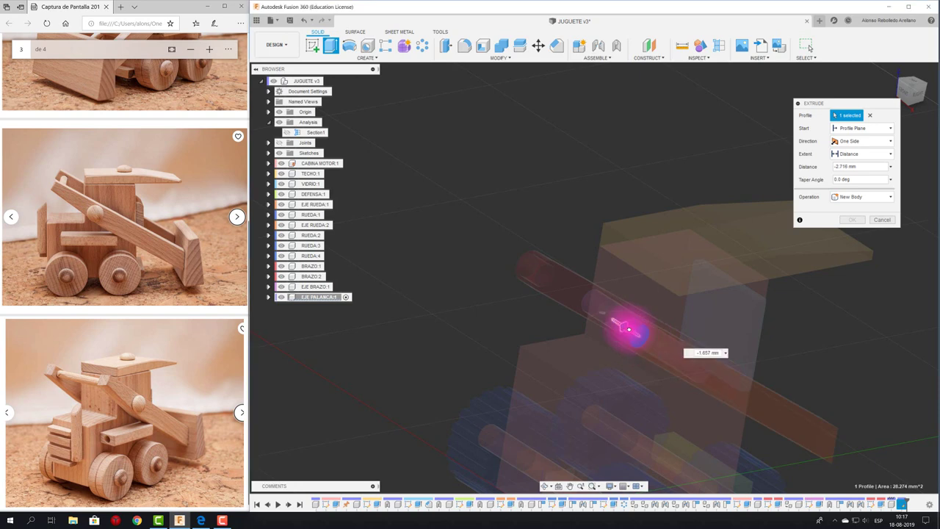
{"action": "middle_click_drag", "start_coordinate": [540, 279], "coordinate": [864, 155], "text": "shift"}
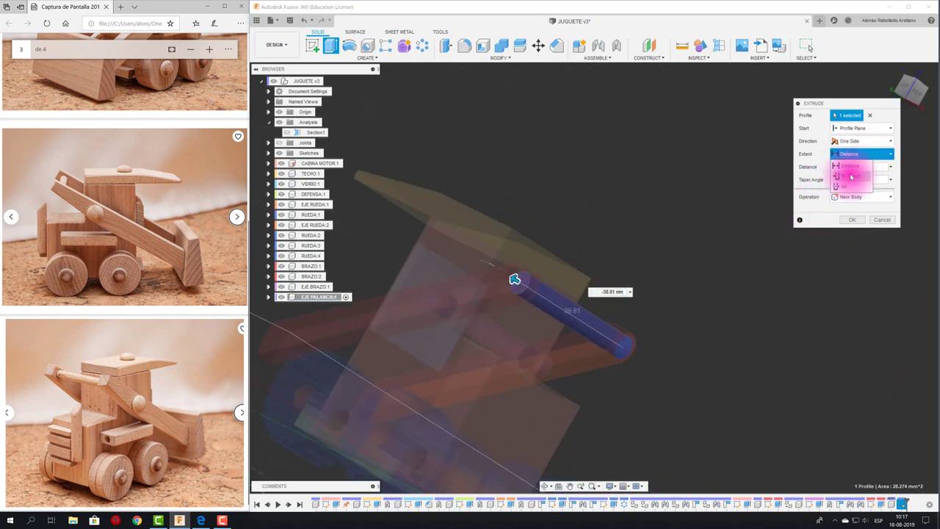
{"action": "left_click", "coordinate": [850, 176]}
{"action": "left_click", "coordinate": [492, 287]}
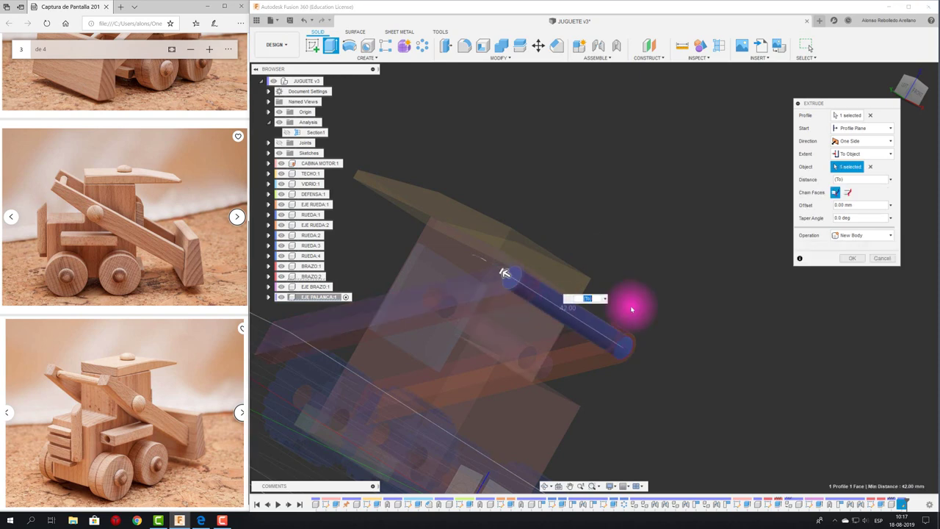
{"action": "left_click", "coordinate": [843, 259]}
{"action": "middle_click_drag", "start_coordinate": [718, 243], "coordinate": [316, 87], "text": "shift"}
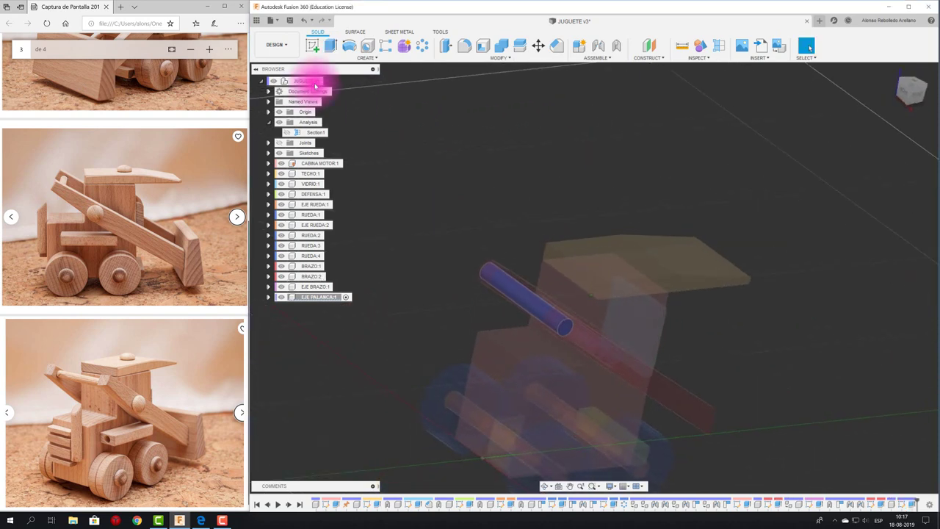
{"action": "left_click", "coordinate": [327, 81]}
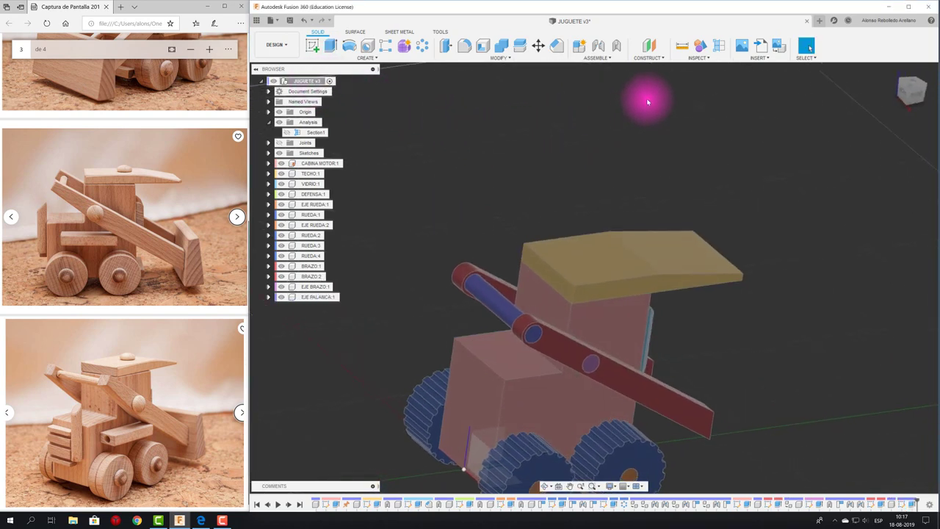
Step: Fix the EJE PALANCA pin to the arm with a rigid as-built joint and drag to test it
{"action": "left_click", "coordinate": [617, 44]}
{"action": "left_click", "coordinate": [453, 266]}
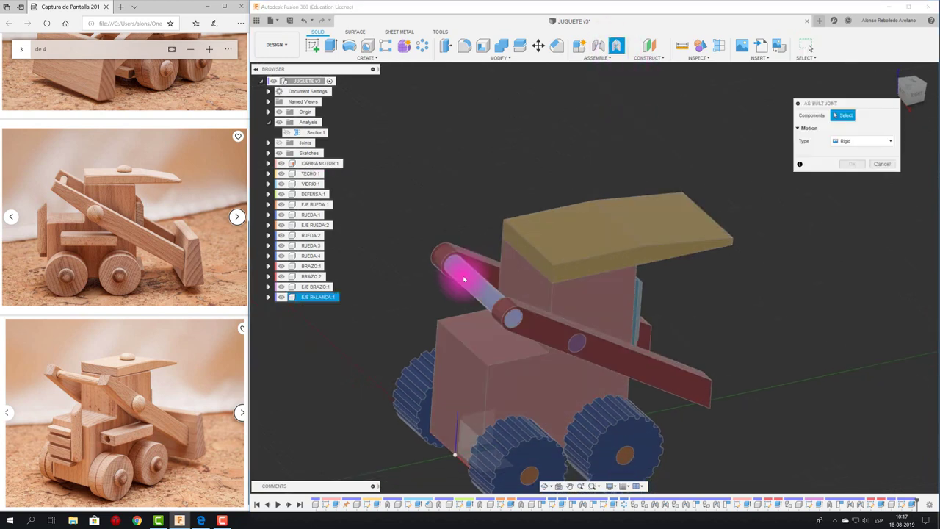
{"action": "left_click", "coordinate": [619, 235]}
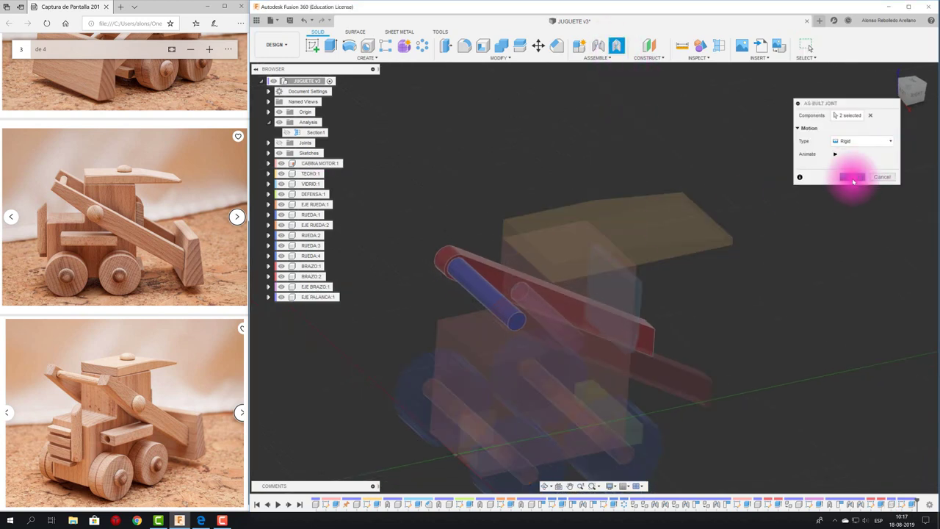
{"action": "left_click", "coordinate": [852, 177]}
{"action": "scroll", "coordinate": [514, 272], "scroll_direction": "down", "scroll_amount": 4}
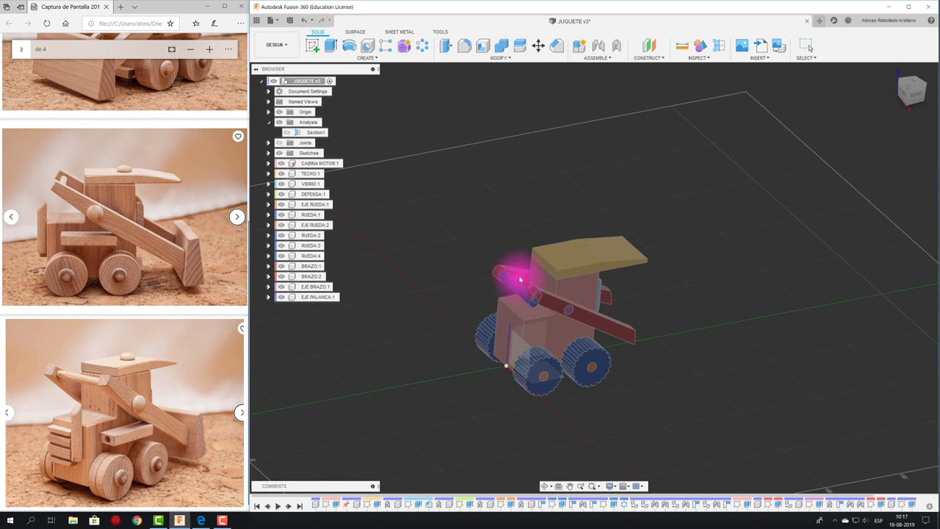
{"action": "mouse_move", "coordinate": [520, 278]}
{"action": "left_mouse_down"}
{"action": "mouse_move", "coordinate": [560, 213]}
{"action": "mouse_move", "coordinate": [504, 294]}
{"action": "mouse_move", "coordinate": [510, 314]}
{"action": "left_mouse_up"}
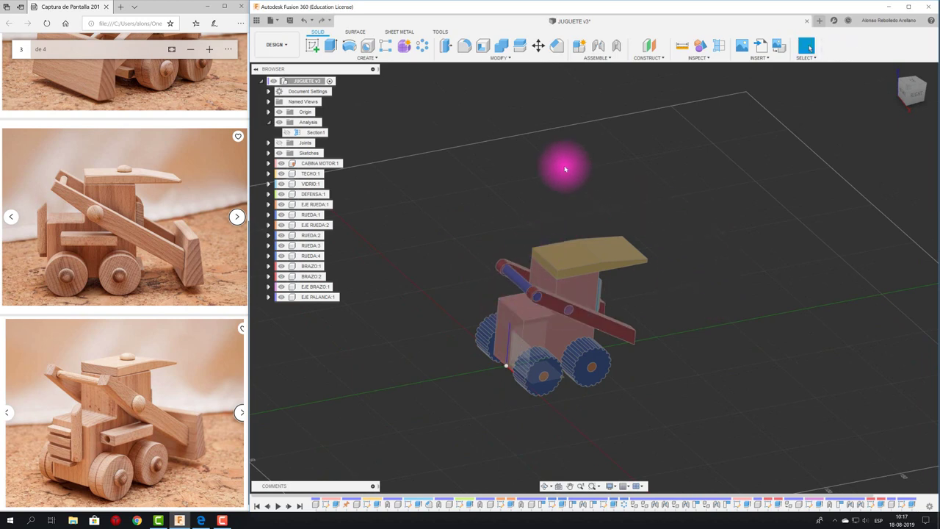
{"action": "scroll", "coordinate": [562, 161], "scroll_direction": "up", "scroll_amount": 3}
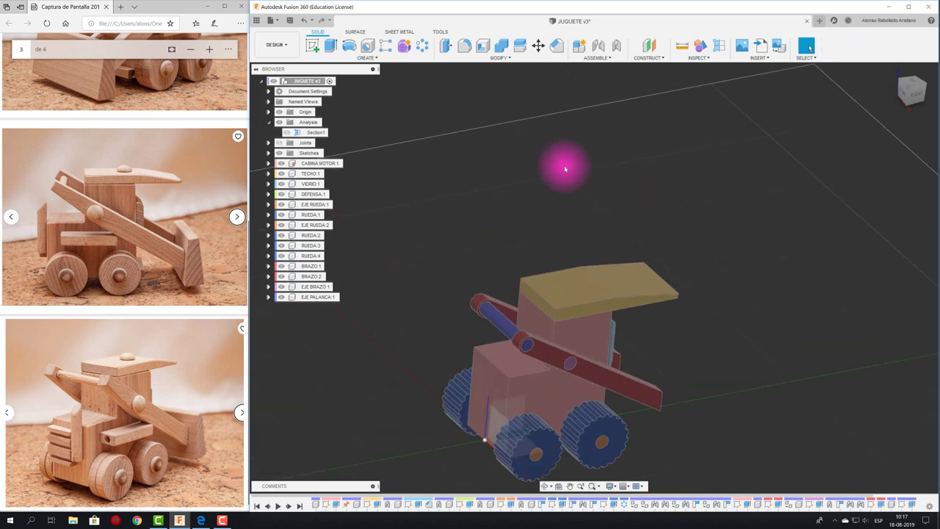
Step: Add an as-built joint between the pin and red arm, then swing the arm about the pin
{"action": "left_click", "coordinate": [619, 47]}
{"action": "left_click", "coordinate": [500, 323]}
{"action": "left_click", "coordinate": [544, 348]}
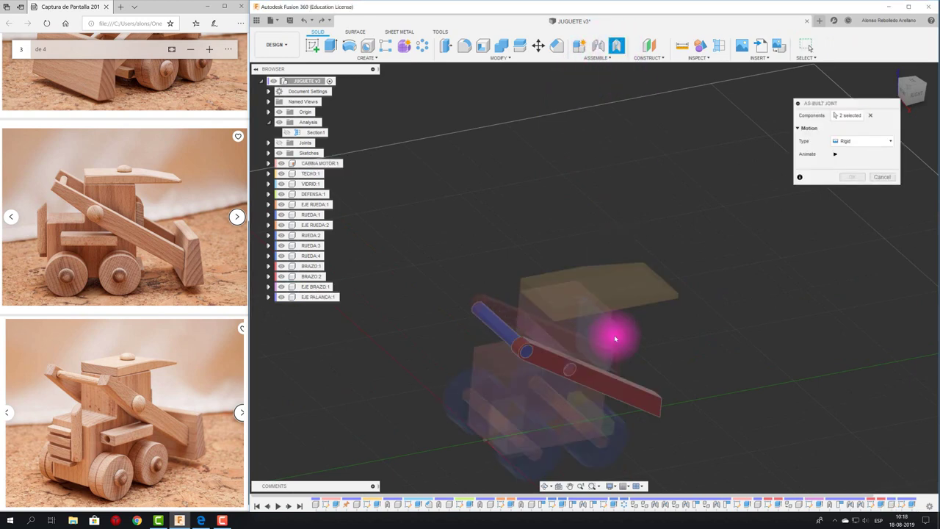
{"action": "left_click", "coordinate": [852, 177]}
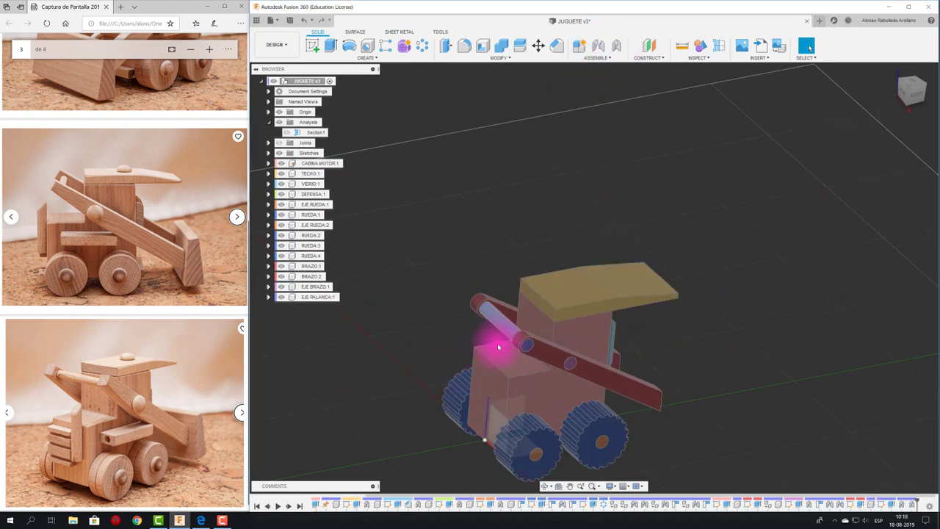
{"action": "mouse_move", "coordinate": [498, 347]}
{"action": "left_mouse_down"}
{"action": "mouse_move", "coordinate": [599, 312]}
{"action": "mouse_move", "coordinate": [676, 382]}
{"action": "left_mouse_up"}
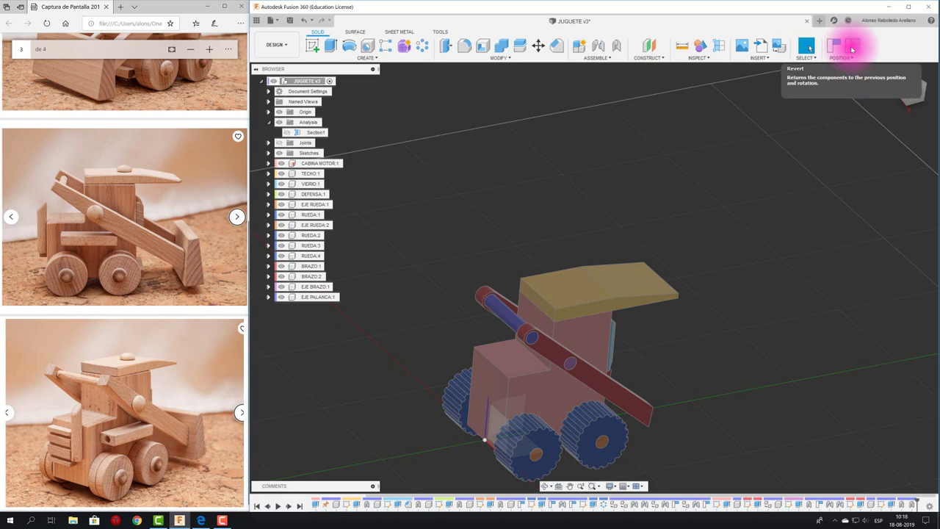
Step: Revert the red arm to its original position and view the loader from the RIGHT side
{"action": "left_click", "coordinate": [851, 49]}
{"action": "middle_click_drag", "start_coordinate": [782, 306], "coordinate": [782, 324], "text": "shift"}
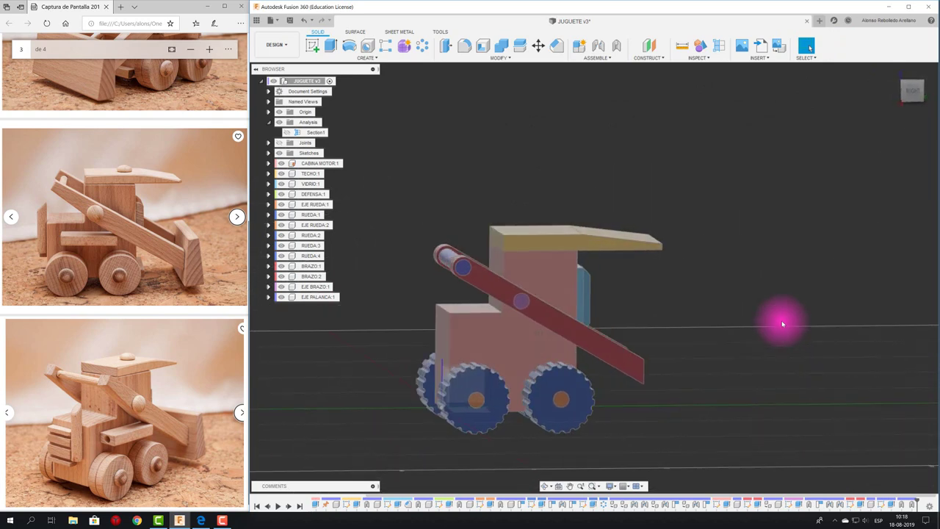
{"action": "middle_click_drag", "start_coordinate": [747, 329], "coordinate": [158, 392], "text": "shift"}
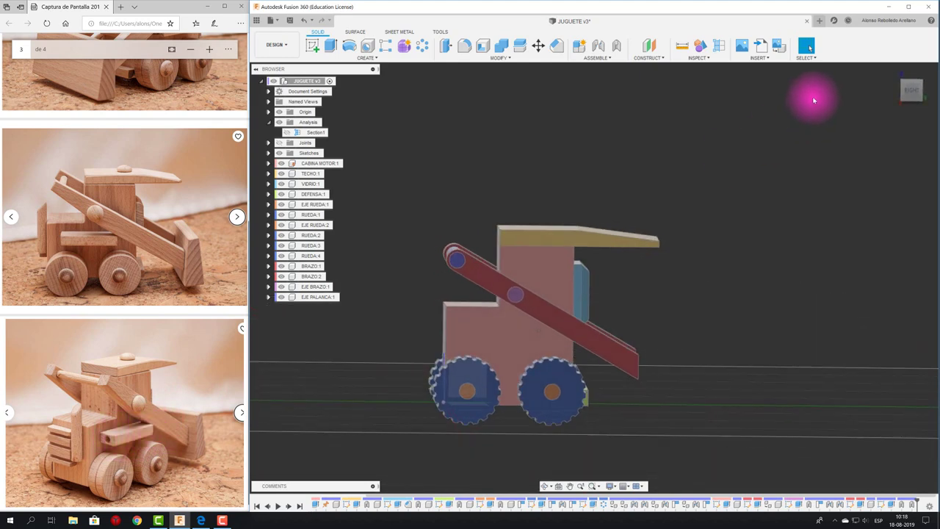
{"action": "left_click", "coordinate": [910, 90]}
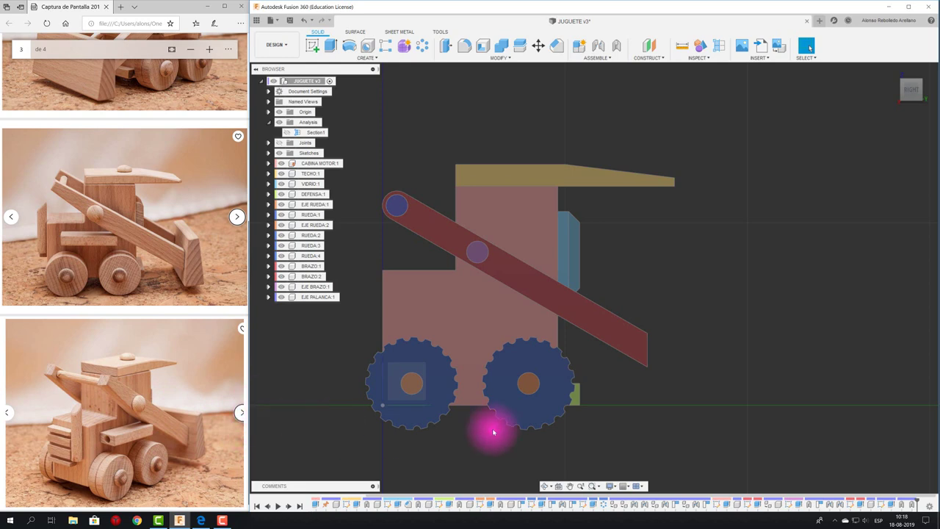
{"action": "scroll", "coordinate": [702, 258], "scroll_direction": "up", "scroll_amount": 2}
{"action": "scroll", "coordinate": [816, 269], "scroll_direction": "down", "scroll_amount": 1}
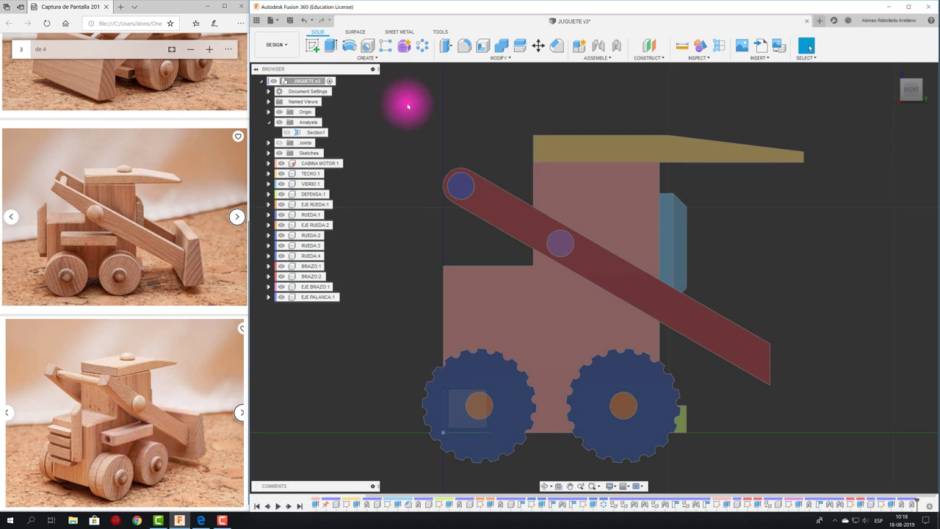
Step: Create the APOYO BRAZO component and project the arm's edge into a new sketch on the model face
{"action": "left_click", "coordinate": [582, 46]}
{"action": "type", "text": "APOYO BRAZO"}
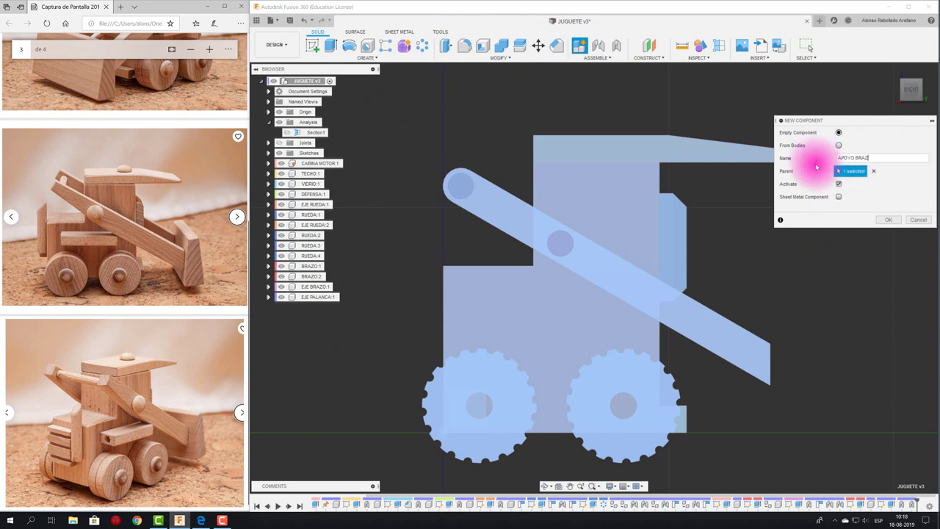
{"action": "left_click", "coordinate": [897, 221]}
{"action": "left_click", "coordinate": [317, 48]}
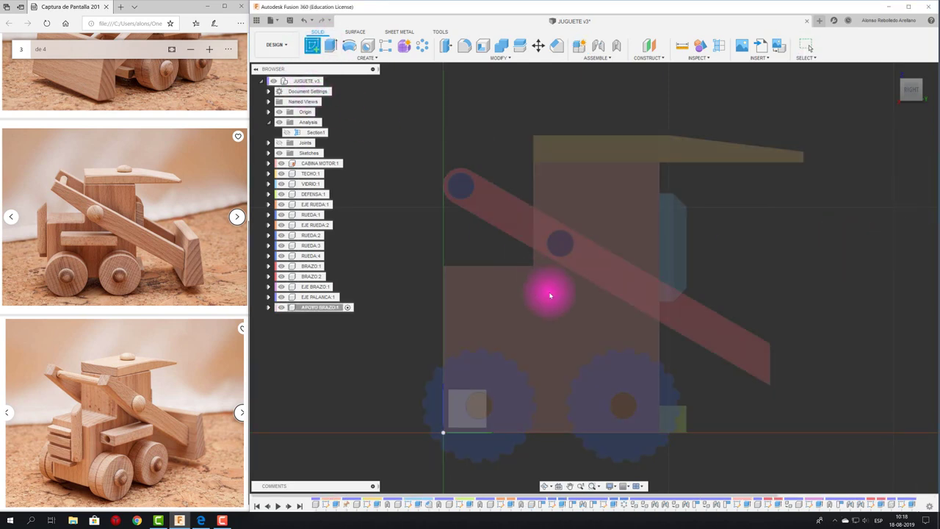
{"action": "left_click", "coordinate": [539, 299]}
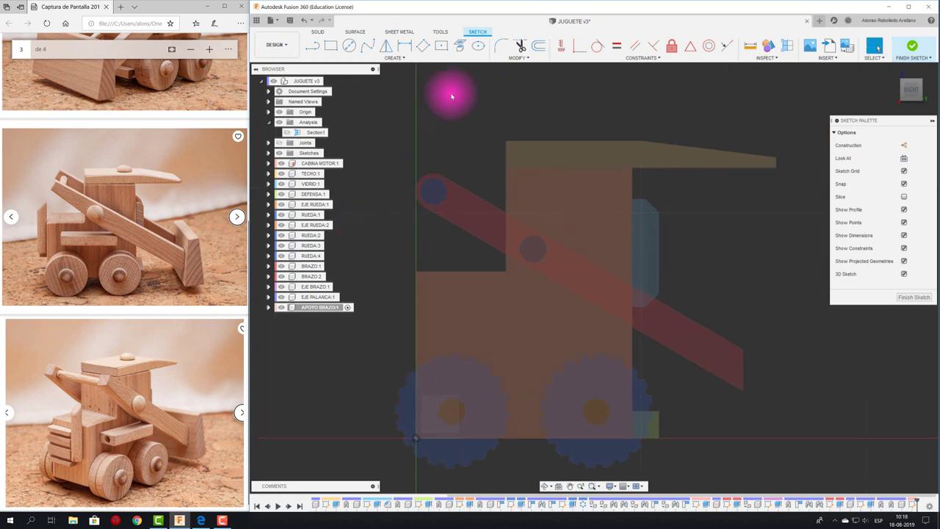
{"action": "left_click", "coordinate": [460, 46]}
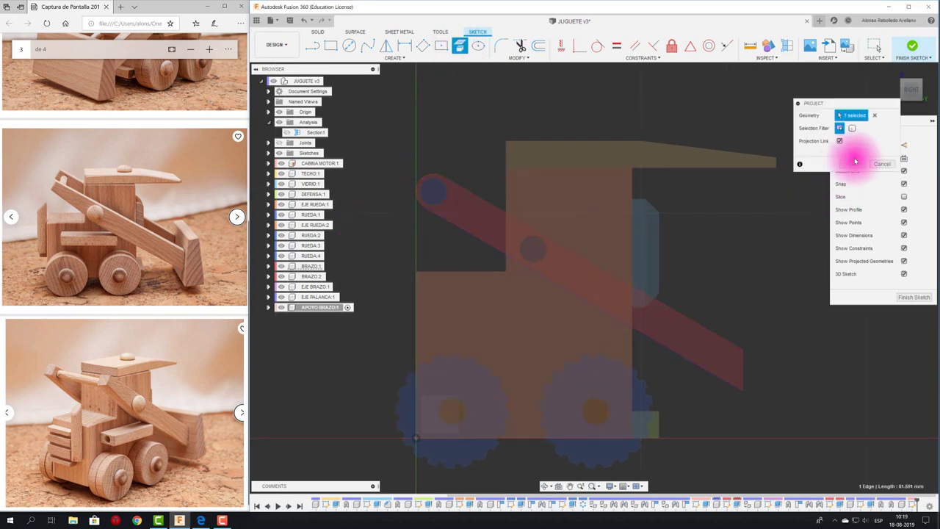
{"action": "left_click", "coordinate": [854, 167]}
{"action": "left_click", "coordinate": [330, 45]}
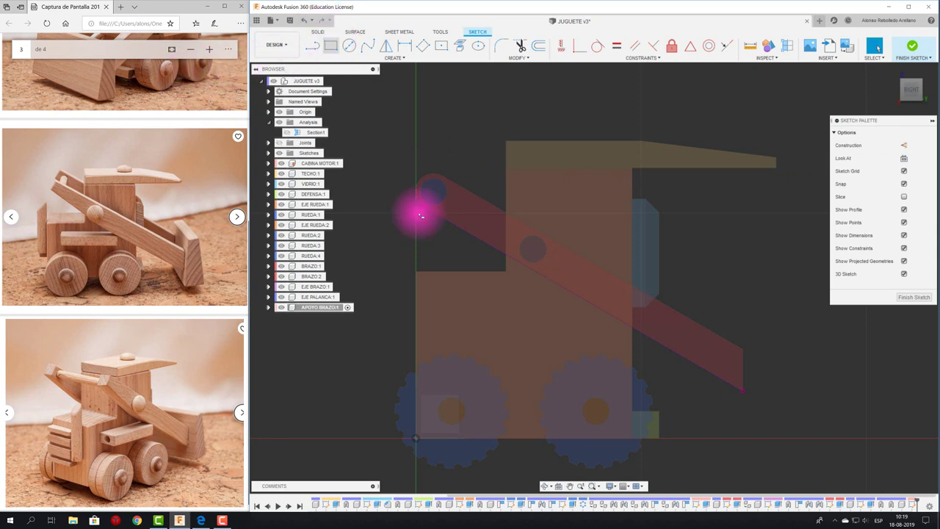
Step: Draw a two-point rectangle under the arm on the cab
{"action": "left_click", "coordinate": [472, 287]}
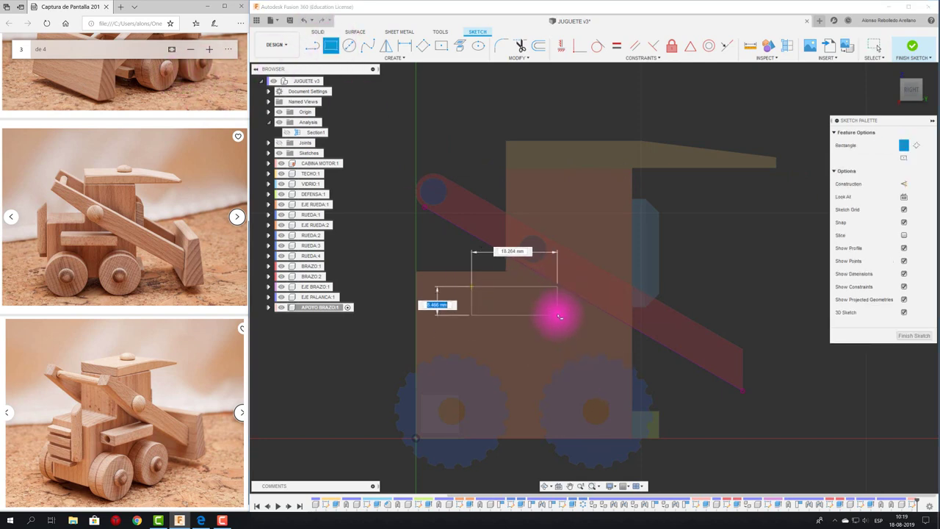
{"action": "key", "text": "Escape"}
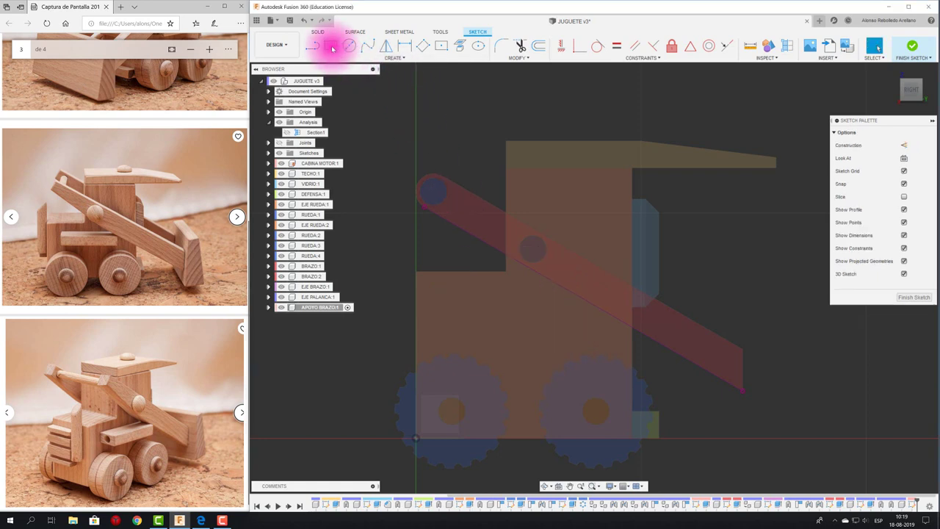
{"action": "left_click", "coordinate": [330, 45]}
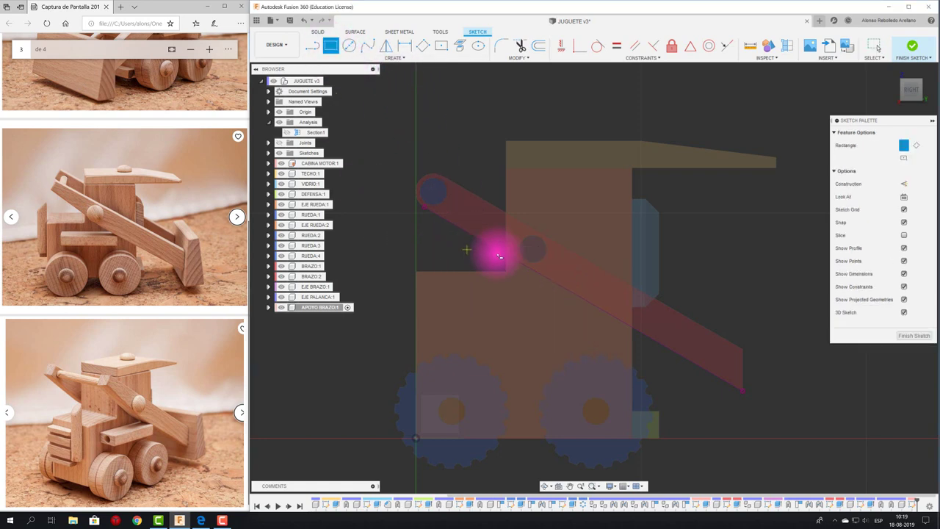
{"action": "left_click", "coordinate": [564, 288]}
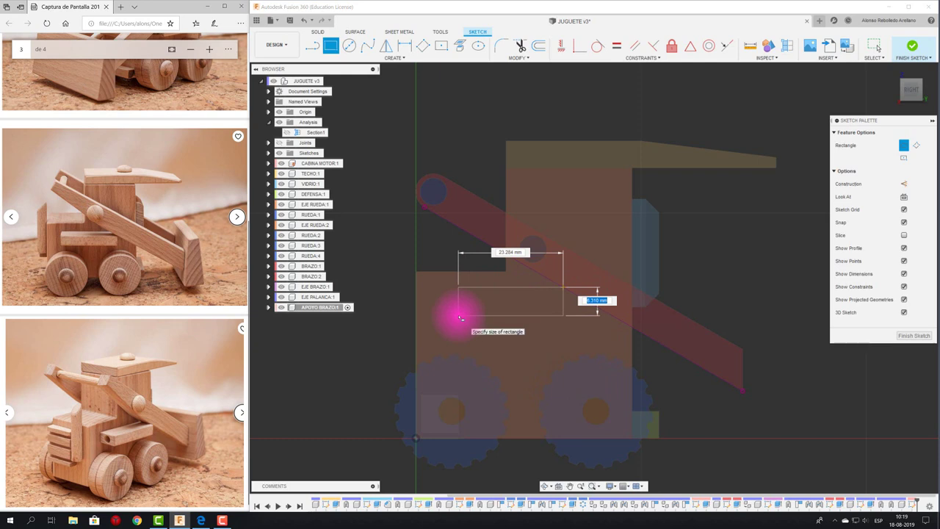
{"action": "left_click", "coordinate": [454, 319]}
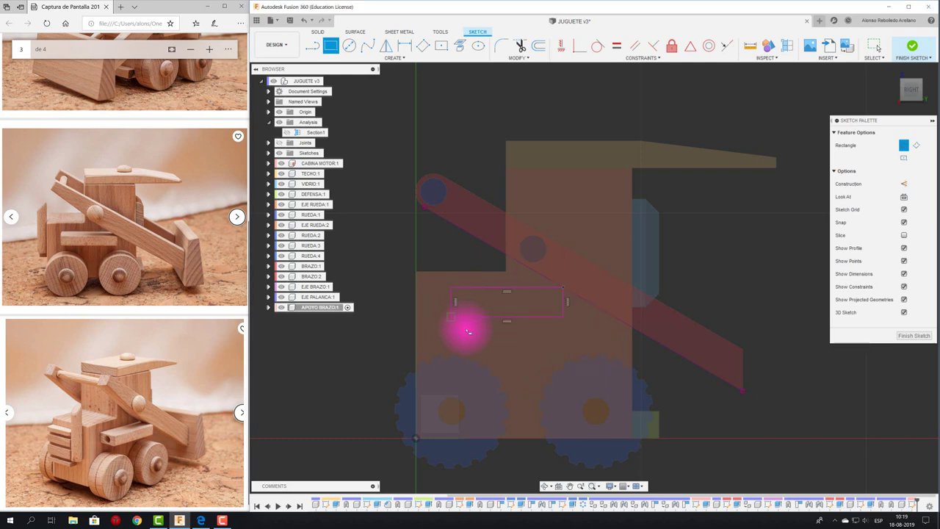
{"action": "key", "text": "Escape"}
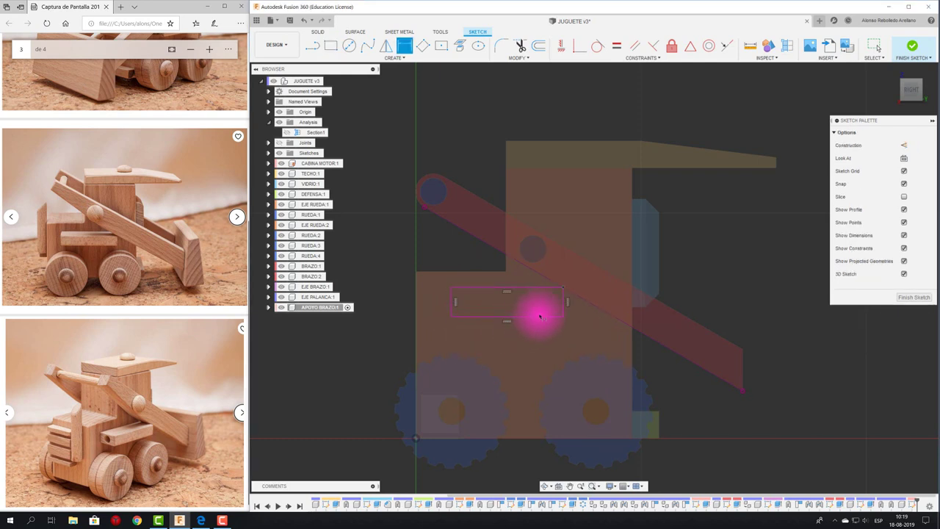
Step: Dimension the rectangle 25.40 wide and 6.00 high, offset 3.00 from the reference line
{"action": "left_click", "coordinate": [541, 318]}
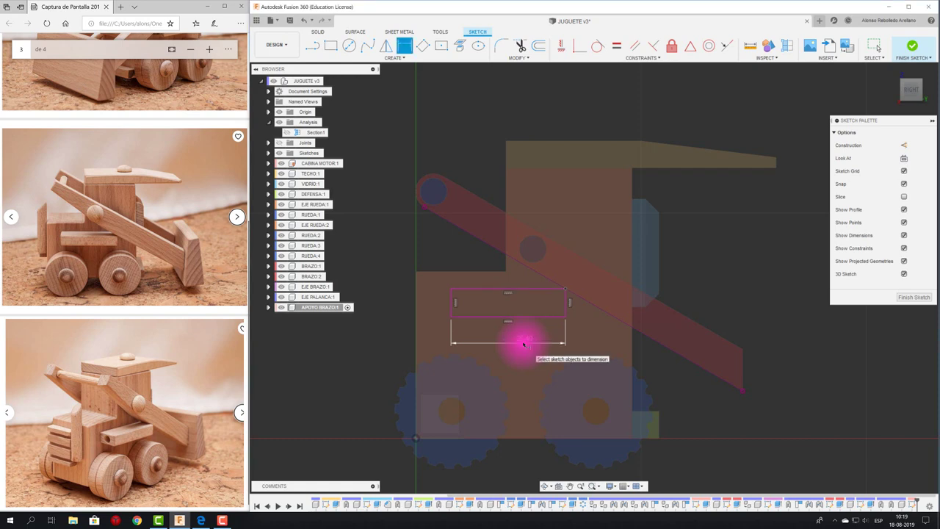
{"action": "left_click", "coordinate": [431, 314]}
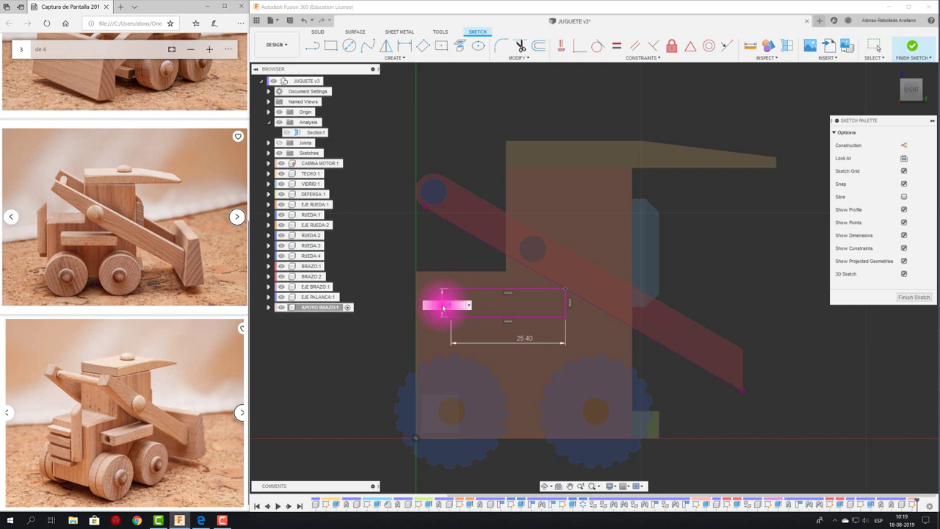
{"action": "left_click", "coordinate": [467, 290]}
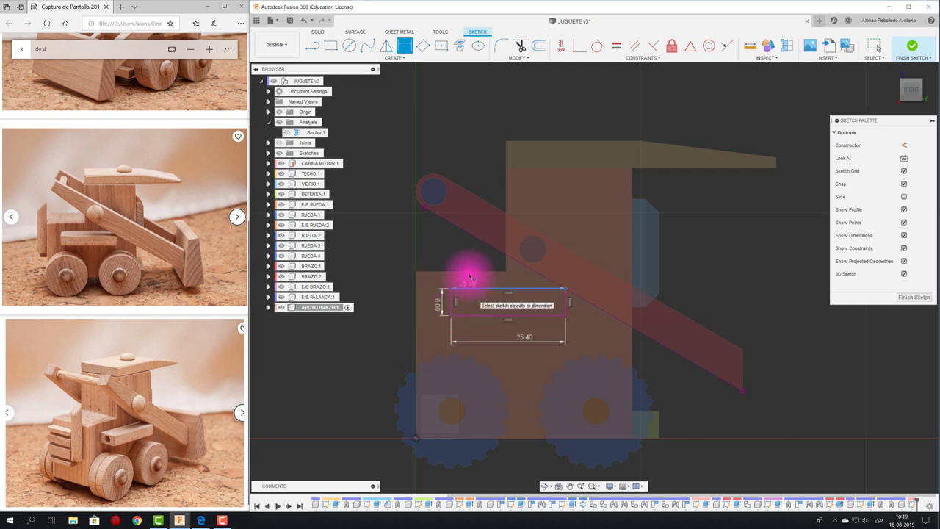
{"action": "left_click", "coordinate": [373, 285]}
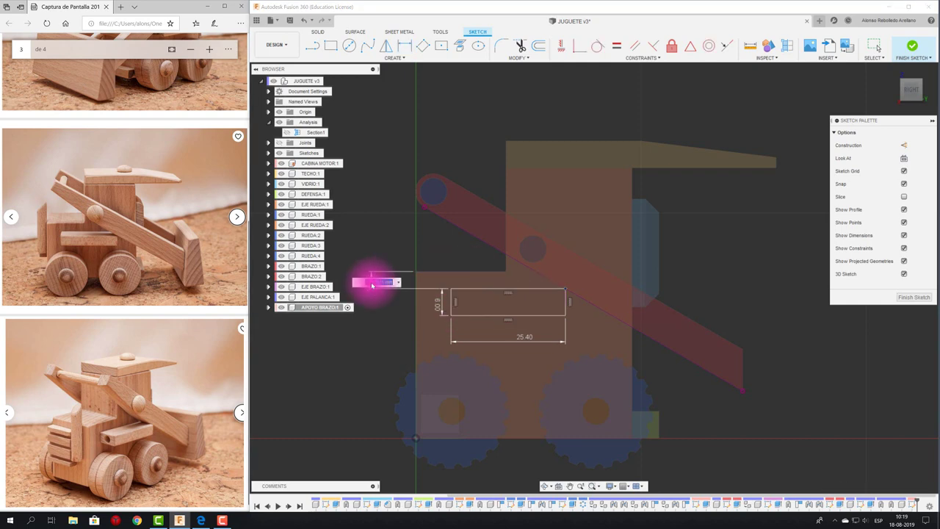
{"action": "key", "text": "Return"}
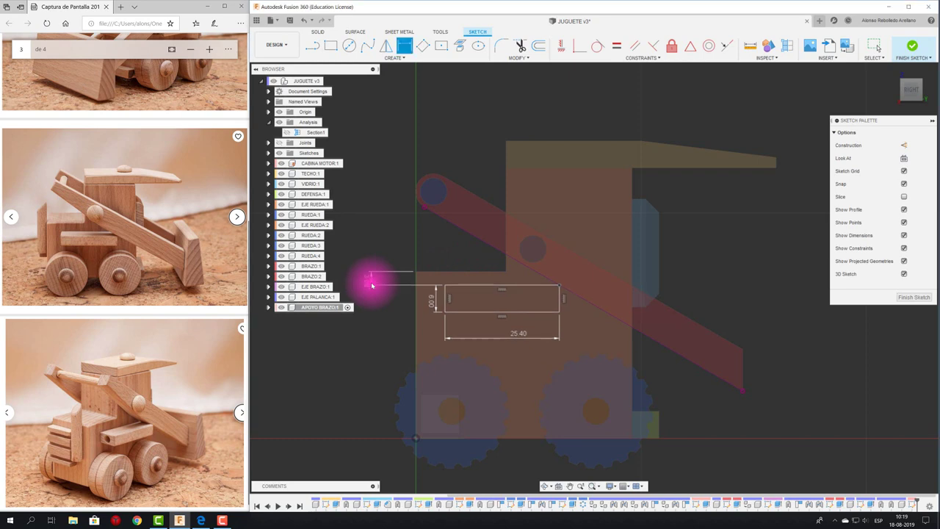
{"action": "left_click", "coordinate": [370, 284]}
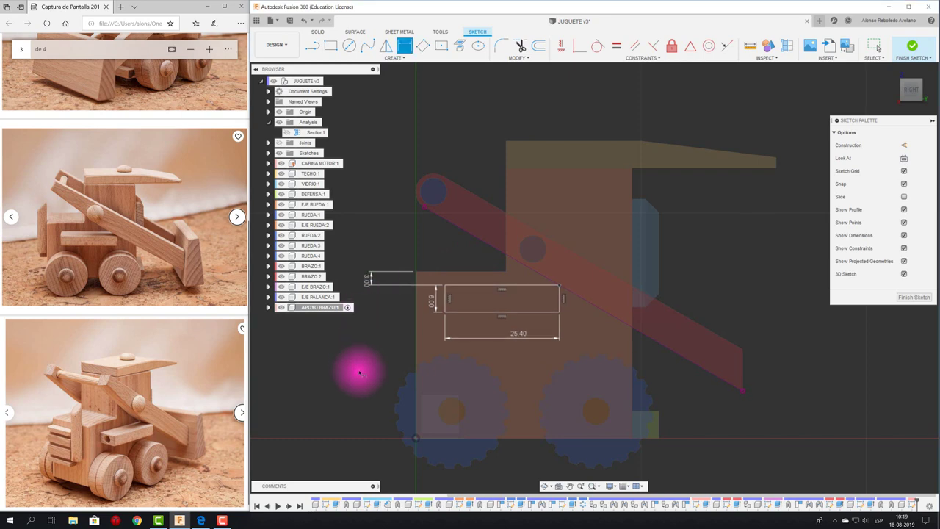
{"action": "middle_click_drag", "start_coordinate": [360, 373], "coordinate": [360, 373], "text": "shift"}
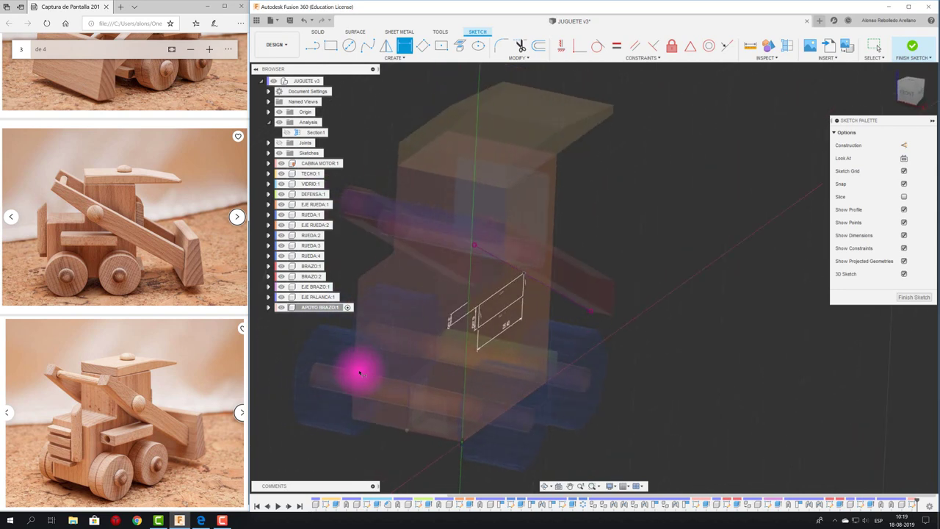
Step: Extrude the rectangle one-sided To Object up to the arm, forming the support block
{"action": "key", "text": "e"}
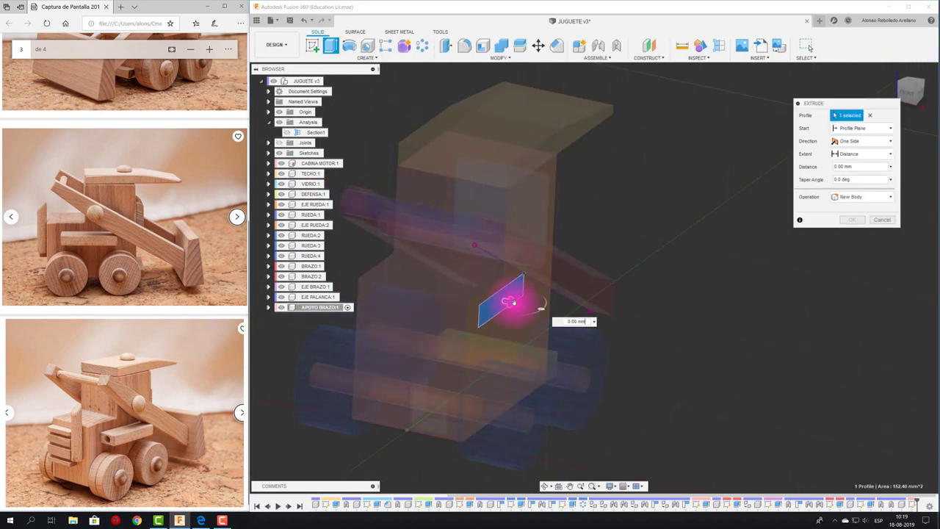
{"action": "left_click", "coordinate": [880, 140]}
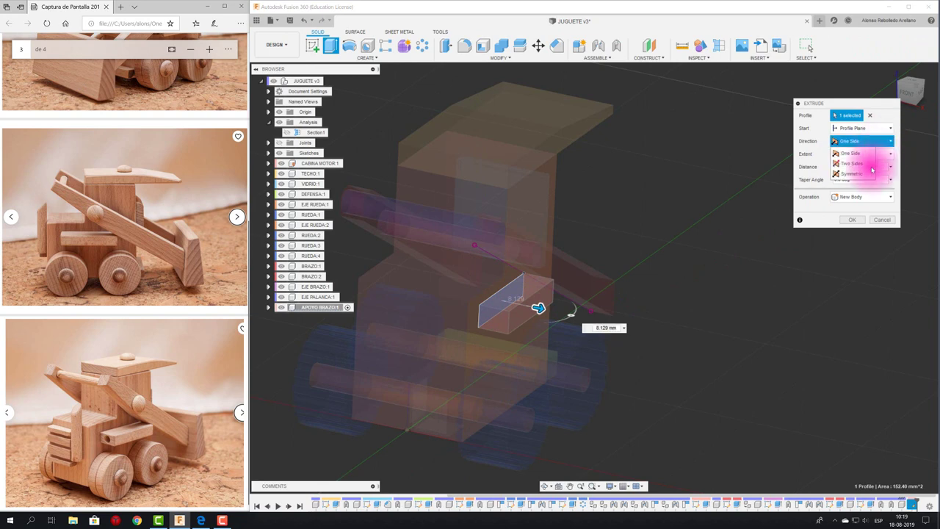
{"action": "left_click", "coordinate": [885, 141]}
{"action": "left_click", "coordinate": [881, 154]}
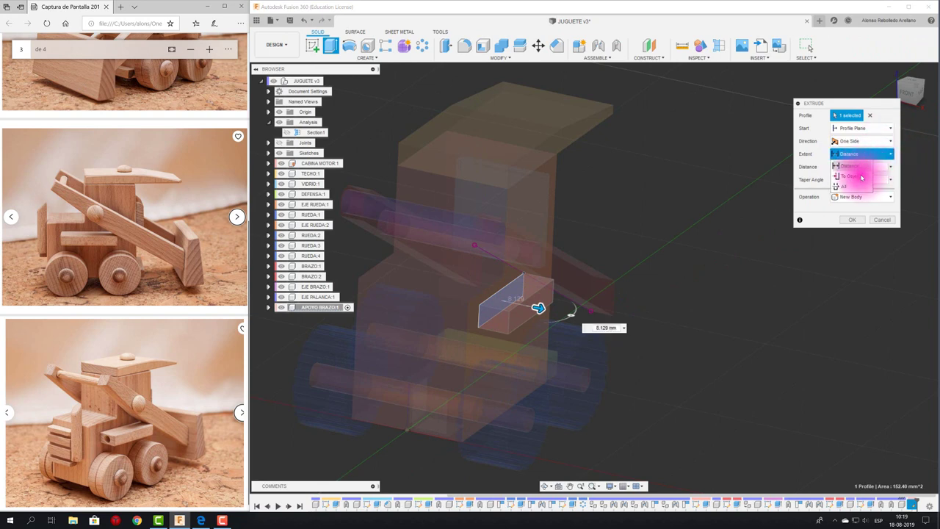
{"action": "left_click", "coordinate": [850, 176]}
{"action": "left_click", "coordinate": [589, 280]}
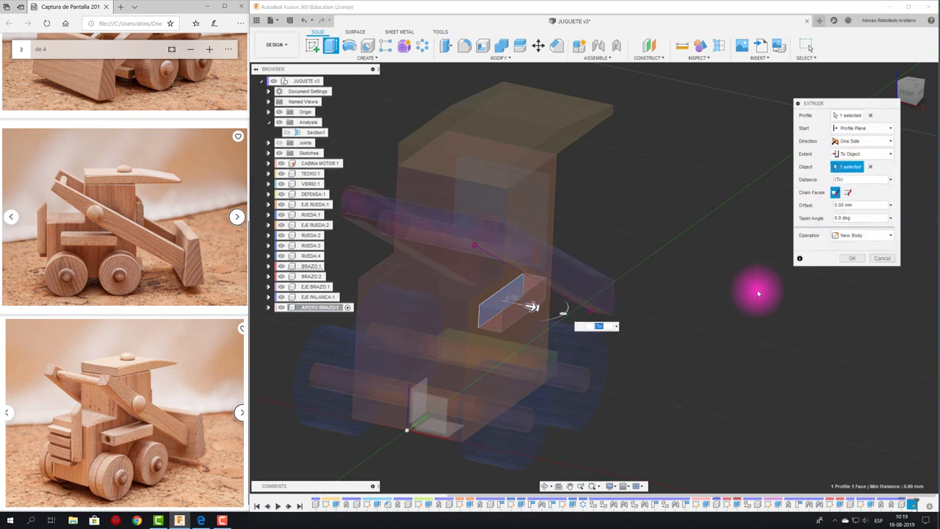
{"action": "left_click", "coordinate": [854, 257]}
{"action": "middle_click_drag", "start_coordinate": [743, 309], "coordinate": [731, 248], "text": "shift"}
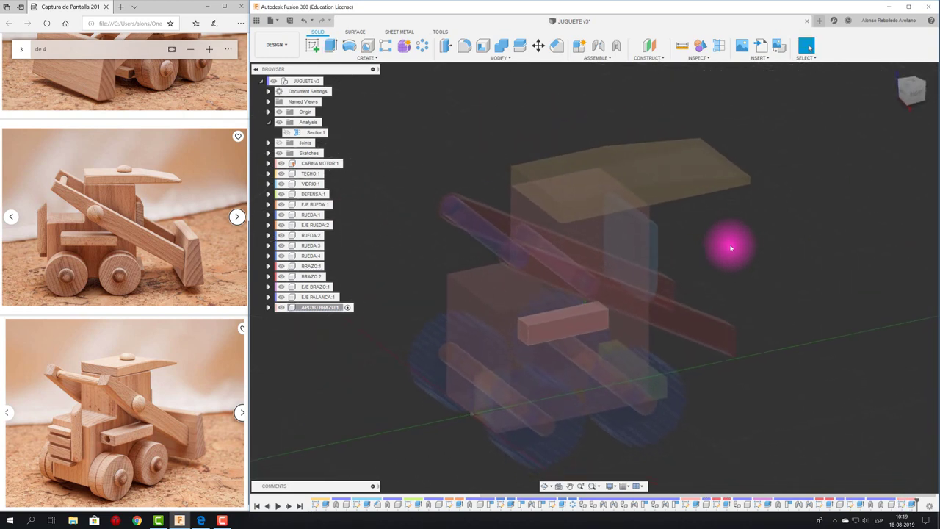
{"action": "mouse_move", "coordinate": [730, 248]}
{"action": "middle_mouse_down", "text": "shift"}
{"action": "mouse_move", "coordinate": [619, 319]}
{"action": "mouse_move", "coordinate": [774, 319]}
{"action": "middle_mouse_up", "text": "shift"}
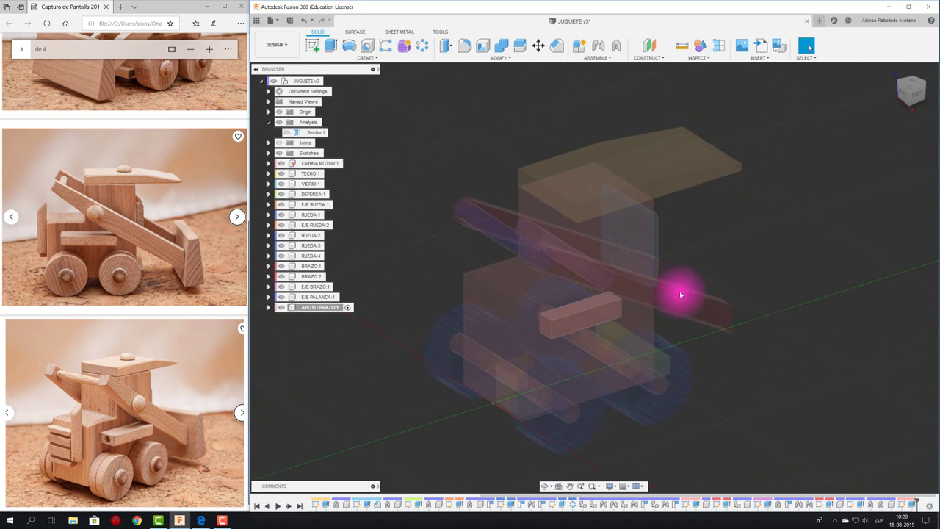
Step: From the top-level JUGUETE assembly, rigidly join APOYO BRAZO:1 to CABINA MOTOR:1 as built
{"action": "left_click", "coordinate": [329, 82]}
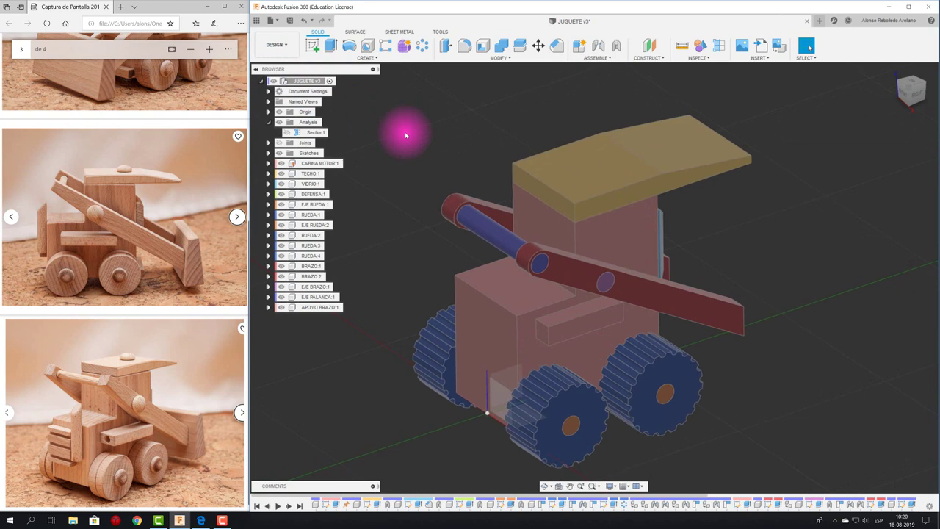
{"action": "left_click", "coordinate": [617, 45]}
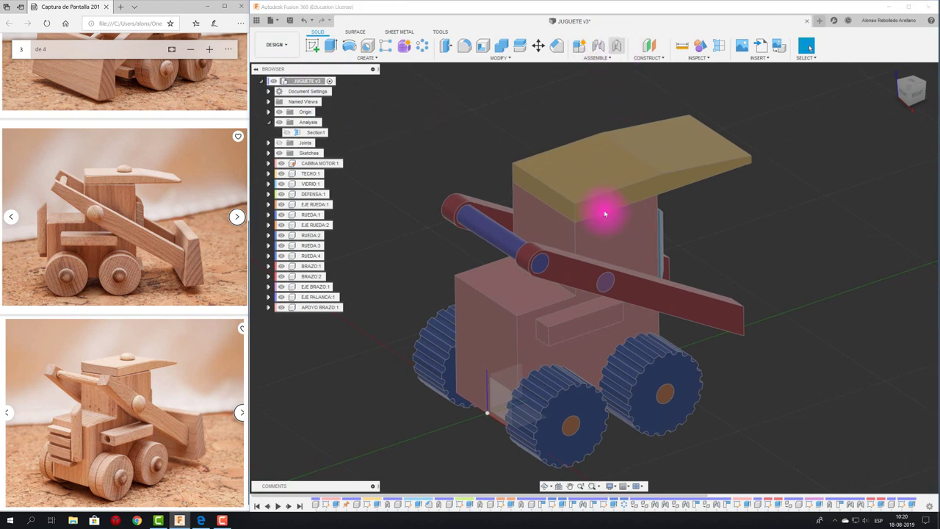
{"action": "left_click", "coordinate": [575, 329]}
{"action": "left_click", "coordinate": [517, 338]}
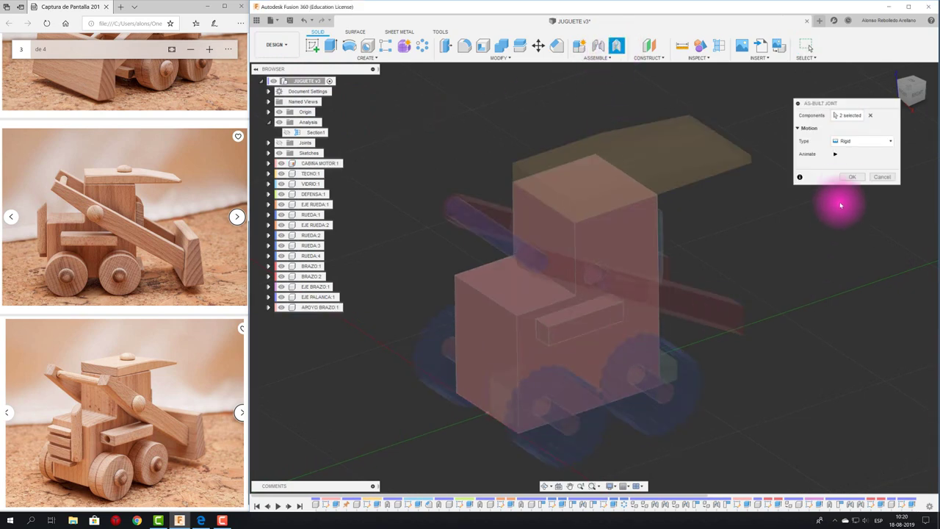
{"action": "left_click", "coordinate": [852, 164]}
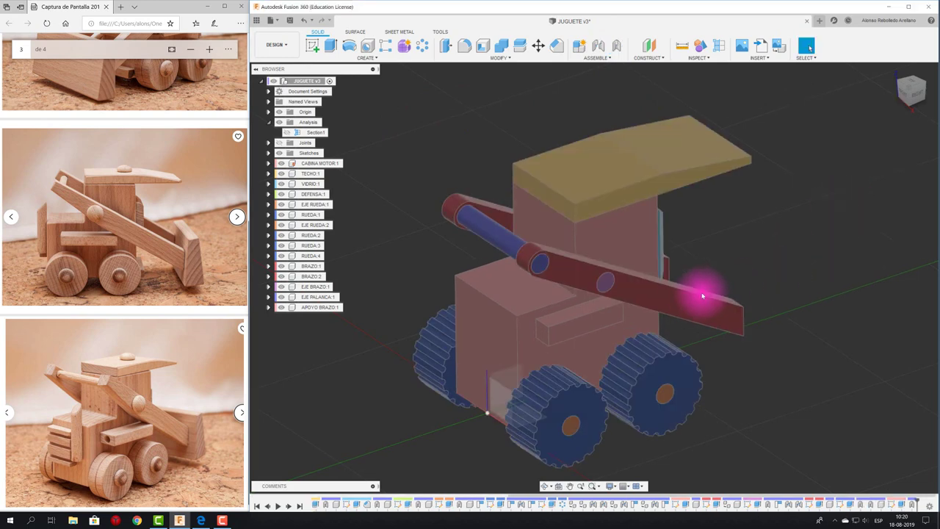
Step: Select the APOYO BRAZO:1 support from a frontal view and start measuring it
{"action": "mouse_move", "coordinate": [472, 329]}
{"action": "middle_mouse_down", "text": "shift"}
{"action": "mouse_move", "coordinate": [749, 298]}
{"action": "mouse_move", "coordinate": [793, 276]}
{"action": "mouse_move", "coordinate": [621, 315]}
{"action": "middle_mouse_up", "text": "shift"}
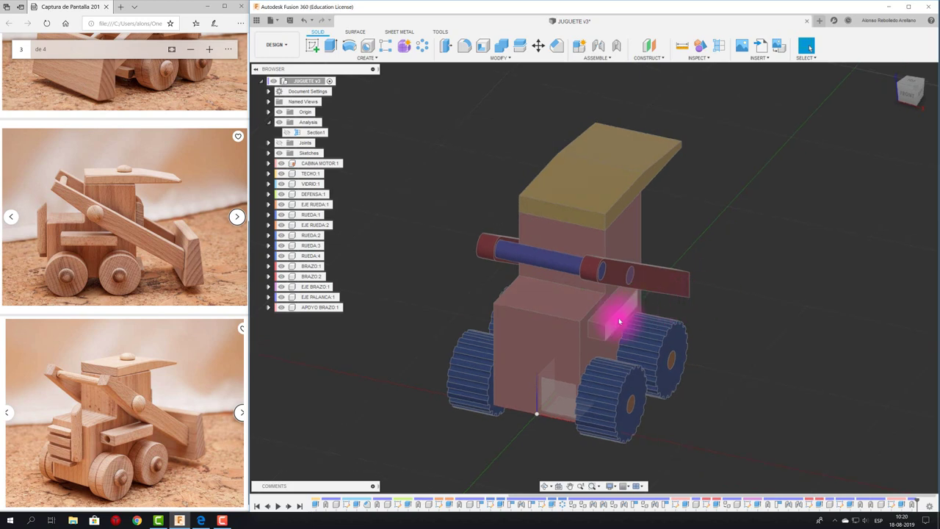
{"action": "left_click", "coordinate": [327, 308]}
{"action": "middle_click_drag", "start_coordinate": [366, 328], "coordinate": [550, 142], "text": "shift"}
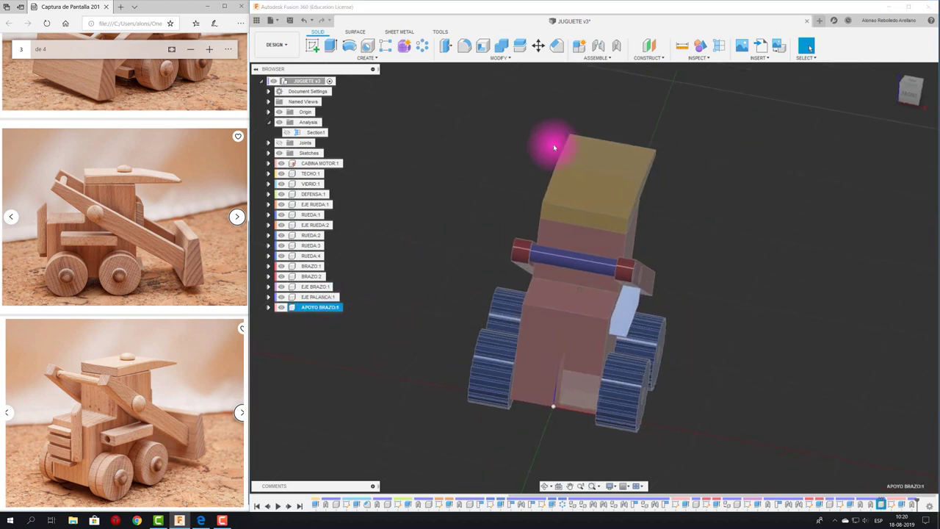
{"action": "left_click", "coordinate": [682, 45]}
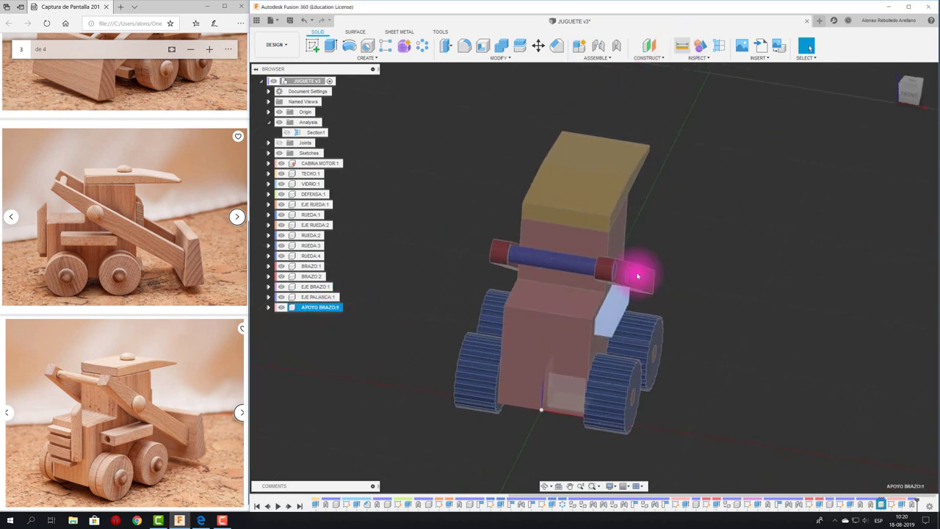
Step: Measure the length of the support block's edge, then close the measurement
{"action": "left_click", "coordinate": [556, 316]}
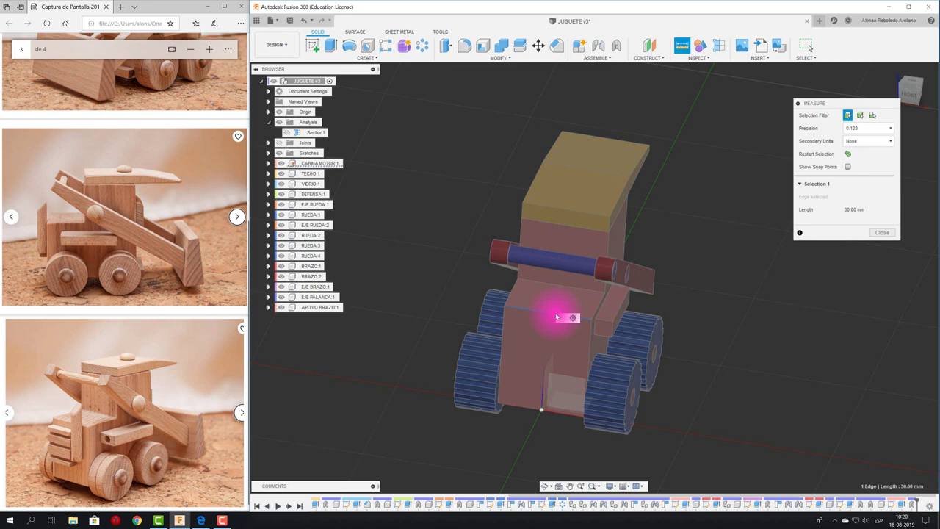
{"action": "left_click", "coordinate": [881, 241]}
{"action": "middle_click_drag", "start_coordinate": [538, 199], "coordinate": [426, 304], "text": "shift"}
Step: Copy and paste APOYO BRAZO:1 to create a second support, sliding it along X
{"action": "left_click", "coordinate": [326, 308]}
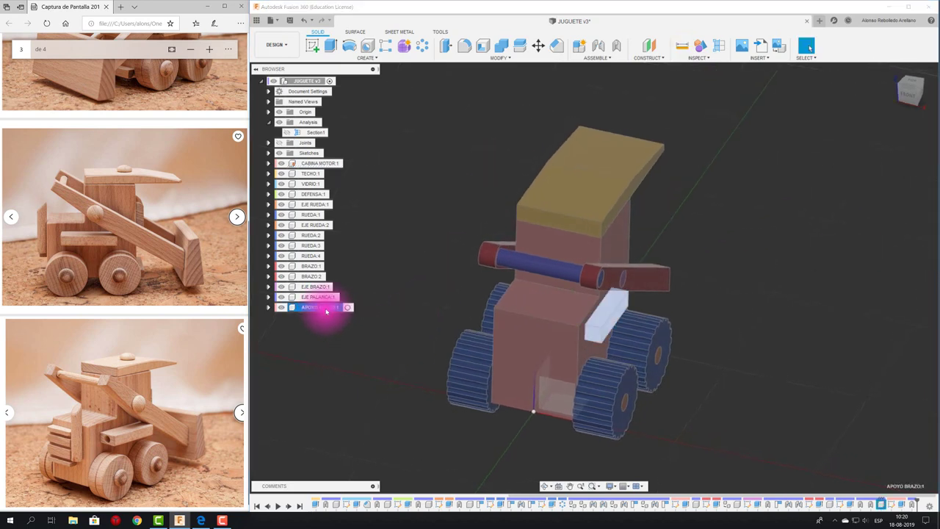
{"action": "key", "text": "ctrl+c"}
{"action": "key", "text": "ctrl+v"}
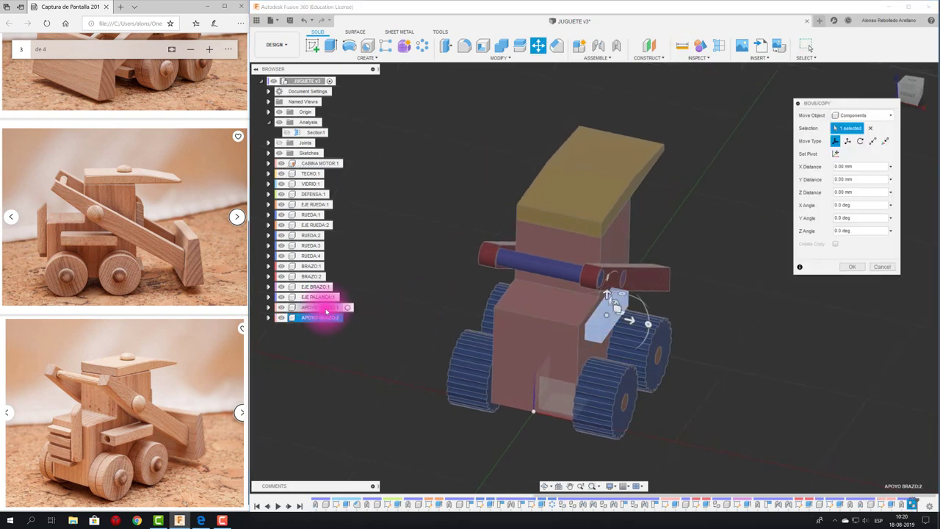
{"action": "mouse_move", "coordinate": [607, 295]}
{"action": "middle_mouse_down", "text": "shift"}
{"action": "mouse_move", "coordinate": [629, 314]}
{"action": "mouse_move", "coordinate": [648, 315]}
{"action": "middle_mouse_up", "text": "shift"}
{"action": "left_click_drag", "start_coordinate": [646, 309], "coordinate": [506, 295]}
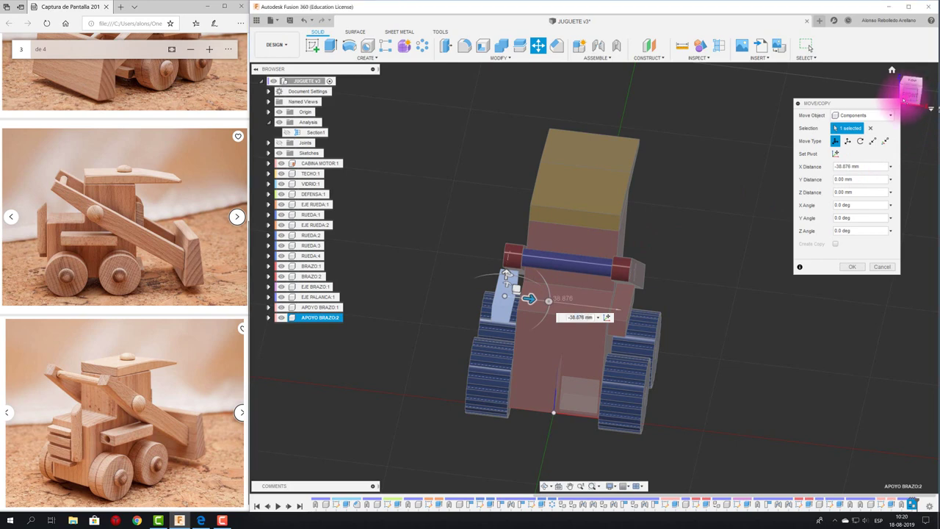
Step: In the front view, set the pasted support's X distance to -36 mm and confirm the move
{"action": "left_click", "coordinate": [910, 92]}
{"action": "scroll", "coordinate": [495, 331], "scroll_direction": "up", "scroll_amount": 3}
{"action": "scroll", "coordinate": [510, 300], "scroll_direction": "up", "scroll_amount": 3}
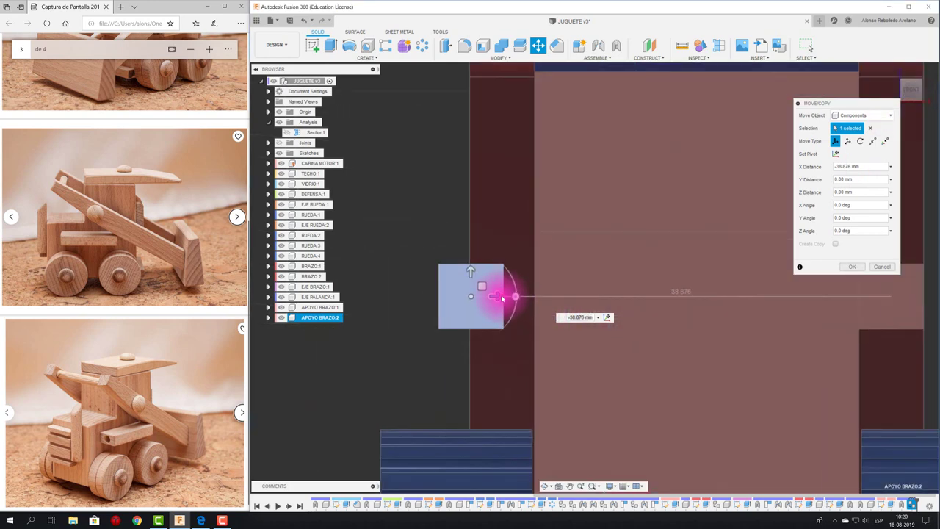
{"action": "left_click_drag", "start_coordinate": [502, 297], "coordinate": [540, 294]}
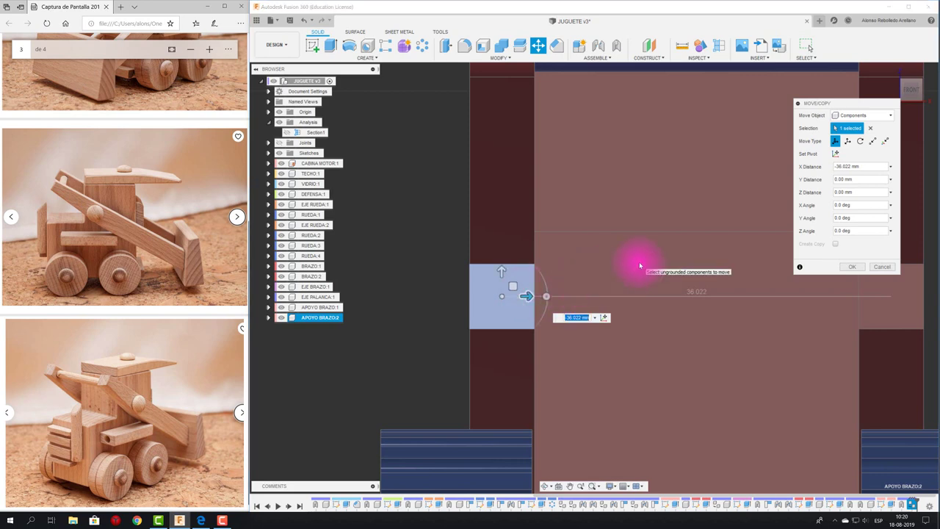
{"action": "type", "text": "-36"}
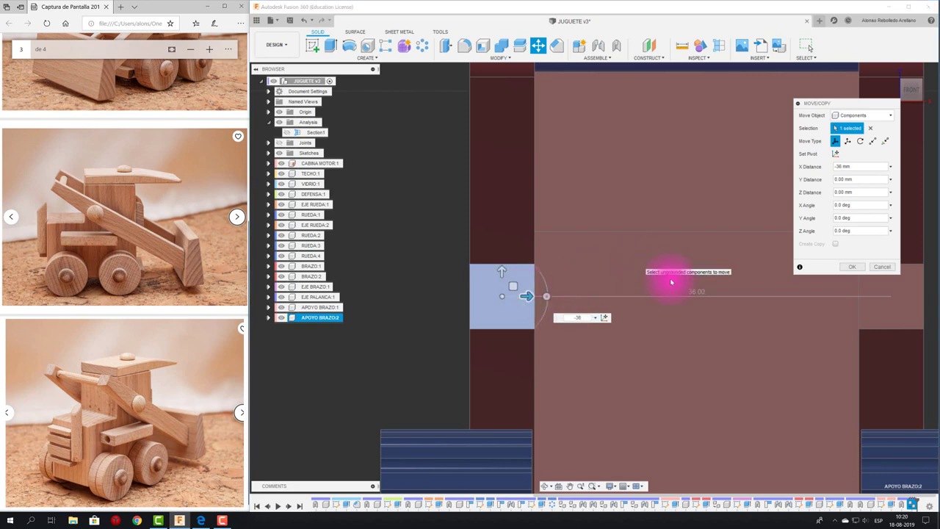
{"action": "left_click", "coordinate": [850, 266]}
{"action": "mouse_move", "coordinate": [602, 357]}
{"action": "middle_mouse_down", "text": "shift"}
{"action": "mouse_move", "coordinate": [559, 377]}
{"action": "mouse_move", "coordinate": [787, 281]}
{"action": "middle_mouse_up", "text": "shift"}
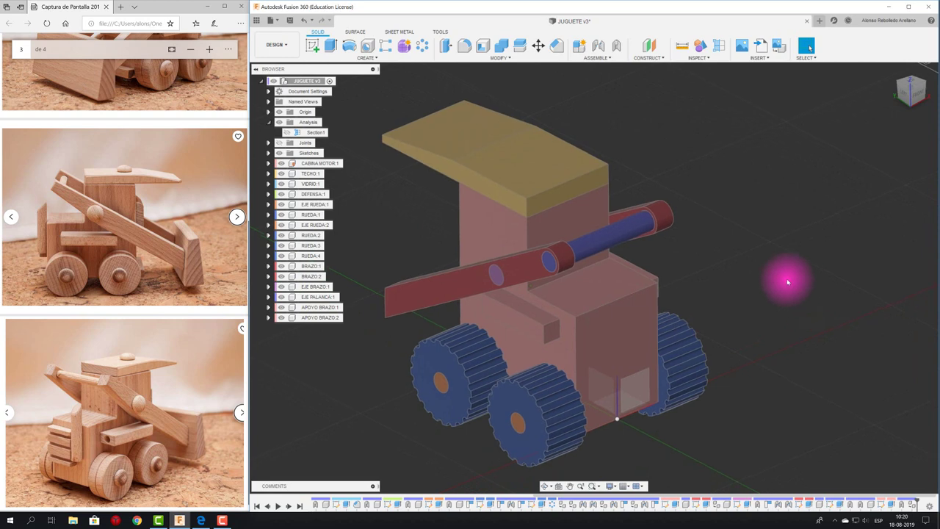
Step: Try an As-Built Joint on the cabin, then close the joint setup
{"action": "left_click", "coordinate": [617, 46]}
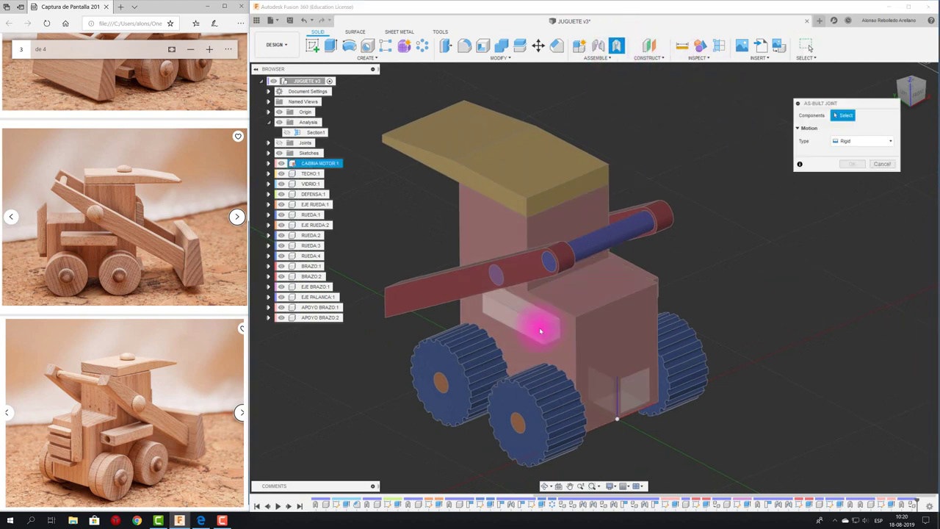
{"action": "left_click", "coordinate": [580, 306]}
{"action": "left_click", "coordinate": [881, 164]}
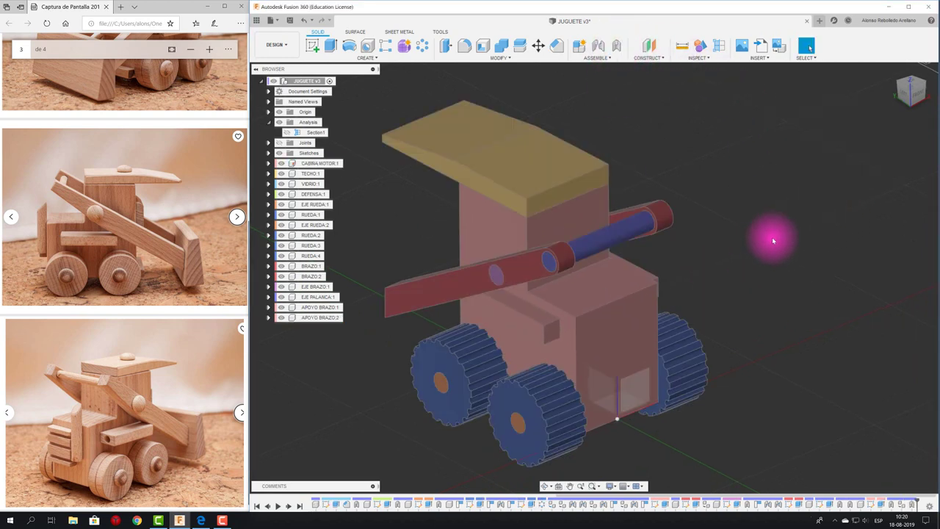
Step: Swing the red arm about its pivot to test it, then revert it to its earlier position
{"action": "mouse_move", "coordinate": [773, 240]}
{"action": "middle_mouse_down", "text": "shift"}
{"action": "mouse_move", "coordinate": [663, 331]}
{"action": "mouse_move", "coordinate": [673, 342]}
{"action": "mouse_move", "coordinate": [688, 273]}
{"action": "middle_mouse_up", "text": "shift"}
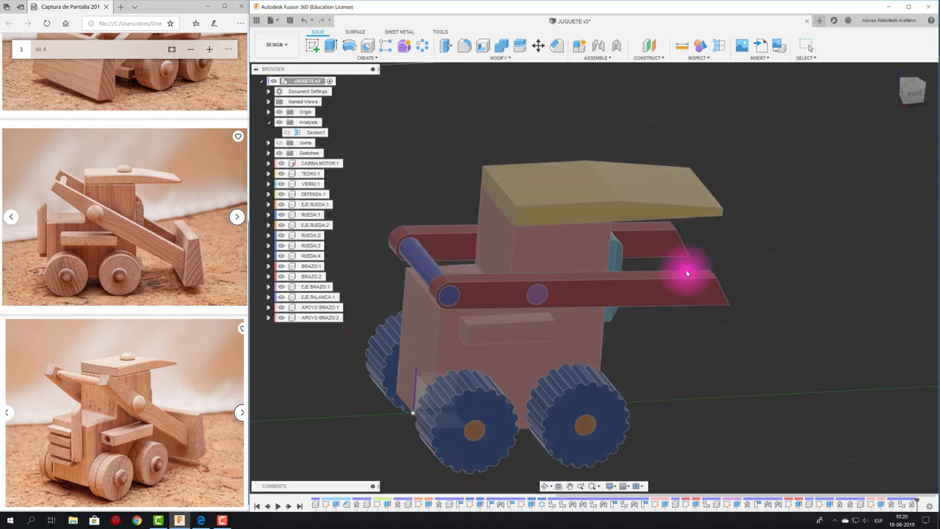
{"action": "mouse_move", "coordinate": [687, 274]}
{"action": "left_mouse_down"}
{"action": "mouse_move", "coordinate": [668, 212]}
{"action": "mouse_move", "coordinate": [700, 309]}
{"action": "left_mouse_up"}
{"action": "mouse_move", "coordinate": [700, 296]}
{"action": "left_mouse_down"}
{"action": "mouse_move", "coordinate": [677, 370]}
{"action": "mouse_move", "coordinate": [667, 301]}
{"action": "mouse_move", "coordinate": [665, 325]}
{"action": "mouse_move", "coordinate": [690, 312]}
{"action": "left_mouse_up"}
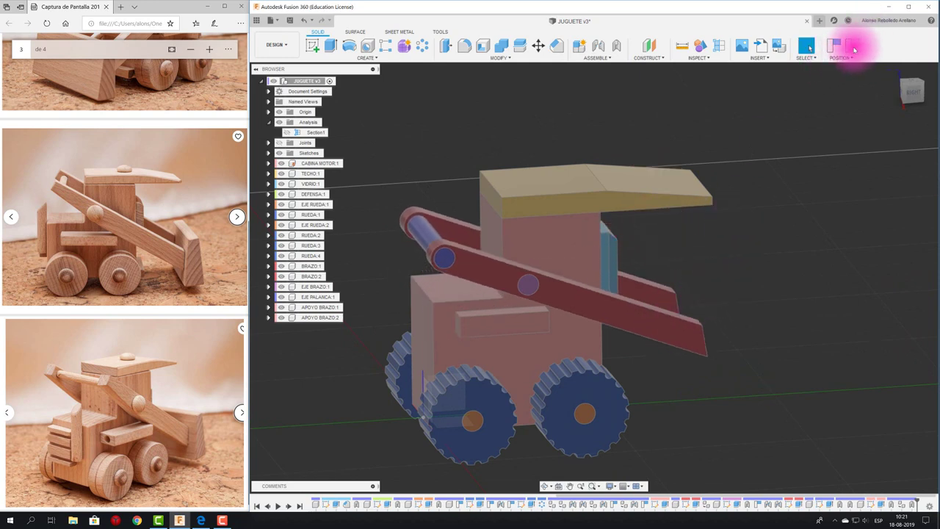
{"action": "left_click", "coordinate": [852, 45]}
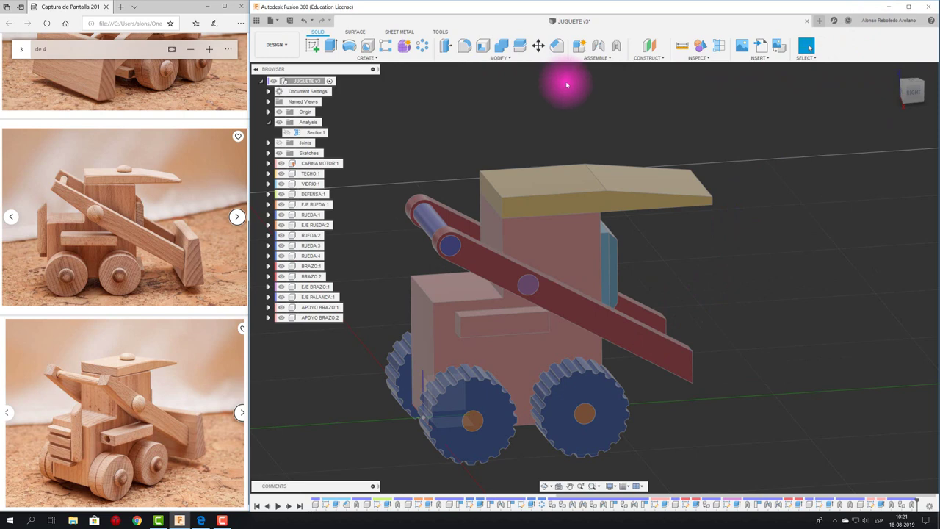
{"action": "left_click", "coordinate": [597, 58]}
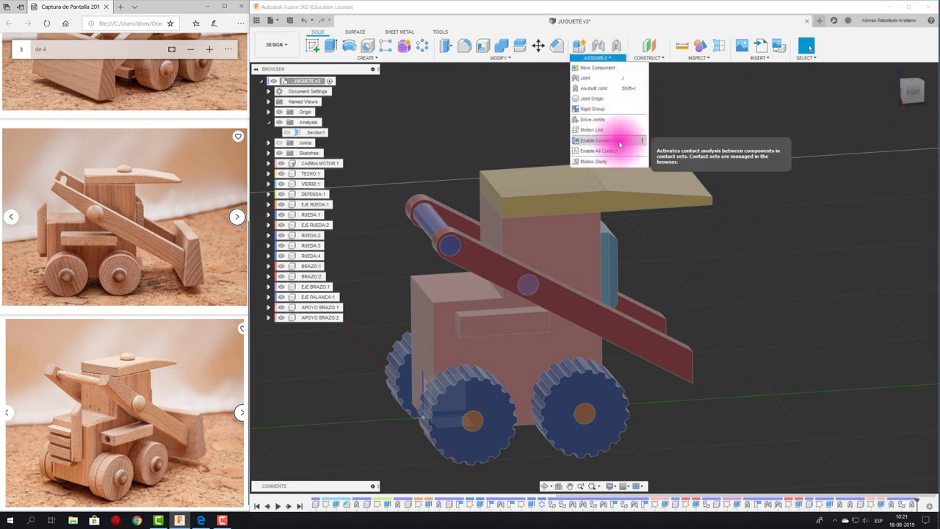
Step: Pin Enable Contact Sets to the toolbar and turn contact sets on
{"action": "left_click", "coordinate": [642, 140]}
{"action": "left_click", "coordinate": [665, 141]}
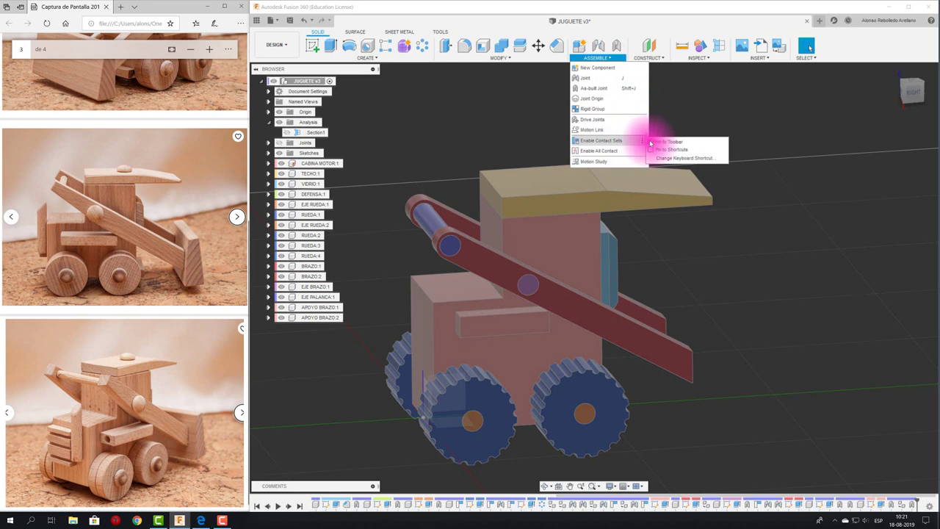
{"action": "left_click", "coordinate": [694, 110]}
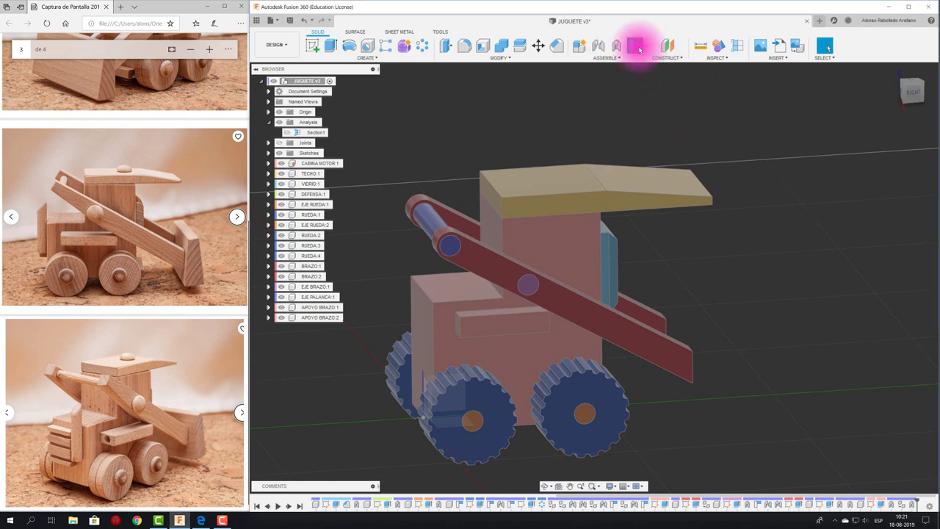
{"action": "left_click", "coordinate": [637, 48]}
Step: Create a new contact set containing the red arm and the light block
{"action": "right_click", "coordinate": [307, 113]}
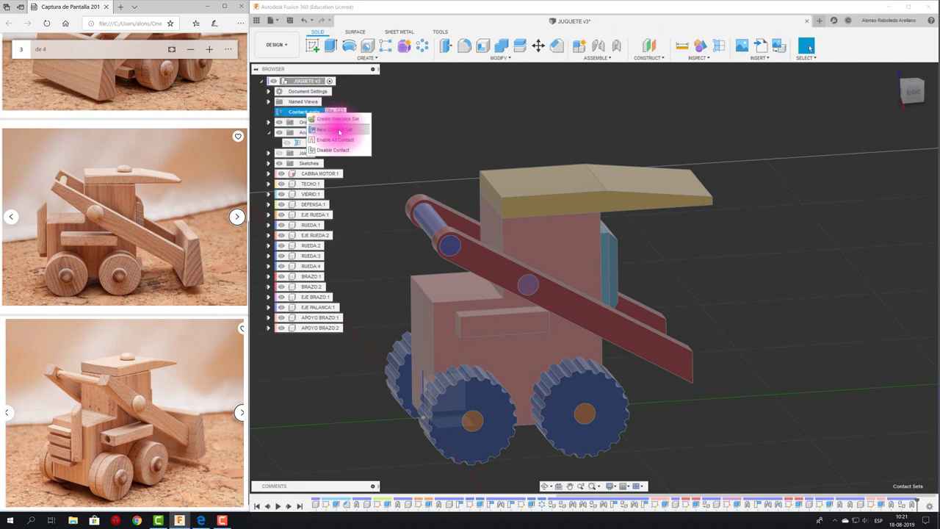
{"action": "left_click", "coordinate": [339, 131]}
{"action": "left_click", "coordinate": [550, 310]}
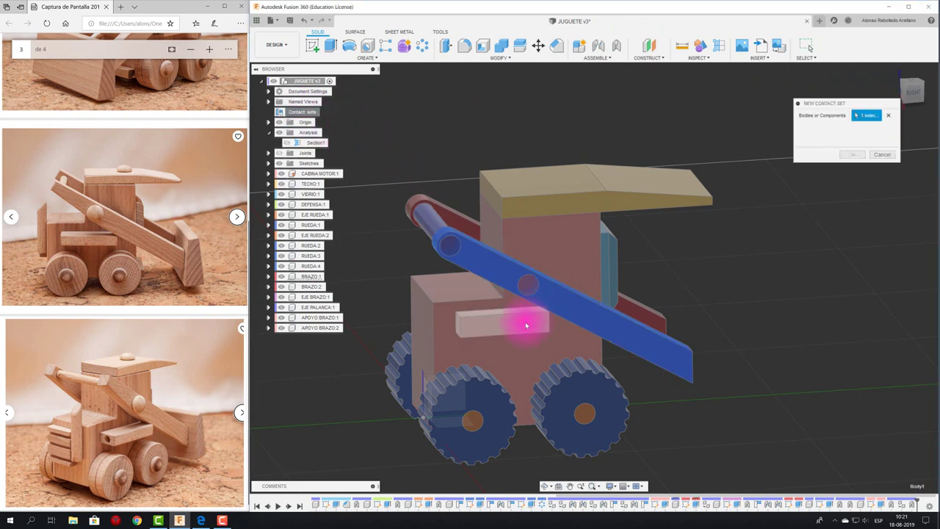
{"action": "left_click", "coordinate": [526, 325]}
{"action": "left_click", "coordinate": [852, 154]}
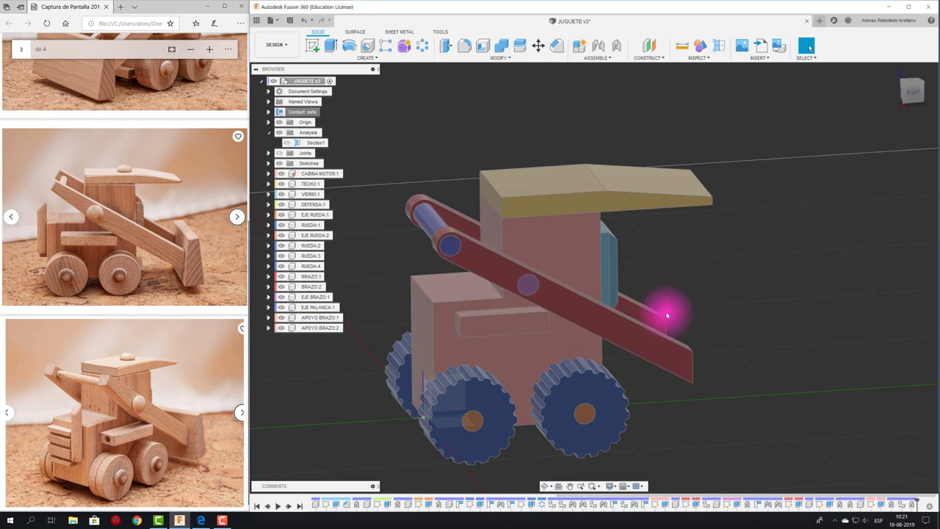
Step: Swing the red arm to test the contact, then switch the camera to perspective
{"action": "mouse_move", "coordinate": [667, 315]}
{"action": "left_mouse_down"}
{"action": "mouse_move", "coordinate": [625, 340]}
{"action": "mouse_move", "coordinate": [641, 285]}
{"action": "mouse_move", "coordinate": [629, 235]}
{"action": "mouse_move", "coordinate": [651, 325]}
{"action": "mouse_move", "coordinate": [619, 243]}
{"action": "mouse_move", "coordinate": [650, 303]}
{"action": "mouse_move", "coordinate": [702, 321]}
{"action": "left_mouse_up"}
{"action": "mouse_move", "coordinate": [703, 321]}
{"action": "middle_mouse_down", "text": "shift"}
{"action": "mouse_move", "coordinate": [750, 315]}
{"action": "mouse_move", "coordinate": [524, 304]}
{"action": "mouse_move", "coordinate": [635, 466]}
{"action": "mouse_move", "coordinate": [629, 486]}
{"action": "middle_mouse_up", "text": "shift"}
{"action": "left_click", "coordinate": [617, 486]}
{"action": "mouse_move", "coordinate": [624, 455]}
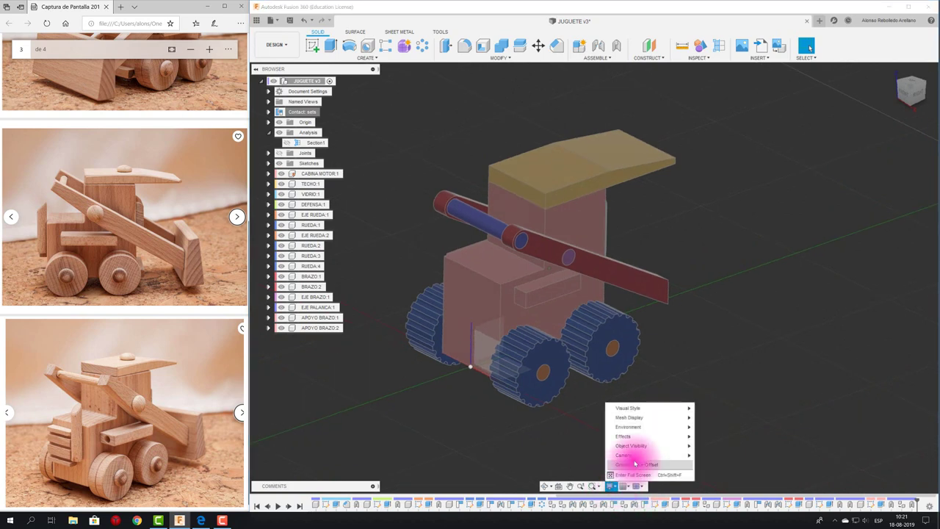
{"action": "left_click", "coordinate": [711, 468]}
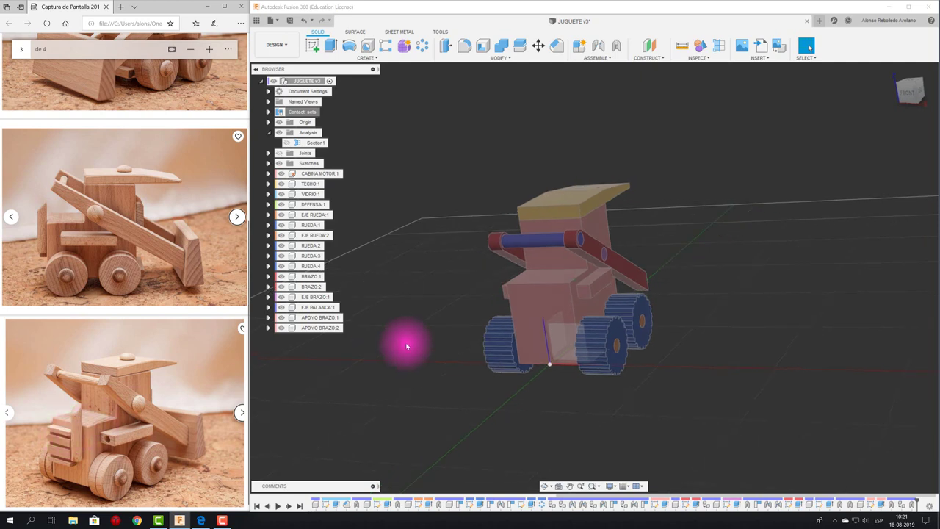
Step: Create a new component named REJILLA
{"action": "left_click", "coordinate": [579, 46]}
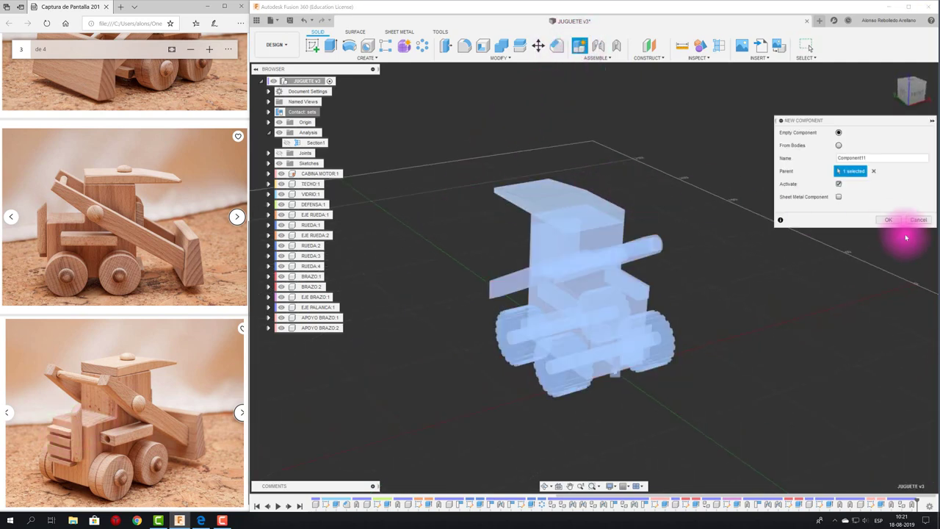
{"action": "double_click", "coordinate": [877, 157]}
{"action": "type", "text": "REJILLA"}
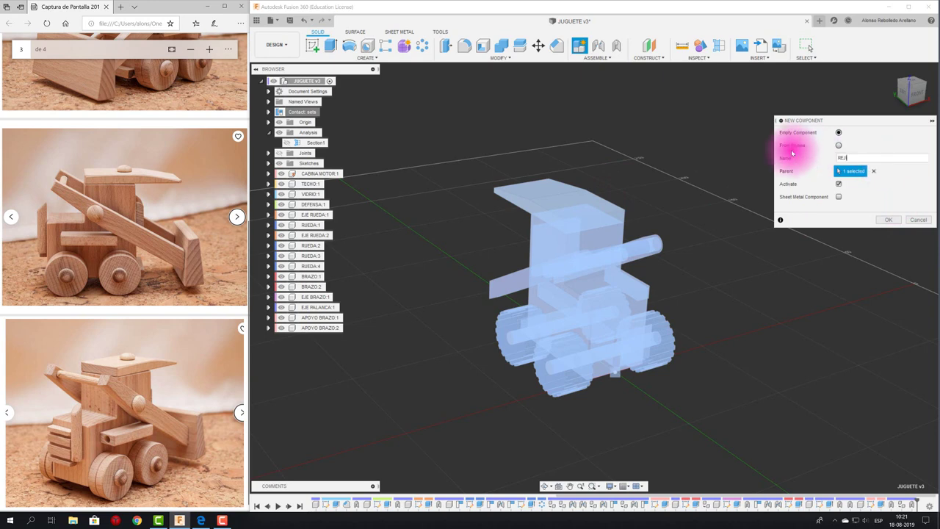
{"action": "left_click", "coordinate": [888, 219]}
Step: Start a sketch on the front plane using the 2-Point Rectangle tool
{"action": "left_click", "coordinate": [313, 44]}
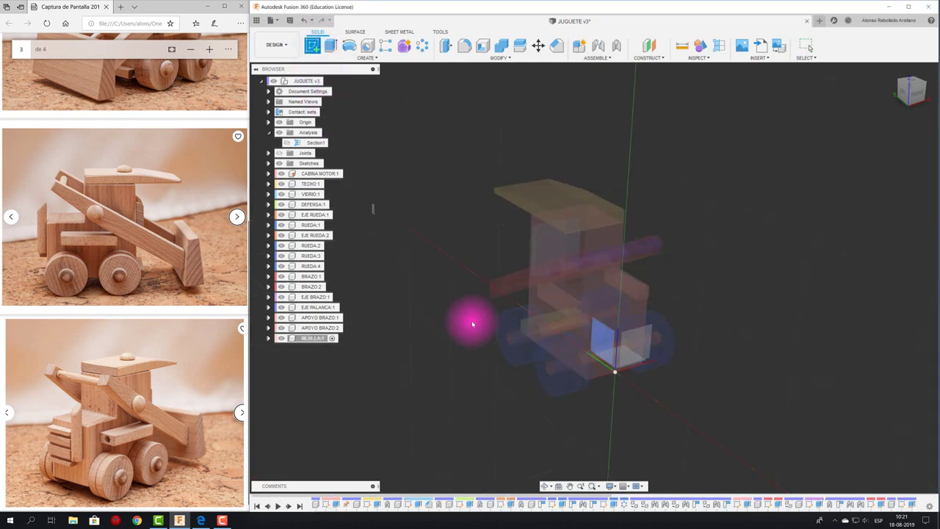
{"action": "left_click", "coordinate": [634, 309]}
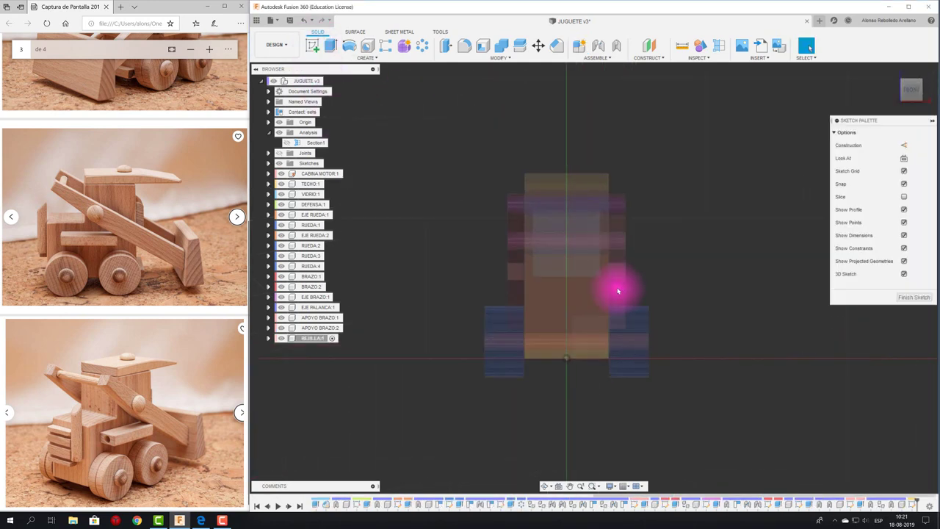
{"action": "left_click", "coordinate": [330, 46]}
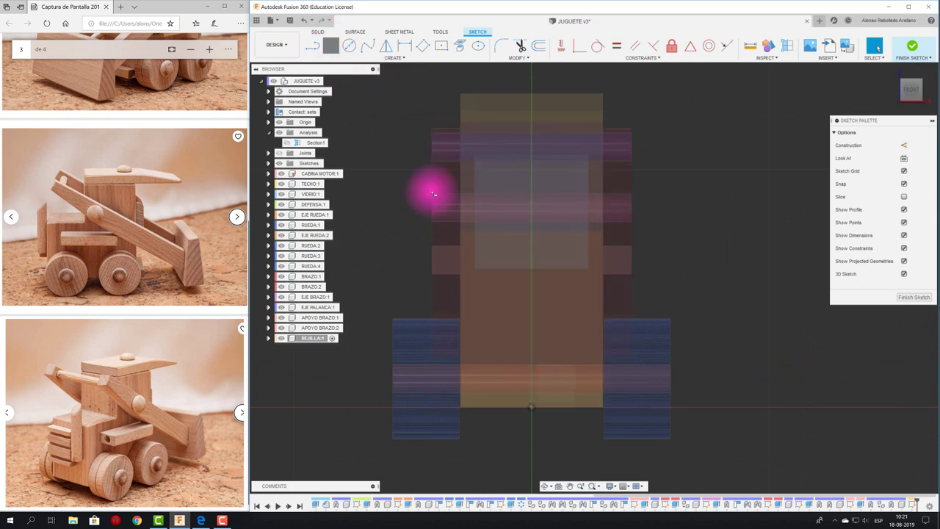
Step: Draw a rectangle on the cab front and dimension its bottom width to 10 mm
{"action": "left_click", "coordinate": [477, 252]}
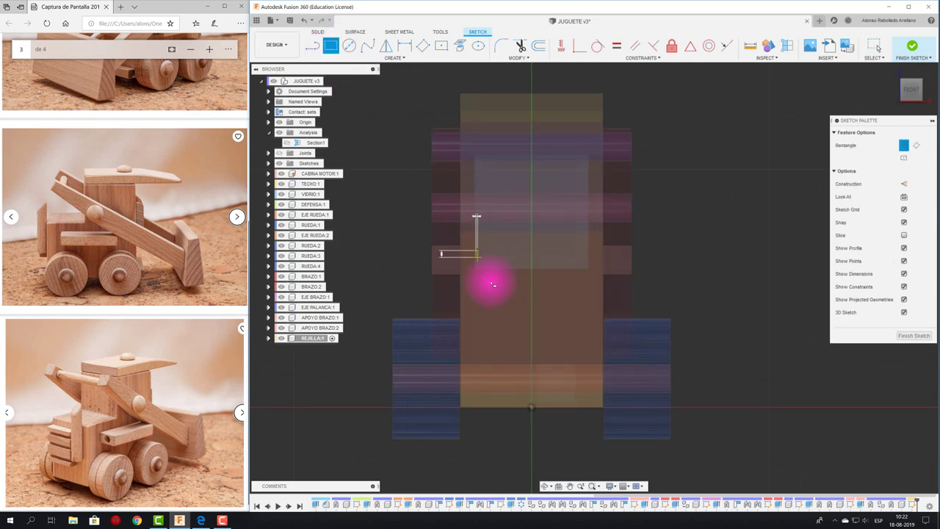
{"action": "left_click", "coordinate": [531, 345]}
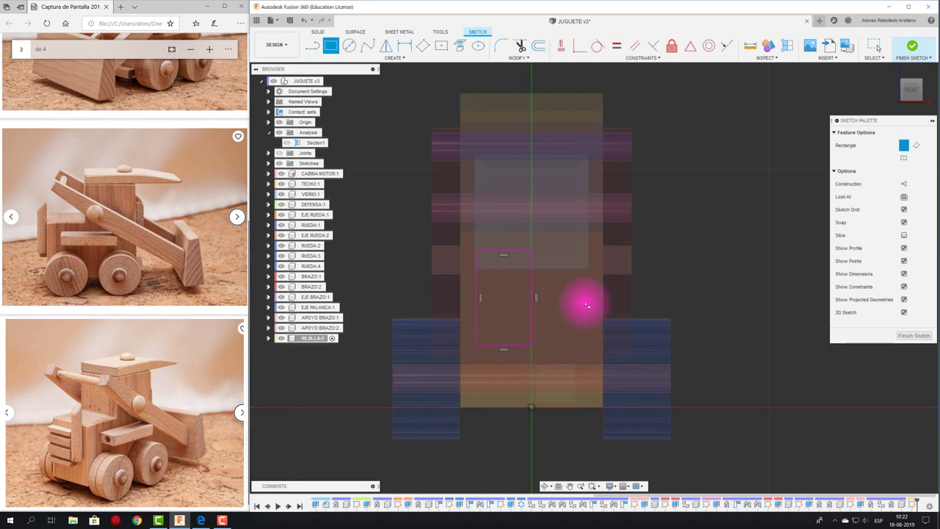
{"action": "key", "text": "Escape"}
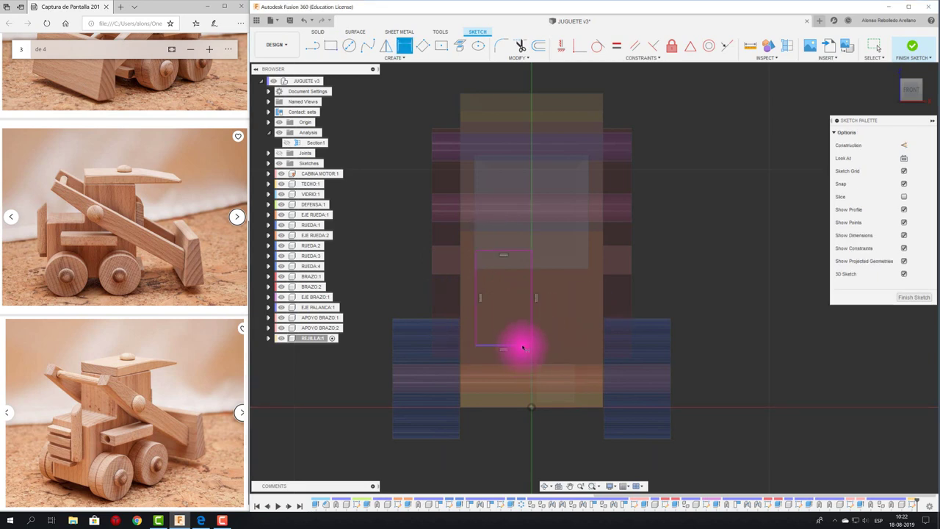
{"action": "key", "text": "d"}
{"action": "left_click", "coordinate": [523, 346]}
{"action": "left_click", "coordinate": [517, 363]}
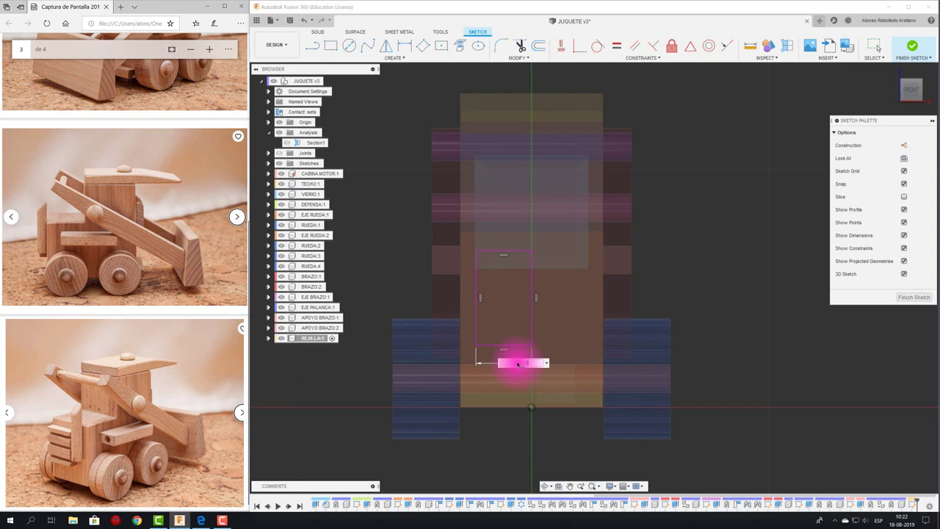
{"action": "type", "text": "10"}
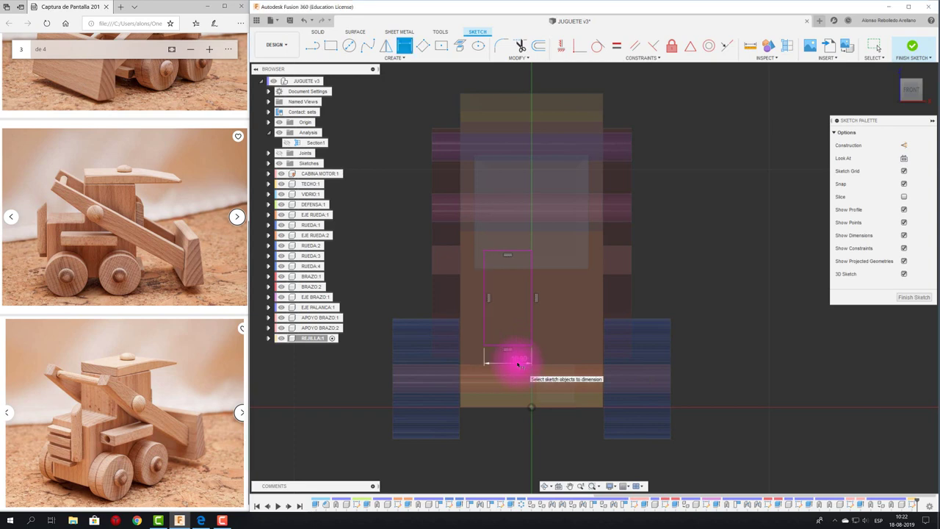
{"action": "key", "text": "Return"}
Step: Dimension the rectangle's offset from the left edge, undoing the conflicting 5 mm dimension
{"action": "left_click", "coordinate": [485, 283]}
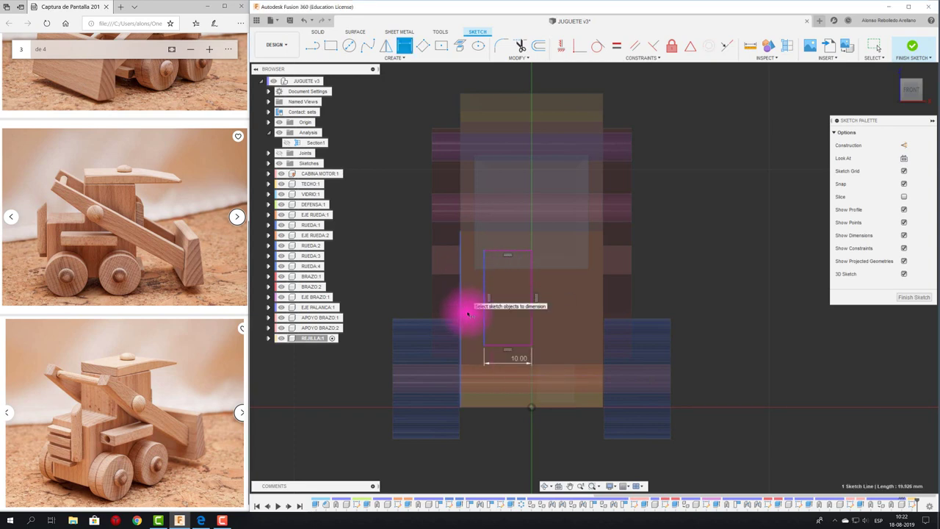
{"action": "left_click", "coordinate": [478, 321]}
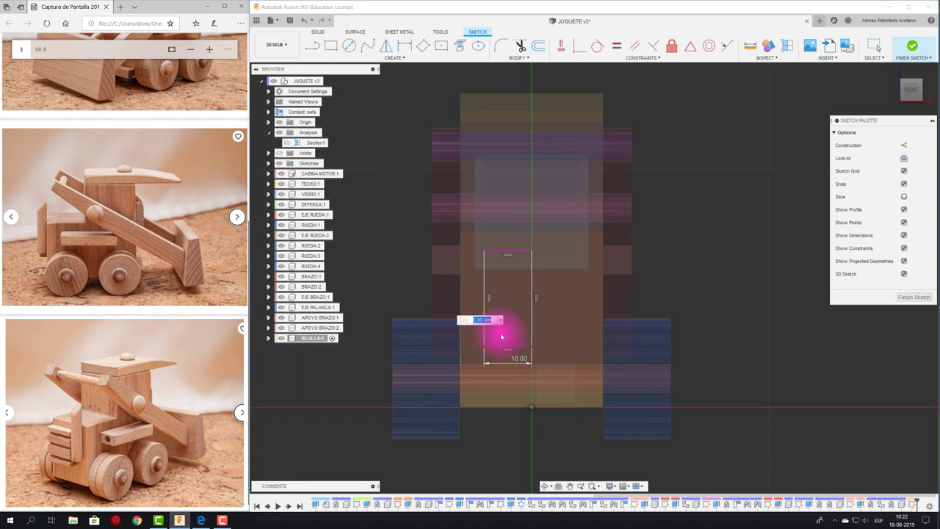
{"action": "key", "text": "Return"}
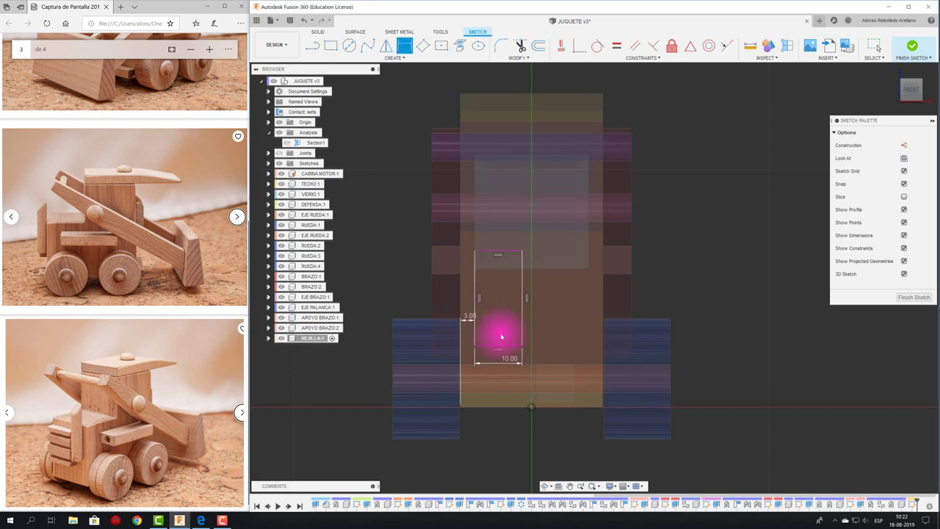
{"action": "left_click", "coordinate": [498, 336]}
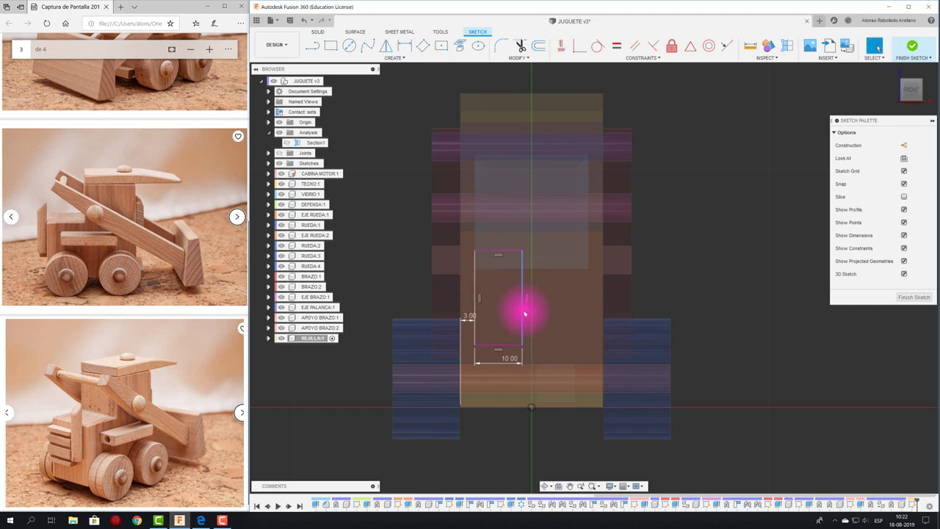
{"action": "left_click_drag", "start_coordinate": [523, 320], "coordinate": [532, 319]}
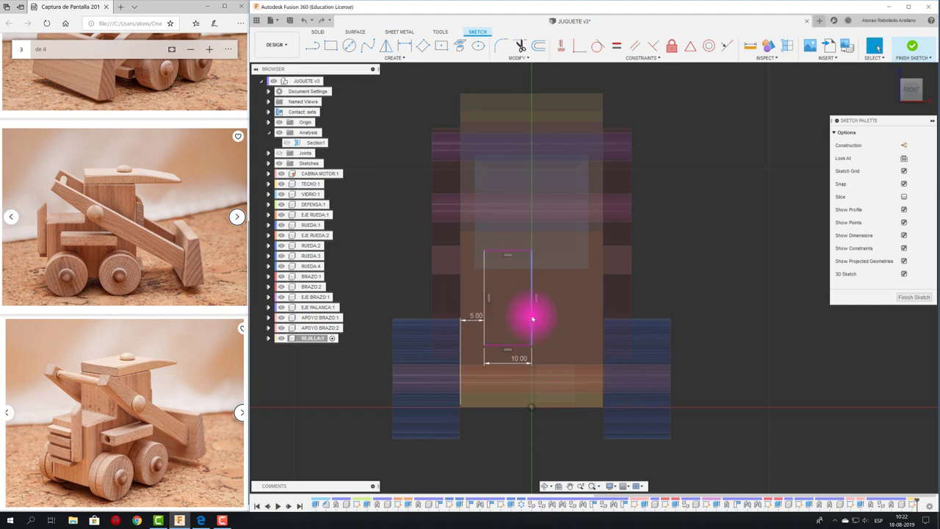
{"action": "left_click", "coordinate": [671, 48]}
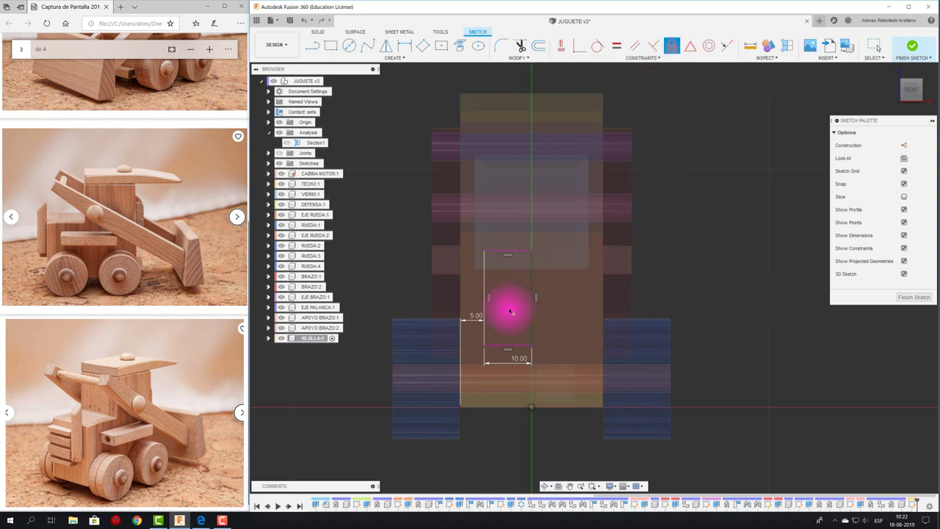
{"action": "key", "text": "Escape"}
{"action": "left_click", "coordinate": [476, 316]}
{"action": "key", "text": "Delete"}
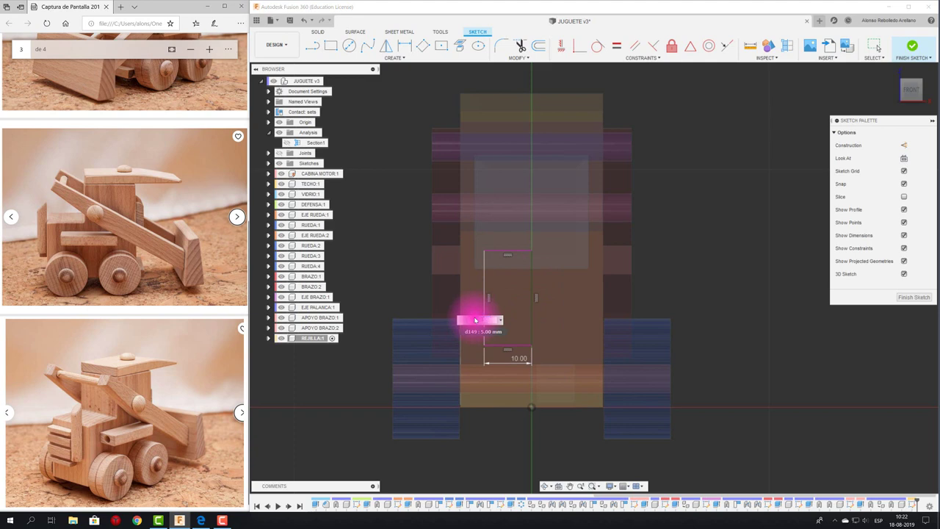
{"action": "key", "text": "Return"}
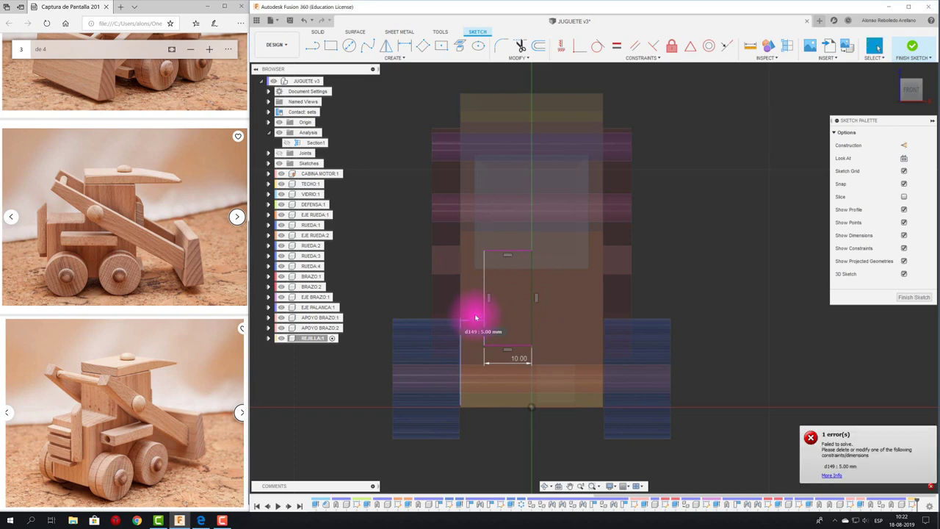
{"action": "double_click", "coordinate": [478, 320]}
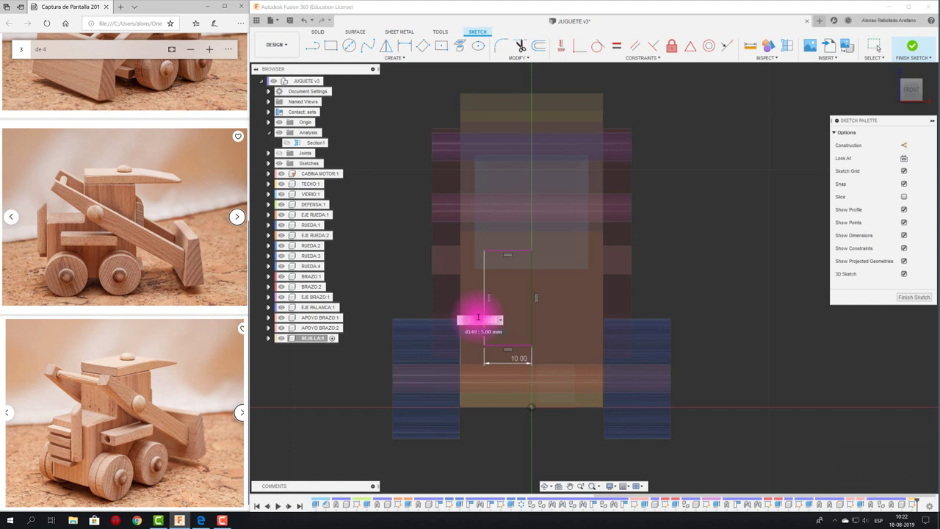
{"action": "key", "text": "Return"}
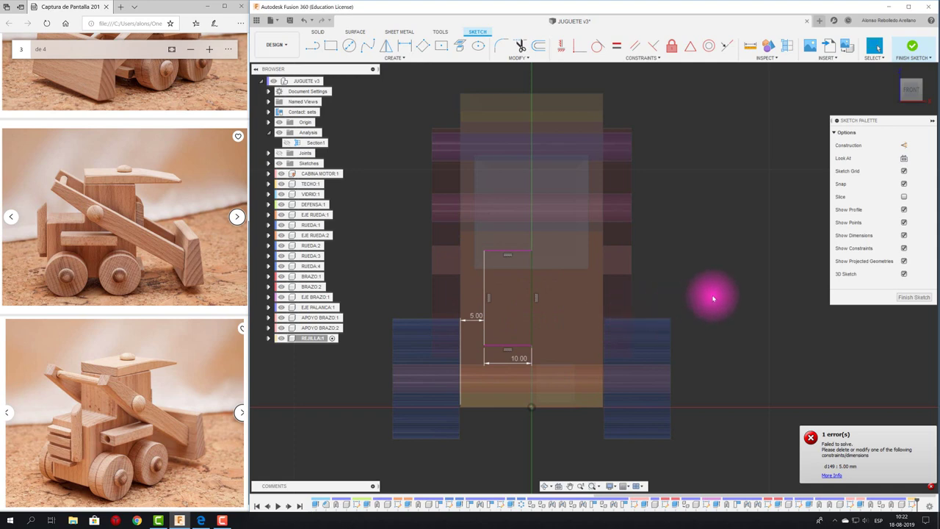
{"action": "key", "text": "ctrl+z"}
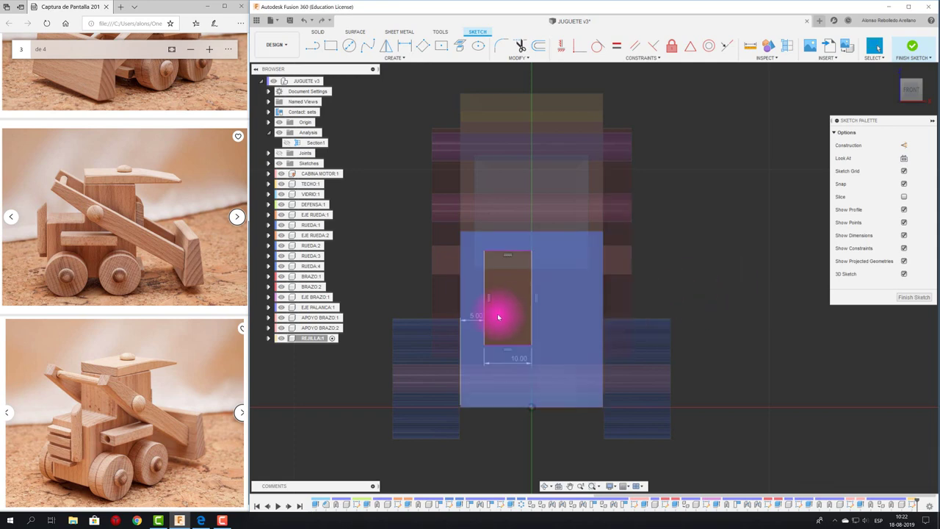
Step: Redimension the offset from the left edge to 3 mm and raise the rectangle's bottom edge
{"action": "left_click", "coordinate": [476, 318]}
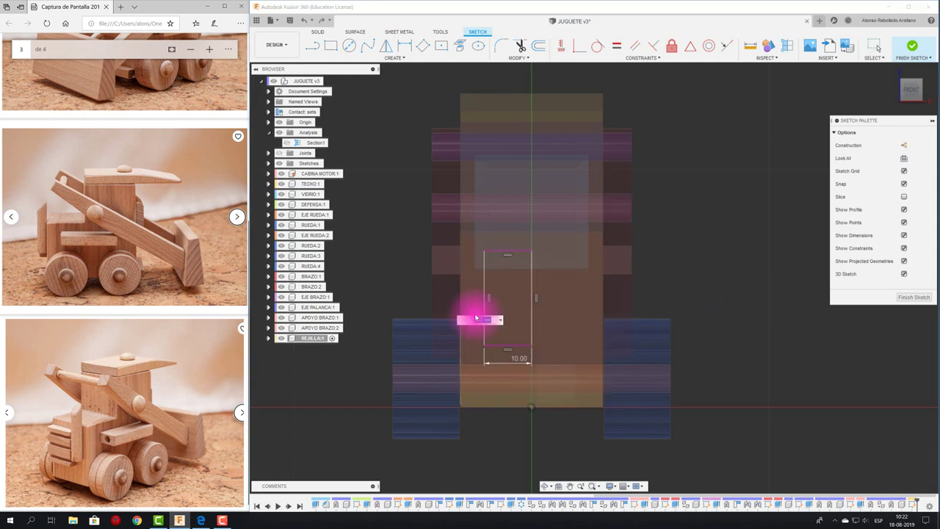
{"action": "type", "text": "3"}
{"action": "key", "text": "Return"}
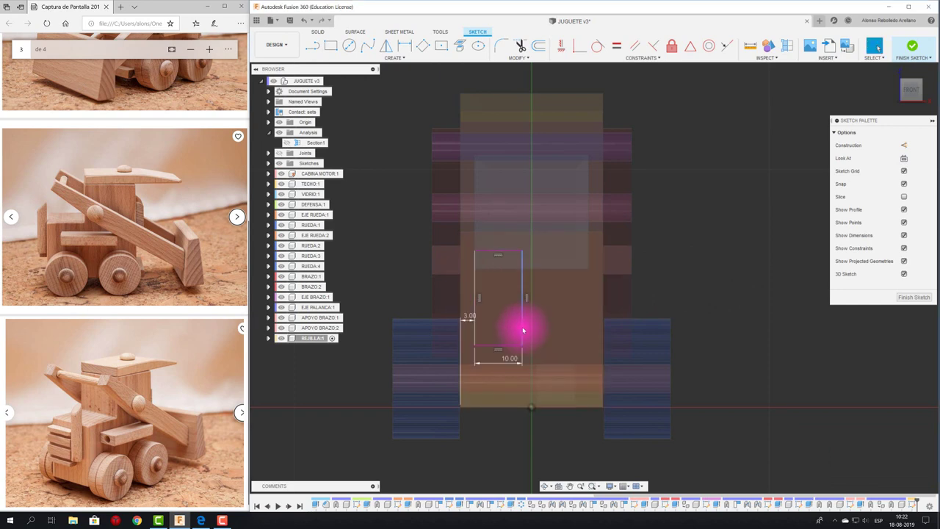
{"action": "left_click_drag", "start_coordinate": [528, 334], "coordinate": [525, 336]}
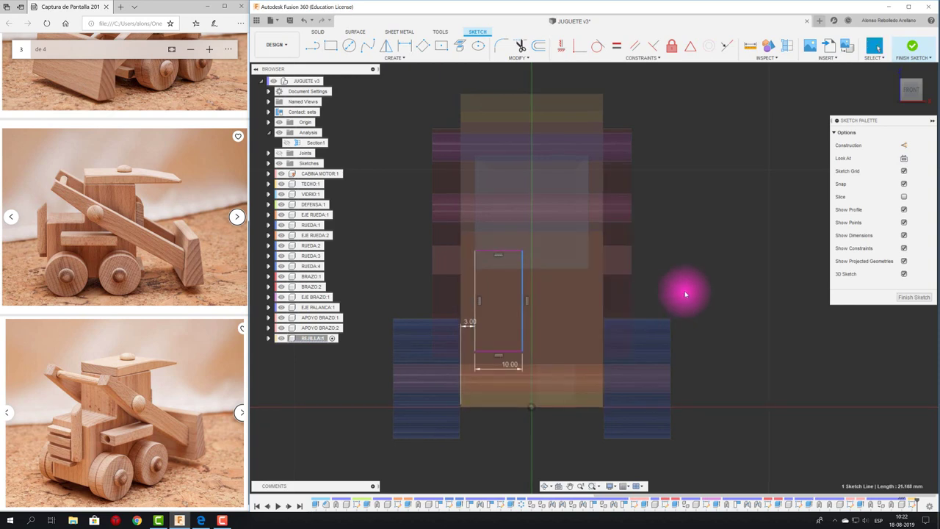
{"action": "middle_click_drag", "start_coordinate": [684, 289], "coordinate": [686, 294], "text": "shift"}
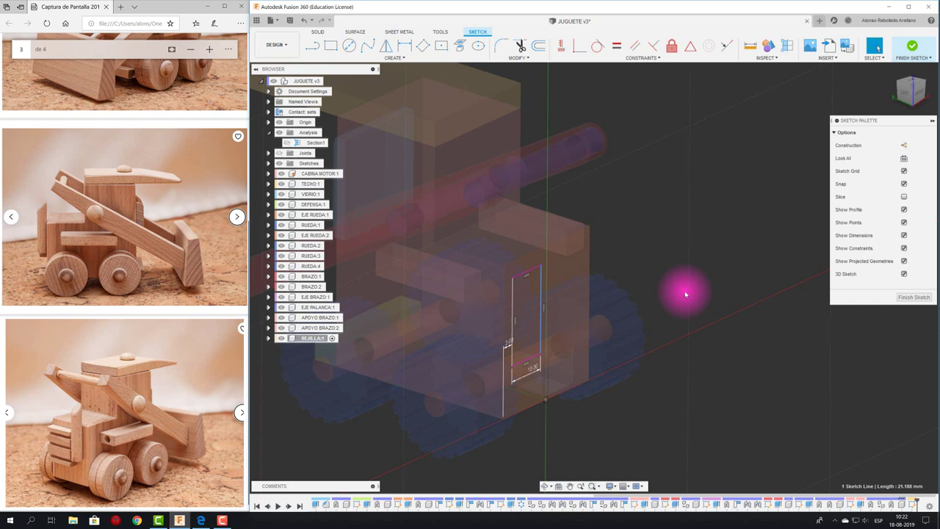
Step: Extrude the rectangle profile 6 mm as a new solid body
{"action": "key", "text": "e"}
{"action": "left_click", "coordinate": [537, 319]}
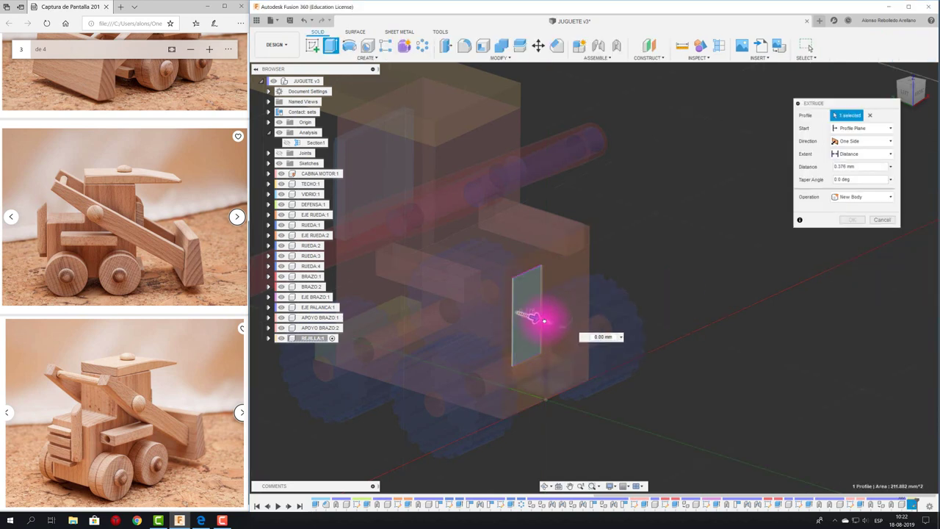
{"action": "left_click_drag", "start_coordinate": [544, 320], "coordinate": [721, 314]}
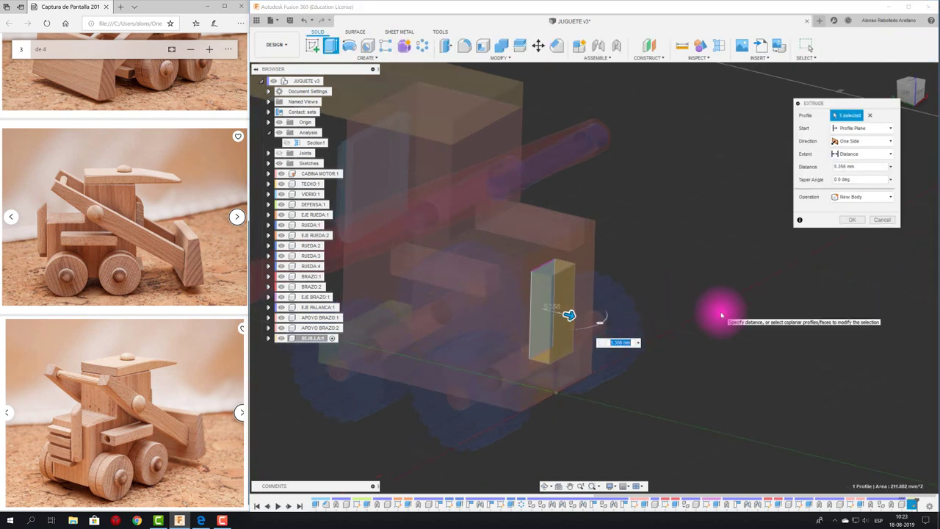
{"action": "type", "text": "6"}
{"action": "key", "text": "Return"}
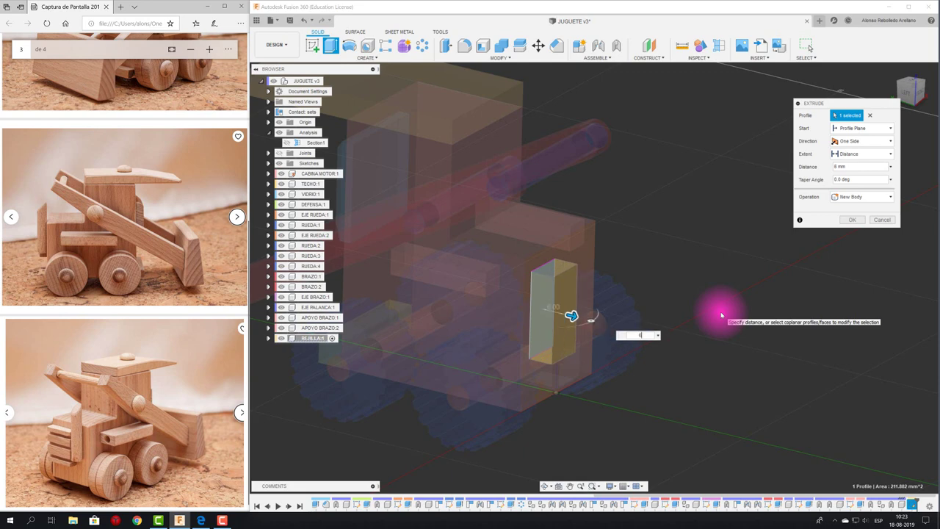
{"action": "key", "text": "Return"}
Step: Isolate REJILLA:1 so only it shows, with the other components hidden
{"action": "mouse_move", "coordinate": [721, 314]}
{"action": "middle_mouse_down", "text": "shift"}
{"action": "mouse_move", "coordinate": [713, 290]}
{"action": "mouse_move", "coordinate": [639, 257]}
{"action": "mouse_move", "coordinate": [504, 306]}
{"action": "middle_mouse_up", "text": "shift"}
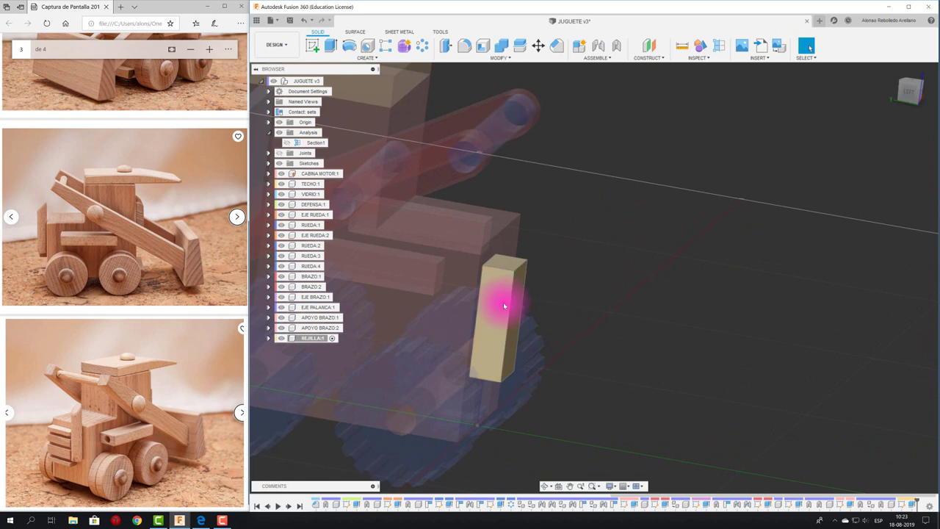
{"action": "right_click", "coordinate": [318, 339]}
{"action": "left_click", "coordinate": [349, 303]}
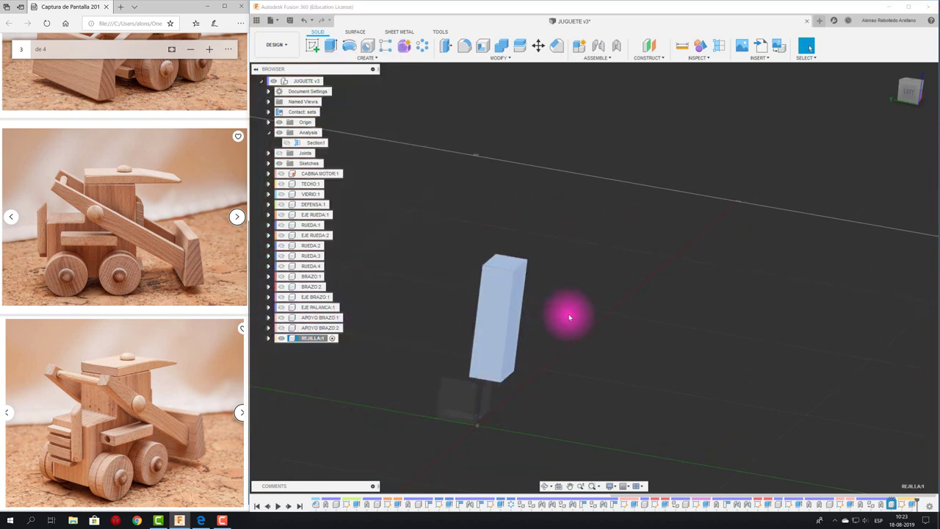
Step: Start a sketch on the block's face and draw a small rectangle across its edge
{"action": "left_click", "coordinate": [313, 44]}
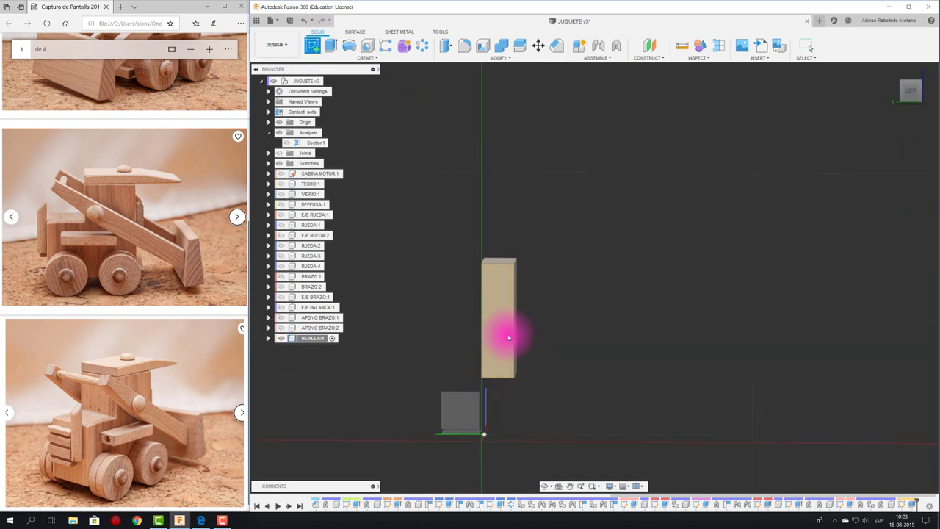
{"action": "left_click", "coordinate": [505, 332]}
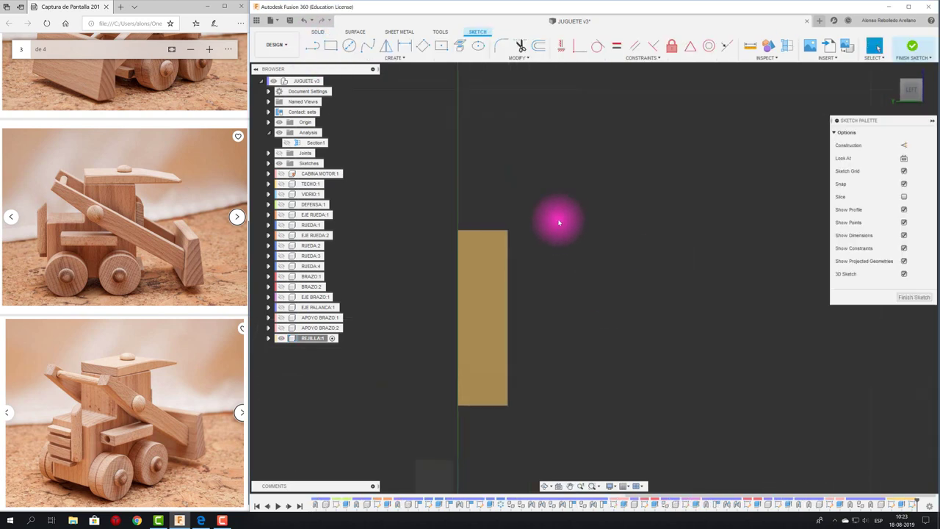
{"action": "left_click", "coordinate": [441, 45]}
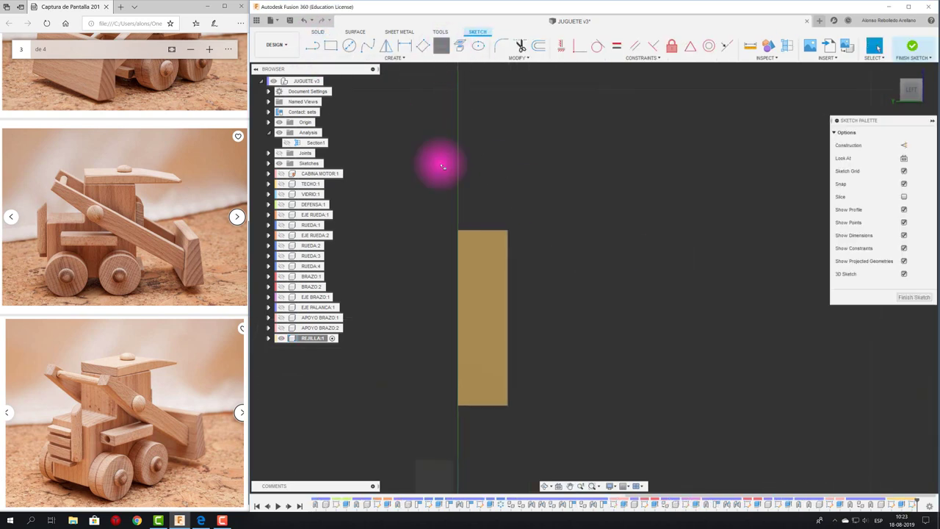
{"action": "left_click", "coordinate": [511, 319]}
{"action": "left_click", "coordinate": [521, 326]}
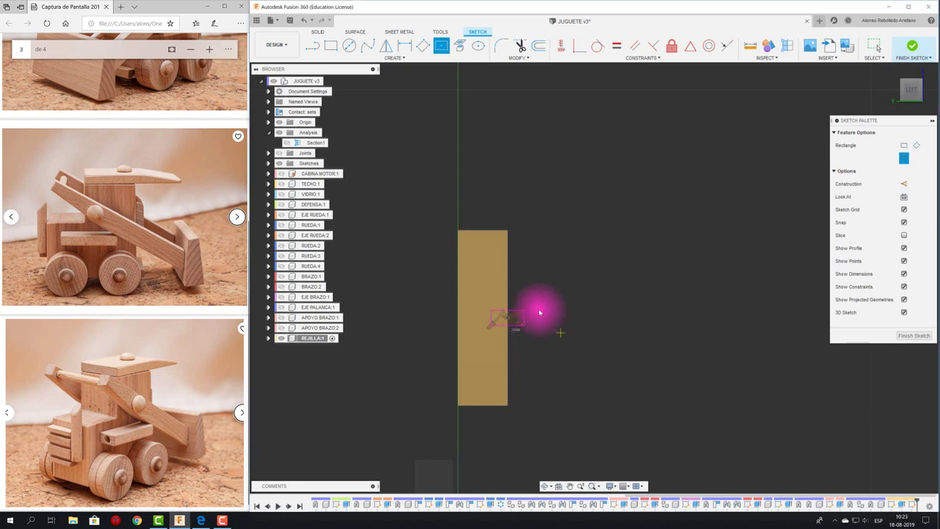
{"action": "key", "text": "e"}
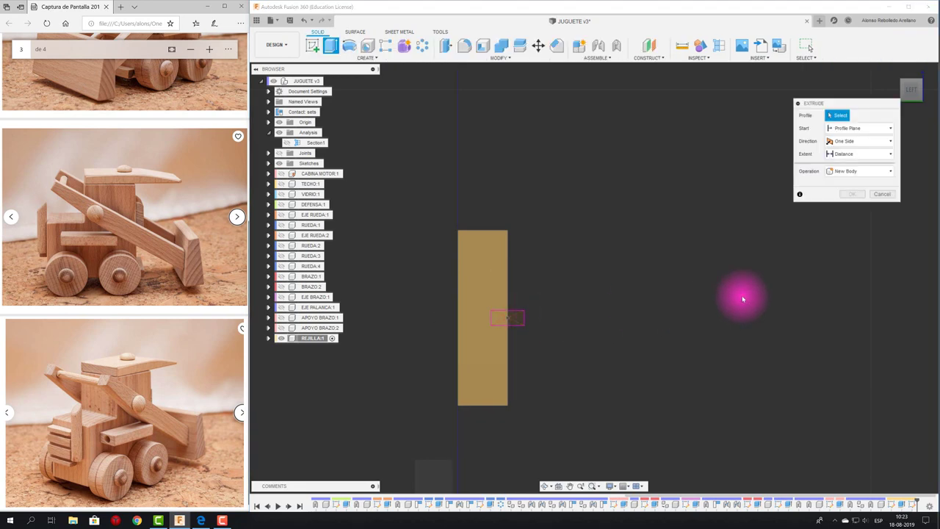
{"action": "left_click", "coordinate": [881, 194]}
{"action": "key", "text": "e"}
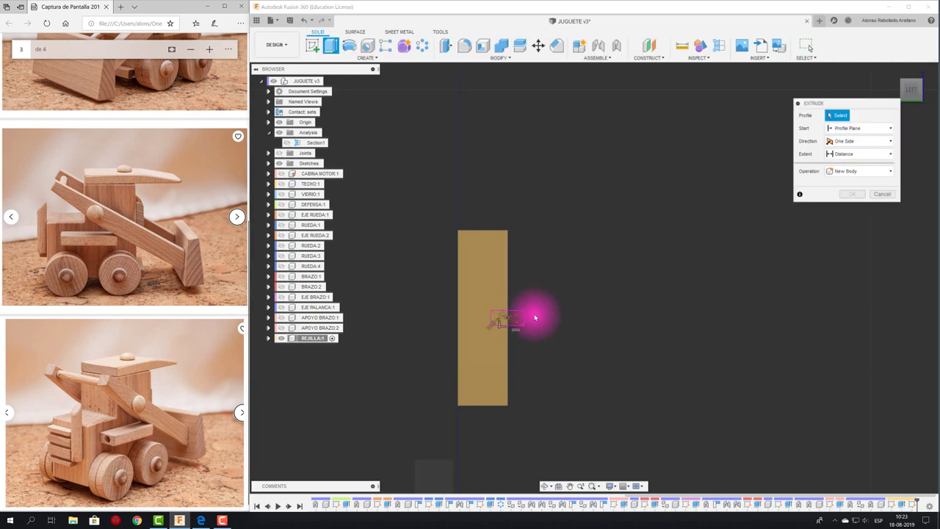
{"action": "left_click", "coordinate": [882, 194]}
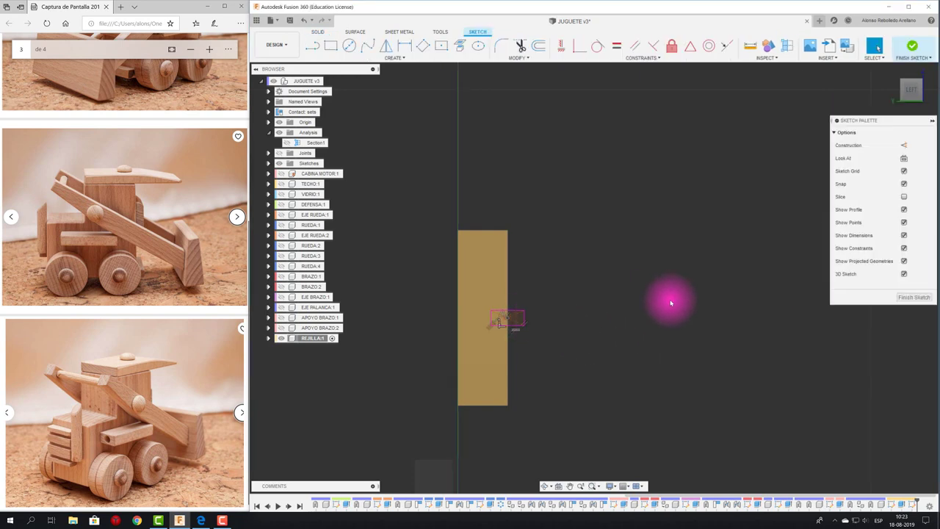
Step: Dimension the small rectangle's height to 3 mm and its horizontal offset to 3 mm
{"action": "left_click", "coordinate": [524, 318]}
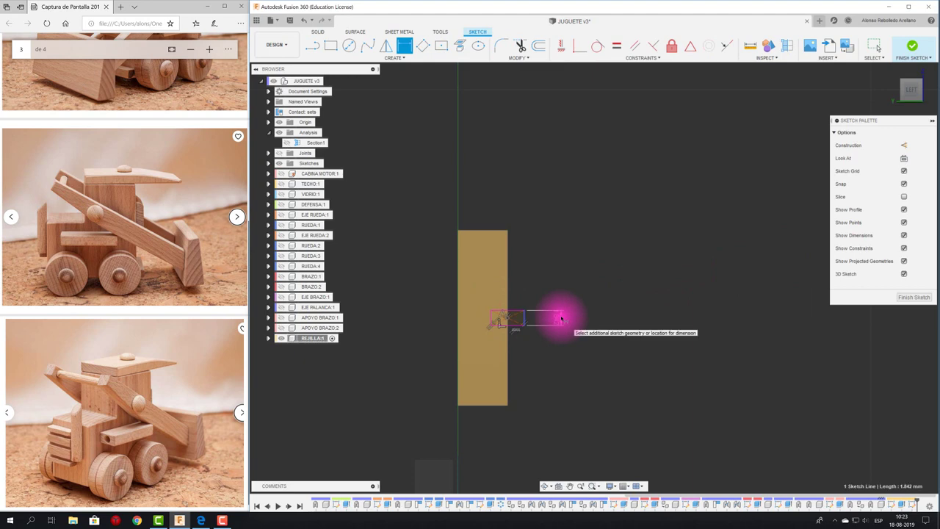
{"action": "left_click", "coordinate": [561, 318]}
{"action": "type", "text": "3"}
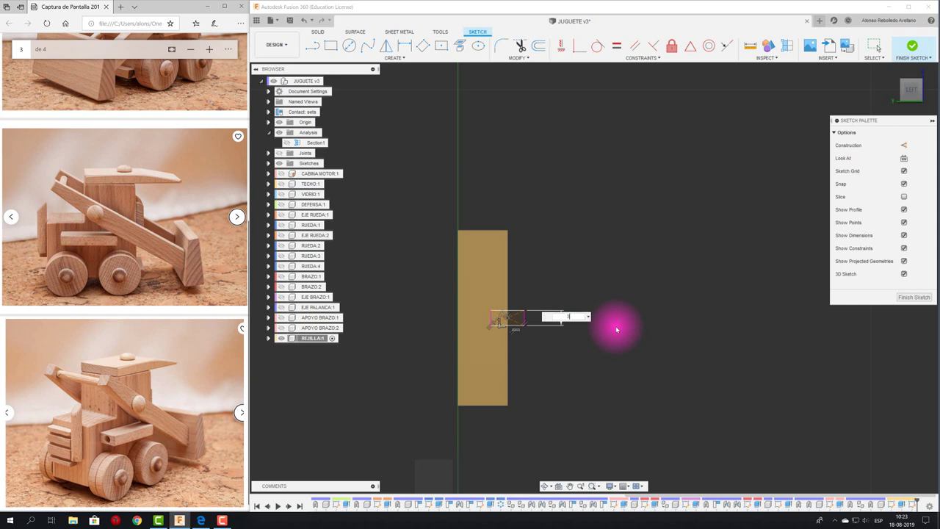
{"action": "key", "text": "Return"}
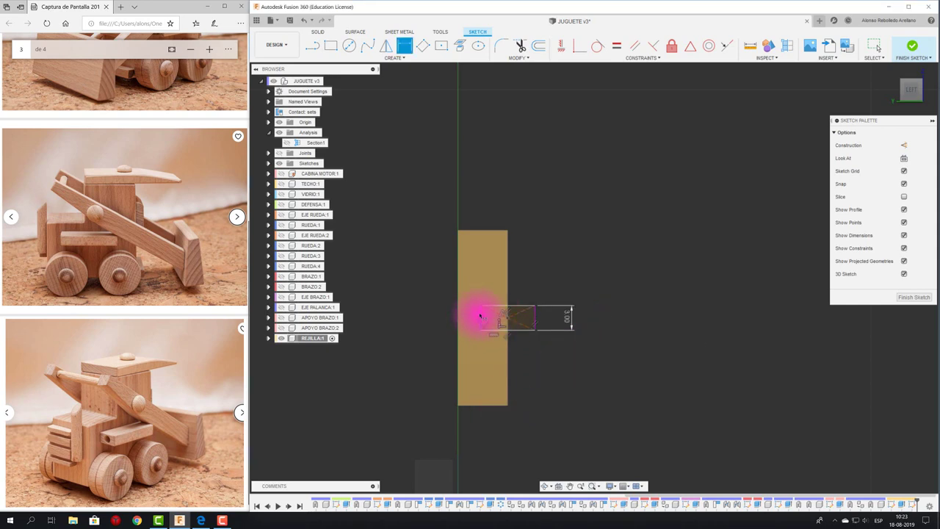
{"action": "left_click", "coordinate": [508, 296]}
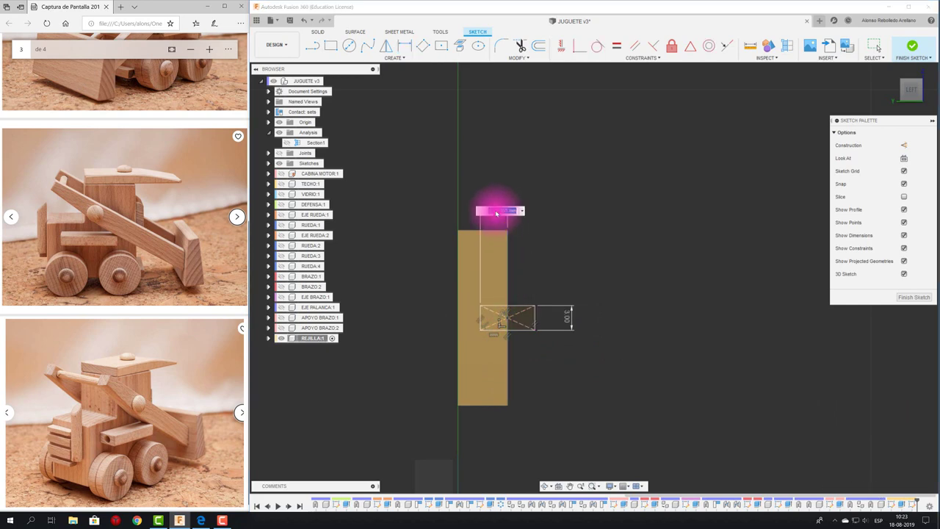
{"action": "type", "text": "3"}
{"action": "key", "text": "Return"}
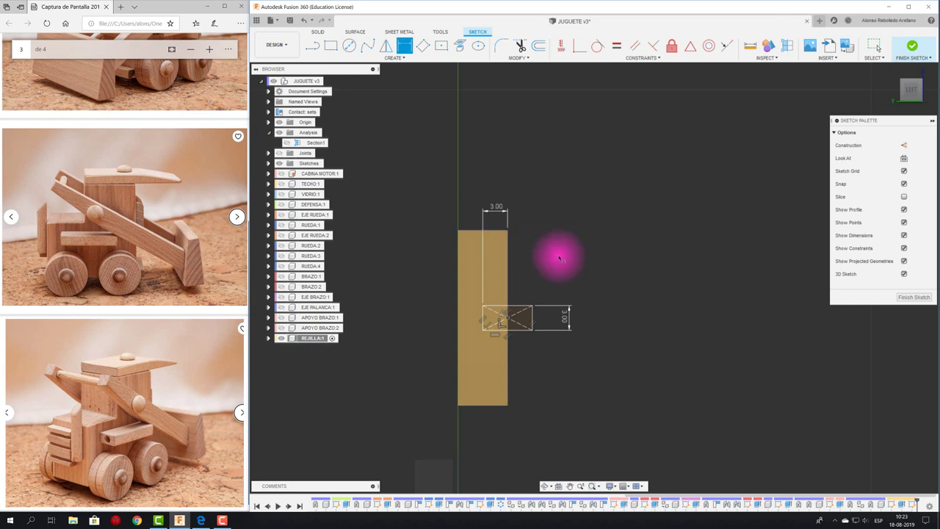
{"action": "scroll", "coordinate": [553, 260], "scroll_direction": "up", "scroll_amount": 1}
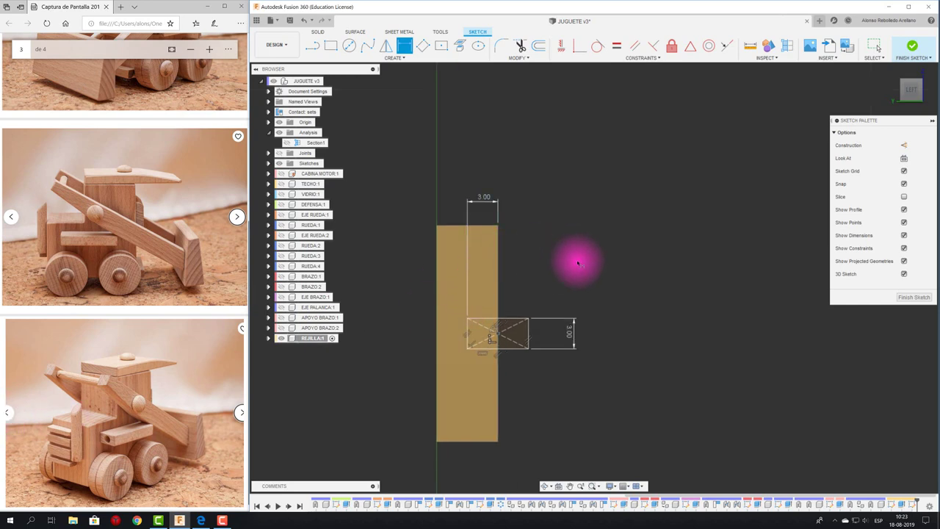
{"action": "key", "text": "Escape"}
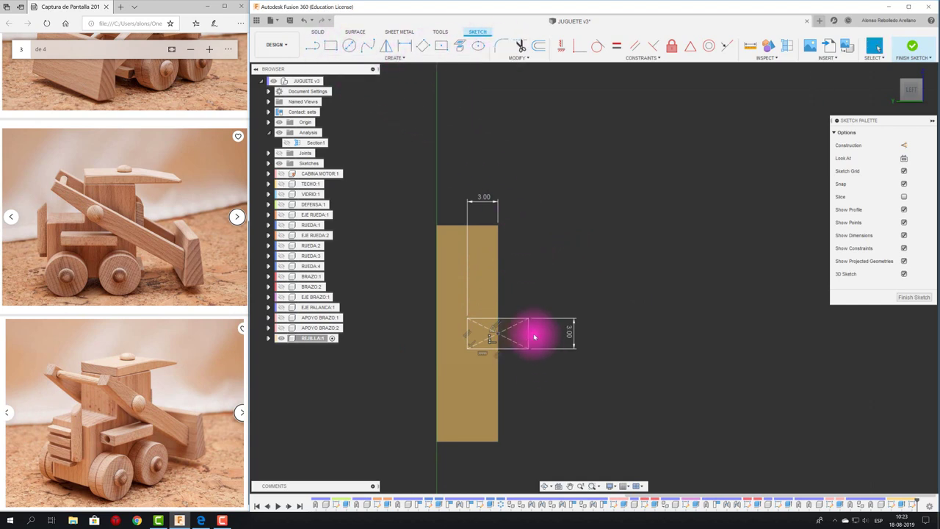
Step: Draw a second rectangle above the first and dimension its height to 3 mm
{"action": "left_click", "coordinate": [441, 46]}
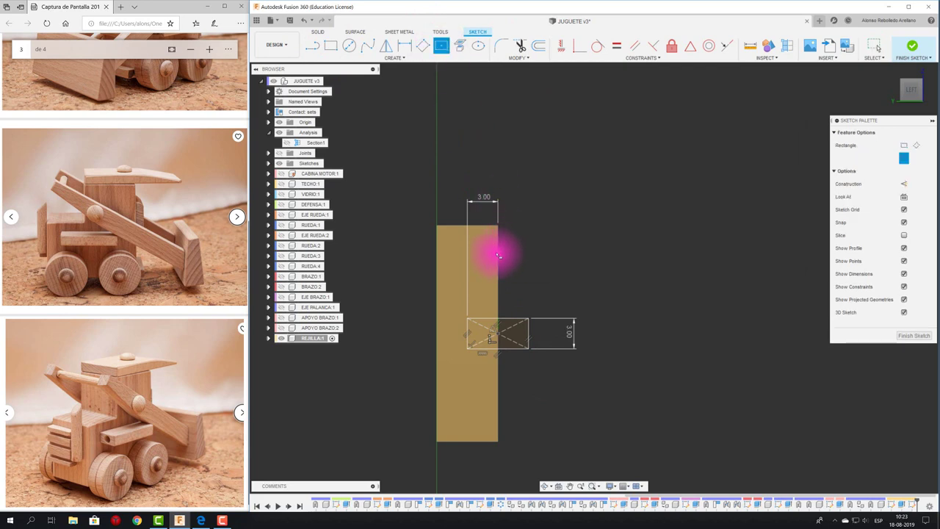
{"action": "left_click", "coordinate": [490, 252]}
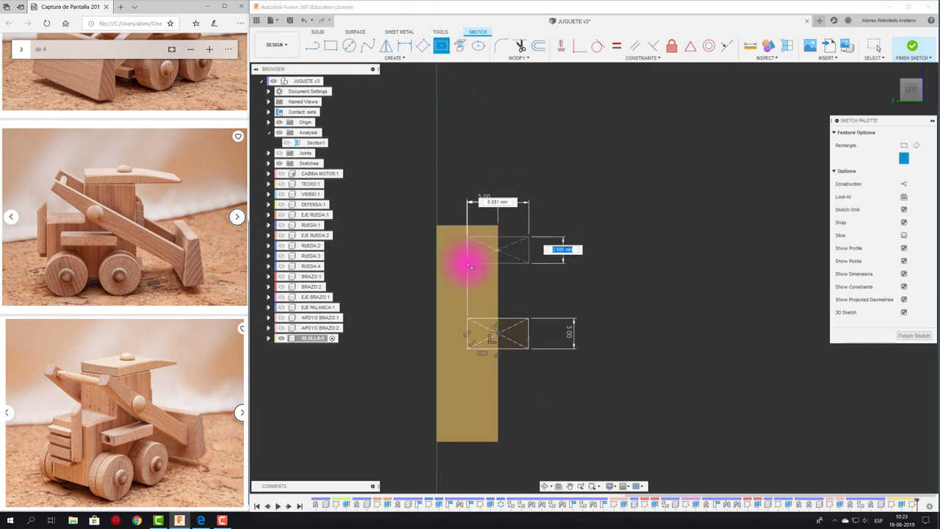
{"action": "left_click", "coordinate": [470, 267]}
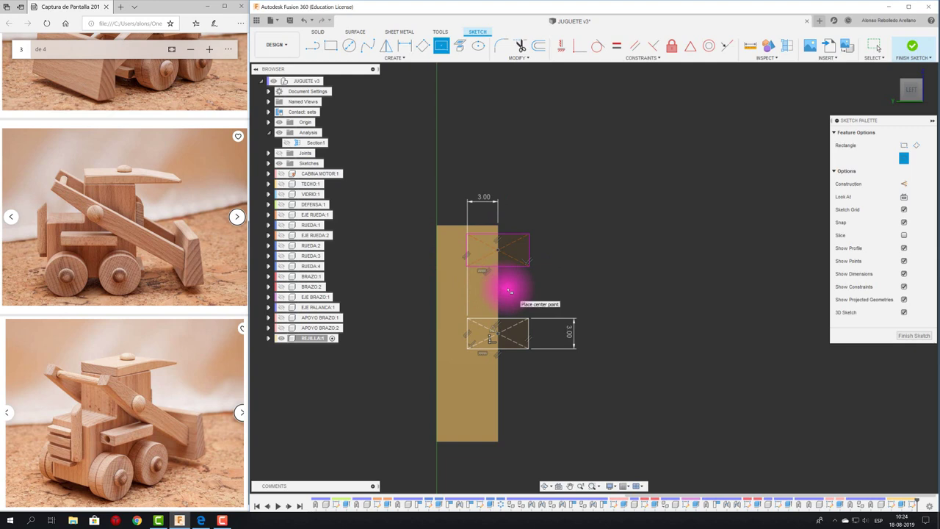
{"action": "key", "text": "Escape"}
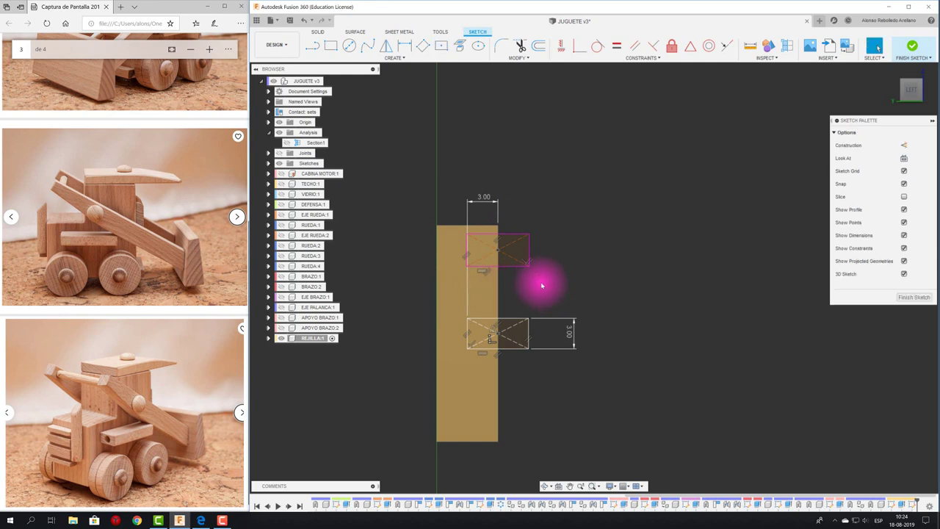
{"action": "key", "text": "d"}
{"action": "left_click", "coordinate": [529, 246]}
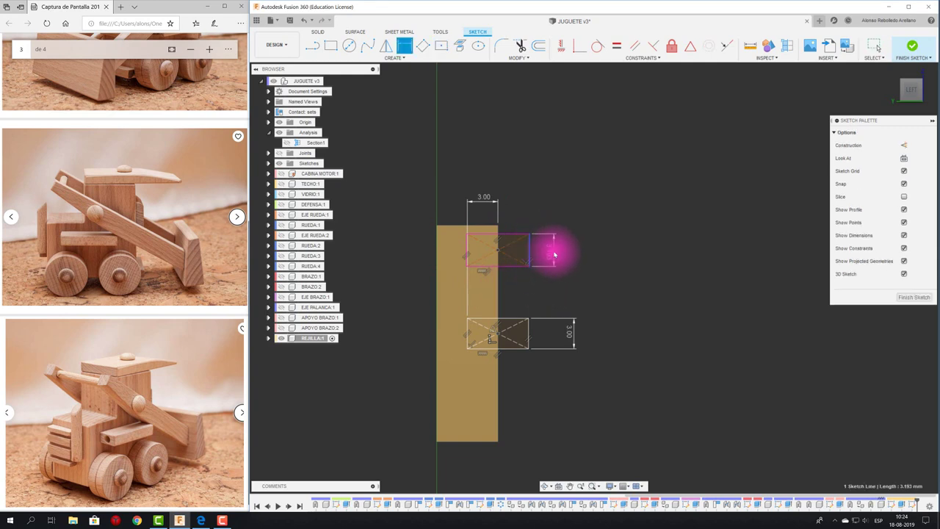
{"action": "left_click", "coordinate": [555, 252]}
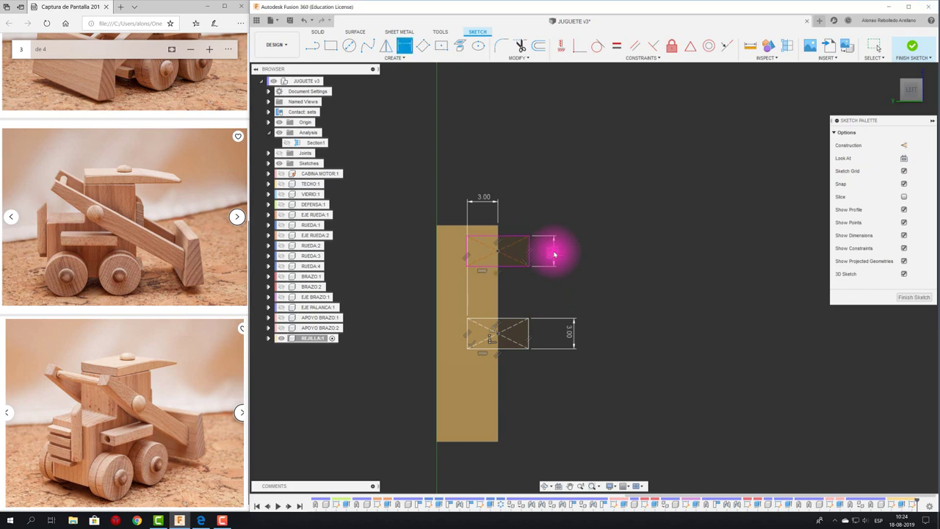
{"action": "key", "text": "Return"}
{"action": "scroll", "coordinate": [499, 263], "scroll_direction": "up", "scroll_amount": 3}
{"action": "key", "text": "r"}
Step: Dimension the upper rectangle's horizontal offset from the block edge to 3 mm
{"action": "left_click", "coordinate": [440, 230]}
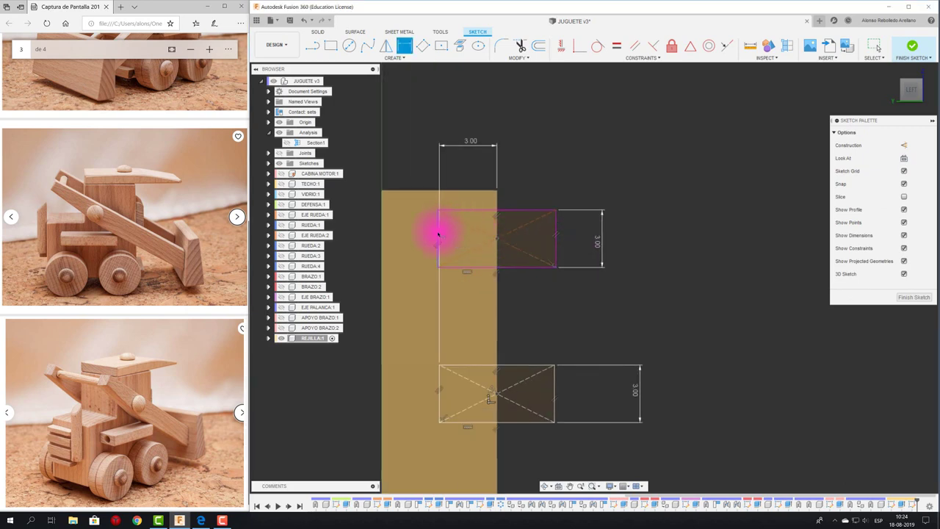
{"action": "left_click", "coordinate": [479, 233]}
{"action": "left_click", "coordinate": [505, 230]}
{"action": "left_click", "coordinate": [482, 173]}
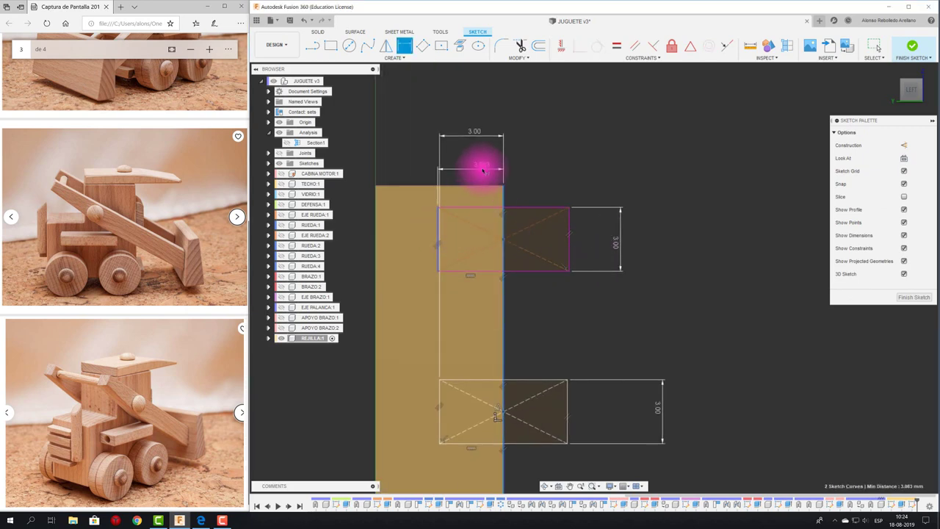
{"action": "left_click", "coordinate": [482, 170]}
{"action": "key", "text": "Return"}
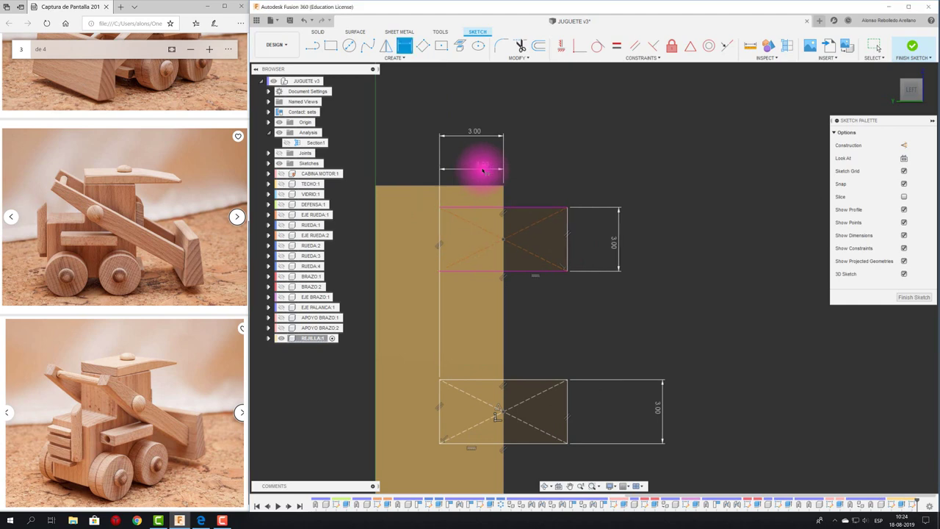
{"action": "scroll", "coordinate": [482, 171], "scroll_direction": "down", "scroll_amount": 3}
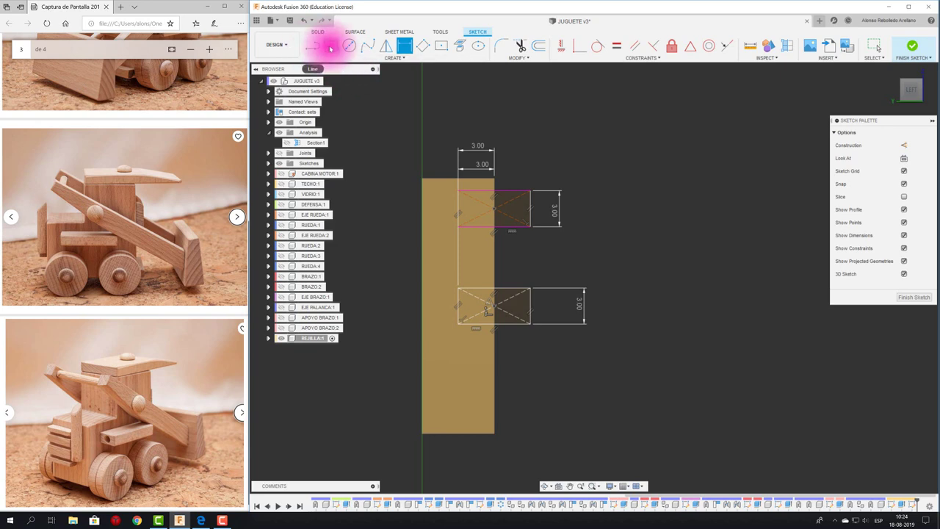
Step: Draw a horizontal construction line through the middle rectangle
{"action": "left_click", "coordinate": [312, 45]}
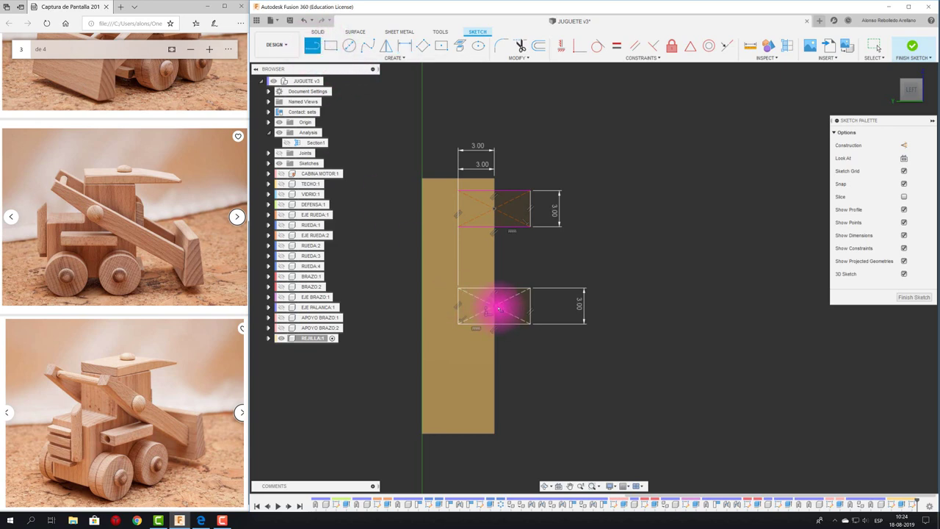
{"action": "left_click", "coordinate": [385, 305]}
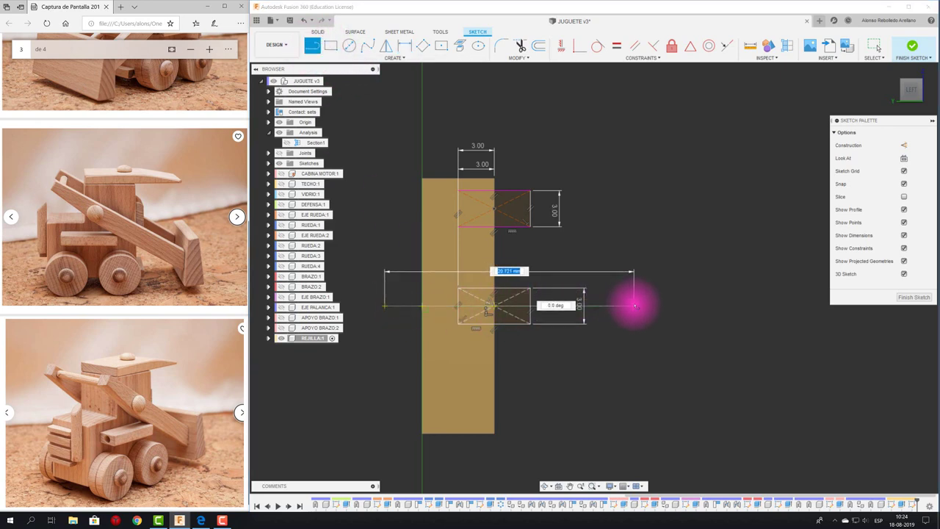
{"action": "left_click", "coordinate": [635, 306]}
{"action": "key", "text": "Escape"}
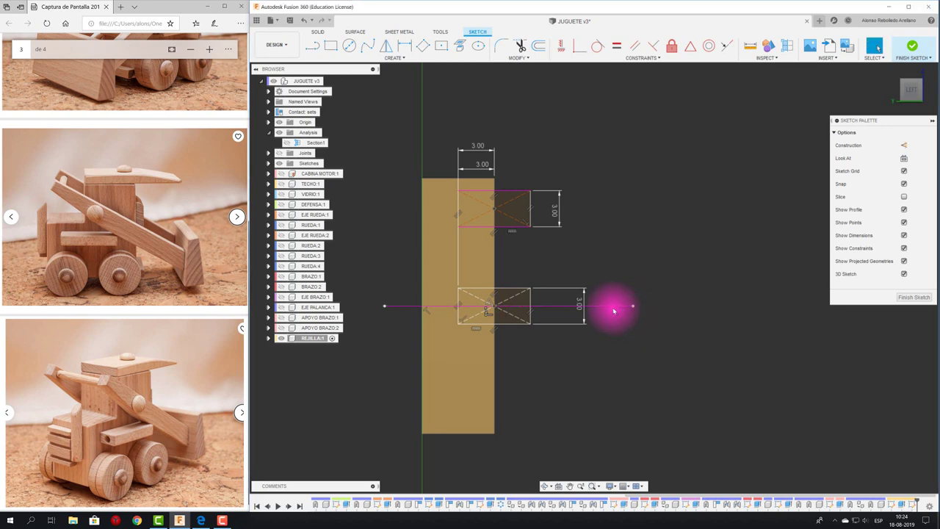
{"action": "left_click", "coordinate": [903, 144]}
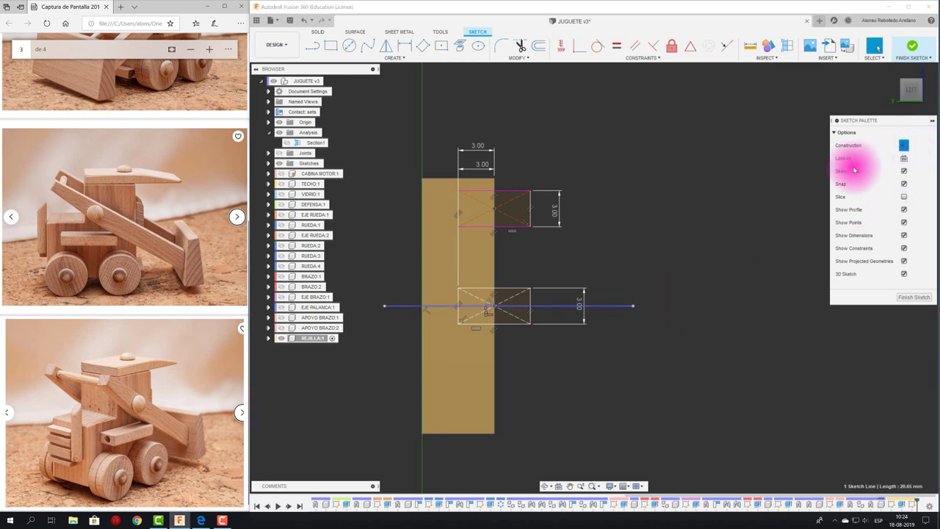
Step: Mirror the upper rectangle's edges across the construction line to add a matching rectangle below
{"action": "left_click", "coordinate": [400, 59]}
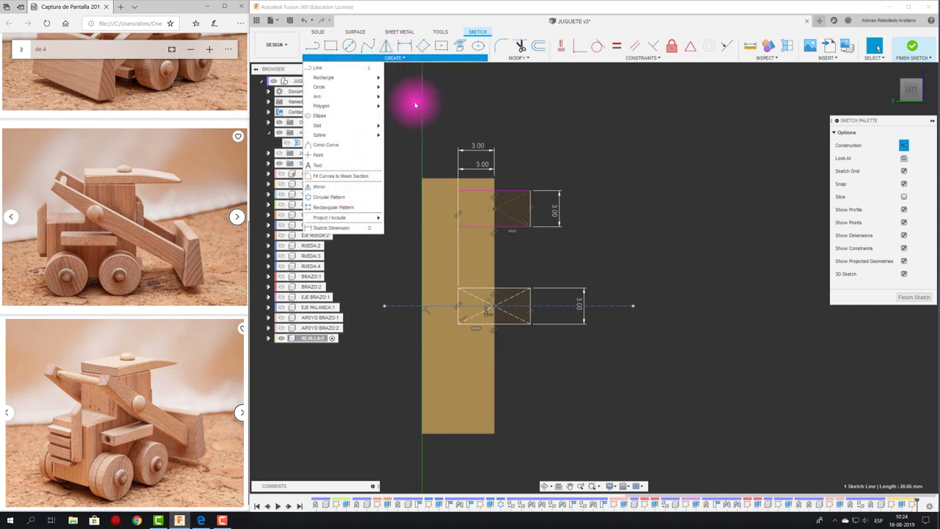
{"action": "left_click", "coordinate": [415, 105]}
{"action": "left_click", "coordinate": [387, 49]}
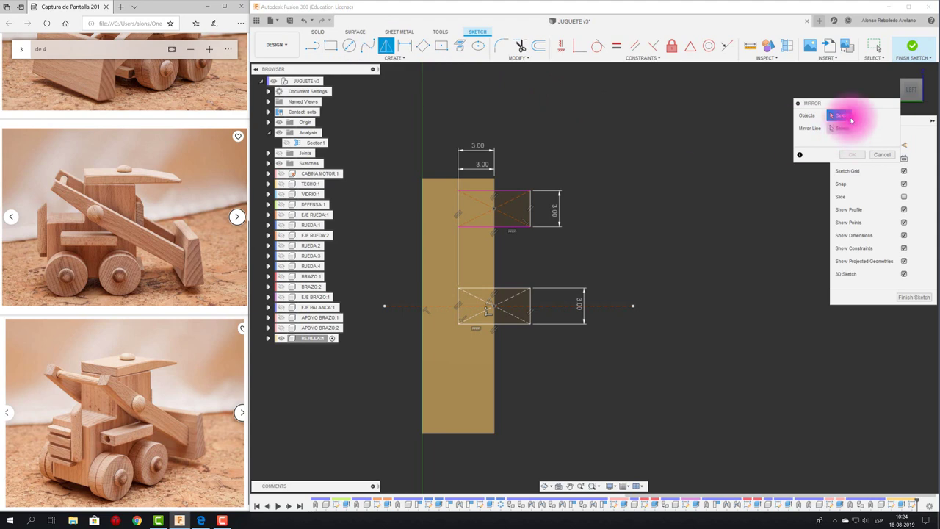
{"action": "left_click_drag", "start_coordinate": [854, 105], "coordinate": [734, 106]}
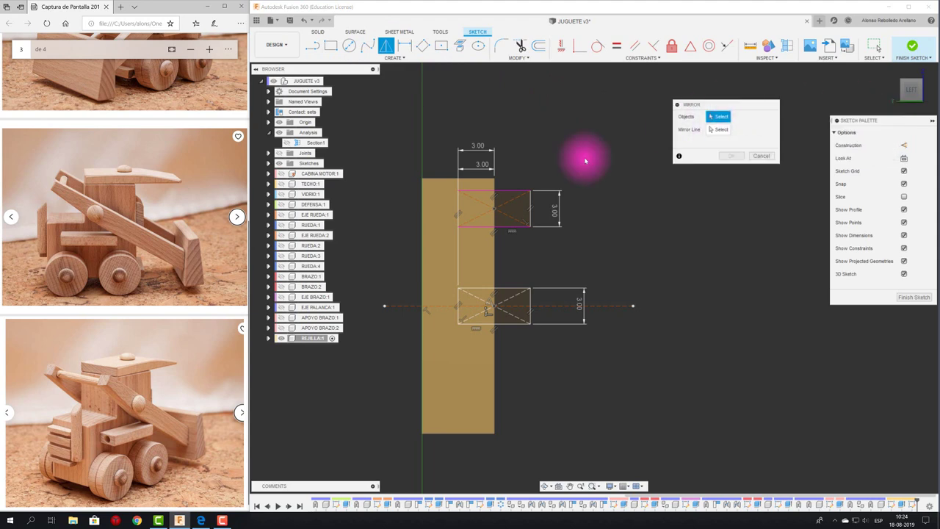
{"action": "left_click", "coordinate": [516, 191]}
{"action": "left_click", "coordinate": [532, 202]}
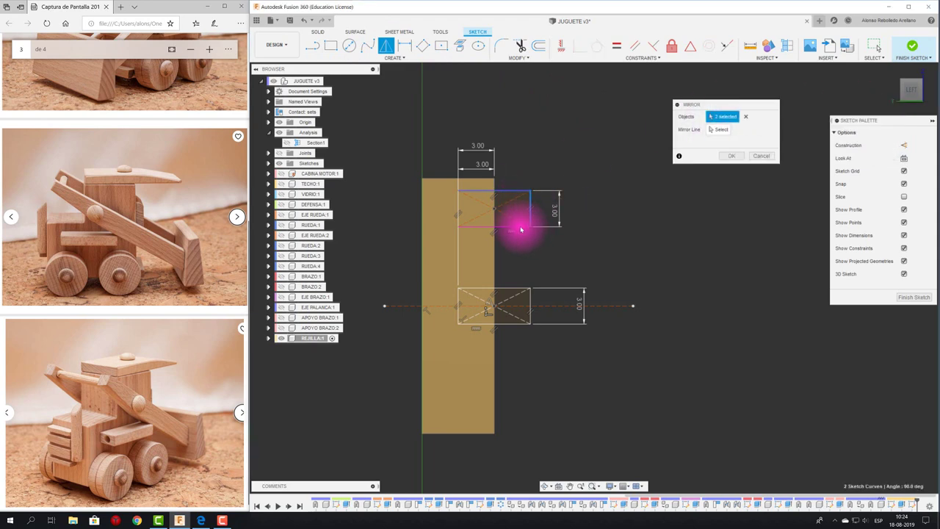
{"action": "left_click", "coordinate": [461, 209]}
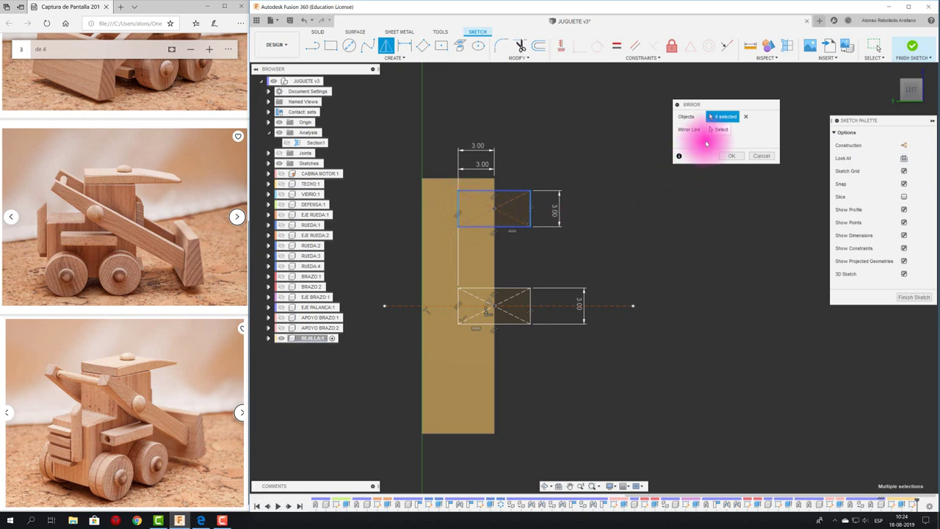
{"action": "left_click", "coordinate": [721, 130]}
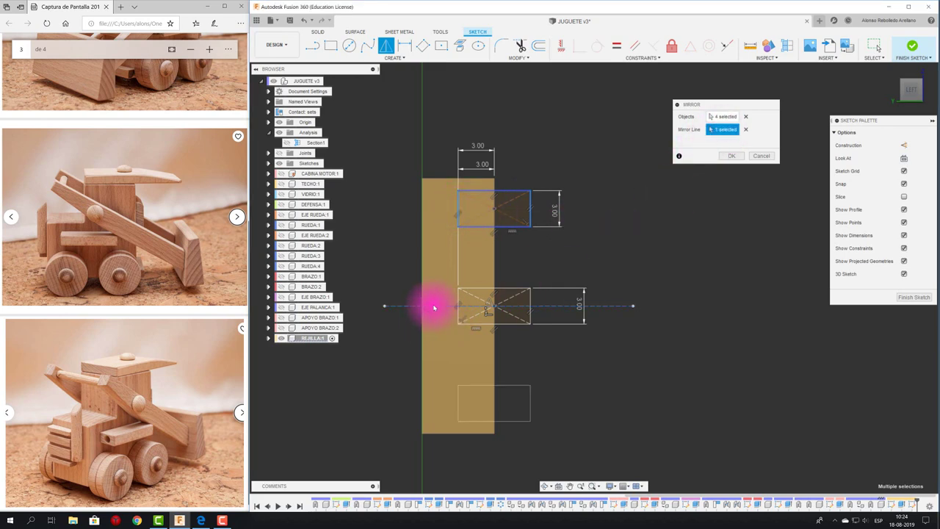
{"action": "left_click", "coordinate": [732, 156]}
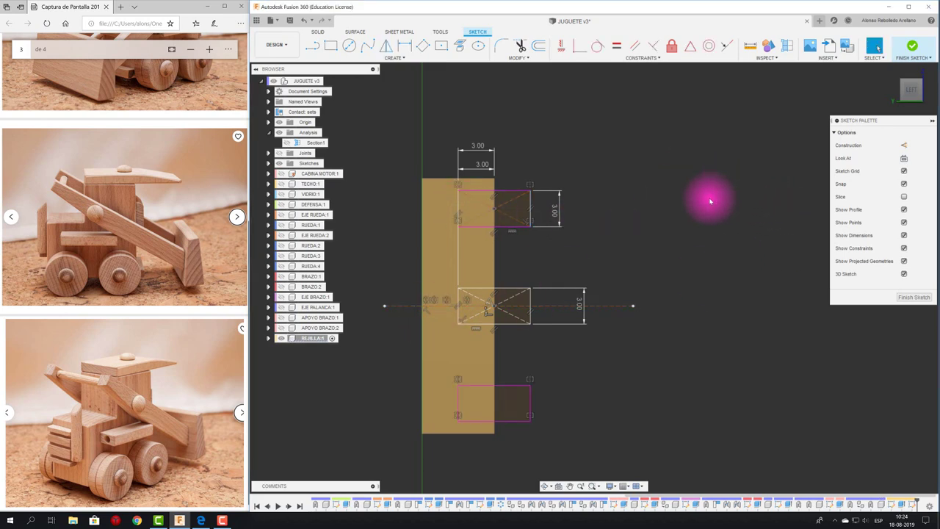
Step: Extrude the three slot profiles as a -11.069 mm cut into the REJILLA block
{"action": "key", "text": "e"}
{"action": "left_click", "coordinate": [484, 222]}
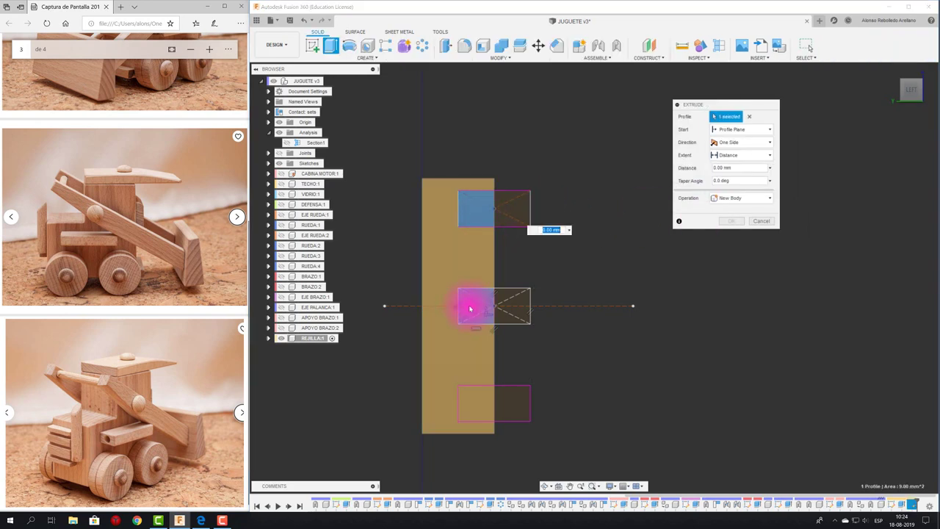
{"action": "left_click", "coordinate": [474, 306]}
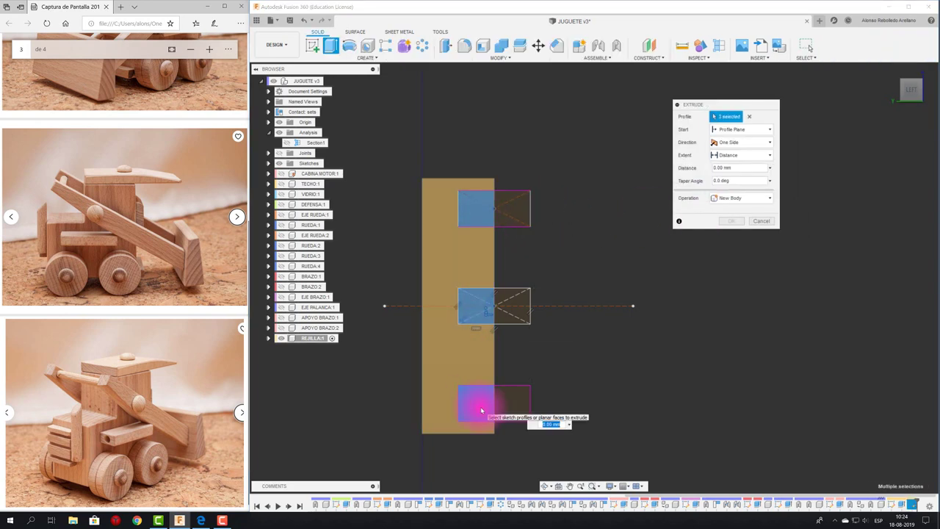
{"action": "middle_click_drag", "start_coordinate": [481, 410], "coordinate": [440, 390], "text": "shift"}
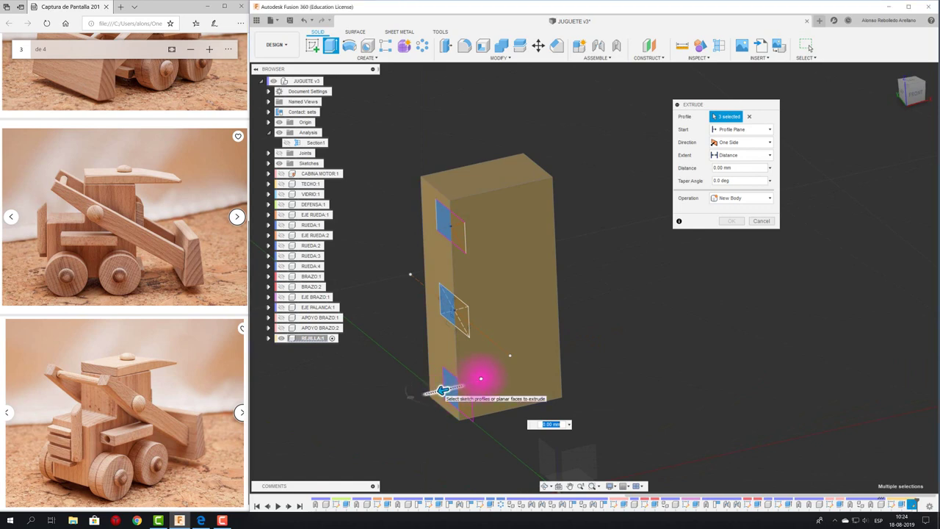
{"action": "left_click_drag", "start_coordinate": [481, 379], "coordinate": [592, 362]}
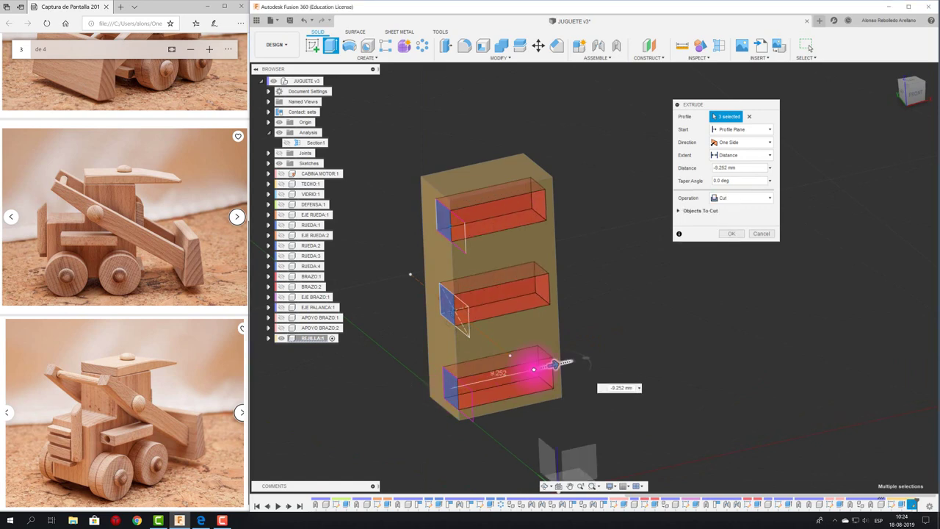
{"action": "left_click", "coordinate": [740, 234]}
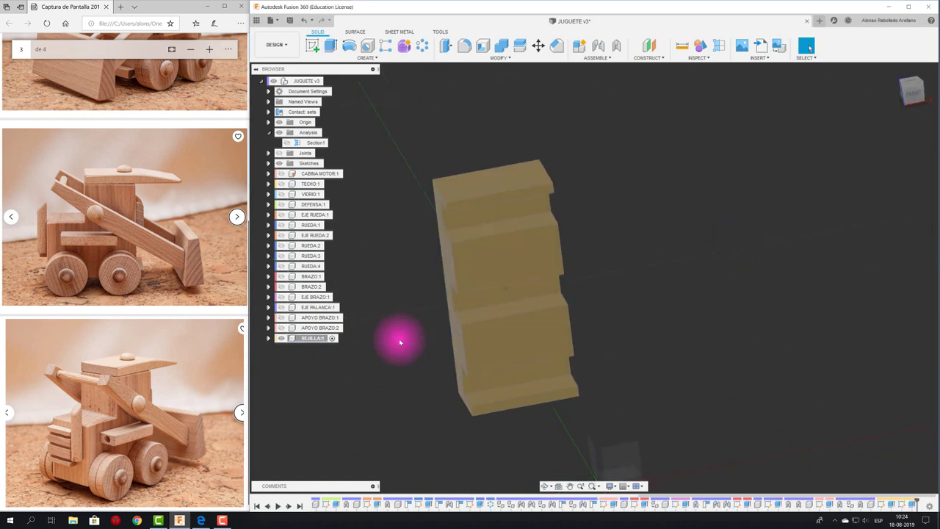
{"action": "right_click", "coordinate": [317, 338]}
Step: Unisolate REJILLA and make the root JUGUETE v3 assembly active
{"action": "left_click", "coordinate": [342, 306]}
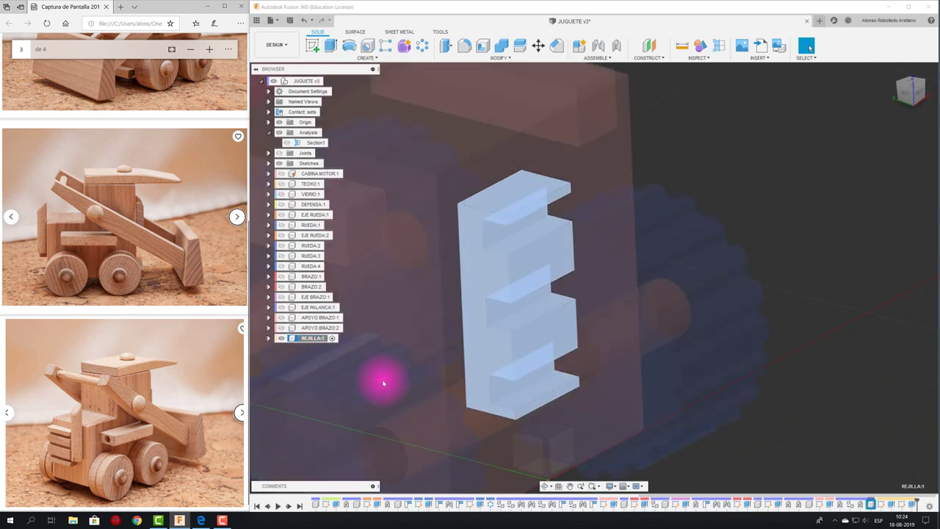
{"action": "scroll", "coordinate": [707, 215], "scroll_direction": "down", "scroll_amount": 5}
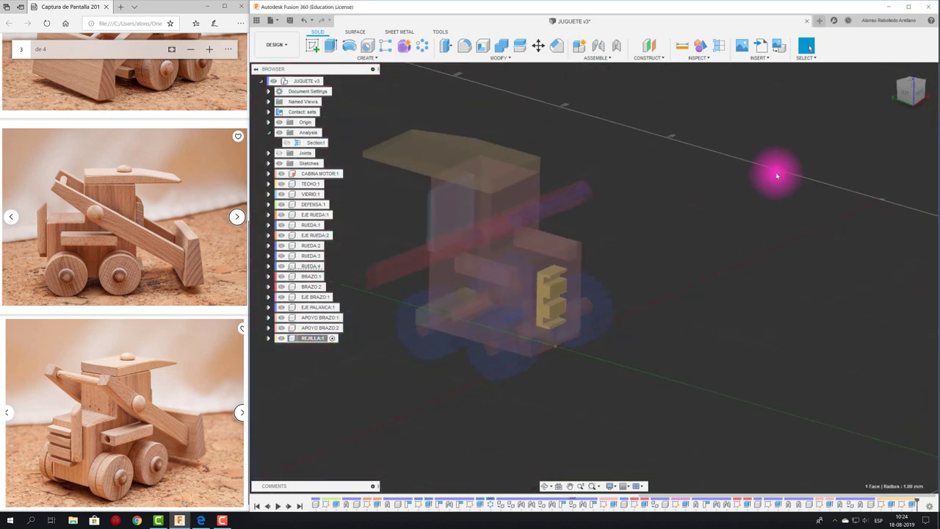
{"action": "left_click", "coordinate": [330, 83]}
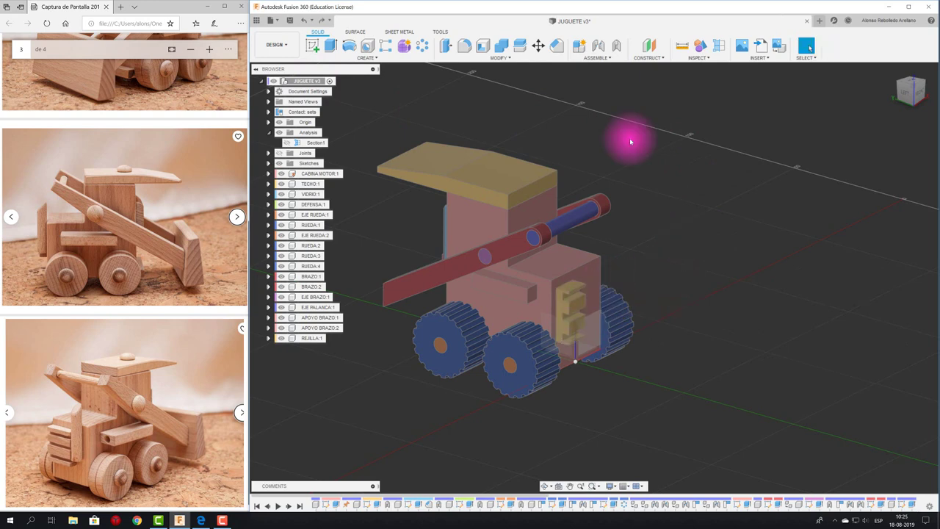
Step: Join CABINA MOTOR and REJILLA with a rigid as-built joint
{"action": "left_click", "coordinate": [618, 45]}
{"action": "left_click", "coordinate": [572, 293]}
{"action": "left_click", "coordinate": [566, 300]}
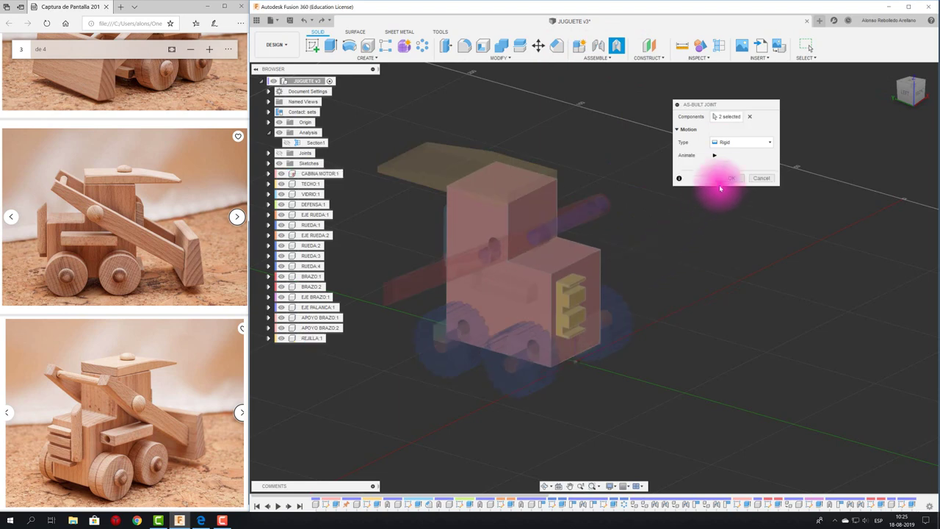
{"action": "left_click", "coordinate": [725, 181]}
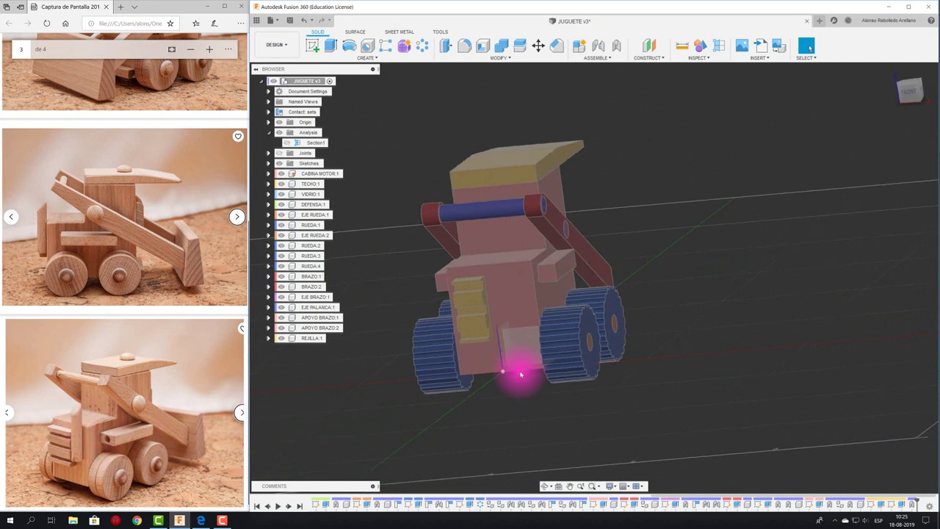
{"action": "middle_click_drag", "start_coordinate": [520, 374], "coordinate": [504, 357], "text": "shift"}
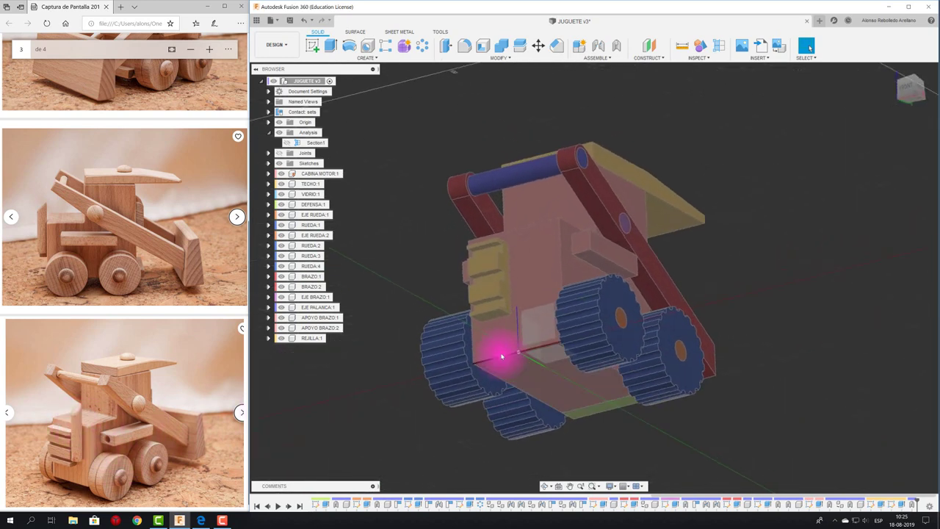
{"action": "scroll", "coordinate": [565, 376], "scroll_direction": "up", "scroll_amount": 3}
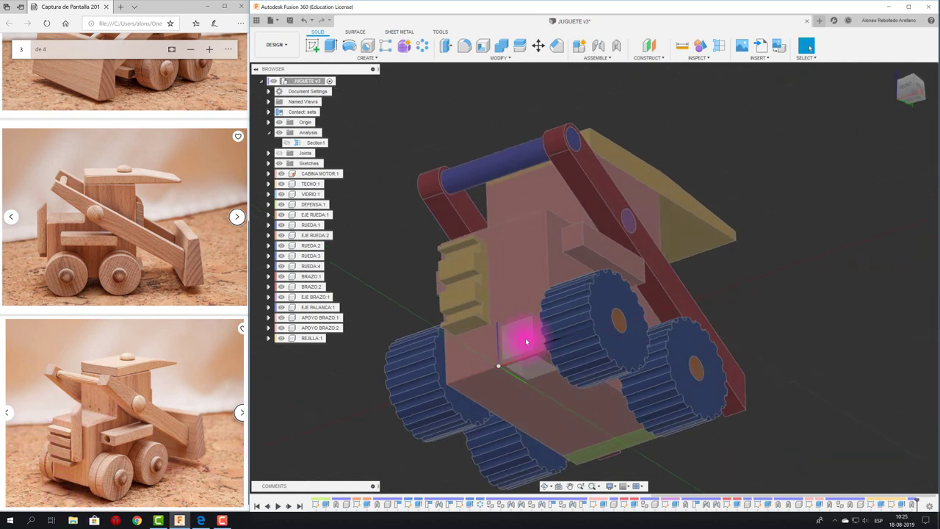
{"action": "scroll", "coordinate": [520, 336], "scroll_direction": "up", "scroll_amount": 3}
{"action": "scroll", "coordinate": [438, 136], "scroll_direction": "down", "scroll_amount": 5}
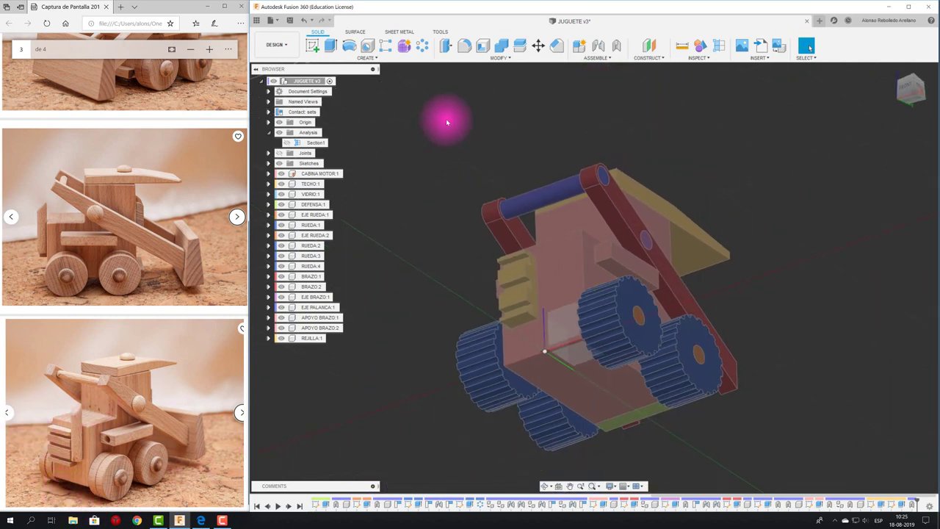
Step: Create a new empty component named ESCAPE
{"action": "left_click", "coordinate": [580, 47]}
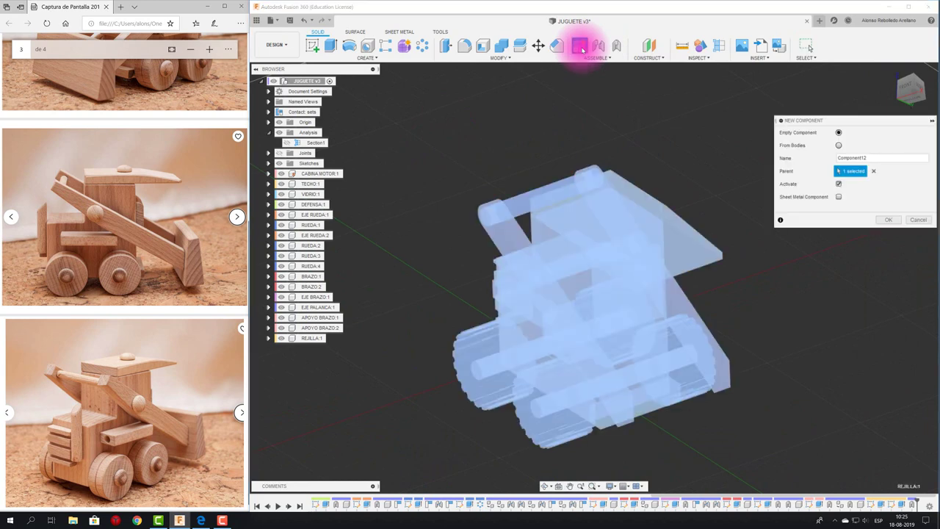
{"action": "double_click", "coordinate": [822, 158]}
{"action": "type", "text": "ESCAPE"}
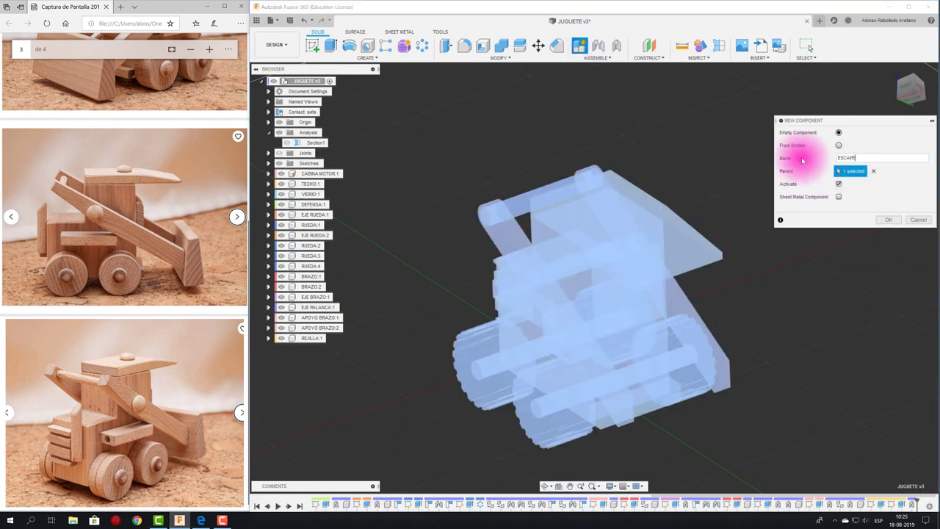
{"action": "left_click", "coordinate": [889, 220]}
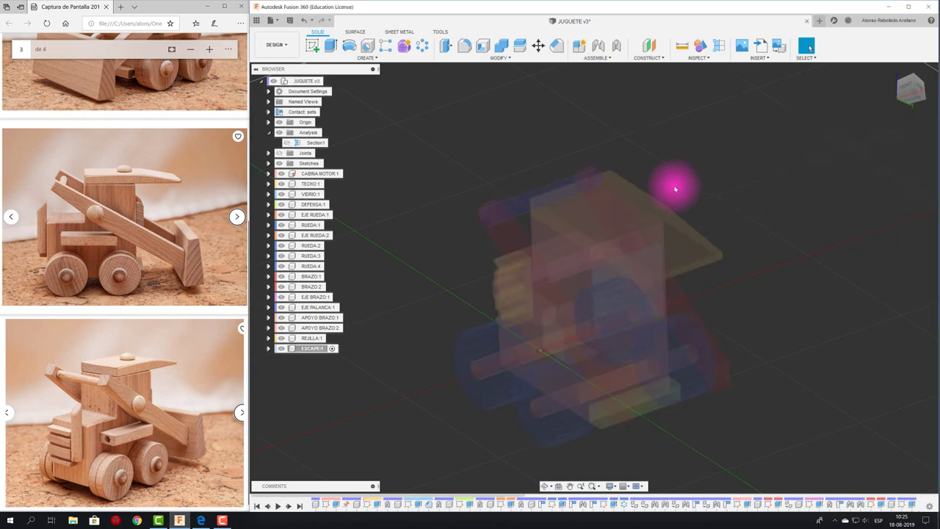
Step: Start a new sketch on the plane through the cab's cross-section
{"action": "left_click", "coordinate": [312, 43]}
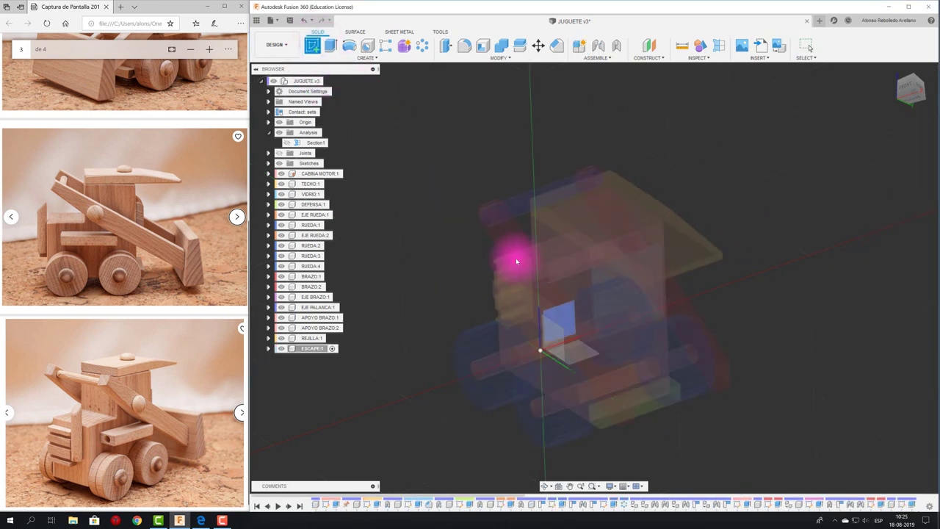
{"action": "scroll", "coordinate": [558, 294], "scroll_direction": "up", "scroll_amount": 3}
{"action": "scroll", "coordinate": [514, 302], "scroll_direction": "up", "scroll_amount": 2}
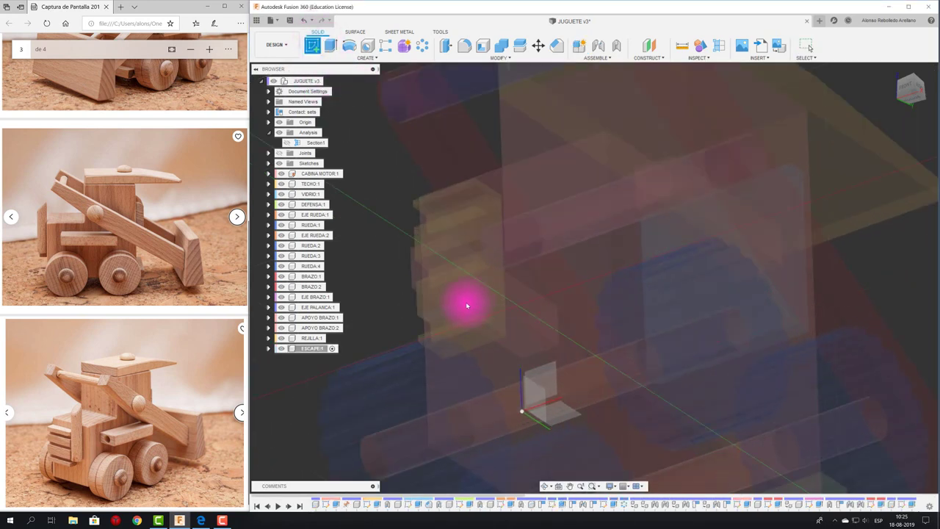
{"action": "left_click", "coordinate": [467, 305]}
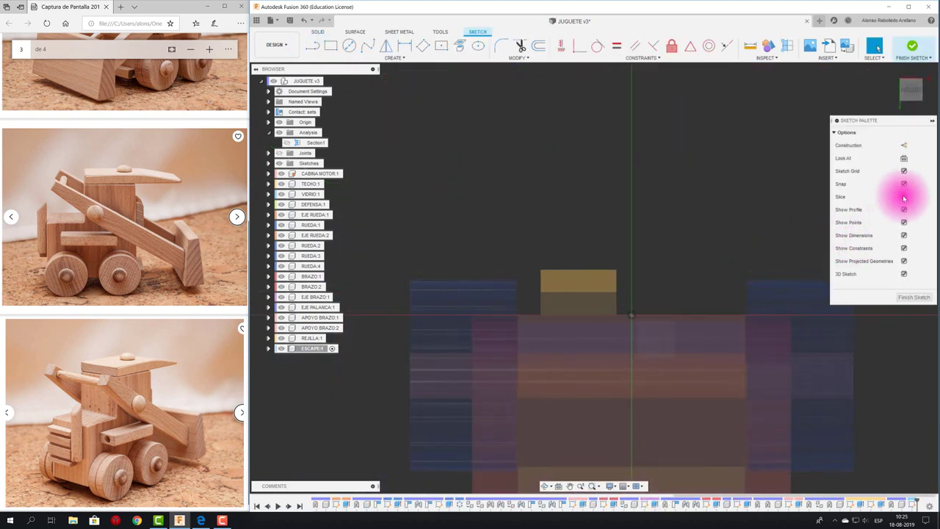
{"action": "scroll", "coordinate": [580, 221], "scroll_direction": "up", "scroll_amount": 1}
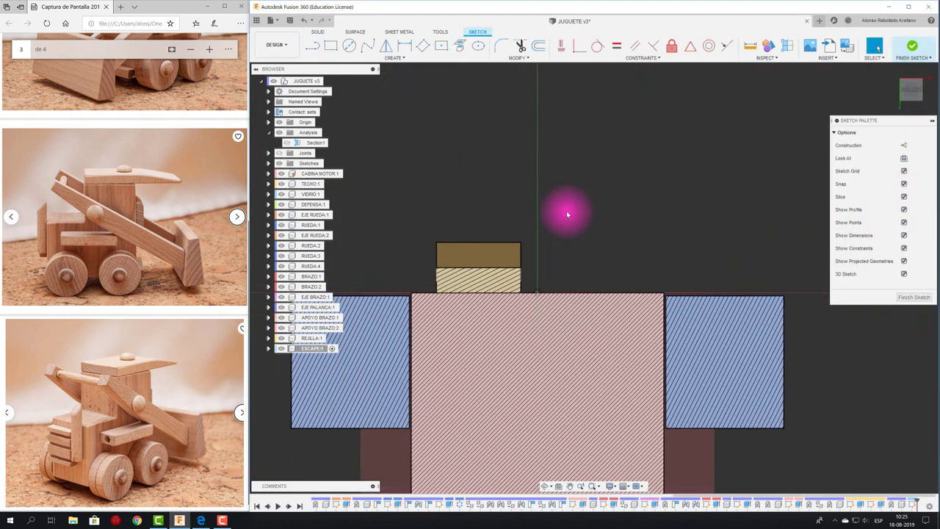
{"action": "scroll", "coordinate": [566, 213], "scroll_direction": "up", "scroll_amount": 1}
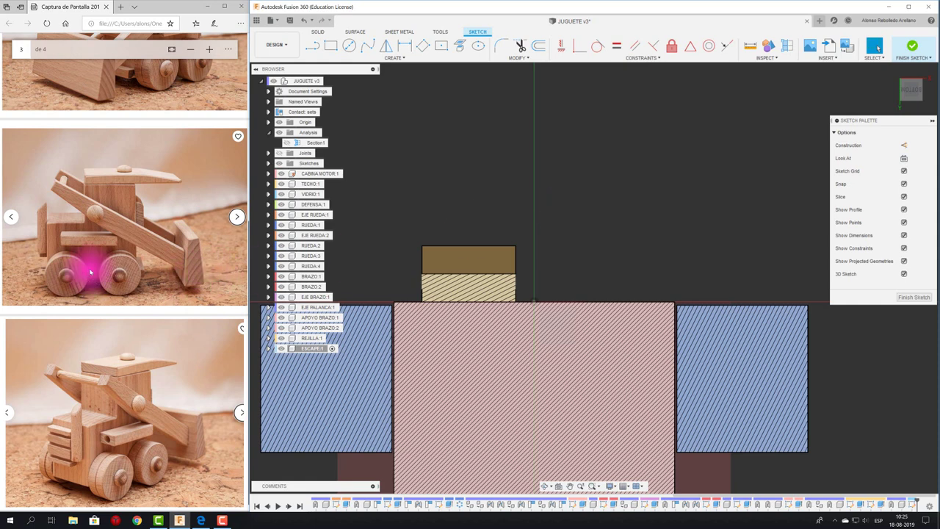
{"action": "scroll", "coordinate": [123, 247], "scroll_direction": "up", "scroll_amount": 2}
{"action": "scroll", "coordinate": [123, 247], "scroll_direction": "up", "scroll_amount": 2}
{"action": "scroll", "coordinate": [123, 246], "scroll_direction": "up", "scroll_amount": 2}
{"action": "scroll", "coordinate": [124, 247], "scroll_direction": "up", "scroll_amount": 2}
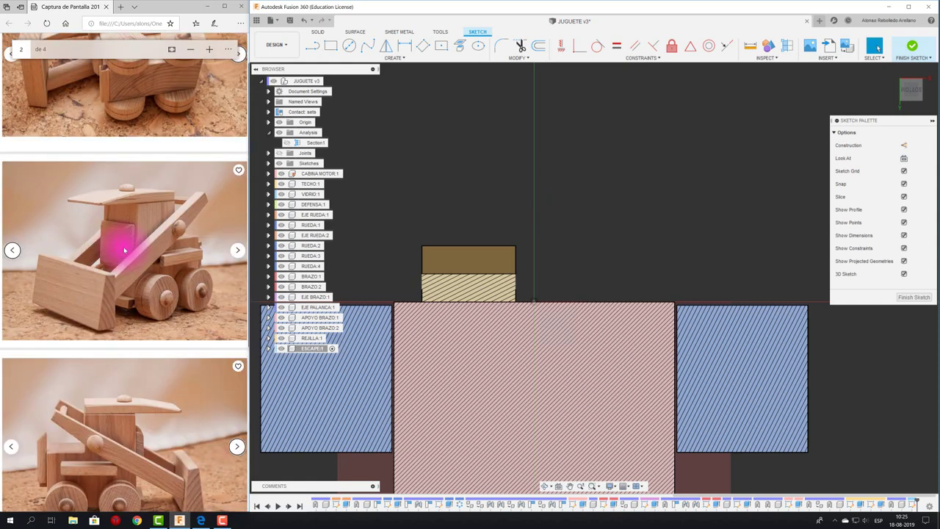
{"action": "scroll", "coordinate": [123, 249], "scroll_direction": "down", "scroll_amount": 1}
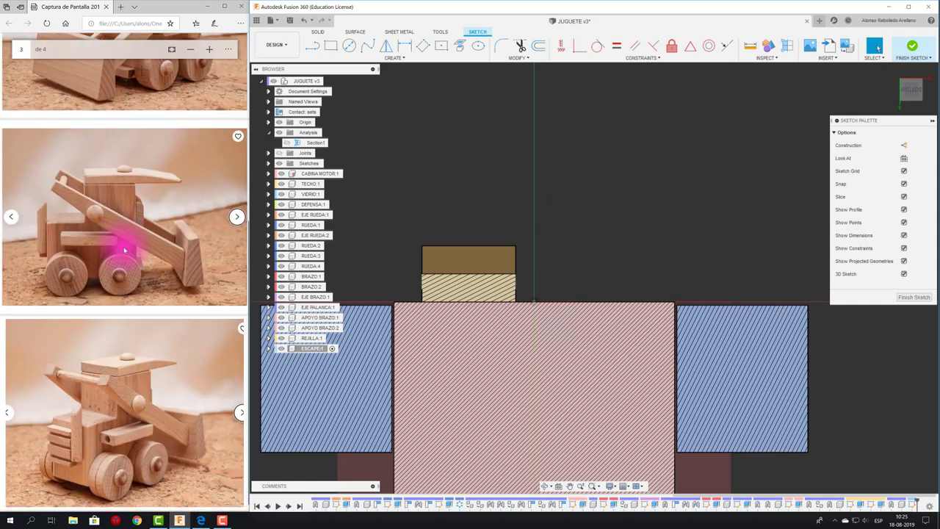
Step: Draw a 6 mm diameter circle centred on top of the cab
{"action": "left_click", "coordinate": [348, 47]}
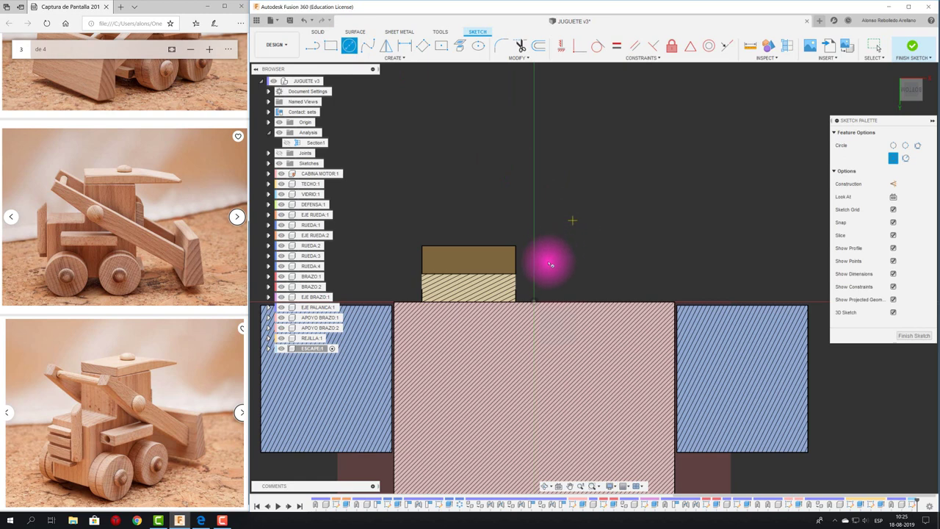
{"action": "left_click", "coordinate": [556, 276]}
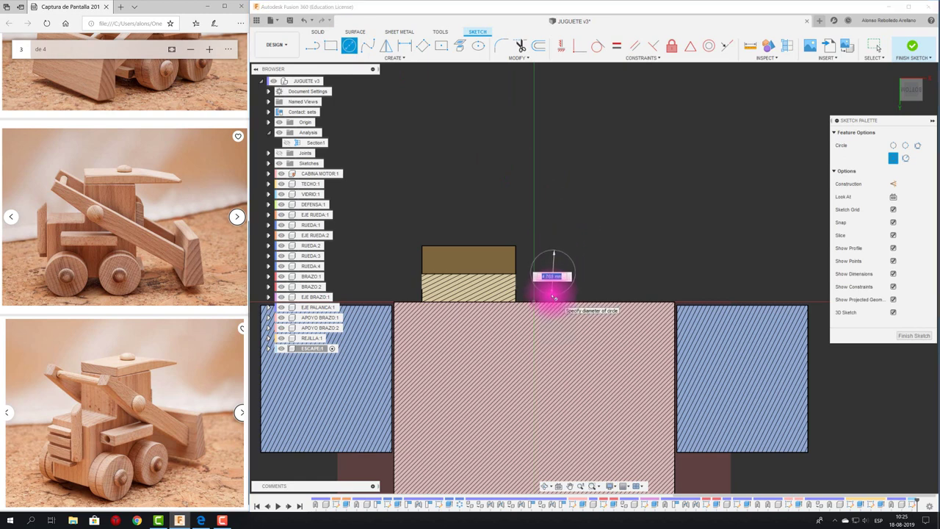
{"action": "type", "text": "6"}
{"action": "key", "text": "Return"}
{"action": "key", "text": "Escape"}
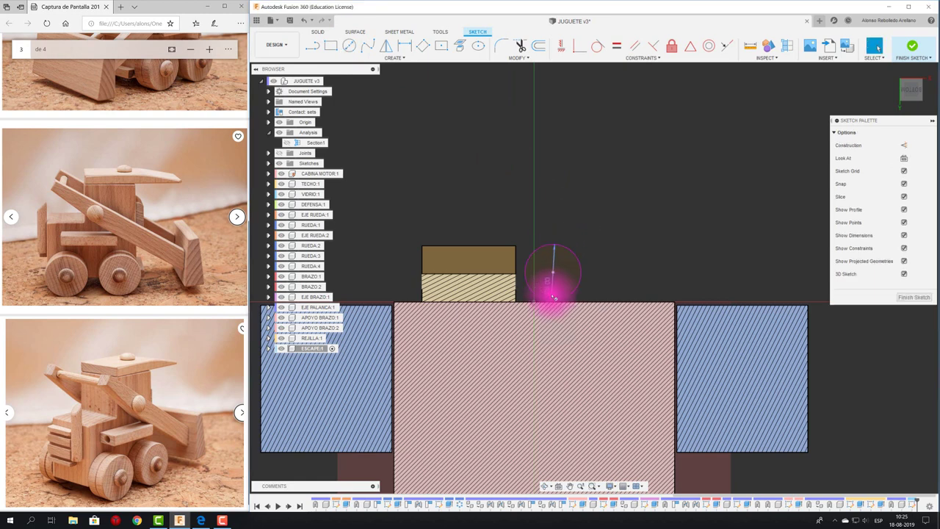
Step: Toggle slicing at the sketch plane and expand the Origin folder to show its planes
{"action": "left_click", "coordinate": [598, 45]}
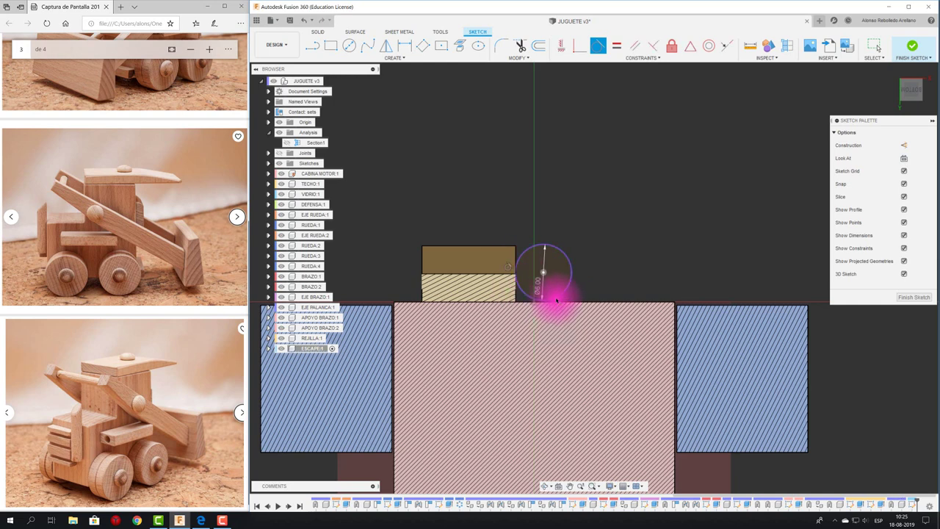
{"action": "left_click", "coordinate": [900, 198]}
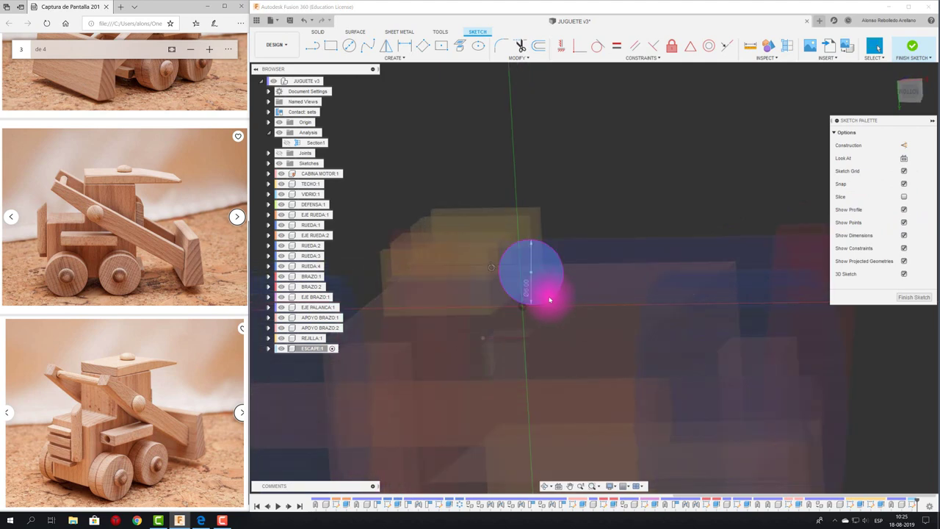
{"action": "left_click", "coordinate": [597, 44]}
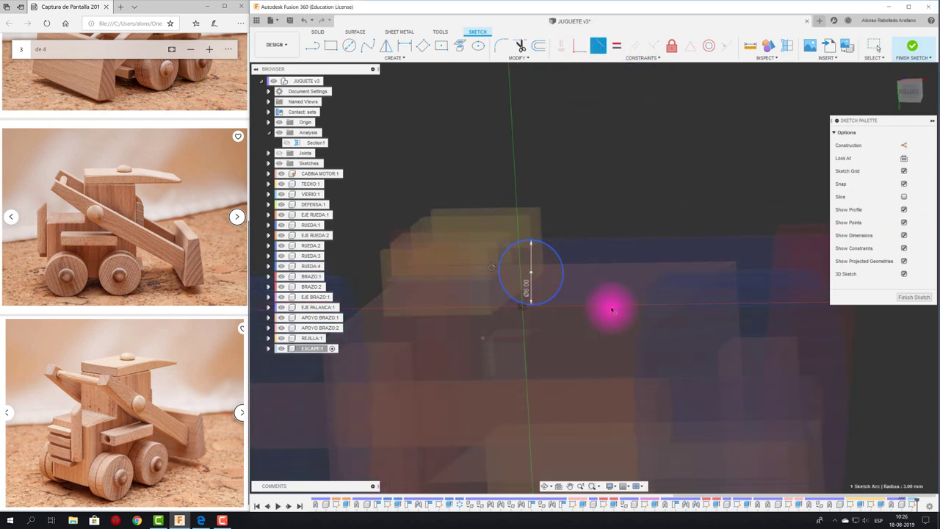
{"action": "middle_click_drag", "start_coordinate": [610, 306], "coordinate": [504, 307], "text": "shift"}
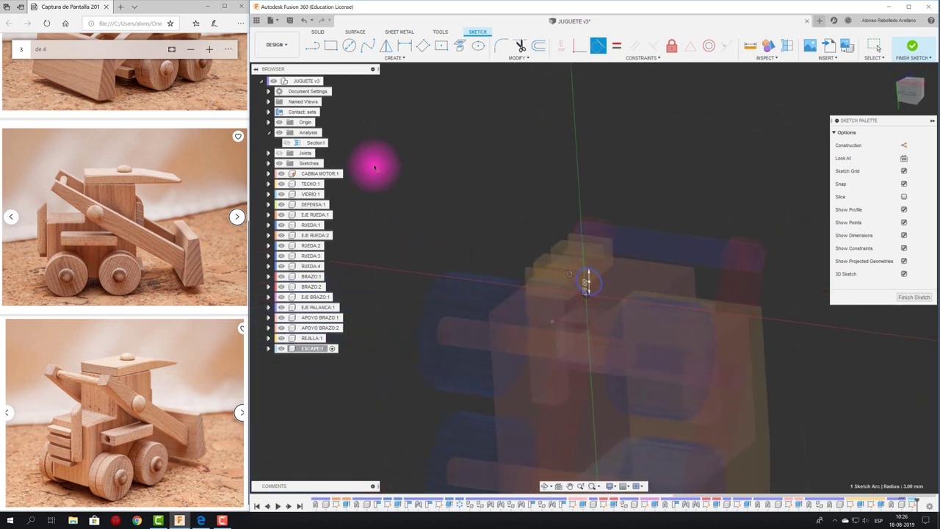
{"action": "left_click", "coordinate": [269, 124]}
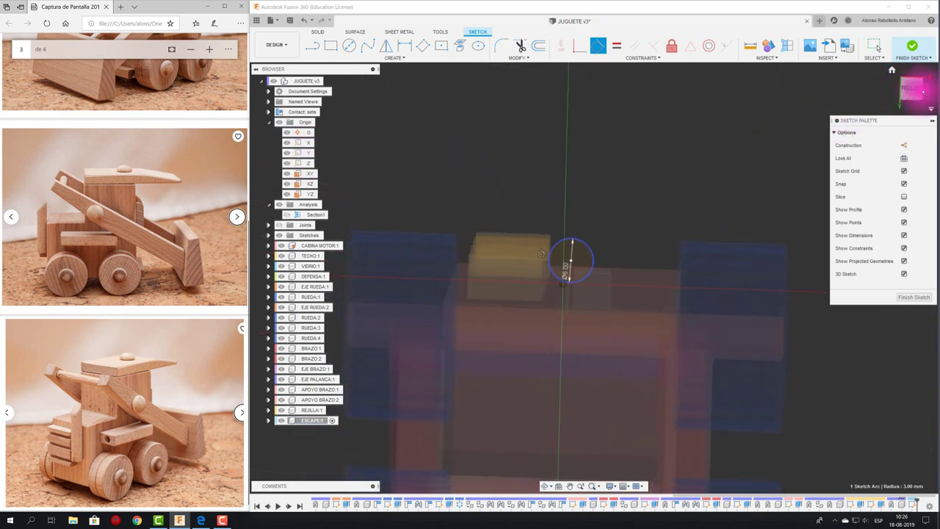
{"action": "scroll", "coordinate": [600, 272], "scroll_direction": "up", "scroll_amount": 3}
{"action": "scroll", "coordinate": [599, 273], "scroll_direction": "up", "scroll_amount": 3}
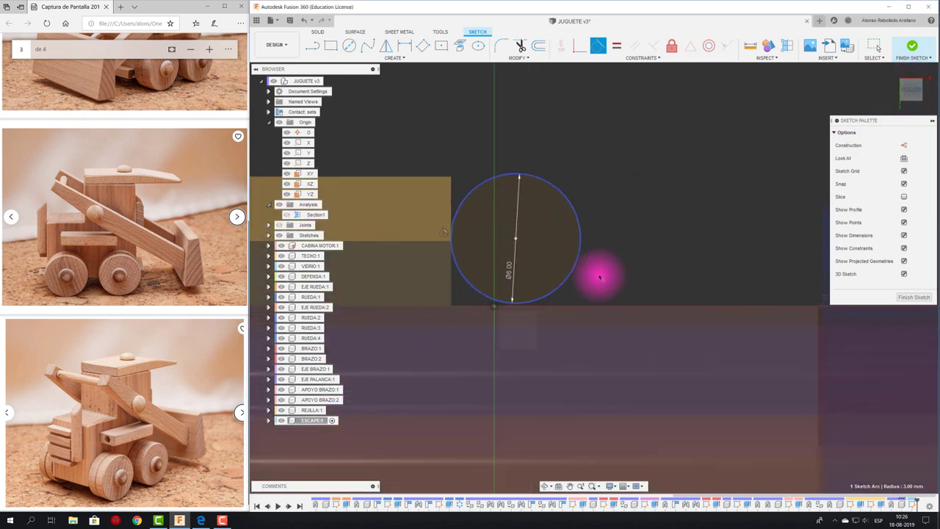
Step: Project the circle and make it tangent to the horizontal edge line below
{"action": "left_click", "coordinate": [566, 282]}
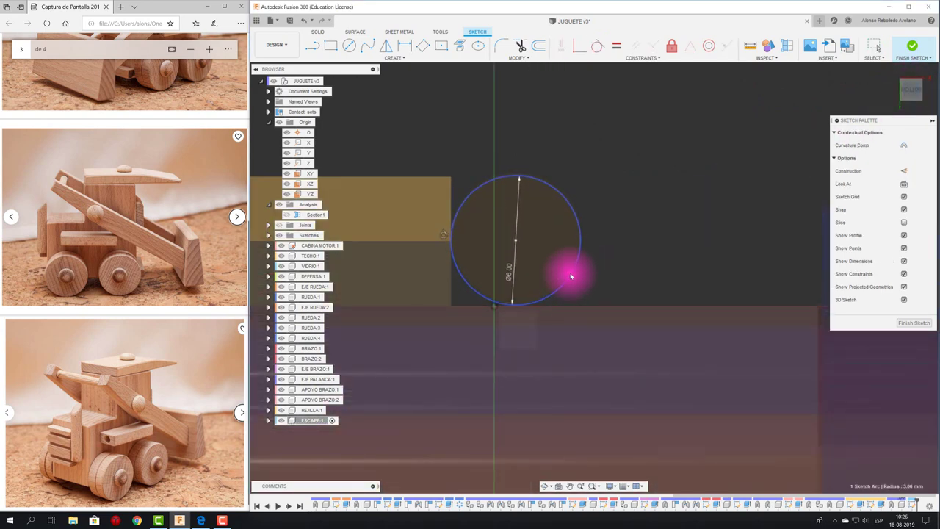
{"action": "left_click", "coordinate": [467, 47]}
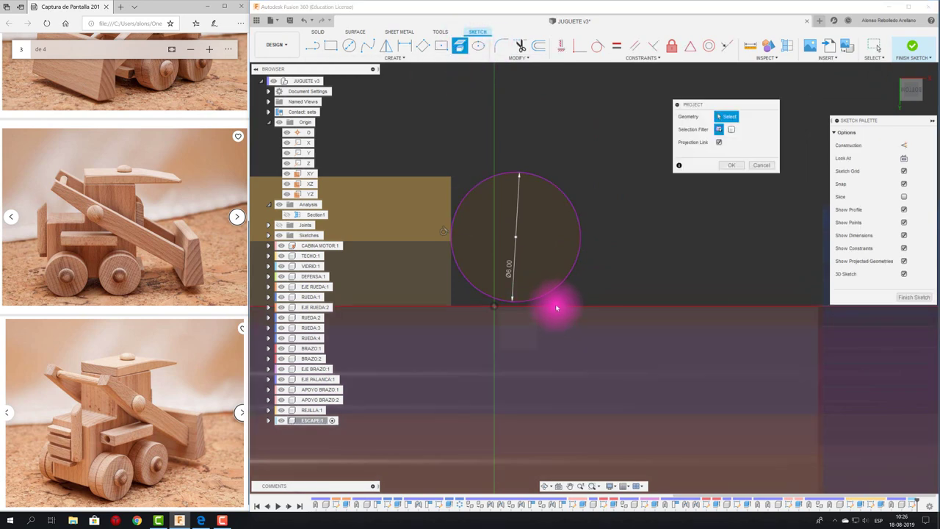
{"action": "left_click", "coordinate": [732, 164]}
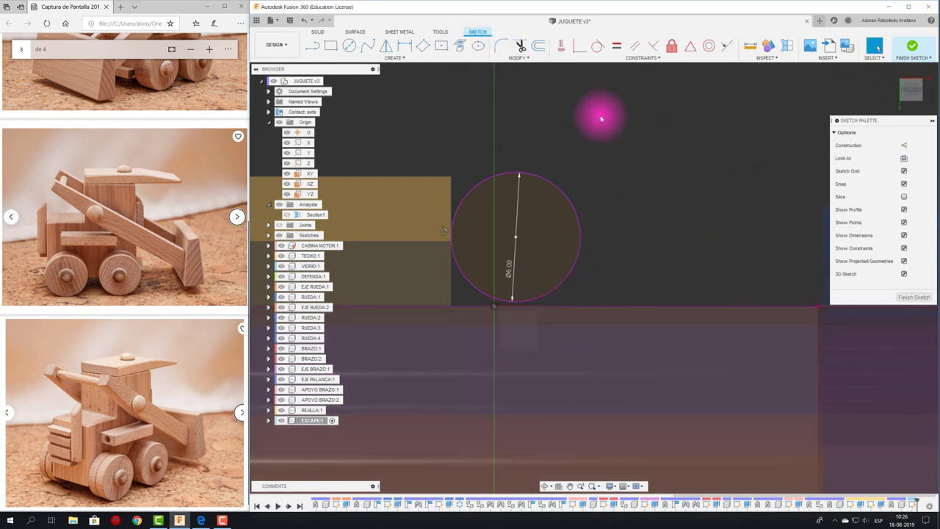
{"action": "left_click", "coordinate": [597, 45]}
{"action": "left_click", "coordinate": [555, 301]}
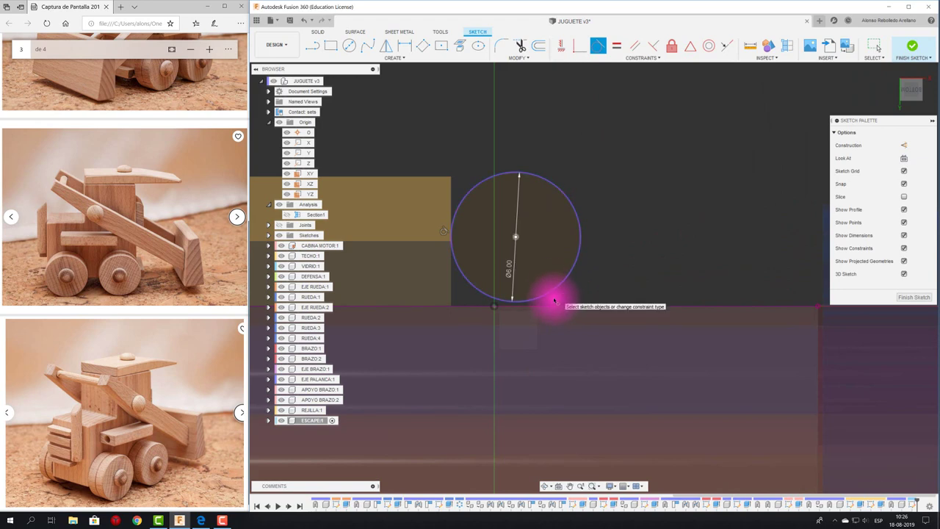
{"action": "left_click", "coordinate": [559, 290]}
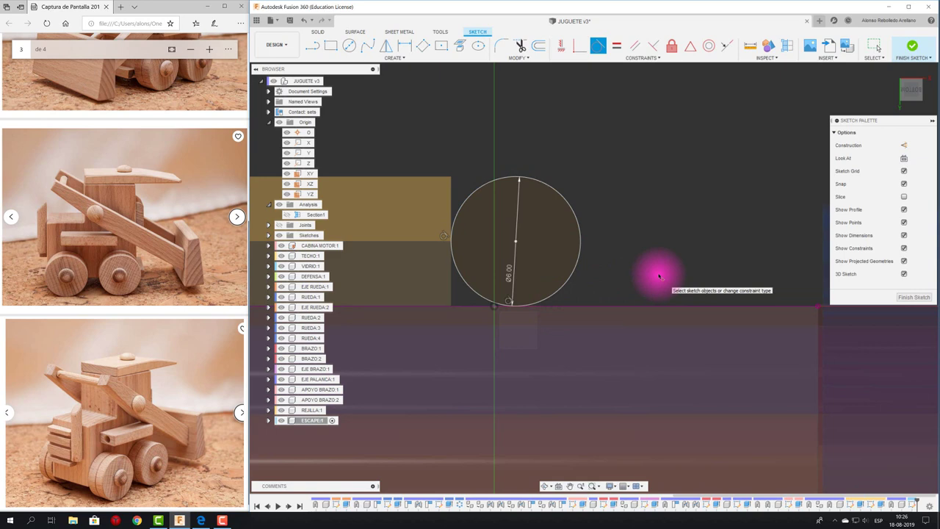
{"action": "middle_click_drag", "start_coordinate": [659, 275], "coordinate": [446, 155], "text": "shift"}
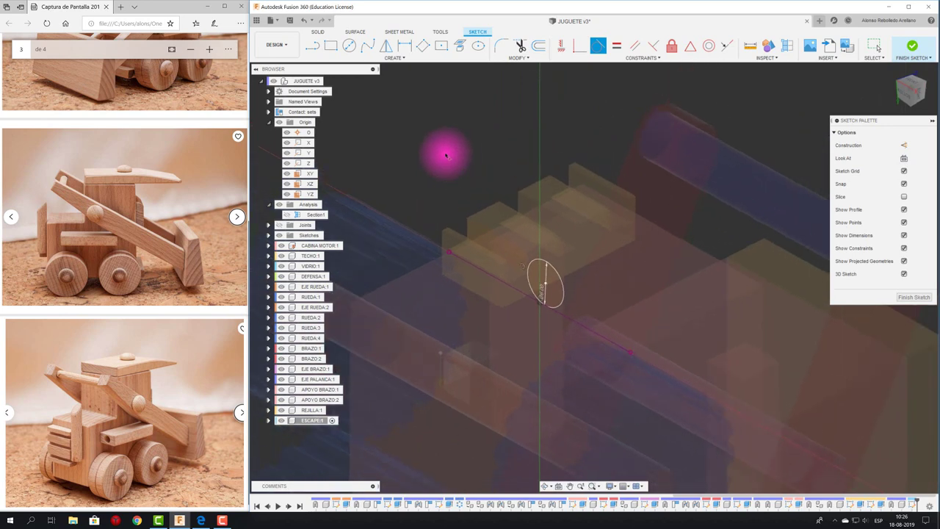
Step: Select the 6 mm circle profile and begin extruding it into a pipe
{"action": "key", "text": "e"}
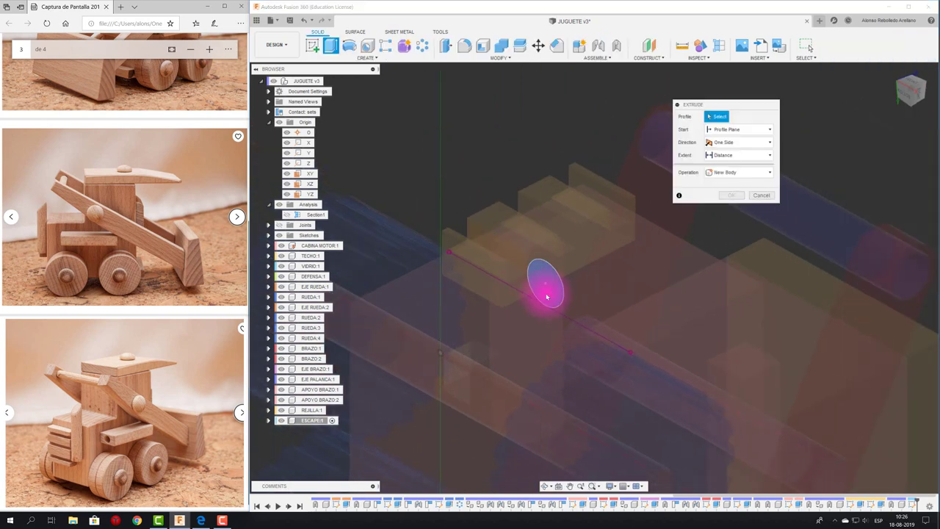
{"action": "left_click", "coordinate": [555, 300]}
{"action": "middle_click_drag", "start_coordinate": [555, 300], "coordinate": [478, 300], "text": "shift"}
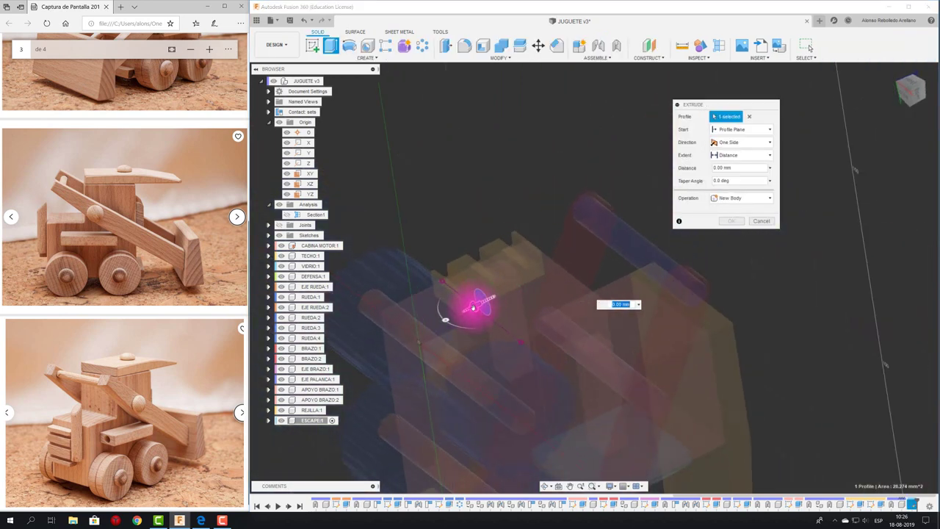
{"action": "left_click_drag", "start_coordinate": [478, 306], "coordinate": [565, 267]}
{"action": "middle_click_drag", "start_coordinate": [580, 253], "coordinate": [619, 240], "text": "shift"}
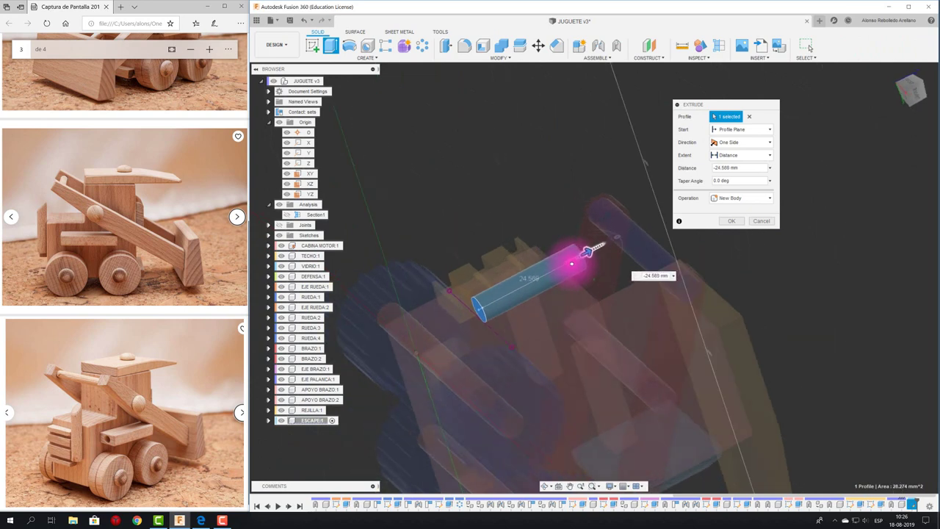
Step: In the Right view, set the pipe extrusion to -33.638 mm as a New Body
{"action": "left_click", "coordinate": [910, 92]}
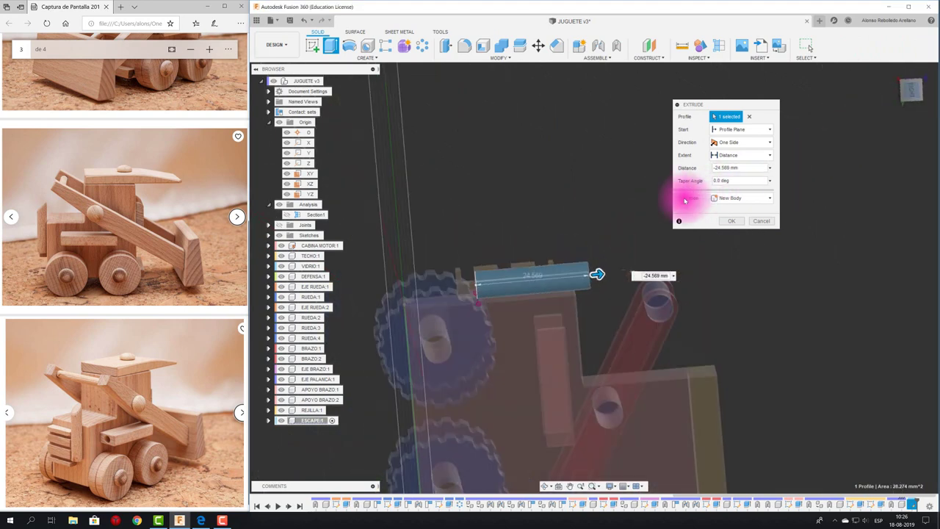
{"action": "left_click", "coordinate": [916, 90]}
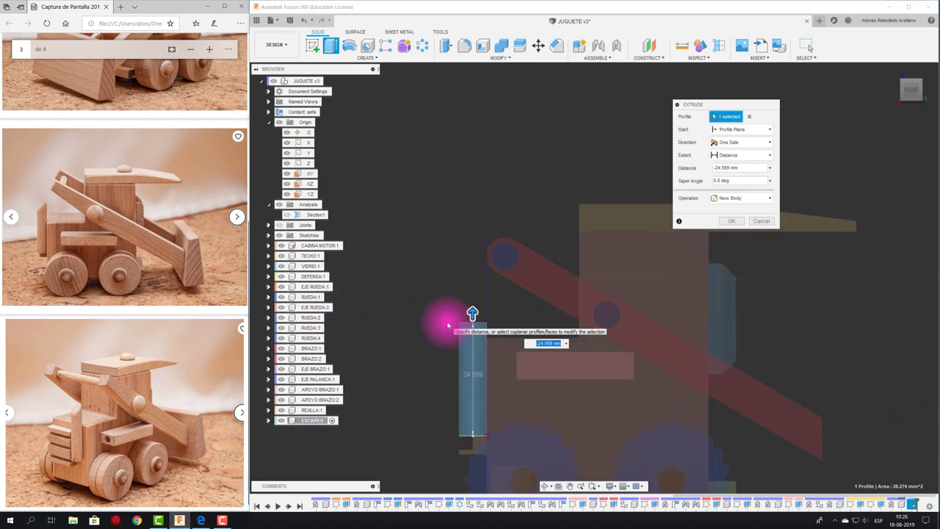
{"action": "left_click_drag", "start_coordinate": [472, 313], "coordinate": [472, 210]}
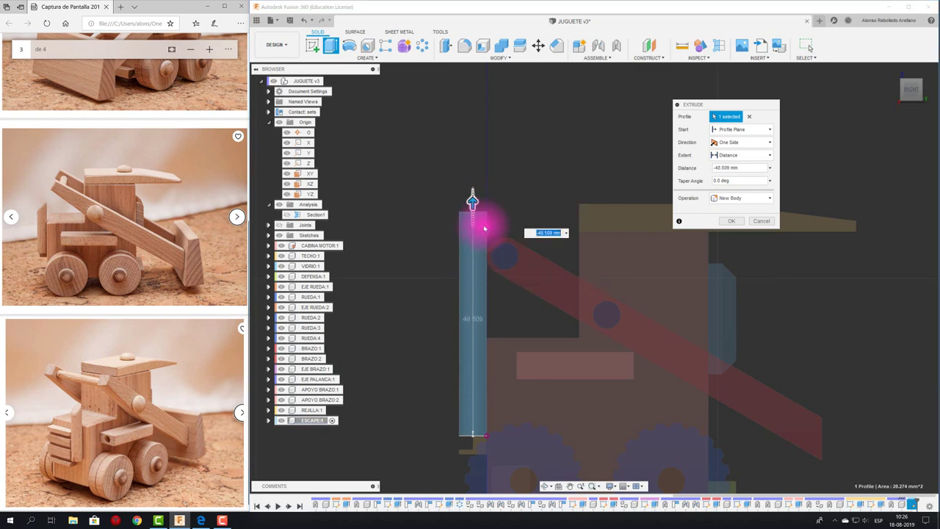
{"action": "scroll", "coordinate": [492, 238], "scroll_direction": "up", "scroll_amount": 2}
{"action": "scroll", "coordinate": [497, 247], "scroll_direction": "up", "scroll_amount": 2}
{"action": "scroll", "coordinate": [494, 253], "scroll_direction": "up", "scroll_amount": 2}
{"action": "scroll", "coordinate": [494, 253], "scroll_direction": "down", "scroll_amount": 2}
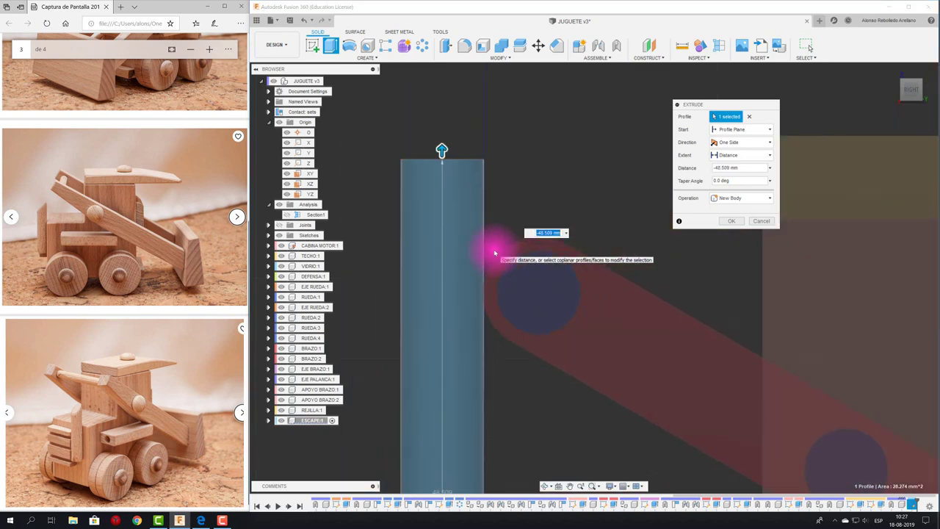
{"action": "scroll", "coordinate": [495, 252], "scroll_direction": "down", "scroll_amount": 2}
{"action": "scroll", "coordinate": [495, 252], "scroll_direction": "down", "scroll_amount": 2}
{"action": "scroll", "coordinate": [514, 272], "scroll_direction": "down", "scroll_amount": 1}
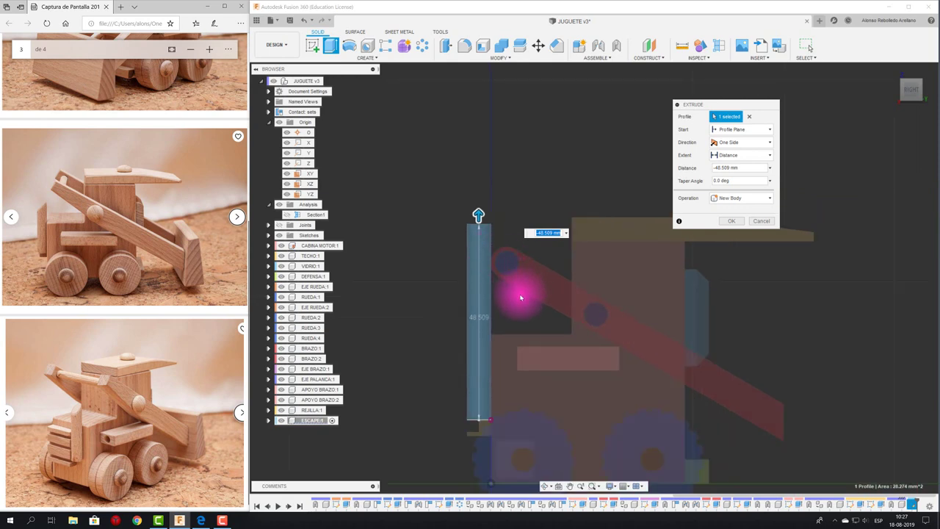
{"action": "left_click_drag", "start_coordinate": [478, 213], "coordinate": [473, 279]}
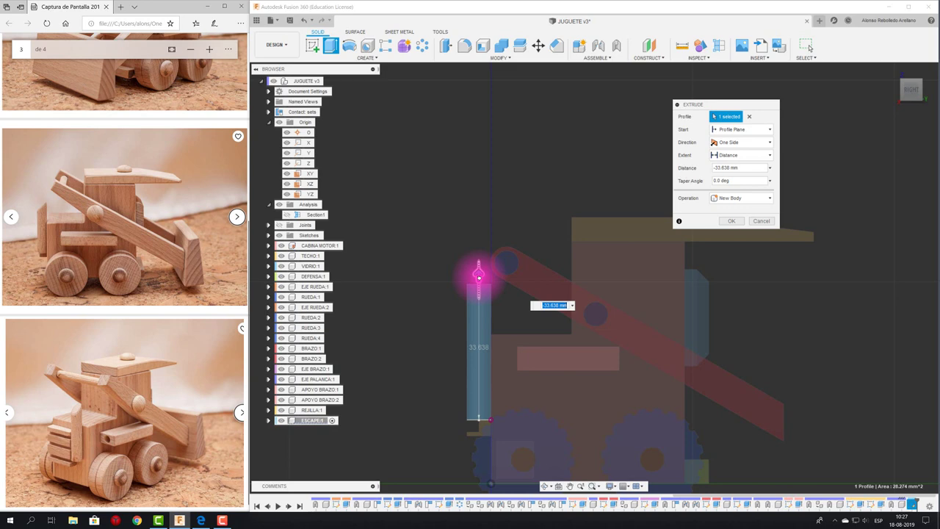
{"action": "left_click", "coordinate": [732, 221]}
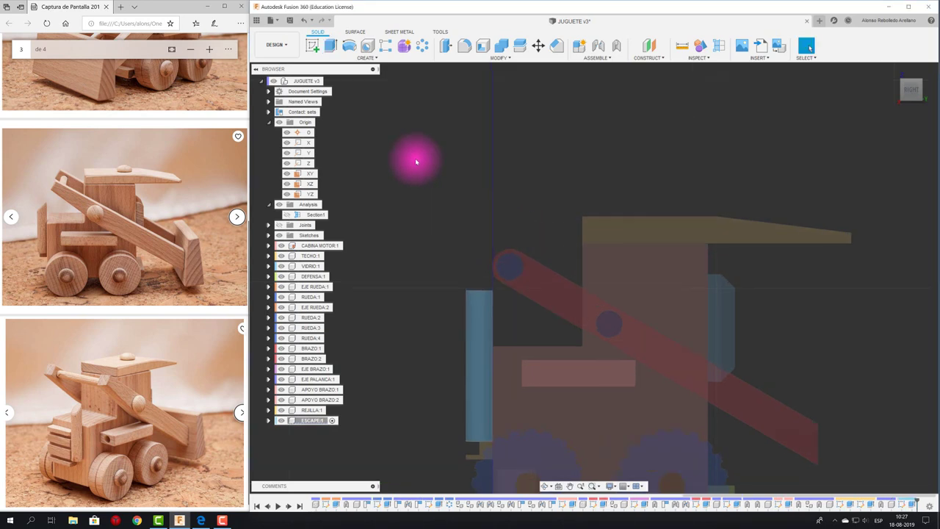
Step: Start a sketch on the side plane and project the pipe face into it
{"action": "left_click", "coordinate": [312, 46]}
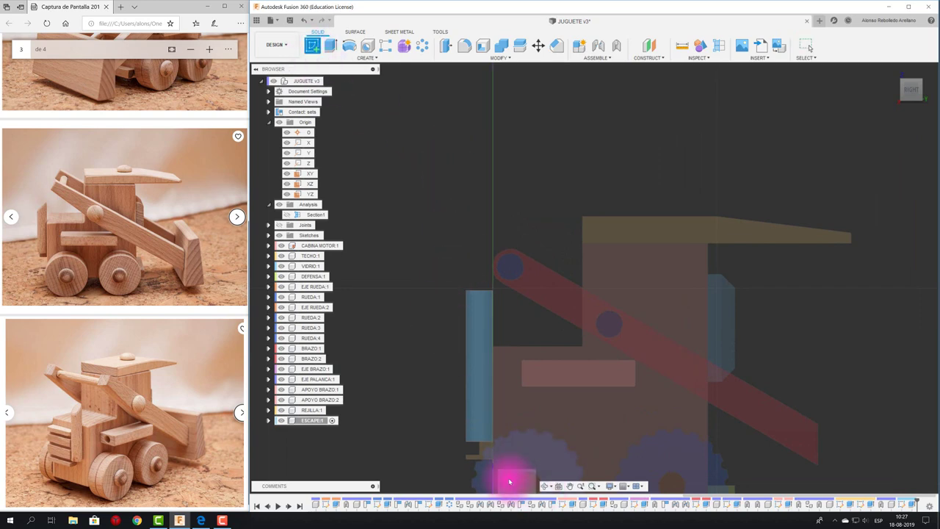
{"action": "left_click", "coordinate": [552, 374]}
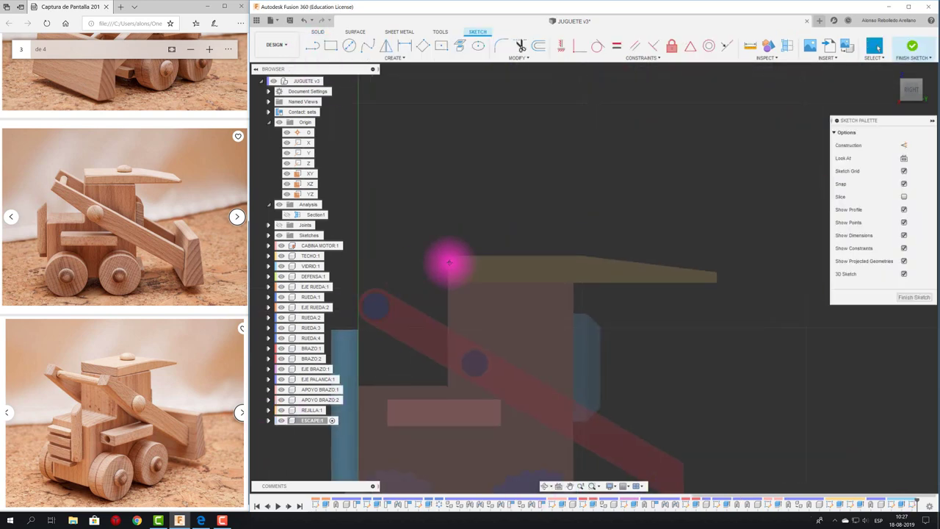
{"action": "left_click", "coordinate": [312, 45]}
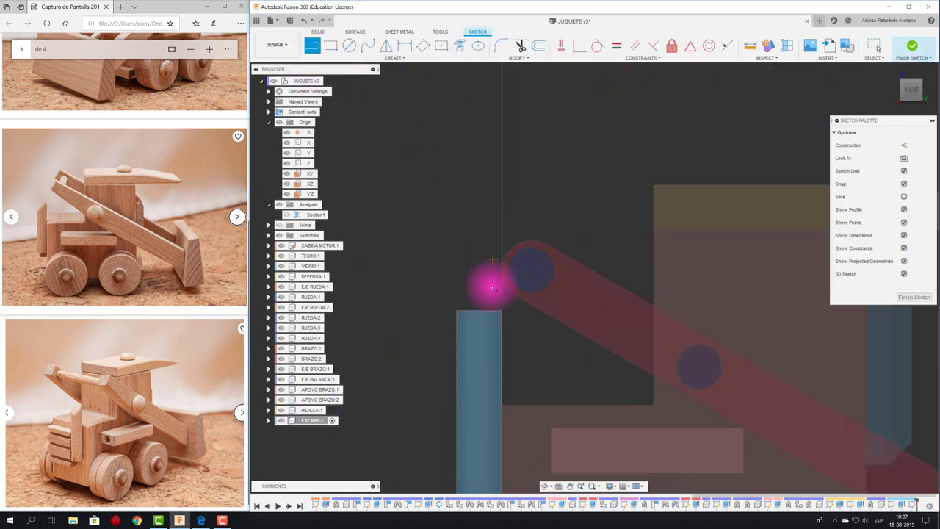
{"action": "left_click", "coordinate": [460, 46]}
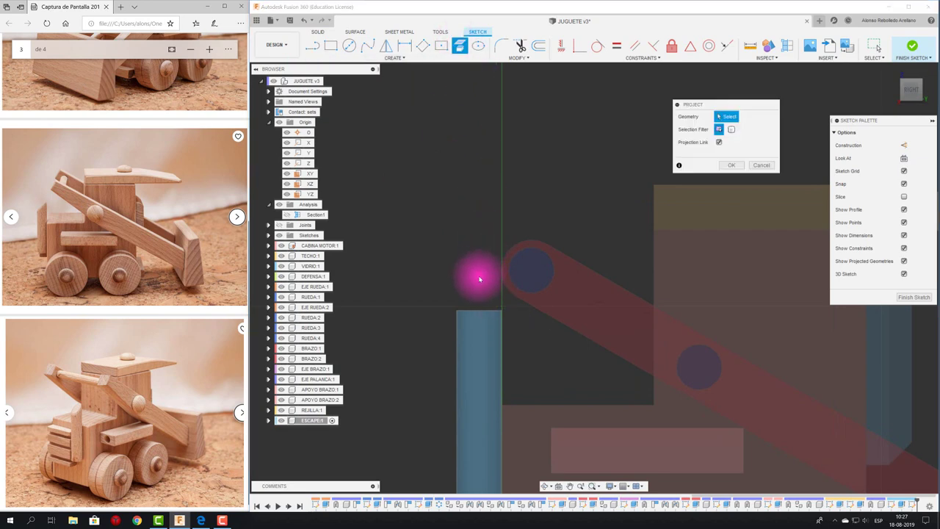
{"action": "left_click", "coordinate": [312, 45]}
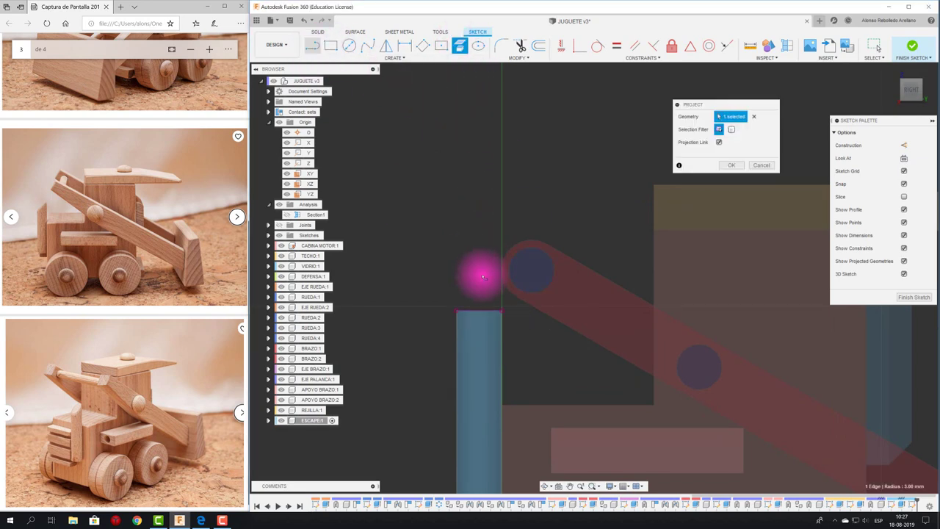
{"action": "left_click", "coordinate": [461, 46]}
{"action": "left_click", "coordinate": [455, 322]}
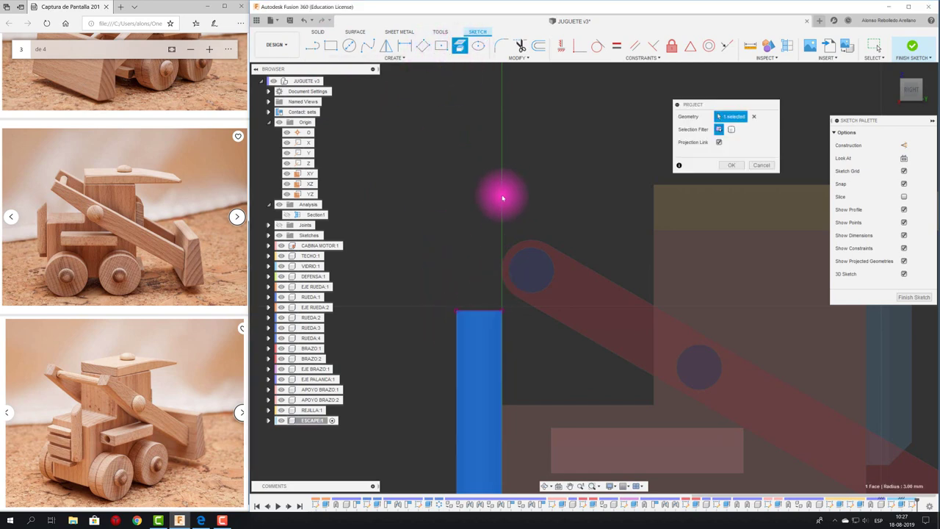
{"action": "left_click", "coordinate": [734, 165]}
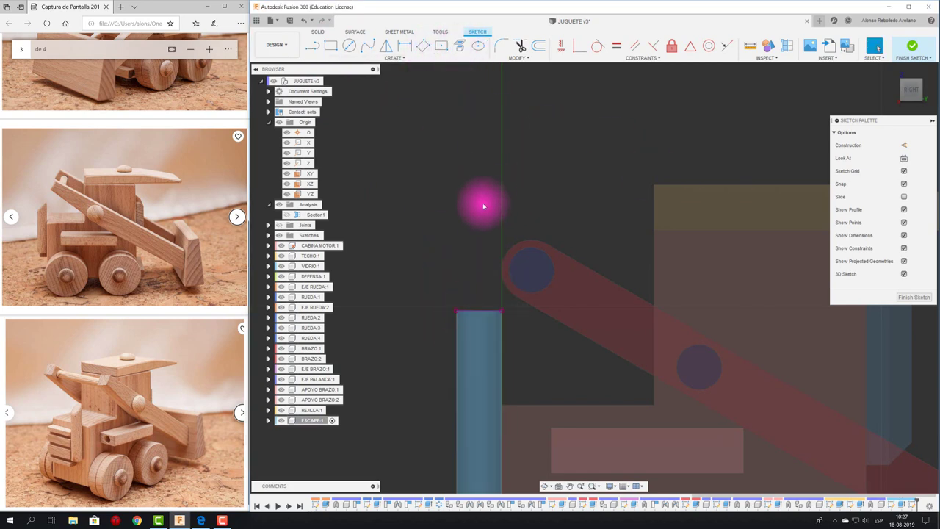
Step: Draw the tilted outline's first edges from the pipe's top corner
{"action": "left_click", "coordinate": [313, 47]}
{"action": "left_click", "coordinate": [512, 327]}
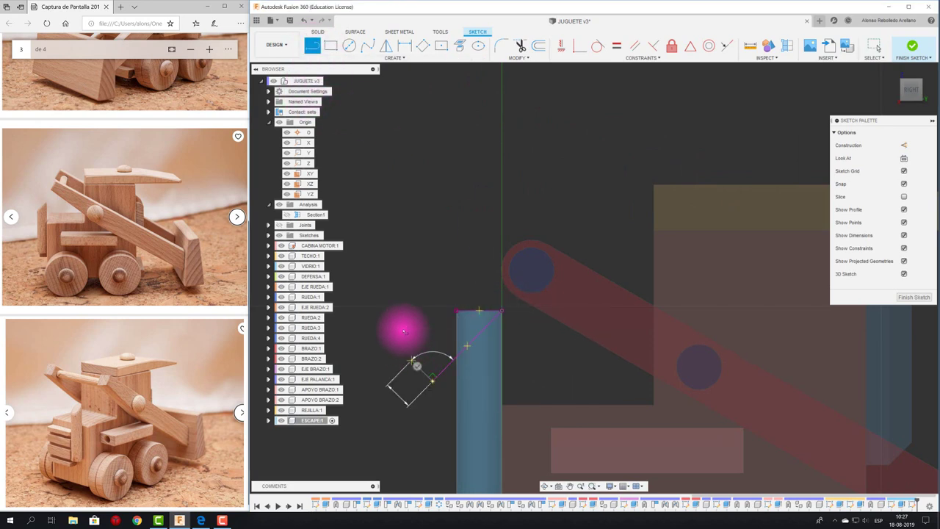
{"action": "left_click", "coordinate": [452, 227]}
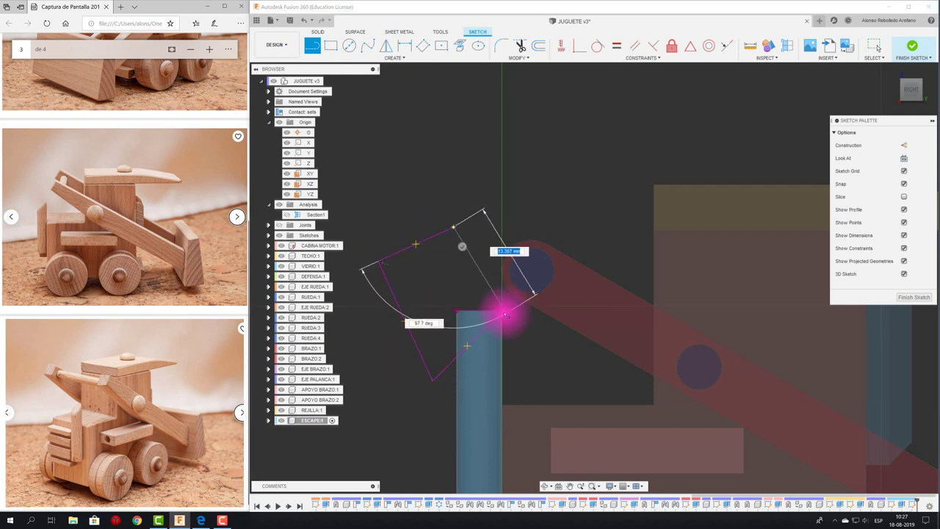
Step: Cut the tilted profile -44.527 mm through the pipe to slant its top
{"action": "key", "text": "e"}
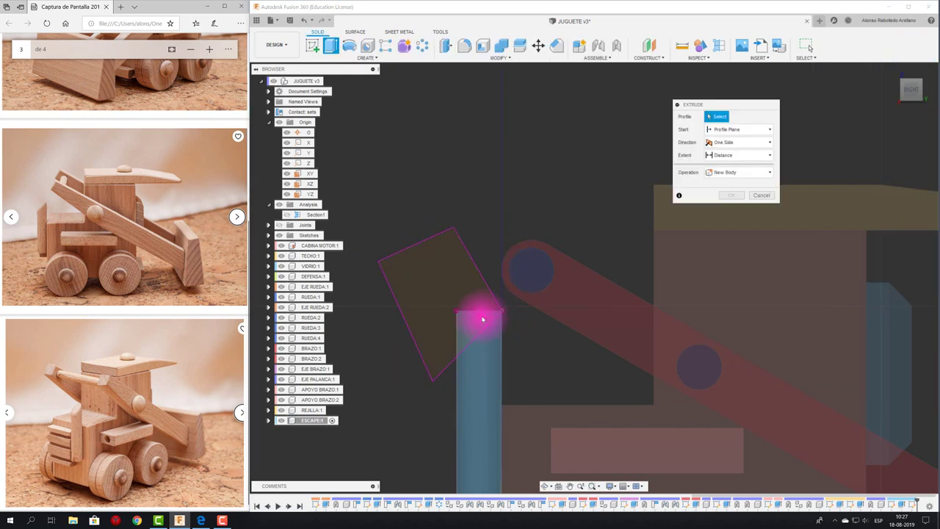
{"action": "left_click", "coordinate": [477, 320]}
{"action": "mouse_move", "coordinate": [473, 346]}
{"action": "middle_mouse_down", "text": "shift"}
{"action": "mouse_move", "coordinate": [504, 325]}
{"action": "mouse_move", "coordinate": [510, 304]}
{"action": "middle_mouse_up", "text": "shift"}
{"action": "mouse_move", "coordinate": [510, 304]}
{"action": "left_mouse_down"}
{"action": "mouse_move", "coordinate": [399, 272]}
{"action": "mouse_move", "coordinate": [393, 281]}
{"action": "left_mouse_up"}
{"action": "left_click", "coordinate": [762, 234]}
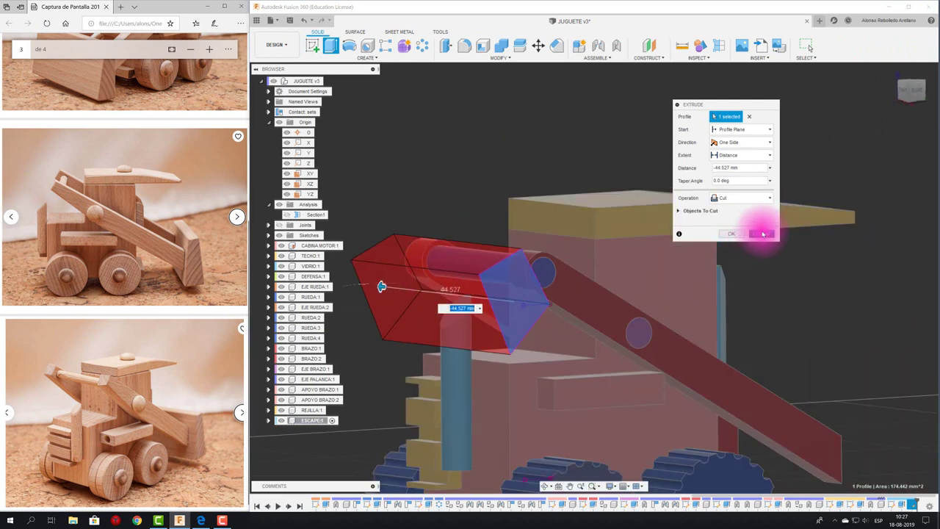
{"action": "left_click", "coordinate": [739, 233]}
{"action": "middle_click_drag", "start_coordinate": [541, 204], "coordinate": [300, 424], "text": "shift"}
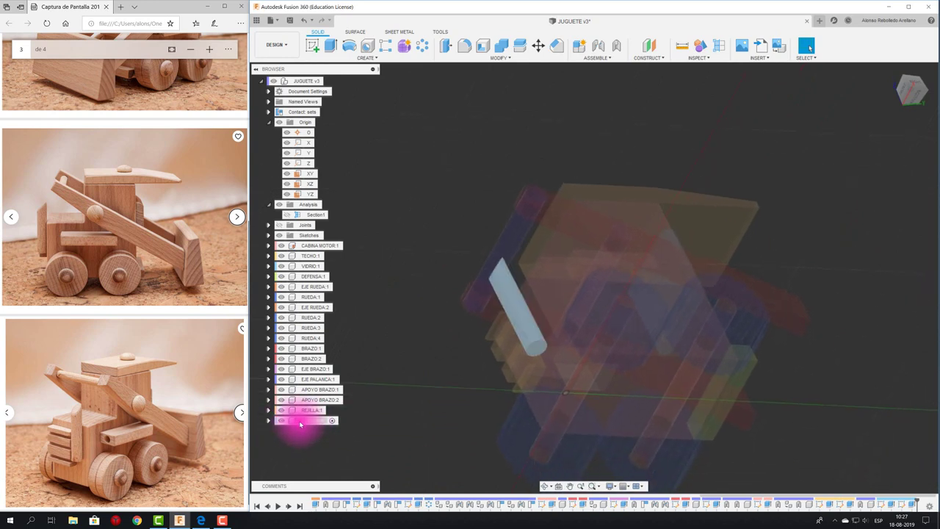
Step: Edit the ESCAPE profile sketch to shrink the pipe circle to 4.00 mm diameter
{"action": "left_click", "coordinate": [307, 422]}
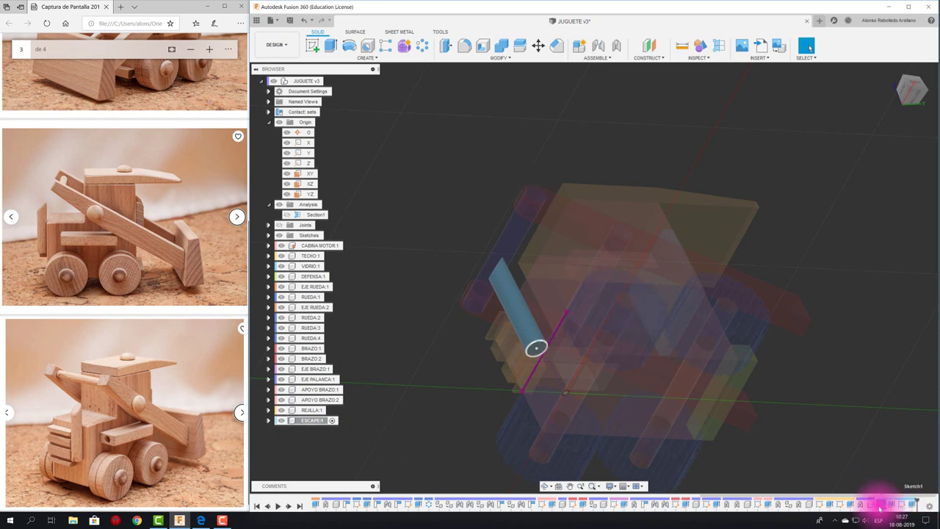
{"action": "right_click", "coordinate": [879, 508]}
{"action": "left_click", "coordinate": [889, 421]}
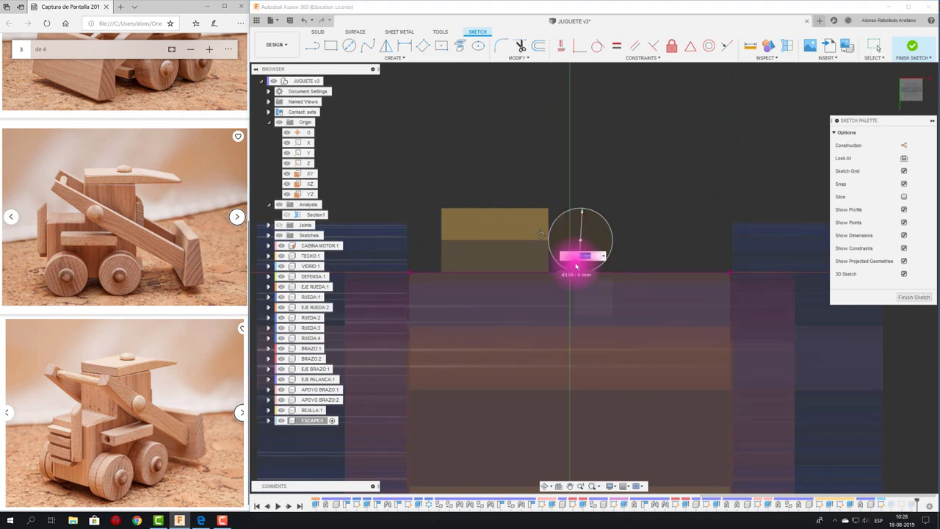
{"action": "left_click", "coordinate": [871, 73]}
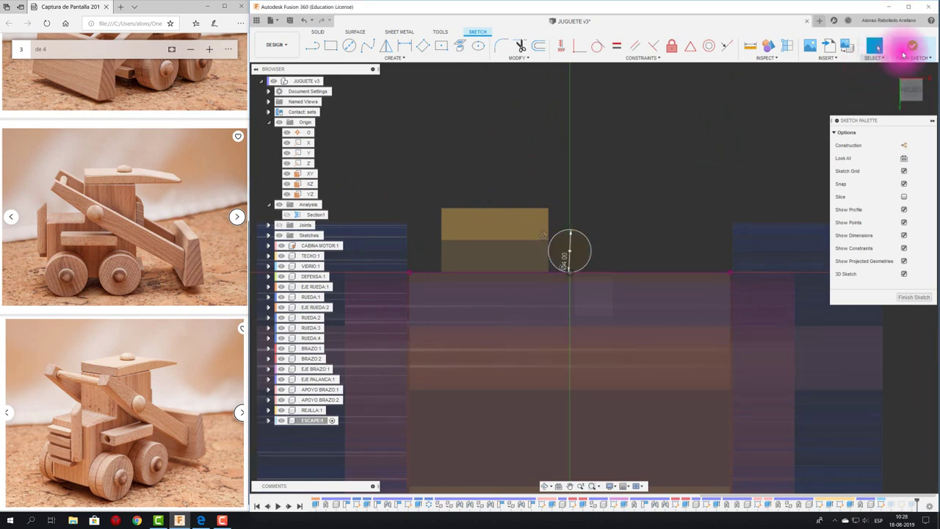
{"action": "left_click", "coordinate": [903, 55]}
{"action": "mouse_move", "coordinate": [710, 216]}
{"action": "middle_mouse_down", "text": "shift"}
{"action": "mouse_move", "coordinate": [544, 247]}
{"action": "mouse_move", "coordinate": [450, 185]}
{"action": "middle_mouse_up", "text": "shift"}
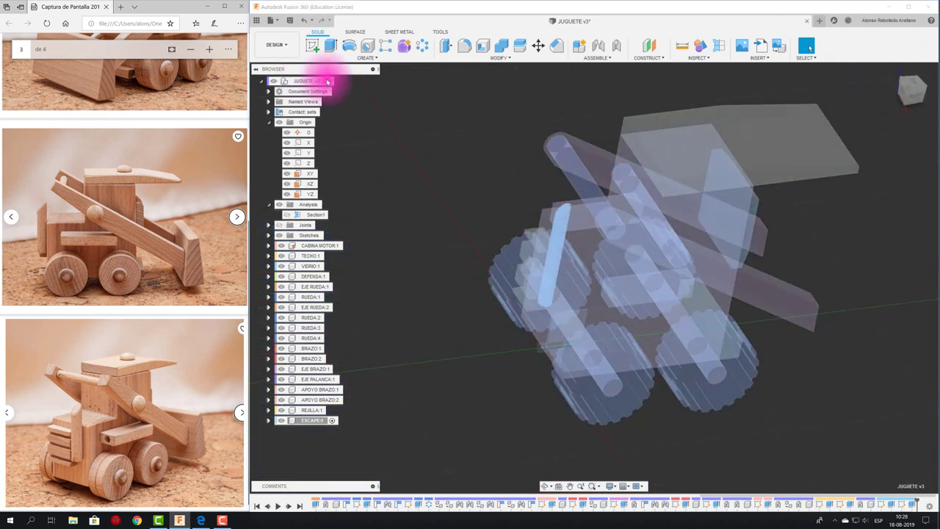
Step: Collapse the Origin folder and turn the view to the toy's right side
{"action": "left_click", "coordinate": [327, 81]}
{"action": "left_click", "coordinate": [269, 122]}
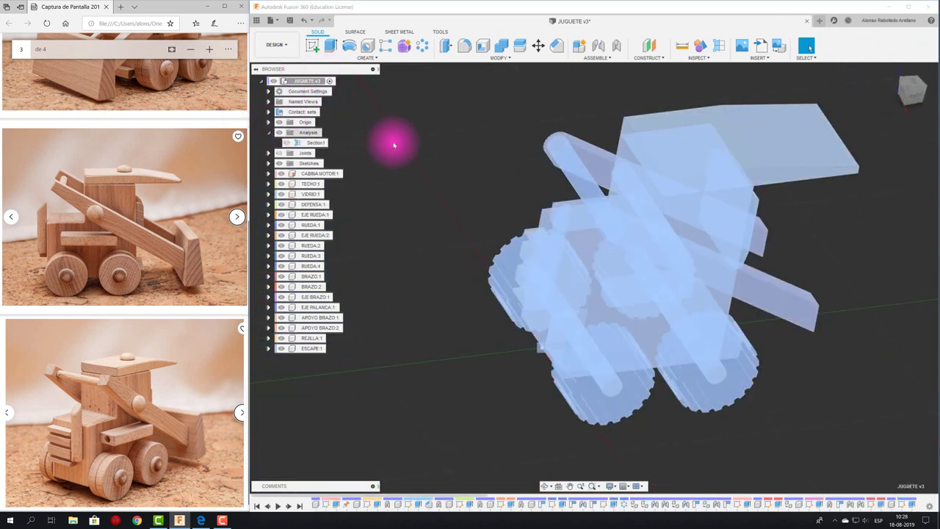
{"action": "left_click", "coordinate": [915, 98]}
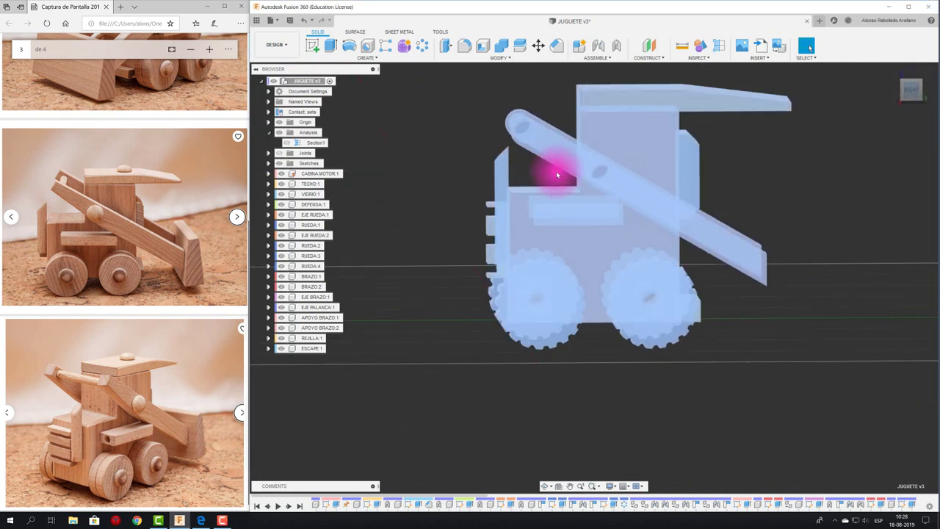
{"action": "scroll", "coordinate": [547, 146], "scroll_direction": "up", "scroll_amount": 3}
{"action": "scroll", "coordinate": [544, 118], "scroll_direction": "up", "scroll_amount": 3}
{"action": "key", "text": "Escape"}
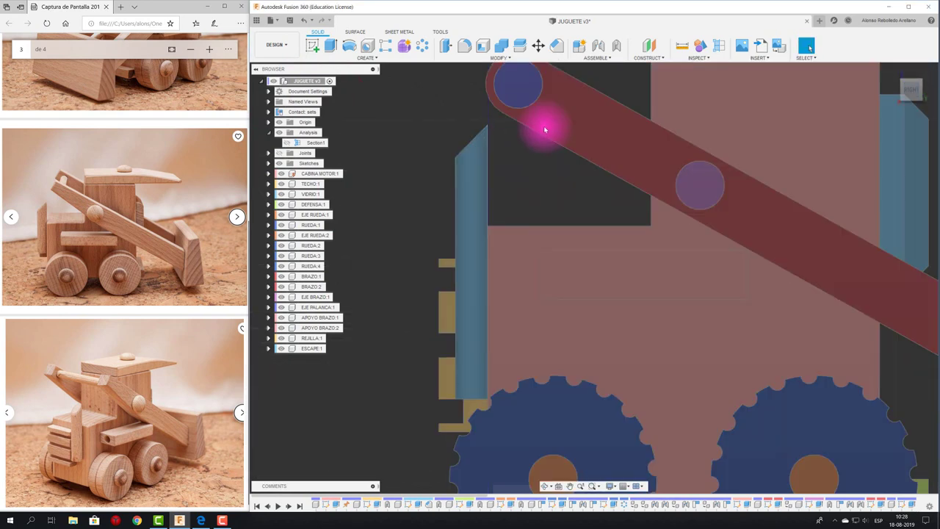
Step: Drag the red arm up and down to test its pivot
{"action": "mouse_move", "coordinate": [544, 124]}
{"action": "left_mouse_down"}
{"action": "mouse_move", "coordinate": [570, 125]}
{"action": "mouse_move", "coordinate": [568, 219]}
{"action": "left_mouse_up"}
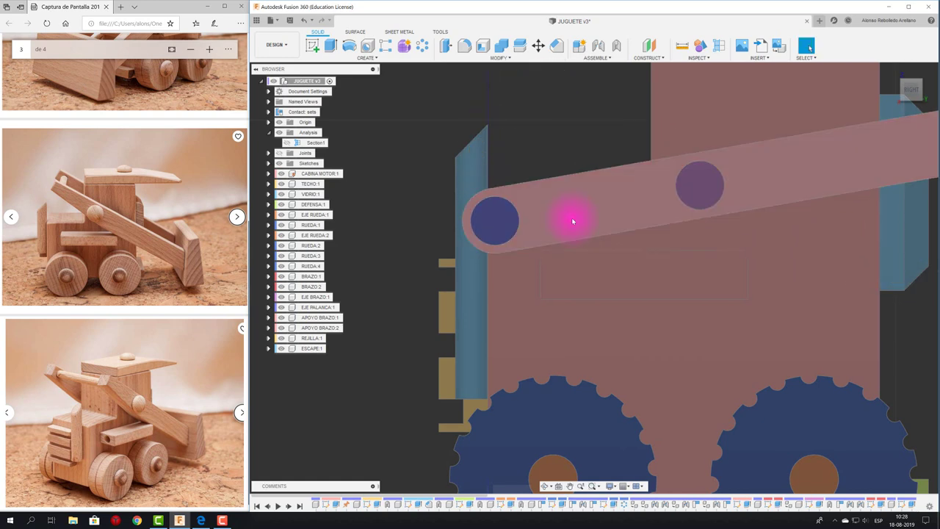
{"action": "scroll", "coordinate": [571, 211], "scroll_direction": "down", "scroll_amount": 3}
{"action": "scroll", "coordinate": [528, 287], "scroll_direction": "up", "scroll_amount": 1}
{"action": "scroll", "coordinate": [495, 315], "scroll_direction": "up", "scroll_amount": 1}
{"action": "mouse_move", "coordinate": [496, 315]}
{"action": "left_mouse_down"}
{"action": "mouse_move", "coordinate": [520, 243]}
{"action": "mouse_move", "coordinate": [552, 232]}
{"action": "mouse_move", "coordinate": [544, 246]}
{"action": "mouse_move", "coordinate": [554, 240]}
{"action": "mouse_move", "coordinate": [588, 204]}
{"action": "mouse_move", "coordinate": [571, 266]}
{"action": "mouse_move", "coordinate": [570, 227]}
{"action": "mouse_move", "coordinate": [558, 291]}
{"action": "left_mouse_up"}
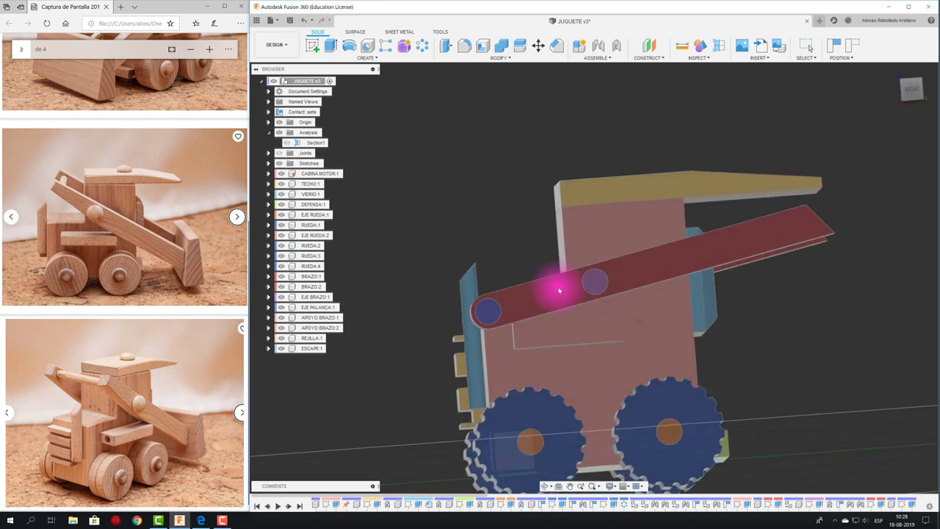
{"action": "scroll", "coordinate": [504, 356], "scroll_direction": "up", "scroll_amount": 2}
{"action": "scroll", "coordinate": [497, 360], "scroll_direction": "up", "scroll_amount": 3}
{"action": "scroll", "coordinate": [497, 361], "scroll_direction": "up", "scroll_amount": 2}
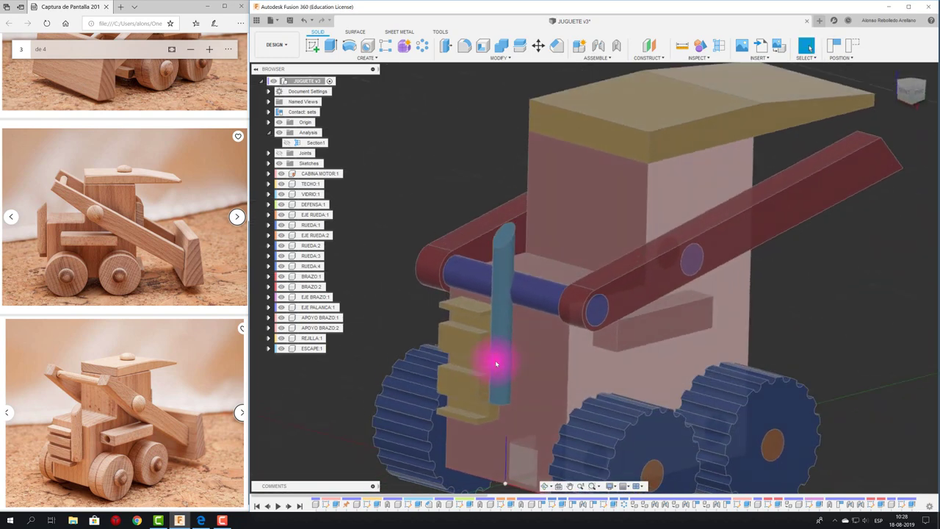
{"action": "scroll", "coordinate": [496, 362], "scroll_direction": "up", "scroll_amount": 1}
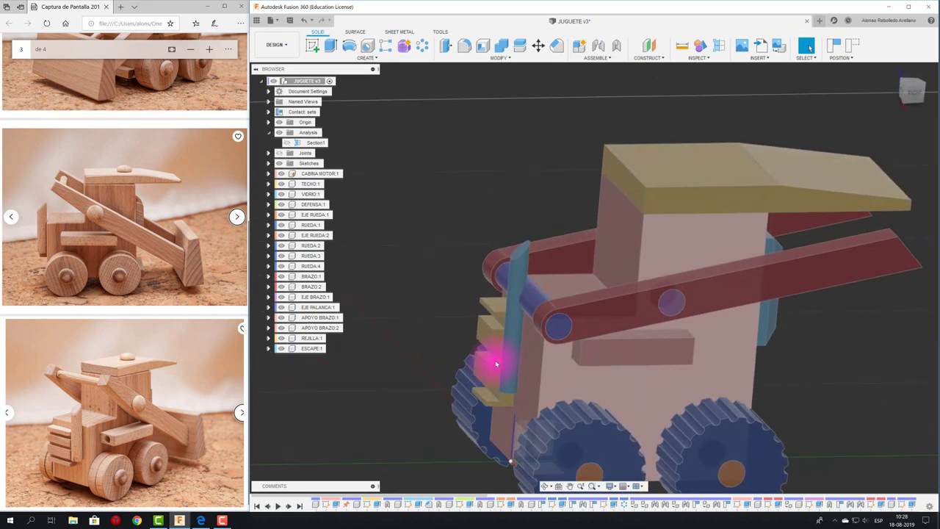
Step: Rotate the blue pipe upright and swing the red arm to a new slope
{"action": "mouse_move", "coordinate": [495, 364]}
{"action": "middle_mouse_down", "text": "shift"}
{"action": "mouse_move", "coordinate": [629, 279]}
{"action": "mouse_move", "coordinate": [542, 303]}
{"action": "middle_mouse_up", "text": "shift"}
{"action": "left_click_drag", "start_coordinate": [577, 296], "coordinate": [585, 190]}
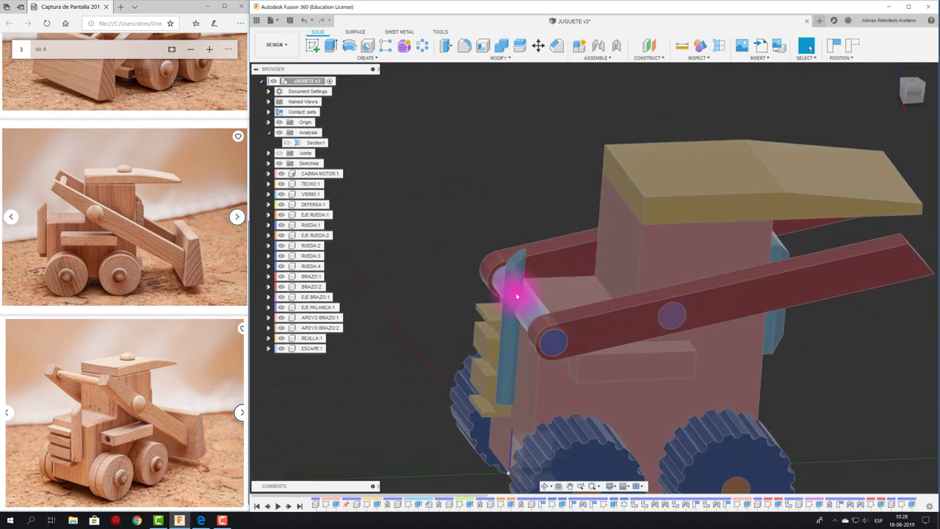
{"action": "mouse_move", "coordinate": [583, 192]}
{"action": "middle_mouse_down", "text": "shift"}
{"action": "mouse_move", "coordinate": [594, 336]}
{"action": "mouse_move", "coordinate": [621, 252]}
{"action": "mouse_move", "coordinate": [914, 94]}
{"action": "mouse_move", "coordinate": [885, 110]}
{"action": "middle_mouse_up", "text": "shift"}
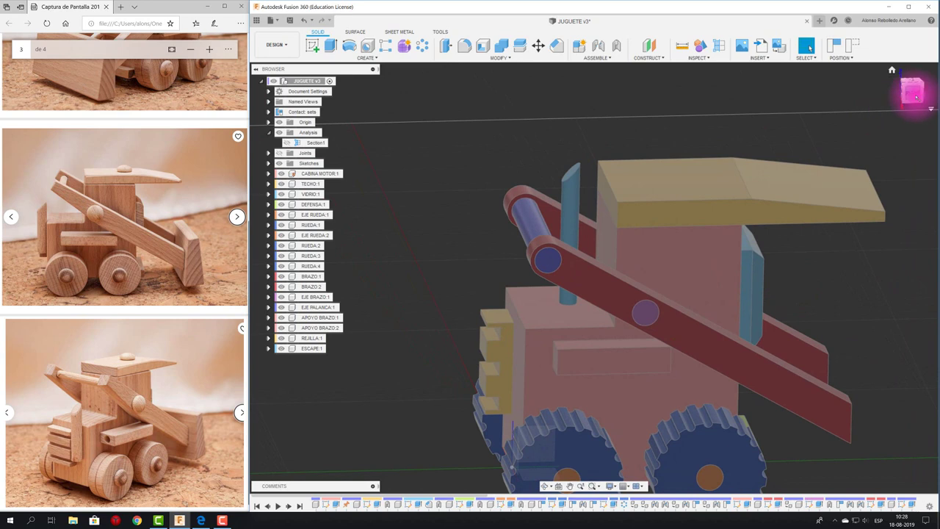
{"action": "left_click", "coordinate": [916, 95]}
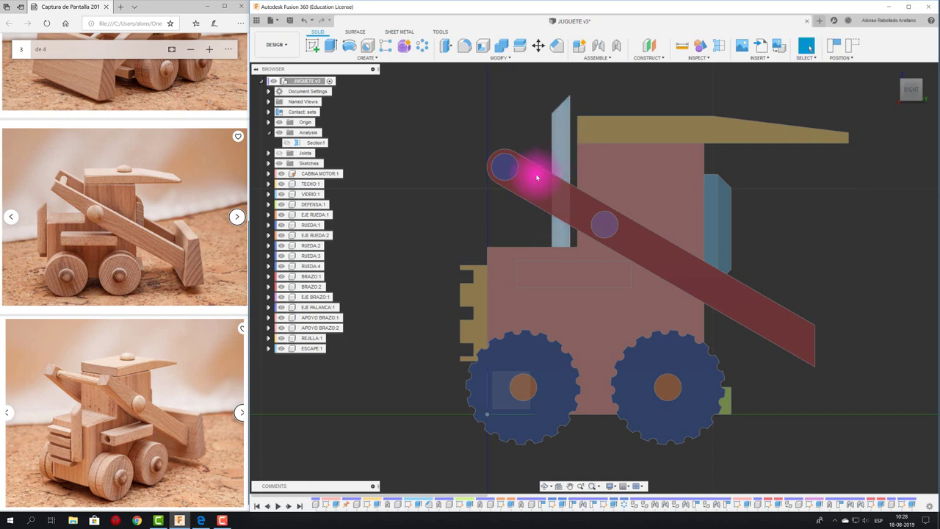
{"action": "mouse_move", "coordinate": [536, 170]}
{"action": "left_mouse_down"}
{"action": "mouse_move", "coordinate": [514, 212]}
{"action": "mouse_move", "coordinate": [514, 241]}
{"action": "mouse_move", "coordinate": [536, 185]}
{"action": "mouse_move", "coordinate": [550, 174]}
{"action": "mouse_move", "coordinate": [524, 210]}
{"action": "mouse_move", "coordinate": [562, 154]}
{"action": "mouse_move", "coordinate": [522, 225]}
{"action": "mouse_move", "coordinate": [545, 167]}
{"action": "left_mouse_up"}
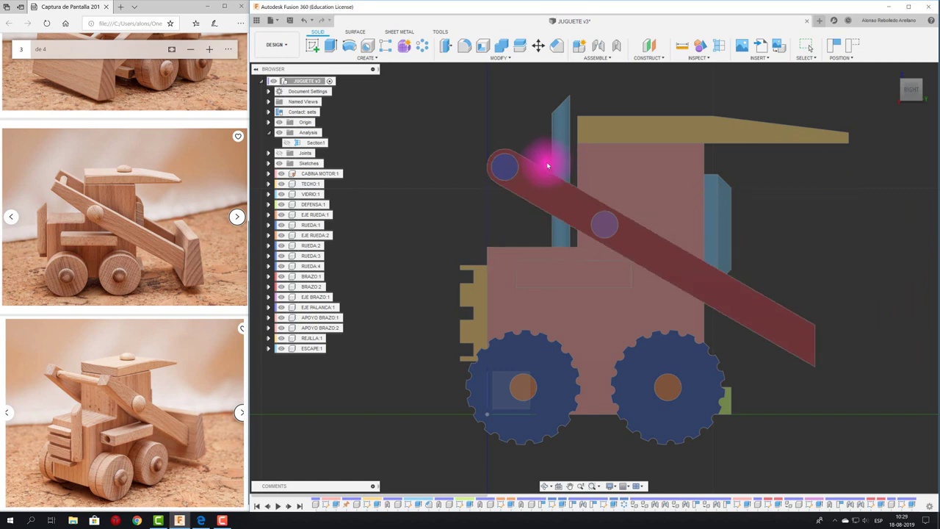
{"action": "mouse_move", "coordinate": [548, 157]}
{"action": "middle_mouse_down", "text": "shift"}
{"action": "mouse_move", "coordinate": [536, 227]}
{"action": "mouse_move", "coordinate": [531, 216]}
{"action": "mouse_move", "coordinate": [541, 265]}
{"action": "mouse_move", "coordinate": [583, 274]}
{"action": "mouse_move", "coordinate": [374, 249]}
{"action": "mouse_move", "coordinate": [453, 185]}
{"action": "mouse_move", "coordinate": [451, 113]}
{"action": "middle_mouse_up", "text": "shift"}
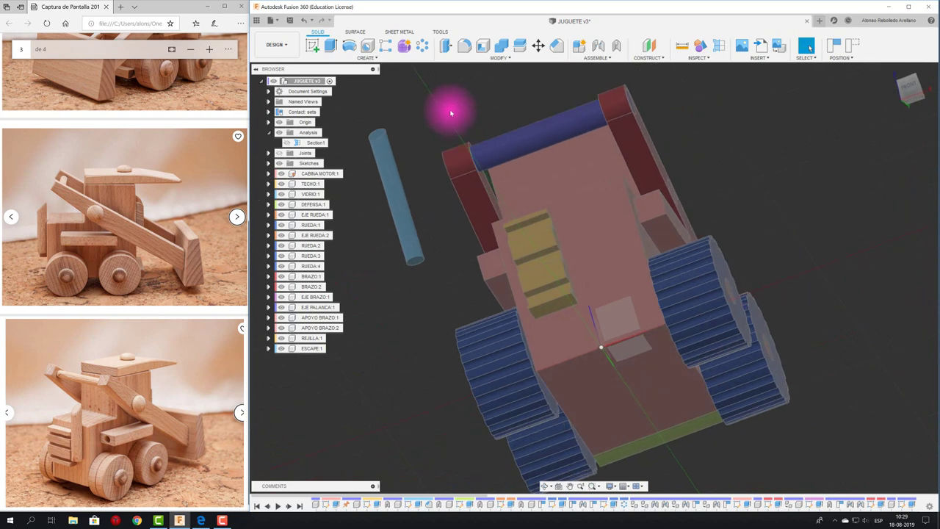
Step: Set up a rigid joint from the pipe's end to the cab's top face
{"action": "left_click", "coordinate": [603, 48]}
{"action": "left_click", "coordinate": [516, 271]}
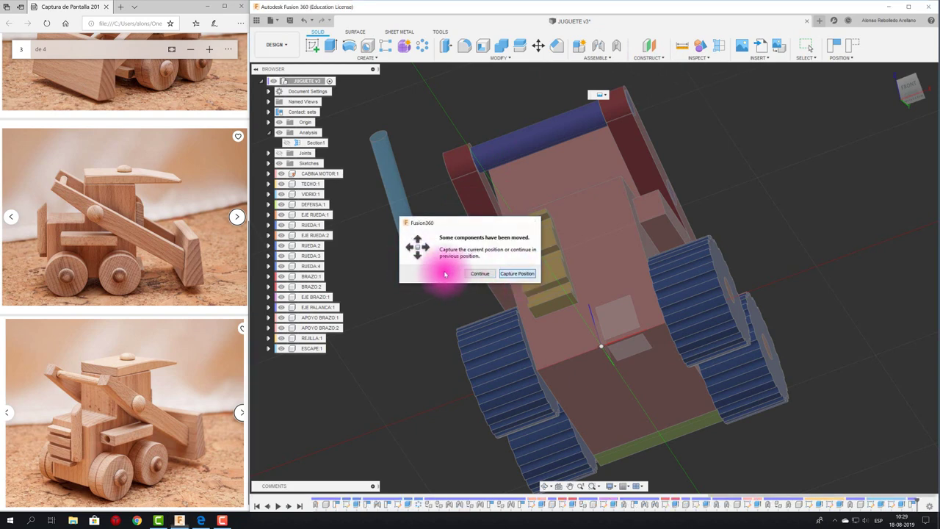
{"action": "left_click", "coordinate": [420, 266]}
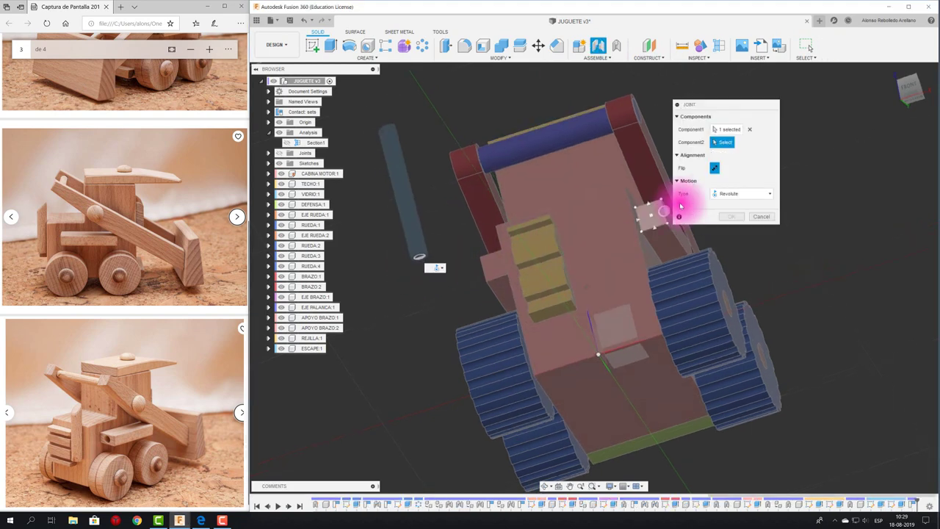
{"action": "left_click", "coordinate": [742, 193]}
{"action": "left_click", "coordinate": [731, 185]}
{"action": "mouse_move", "coordinate": [703, 241]}
{"action": "middle_mouse_down", "text": "shift"}
{"action": "mouse_move", "coordinate": [573, 293]}
{"action": "mouse_move", "coordinate": [575, 315]}
{"action": "middle_mouse_up", "text": "shift"}
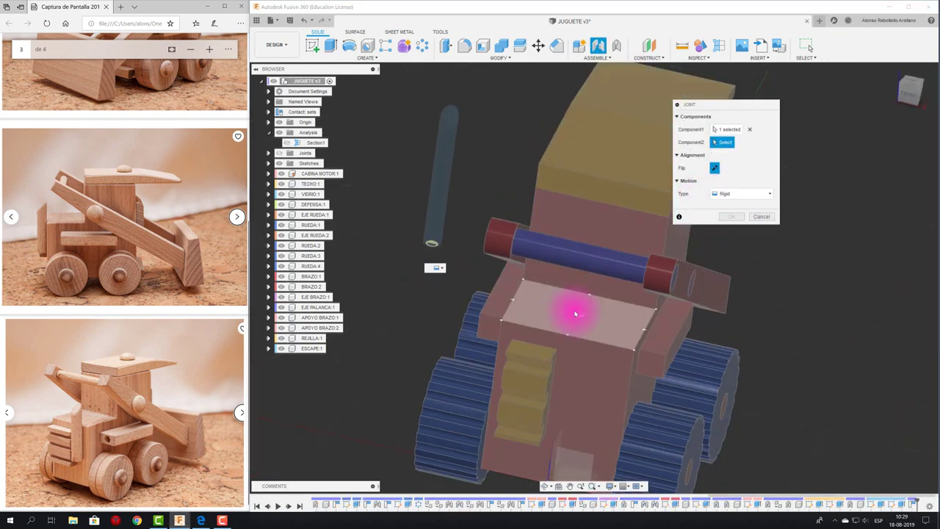
{"action": "left_click", "coordinate": [581, 318]}
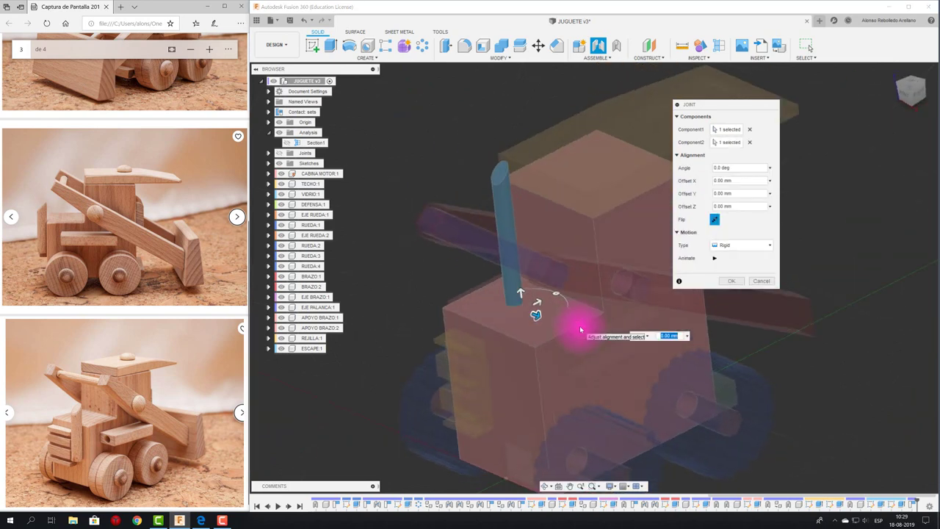
Step: Offset the pipe 6 mm along Y and confirm the joint
{"action": "left_click", "coordinate": [909, 90]}
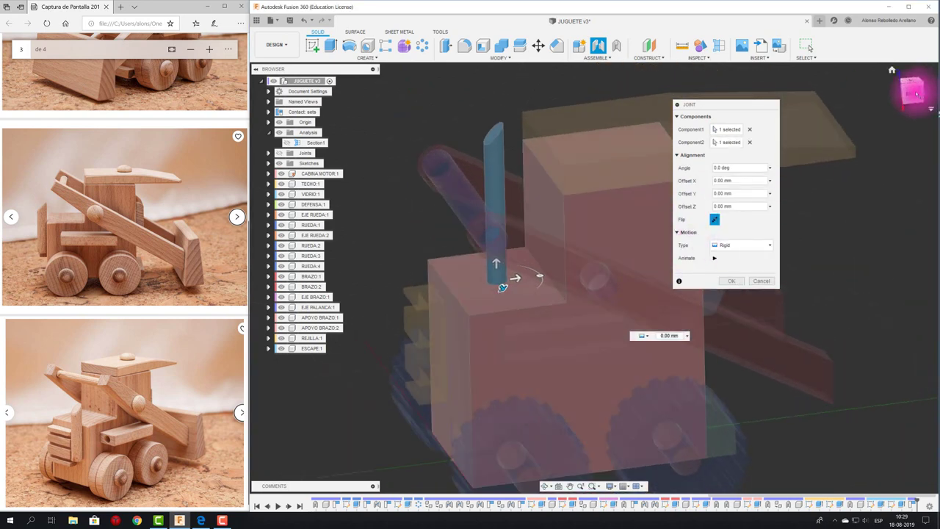
{"action": "scroll", "coordinate": [663, 300], "scroll_direction": "up", "scroll_amount": 2}
{"action": "scroll", "coordinate": [359, 208], "scroll_direction": "up", "scroll_amount": 2}
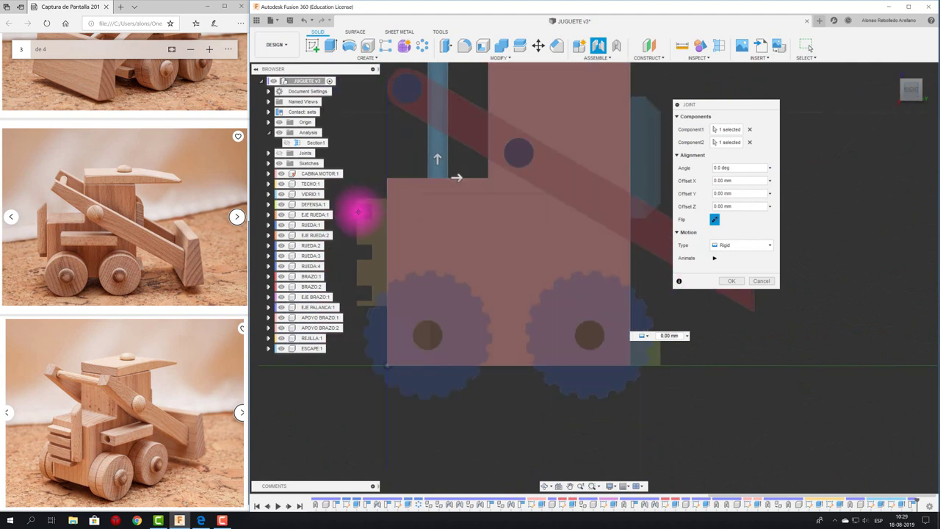
{"action": "scroll", "coordinate": [394, 310], "scroll_direction": "up", "scroll_amount": 2}
{"action": "scroll", "coordinate": [467, 354], "scroll_direction": "up", "scroll_amount": 2}
{"action": "left_click_drag", "start_coordinate": [477, 339], "coordinate": [520, 340]}
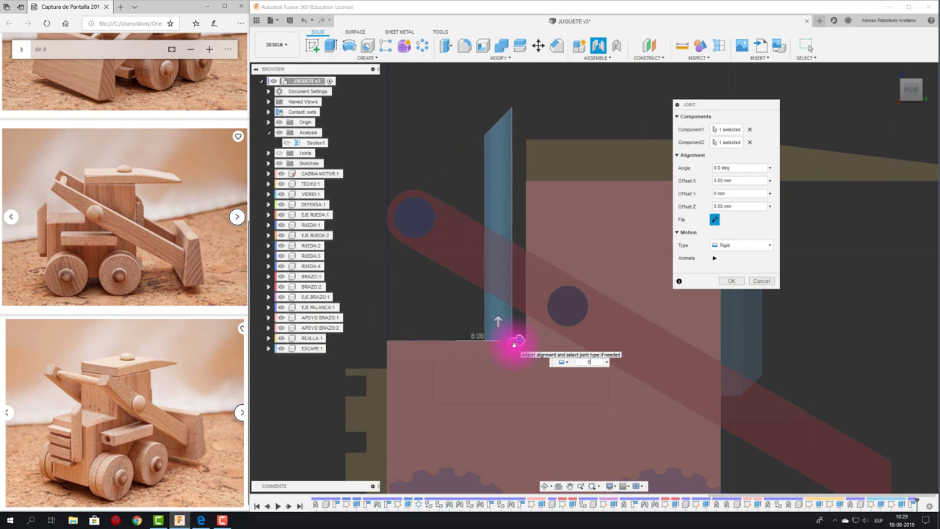
{"action": "left_click", "coordinate": [735, 282]}
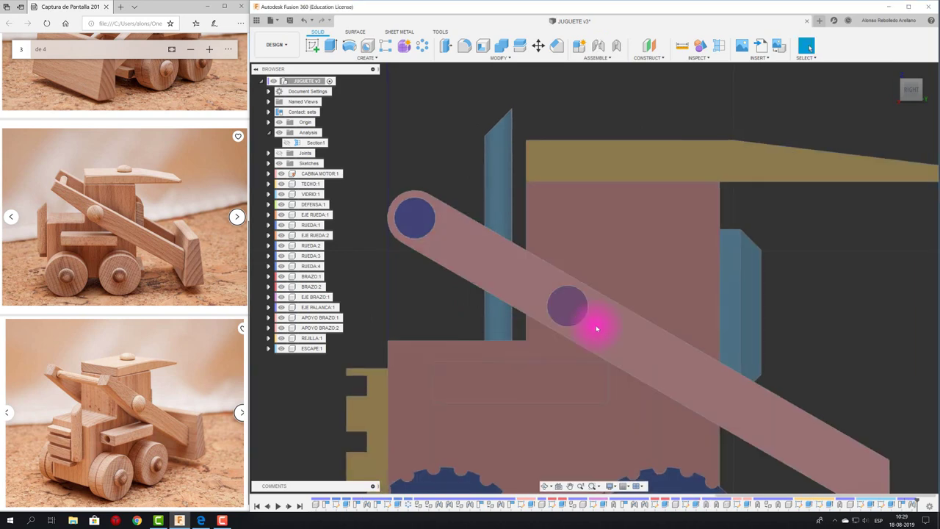
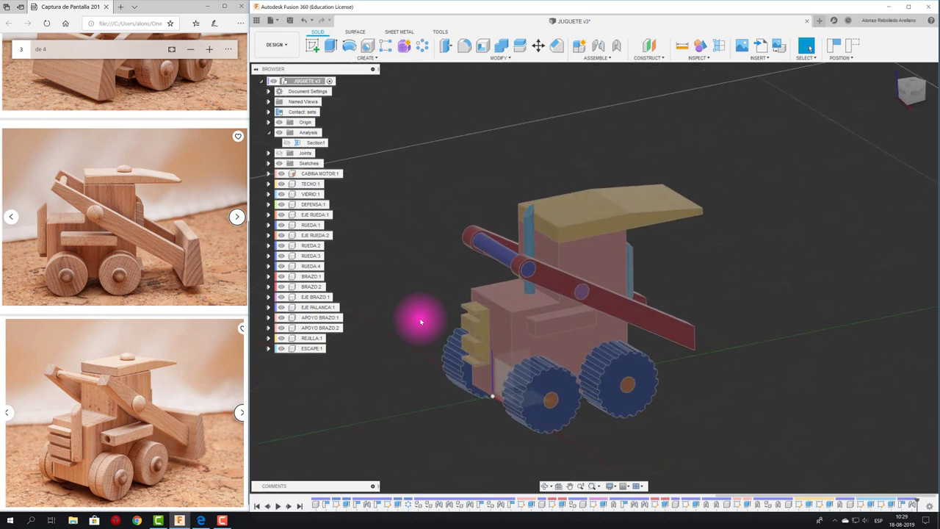
Step: Add an empty component named PALA (PALA:1) to the toy assembly
{"action": "mouse_move", "coordinate": [429, 339]}
{"action": "middle_mouse_down", "text": "shift"}
{"action": "mouse_move", "coordinate": [430, 331]}
{"action": "mouse_move", "coordinate": [654, 311]}
{"action": "mouse_move", "coordinate": [510, 321]}
{"action": "mouse_move", "coordinate": [588, 299]}
{"action": "mouse_move", "coordinate": [105, 446]}
{"action": "mouse_move", "coordinate": [489, 405]}
{"action": "mouse_move", "coordinate": [655, 406]}
{"action": "mouse_move", "coordinate": [408, 210]}
{"action": "mouse_move", "coordinate": [511, 135]}
{"action": "mouse_move", "coordinate": [608, 100]}
{"action": "mouse_move", "coordinate": [477, 93]}
{"action": "mouse_move", "coordinate": [680, 55]}
{"action": "middle_mouse_up", "text": "shift"}
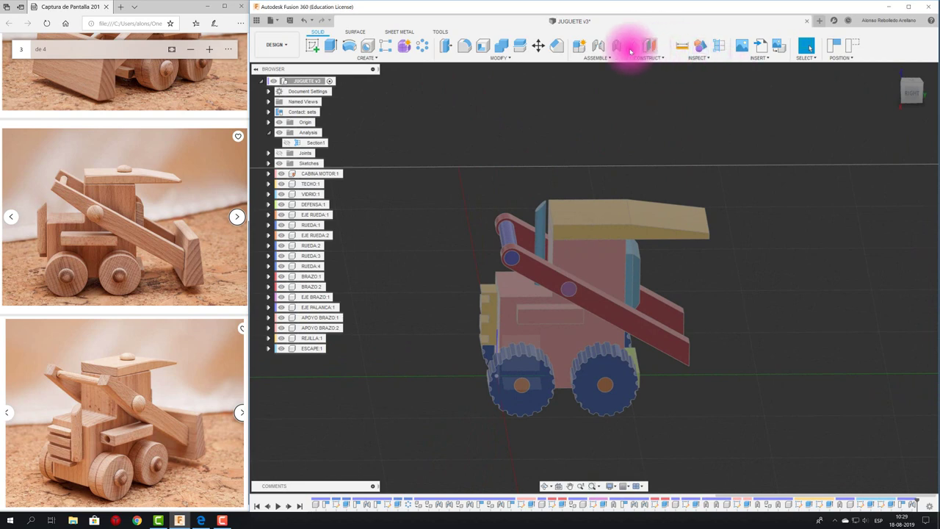
{"action": "left_click", "coordinate": [580, 45]}
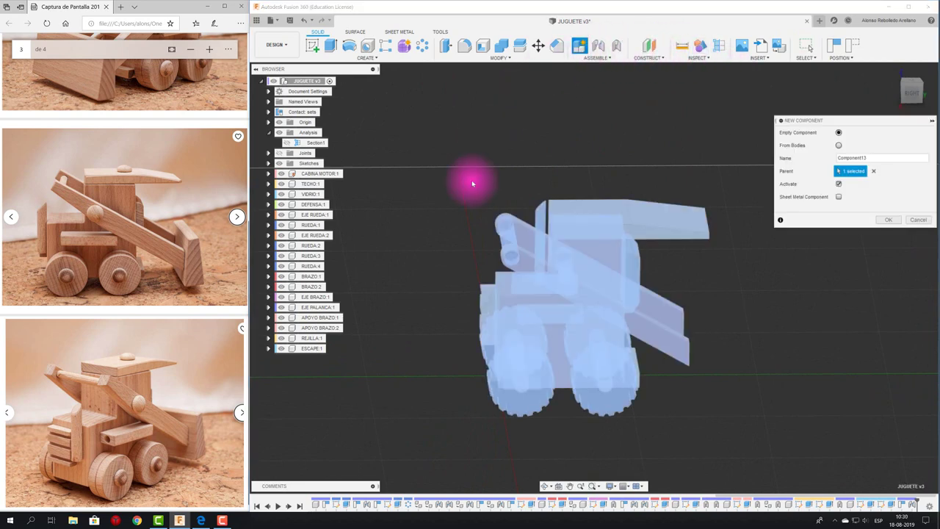
{"action": "double_click", "coordinate": [881, 154]}
{"action": "type", "text": "PALA"}
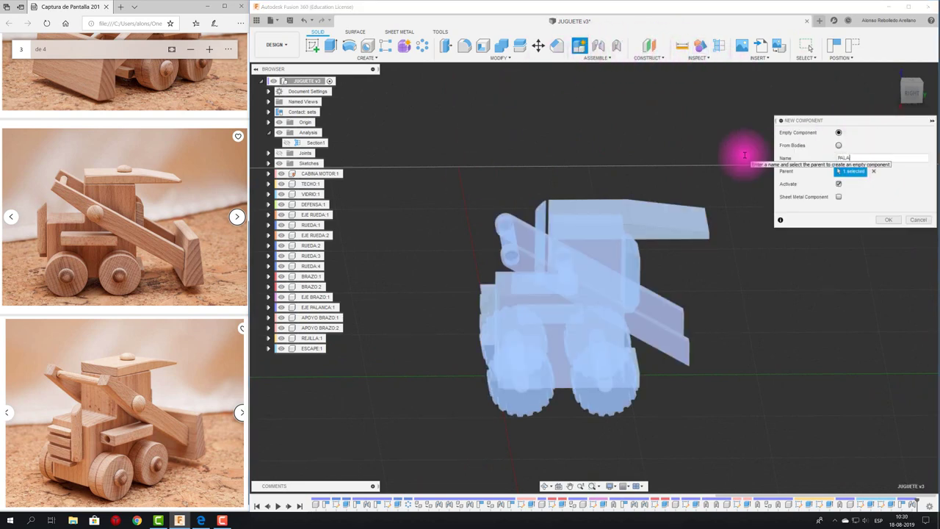
{"action": "left_click", "coordinate": [890, 221]}
{"action": "mouse_move", "coordinate": [764, 328]}
{"action": "middle_mouse_down", "text": "shift"}
{"action": "mouse_move", "coordinate": [665, 326]}
{"action": "mouse_move", "coordinate": [667, 313]}
{"action": "middle_mouse_up", "text": "shift"}
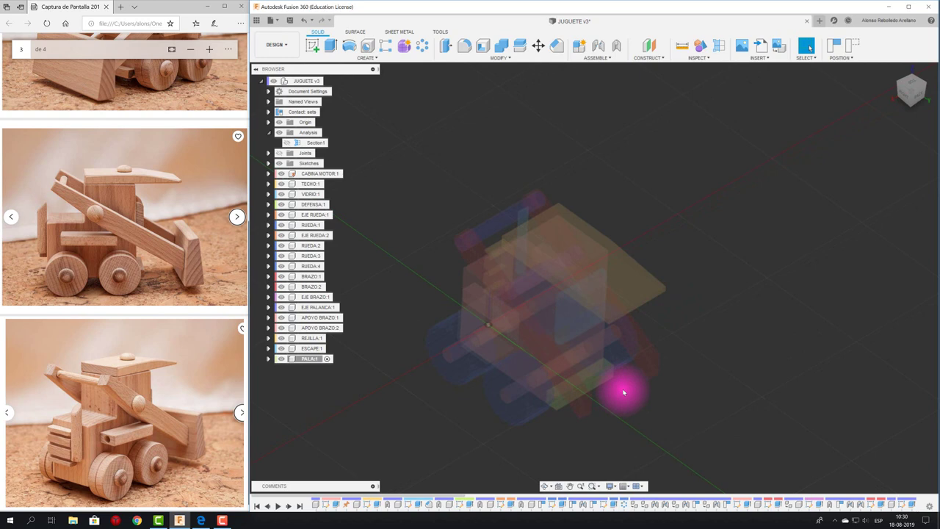
{"action": "middle_click_drag", "start_coordinate": [622, 392], "coordinate": [624, 388], "text": "shift"}
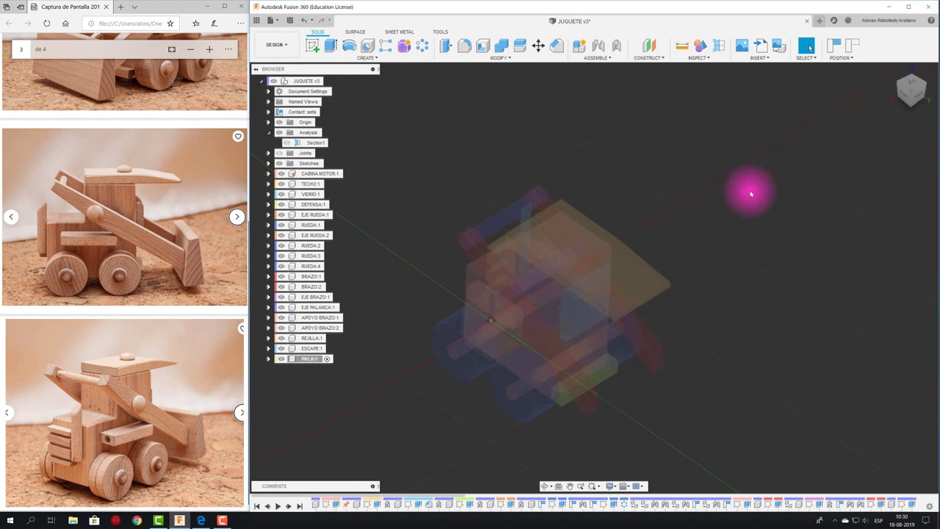
Step: Place a midplane halfway between the two faces 30 mm apart and sketch on it
{"action": "left_click", "coordinate": [659, 58]}
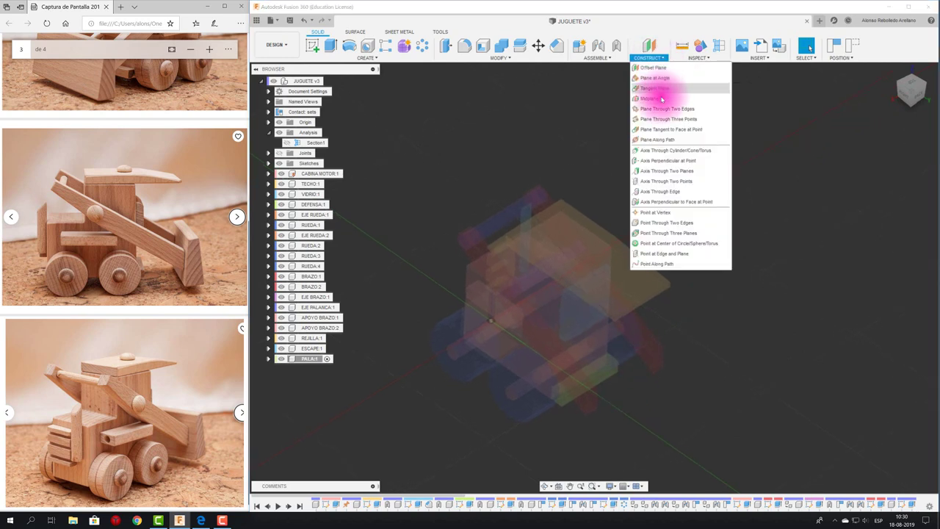
{"action": "left_click", "coordinate": [657, 98]}
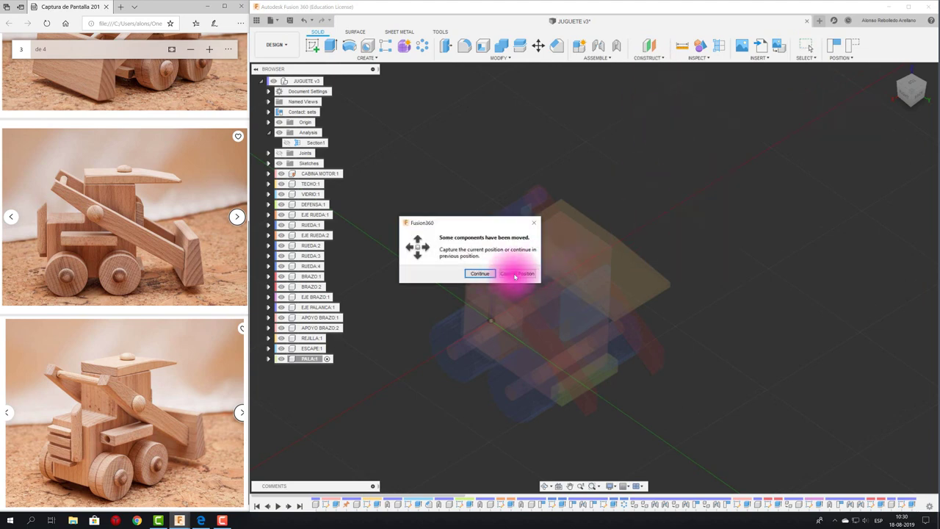
{"action": "left_click", "coordinate": [515, 276]}
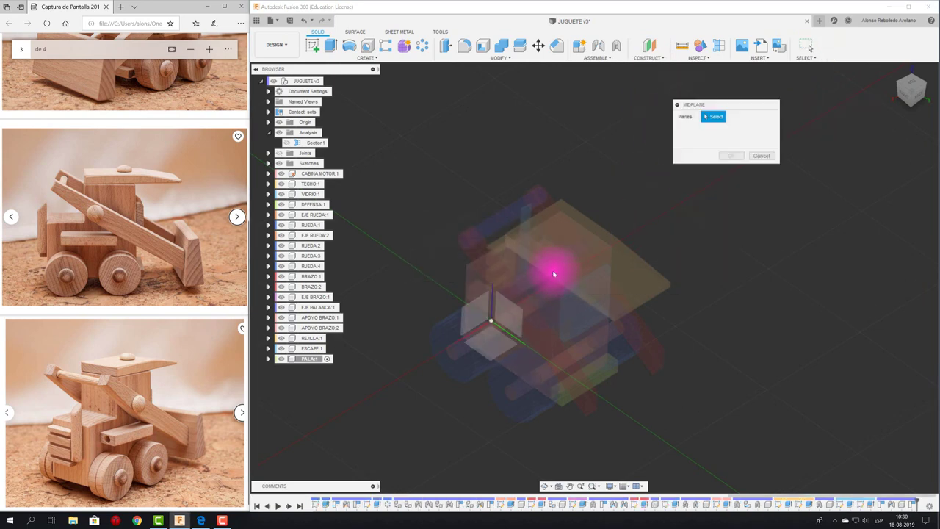
{"action": "mouse_move", "coordinate": [549, 273]}
{"action": "middle_mouse_down", "text": "shift"}
{"action": "mouse_move", "coordinate": [534, 220]}
{"action": "mouse_move", "coordinate": [678, 212]}
{"action": "mouse_move", "coordinate": [719, 190]}
{"action": "middle_mouse_up", "text": "shift"}
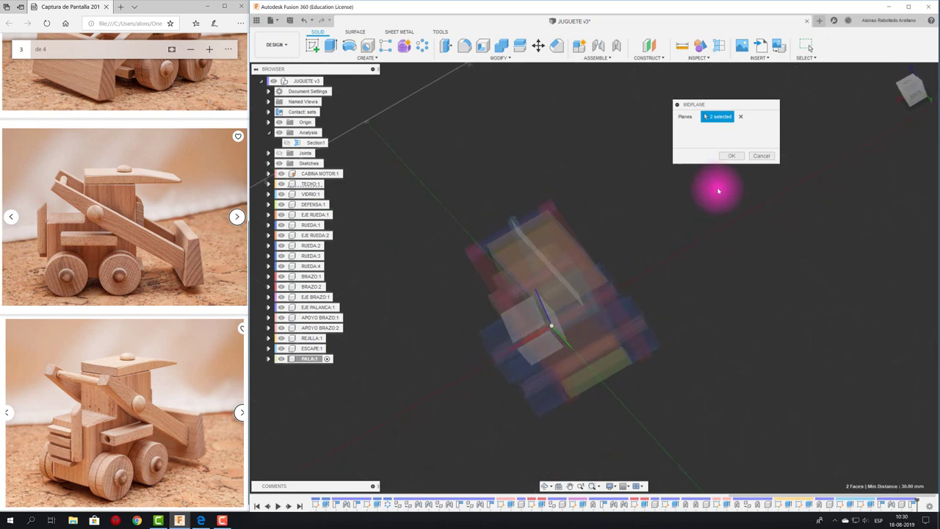
{"action": "left_click", "coordinate": [730, 155]}
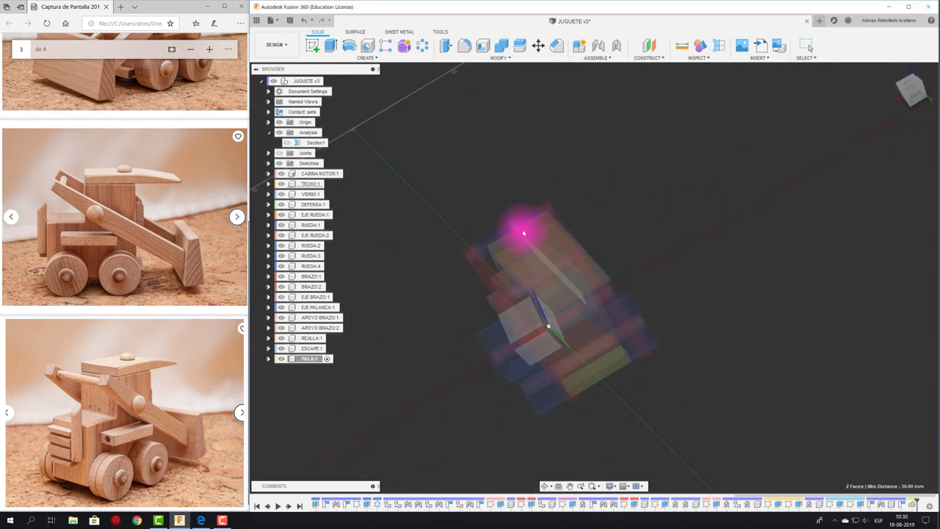
{"action": "mouse_move", "coordinate": [580, 269]}
{"action": "middle_mouse_down", "text": "shift"}
{"action": "mouse_move", "coordinate": [684, 282]}
{"action": "mouse_move", "coordinate": [713, 267]}
{"action": "mouse_move", "coordinate": [580, 105]}
{"action": "mouse_move", "coordinate": [510, 142]}
{"action": "mouse_move", "coordinate": [413, 227]}
{"action": "mouse_move", "coordinate": [324, 48]}
{"action": "middle_mouse_up", "text": "shift"}
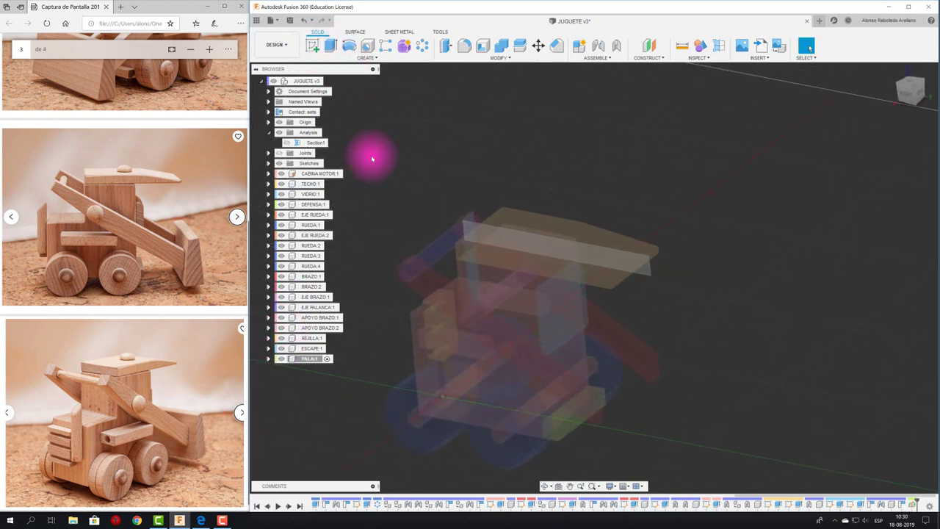
{"action": "left_click", "coordinate": [315, 44]}
{"action": "left_click", "coordinate": [478, 216]}
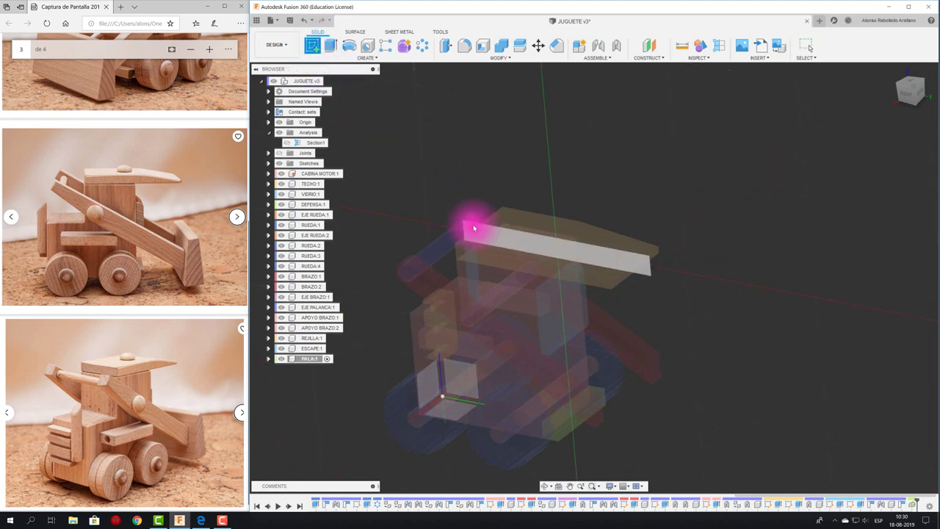
Step: Project the red arm face's outline into the new midplane sketch
{"action": "scroll", "coordinate": [722, 300], "scroll_direction": "up", "scroll_amount": 3}
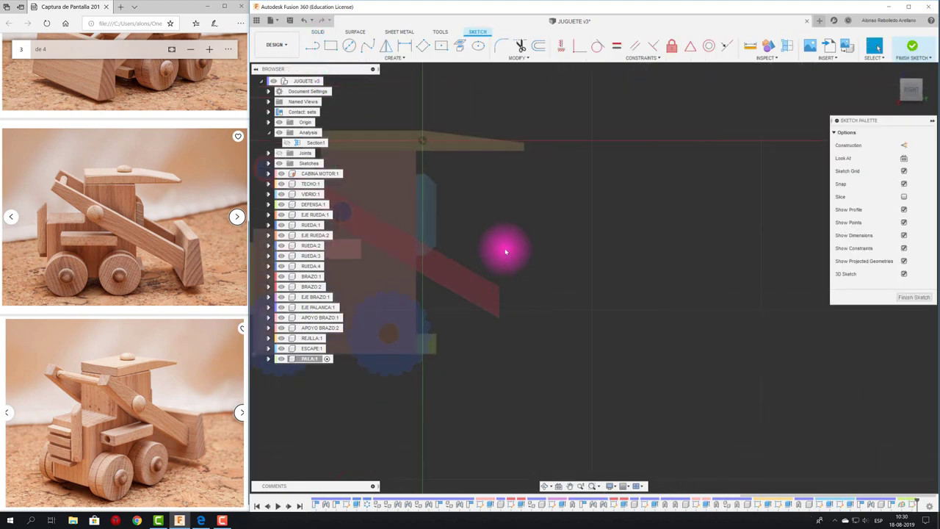
{"action": "middle_click_drag", "start_coordinate": [504, 249], "coordinate": [536, 225]}
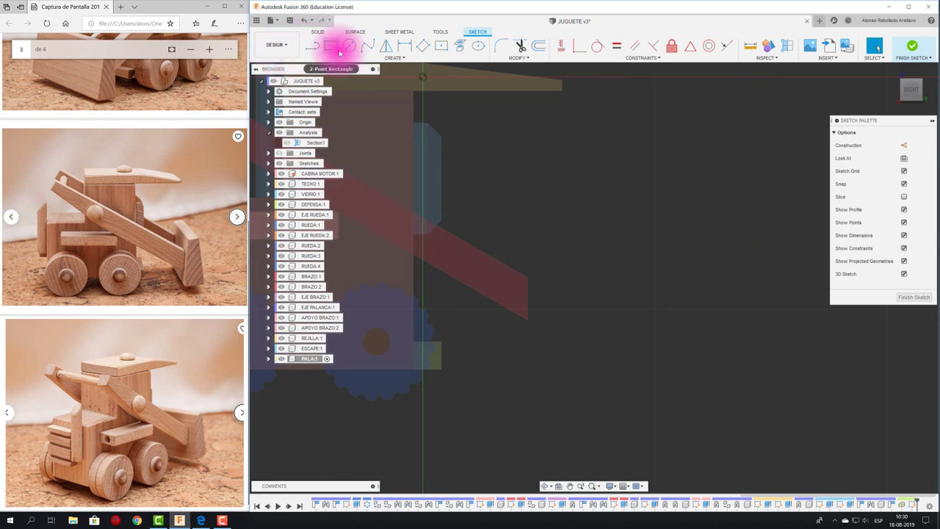
{"action": "left_click", "coordinate": [440, 45]}
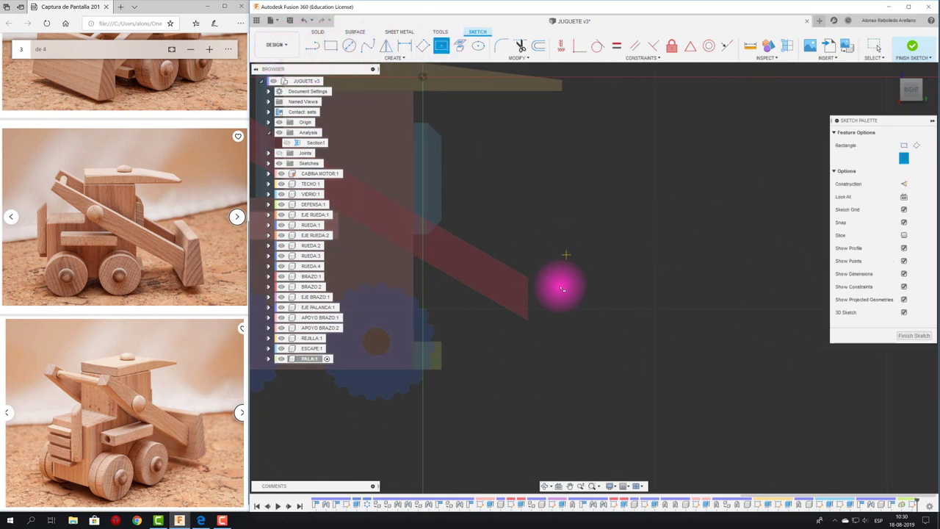
{"action": "left_click", "coordinate": [463, 47]}
{"action": "left_click", "coordinate": [530, 301]}
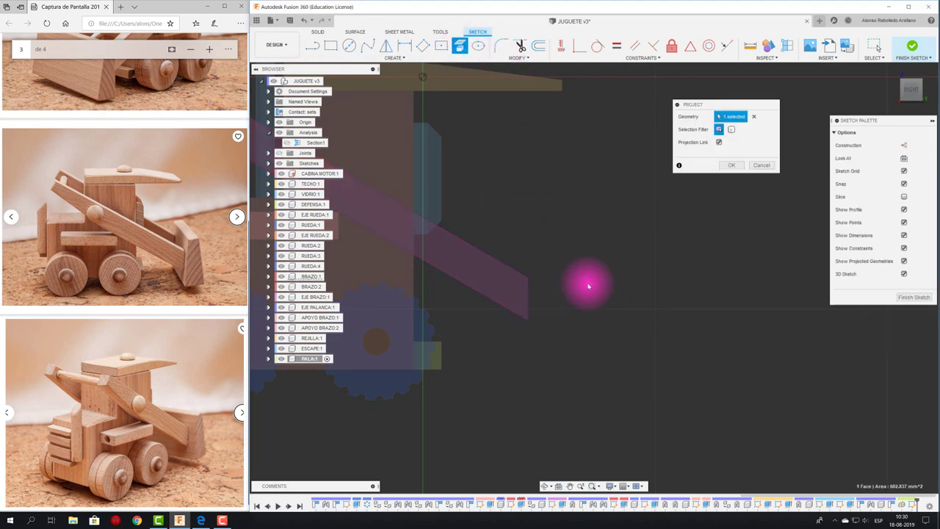
{"action": "left_click", "coordinate": [727, 167]}
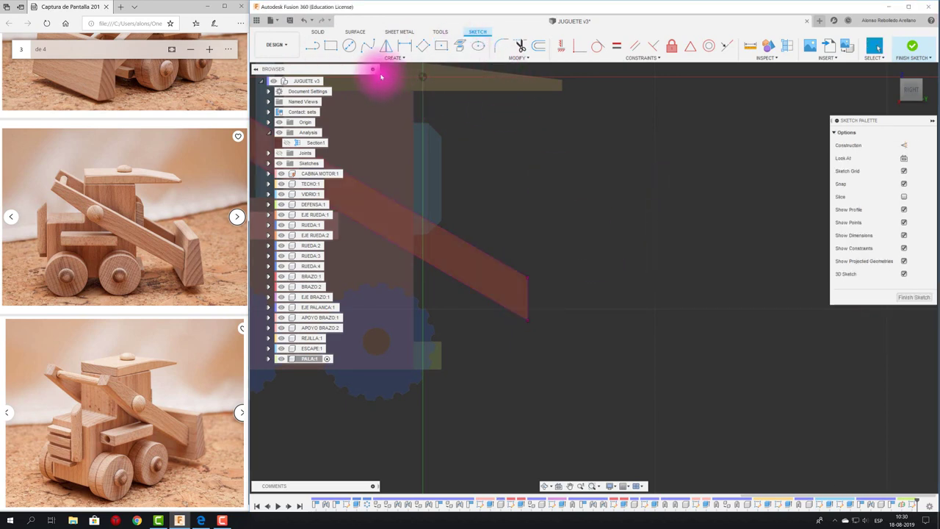
Step: Draw a tall center rectangle of about 15 × 40 mm at the arm's end
{"action": "left_click", "coordinate": [443, 45]}
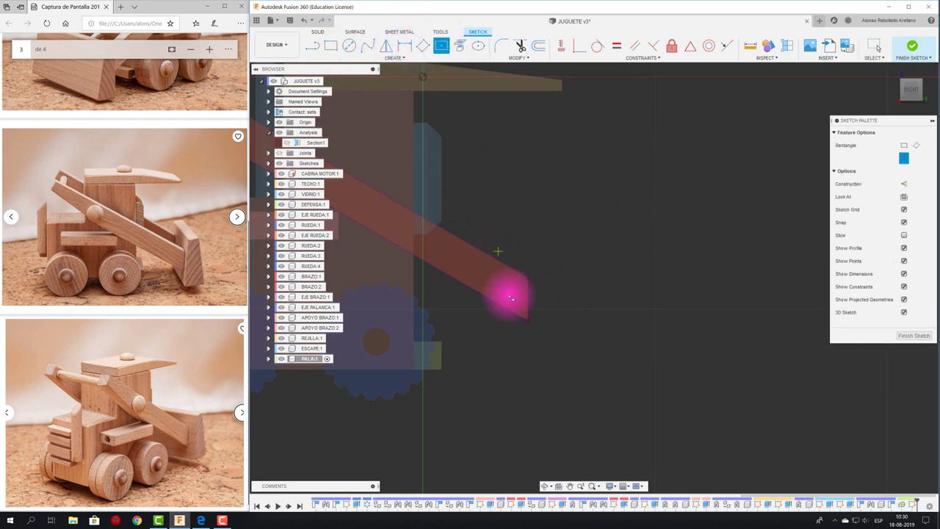
{"action": "left_click", "coordinate": [527, 299]}
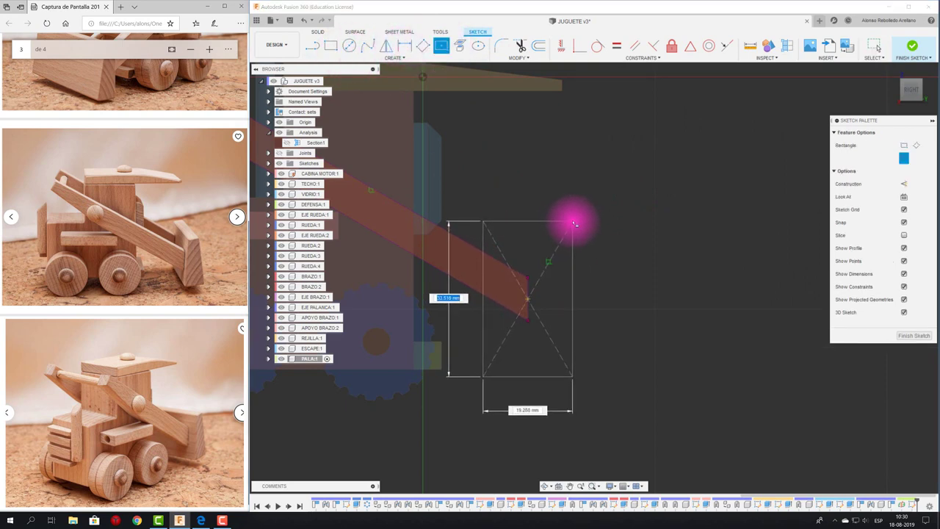
{"action": "key", "text": "Escape"}
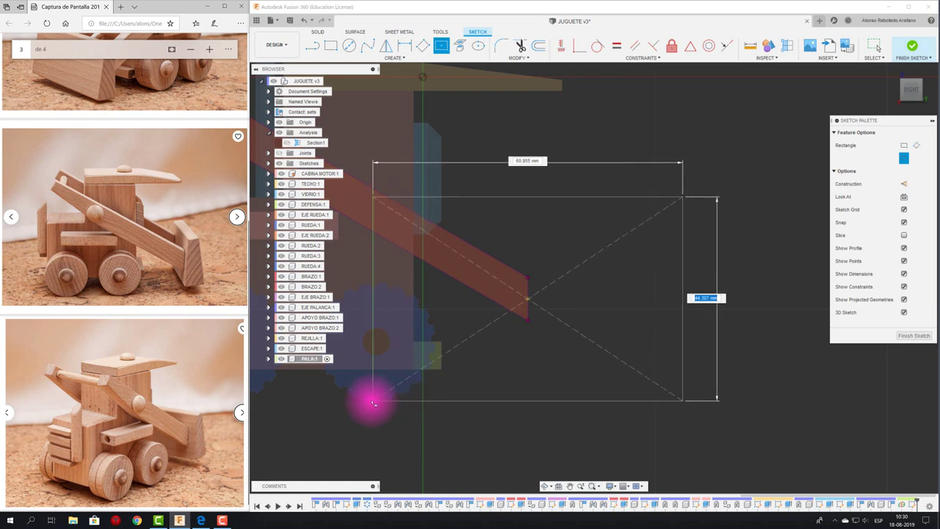
{"action": "left_click", "coordinate": [495, 392]}
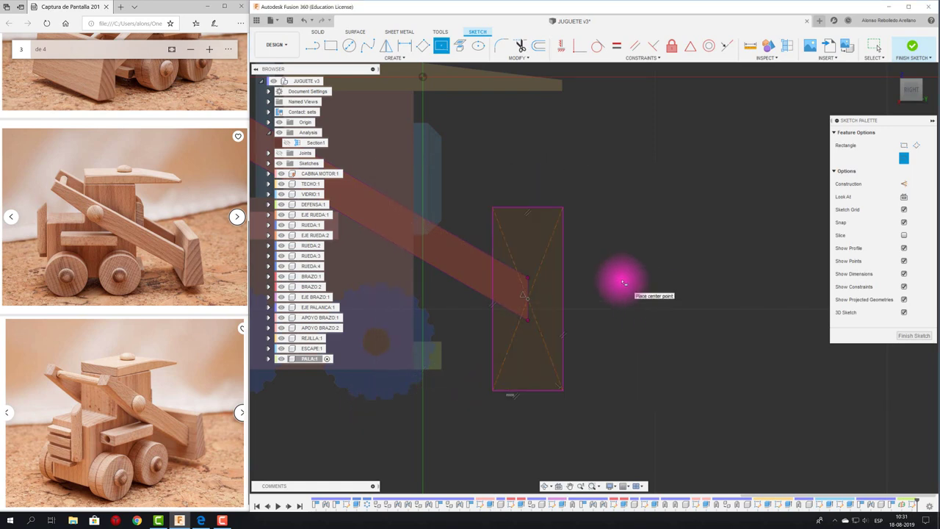
{"action": "key", "text": "l"}
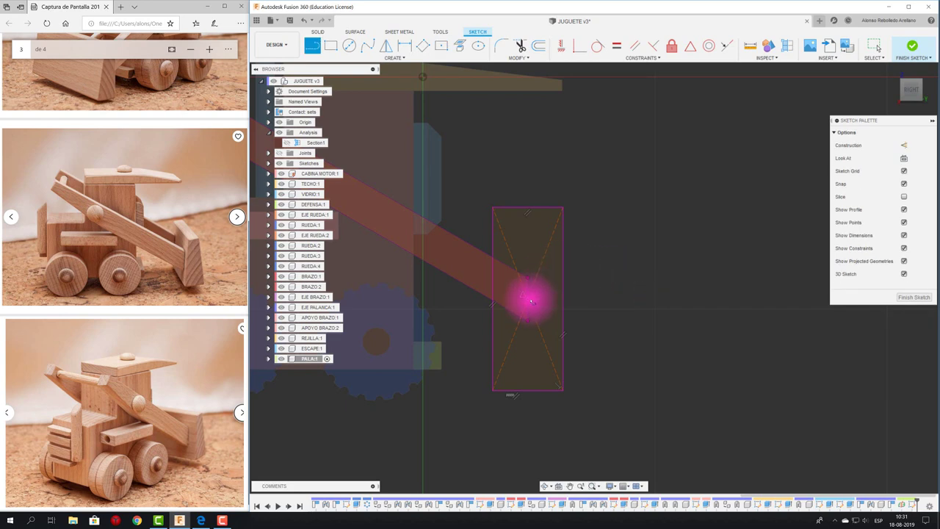
Step: Draw a vertical midline, a slanted right edge and a bottom edge to form a trapezoid
{"action": "left_click", "coordinate": [526, 210]}
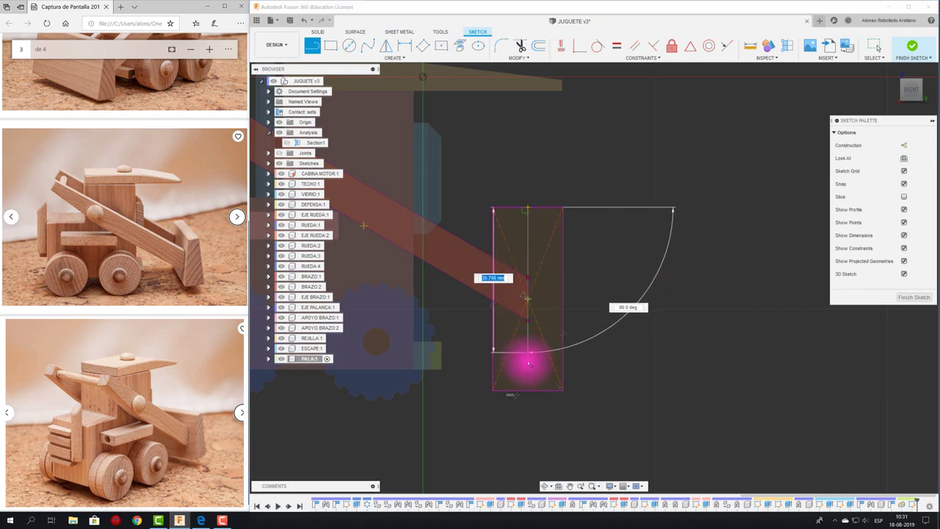
{"action": "left_click", "coordinate": [527, 390]}
{"action": "key", "text": "Escape"}
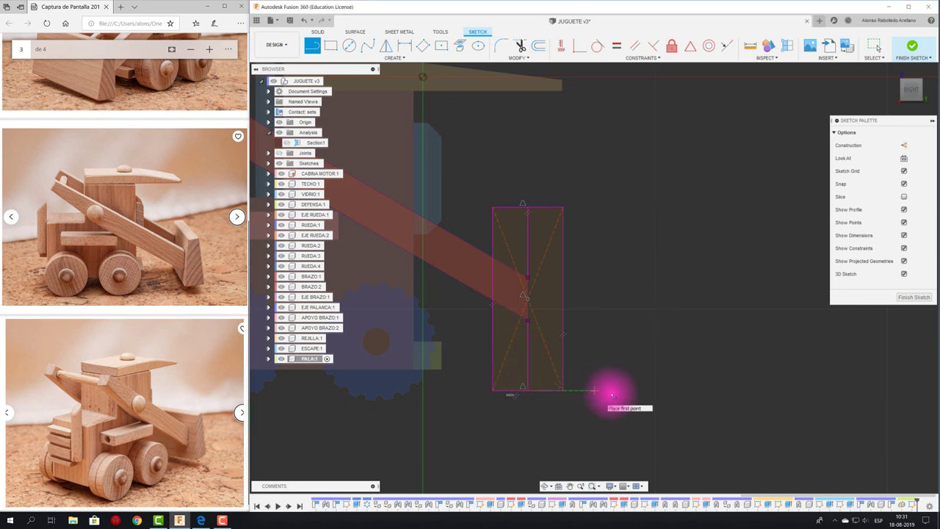
{"action": "left_click", "coordinate": [611, 390]}
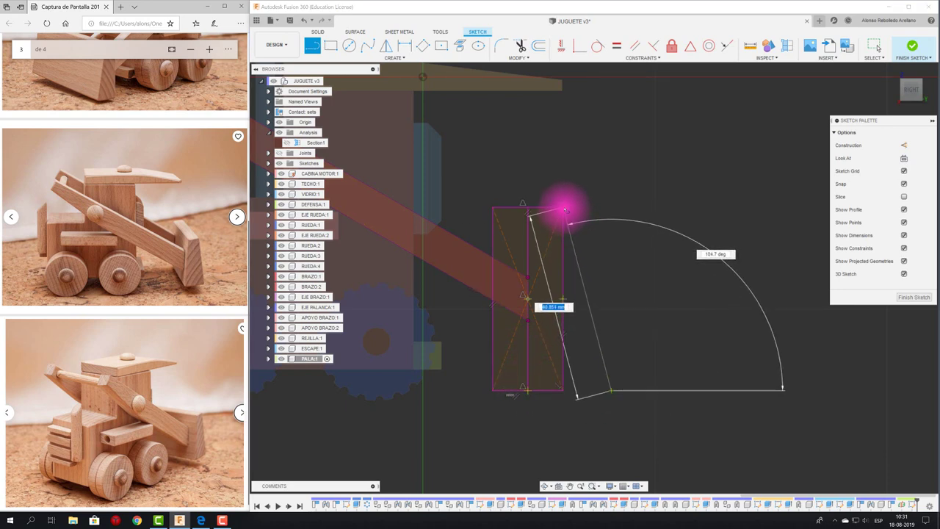
{"action": "left_click", "coordinate": [563, 210]}
{"action": "key", "text": "Escape"}
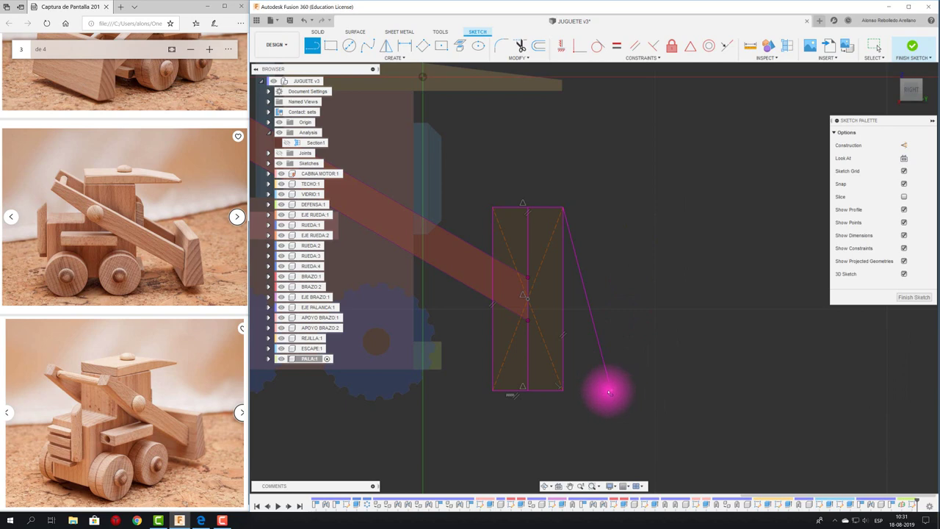
{"action": "left_click_drag", "start_coordinate": [613, 389], "coordinate": [532, 401]}
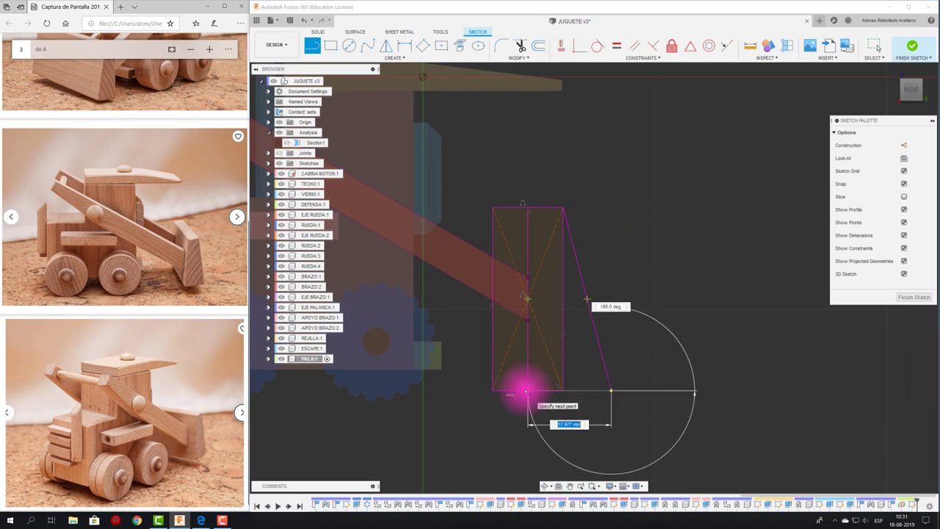
Step: Trim the rectangle's left edge, edge stubs and inner lines to leave a clean trapezoid
{"action": "key", "text": "t"}
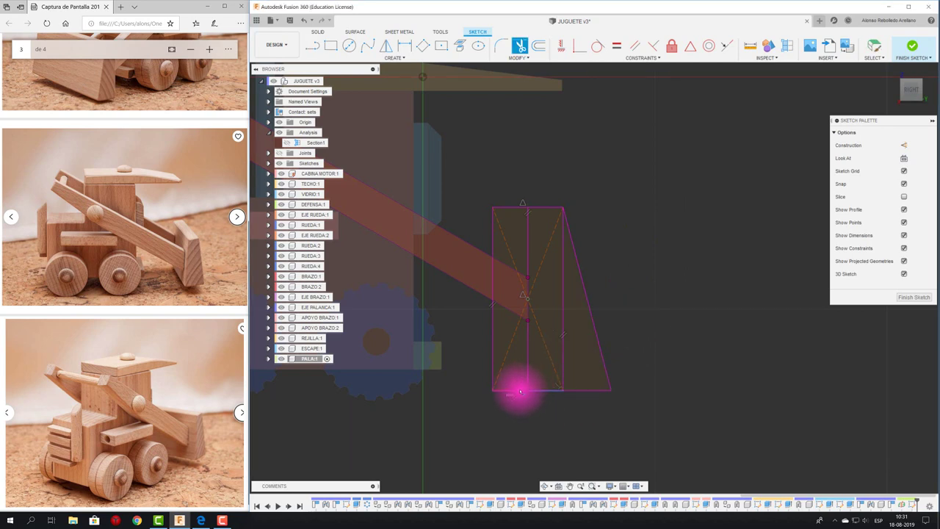
{"action": "left_click", "coordinate": [493, 301]}
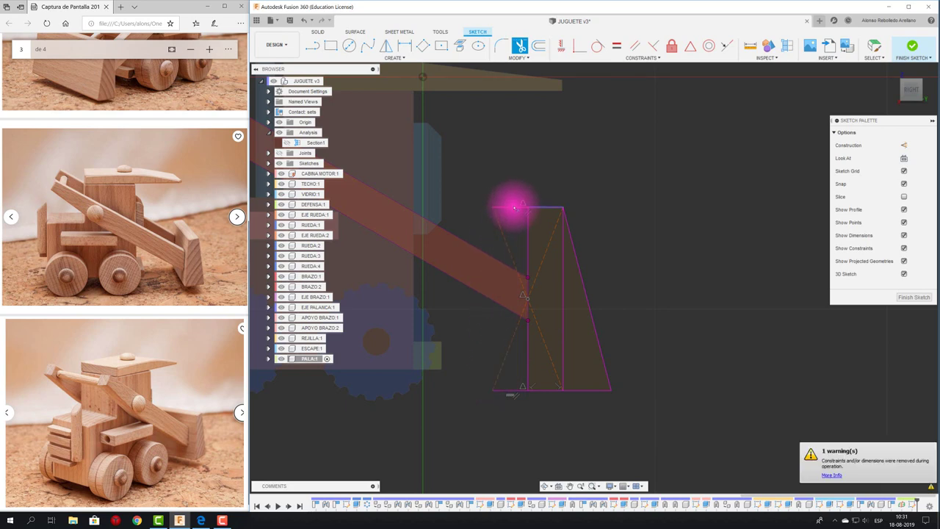
{"action": "left_click", "coordinate": [514, 207]}
{"action": "left_click", "coordinate": [514, 390]}
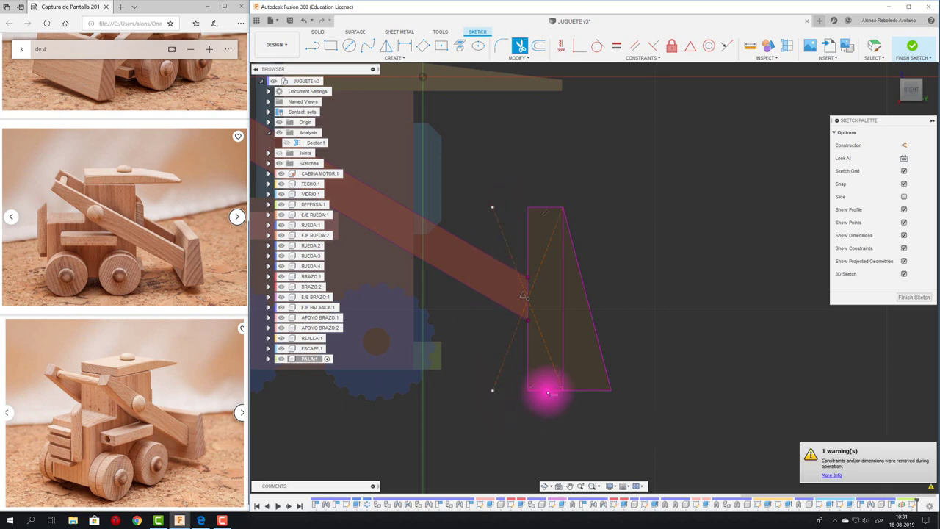
{"action": "left_click", "coordinate": [564, 369]}
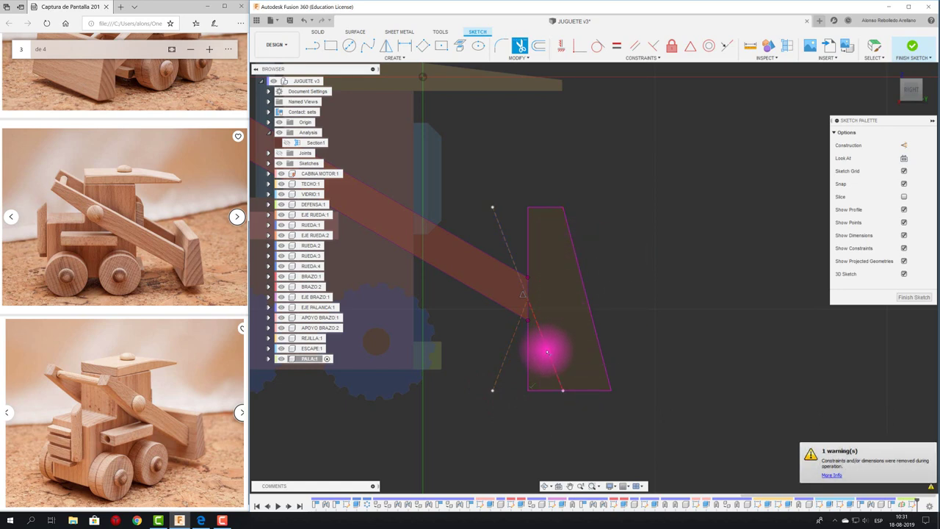
{"action": "left_click", "coordinate": [547, 351]}
Step: Dimension the trapezoid's bottom edge at 10.00 mm and its top edge at 5.00 mm
{"action": "key", "text": "Escape"}
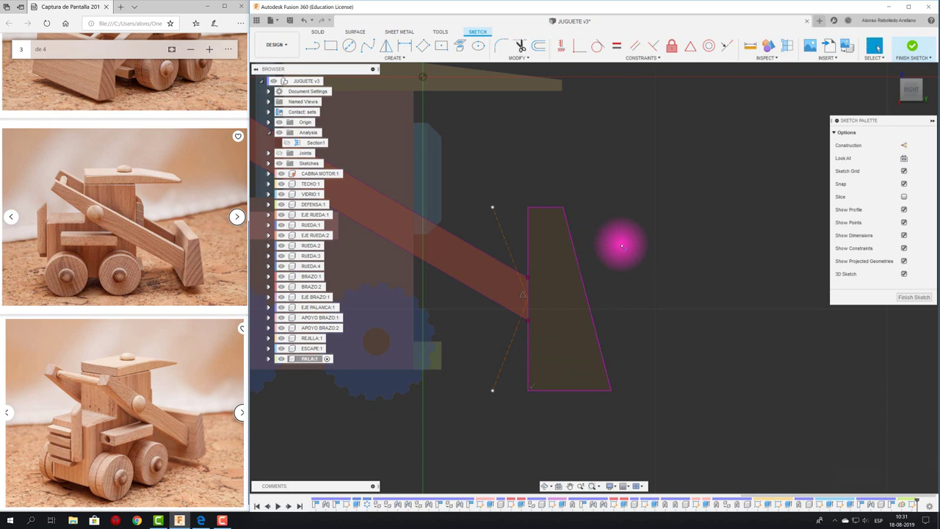
{"action": "left_click", "coordinate": [577, 394]}
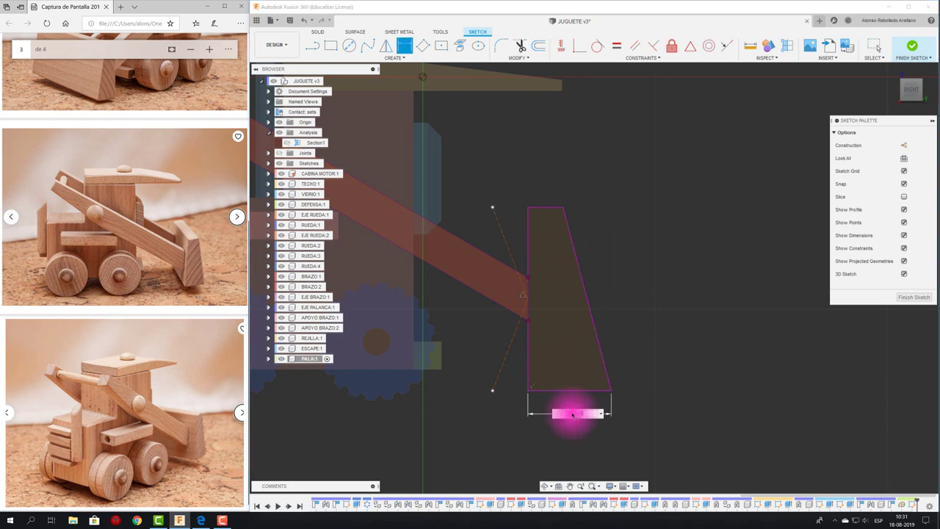
{"action": "left_click", "coordinate": [572, 414]}
{"action": "scroll", "coordinate": [596, 176], "scroll_direction": "up", "scroll_amount": 1}
{"action": "scroll", "coordinate": [495, 225], "scroll_direction": "up", "scroll_amount": 2}
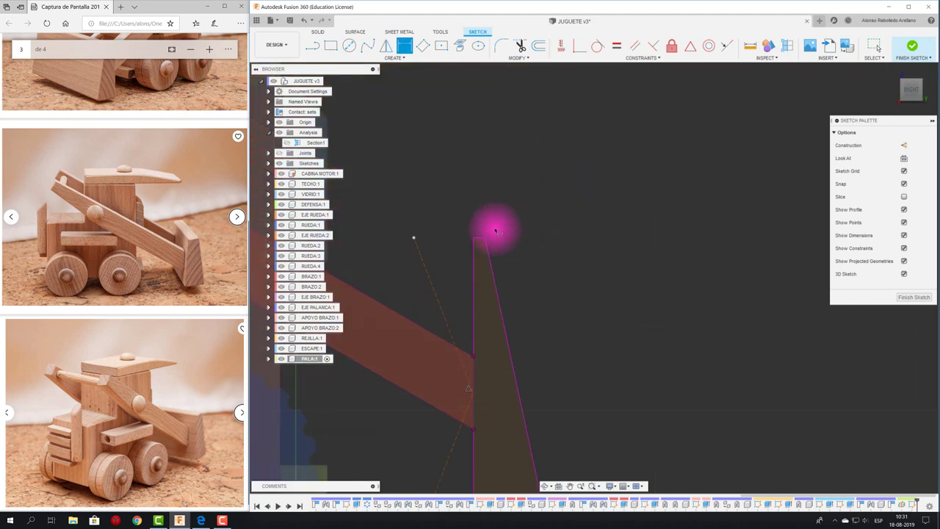
{"action": "scroll", "coordinate": [474, 241], "scroll_direction": "up", "scroll_amount": 2}
{"action": "left_click", "coordinate": [478, 240]}
{"action": "left_click", "coordinate": [478, 211]}
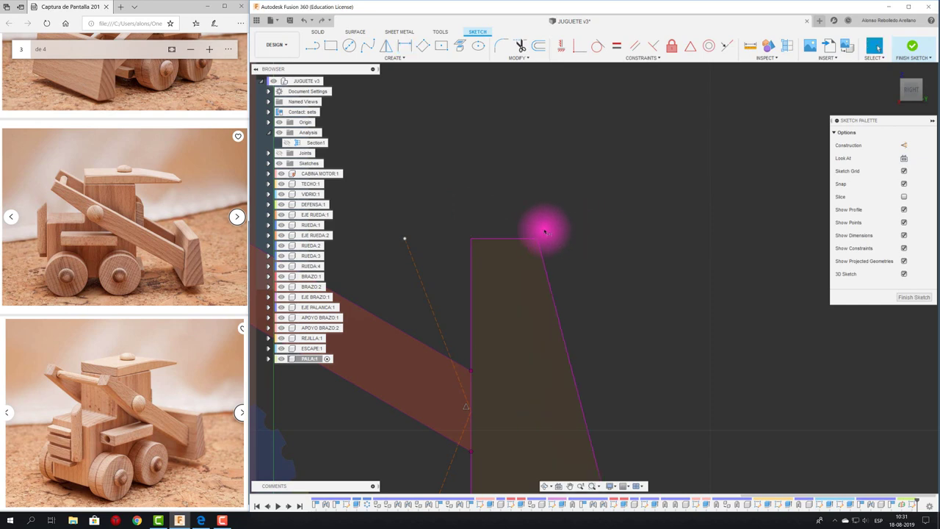
{"action": "key", "text": "d"}
{"action": "left_click", "coordinate": [508, 239]}
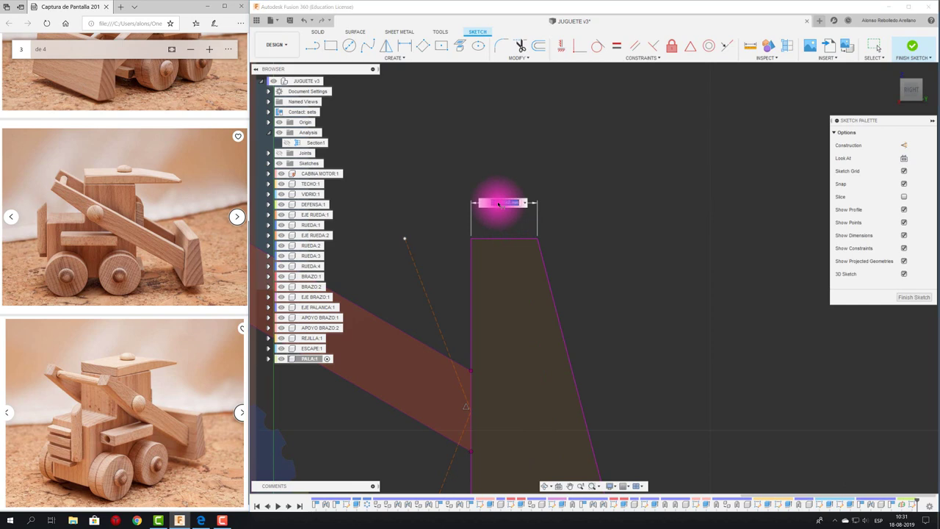
{"action": "type", "text": "5"}
{"action": "key", "text": "Return"}
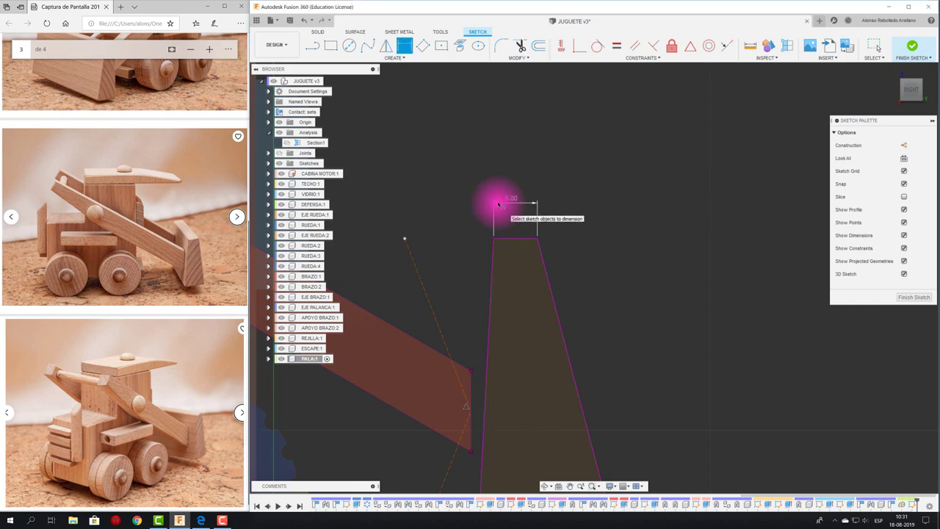
Step: Fix the trapezoid's top edge in place and verify it no longer moves
{"action": "middle_click_drag", "start_coordinate": [612, 262], "coordinate": [596, 151]}
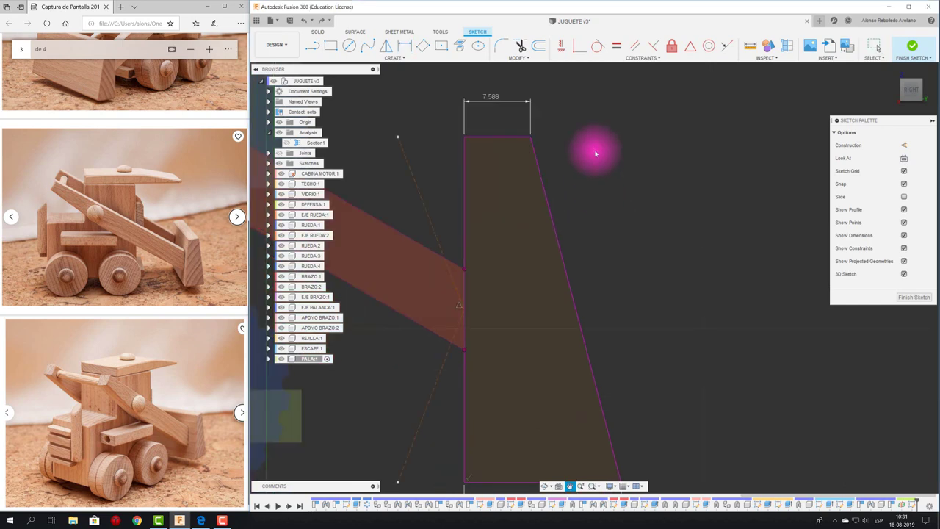
{"action": "left_click_drag", "start_coordinate": [614, 384], "coordinate": [615, 387]}
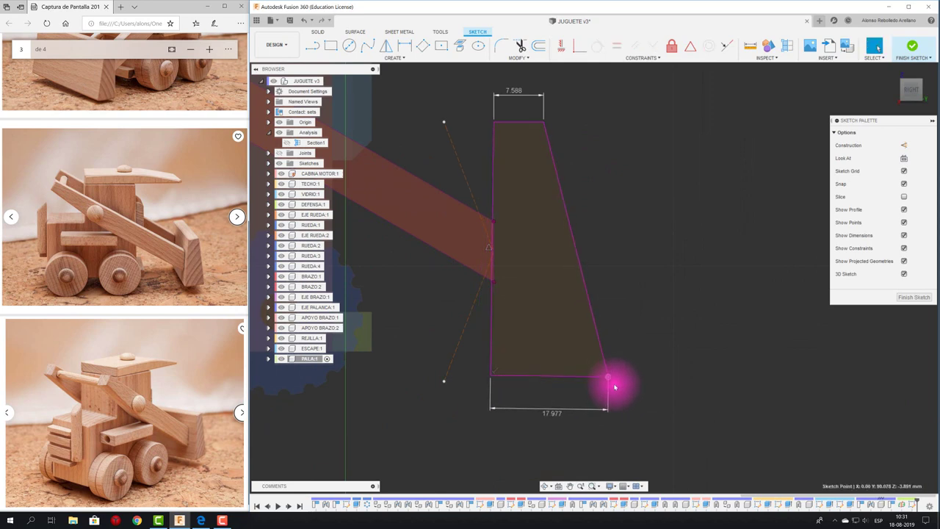
{"action": "scroll", "coordinate": [634, 325], "scroll_direction": "down", "scroll_amount": 2}
{"action": "scroll", "coordinate": [620, 332], "scroll_direction": "down", "scroll_amount": 2}
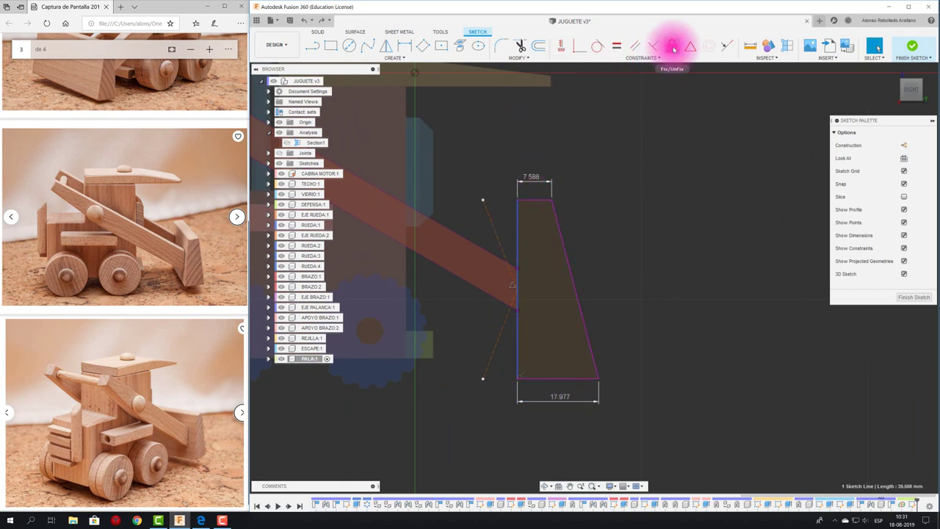
{"action": "left_click", "coordinate": [671, 46]}
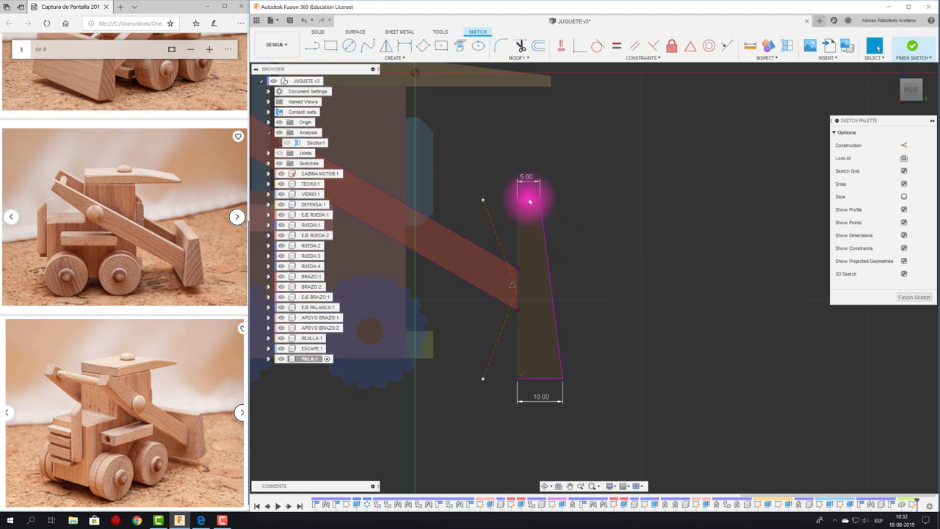
{"action": "left_click", "coordinate": [671, 46]}
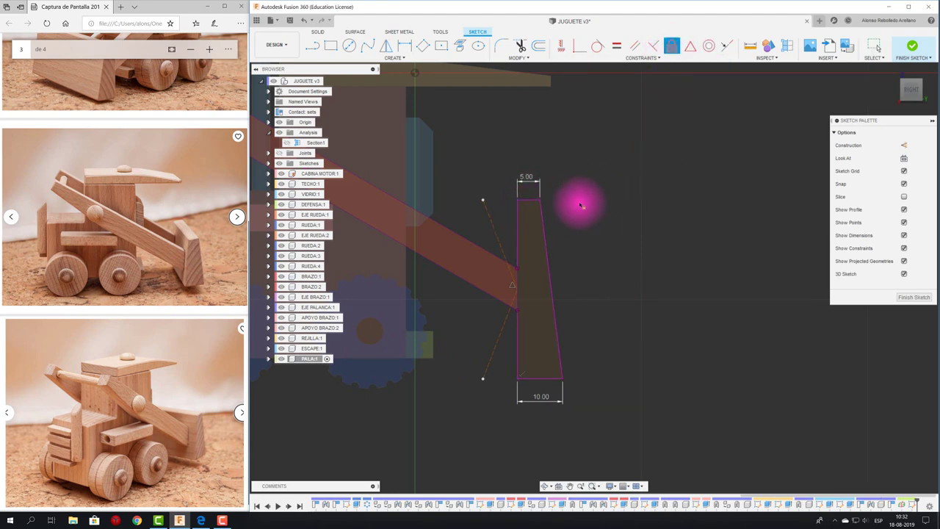
{"action": "left_click", "coordinate": [534, 203]}
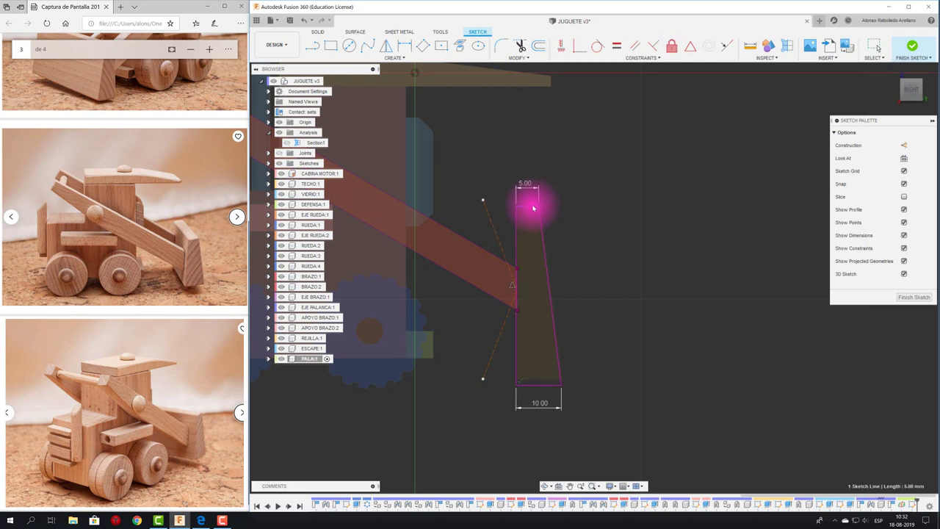
{"action": "left_click_drag", "start_coordinate": [534, 203], "coordinate": [618, 213]}
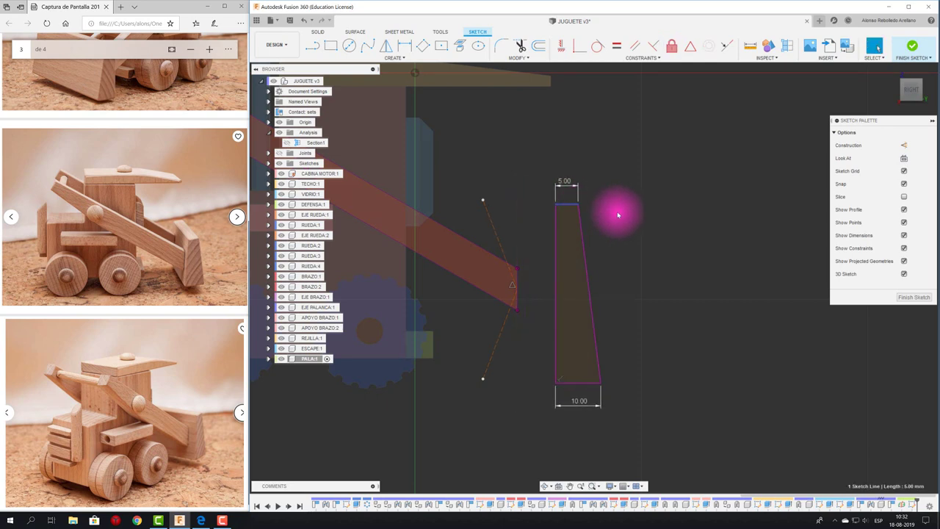
{"action": "key", "text": "ctrl+z"}
{"action": "scroll", "coordinate": [609, 334], "scroll_direction": "down", "scroll_amount": 2}
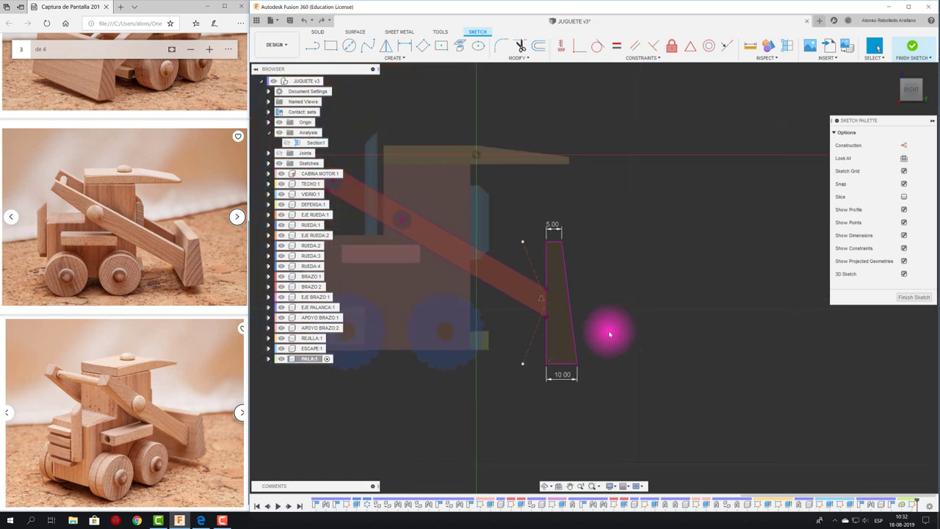
{"action": "scroll", "coordinate": [608, 334], "scroll_direction": "down", "scroll_amount": 1}
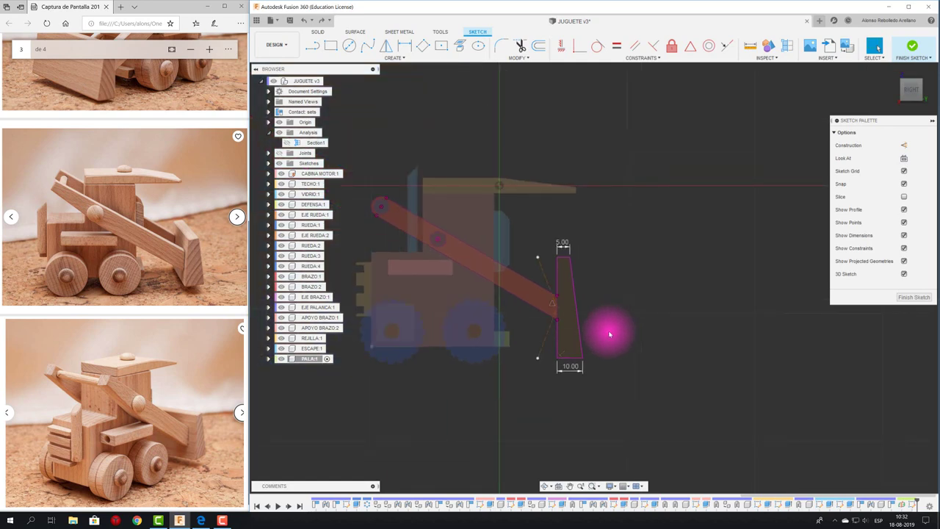
{"action": "middle_click_drag", "start_coordinate": [609, 267], "coordinate": [622, 348], "text": "shift"}
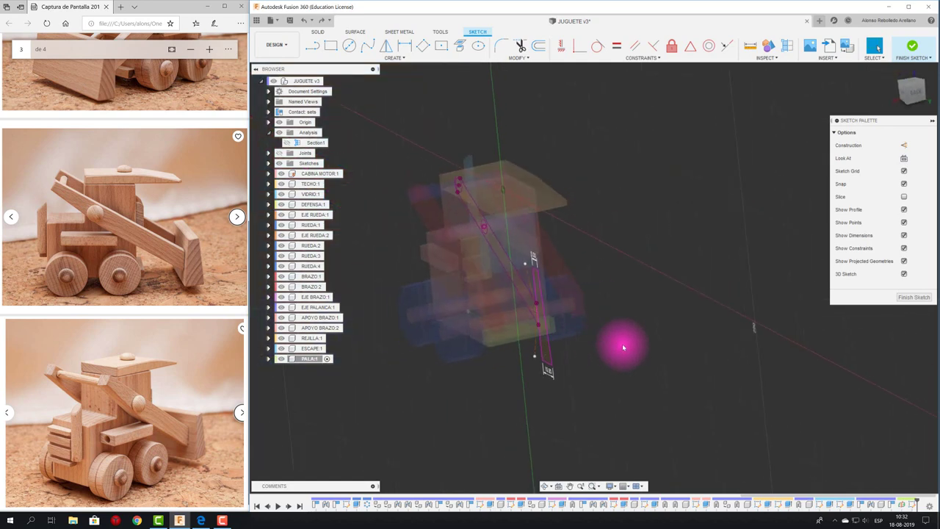
Step: Extrude the trapezoid profile symmetrically 30 mm into a solid tapered blade
{"action": "key", "text": "e"}
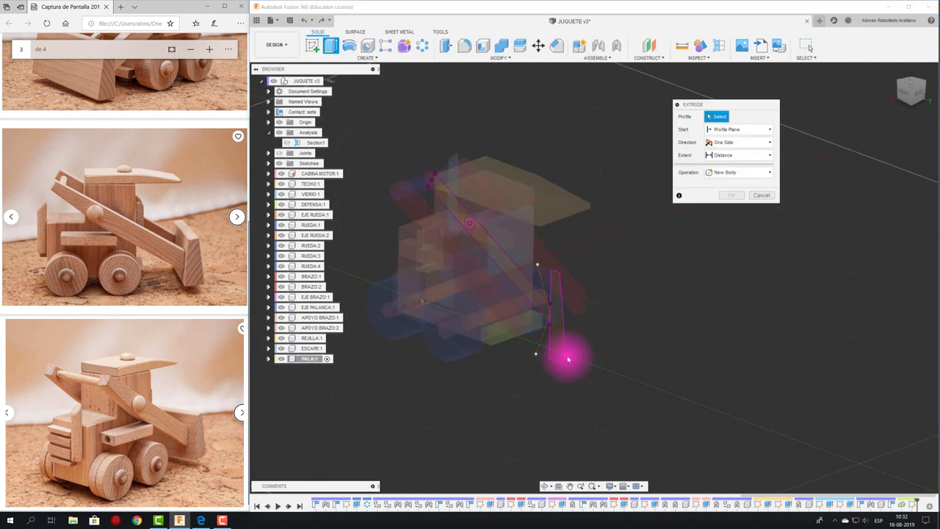
{"action": "left_click", "coordinate": [564, 355]}
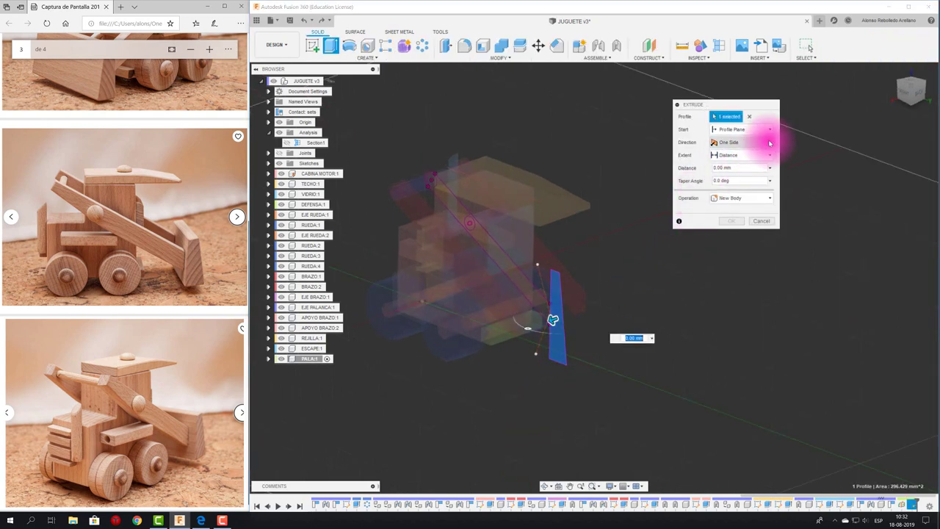
{"action": "left_click", "coordinate": [760, 142]}
{"action": "left_click", "coordinate": [739, 176]}
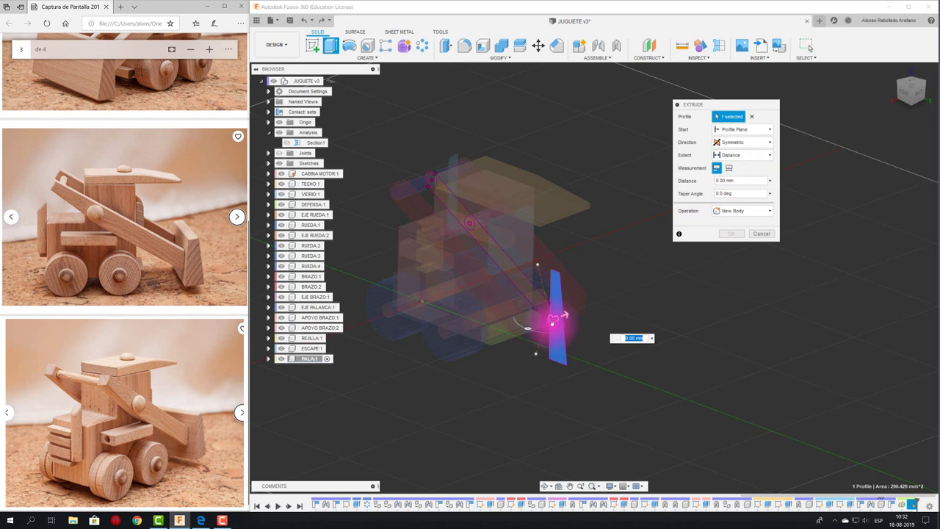
{"action": "left_click_drag", "start_coordinate": [554, 320], "coordinate": [528, 328]}
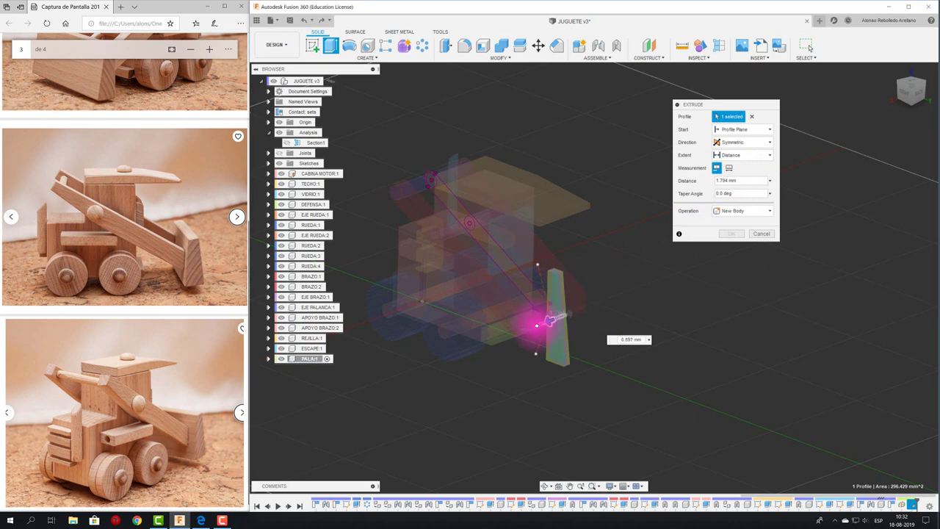
{"action": "left_click", "coordinate": [912, 93]}
{"action": "left_click_drag", "start_coordinate": [514, 314], "coordinate": [477, 312]}
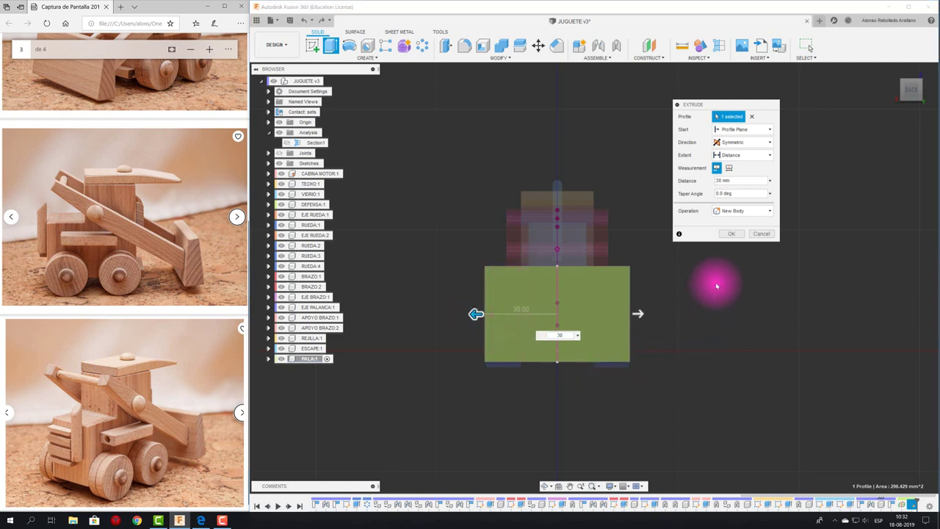
{"action": "left_click", "coordinate": [742, 235]}
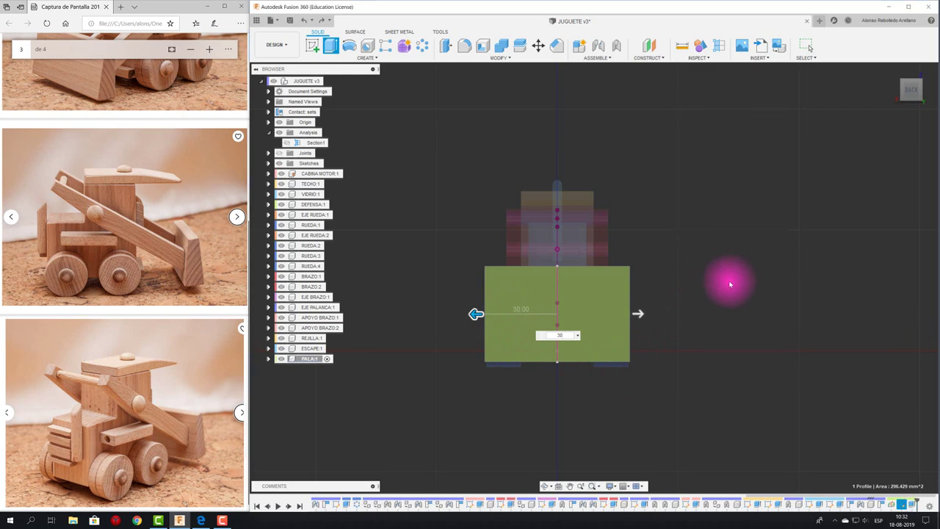
{"action": "middle_click_drag", "start_coordinate": [728, 279], "coordinate": [413, 206], "text": "shift"}
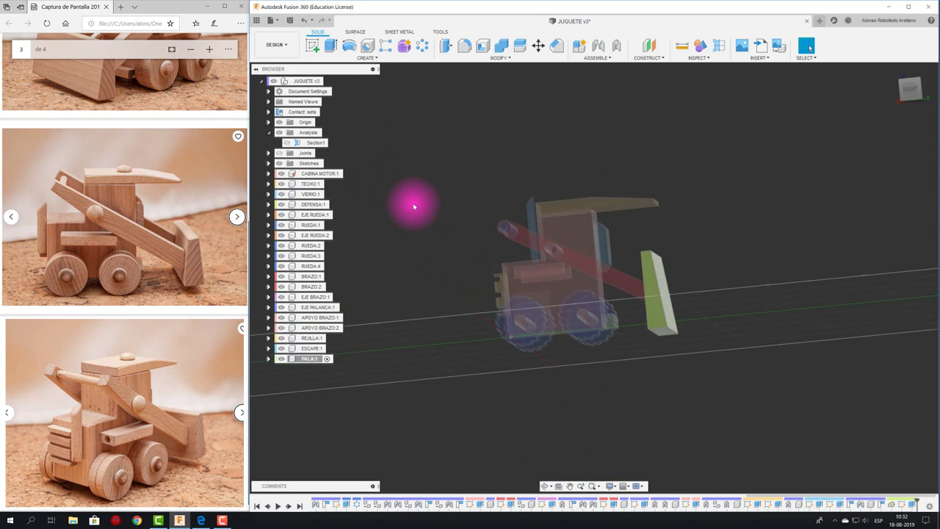
{"action": "middle_click_drag", "start_coordinate": [416, 204], "coordinate": [657, 285], "text": "shift"}
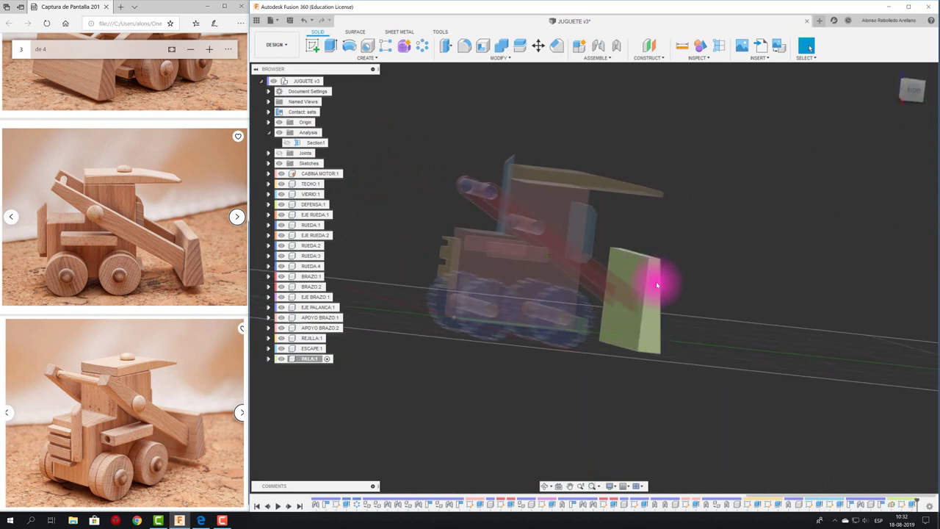
{"action": "mouse_move", "coordinate": [654, 282]}
{"action": "middle_mouse_down", "text": "shift"}
{"action": "mouse_move", "coordinate": [652, 272]}
{"action": "mouse_move", "coordinate": [713, 216]}
{"action": "mouse_move", "coordinate": [388, 345]}
{"action": "middle_mouse_up", "text": "shift"}
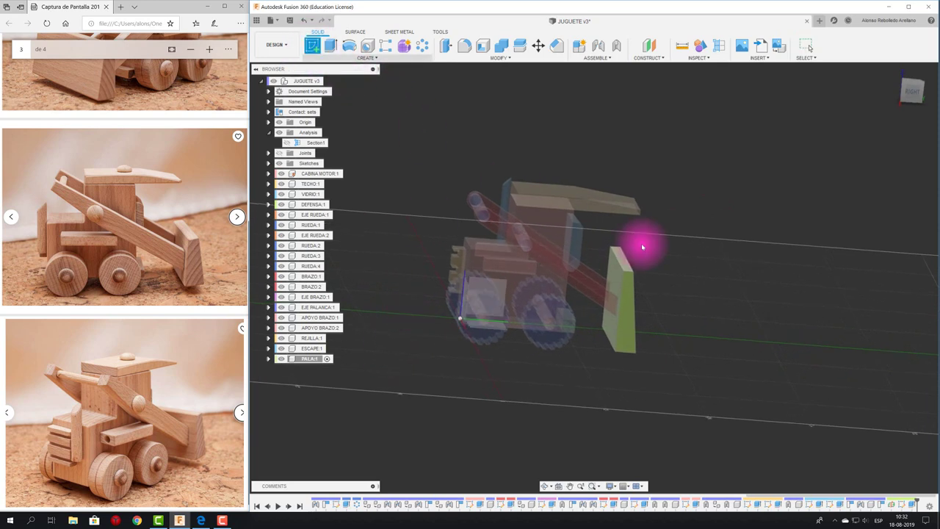
{"action": "middle_click_drag", "start_coordinate": [642, 247], "coordinate": [622, 292], "text": "shift"}
Step: Sketch a rectangle over the top of the blade on its side face
{"action": "left_click", "coordinate": [629, 289]}
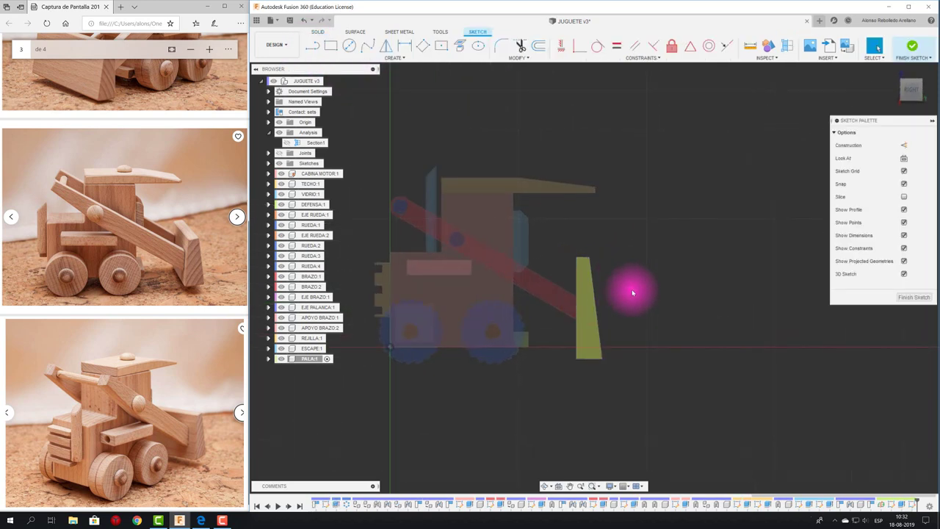
{"action": "left_click", "coordinate": [330, 46]}
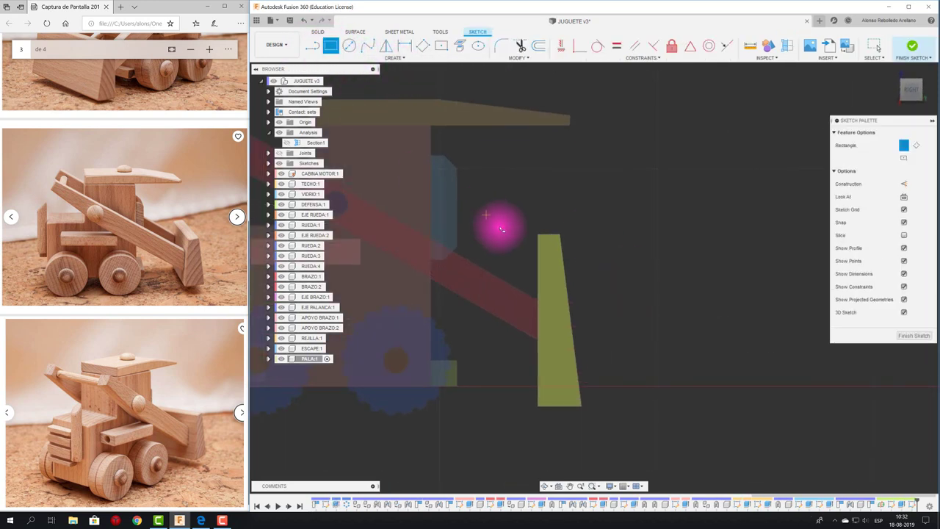
{"action": "left_click", "coordinate": [506, 213]}
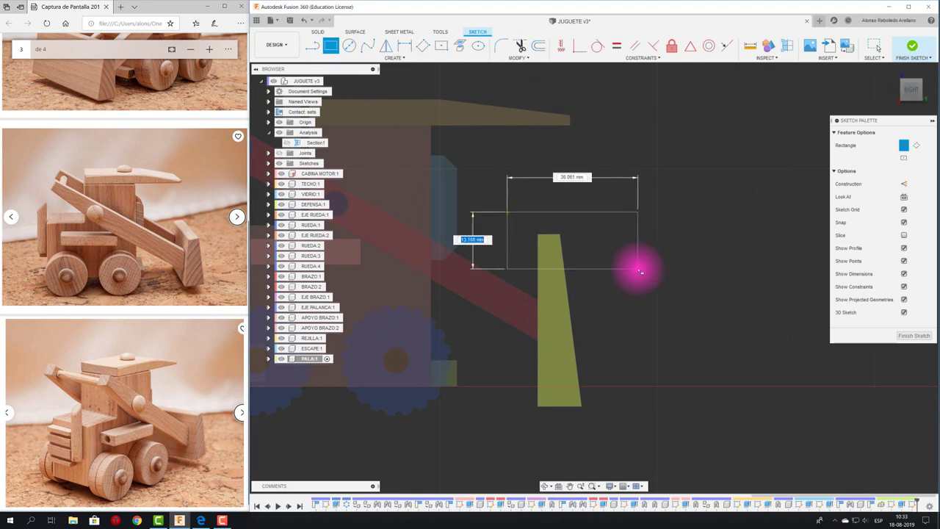
{"action": "left_click", "coordinate": [638, 269]}
Step: Extrude the rectangle as a cut through the blade top, then reactivate JUGUETE v3
{"action": "key", "text": "e"}
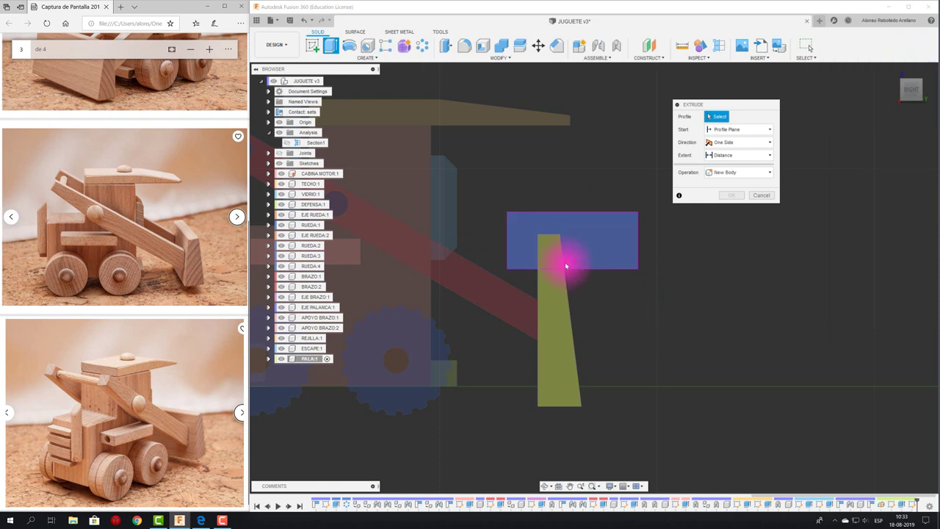
{"action": "left_click", "coordinate": [552, 257]}
{"action": "mouse_move", "coordinate": [567, 286]}
{"action": "middle_mouse_down", "text": "shift"}
{"action": "mouse_move", "coordinate": [562, 272]}
{"action": "mouse_move", "coordinate": [507, 284]}
{"action": "middle_mouse_up", "text": "shift"}
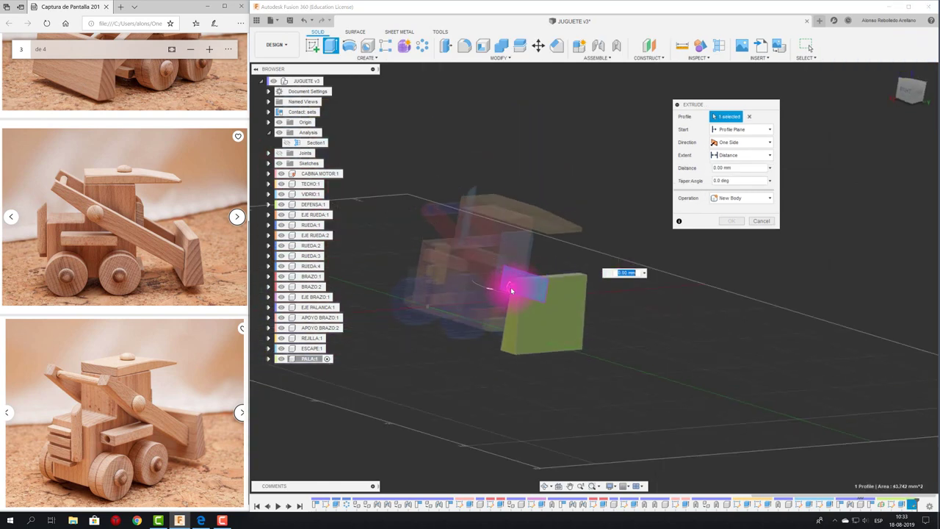
{"action": "left_click_drag", "start_coordinate": [505, 292], "coordinate": [646, 278]}
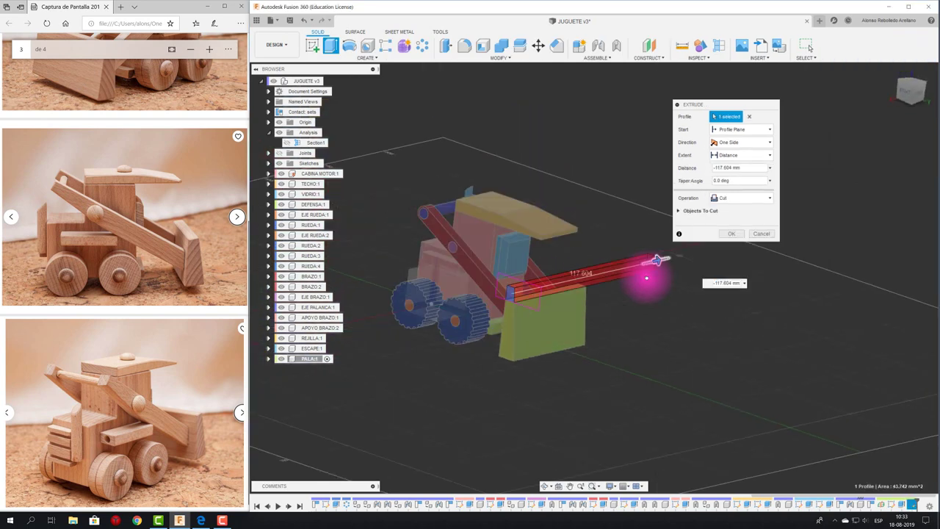
{"action": "left_click", "coordinate": [728, 235]}
{"action": "mouse_move", "coordinate": [681, 300]}
{"action": "middle_mouse_down", "text": "shift"}
{"action": "mouse_move", "coordinate": [398, 119]}
{"action": "mouse_move", "coordinate": [312, 84]}
{"action": "middle_mouse_up", "text": "shift"}
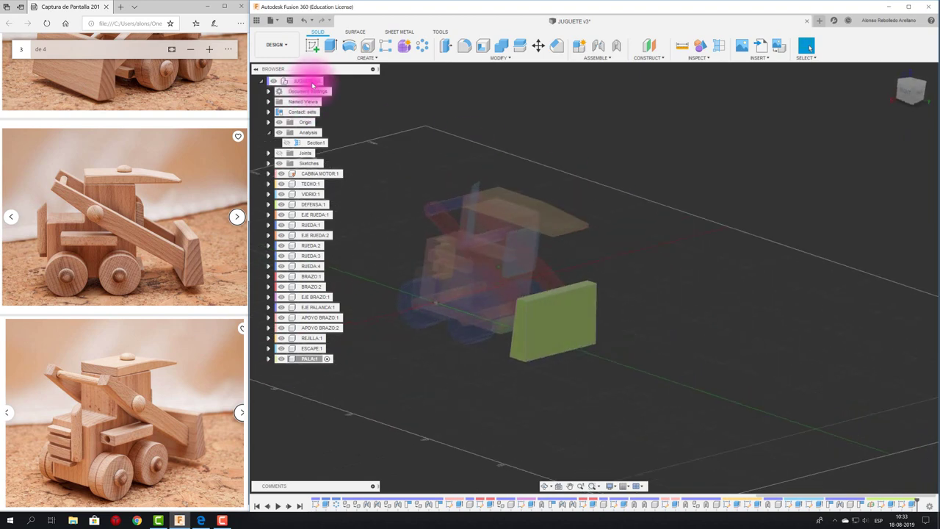
{"action": "left_click", "coordinate": [329, 81]}
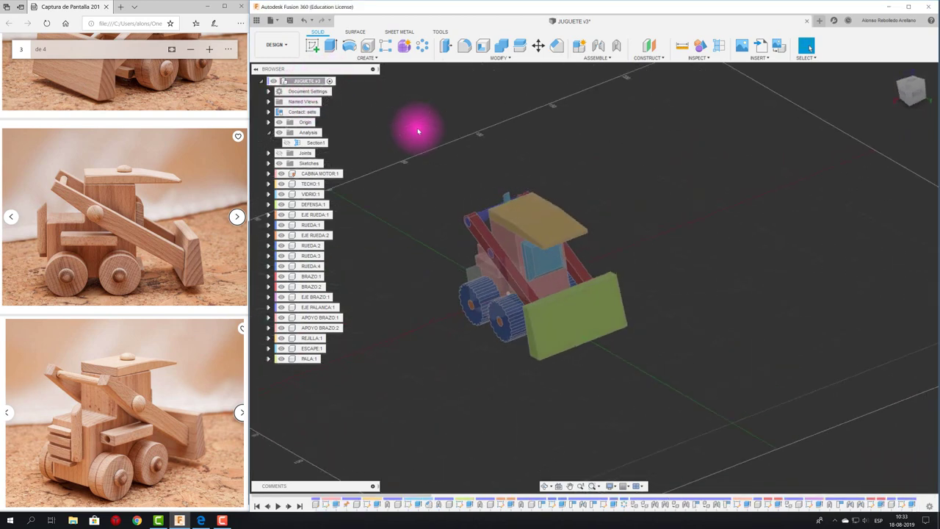
Step: Rigidly join the green blade to the red arm, test the swing, then revert positions
{"action": "left_click", "coordinate": [619, 48]}
{"action": "left_click", "coordinate": [593, 308]}
{"action": "left_click", "coordinate": [535, 311]}
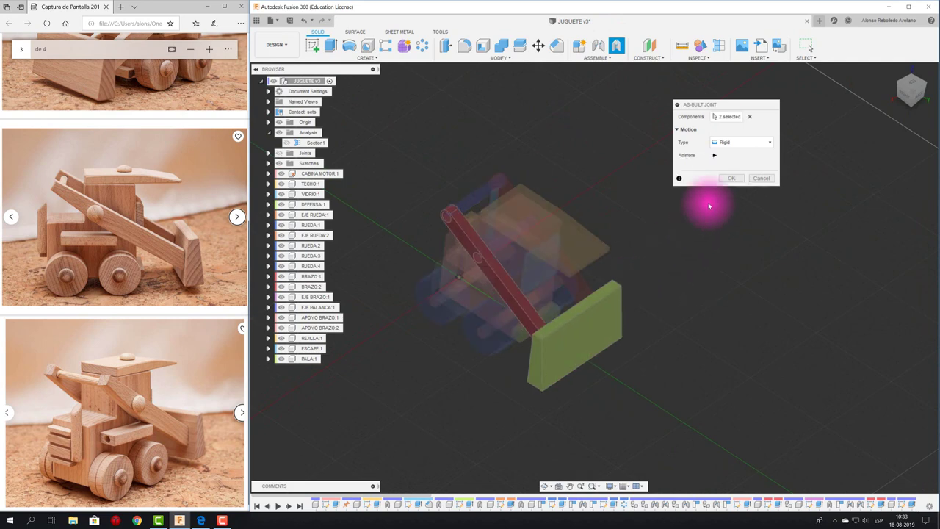
{"action": "left_click", "coordinate": [730, 178]}
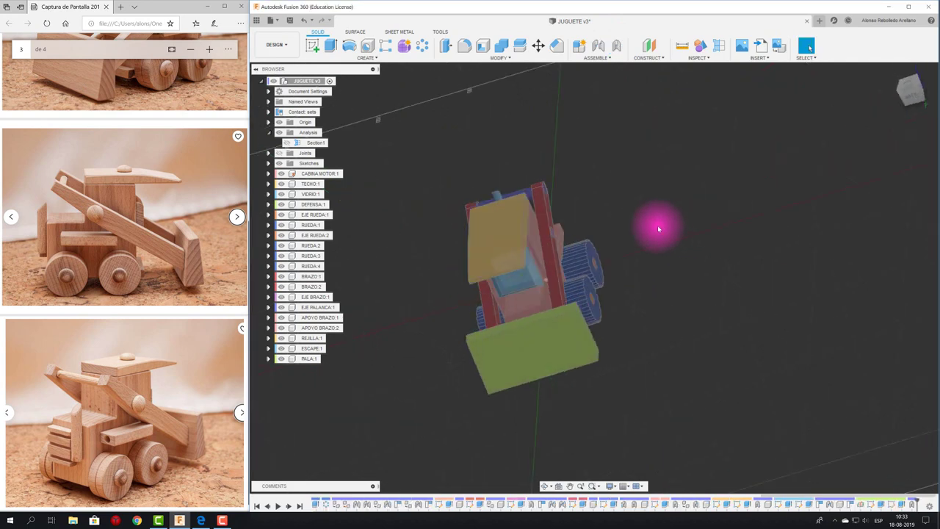
{"action": "middle_click_drag", "start_coordinate": [658, 229], "coordinate": [594, 217], "text": "shift"}
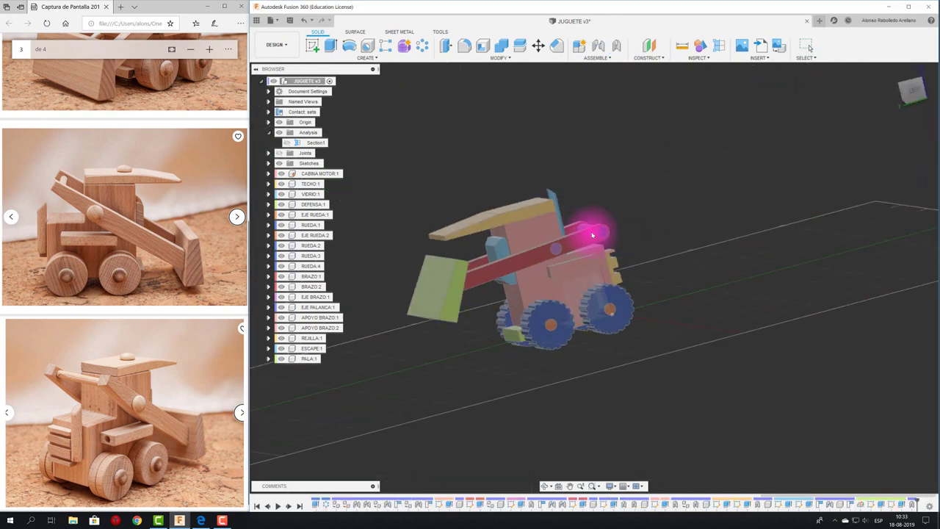
{"action": "mouse_move", "coordinate": [593, 235]}
{"action": "left_mouse_down"}
{"action": "mouse_move", "coordinate": [597, 216]}
{"action": "mouse_move", "coordinate": [607, 241]}
{"action": "mouse_move", "coordinate": [598, 212]}
{"action": "mouse_move", "coordinate": [629, 292]}
{"action": "mouse_move", "coordinate": [648, 282]}
{"action": "left_mouse_up"}
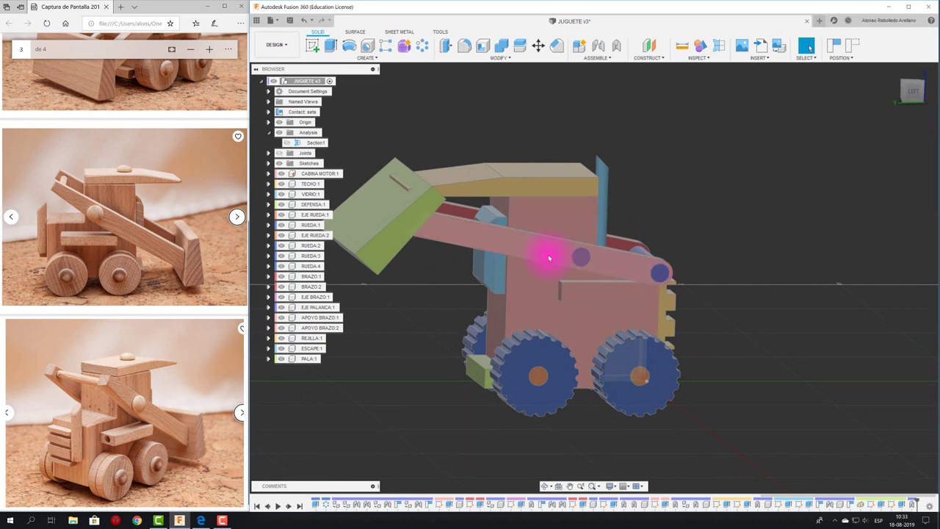
{"action": "mouse_move", "coordinate": [548, 257]}
{"action": "left_mouse_down"}
{"action": "mouse_move", "coordinate": [486, 225]}
{"action": "mouse_move", "coordinate": [449, 188]}
{"action": "mouse_move", "coordinate": [451, 210]}
{"action": "mouse_move", "coordinate": [489, 256]}
{"action": "mouse_move", "coordinate": [480, 315]}
{"action": "mouse_move", "coordinate": [716, 119]}
{"action": "left_mouse_up"}
{"action": "left_click", "coordinate": [849, 44]}
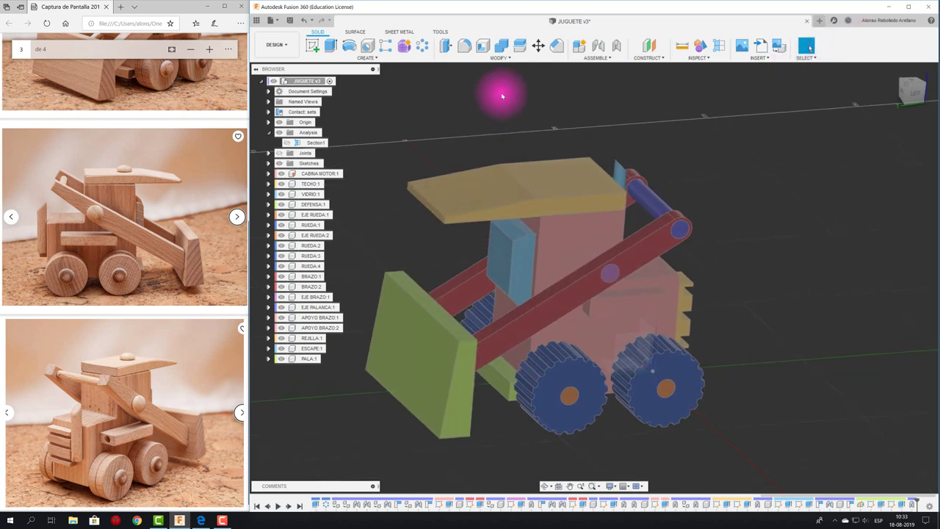
Step: Press Pull the yellow roof's front face by -10 mm
{"action": "left_click", "coordinate": [447, 44]}
{"action": "scroll", "coordinate": [429, 277], "scroll_direction": "up", "scroll_amount": 4}
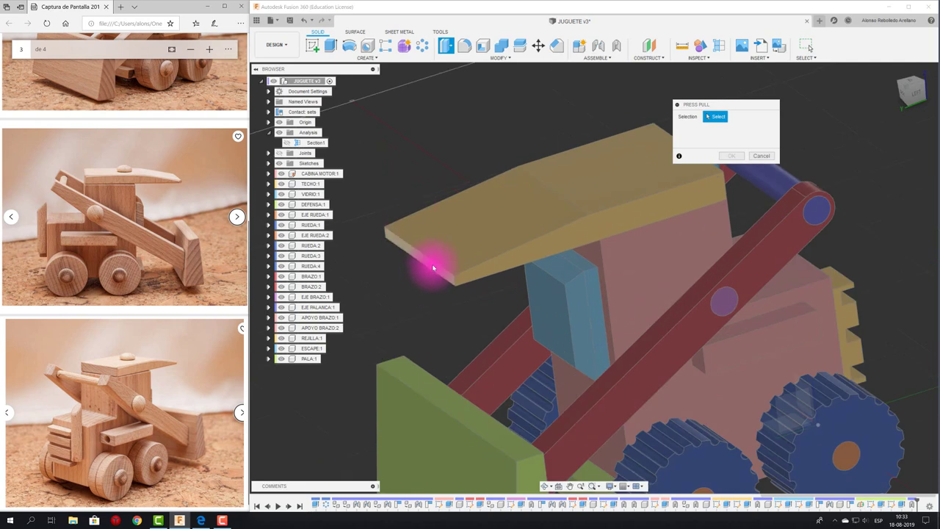
{"action": "left_click", "coordinate": [432, 269]}
{"action": "left_click_drag", "start_coordinate": [433, 267], "coordinate": [480, 250]}
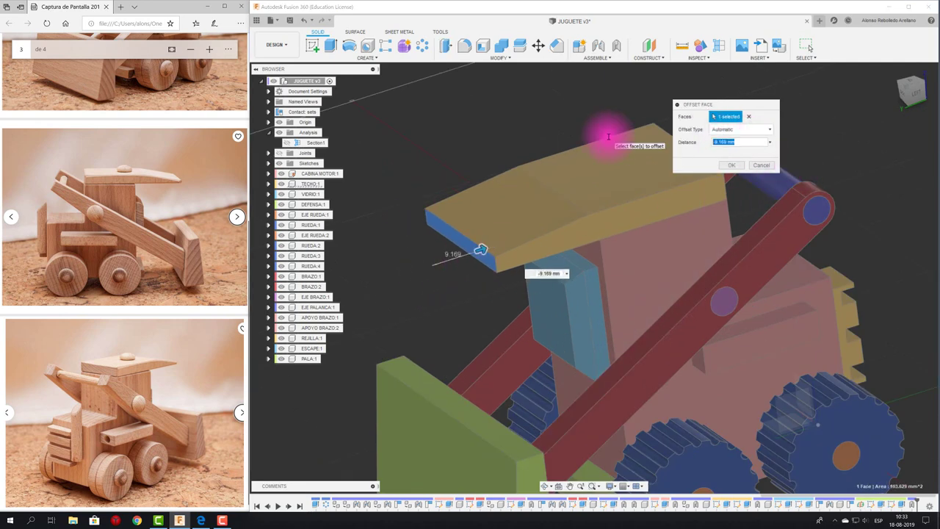
{"action": "left_click", "coordinate": [727, 166]}
Step: Check the shortened roof from the Left view and revert parts to stored positions
{"action": "left_click", "coordinate": [918, 95]}
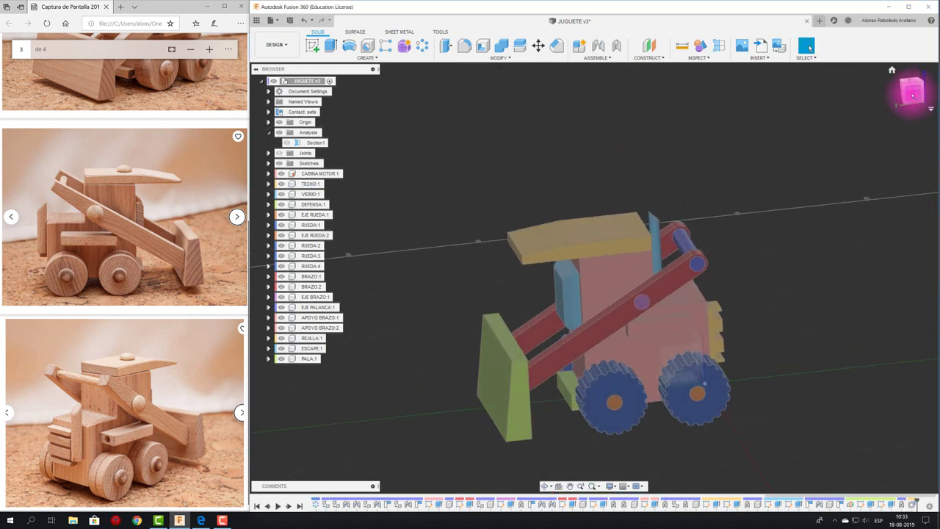
{"action": "left_click", "coordinate": [912, 95]}
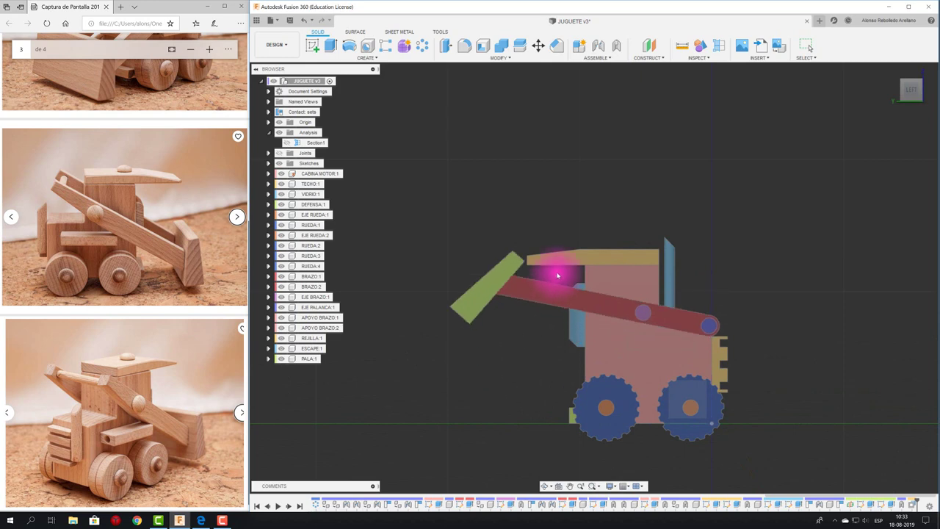
{"action": "scroll", "coordinate": [551, 268], "scroll_direction": "up", "scroll_amount": 2}
{"action": "scroll", "coordinate": [543, 260], "scroll_direction": "up", "scroll_amount": 3}
{"action": "scroll", "coordinate": [514, 261], "scroll_direction": "up", "scroll_amount": 3}
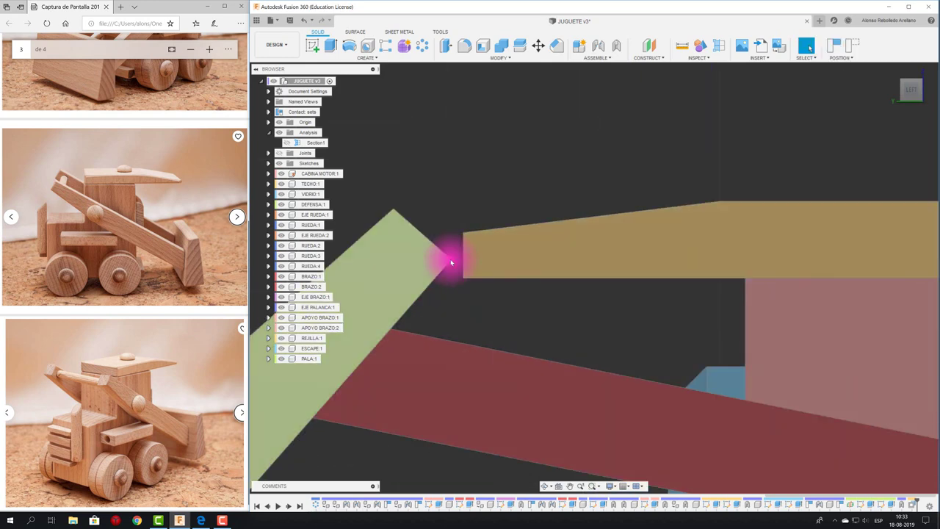
{"action": "scroll", "coordinate": [499, 279], "scroll_direction": "up", "scroll_amount": 2}
{"action": "scroll", "coordinate": [533, 299], "scroll_direction": "down", "scroll_amount": 3}
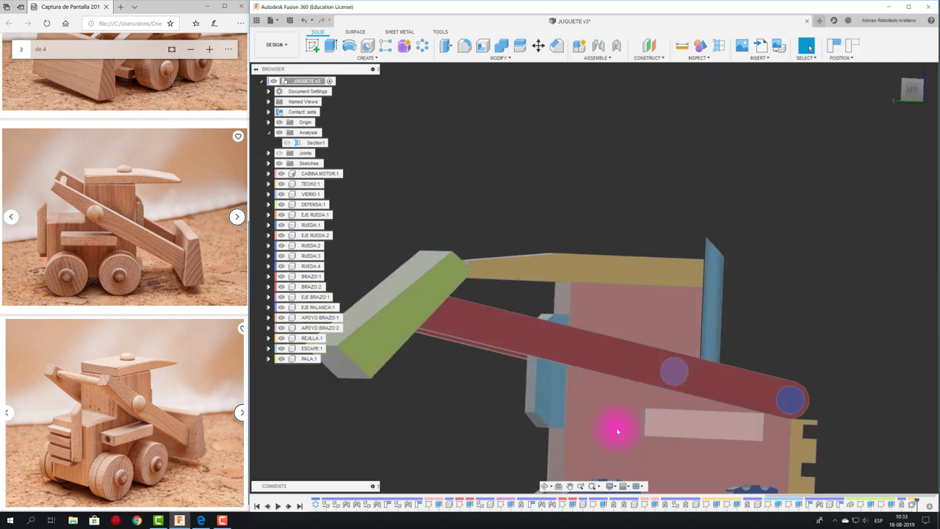
{"action": "scroll", "coordinate": [621, 430], "scroll_direction": "down", "scroll_amount": 5}
{"action": "mouse_move", "coordinate": [640, 431]}
{"action": "middle_mouse_down", "text": "shift"}
{"action": "mouse_move", "coordinate": [735, 269]}
{"action": "mouse_move", "coordinate": [678, 293]}
{"action": "mouse_move", "coordinate": [653, 369]}
{"action": "middle_mouse_up", "text": "shift"}
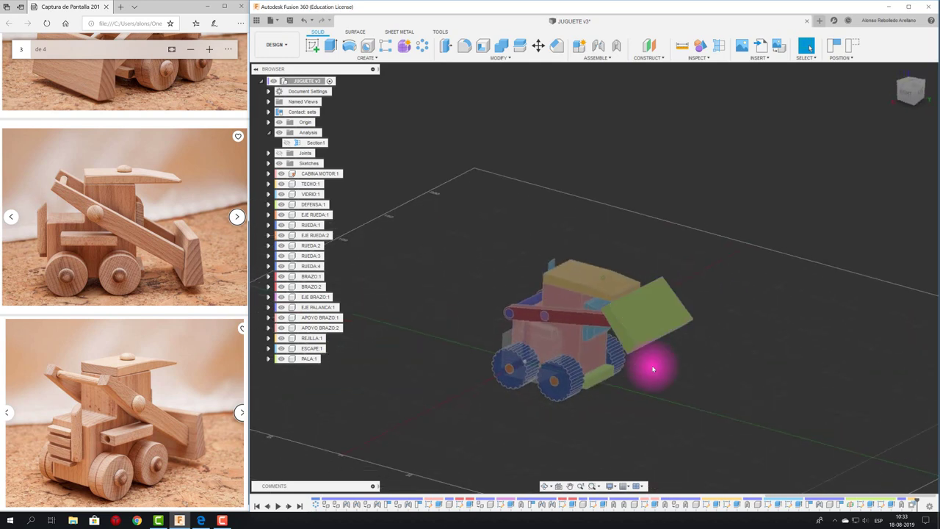
{"action": "left_click", "coordinate": [853, 50]}
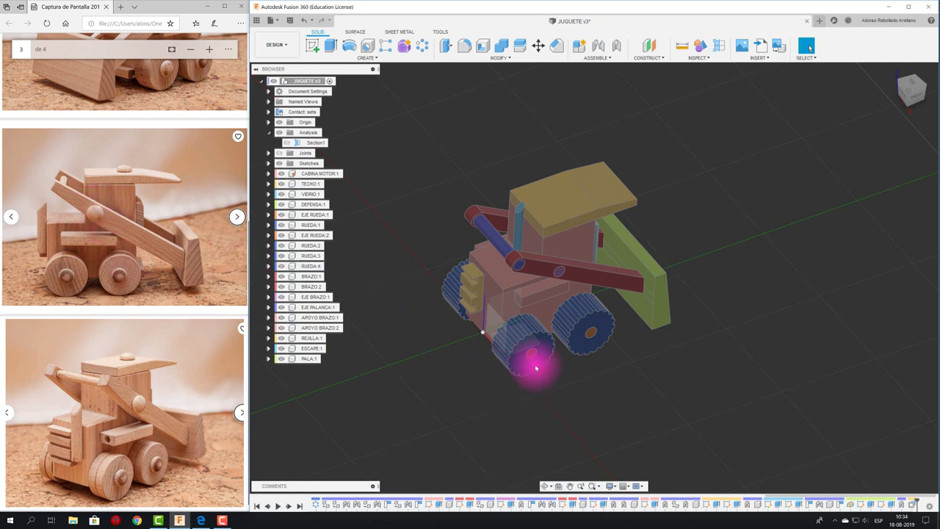
{"action": "mouse_move", "coordinate": [535, 359]}
{"action": "middle_mouse_down", "text": "shift"}
{"action": "mouse_move", "coordinate": [688, 392]}
{"action": "mouse_move", "coordinate": [482, 218]}
{"action": "mouse_move", "coordinate": [450, 184]}
{"action": "mouse_move", "coordinate": [459, 185]}
{"action": "mouse_move", "coordinate": [445, 153]}
{"action": "middle_mouse_up", "text": "shift"}
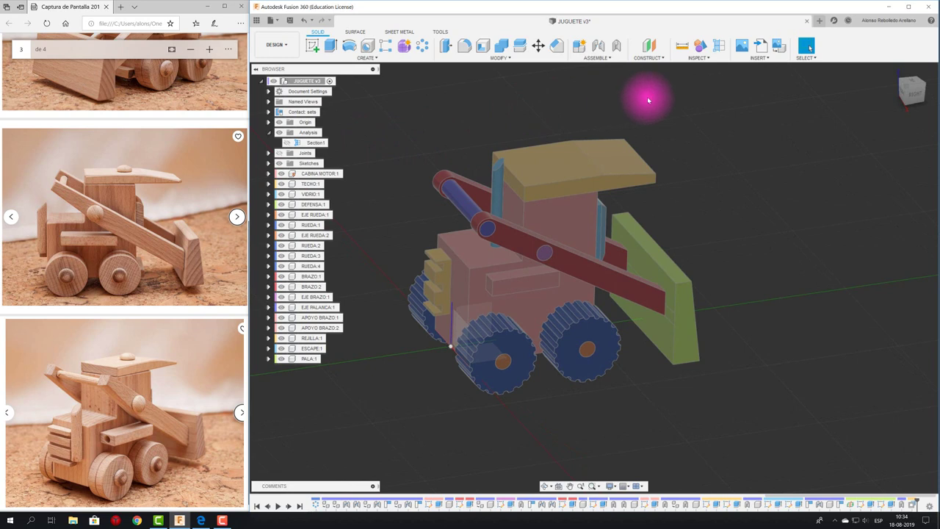
Step: Create a new component named TOPES
{"action": "left_click", "coordinate": [577, 49]}
{"action": "left_click_drag", "start_coordinate": [876, 158], "coordinate": [799, 152]}
{"action": "type", "text": "TOPES"}
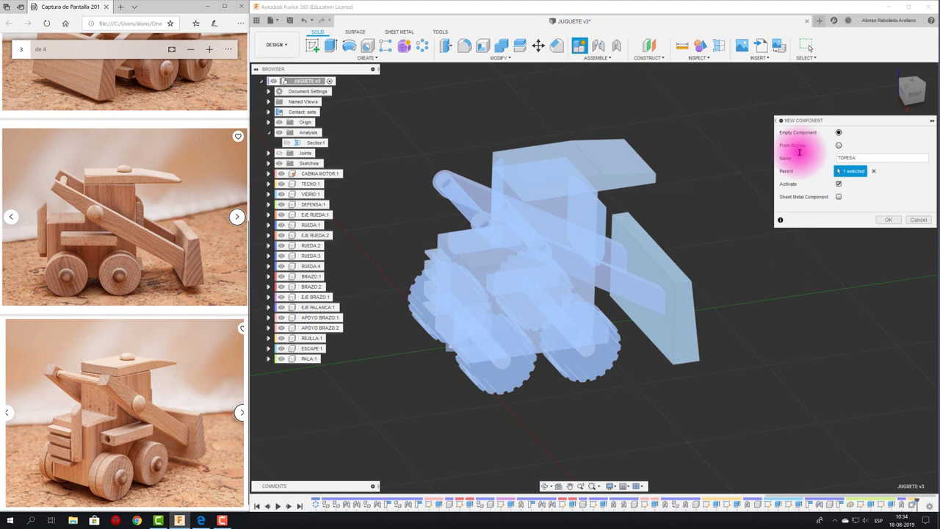
{"action": "left_click", "coordinate": [890, 219]}
Step: Sketch a 10 mm circle centred on the wheel hub on an origin plane
{"action": "left_click", "coordinate": [312, 46]}
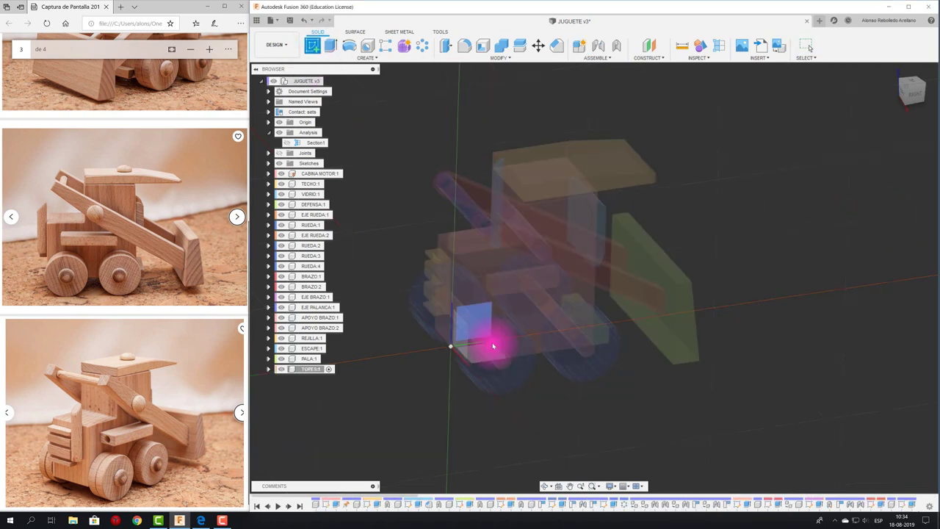
{"action": "left_click", "coordinate": [521, 367]}
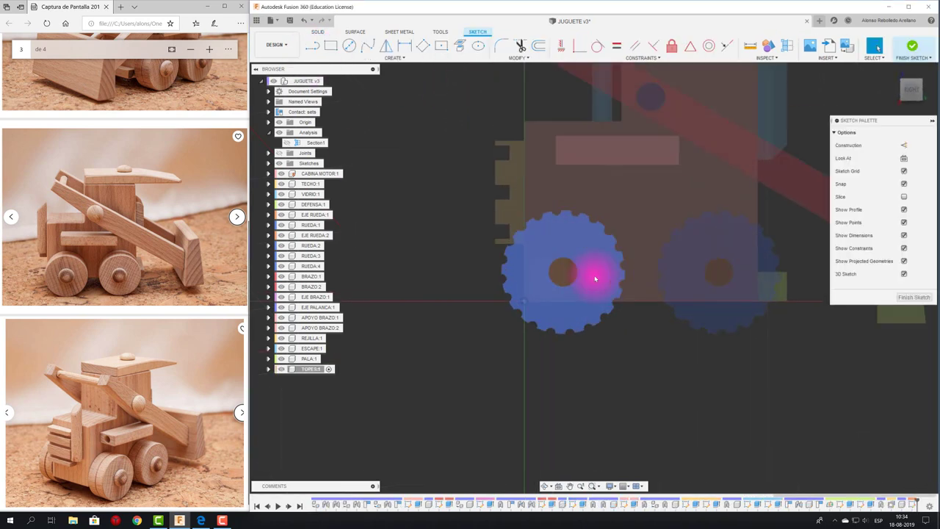
{"action": "left_click", "coordinate": [349, 45]}
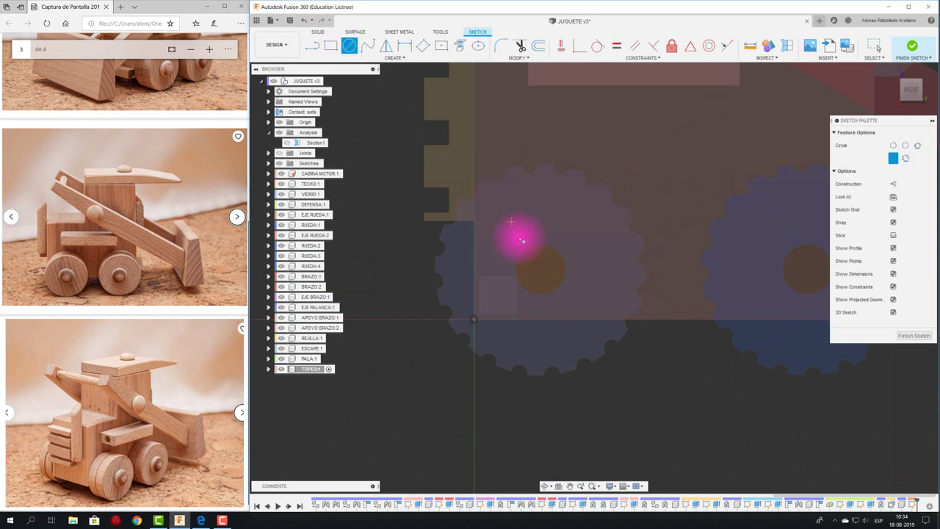
{"action": "left_click", "coordinate": [544, 271]}
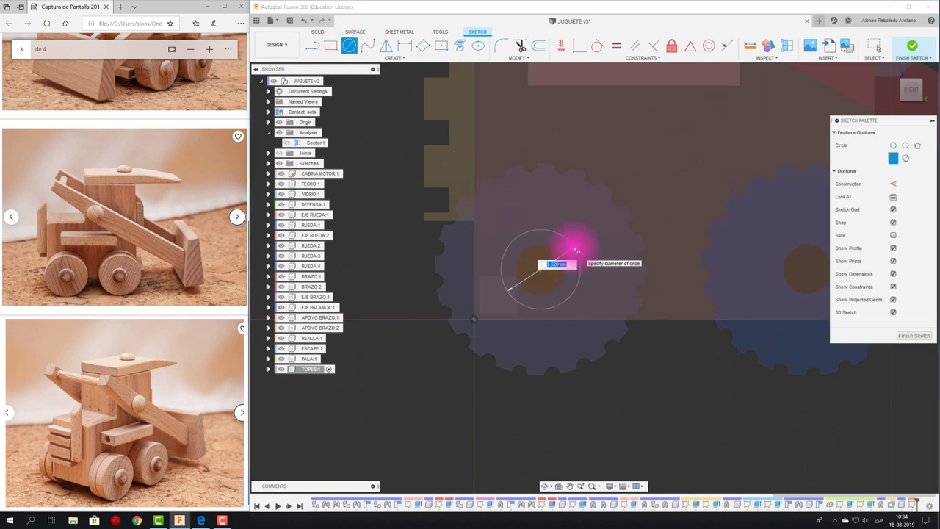
{"action": "key", "text": "Return"}
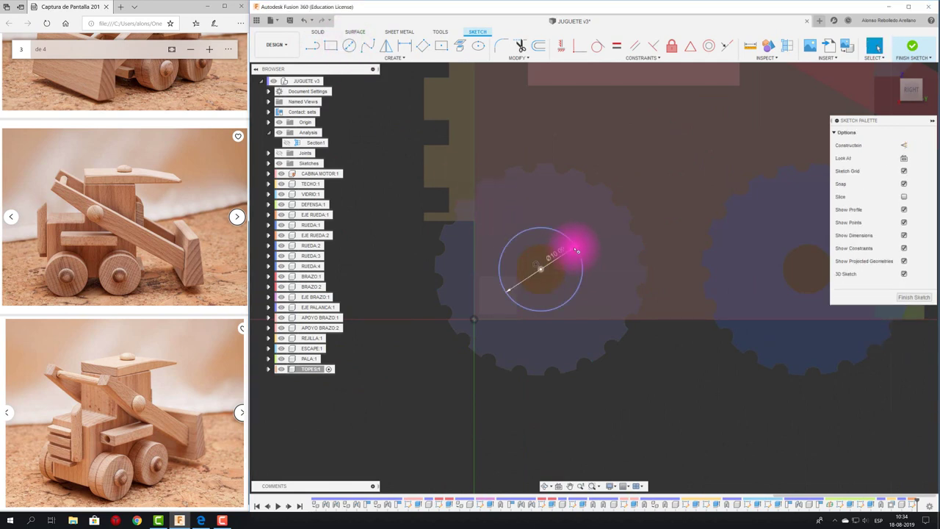
Step: Extrude the 10 mm circle profiles 5 mm into a solid stopper cylinder in TOPES:1
{"action": "key", "text": "e"}
{"action": "left_click", "coordinate": [565, 288]}
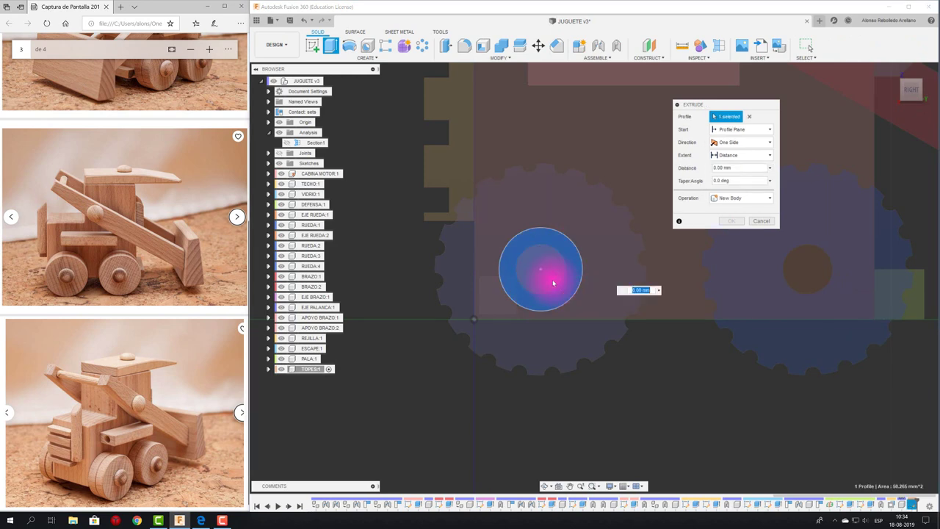
{"action": "left_click", "coordinate": [554, 279]}
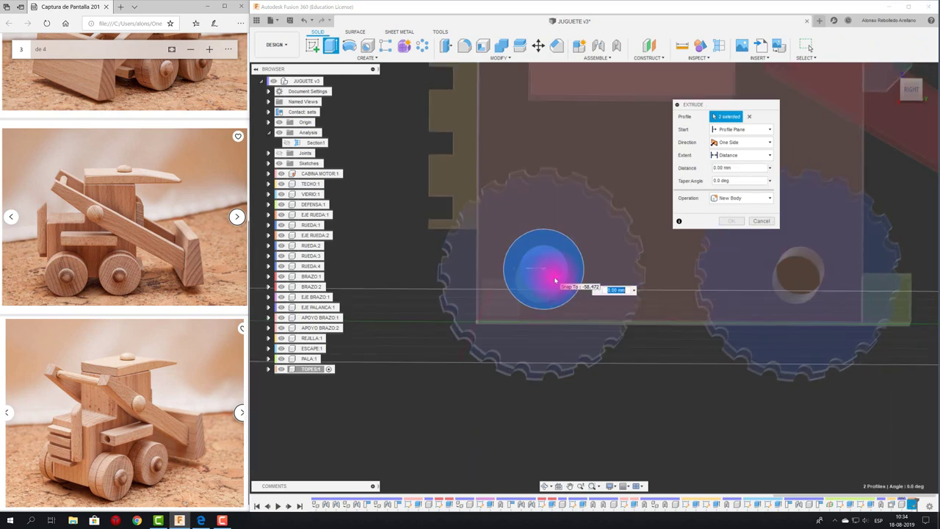
{"action": "left_click_drag", "start_coordinate": [563, 271], "coordinate": [559, 272]}
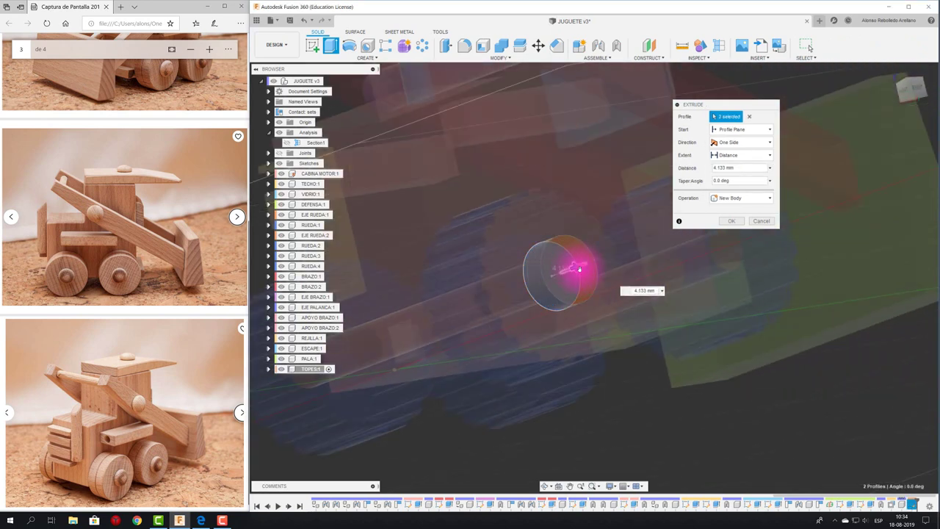
{"action": "middle_click_drag", "start_coordinate": [579, 269], "coordinate": [588, 298], "text": "shift"}
{"action": "type", "text": "5"}
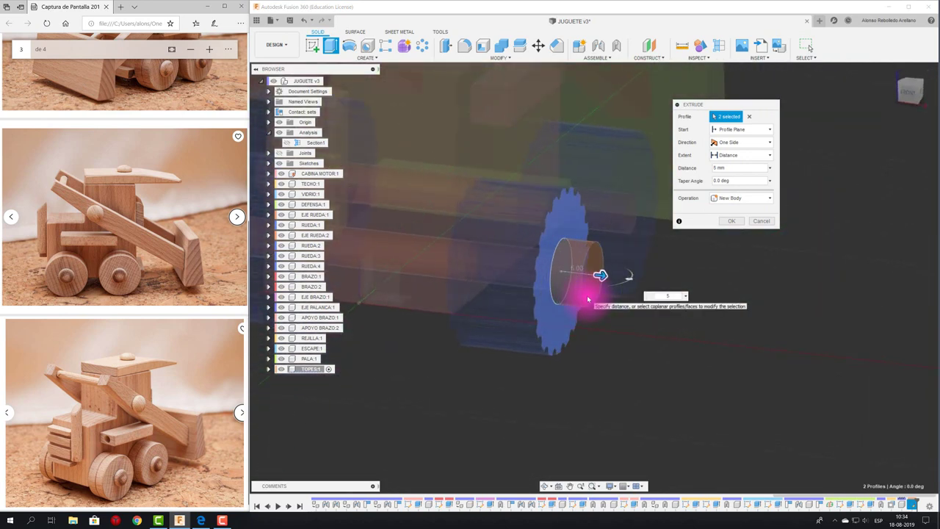
{"action": "key", "text": "Return"}
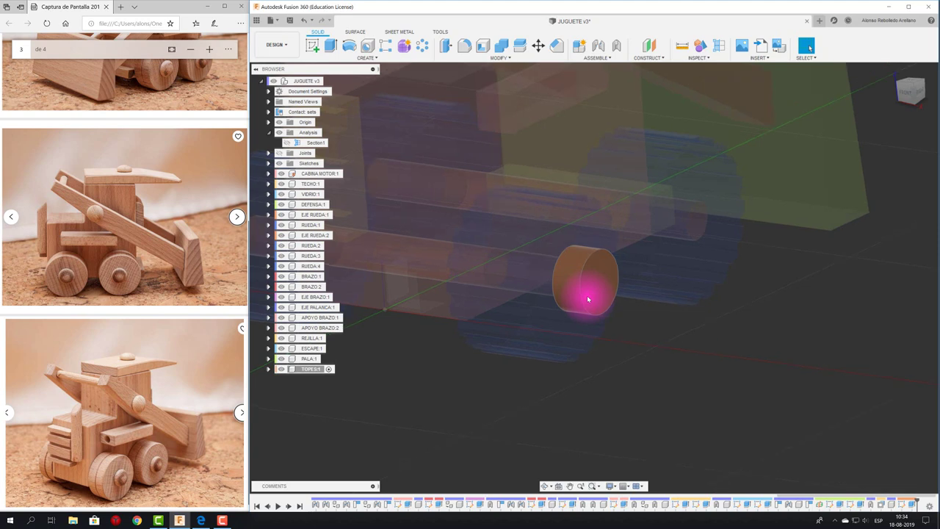
{"action": "middle_click_drag", "start_coordinate": [588, 298], "coordinate": [519, 93], "text": "shift"}
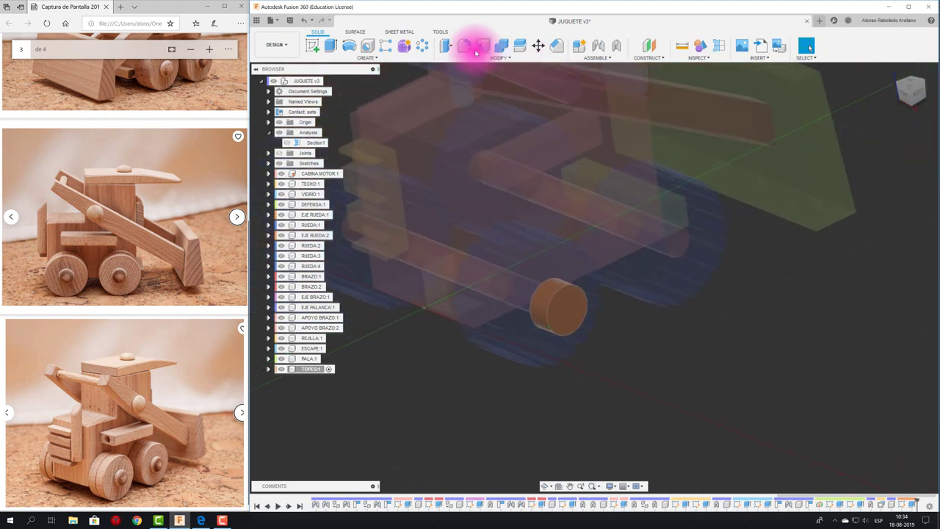
Step: Round the cylinder's outer edge with a 3 mm fillet
{"action": "left_click", "coordinate": [465, 45]}
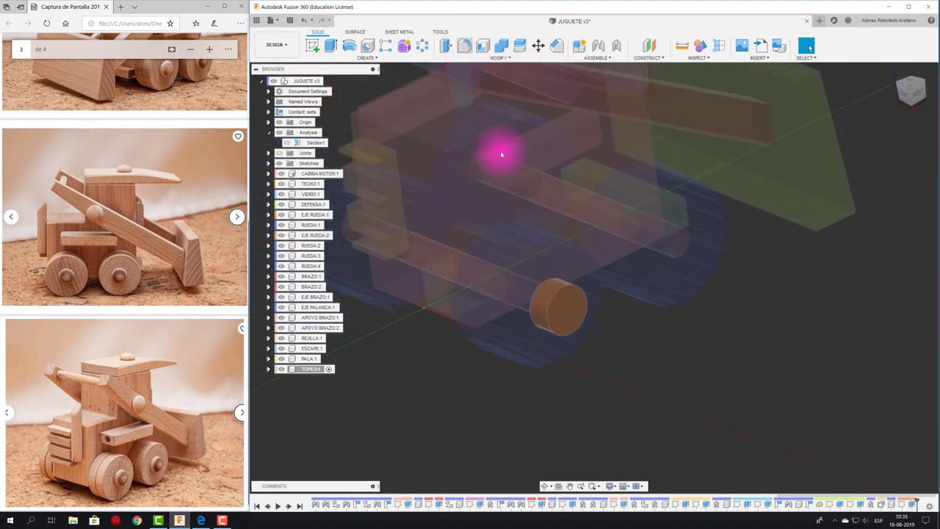
{"action": "left_click", "coordinate": [566, 292]}
{"action": "left_click_drag", "start_coordinate": [566, 282], "coordinate": [563, 288]}
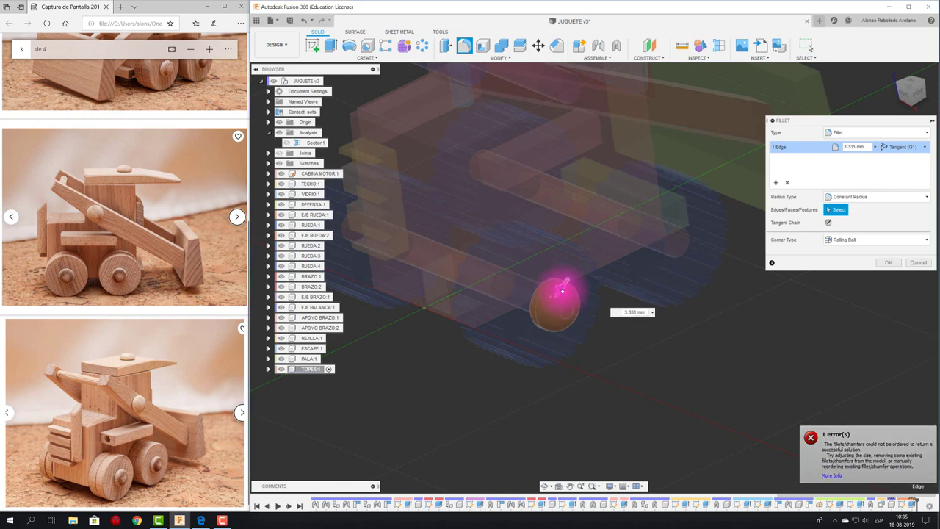
{"action": "left_click", "coordinate": [653, 390]}
{"action": "type", "text": "3"}
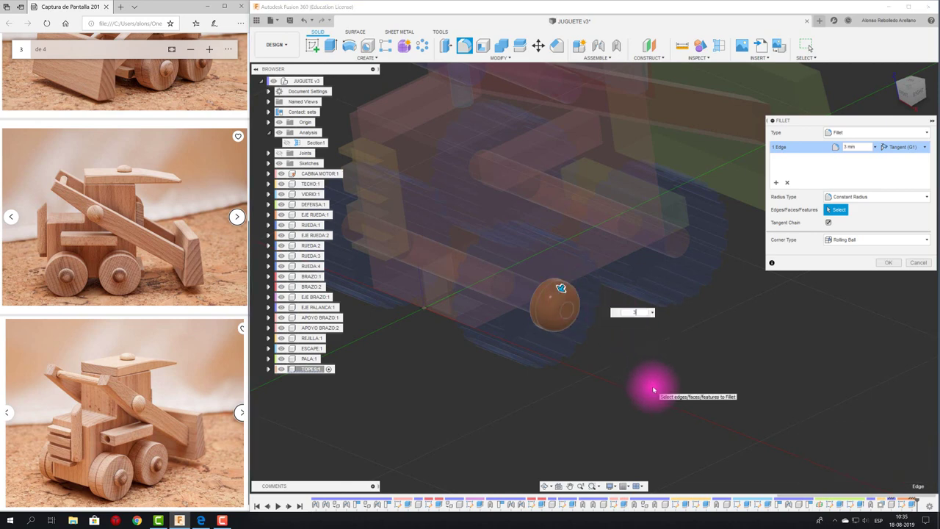
{"action": "left_click", "coordinate": [887, 263]}
{"action": "middle_click_drag", "start_coordinate": [729, 318], "coordinate": [593, 327], "text": "shift"}
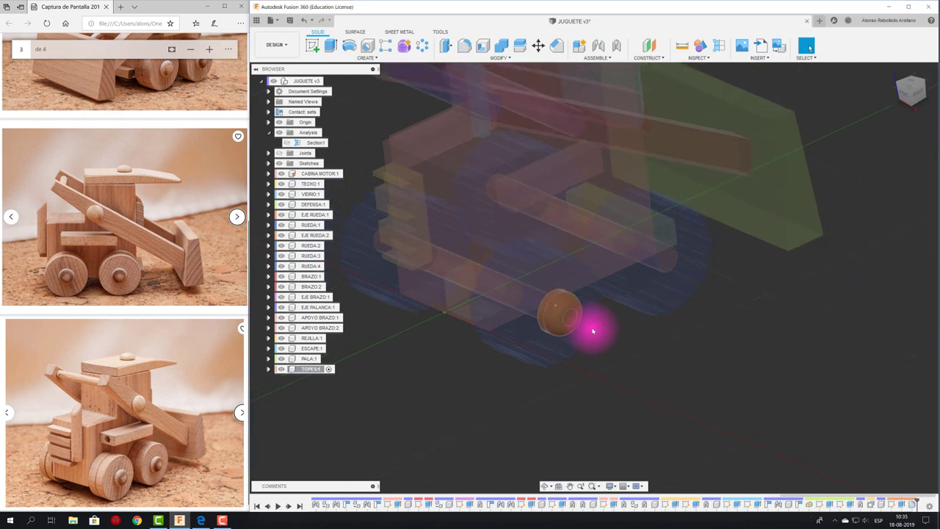
Step: Reactivate the root assembly and rigidly join the stopper to the front wheel with an as-built joint
{"action": "double_click", "coordinate": [314, 82]}
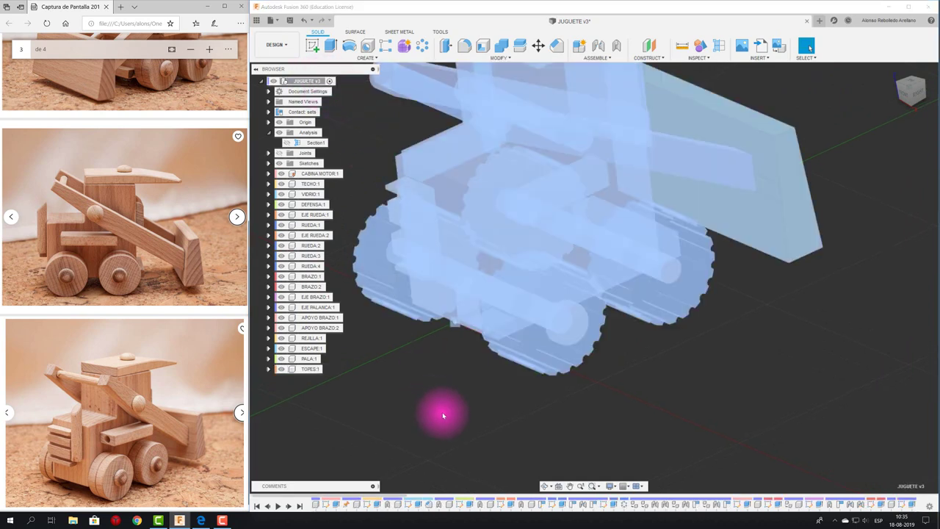
{"action": "middle_click_drag", "start_coordinate": [446, 415], "coordinate": [470, 389], "text": "shift"}
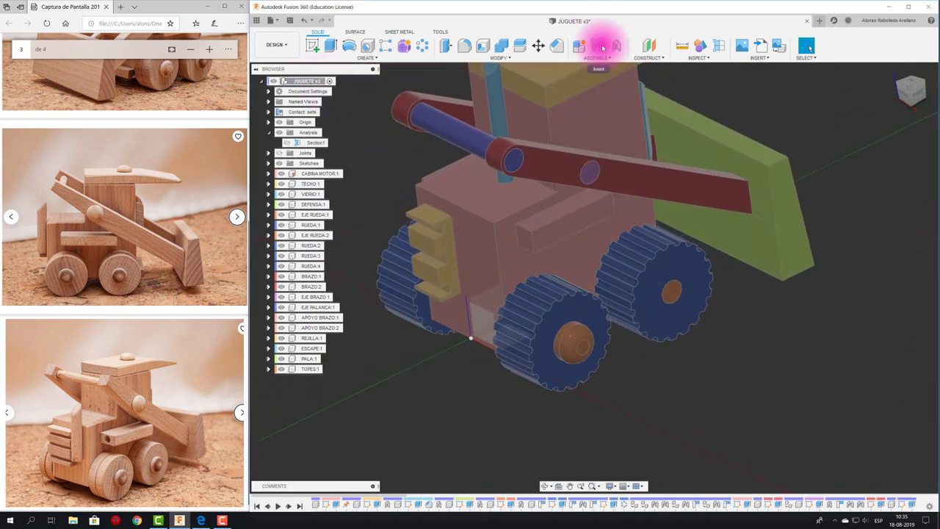
{"action": "left_click", "coordinate": [619, 50]}
{"action": "left_click", "coordinate": [573, 320]}
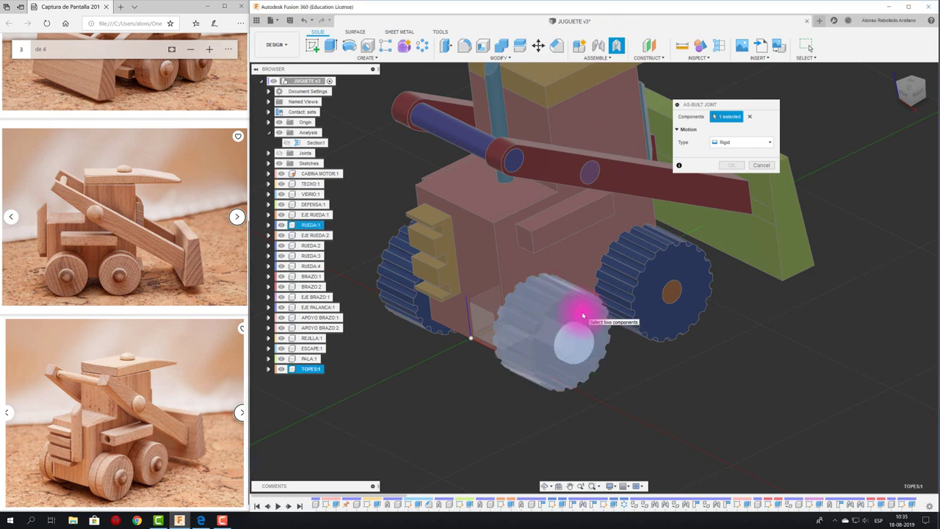
{"action": "left_click", "coordinate": [585, 313]}
{"action": "left_click", "coordinate": [725, 177]}
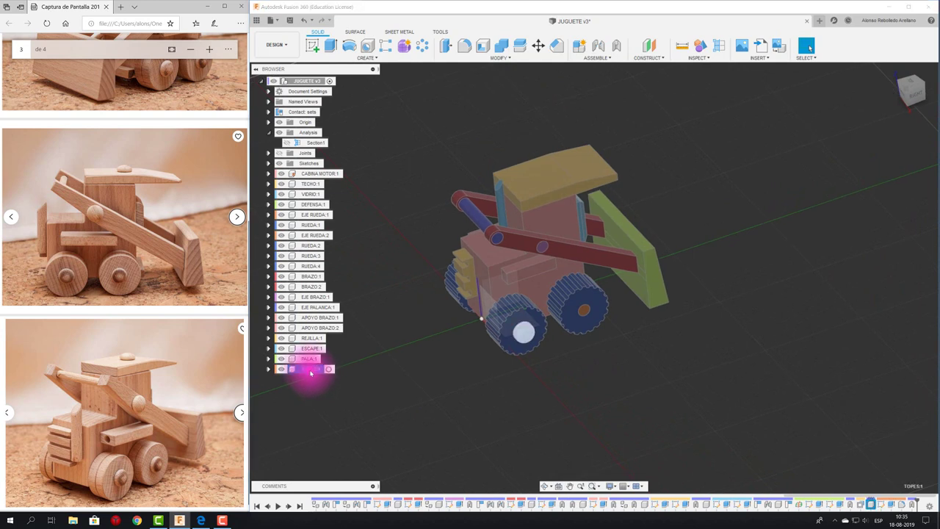
Step: Paste a stopper copy onto the other front wheel and rigidly join it to that wheel
{"action": "key", "text": "ctrl+v"}
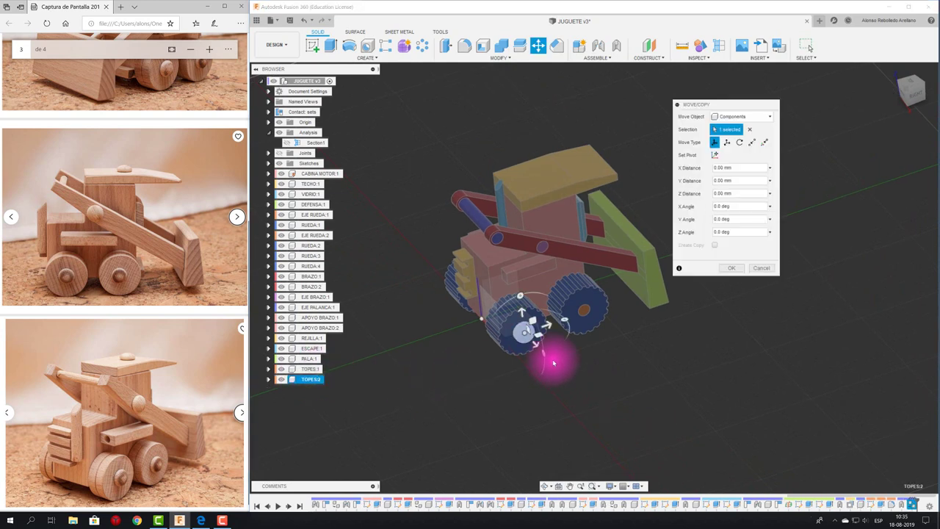
{"action": "left_click_drag", "start_coordinate": [549, 328], "coordinate": [619, 303]}
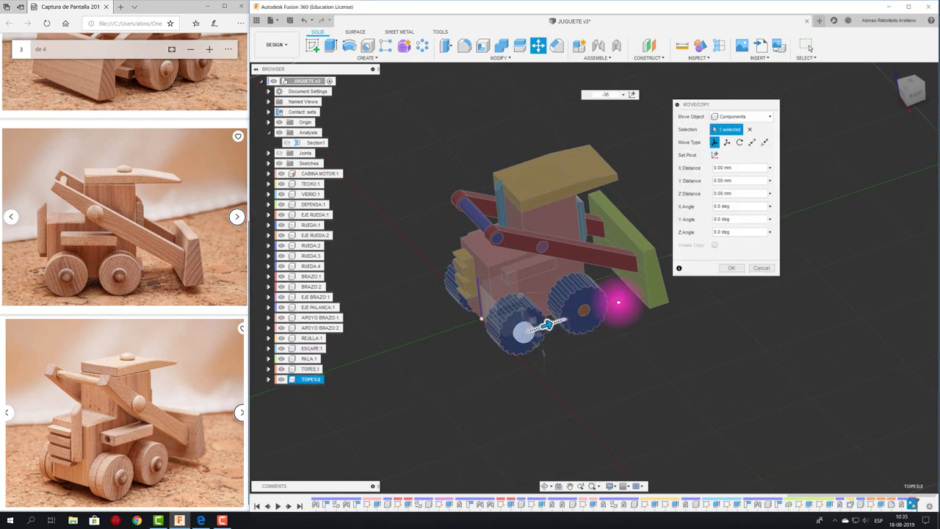
{"action": "left_click", "coordinate": [731, 268]}
{"action": "mouse_move", "coordinate": [680, 324]}
{"action": "middle_mouse_down", "text": "shift"}
{"action": "mouse_move", "coordinate": [692, 269]}
{"action": "mouse_move", "coordinate": [622, 98]}
{"action": "mouse_move", "coordinate": [634, 132]}
{"action": "middle_mouse_up", "text": "shift"}
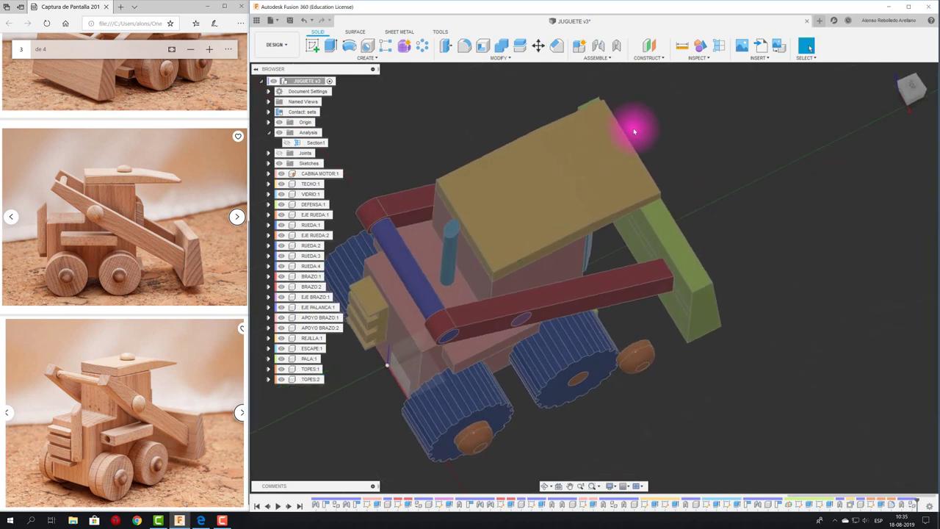
{"action": "key", "text": "j"}
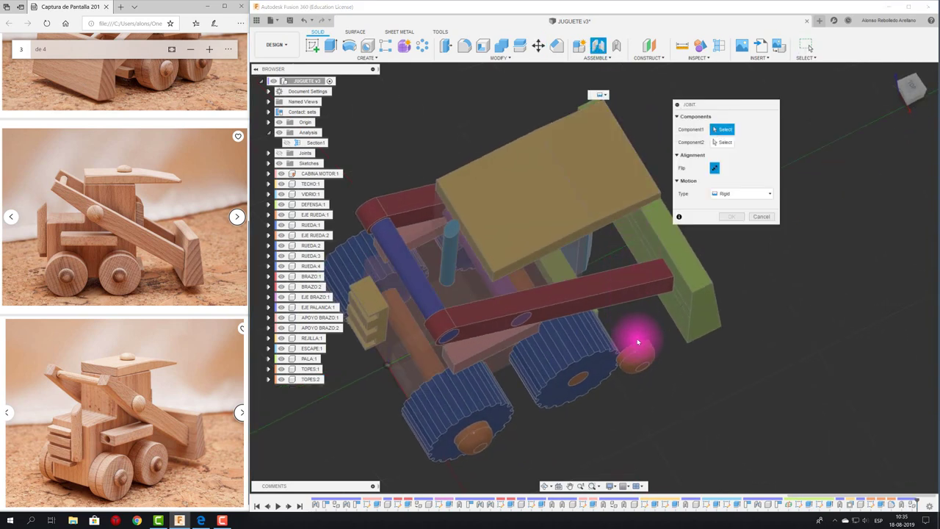
{"action": "left_click", "coordinate": [637, 343]}
{"action": "left_click", "coordinate": [581, 380]}
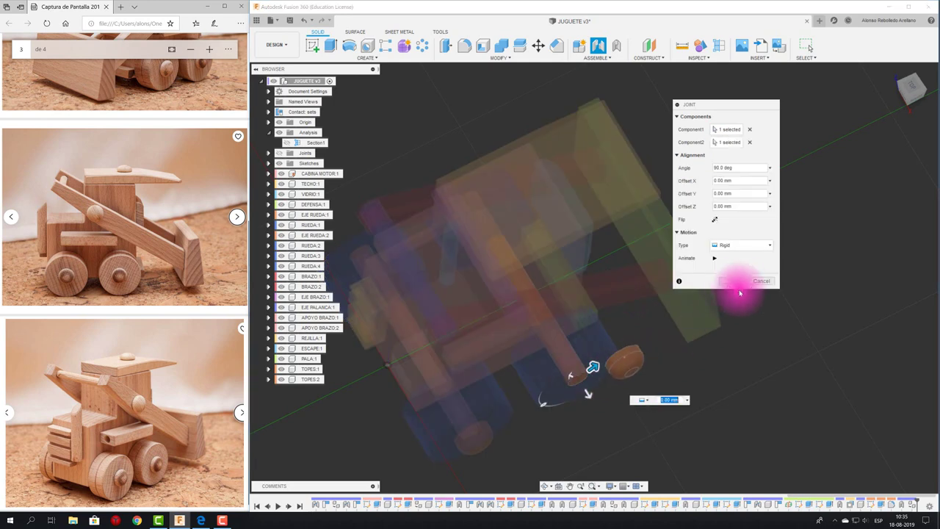
{"action": "left_click", "coordinate": [732, 281]}
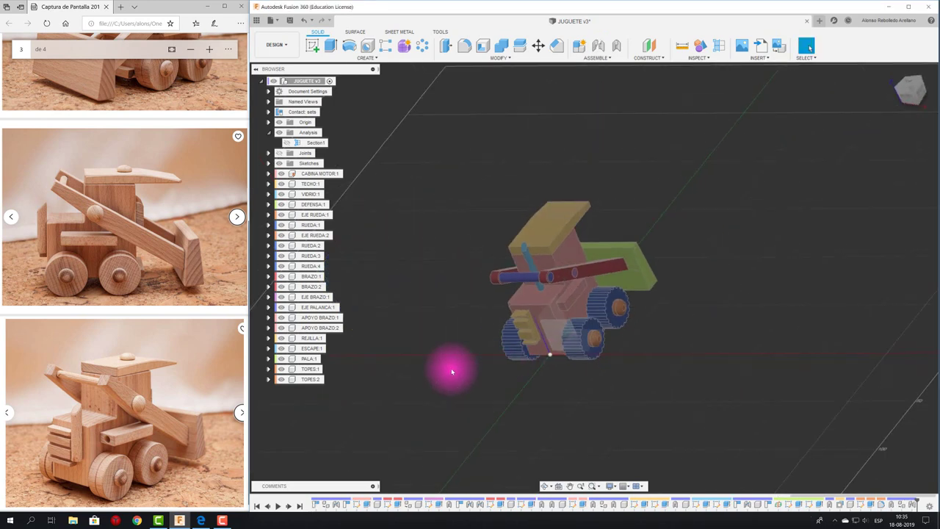
Step: Paste copies of both stoppers, flip them to the far side, and join one to its wheel
{"action": "left_click", "coordinate": [311, 369], "text": "ctrl"}
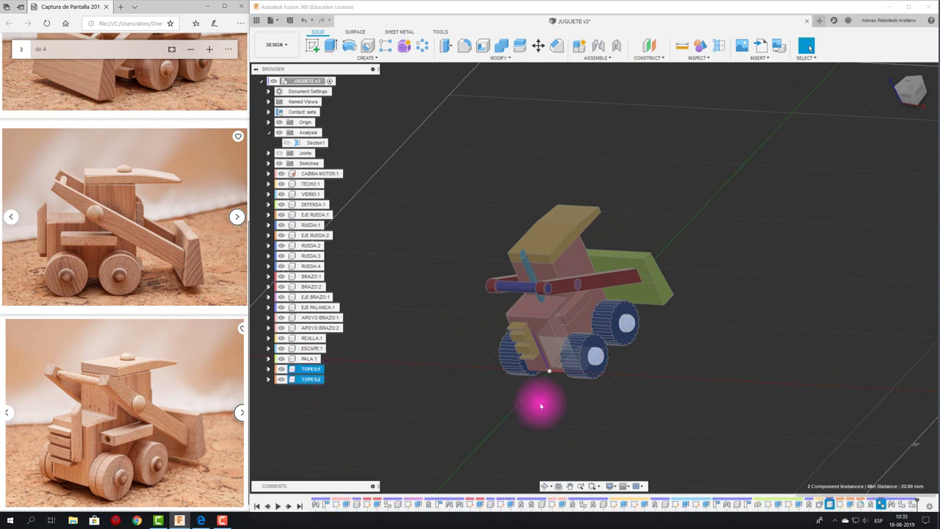
{"action": "key", "text": "ctrl+v"}
{"action": "left_click_drag", "start_coordinate": [650, 326], "coordinate": [472, 317]}
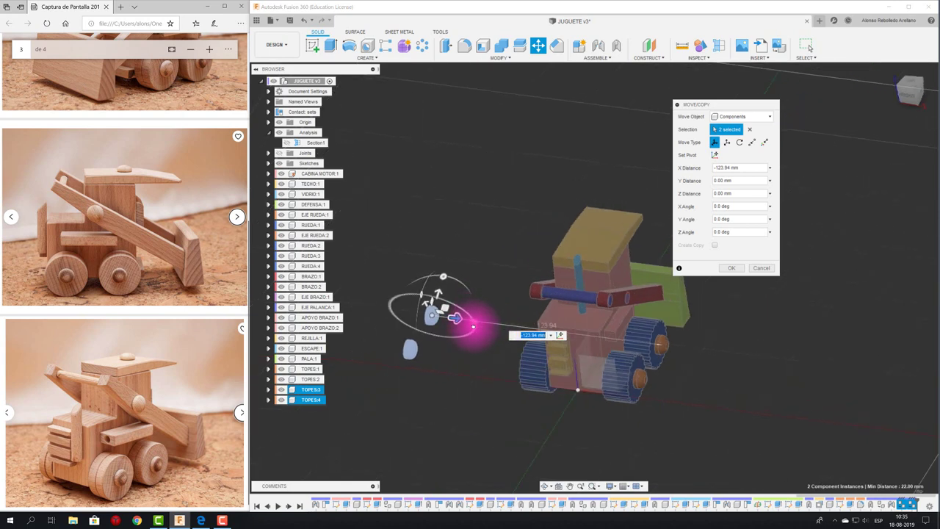
{"action": "left_click_drag", "start_coordinate": [473, 325], "coordinate": [312, 287]}
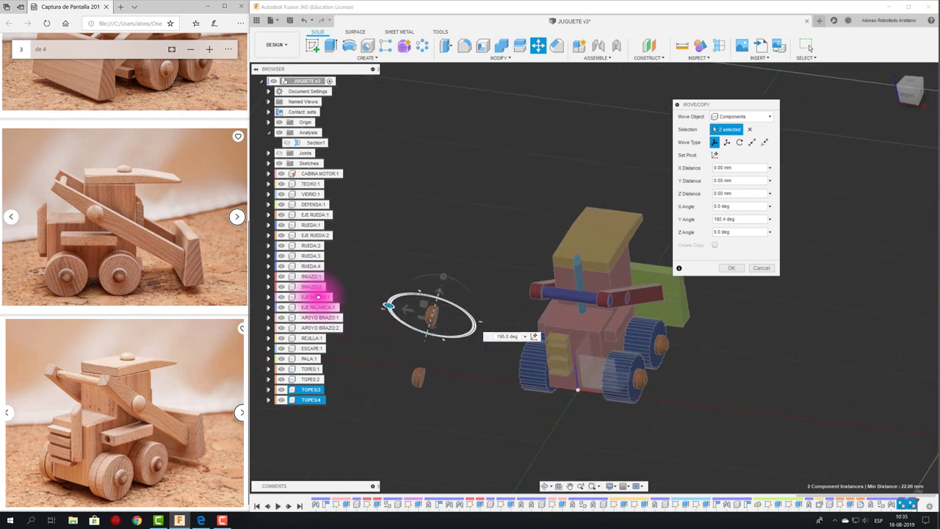
{"action": "left_click", "coordinate": [731, 267]}
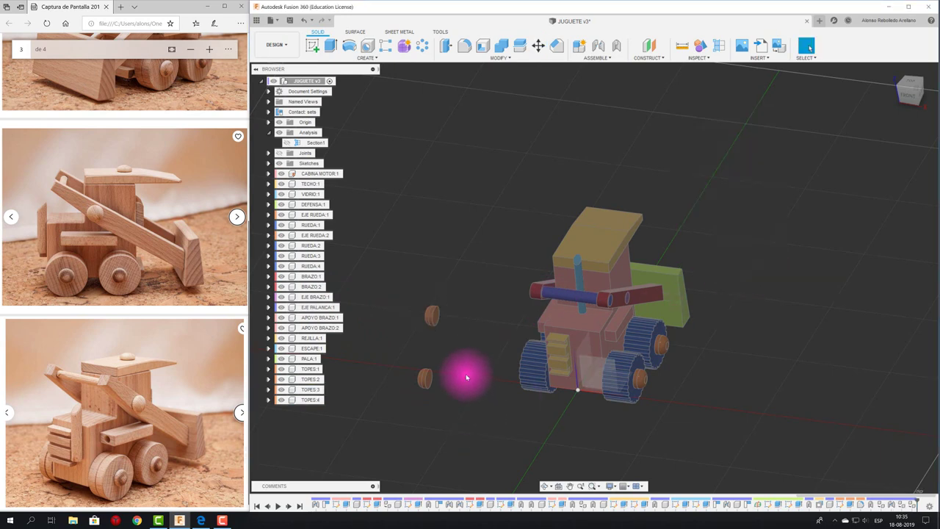
{"action": "key", "text": "j"}
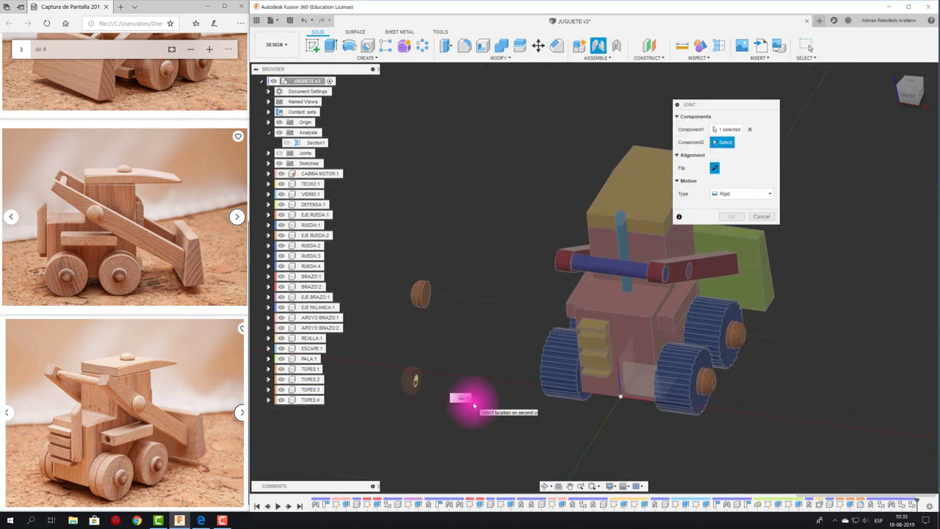
{"action": "middle_click_drag", "start_coordinate": [489, 394], "coordinate": [603, 366], "text": "shift"}
{"action": "left_click", "coordinate": [604, 355]}
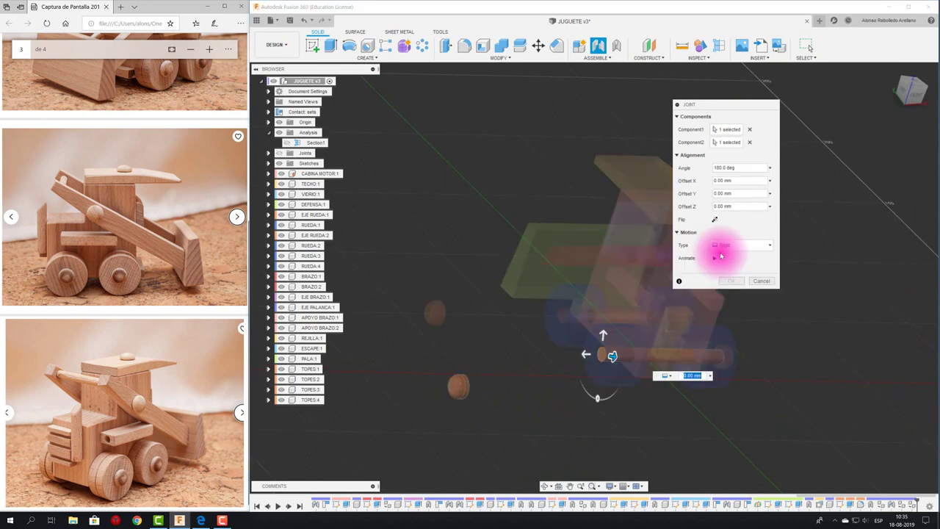
{"action": "left_click", "coordinate": [727, 280]}
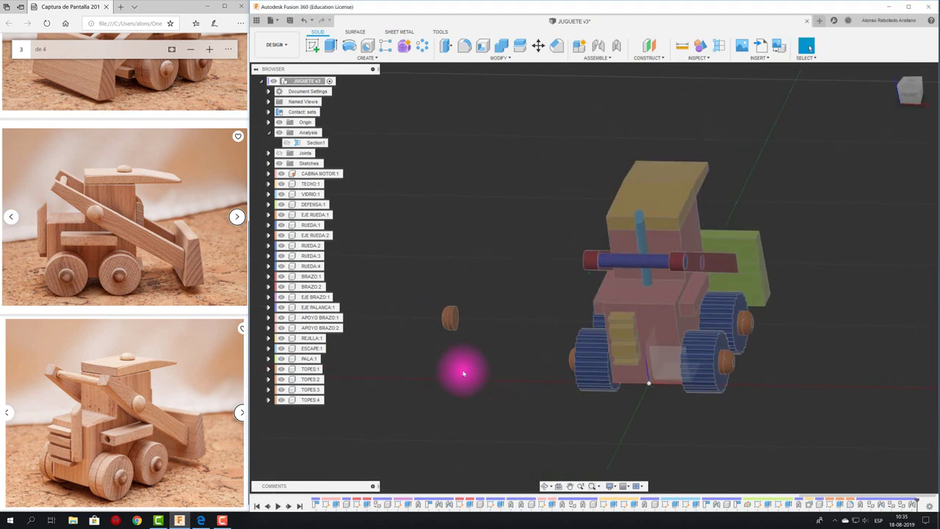
Step: Rigidly join the last loose stopper to its wheel, then undo that joint
{"action": "key", "text": "j"}
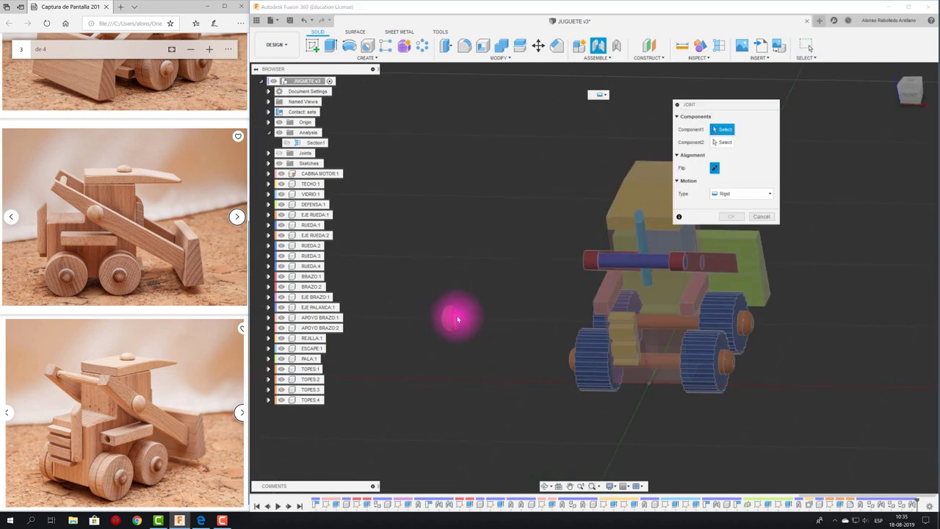
{"action": "middle_click_drag", "start_coordinate": [457, 318], "coordinate": [510, 346], "text": "shift"}
{"action": "left_click", "coordinate": [576, 326]}
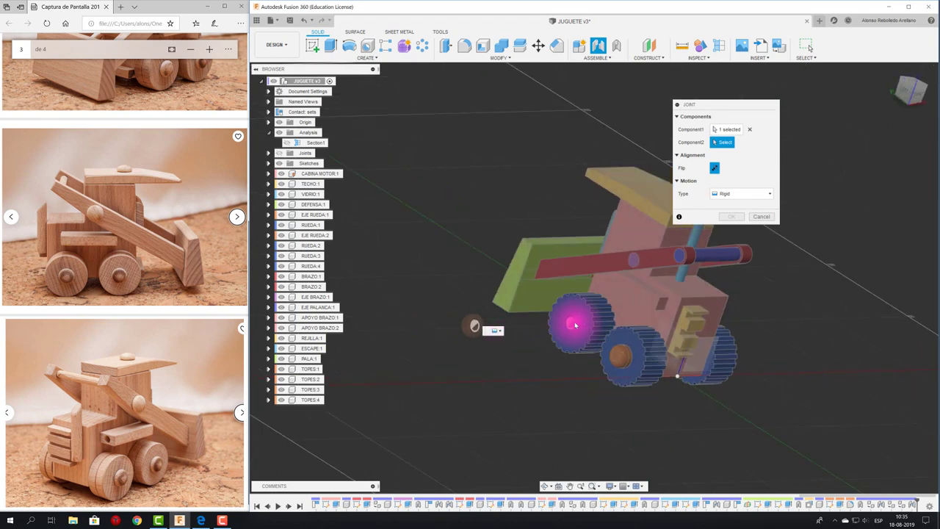
{"action": "left_click", "coordinate": [608, 318]}
{"action": "left_click", "coordinate": [732, 274]}
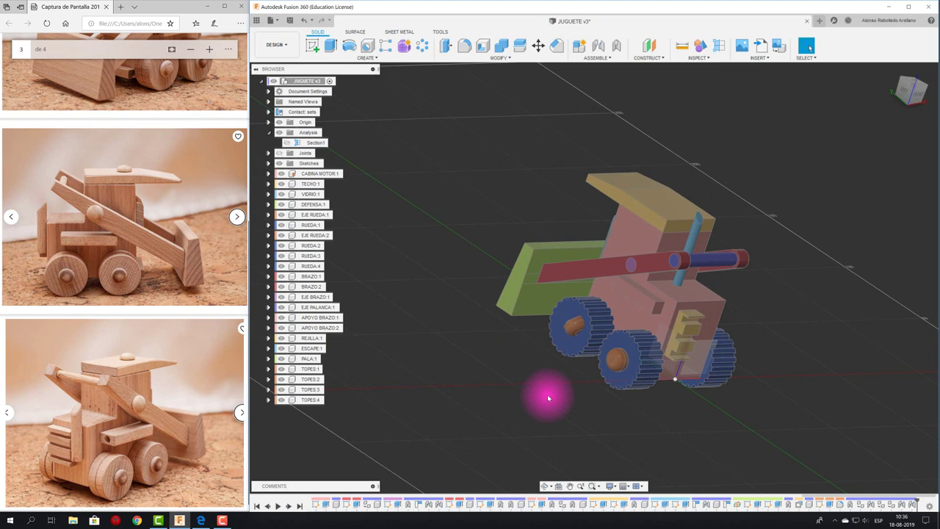
{"action": "key", "text": "ctrl+z"}
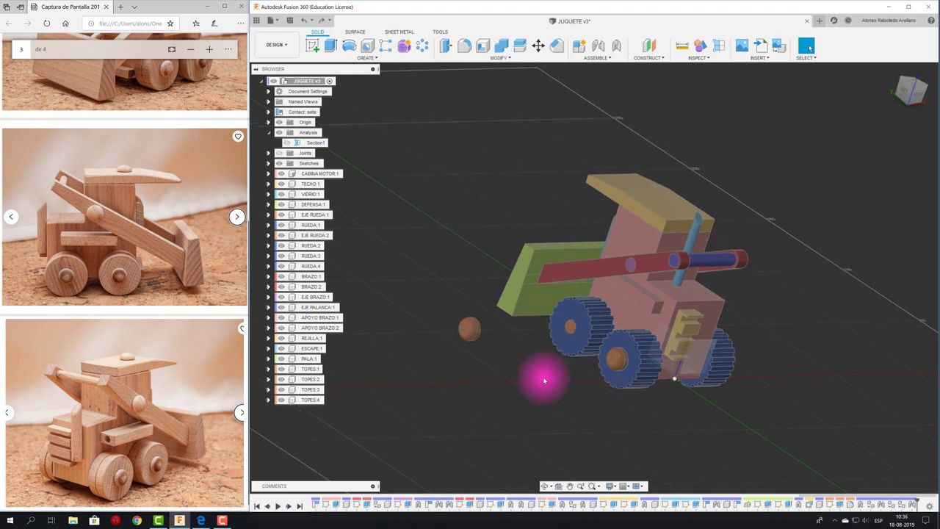
Step: Rigidly joint the hub peg to its point on the truck and view the whole truck
{"action": "key", "text": "j"}
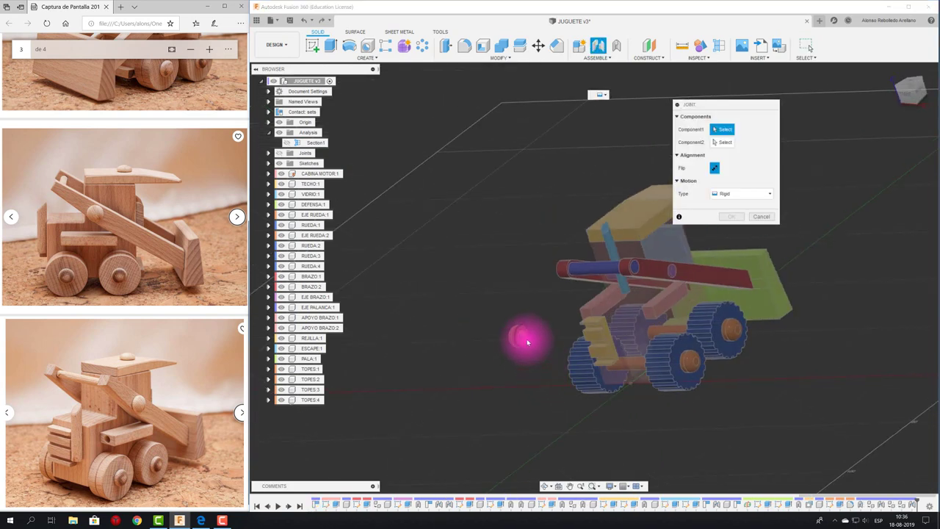
{"action": "left_click", "coordinate": [526, 342]}
{"action": "left_click", "coordinate": [601, 336]}
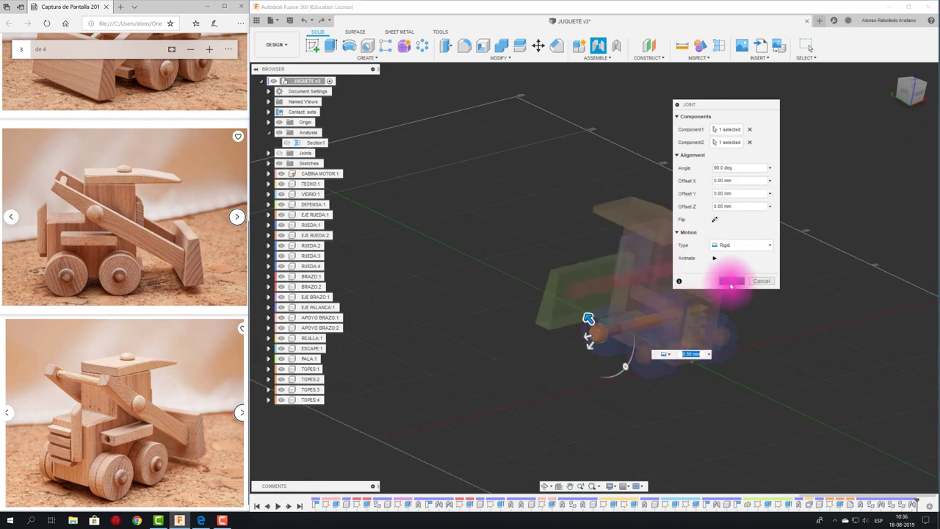
{"action": "left_click", "coordinate": [731, 281]}
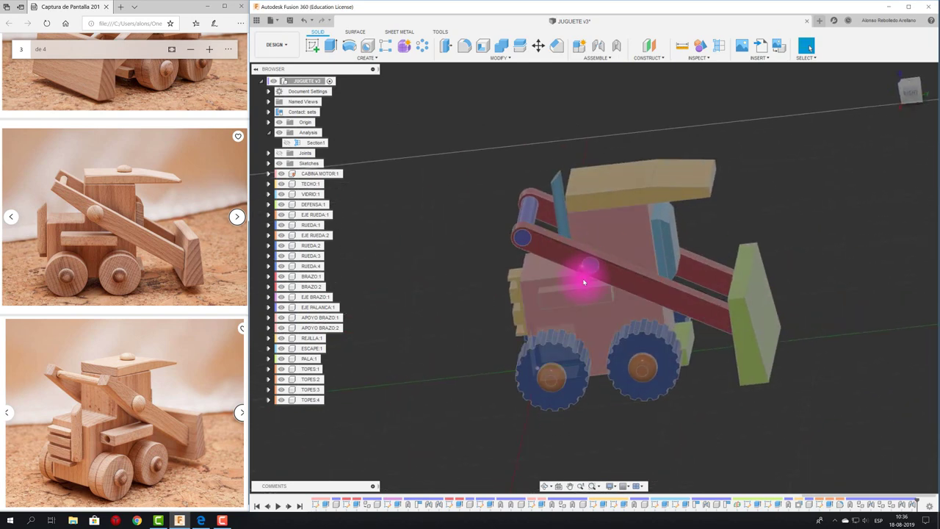
{"action": "mouse_move", "coordinate": [584, 281]}
{"action": "middle_mouse_down", "text": "shift"}
{"action": "mouse_move", "coordinate": [556, 371]}
{"action": "mouse_move", "coordinate": [481, 392]}
{"action": "middle_mouse_up", "text": "shift"}
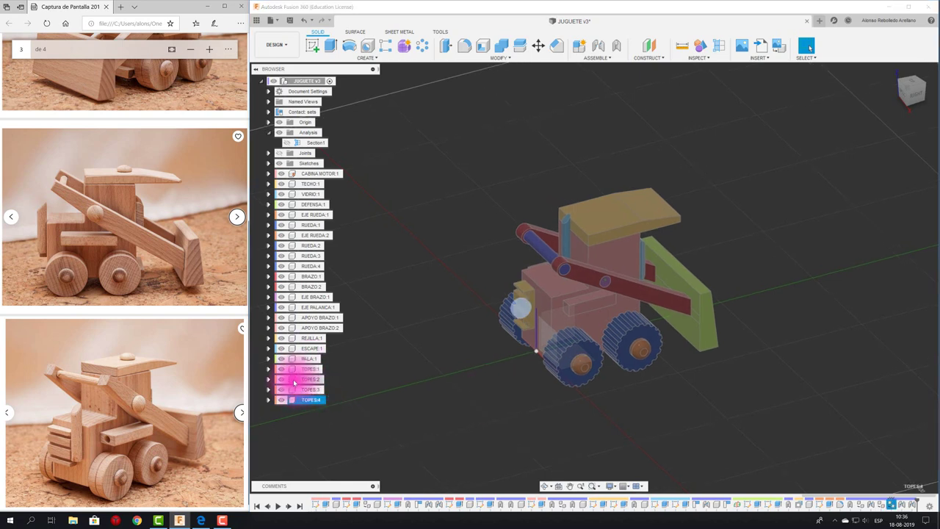
Step: Rename the TOPES:1 hub part to 'TOPES'
{"action": "left_click", "coordinate": [586, 357]}
{"action": "left_click", "coordinate": [349, 364], "text": "ctrl"}
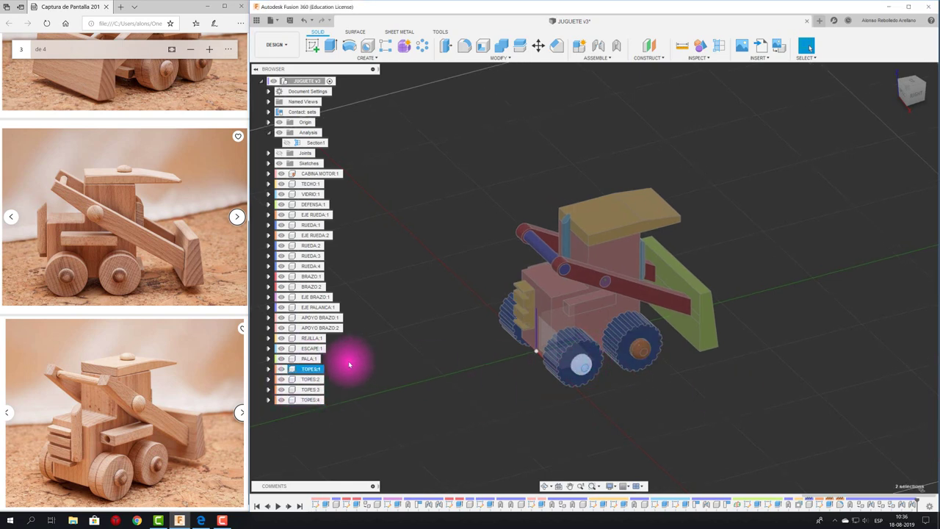
{"action": "double_click", "coordinate": [317, 369]}
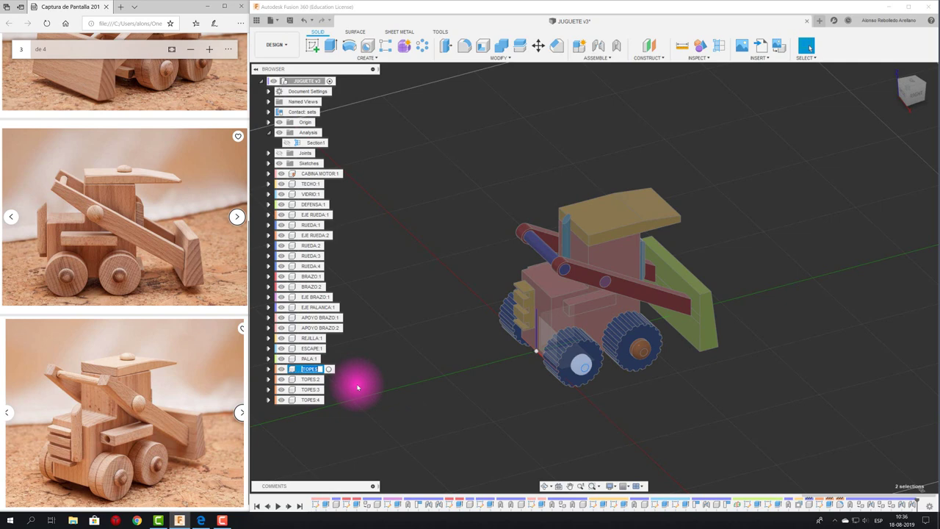
{"action": "type", "text": "TOPES"}
{"action": "left_click", "coordinate": [503, 384]}
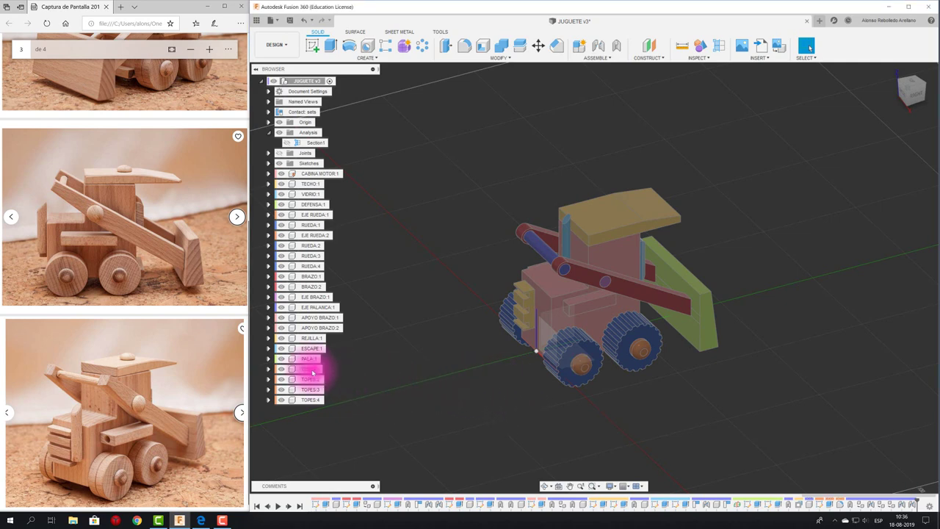
Step: Move a hub copy (TOPES:5) onto the red lever arm pivot with a rigid joint and test-swing the arm
{"action": "key", "text": "m"}
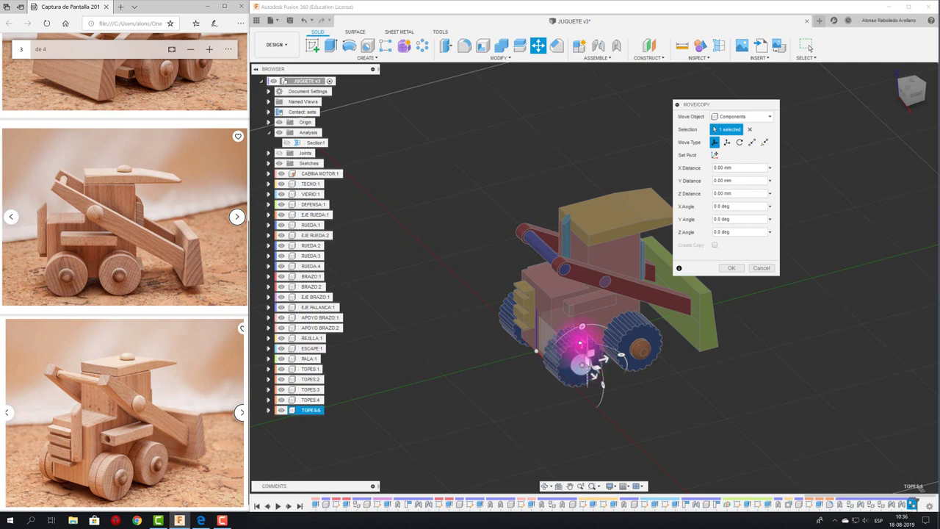
{"action": "left_click_drag", "start_coordinate": [581, 342], "coordinate": [501, 264]}
{"action": "left_click", "coordinate": [729, 267]}
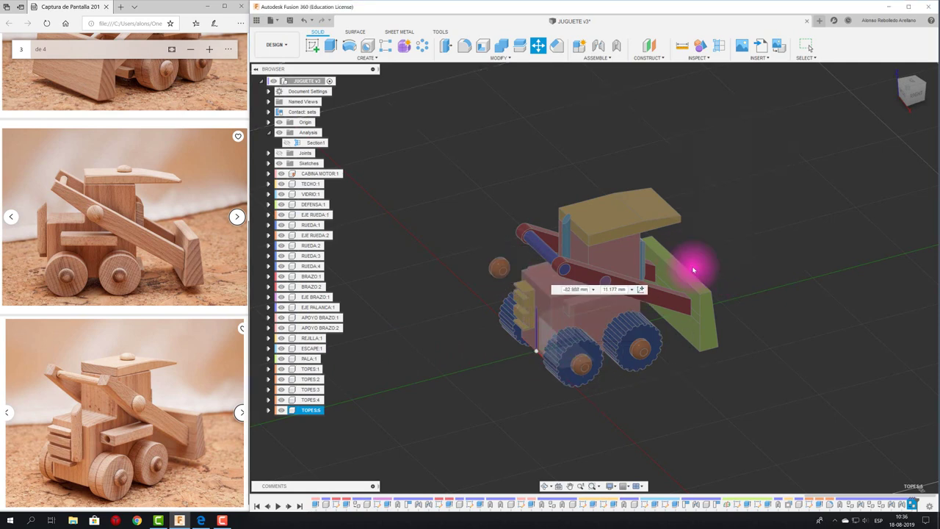
{"action": "key", "text": "j"}
{"action": "scroll", "coordinate": [502, 273], "scroll_direction": "up", "scroll_amount": 2}
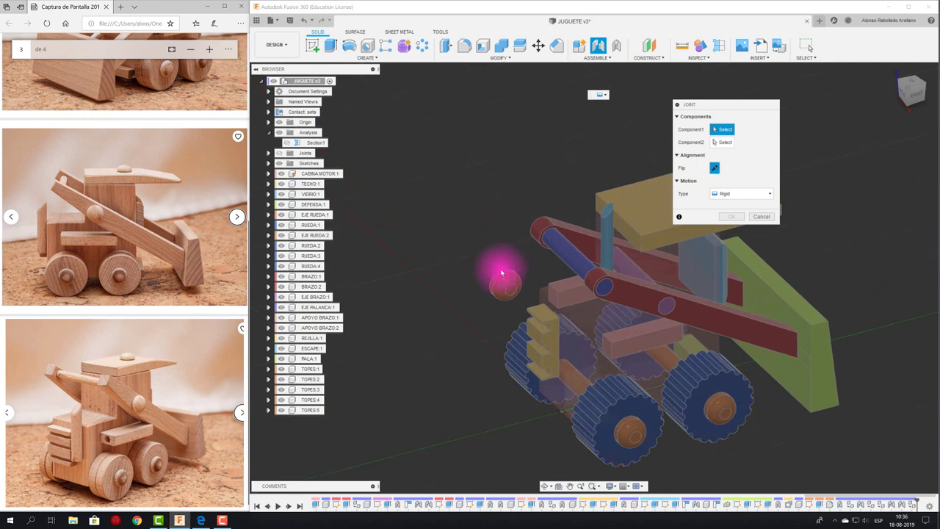
{"action": "left_click", "coordinate": [502, 275]}
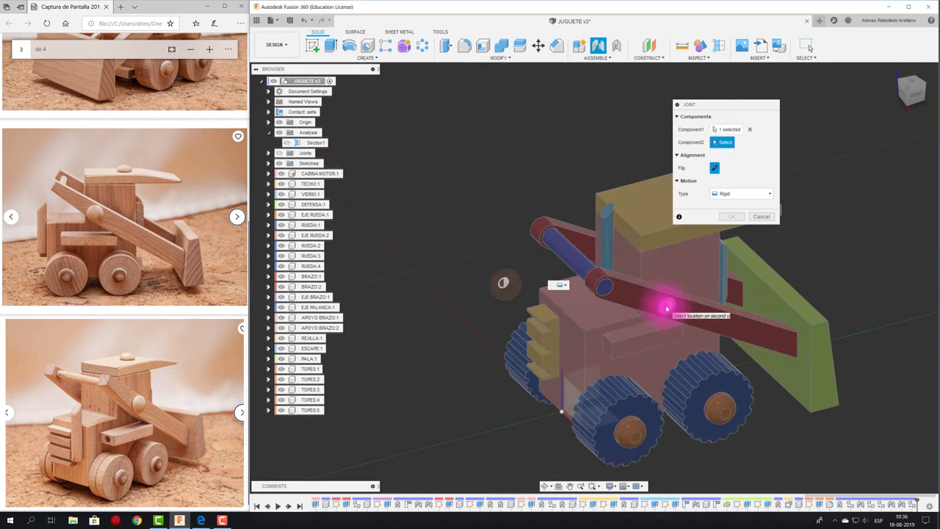
{"action": "left_click", "coordinate": [666, 309]}
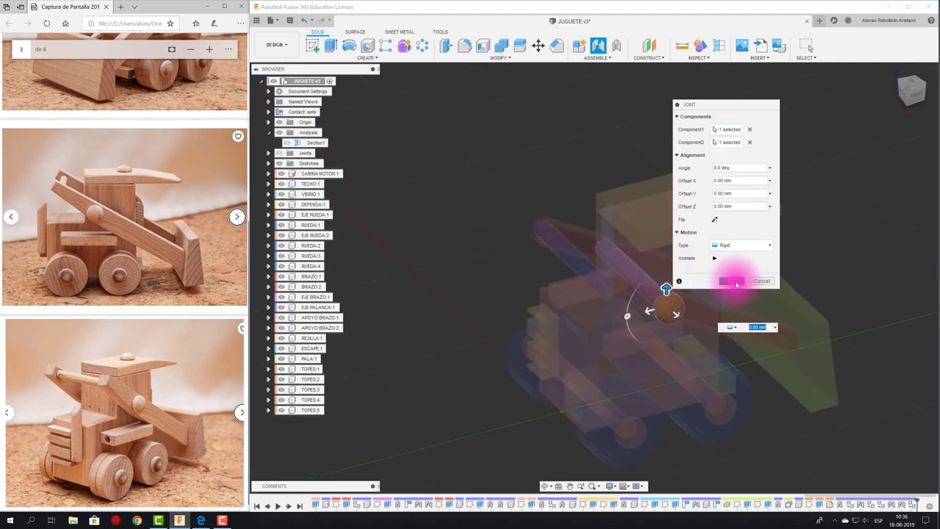
{"action": "left_click", "coordinate": [735, 282]}
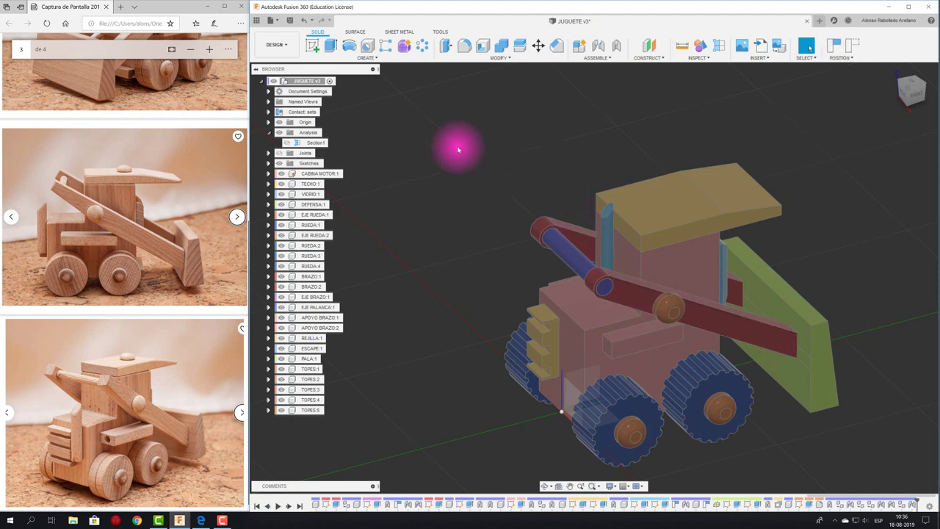
{"action": "mouse_move", "coordinate": [629, 289]}
{"action": "left_mouse_down"}
{"action": "mouse_move", "coordinate": [623, 337]}
{"action": "mouse_move", "coordinate": [630, 286]}
{"action": "left_mouse_up"}
Step: Paste another hub copy (TOPES:6) and rigidly join it to the opposite lever arm pivot
{"action": "middle_click_drag", "start_coordinate": [451, 300], "coordinate": [612, 396], "text": "shift"}
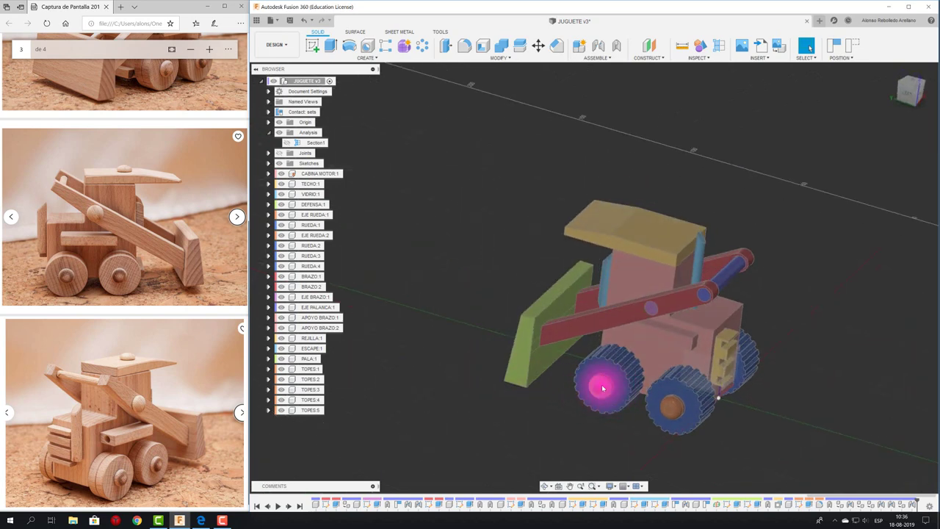
{"action": "left_click", "coordinate": [316, 390]}
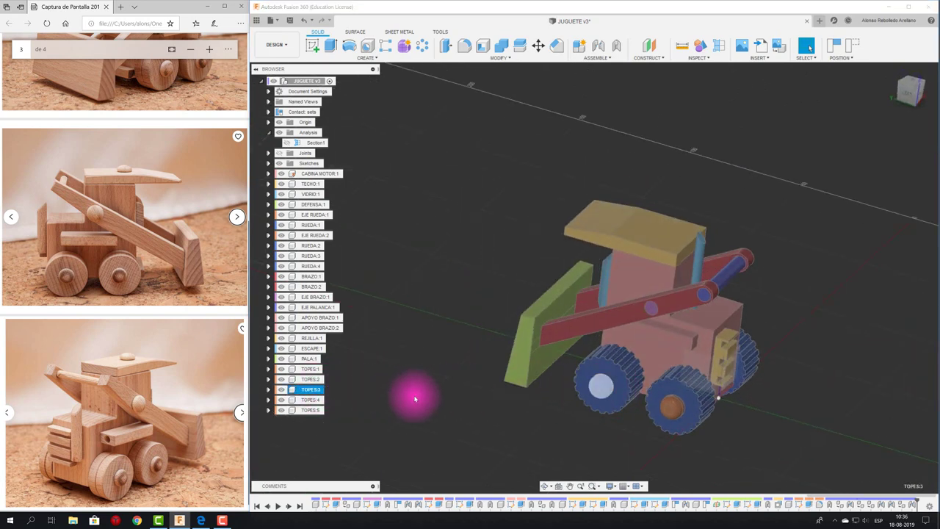
{"action": "key", "text": "ctrl+v"}
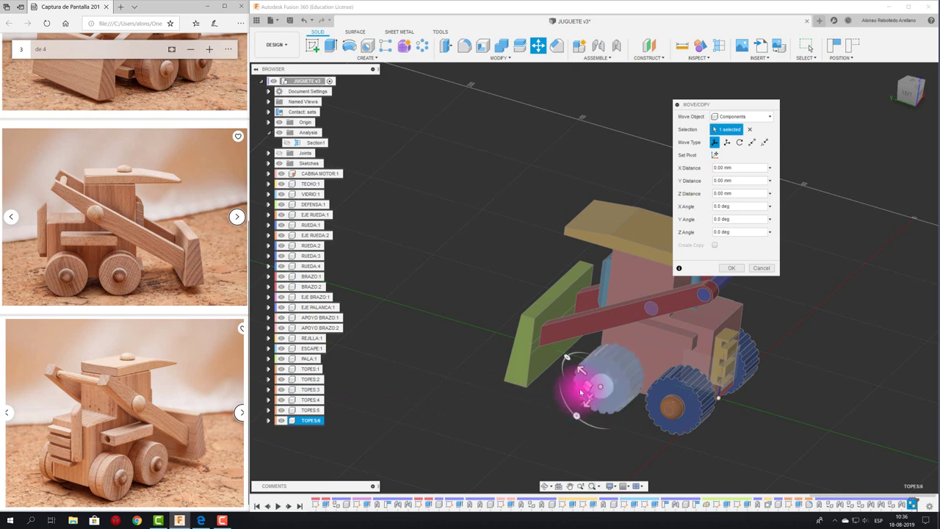
{"action": "left_click_drag", "start_coordinate": [580, 390], "coordinate": [514, 234]}
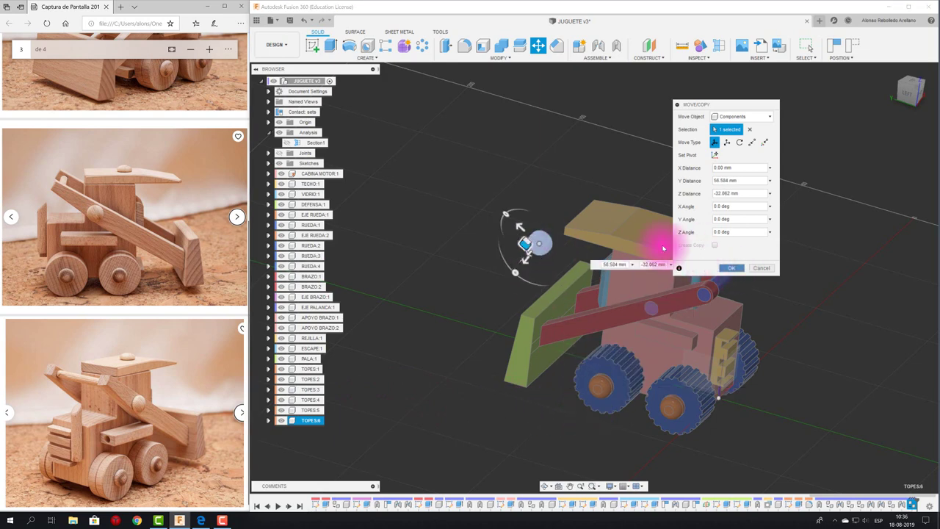
{"action": "key", "text": "Return"}
{"action": "key", "text": "j"}
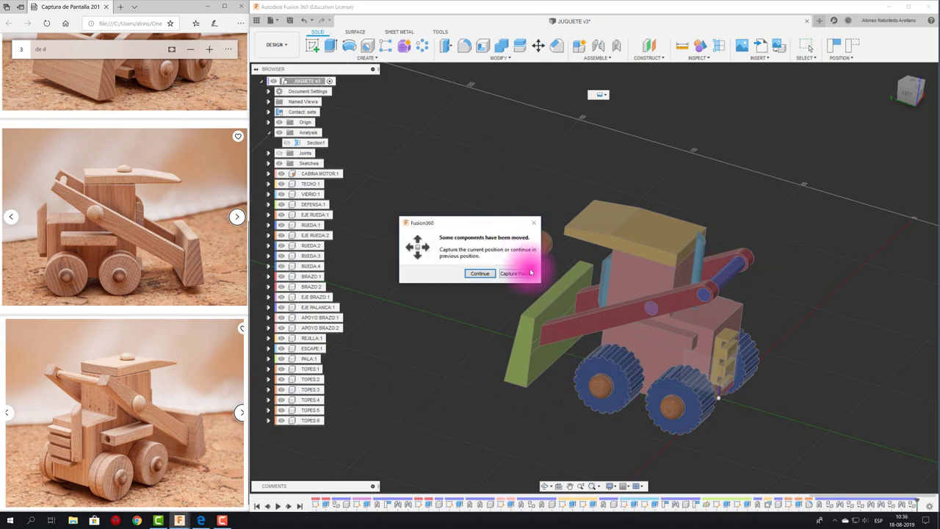
{"action": "left_click", "coordinate": [530, 272]}
{"action": "scroll", "coordinate": [551, 236], "scroll_direction": "up", "scroll_amount": 2}
{"action": "left_click", "coordinate": [547, 238]}
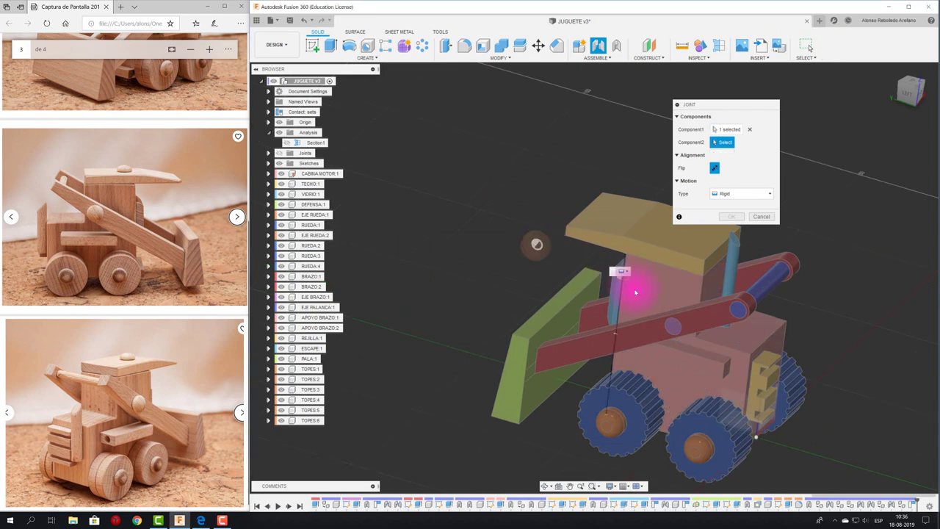
{"action": "left_click", "coordinate": [667, 327]}
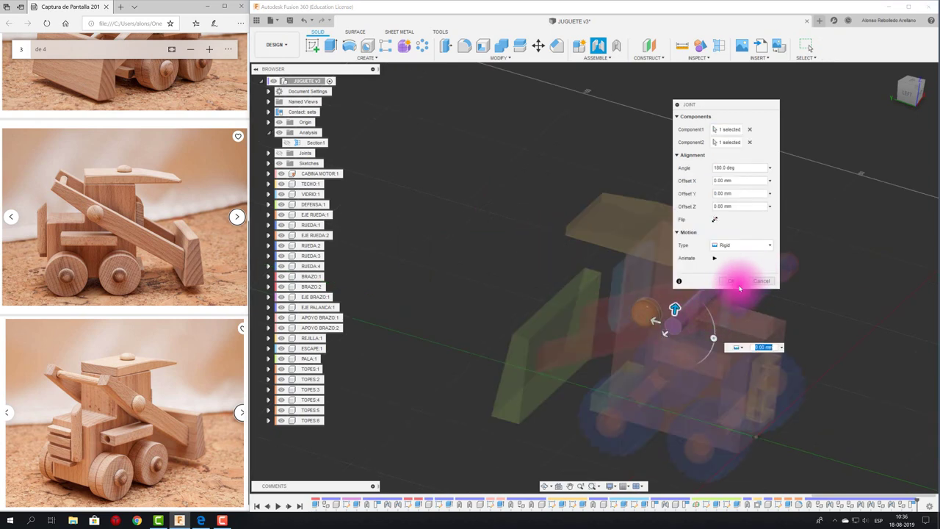
{"action": "left_click", "coordinate": [733, 281]}
{"action": "scroll", "coordinate": [472, 253], "scroll_direction": "down", "scroll_amount": 3}
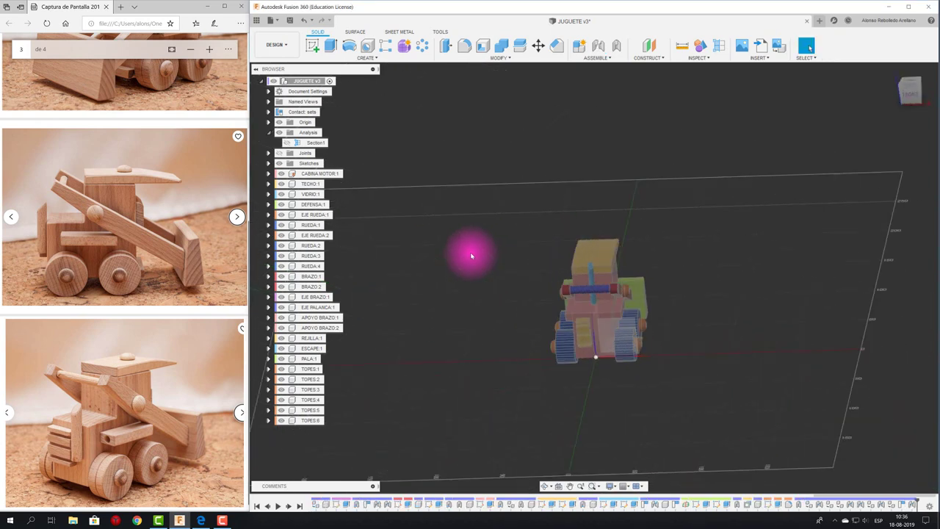
{"action": "mouse_move", "coordinate": [472, 256]}
{"action": "middle_mouse_down", "text": "shift"}
{"action": "mouse_move", "coordinate": [485, 257]}
{"action": "mouse_move", "coordinate": [497, 283]}
{"action": "middle_mouse_up", "text": "shift"}
Step: Copy the TOPES:6 hub, lift the copy above the cab and rotate it 90° about Y
{"action": "left_click", "coordinate": [307, 419]}
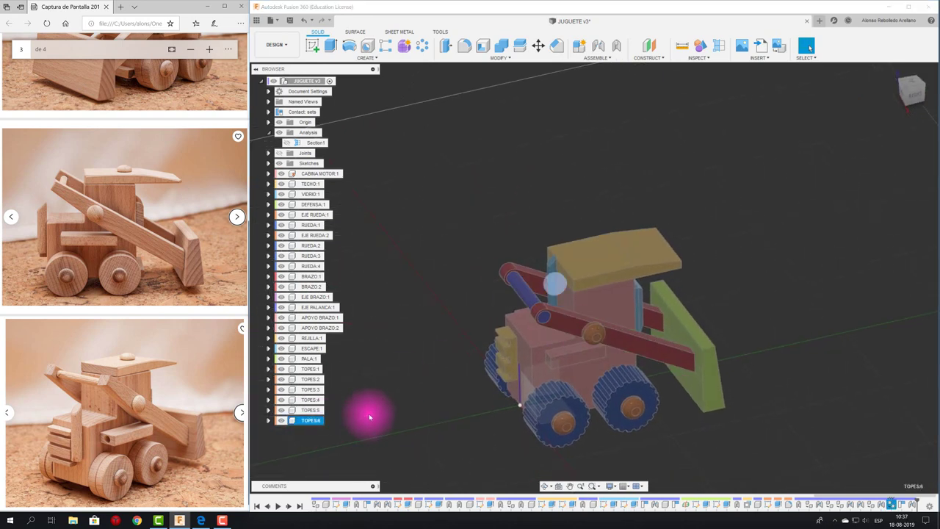
{"action": "key", "text": "ctrl+c"}
{"action": "key", "text": "ctrl+v"}
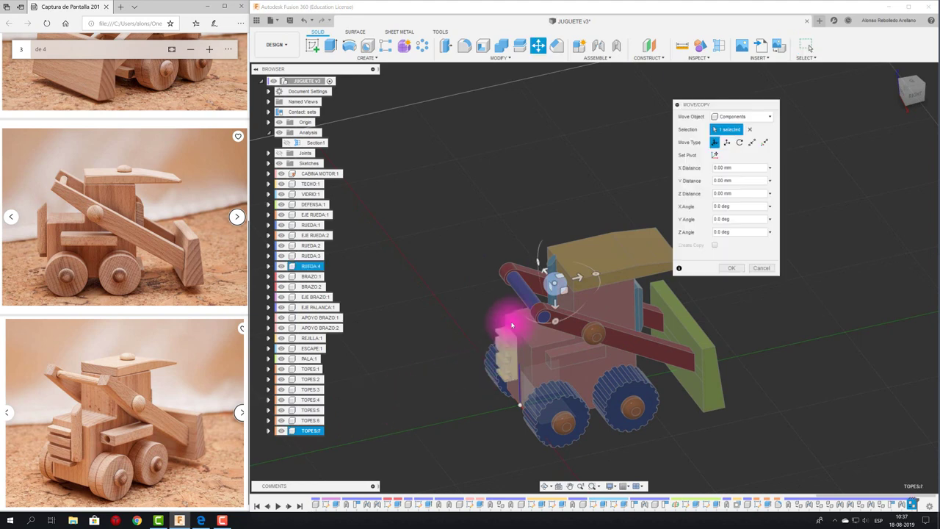
{"action": "left_click_drag", "start_coordinate": [571, 245], "coordinate": [574, 217]}
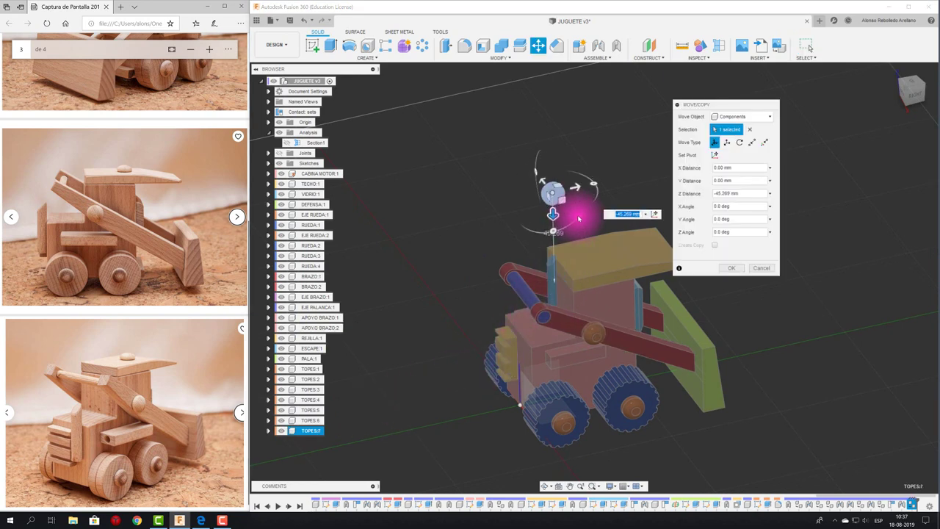
{"action": "scroll", "coordinate": [560, 207], "scroll_direction": "up", "scroll_amount": 2}
{"action": "scroll", "coordinate": [514, 210], "scroll_direction": "up", "scroll_amount": 2}
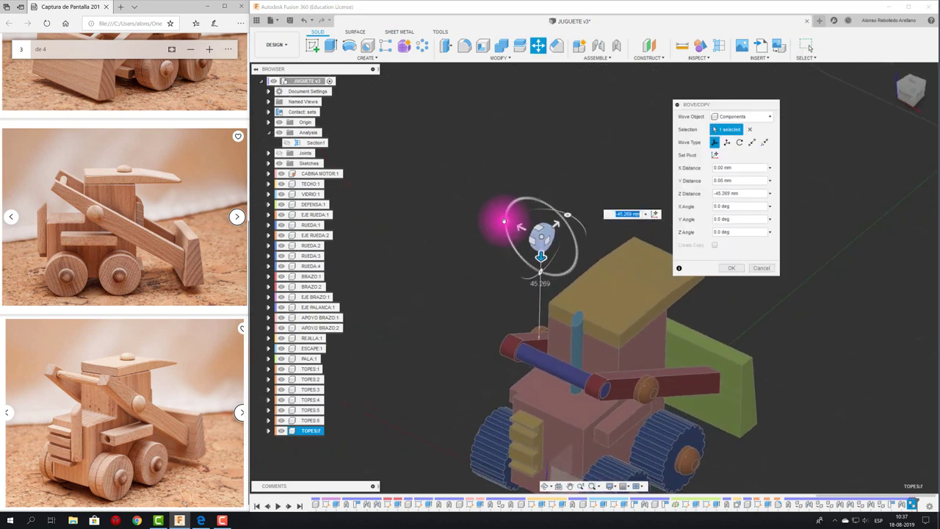
{"action": "left_click_drag", "start_coordinate": [504, 220], "coordinate": [536, 199]}
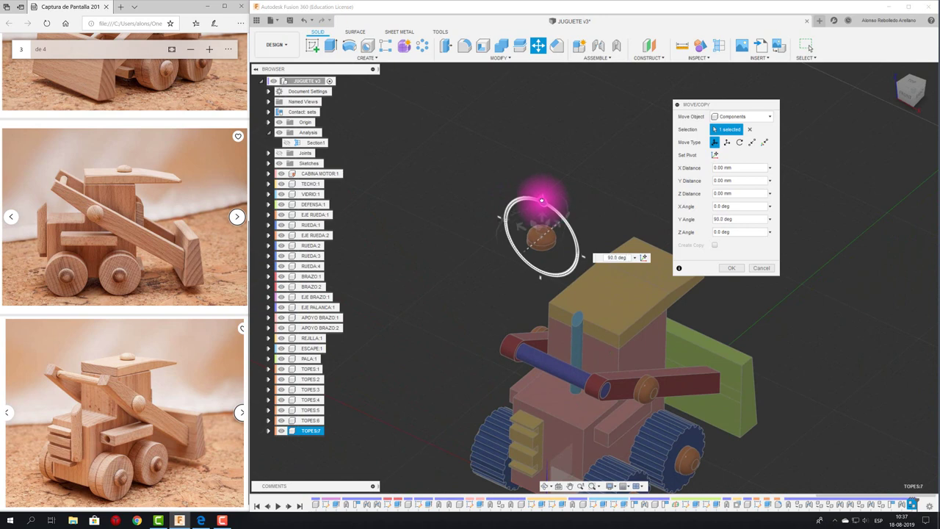
{"action": "left_click", "coordinate": [729, 268]}
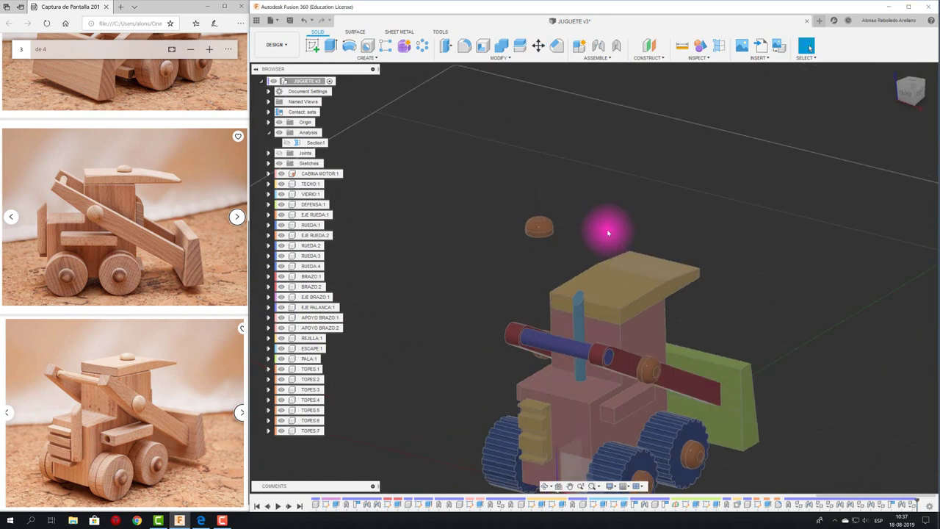
{"action": "middle_click_drag", "start_coordinate": [608, 233], "coordinate": [608, 233], "text": "shift"}
Step: Rigidly join the copy to the roof plate centre with 180° angle and 7 mm offset
{"action": "key", "text": "j"}
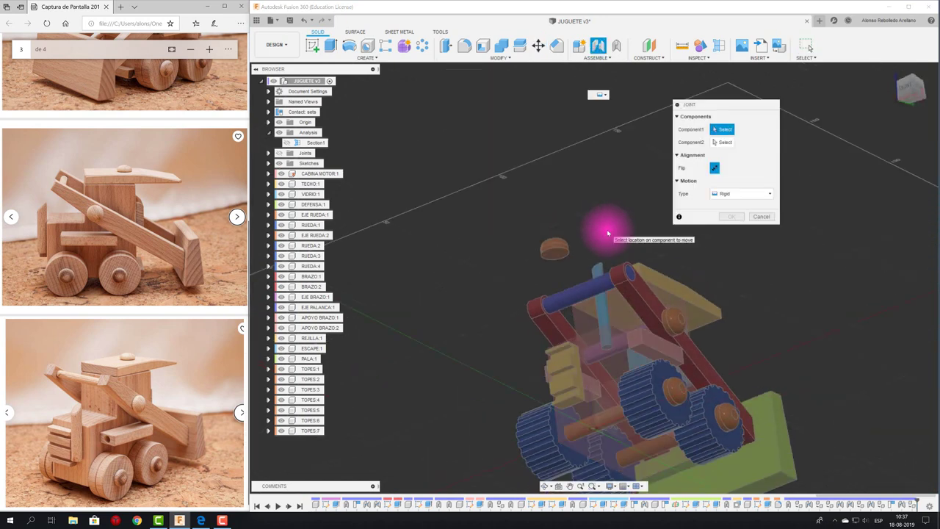
{"action": "left_click", "coordinate": [555, 257]}
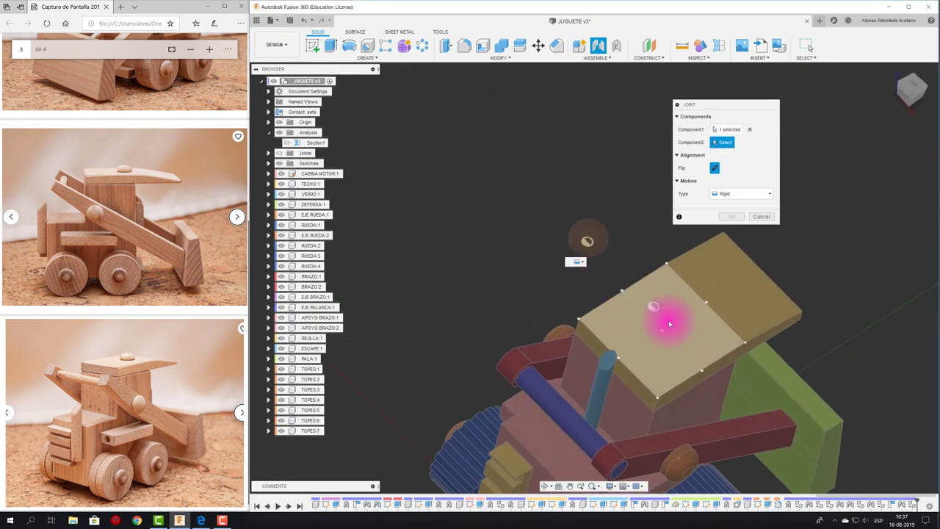
{"action": "left_click", "coordinate": [658, 344]}
{"action": "mouse_move", "coordinate": [658, 345]}
{"action": "middle_mouse_down", "text": "shift"}
{"action": "mouse_move", "coordinate": [520, 325]}
{"action": "mouse_move", "coordinate": [596, 321]}
{"action": "mouse_move", "coordinate": [622, 331]}
{"action": "mouse_move", "coordinate": [602, 361]}
{"action": "mouse_move", "coordinate": [614, 360]}
{"action": "middle_mouse_up", "text": "shift"}
{"action": "type", "text": "7"}
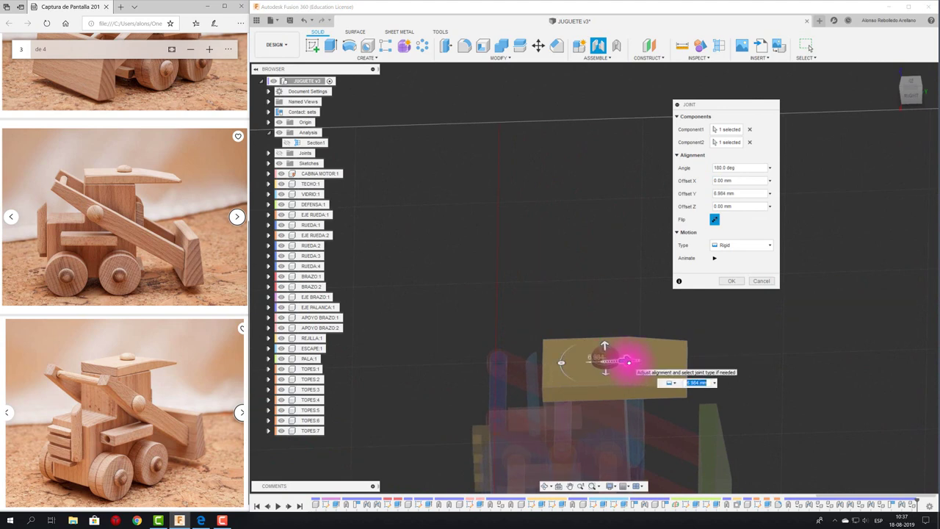
{"action": "left_click", "coordinate": [730, 282]}
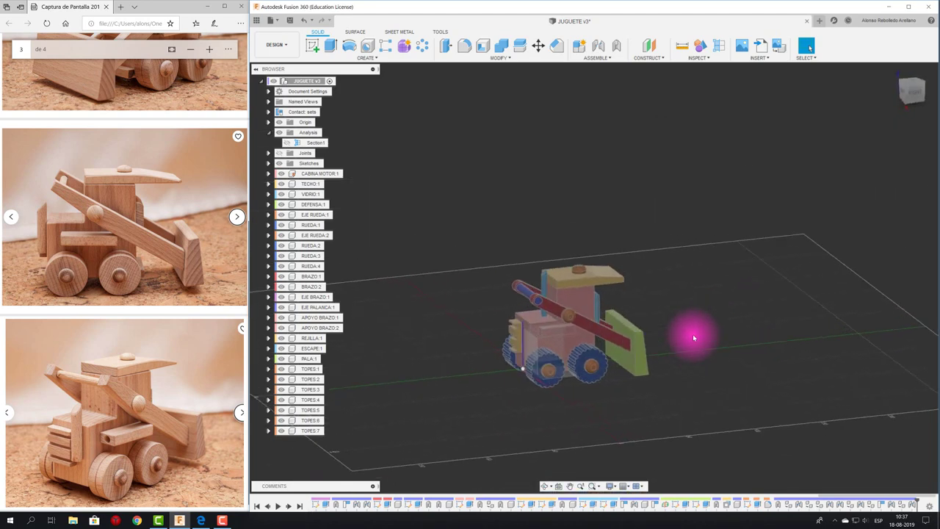
Step: Activate APOYO BRAZO:1 and sketch a 4 mm circle on its face
{"action": "mouse_move", "coordinate": [692, 334]}
{"action": "middle_mouse_down", "text": "shift"}
{"action": "mouse_move", "coordinate": [651, 336]}
{"action": "mouse_move", "coordinate": [644, 353]}
{"action": "mouse_move", "coordinate": [656, 336]}
{"action": "mouse_move", "coordinate": [600, 377]}
{"action": "mouse_move", "coordinate": [346, 81]}
{"action": "middle_mouse_up", "text": "shift"}
{"action": "left_click", "coordinate": [315, 44]}
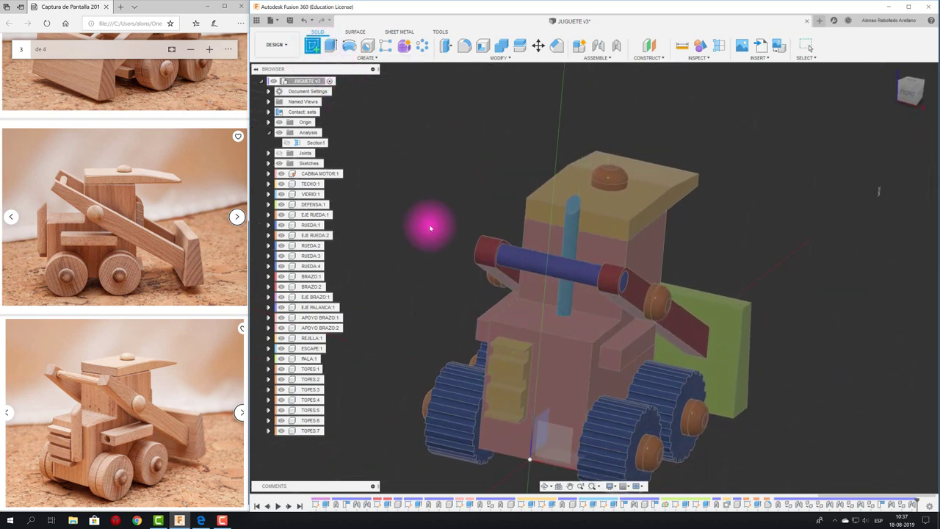
{"action": "key", "text": "Escape"}
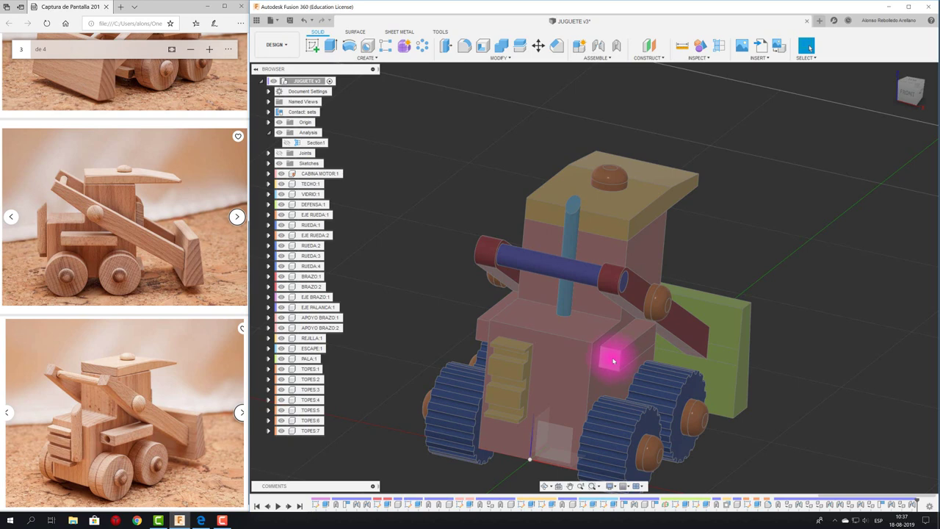
{"action": "left_click", "coordinate": [614, 359]}
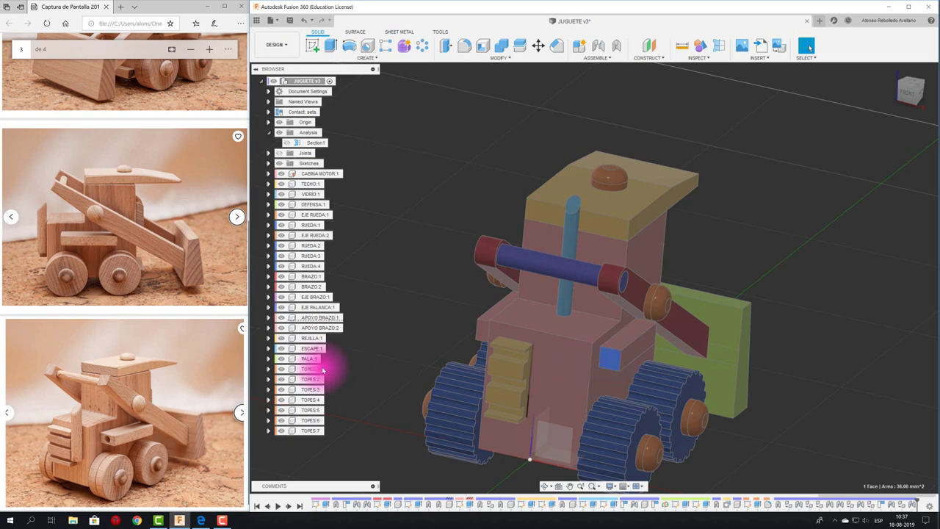
{"action": "left_click", "coordinate": [348, 320]}
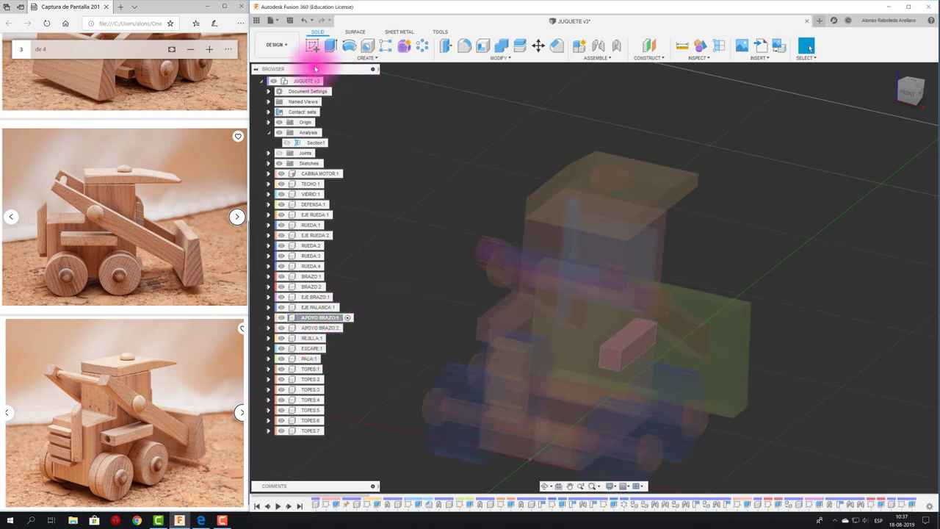
{"action": "left_click", "coordinate": [611, 357]}
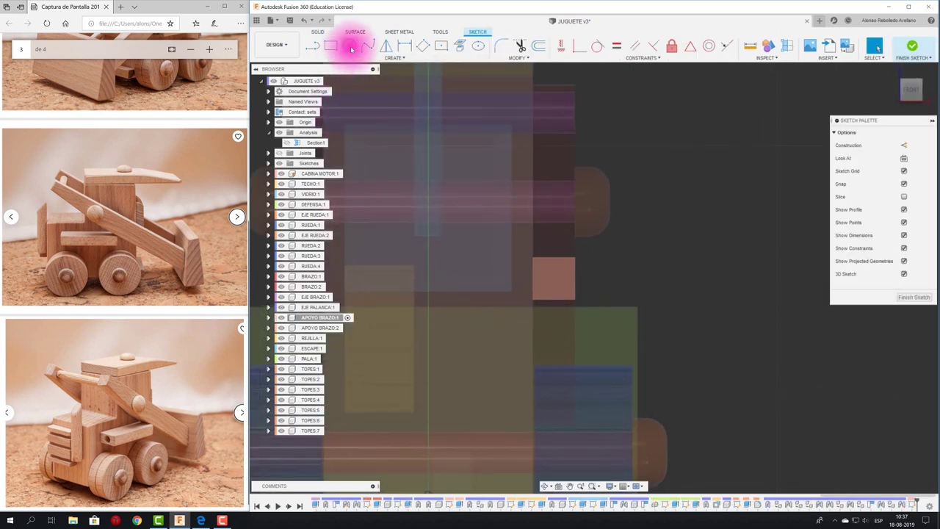
{"action": "left_click", "coordinate": [350, 46]}
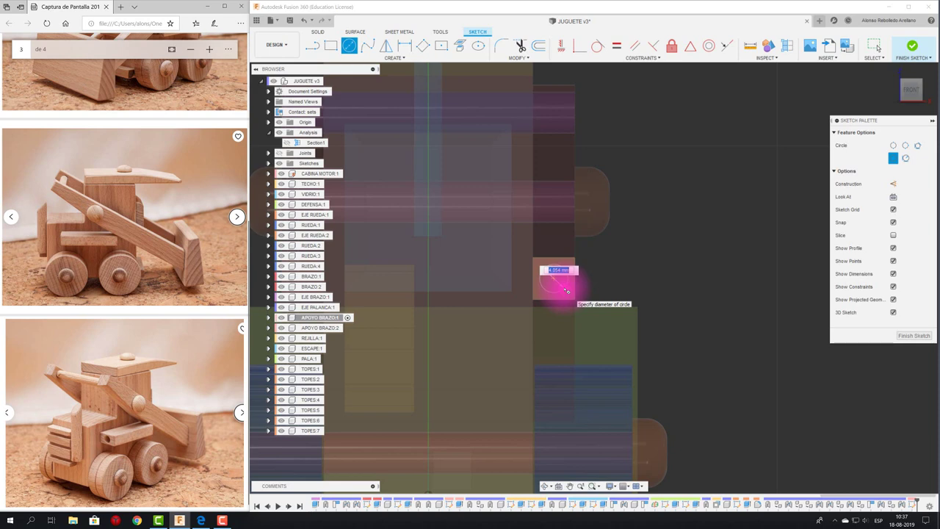
{"action": "type", "text": "4"}
{"action": "key", "text": "Escape"}
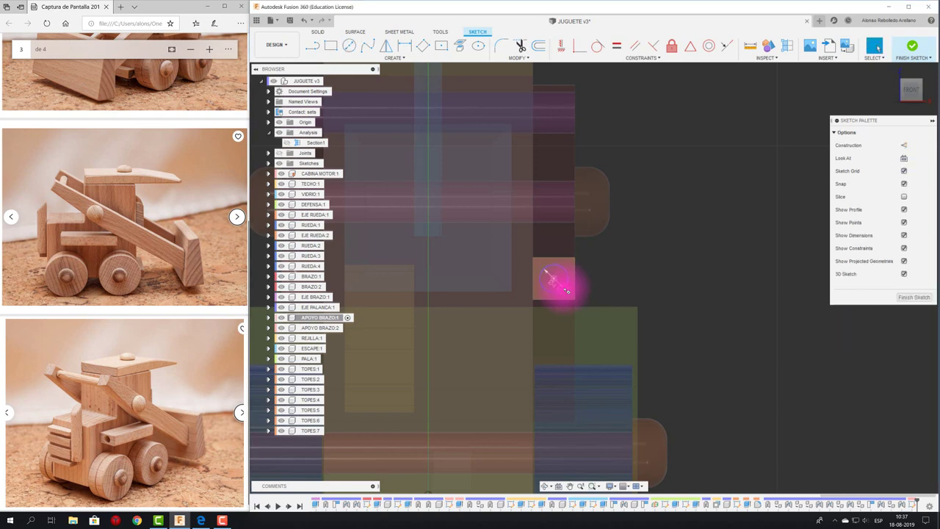
Step: Extrude the circle as an 8 mm deep cut into the block
{"action": "key", "text": "e"}
{"action": "left_click", "coordinate": [556, 283]}
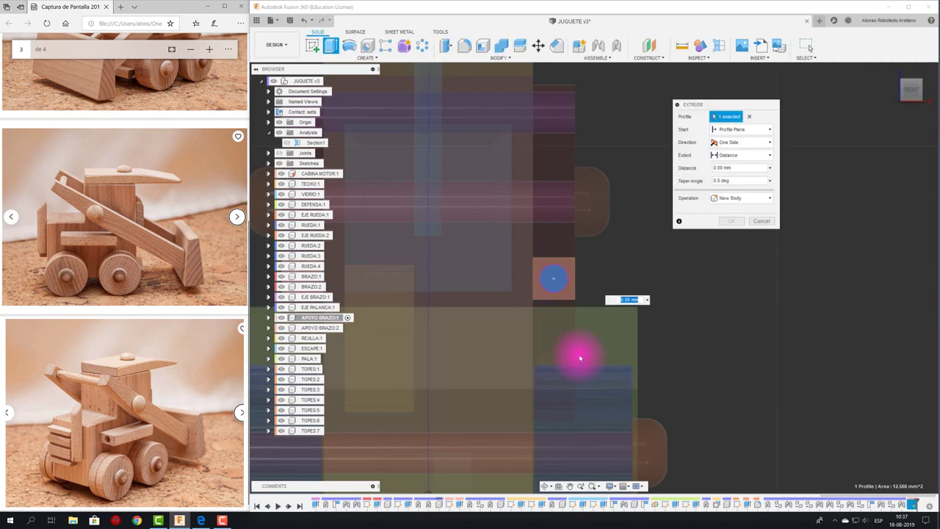
{"action": "mouse_move", "coordinate": [584, 355]}
{"action": "middle_mouse_down", "text": "shift"}
{"action": "mouse_move", "coordinate": [507, 336]}
{"action": "mouse_move", "coordinate": [370, 392]}
{"action": "mouse_move", "coordinate": [465, 359]}
{"action": "middle_mouse_up", "text": "shift"}
{"action": "left_click_drag", "start_coordinate": [465, 359], "coordinate": [478, 355]}
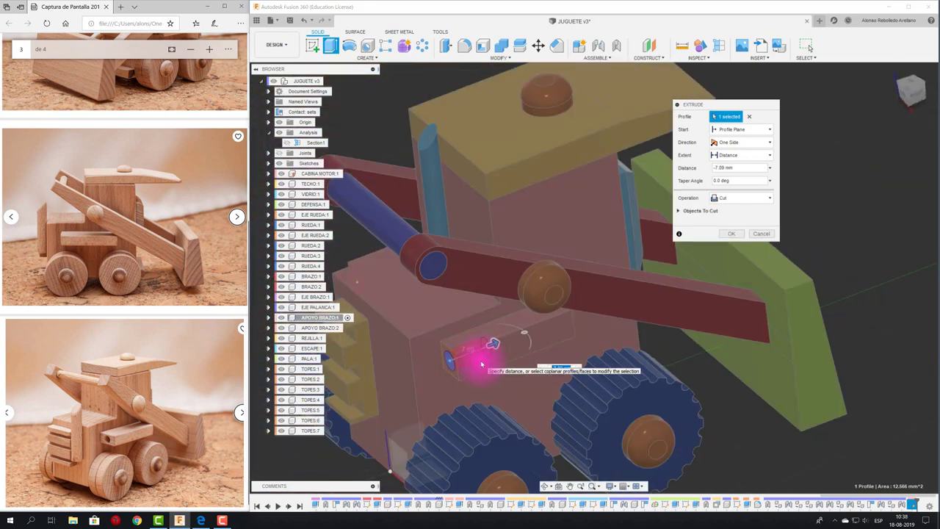
{"action": "left_click", "coordinate": [731, 233]}
{"action": "mouse_move", "coordinate": [545, 303]}
{"action": "middle_mouse_down", "text": "shift"}
{"action": "mouse_move", "coordinate": [489, 335]}
{"action": "mouse_move", "coordinate": [503, 330]}
{"action": "middle_mouse_up", "text": "shift"}
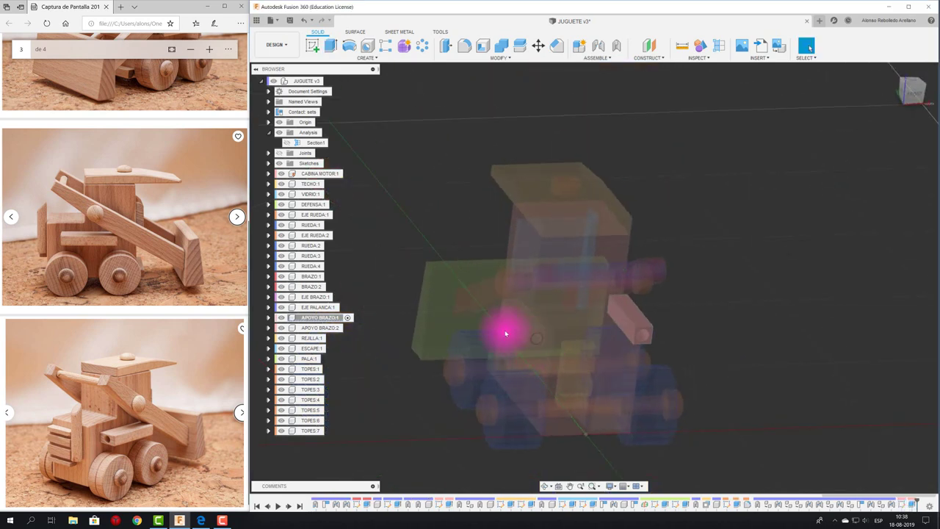
Step: Reactivate the JUGUETE root, maximize the window and switch the camera to perspective
{"action": "left_click", "coordinate": [329, 81]}
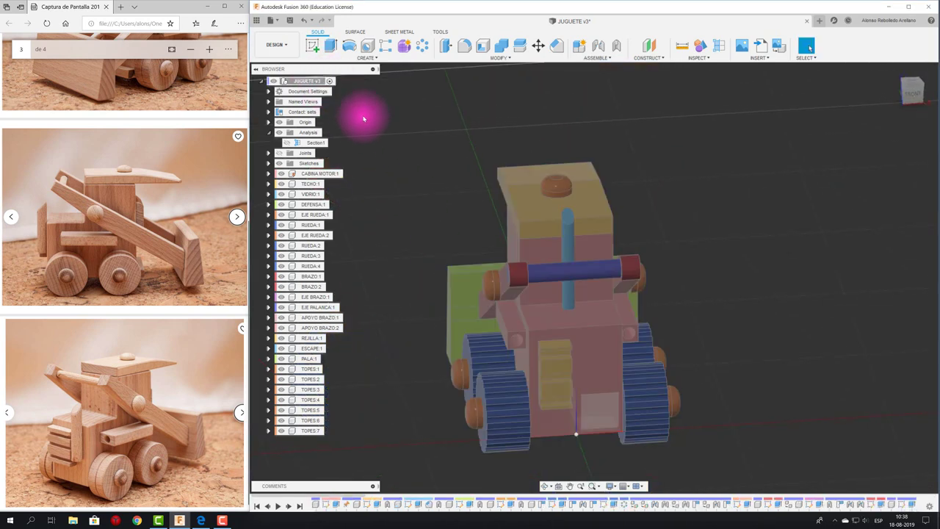
{"action": "left_click", "coordinate": [908, 9]}
{"action": "middle_click_drag", "start_coordinate": [772, 230], "coordinate": [766, 260], "text": "shift"}
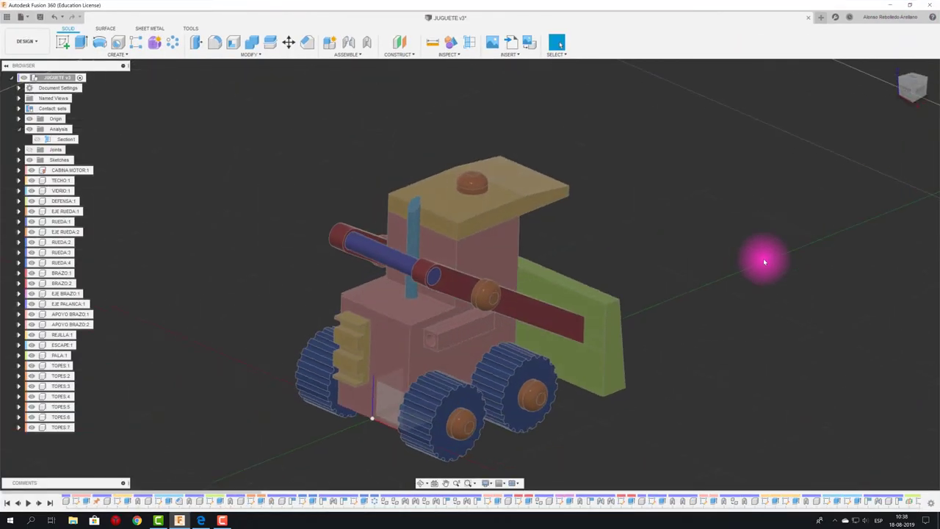
{"action": "left_click", "coordinate": [489, 484]}
{"action": "mouse_move", "coordinate": [507, 452]}
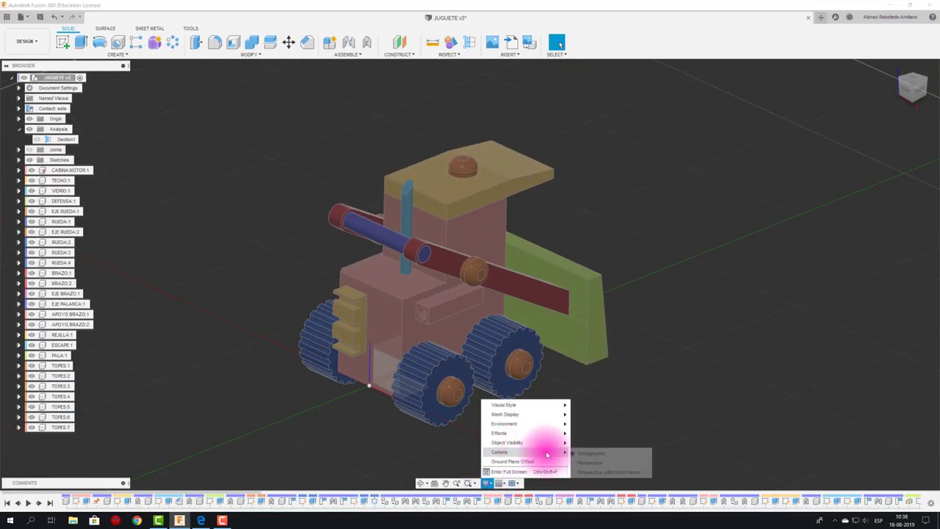
{"action": "left_click", "coordinate": [589, 465]}
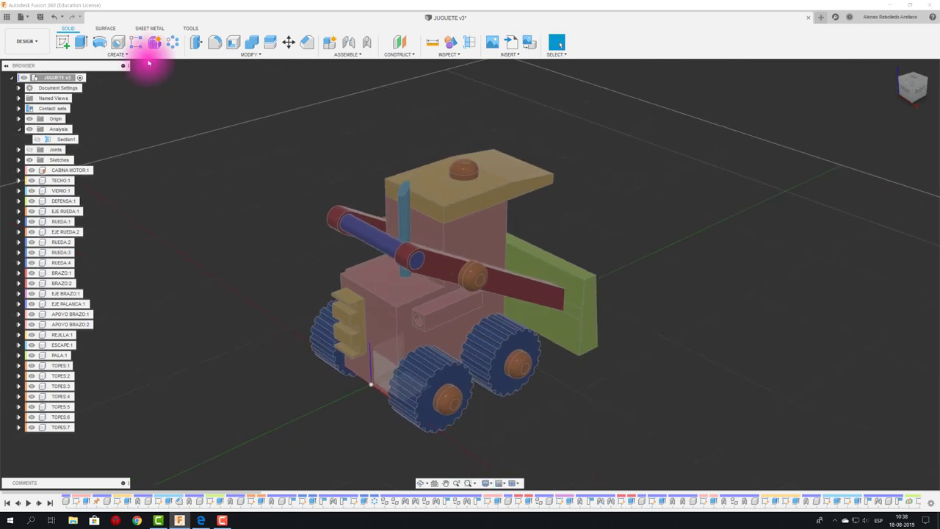
Step: Save a new version of the JUGUETE design, then open and dismiss the Inspect tools list
{"action": "left_click", "coordinate": [39, 17]}
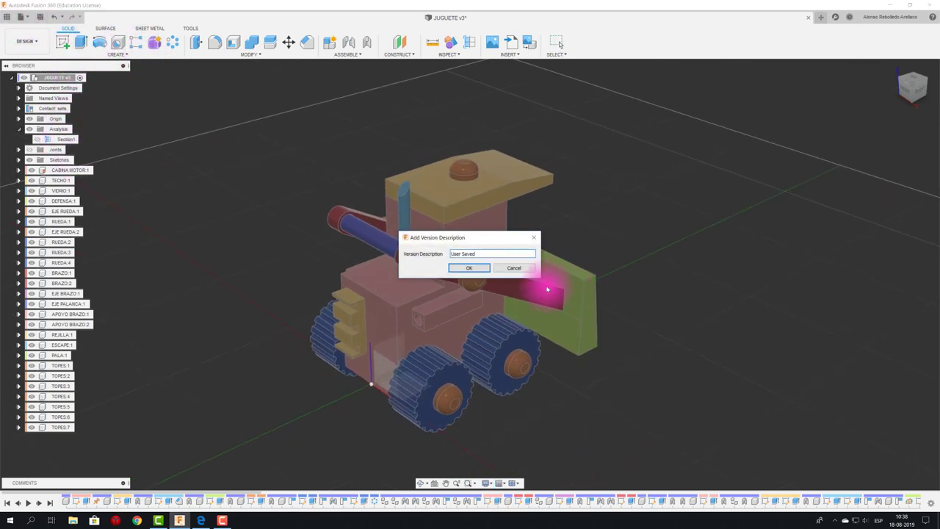
{"action": "left_click", "coordinate": [475, 265]}
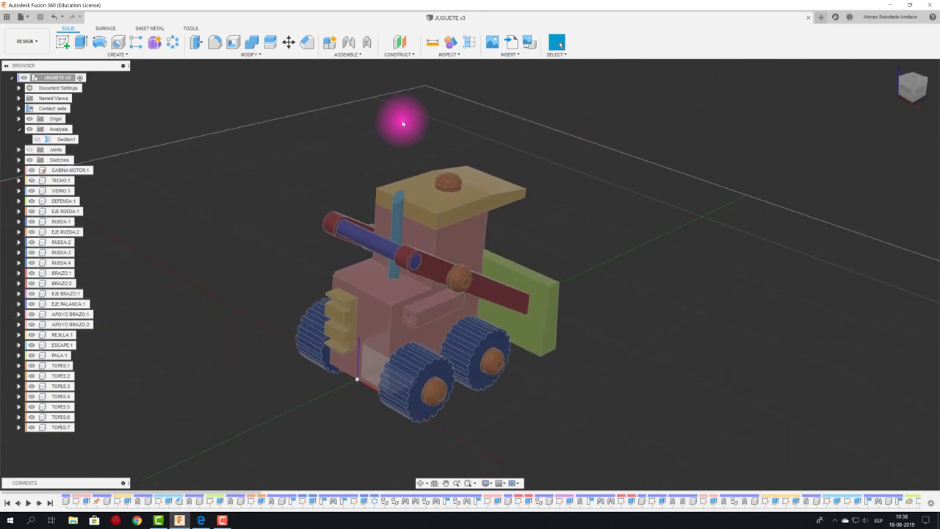
{"action": "left_click", "coordinate": [460, 59]}
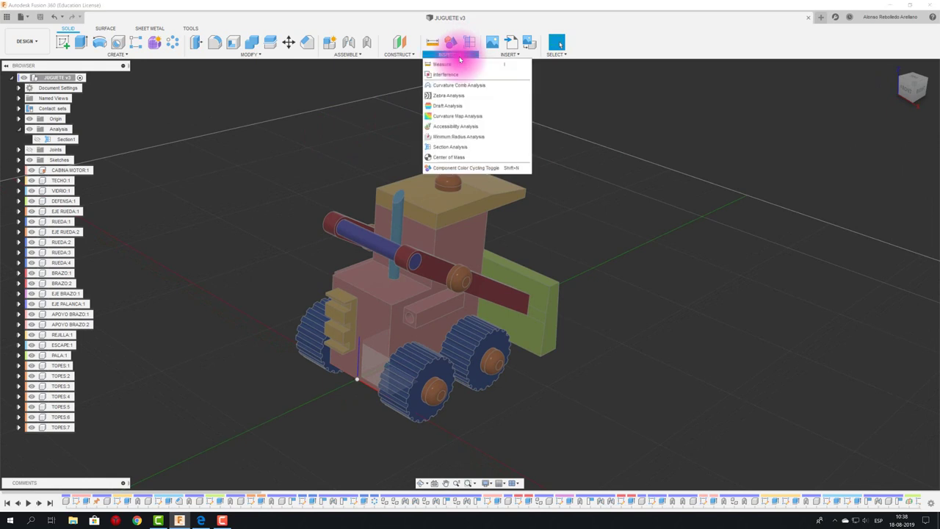
{"action": "left_click", "coordinate": [323, 142]}
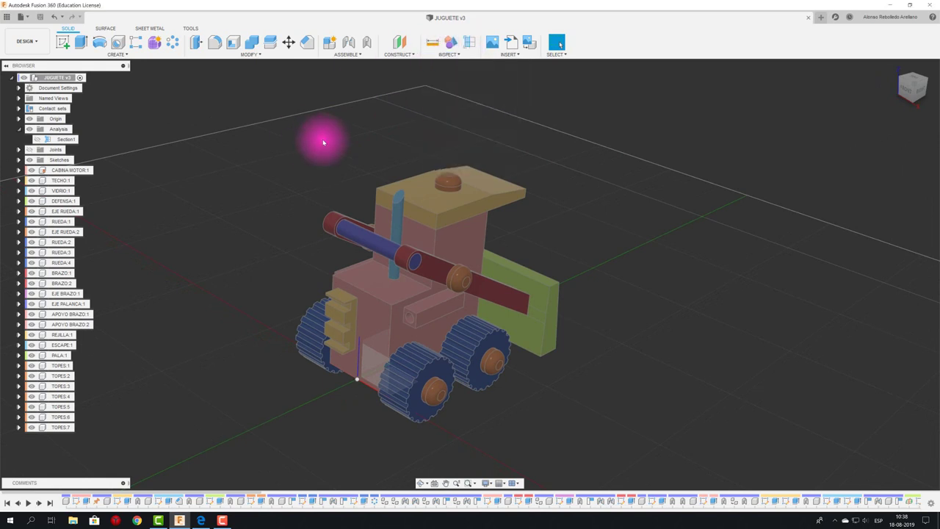
Step: Open the Appearance library beside the model and expand the Wood and Painted wood folders
{"action": "key", "text": "a"}
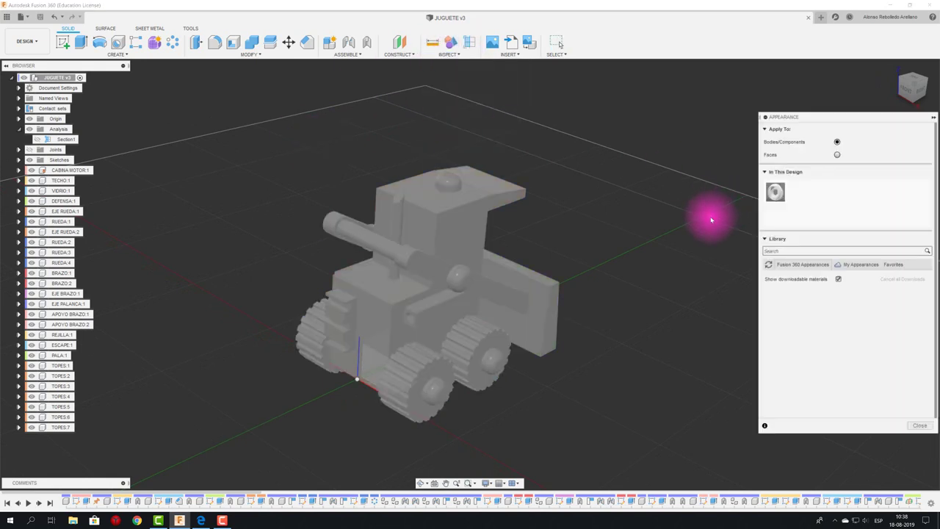
{"action": "left_click_drag", "start_coordinate": [818, 116], "coordinate": [723, 88]}
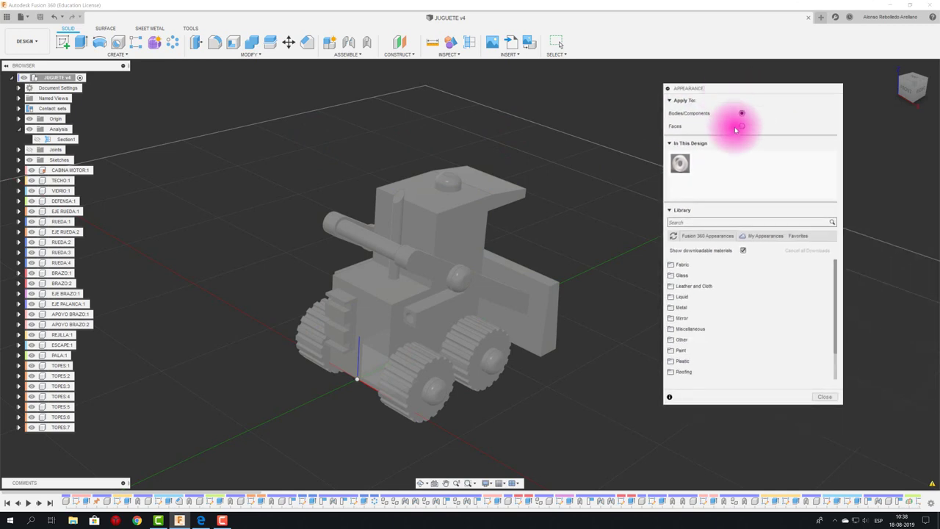
{"action": "scroll", "coordinate": [736, 323], "scroll_direction": "down", "scroll_amount": 2}
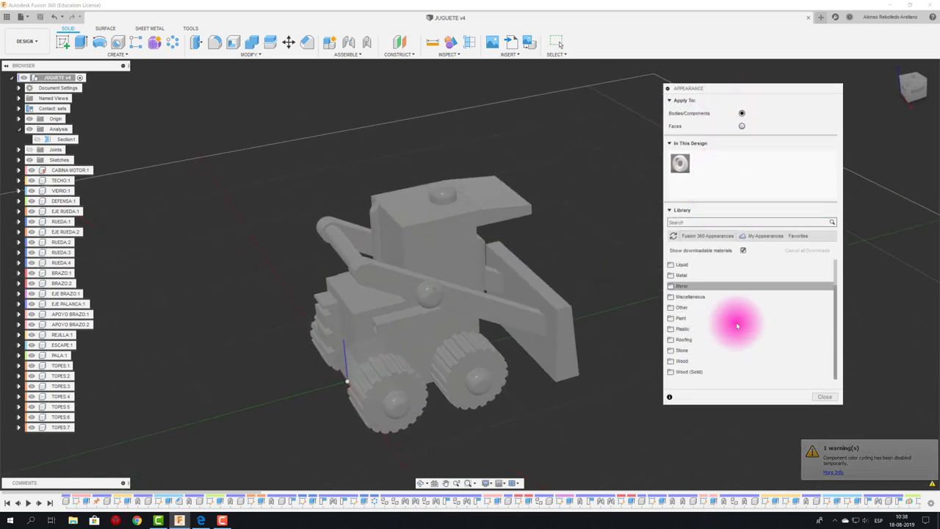
{"action": "left_click", "coordinate": [697, 373]}
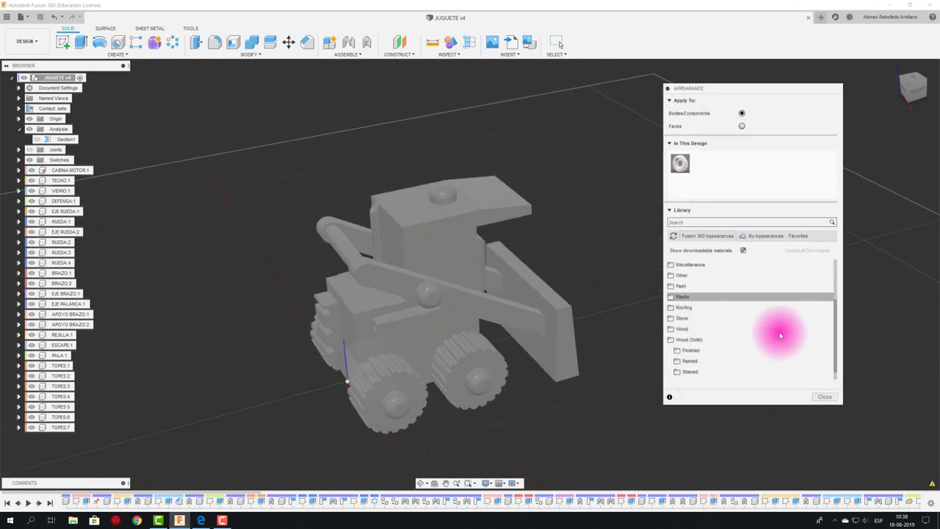
{"action": "scroll", "coordinate": [780, 330], "scroll_direction": "down", "scroll_amount": 2}
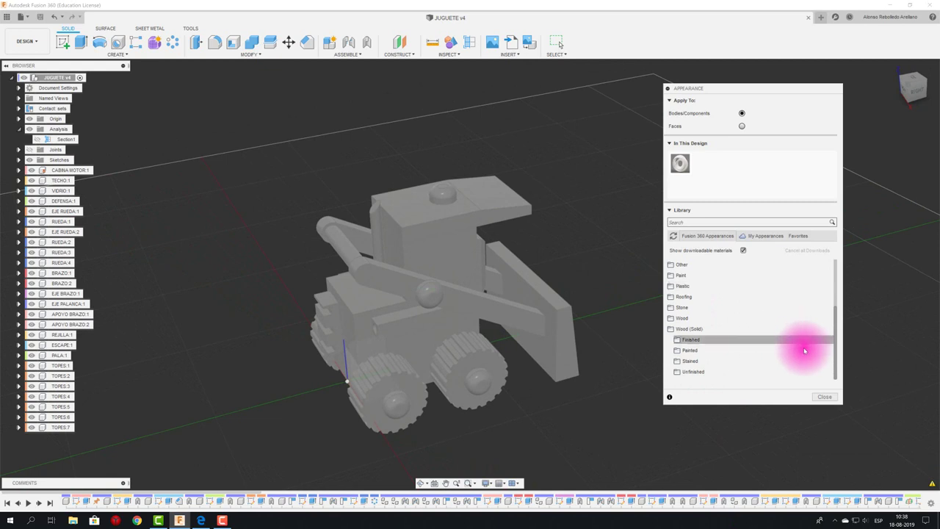
{"action": "left_click", "coordinate": [709, 350]}
{"action": "scroll", "coordinate": [723, 353], "scroll_direction": "down", "scroll_amount": 2}
{"action": "scroll", "coordinate": [730, 350], "scroll_direction": "down", "scroll_amount": 1}
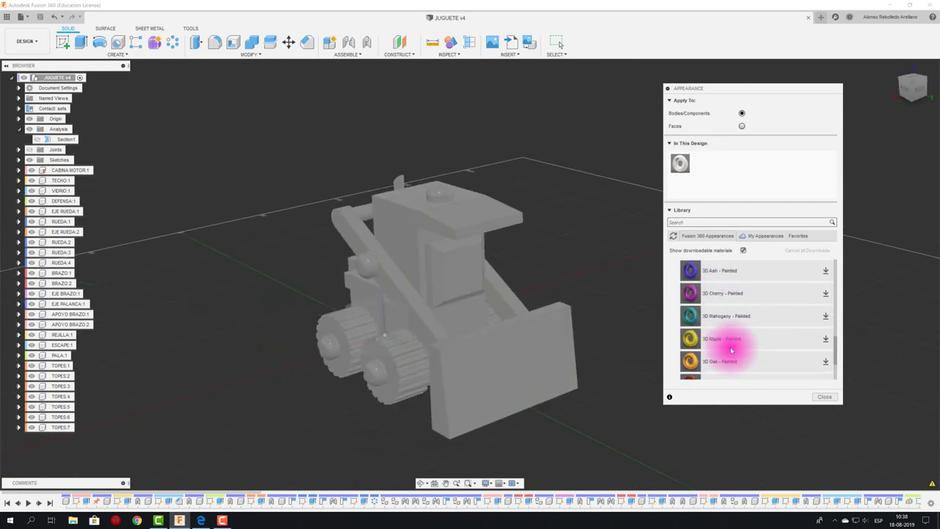
{"action": "scroll", "coordinate": [730, 350], "scroll_direction": "down", "scroll_amount": 3}
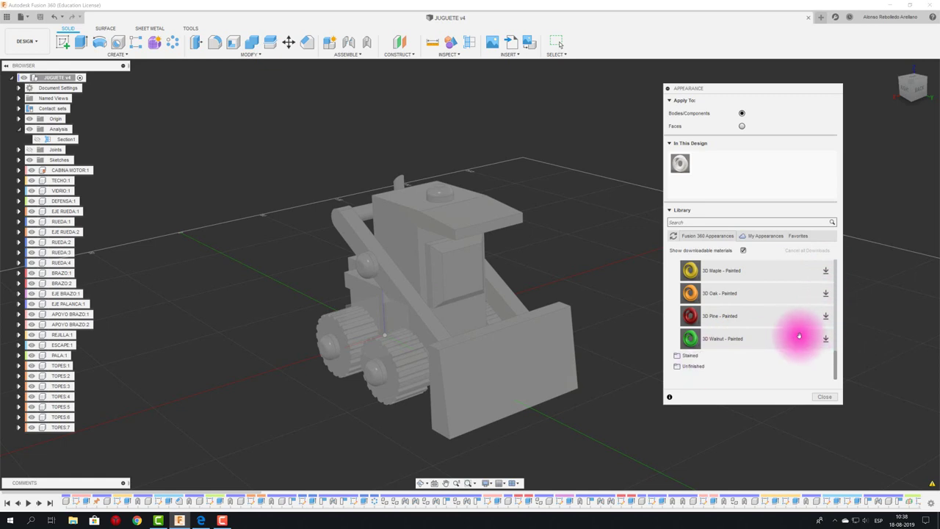
{"action": "scroll", "coordinate": [778, 334], "scroll_direction": "up", "scroll_amount": 1}
{"action": "scroll", "coordinate": [757, 329], "scroll_direction": "up", "scroll_amount": 2}
{"action": "scroll", "coordinate": [727, 321], "scroll_direction": "up", "scroll_amount": 1}
{"action": "scroll", "coordinate": [705, 312], "scroll_direction": "up", "scroll_amount": 2}
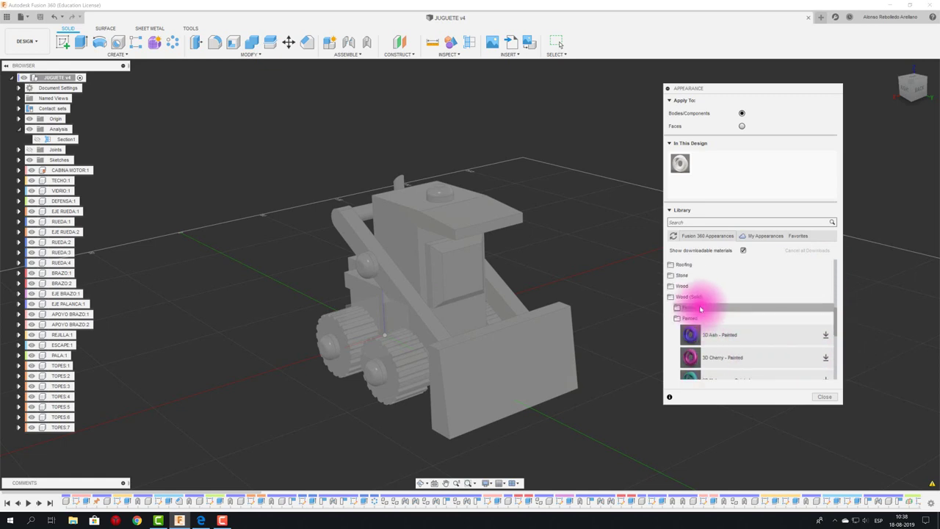
Step: Browse the Finished, Stained and Unfinished wood folders and download 3D Pine - Unfinished
{"action": "left_click", "coordinate": [699, 309]}
{"action": "scroll", "coordinate": [730, 345], "scroll_direction": "down", "scroll_amount": 1}
{"action": "scroll", "coordinate": [746, 357], "scroll_direction": "down", "scroll_amount": 2}
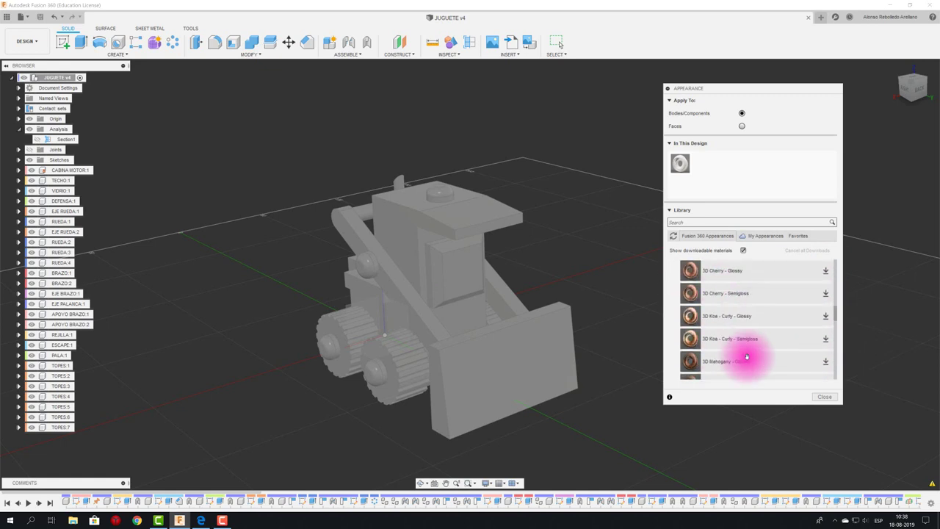
{"action": "scroll", "coordinate": [746, 357], "scroll_direction": "down", "scroll_amount": 2}
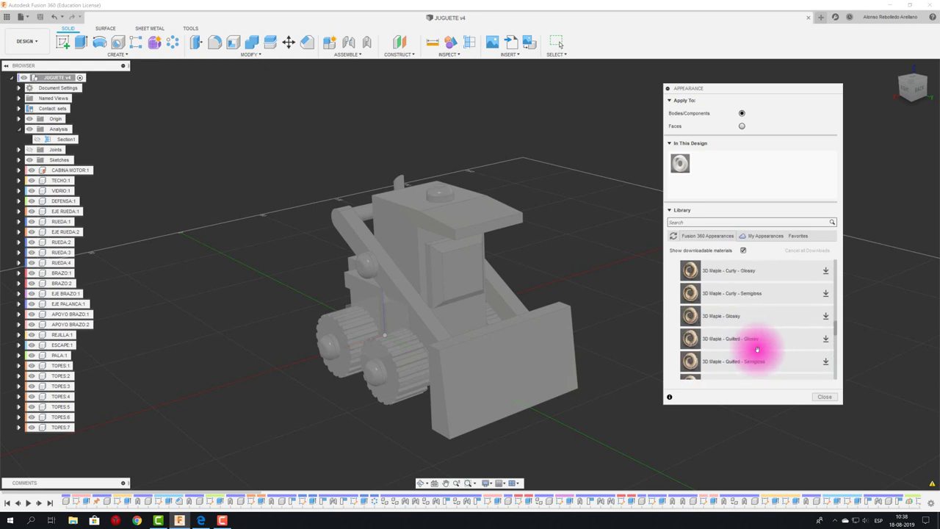
{"action": "scroll", "coordinate": [836, 327], "scroll_direction": "up", "scroll_amount": 2}
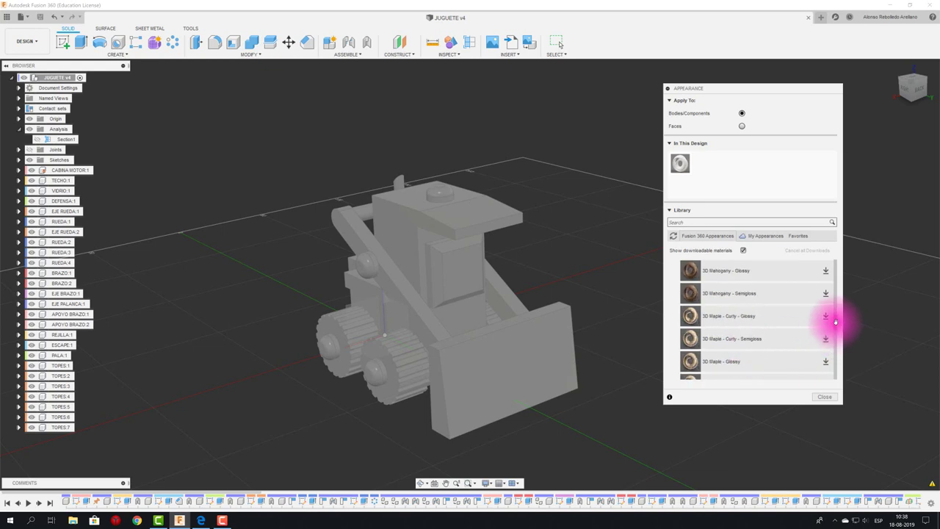
{"action": "scroll", "coordinate": [831, 300], "scroll_direction": "up", "scroll_amount": 3}
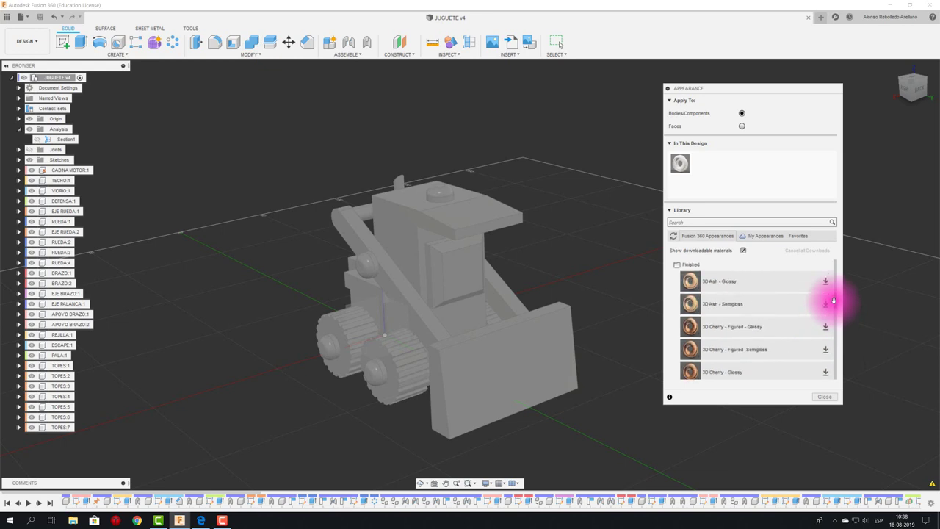
{"action": "scroll", "coordinate": [746, 323], "scroll_direction": "down", "scroll_amount": 3}
{"action": "scroll", "coordinate": [746, 325], "scroll_direction": "down", "scroll_amount": 3}
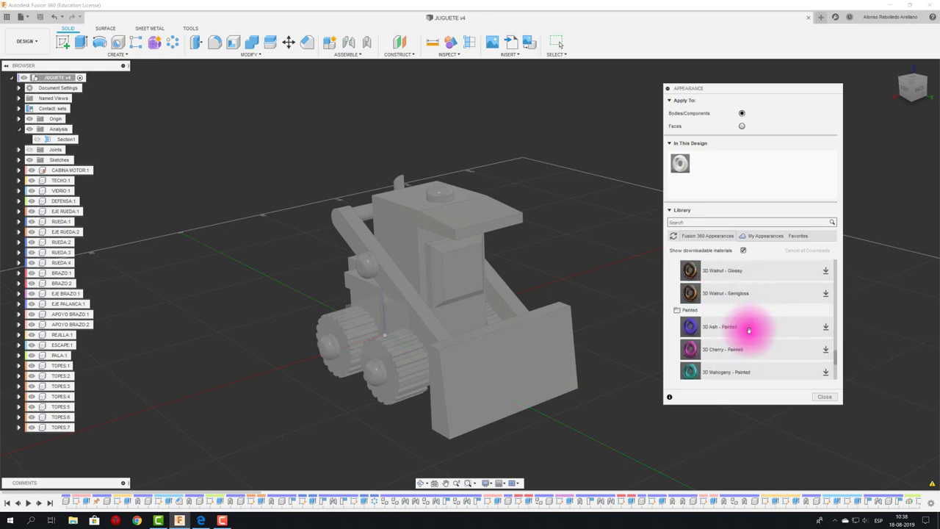
{"action": "scroll", "coordinate": [748, 327], "scroll_direction": "down", "scroll_amount": 3}
{"action": "left_click", "coordinate": [700, 359]}
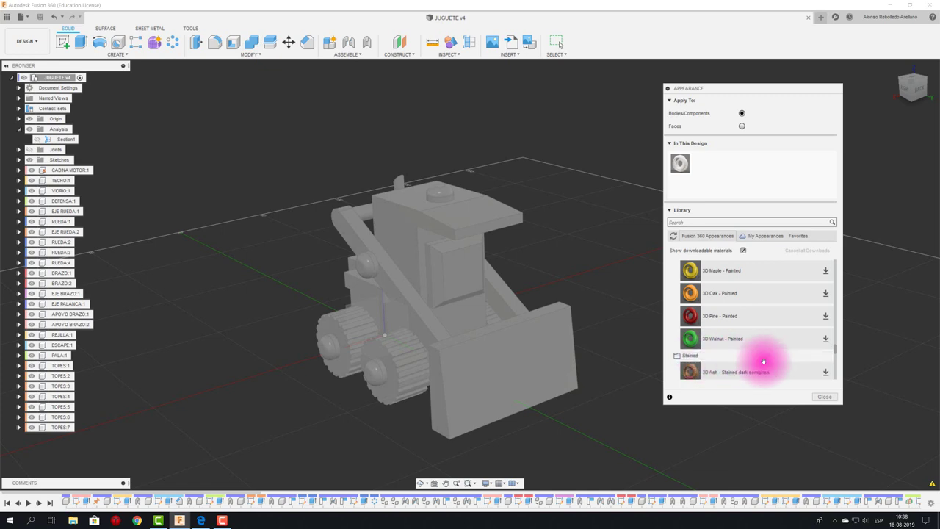
{"action": "scroll", "coordinate": [764, 361], "scroll_direction": "down", "scroll_amount": 3}
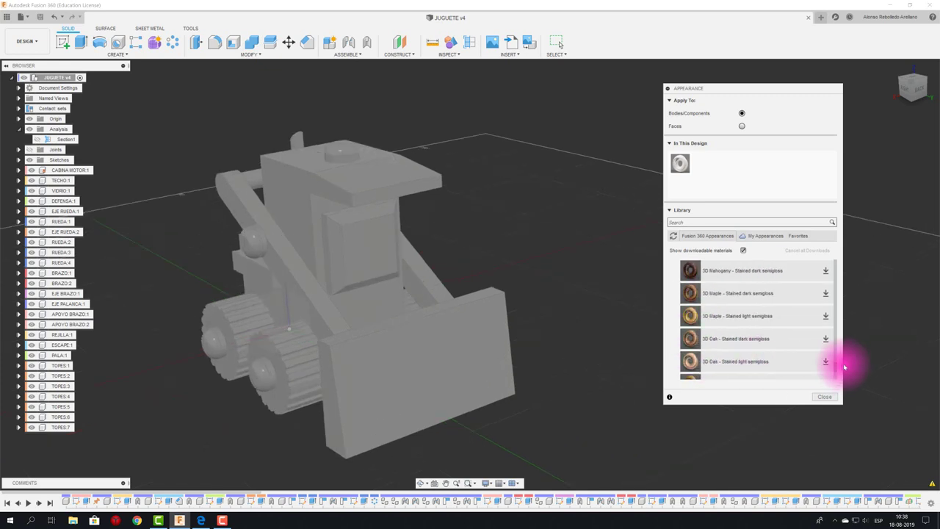
{"action": "scroll", "coordinate": [835, 364], "scroll_direction": "down", "scroll_amount": 2}
{"action": "scroll", "coordinate": [832, 365], "scroll_direction": "down", "scroll_amount": 2}
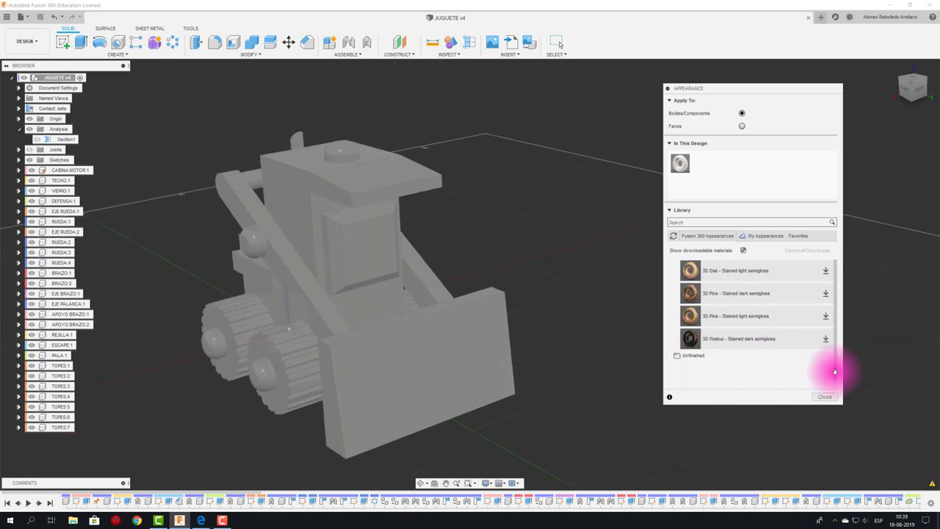
{"action": "left_click", "coordinate": [694, 355]}
{"action": "scroll", "coordinate": [777, 359], "scroll_direction": "down", "scroll_amount": 3}
{"action": "scroll", "coordinate": [778, 363], "scroll_direction": "down", "scroll_amount": 2}
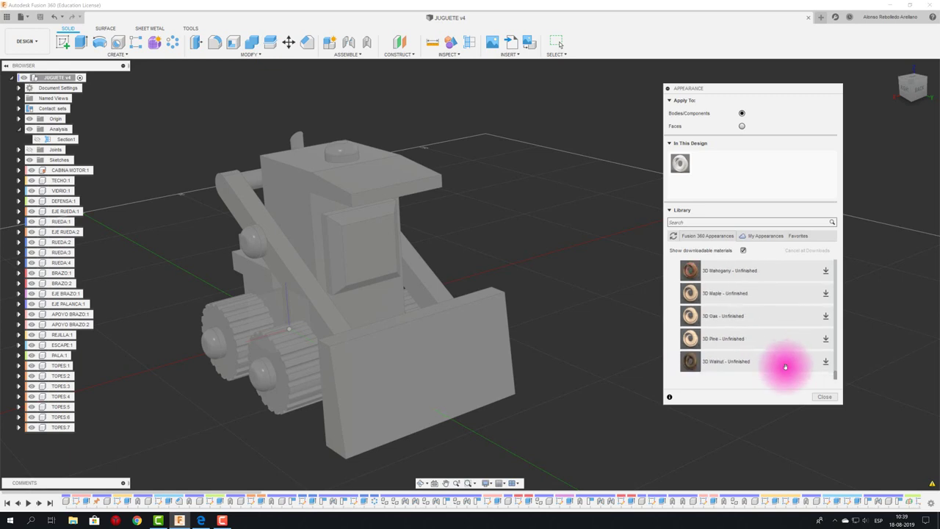
{"action": "left_click", "coordinate": [825, 339]}
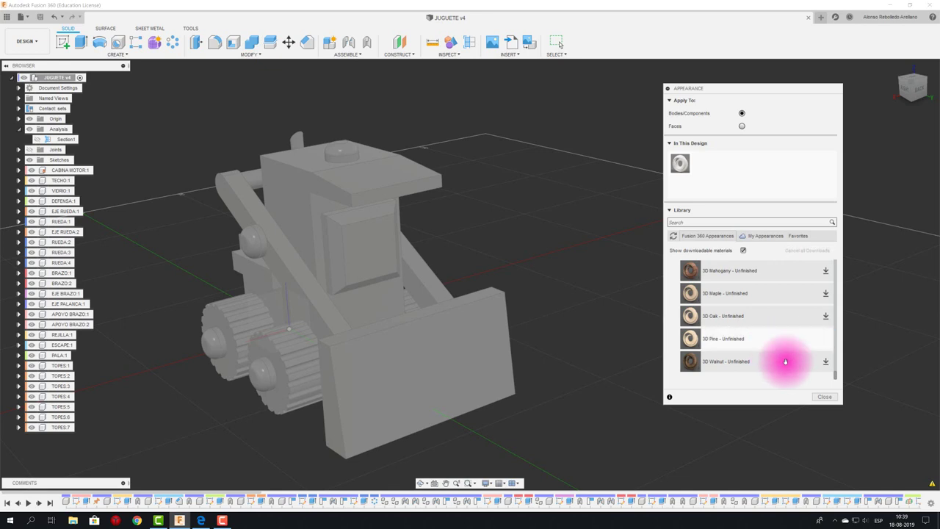
Step: Add 3D Pine - Unfinished to In This Design and apply it to the cab, roof and cab column
{"action": "mouse_move", "coordinate": [716, 339]}
{"action": "left_mouse_down"}
{"action": "mouse_move", "coordinate": [711, 170]}
{"action": "mouse_move", "coordinate": [558, 345]}
{"action": "mouse_move", "coordinate": [566, 309]}
{"action": "left_mouse_up"}
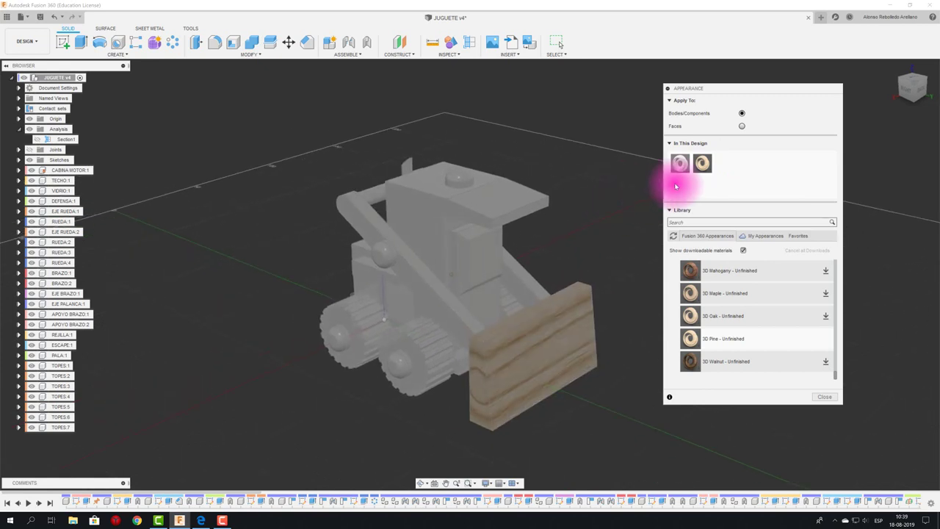
{"action": "left_click_drag", "start_coordinate": [680, 163], "coordinate": [445, 190]}
{"action": "left_click", "coordinate": [702, 164]}
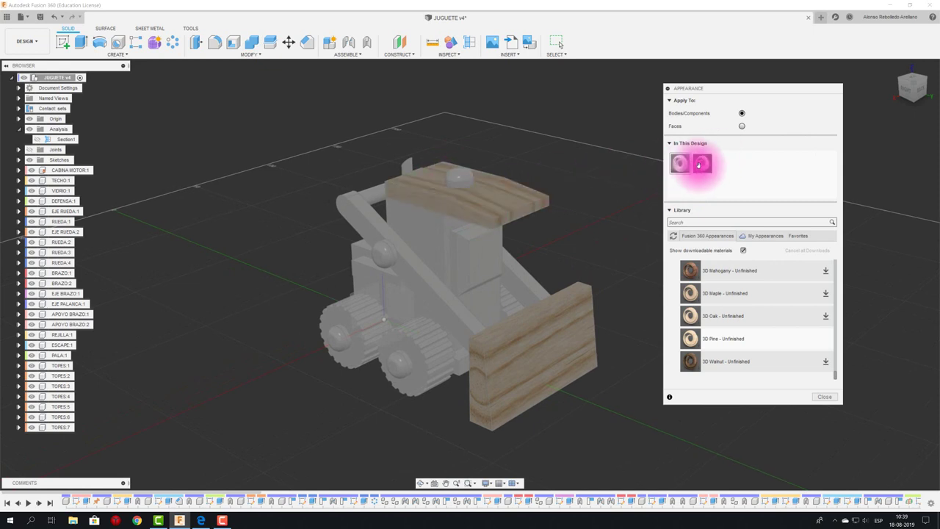
{"action": "left_click_drag", "start_coordinate": [702, 164], "coordinate": [420, 220]}
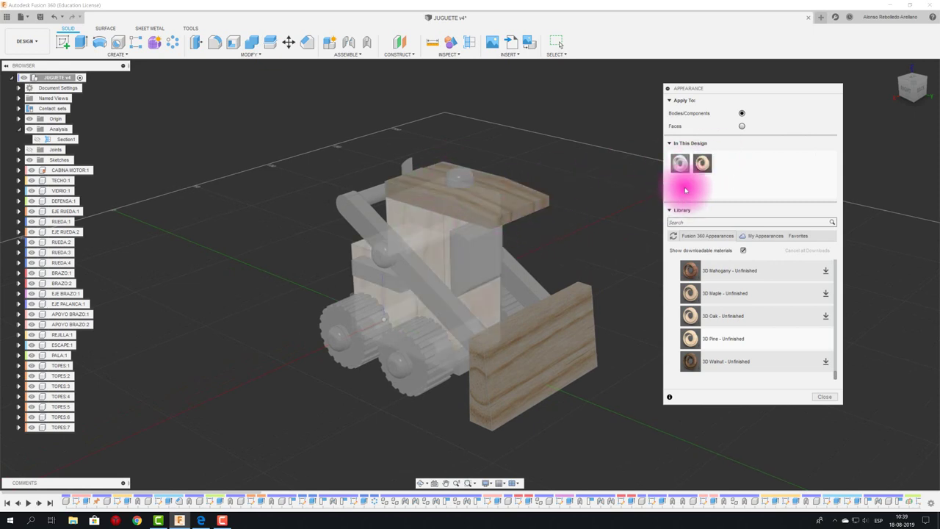
{"action": "left_click_drag", "start_coordinate": [705, 160], "coordinate": [504, 252]}
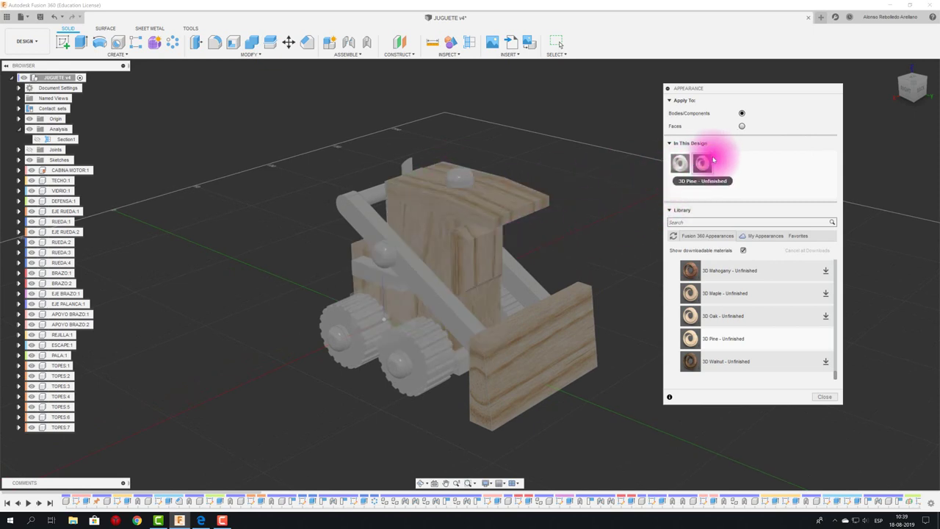
{"action": "left_click_drag", "start_coordinate": [702, 163], "coordinate": [503, 164]}
Step: Select the whole bulldozer, apply pine wood to every part, and dismiss the face-level warning
{"action": "scroll", "coordinate": [332, 312], "scroll_direction": "down", "scroll_amount": 2}
{"action": "left_click_drag", "start_coordinate": [263, 137], "coordinate": [577, 430]}
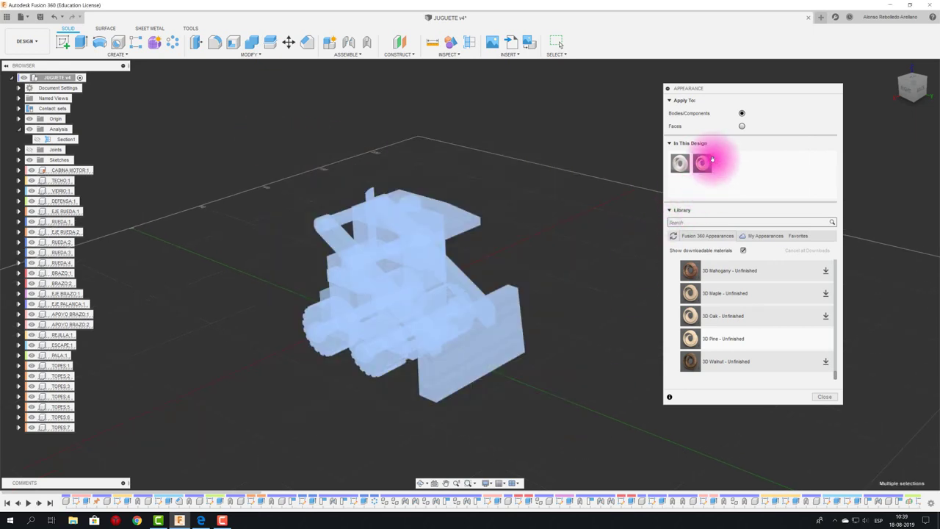
{"action": "left_click_drag", "start_coordinate": [702, 163], "coordinate": [461, 300]}
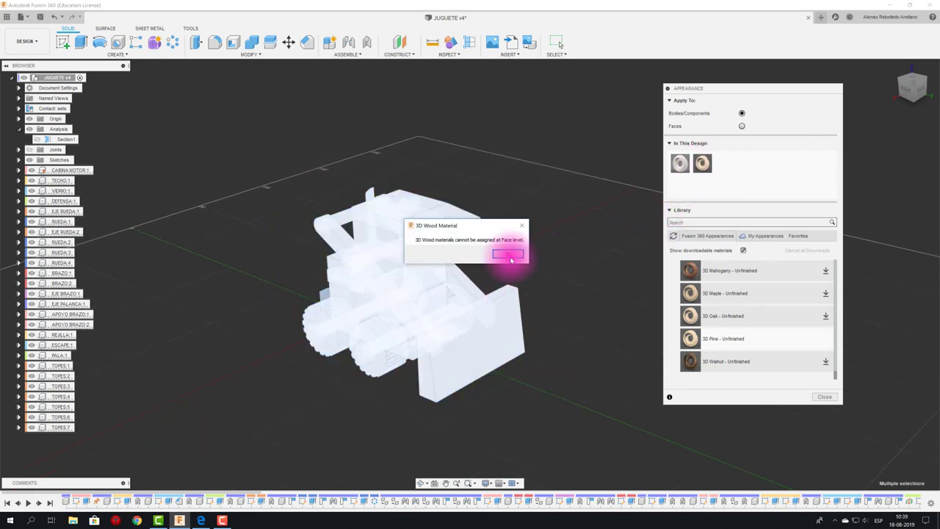
{"action": "left_click", "coordinate": [511, 251]}
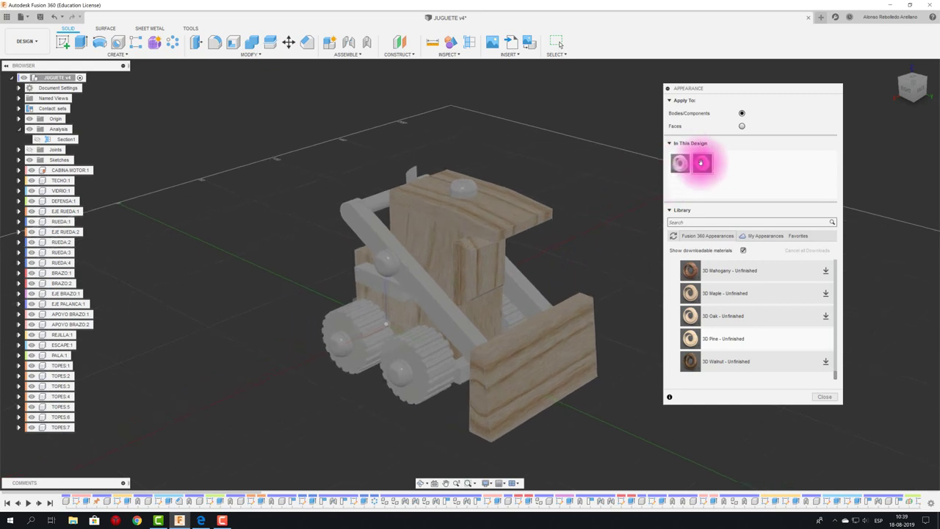
{"action": "left_click_drag", "start_coordinate": [703, 163], "coordinate": [468, 313]}
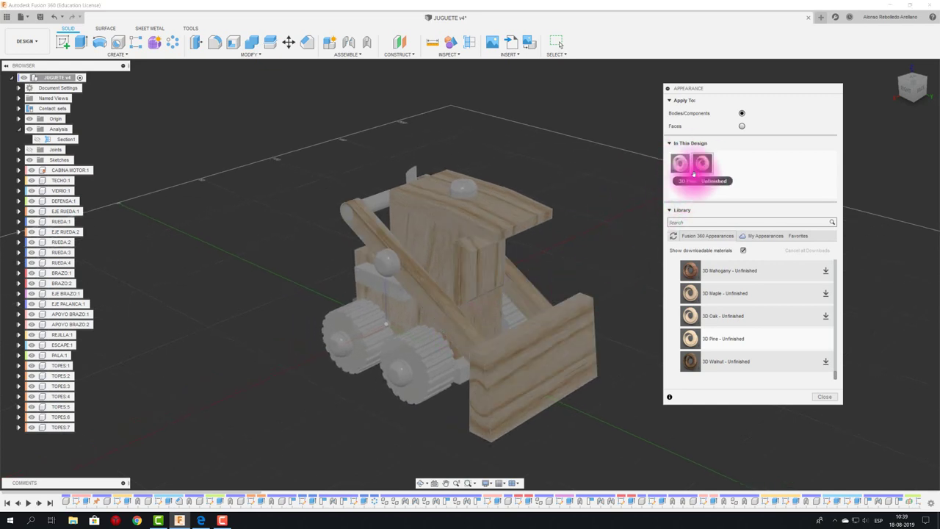
Step: Apply pine wood to the remaining grey, glass and rod parts, then close the Appearance panel
{"action": "left_click_drag", "start_coordinate": [693, 170], "coordinate": [376, 202]}
{"action": "left_click_drag", "start_coordinate": [478, 230], "coordinate": [478, 231]}
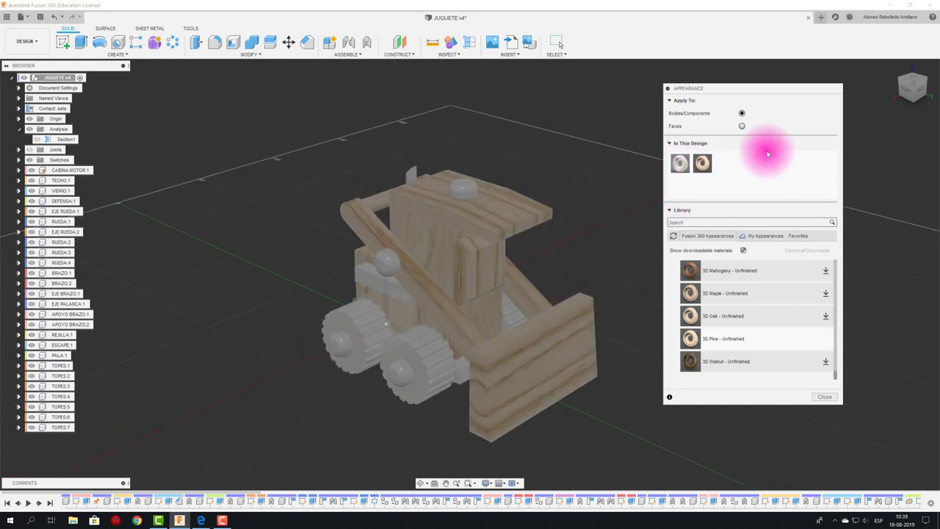
{"action": "mouse_move", "coordinate": [682, 162]}
{"action": "left_mouse_down"}
{"action": "mouse_move", "coordinate": [464, 193]}
{"action": "mouse_move", "coordinate": [360, 387]}
{"action": "left_mouse_up"}
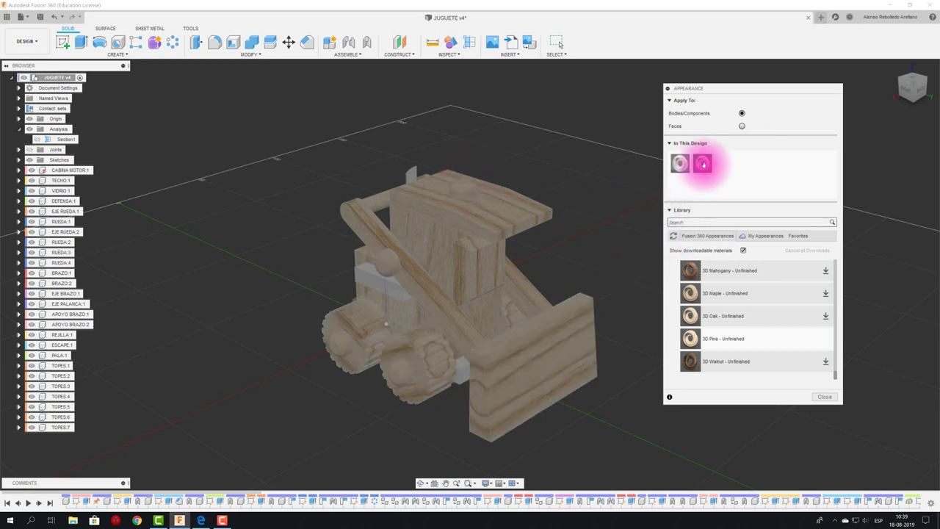
{"action": "left_click_drag", "start_coordinate": [702, 163], "coordinate": [464, 381]}
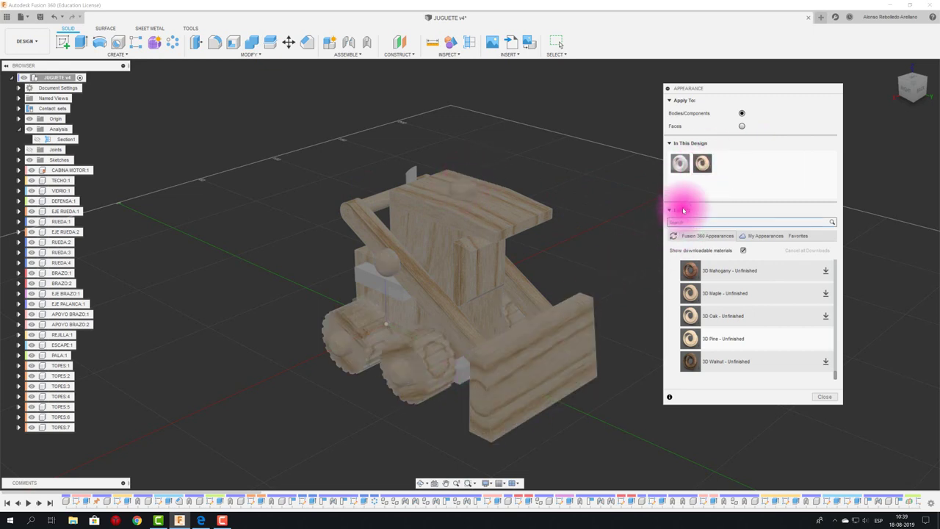
{"action": "left_click_drag", "start_coordinate": [702, 163], "coordinate": [465, 380]}
{"action": "middle_click_drag", "start_coordinate": [464, 379], "coordinate": [682, 178], "text": "shift"}
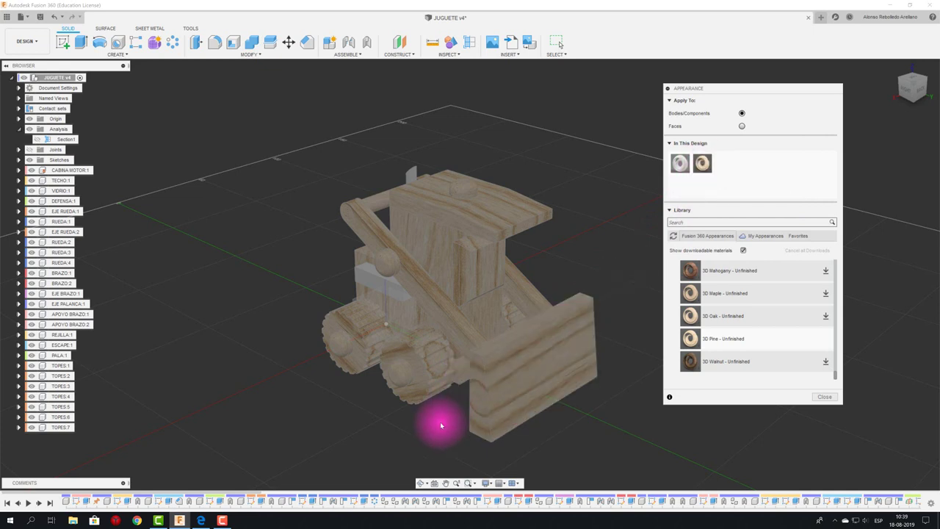
{"action": "mouse_move", "coordinate": [694, 167]}
{"action": "left_mouse_down"}
{"action": "mouse_move", "coordinate": [375, 335]}
{"action": "mouse_move", "coordinate": [521, 284]}
{"action": "left_mouse_up"}
{"action": "left_click_drag", "start_coordinate": [680, 163], "coordinate": [428, 226]}
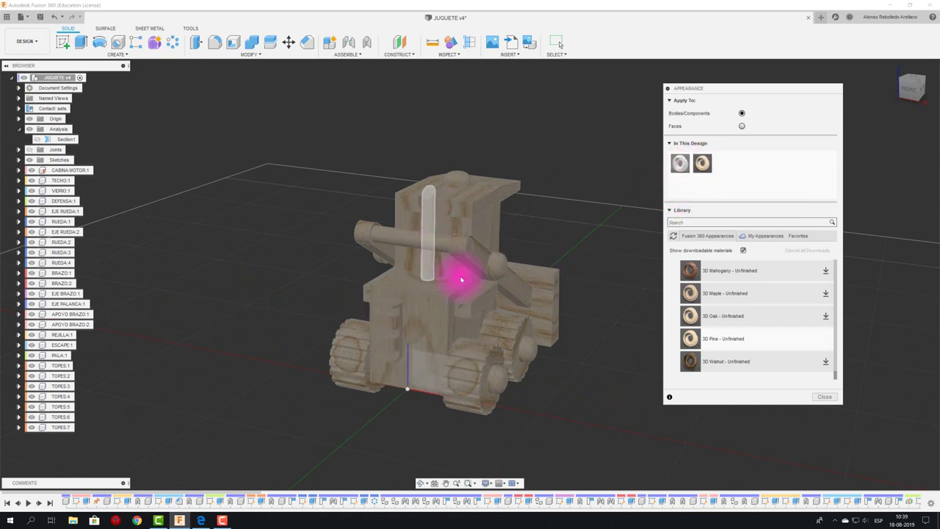
{"action": "mouse_move", "coordinate": [462, 279]}
{"action": "middle_mouse_down", "text": "shift"}
{"action": "mouse_move", "coordinate": [443, 360]}
{"action": "mouse_move", "coordinate": [722, 193]}
{"action": "mouse_move", "coordinate": [859, 138]}
{"action": "mouse_move", "coordinate": [873, 395]}
{"action": "middle_mouse_up", "text": "shift"}
{"action": "left_click", "coordinate": [825, 396]}
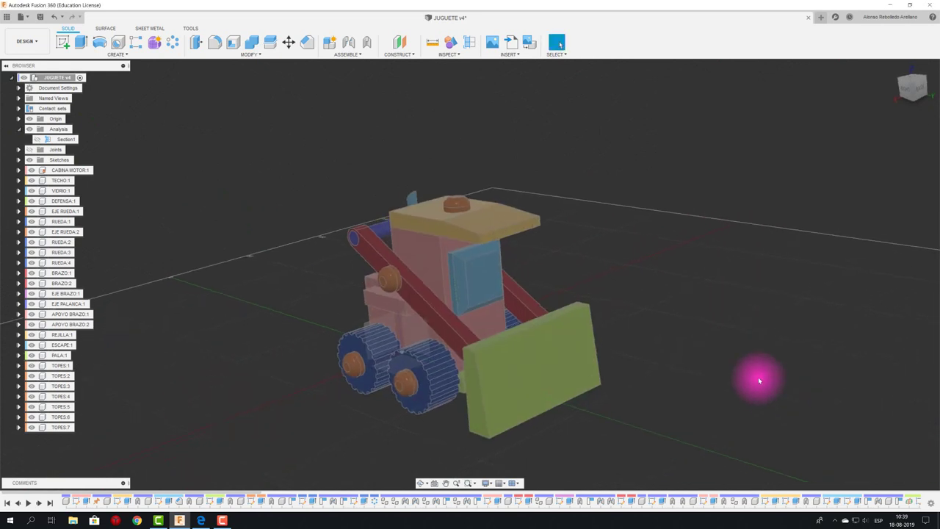
Step: Turn off the component colour display on the bulldozer
{"action": "middle_click_drag", "start_coordinate": [759, 381], "coordinate": [529, 130], "text": "shift"}
{"action": "left_click", "coordinate": [456, 45]}
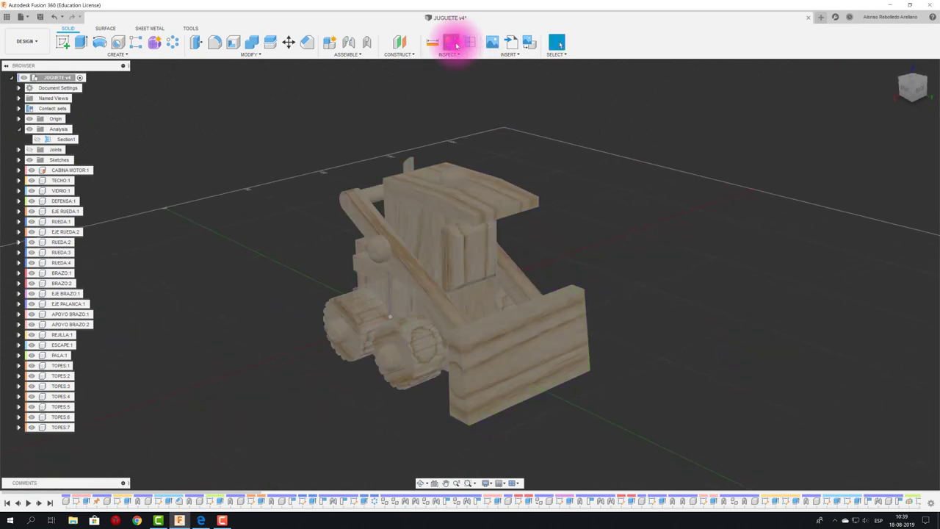
{"action": "left_click", "coordinate": [456, 45]}
{"action": "left_click", "coordinate": [456, 46]}
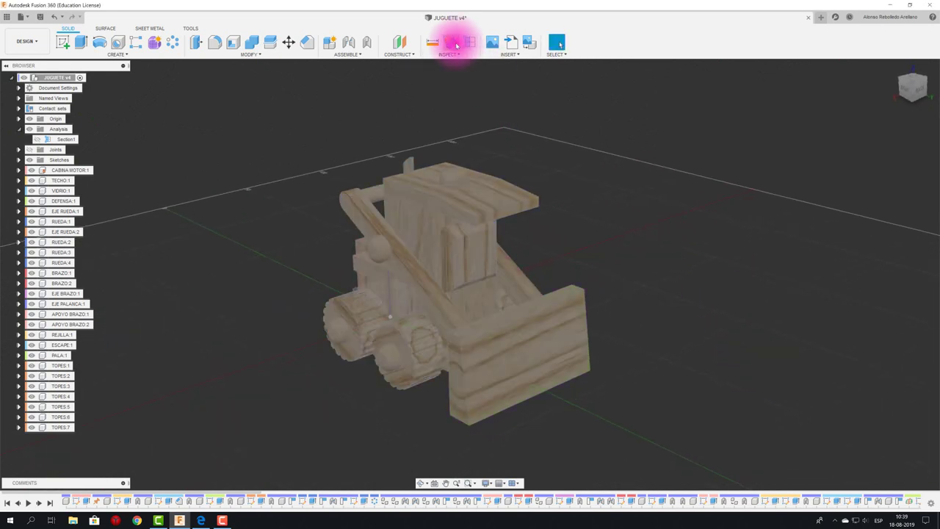
Step: Change the camera projection in Display Settings and switch to the Render workspace
{"action": "left_click", "coordinate": [486, 482]}
{"action": "mouse_move", "coordinate": [499, 452]}
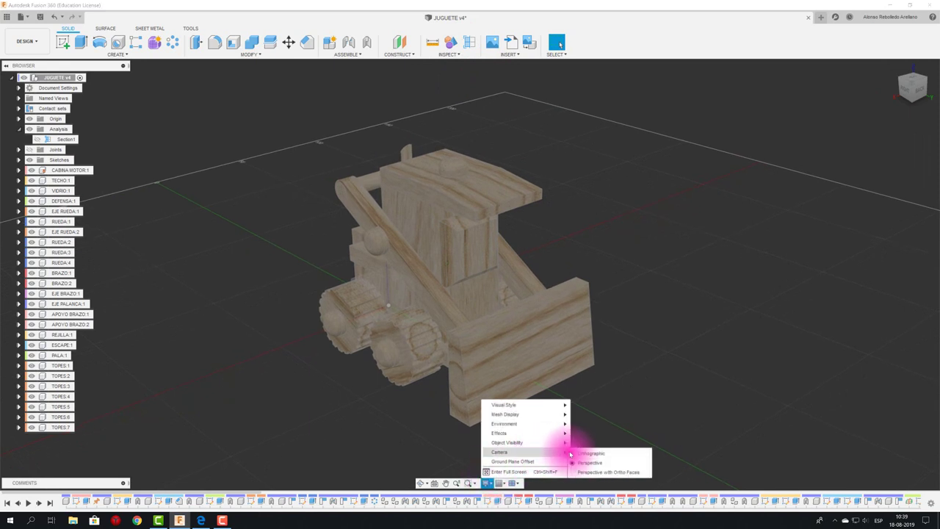
{"action": "left_click", "coordinate": [621, 454]}
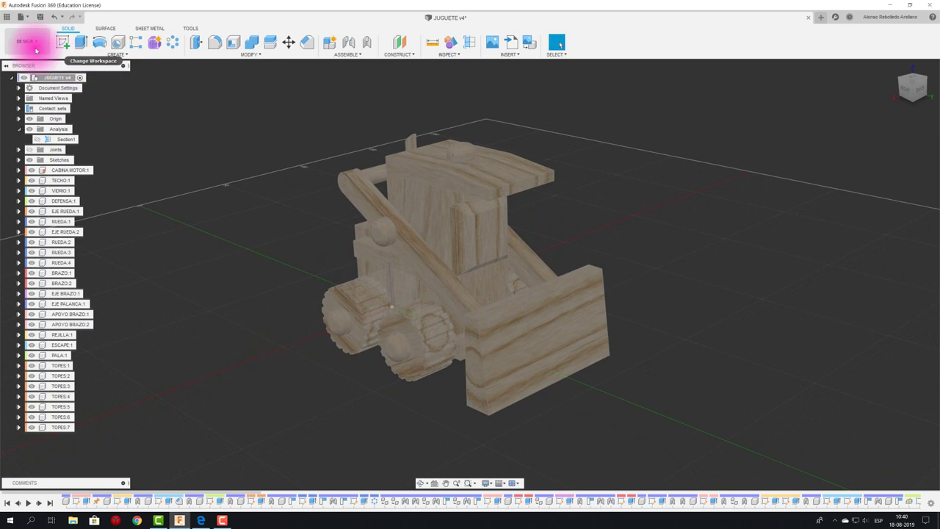
{"action": "left_click", "coordinate": [29, 41]}
{"action": "left_click", "coordinate": [22, 87]}
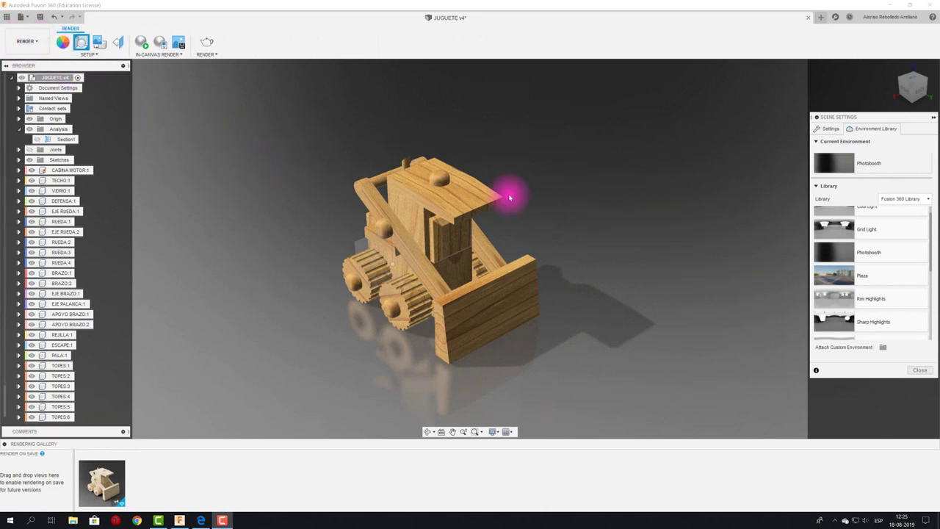
Step: Close the Scene Settings panel
{"action": "middle_click_drag", "start_coordinate": [680, 193], "coordinate": [654, 199]}
{"action": "left_click_drag", "start_coordinate": [881, 120], "coordinate": [796, 109]}
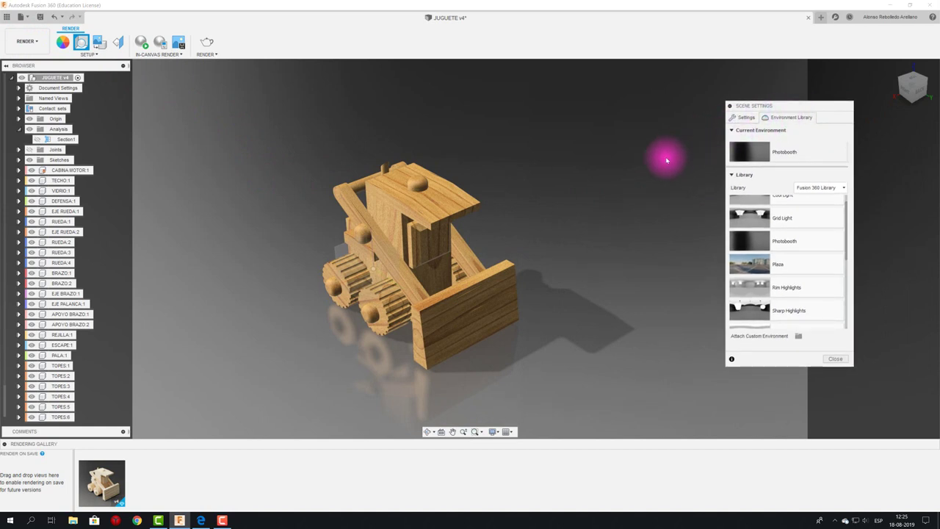
{"action": "left_click", "coordinate": [65, 42]}
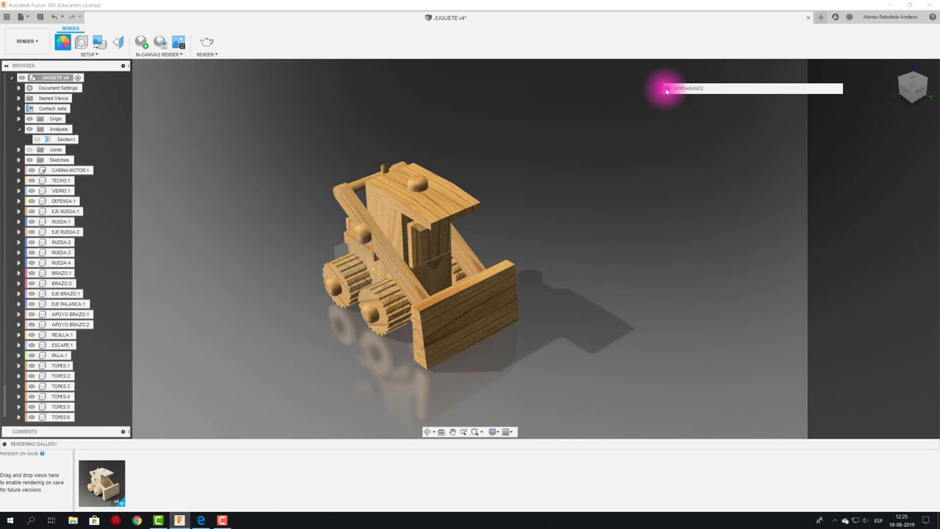
Step: Apply the light pine-wood appearance to the cabin roof, check it, and collapse the Appearance panel
{"action": "left_click", "coordinate": [666, 90]}
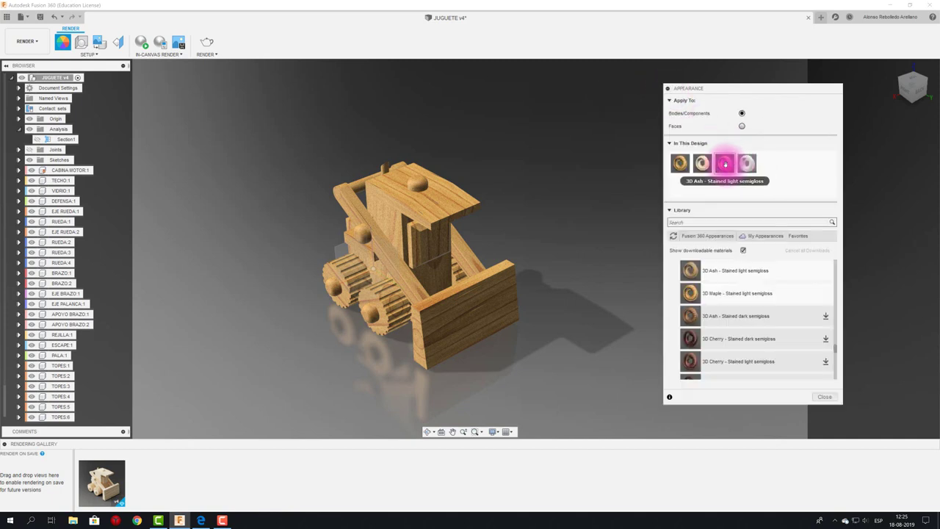
{"action": "left_click_drag", "start_coordinate": [628, 200], "coordinate": [457, 211]}
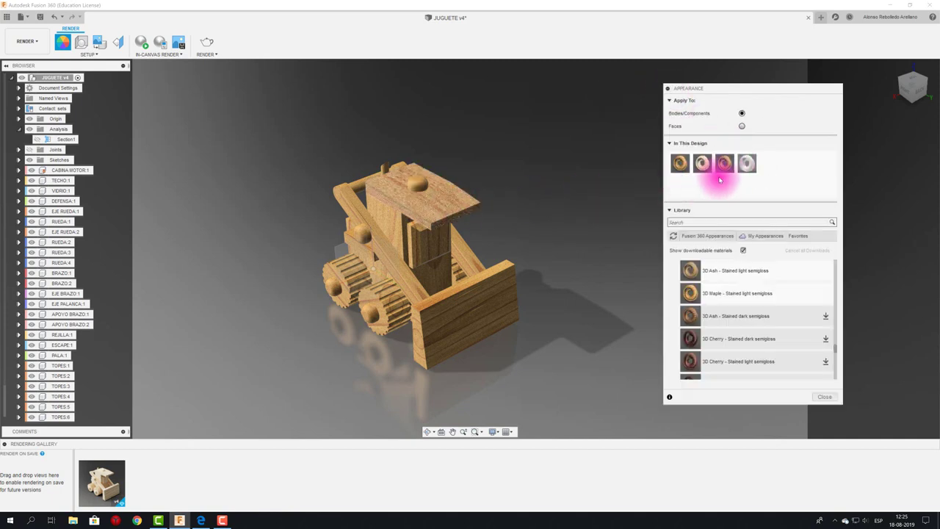
{"action": "mouse_move", "coordinate": [706, 165]}
{"action": "left_mouse_down"}
{"action": "mouse_move", "coordinate": [434, 203]}
{"action": "mouse_move", "coordinate": [461, 200]}
{"action": "left_mouse_up"}
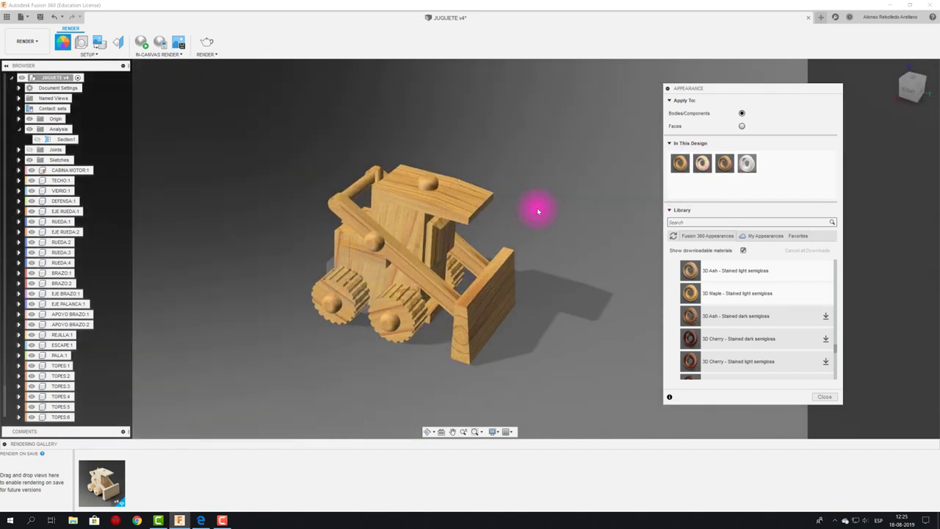
{"action": "middle_click_drag", "start_coordinate": [537, 212], "coordinate": [594, 275], "text": "shift"}
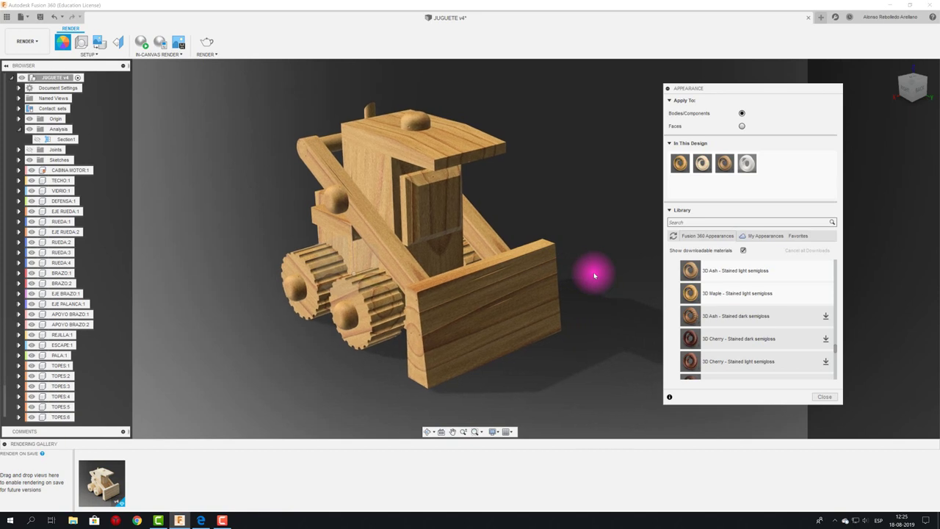
{"action": "left_click", "coordinate": [668, 89]}
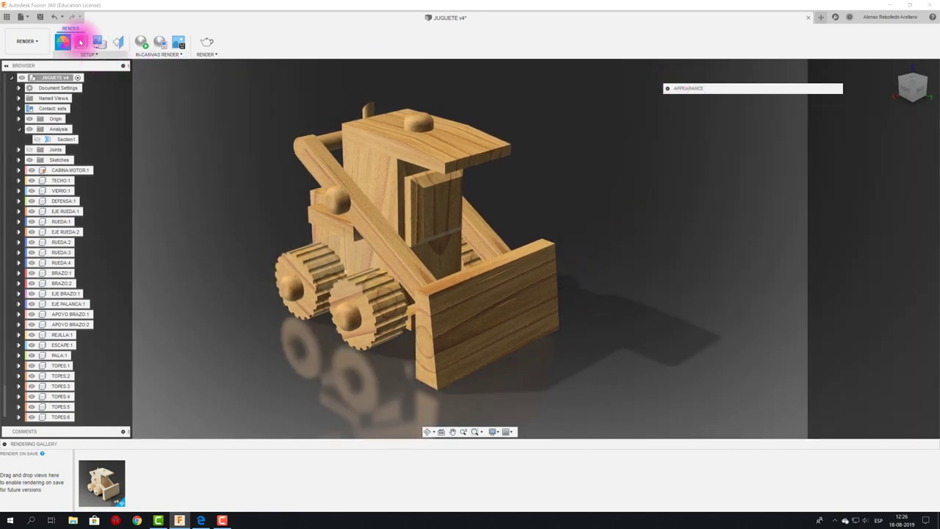
Step: Open Scene Settings, browse the Environment Library list, and return to the Settings tab keeping Photobooth
{"action": "left_click", "coordinate": [81, 44]}
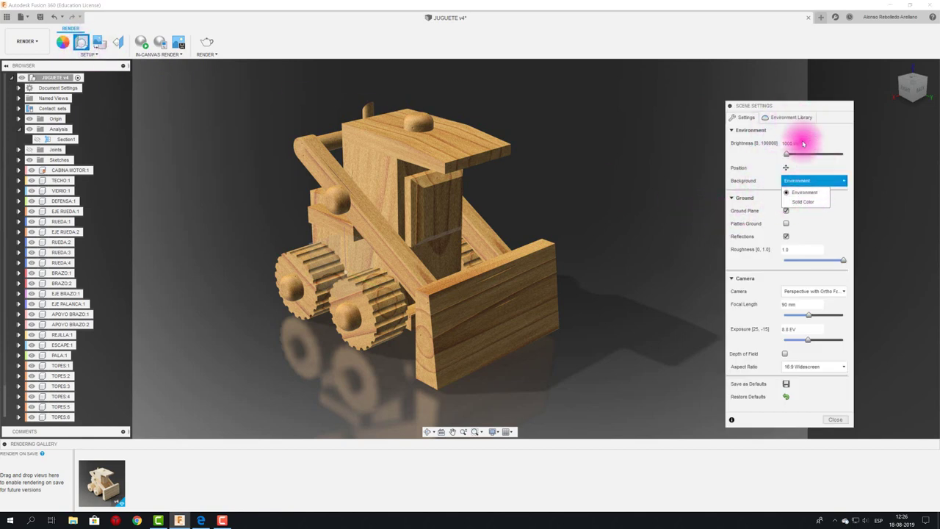
{"action": "left_click", "coordinate": [794, 119]}
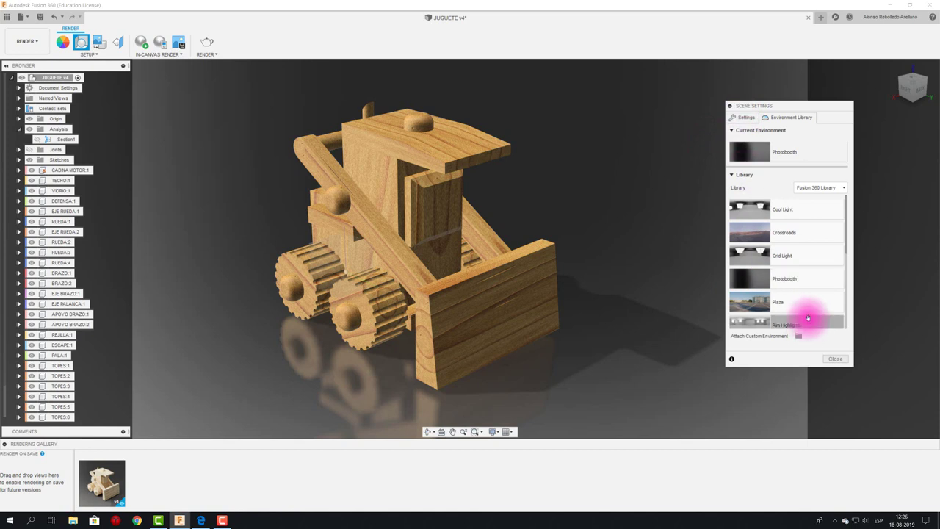
{"action": "scroll", "coordinate": [734, 300], "scroll_direction": "down", "scroll_amount": 2}
{"action": "scroll", "coordinate": [766, 281], "scroll_direction": "down", "scroll_amount": 1}
{"action": "scroll", "coordinate": [750, 307], "scroll_direction": "down", "scroll_amount": 2}
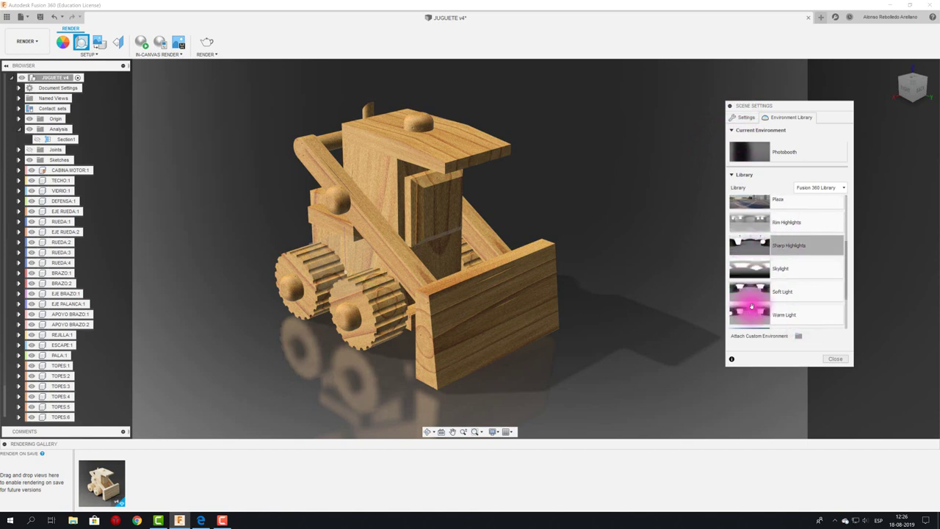
{"action": "scroll", "coordinate": [750, 307], "scroll_direction": "down", "scroll_amount": 1}
{"action": "scroll", "coordinate": [776, 296], "scroll_direction": "down", "scroll_amount": 1}
{"action": "scroll", "coordinate": [807, 308], "scroll_direction": "down", "scroll_amount": 1}
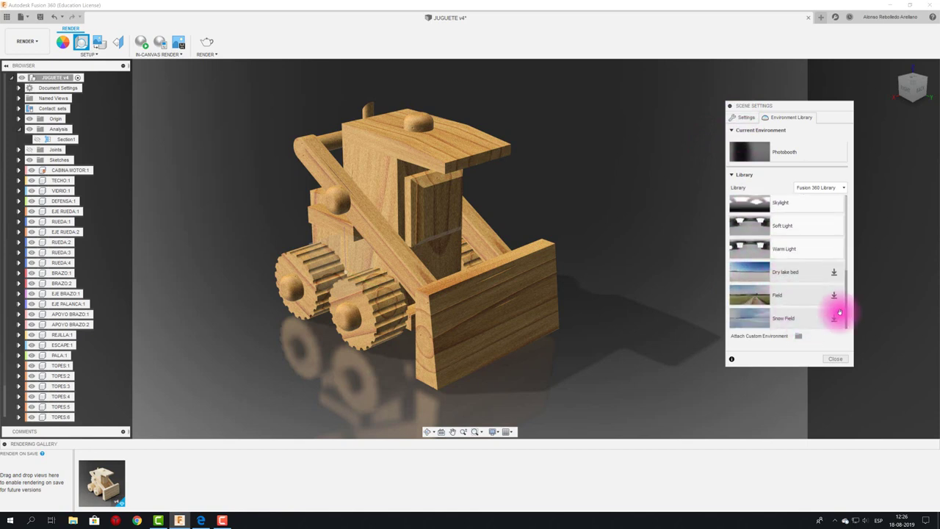
{"action": "scroll", "coordinate": [786, 312], "scroll_direction": "up", "scroll_amount": 3}
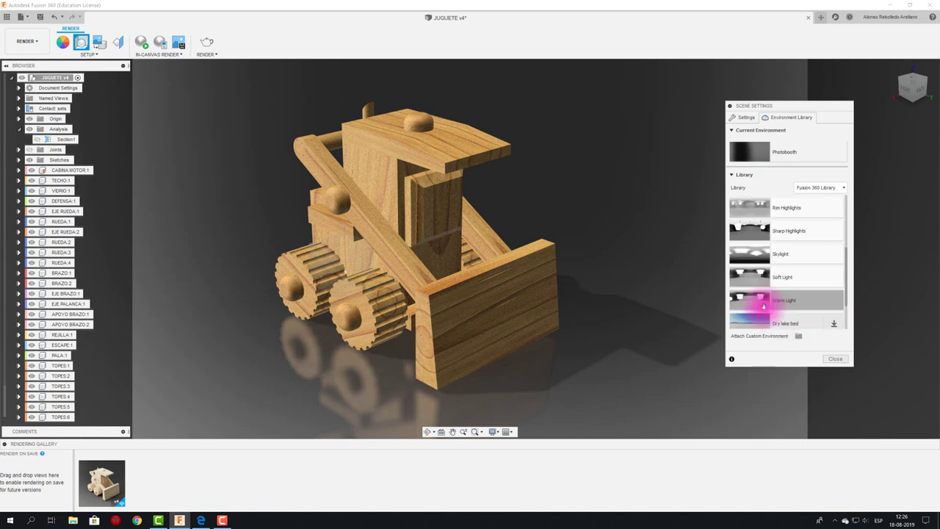
{"action": "scroll", "coordinate": [763, 304], "scroll_direction": "up", "scroll_amount": 3}
{"action": "left_click", "coordinate": [745, 118]}
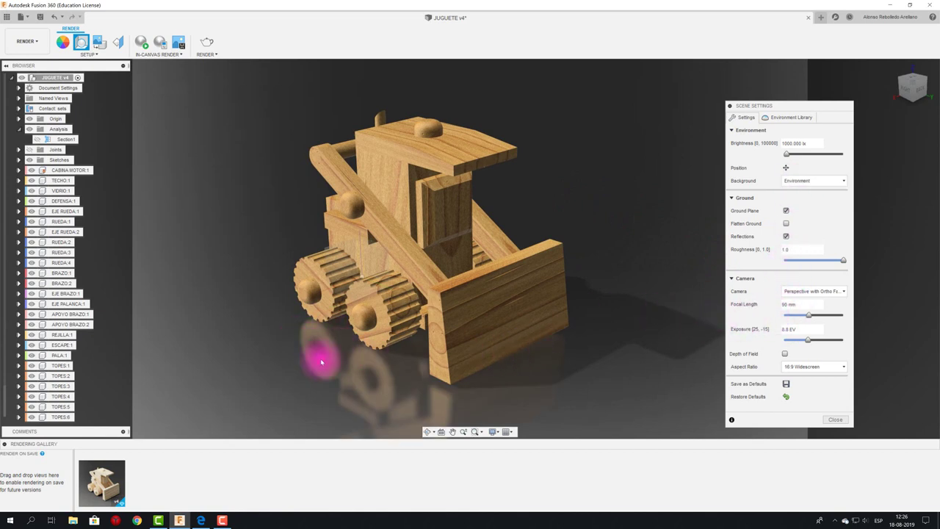
Step: Keep the ground plane on and turn off floor reflections
{"action": "left_click", "coordinate": [787, 212]}
{"action": "left_click", "coordinate": [786, 212]}
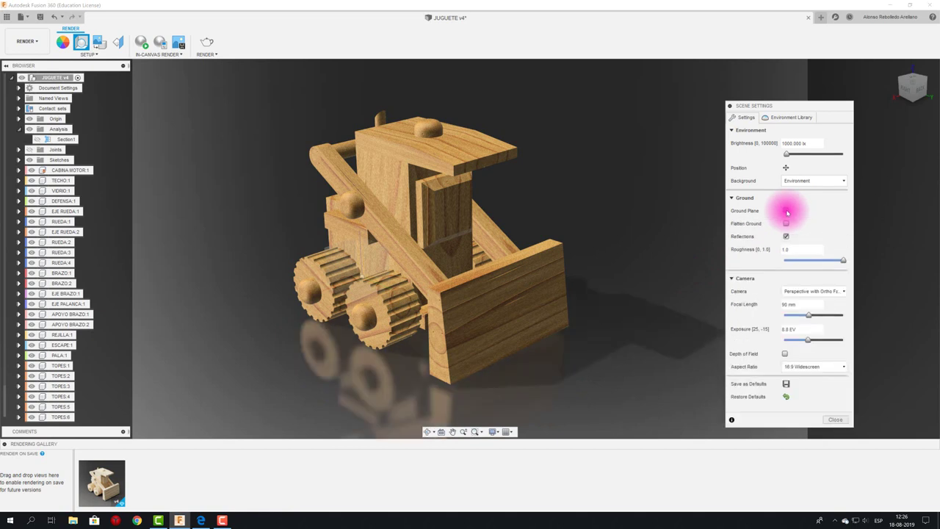
{"action": "left_click", "coordinate": [786, 211]}
{"action": "left_click", "coordinate": [786, 211]}
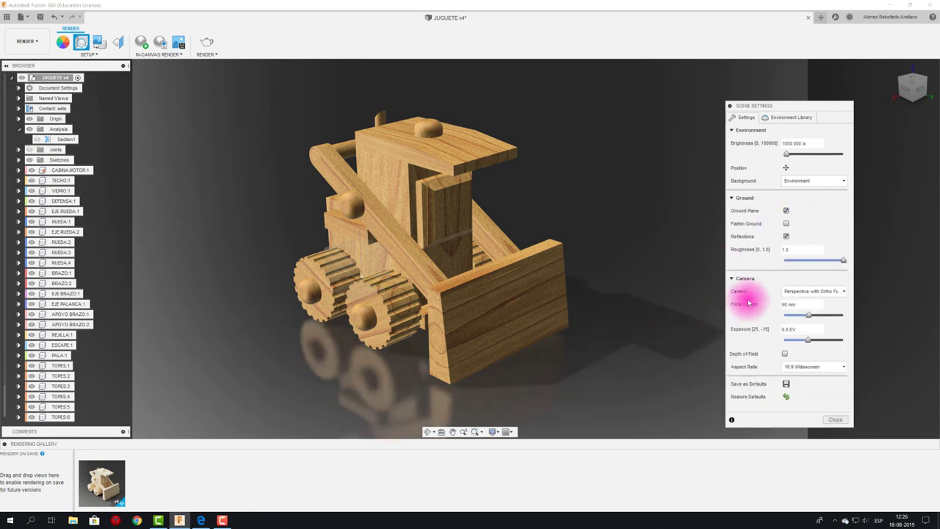
{"action": "left_click", "coordinate": [786, 236]}
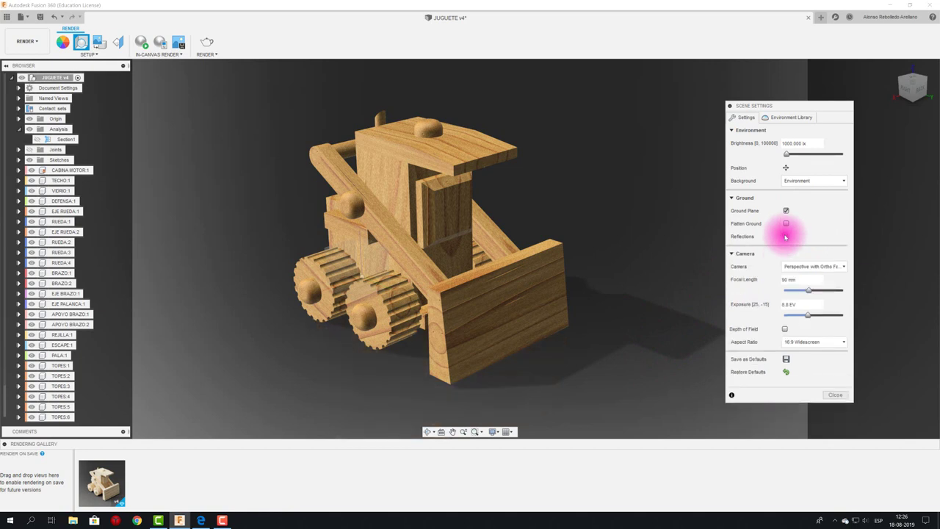
{"action": "middle_click_drag", "start_coordinate": [617, 257], "coordinate": [608, 261], "text": "shift"}
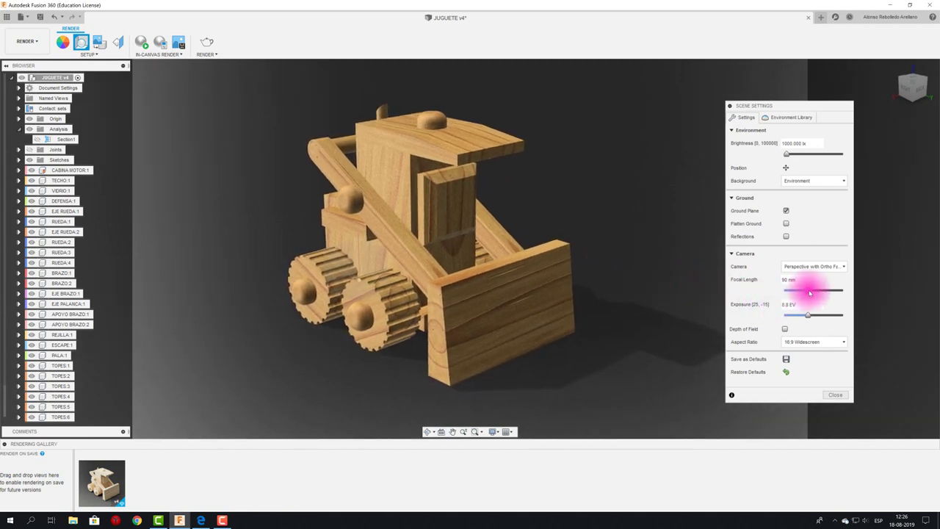
Step: Set the camera to Perspective with 96 mm focal length and 8.9 EV exposure
{"action": "left_click_drag", "start_coordinate": [809, 293], "coordinate": [808, 289]}
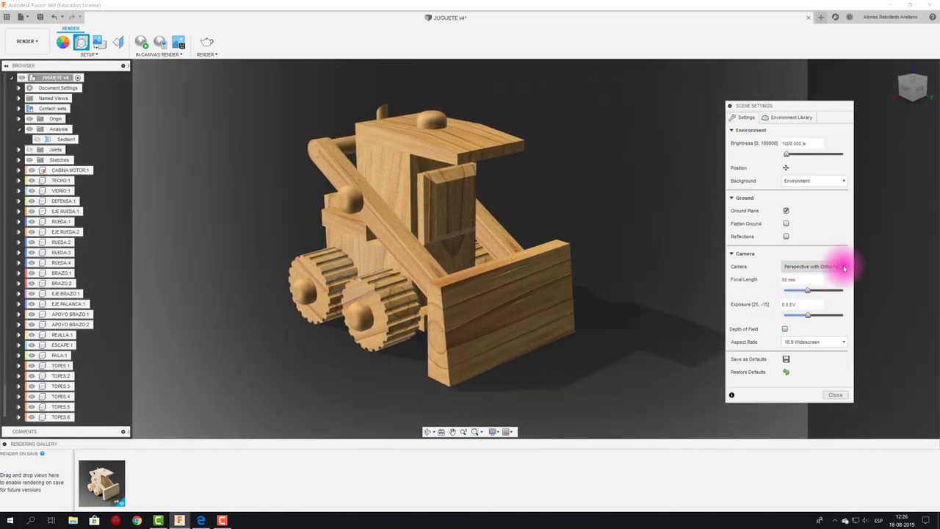
{"action": "left_click", "coordinate": [837, 266]}
{"action": "left_click", "coordinate": [804, 287]}
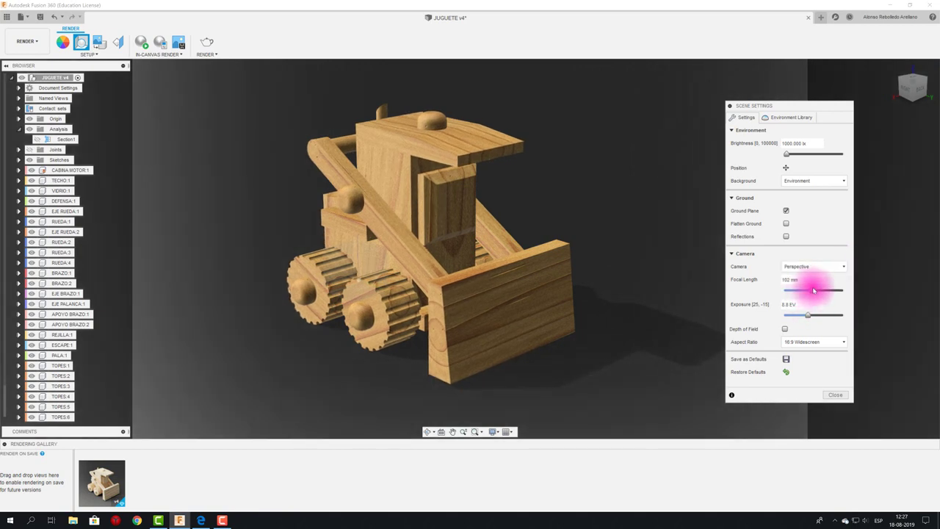
{"action": "left_click_drag", "start_coordinate": [808, 292], "coordinate": [809, 314]}
{"action": "left_click", "coordinate": [809, 315]}
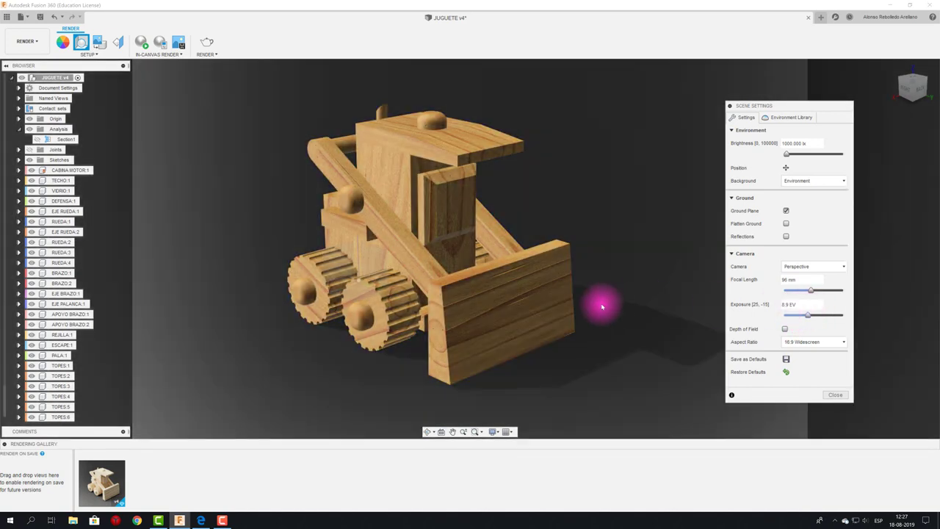
{"action": "middle_click_drag", "start_coordinate": [602, 302], "coordinate": [602, 300], "text": "shift"}
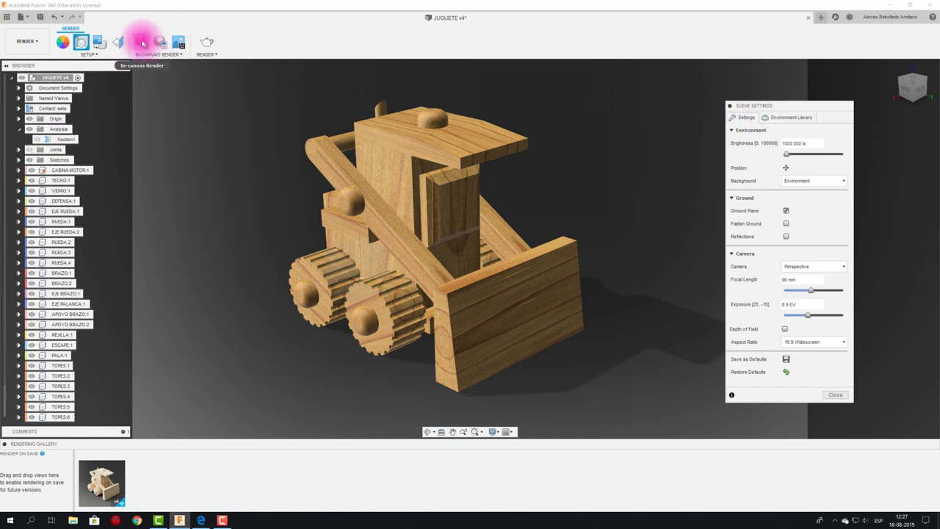
Step: Collapse Scene Settings and start an in-canvas render
{"action": "left_click_drag", "start_coordinate": [803, 105], "coordinate": [737, 83]}
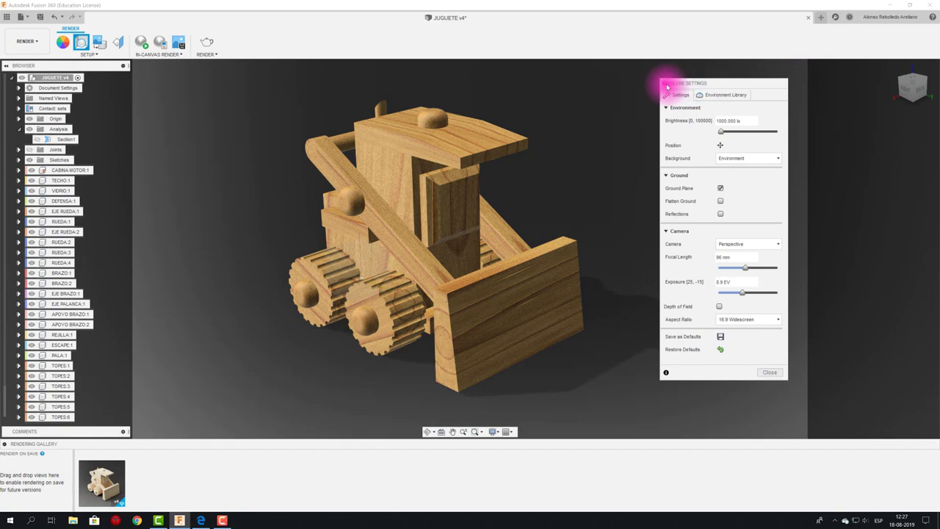
{"action": "left_click", "coordinate": [666, 86]}
{"action": "left_click", "coordinate": [141, 42]}
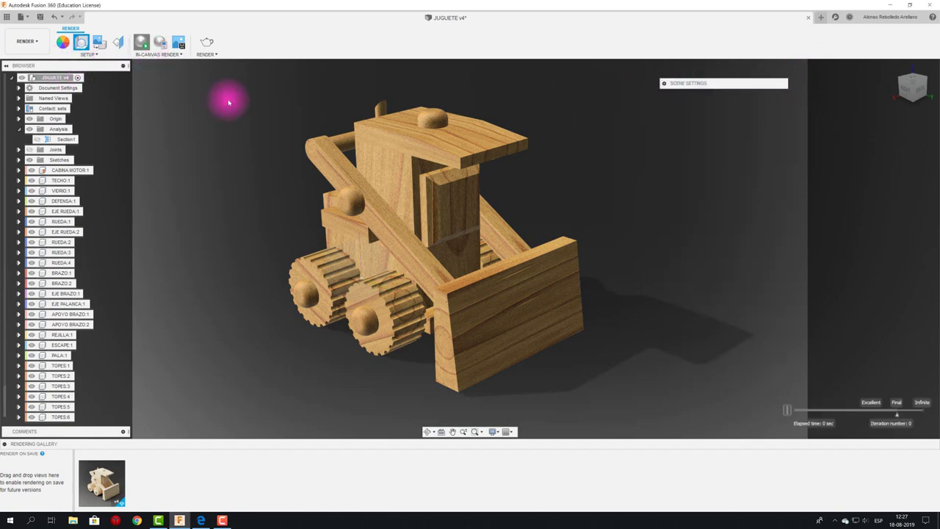